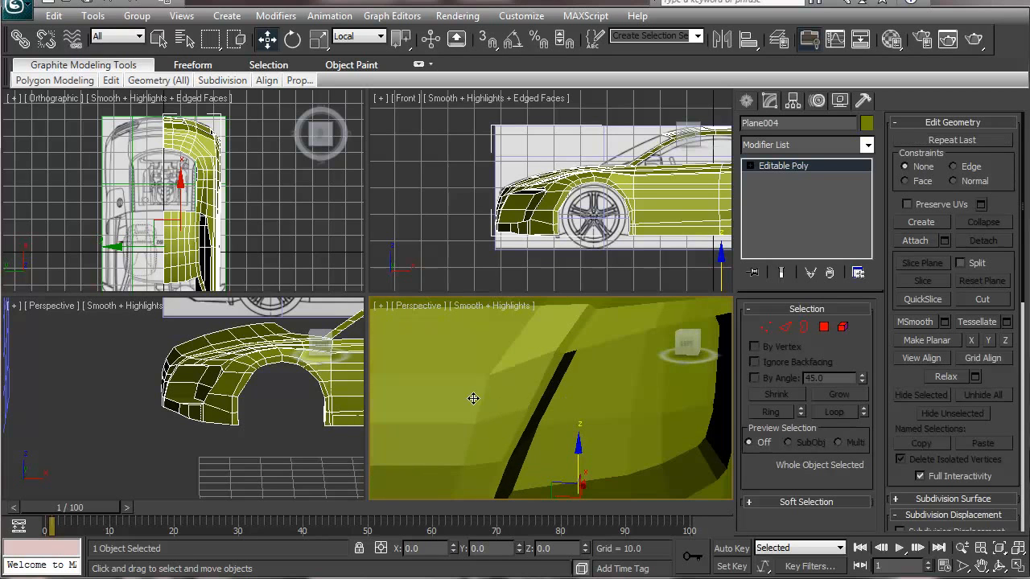
Cut a new edge along the narrow strip above the headlight opening, ending at the opening's upper inner corner.
{"action": "left_click", "coordinate": [785, 326]}
{"action": "middle_click_drag", "start_coordinate": [549, 415], "coordinate": [514, 457]}
{"action": "key", "text": "F4"}
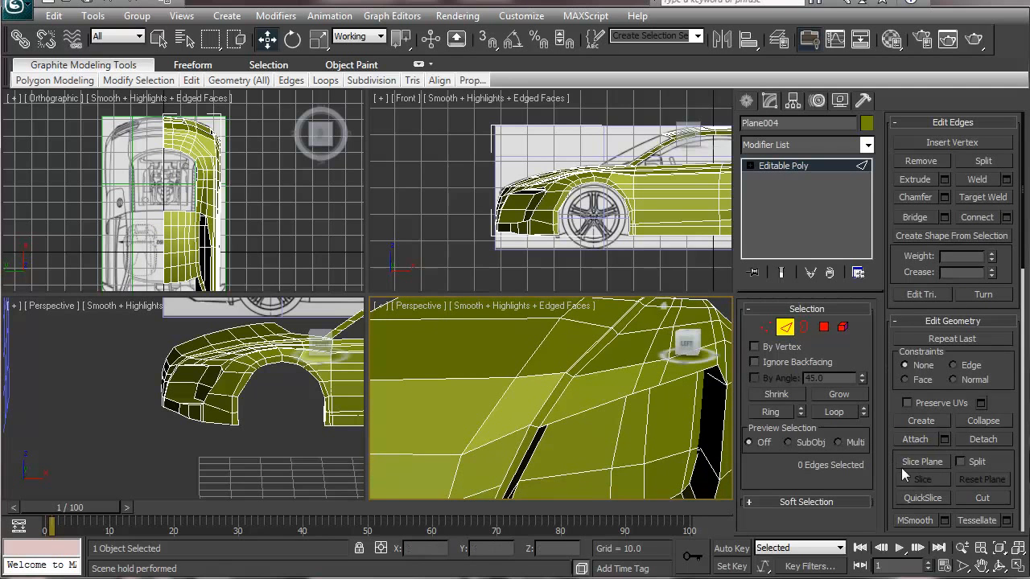
{"action": "left_click", "coordinate": [982, 498]}
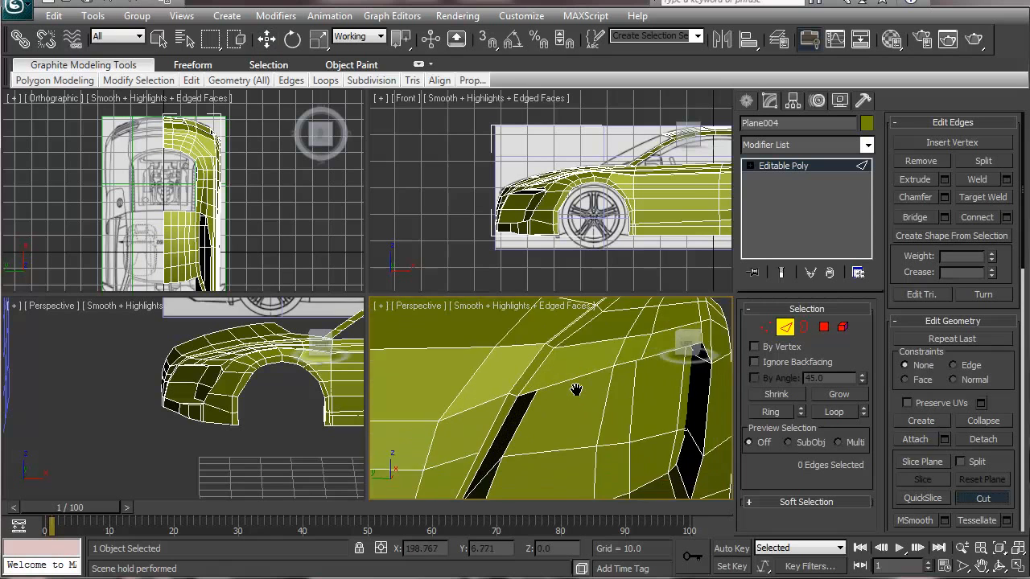
{"action": "scroll", "coordinate": [575, 391], "scroll_direction": "up", "scroll_amount": 3}
{"action": "middle_click_drag", "start_coordinate": [552, 375], "coordinate": [529, 400]}
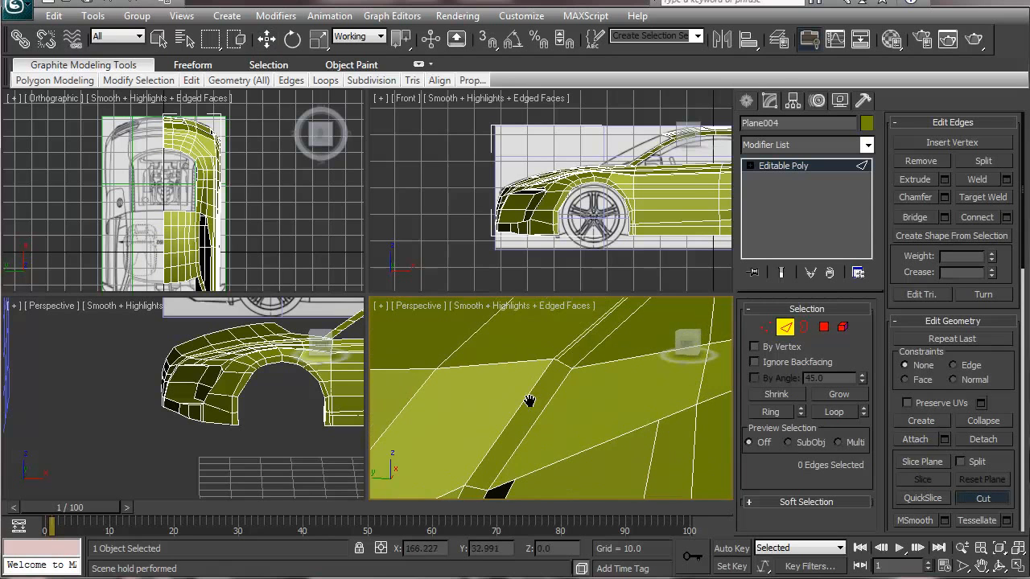
{"action": "left_click", "coordinate": [557, 362]}
{"action": "left_click", "coordinate": [471, 486]}
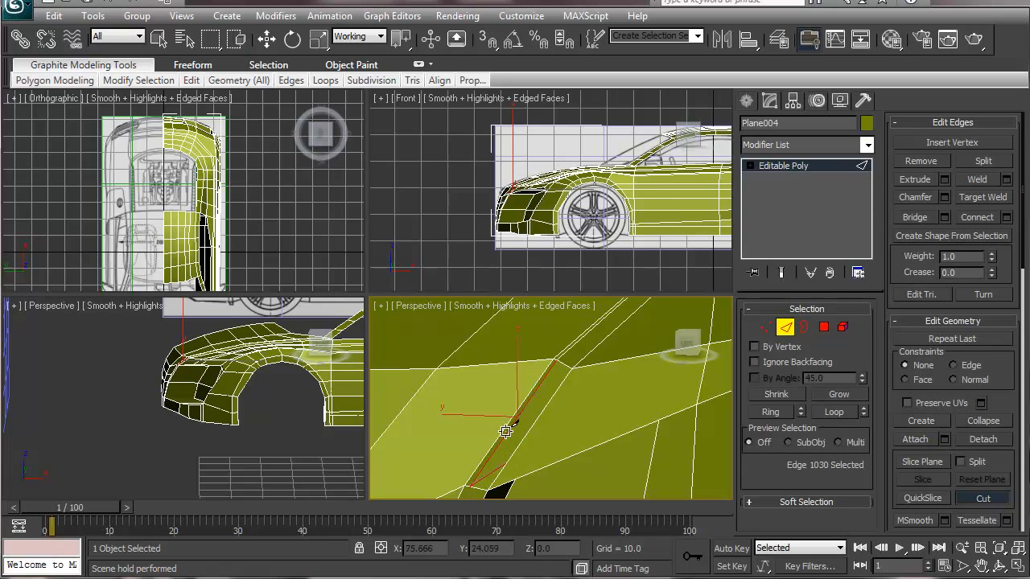
Continue the cut down the narrow strip alongside the inner edge of the headlight opening.
{"action": "middle_click_drag", "start_coordinate": [523, 417], "coordinate": [572, 361], "text": "alt"}
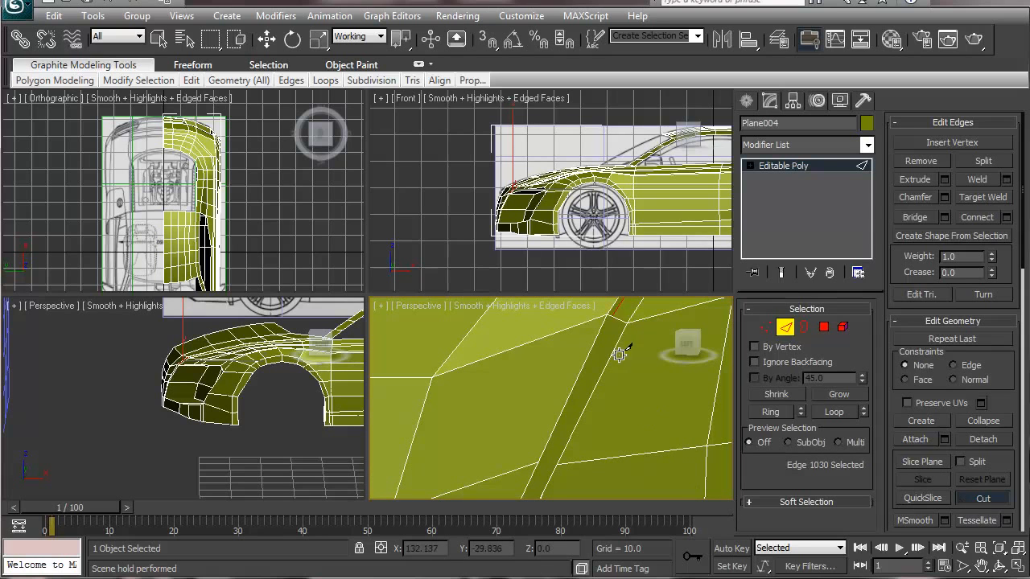
{"action": "left_click", "coordinate": [613, 314]}
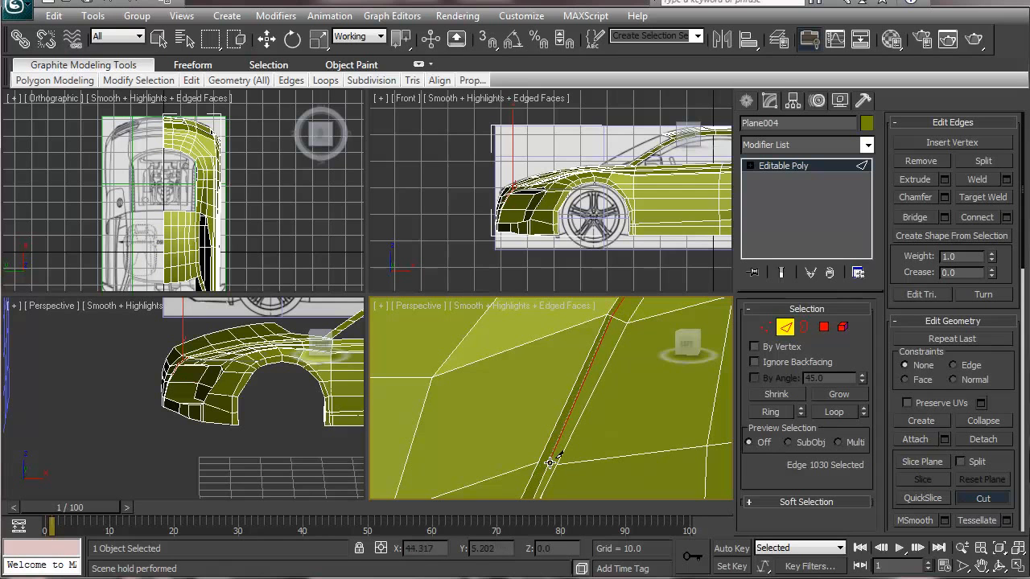
{"action": "left_click", "coordinate": [541, 460]}
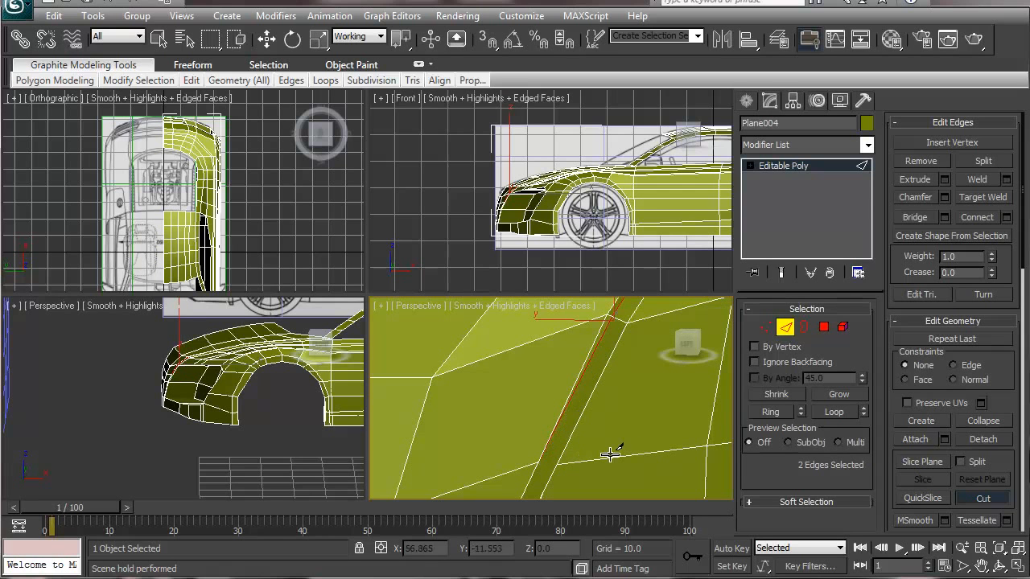
{"action": "middle_click_drag", "start_coordinate": [595, 446], "coordinate": [545, 412], "text": "alt"}
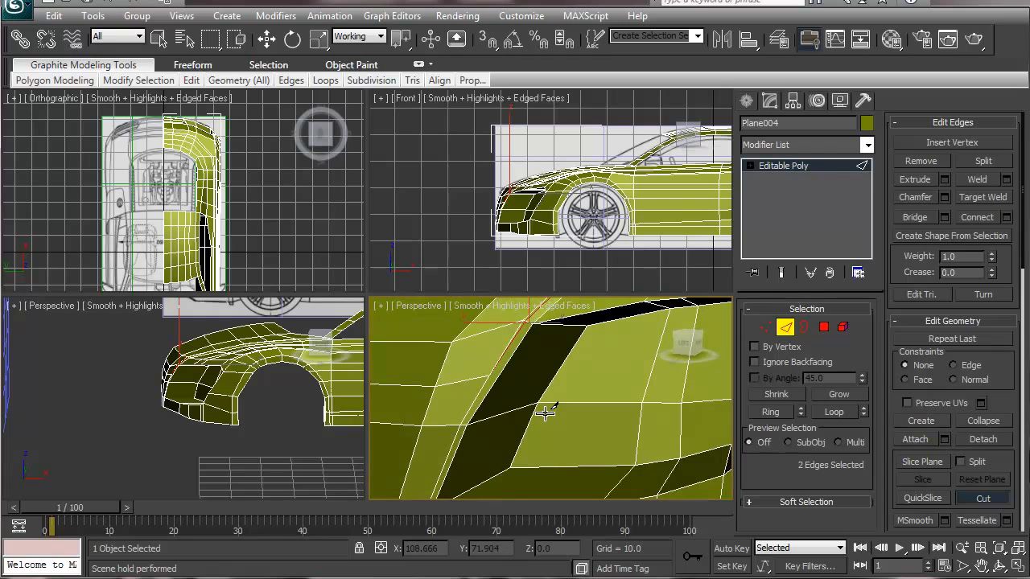
{"action": "middle_click_drag", "start_coordinate": [520, 395], "coordinate": [531, 449], "text": "alt"}
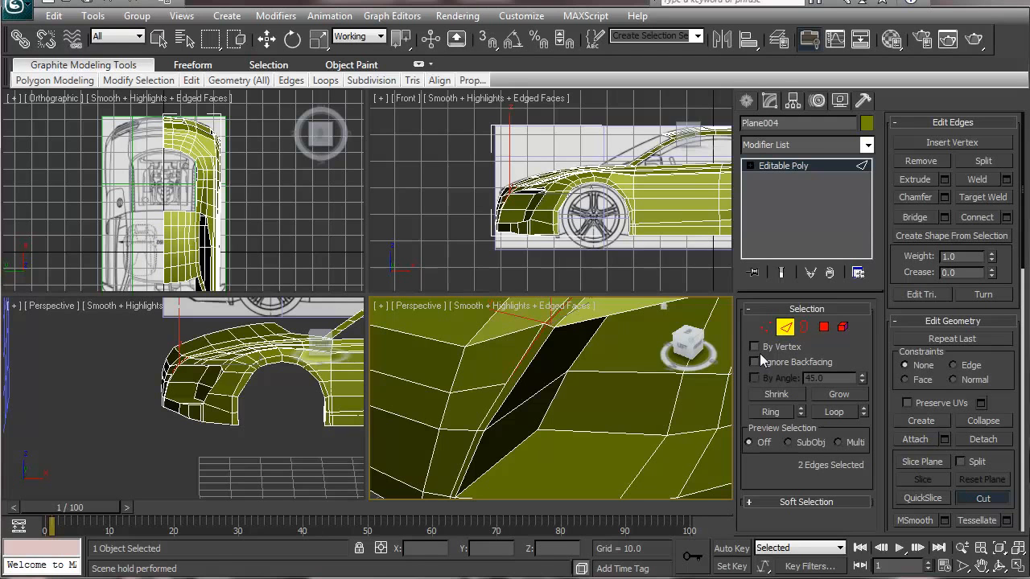
{"action": "middle_click_drag", "start_coordinate": [480, 373], "coordinate": [584, 413]}
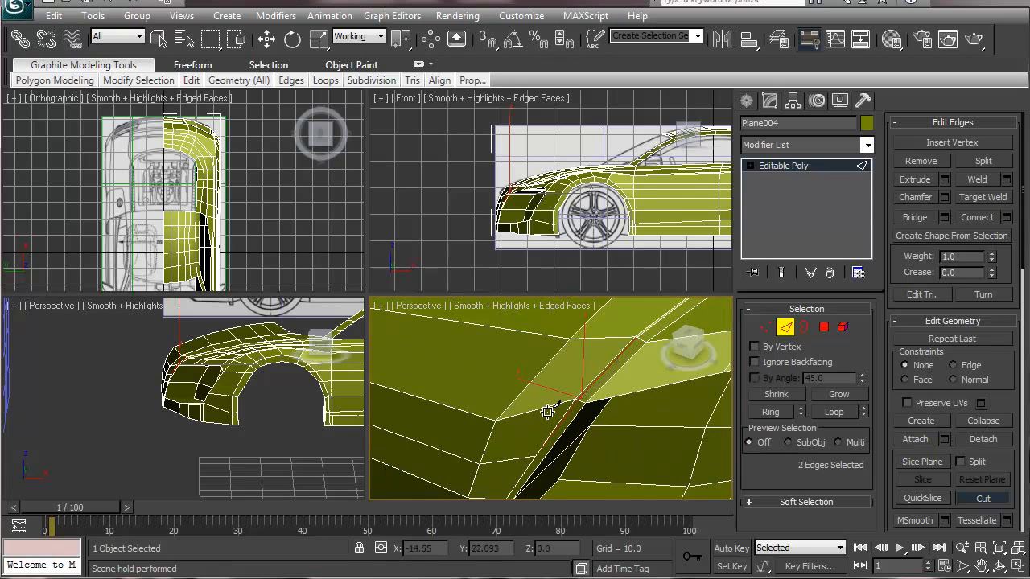
Show the blueprint's front grille in a Left view in place of the wheel-arch perspective view.
{"action": "middle_click_drag", "start_coordinate": [128, 215], "coordinate": [128, 208]}
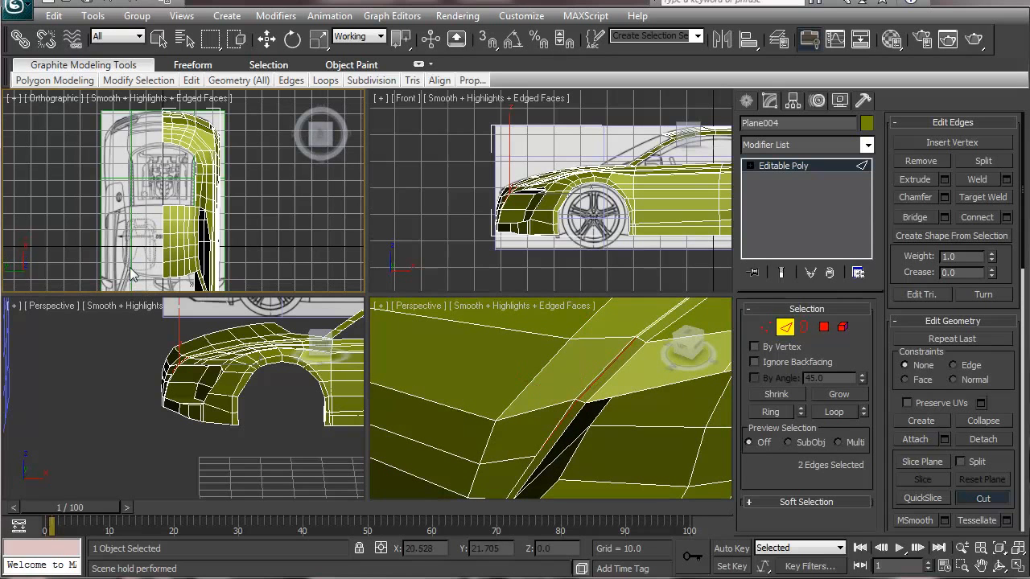
{"action": "middle_click_drag", "start_coordinate": [205, 386], "coordinate": [238, 410], "text": "alt"}
{"action": "key", "text": "f"}
{"action": "key", "text": "s"}
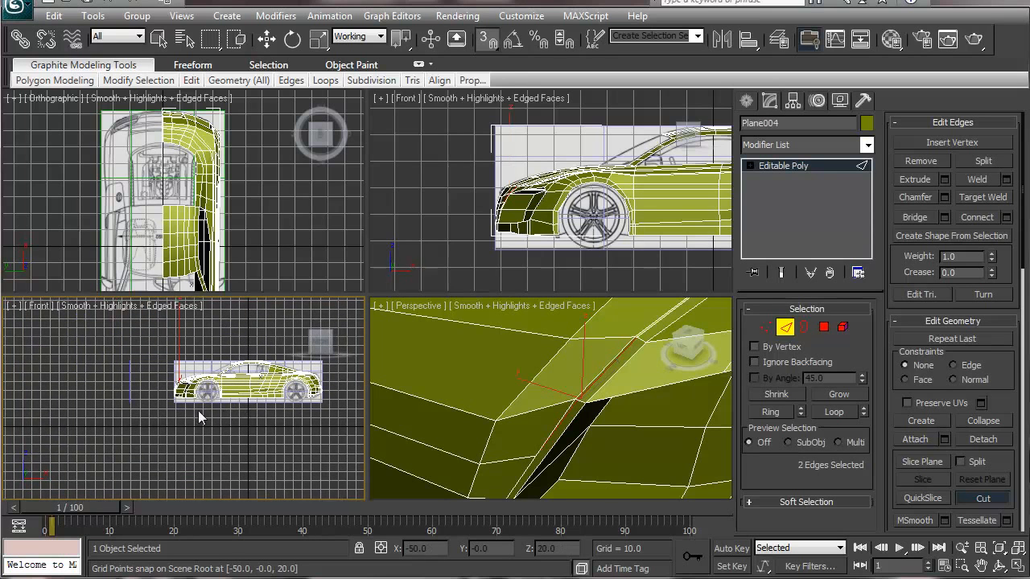
{"action": "key", "text": "l"}
{"action": "middle_click_drag", "start_coordinate": [168, 369], "coordinate": [183, 372]}
{"action": "scroll", "coordinate": [193, 382], "scroll_direction": "up", "scroll_amount": 3}
{"action": "middle_click_drag", "start_coordinate": [231, 403], "coordinate": [77, 406]}
{"action": "scroll", "coordinate": [76, 404], "scroll_direction": "up", "scroll_amount": 6}
{"action": "middle_click_drag", "start_coordinate": [215, 403], "coordinate": [140, 436]}
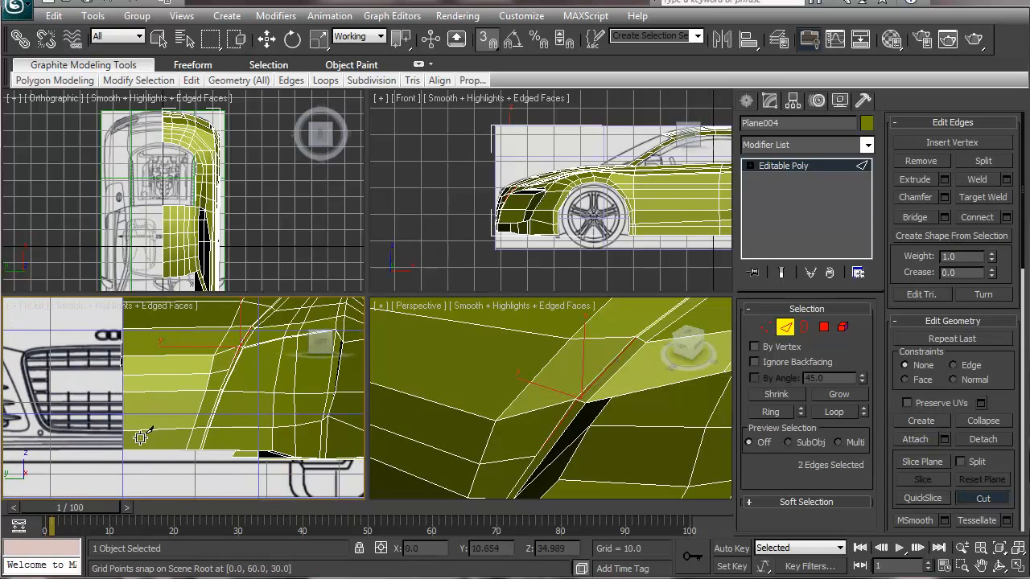
Turn on See-Through display for the car body mesh and frame the grille's upper corner.
{"action": "left_click", "coordinate": [842, 101]}
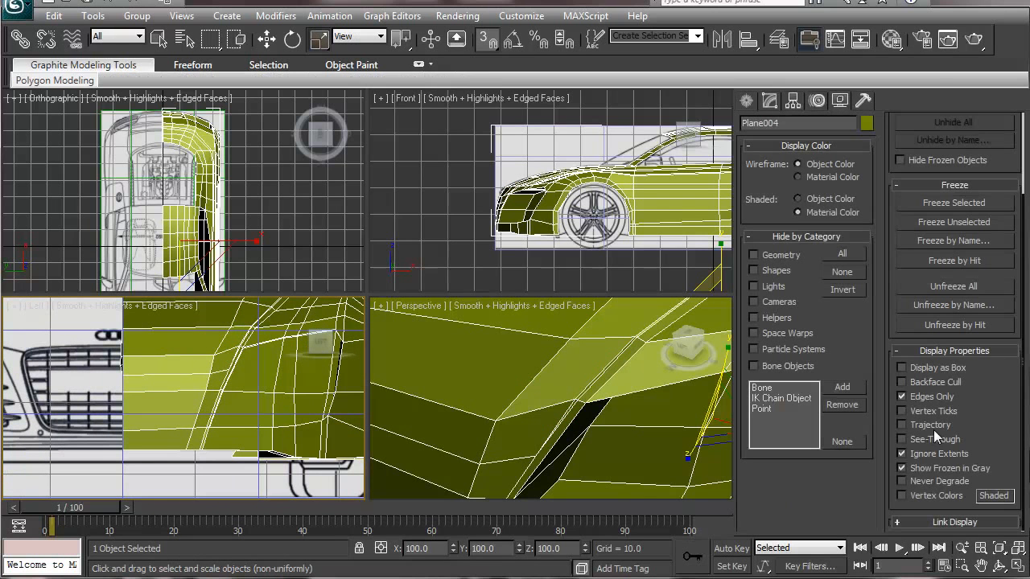
{"action": "left_click", "coordinate": [934, 439]}
{"action": "middle_click_drag", "start_coordinate": [67, 450], "coordinate": [106, 432]}
{"action": "scroll", "coordinate": [105, 432], "scroll_direction": "up", "scroll_amount": 2}
{"action": "middle_click_drag", "start_coordinate": [567, 442], "coordinate": [516, 462]}
{"action": "scroll", "coordinate": [131, 439], "scroll_direction": "up", "scroll_amount": 2}
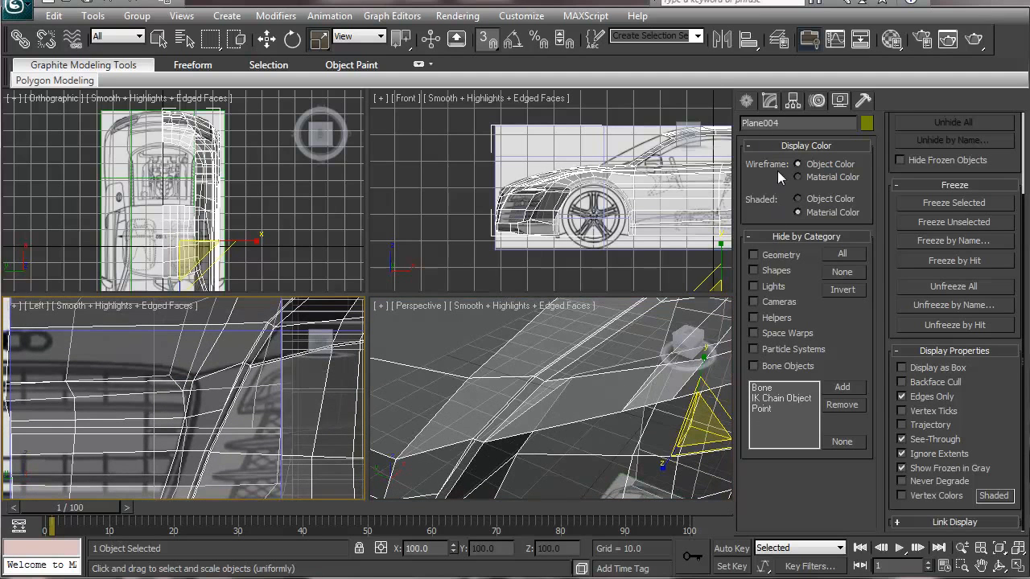
Move the centre-line vertex at the top of the front grille up to the blueprint's upper grille outline.
{"action": "left_click", "coordinate": [769, 100]}
{"action": "left_click", "coordinate": [772, 331]}
{"action": "middle_click_drag", "start_coordinate": [498, 409], "coordinate": [600, 399]}
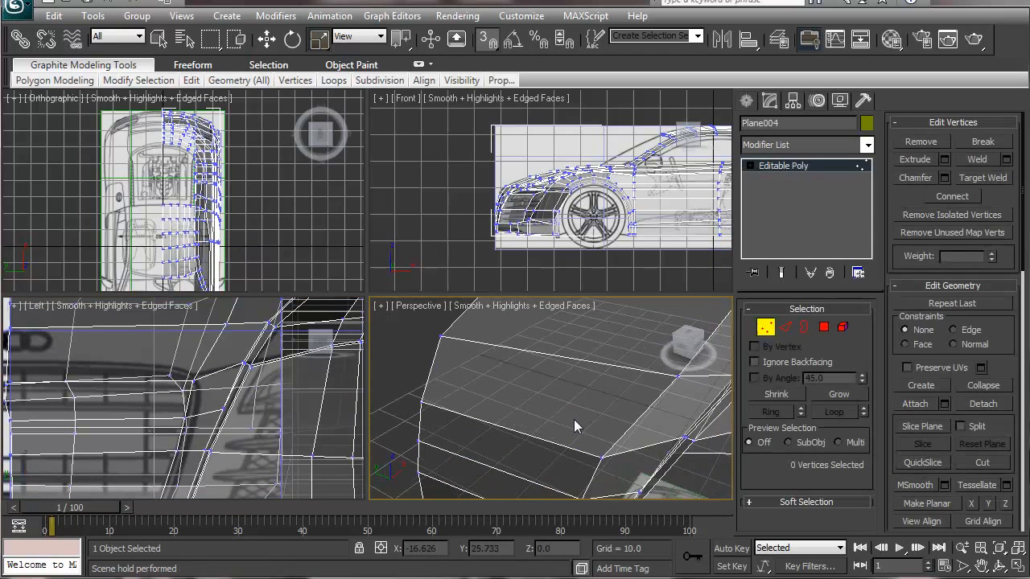
{"action": "left_click", "coordinate": [601, 457]}
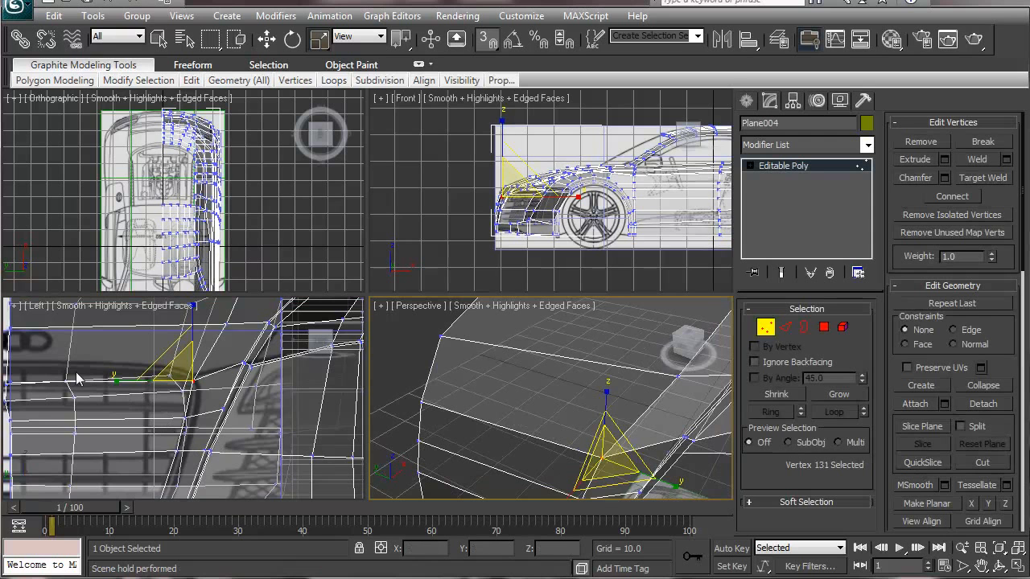
{"action": "left_click", "coordinate": [410, 420]}
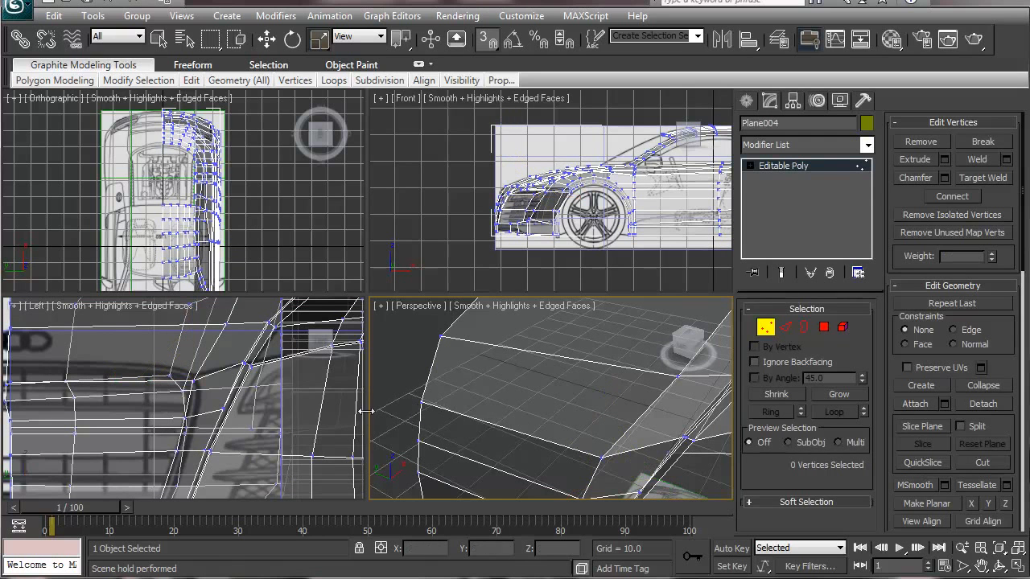
{"action": "left_click_drag", "start_coordinate": [417, 394], "coordinate": [441, 421]}
{"action": "scroll", "coordinate": [120, 392], "scroll_direction": "down", "scroll_amount": 3}
{"action": "middle_click_drag", "start_coordinate": [116, 390], "coordinate": [209, 392]}
{"action": "key", "text": "w"}
{"action": "left_click_drag", "start_coordinate": [98, 373], "coordinate": [104, 316]}
{"action": "left_click_drag", "start_coordinate": [105, 358], "coordinate": [103, 365]}
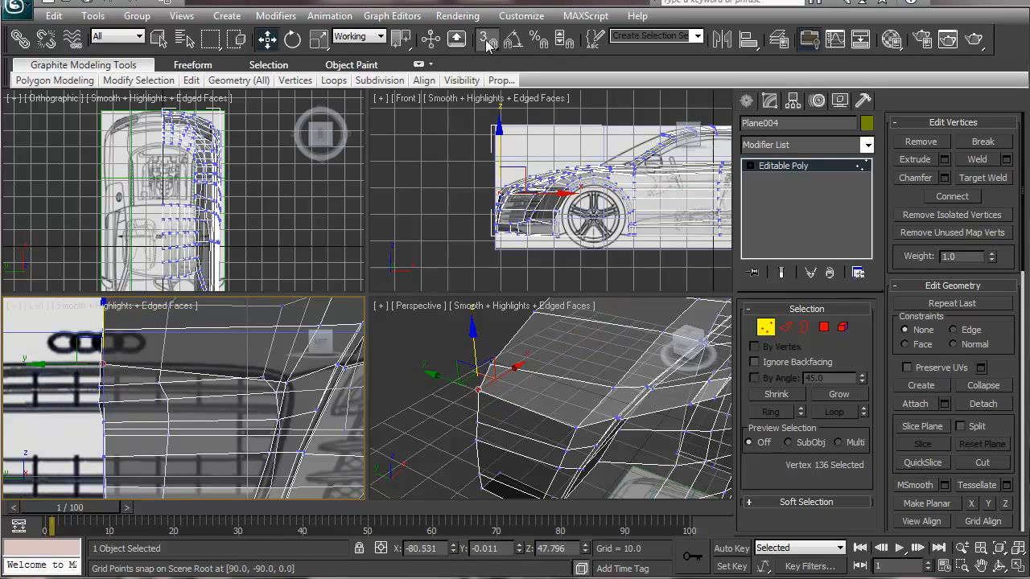
With snapping off and the Local coordinate system, move the grille's upper corner vertex slightly up to the blueprint outline.
{"action": "left_click", "coordinate": [487, 40]}
{"action": "left_click", "coordinate": [576, 429]}
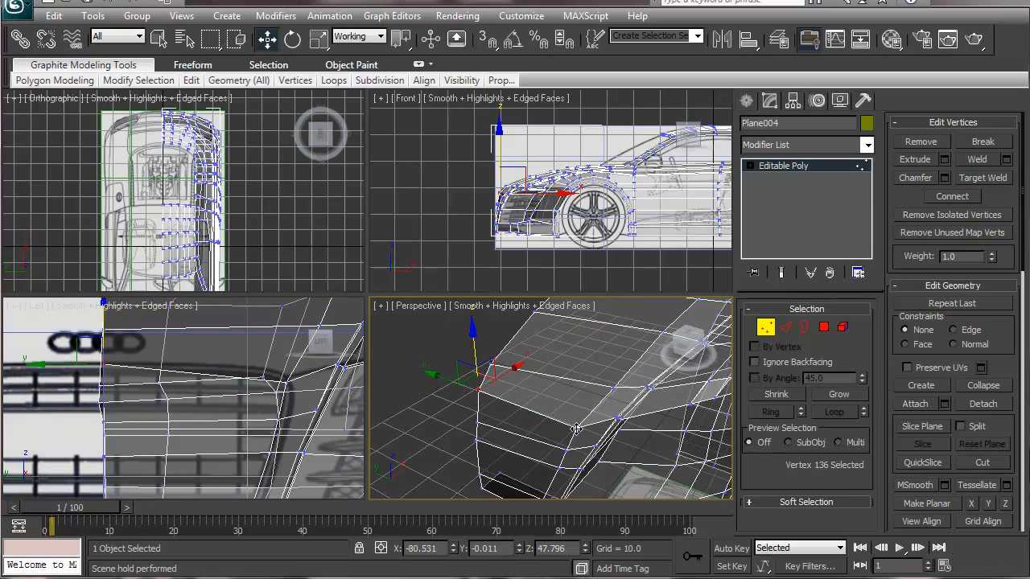
{"action": "key", "text": "ctrl+s"}
{"action": "left_click", "coordinate": [360, 37]}
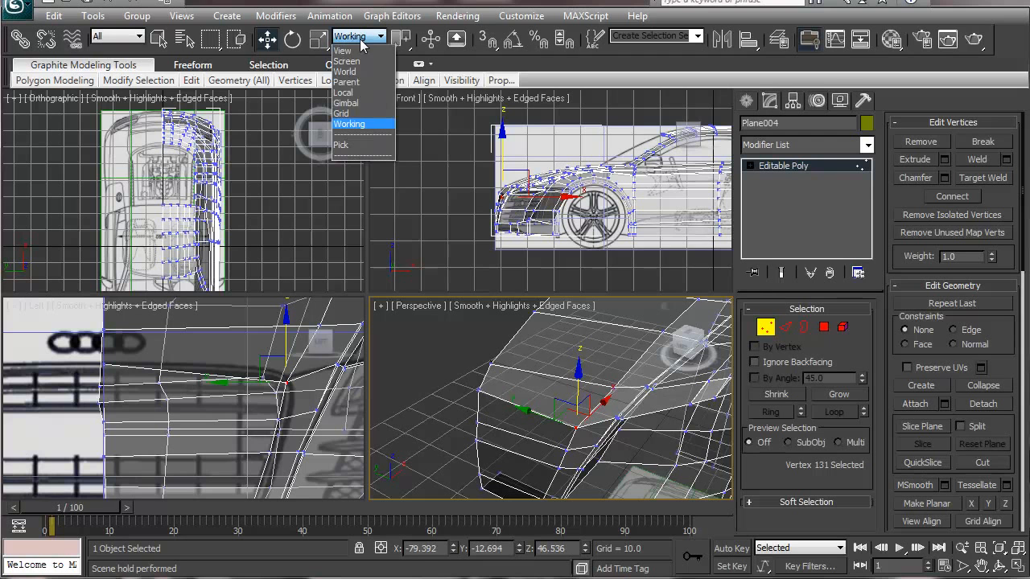
{"action": "left_click", "coordinate": [352, 92]}
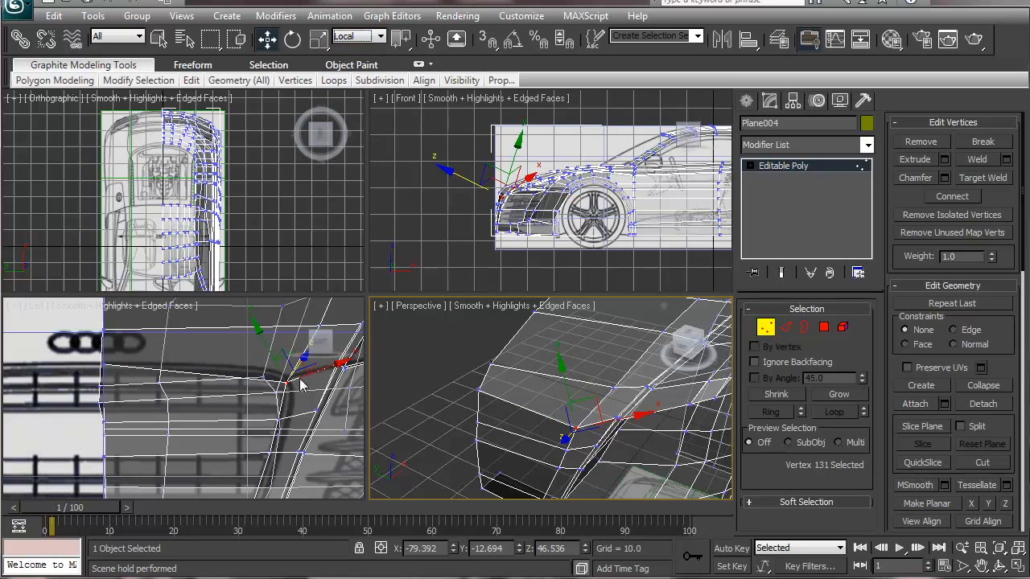
{"action": "middle_click_drag", "start_coordinate": [156, 399], "coordinate": [132, 432]}
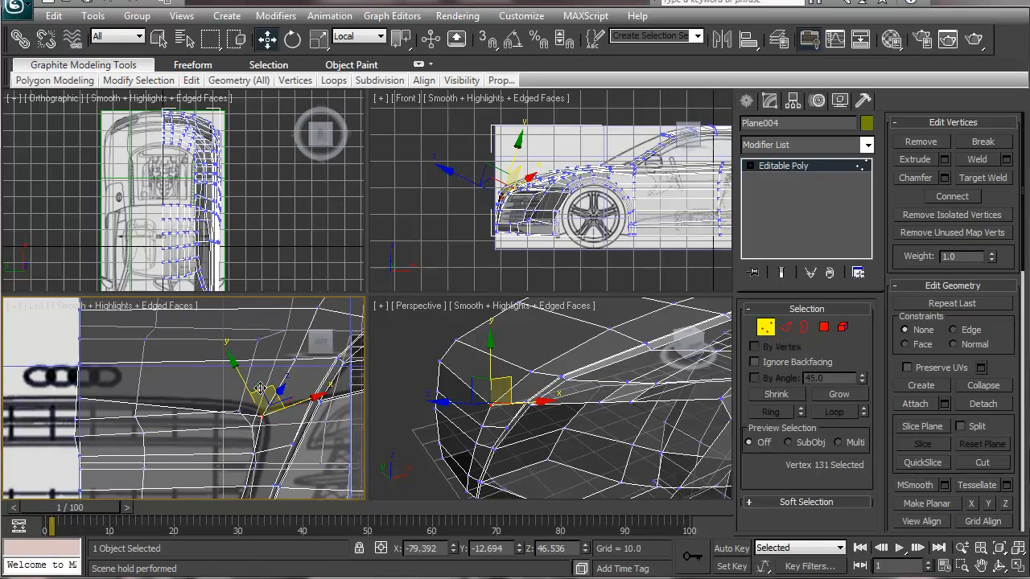
{"action": "left_click_drag", "start_coordinate": [260, 388], "coordinate": [260, 380]}
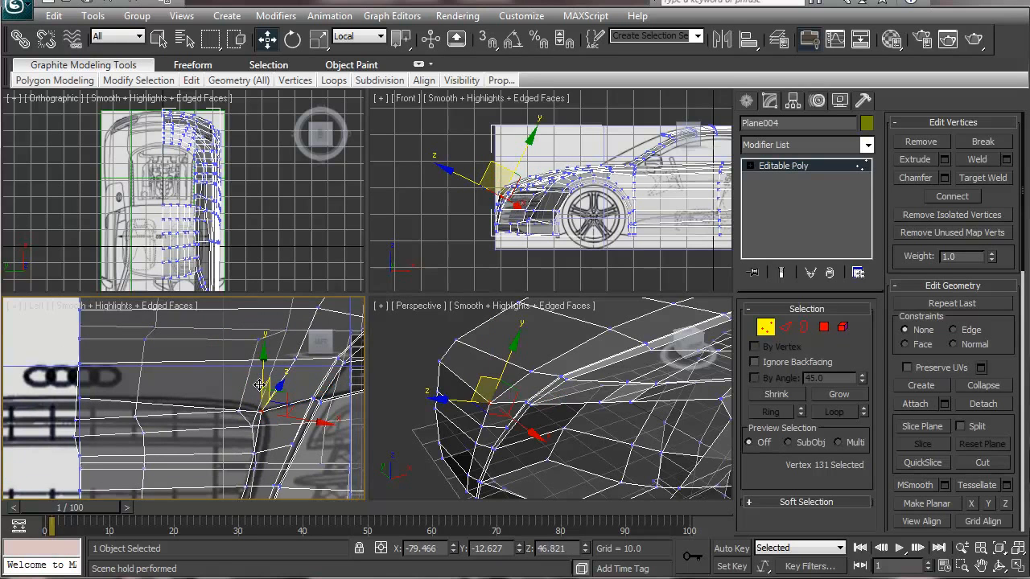
Move the centre-line vertex partway down the grille slightly forward along its local Z axis.
{"action": "middle_click_drag", "start_coordinate": [452, 387], "coordinate": [456, 364], "text": "alt"}
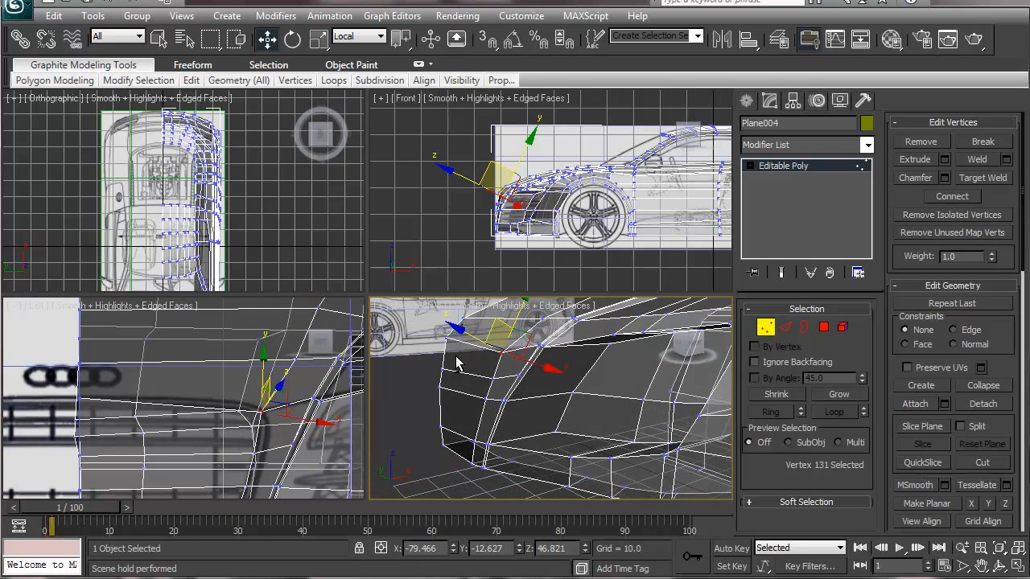
{"action": "left_click", "coordinate": [389, 364]}
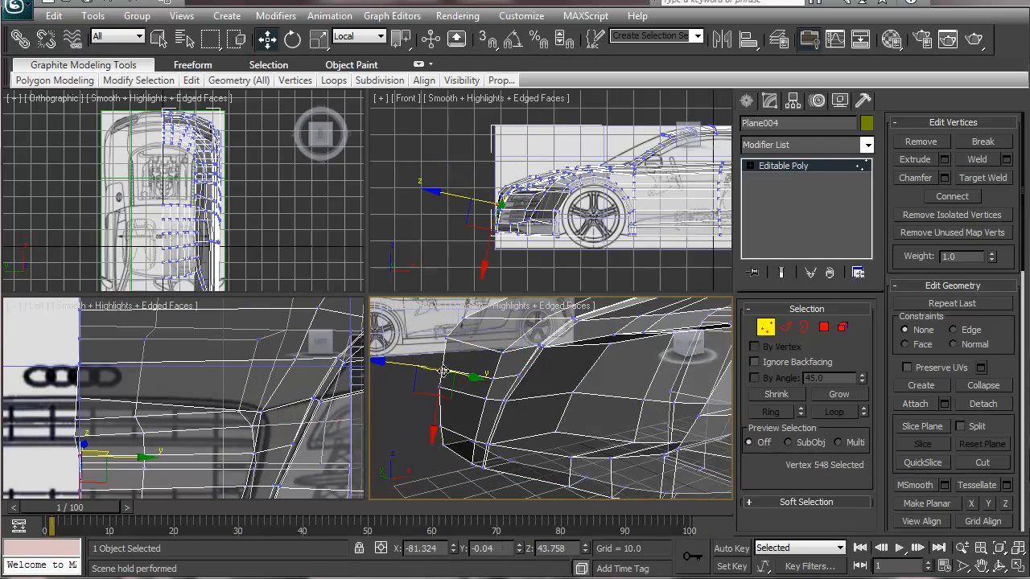
{"action": "left_click_drag", "start_coordinate": [385, 363], "coordinate": [380, 362]}
{"action": "middle_click_drag", "start_coordinate": [424, 410], "coordinate": [459, 419], "text": "alt"}
{"action": "middle_click_drag", "start_coordinate": [556, 392], "coordinate": [546, 394]}
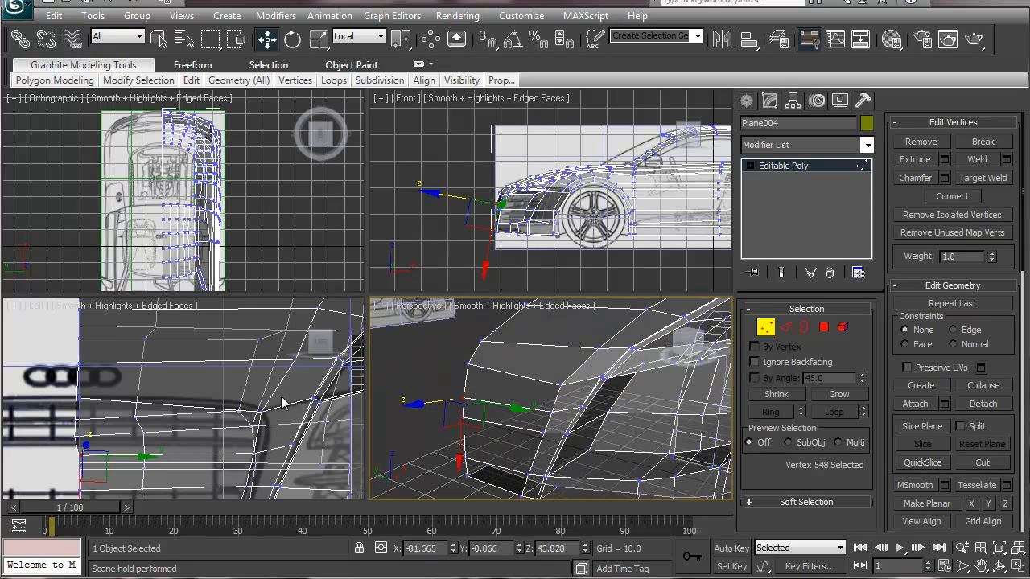
Remove the horizontal edge line crossing the upper grille faces from the centre line to the grille's side.
{"action": "middle_click_drag", "start_coordinate": [269, 418], "coordinate": [182, 382]}
{"action": "scroll", "coordinate": [219, 462], "scroll_direction": "up", "scroll_amount": 2}
{"action": "scroll", "coordinate": [184, 423], "scroll_direction": "up", "scroll_amount": 2}
{"action": "middle_click_drag", "start_coordinate": [210, 422], "coordinate": [213, 390]}
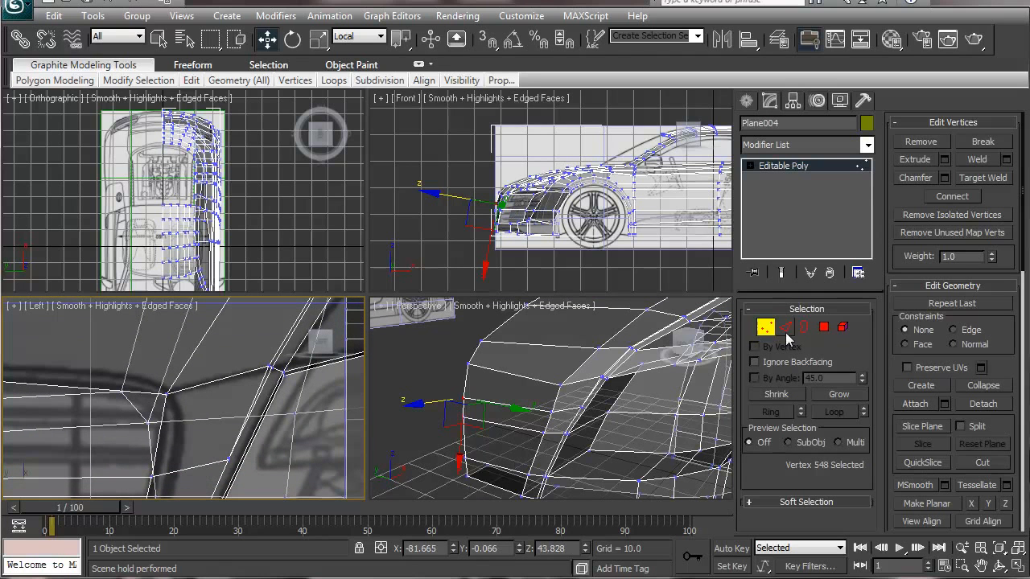
{"action": "left_click", "coordinate": [786, 327]}
{"action": "left_click", "coordinate": [105, 464]}
{"action": "middle_click_drag", "start_coordinate": [110, 462], "coordinate": [325, 378]}
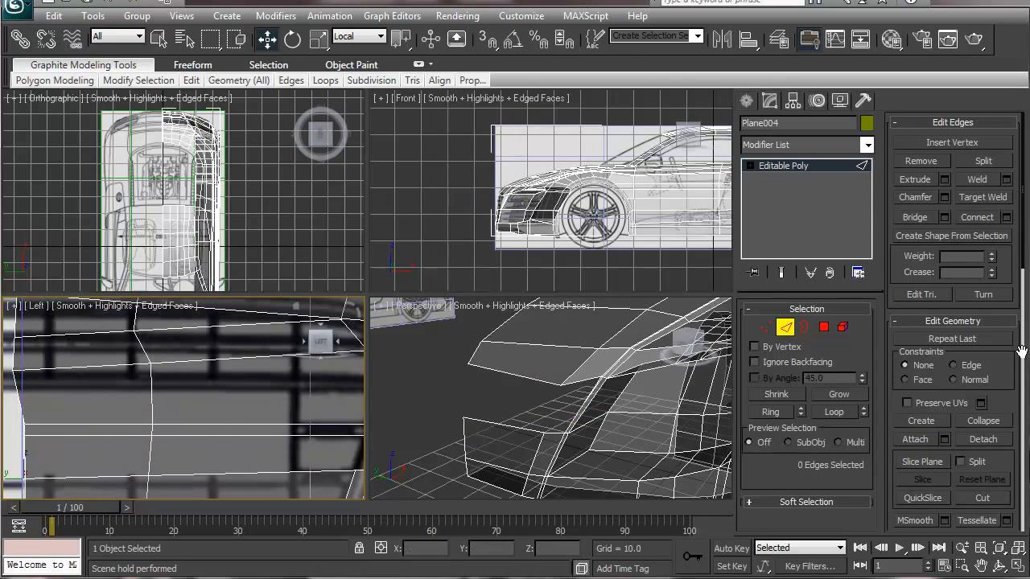
{"action": "left_click", "coordinate": [919, 162]}
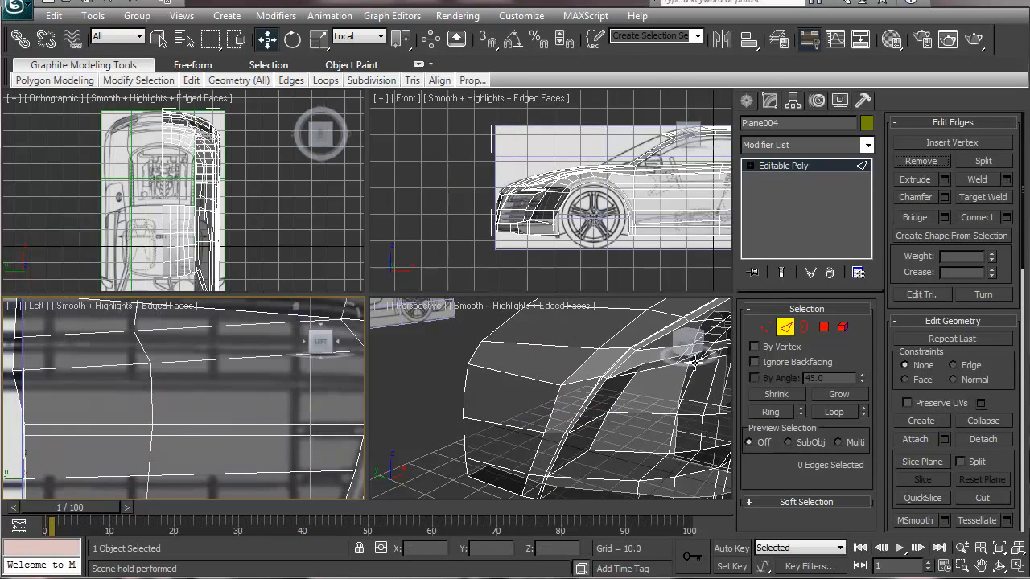
Remove the four leftover vertices along the removed grille edge line.
{"action": "left_click", "coordinate": [765, 327]}
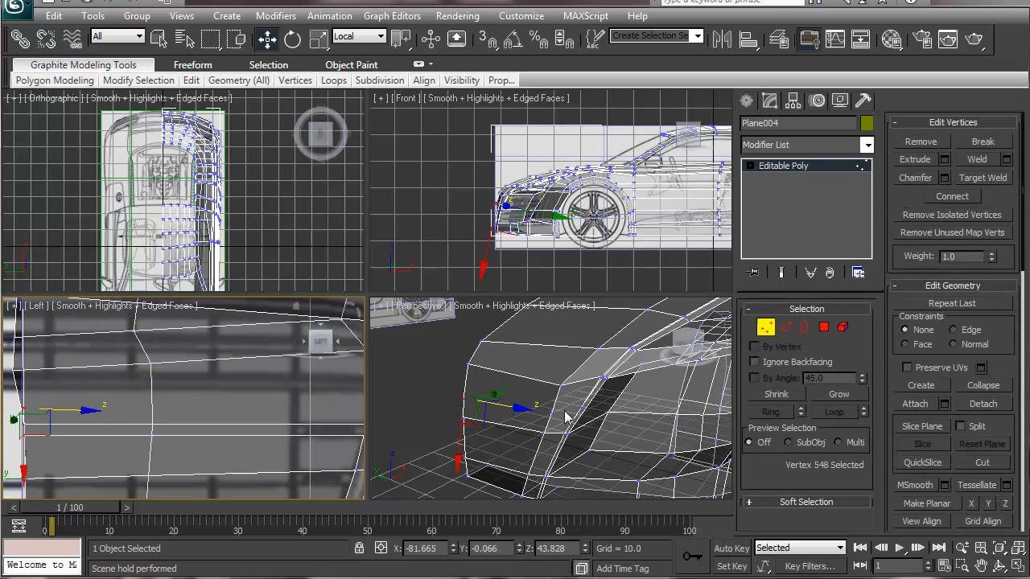
{"action": "right_click", "coordinate": [577, 415]}
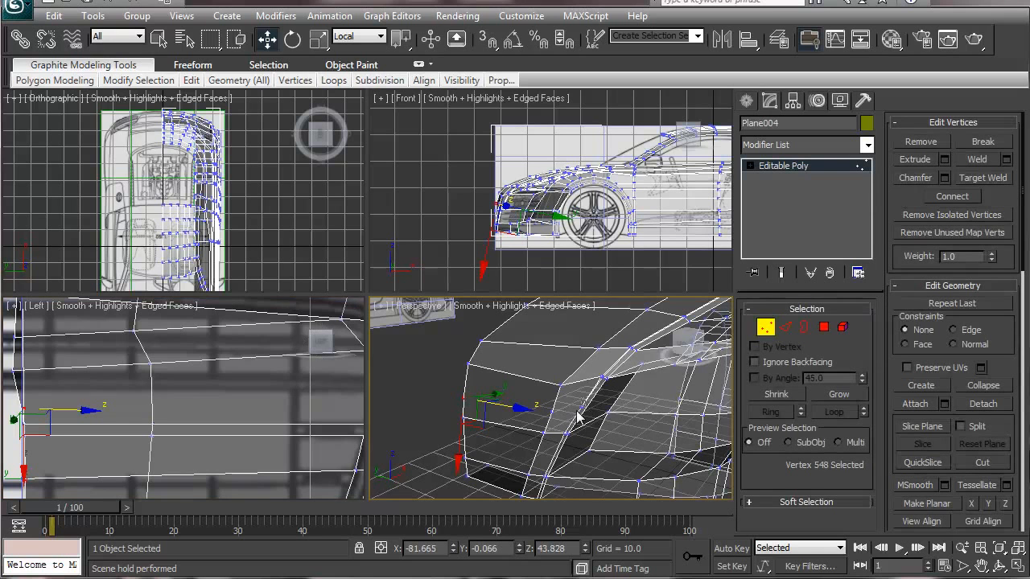
{"action": "left_click_drag", "start_coordinate": [451, 418], "coordinate": [449, 412]}
{"action": "left_click", "coordinate": [463, 399], "text": "ctrl"}
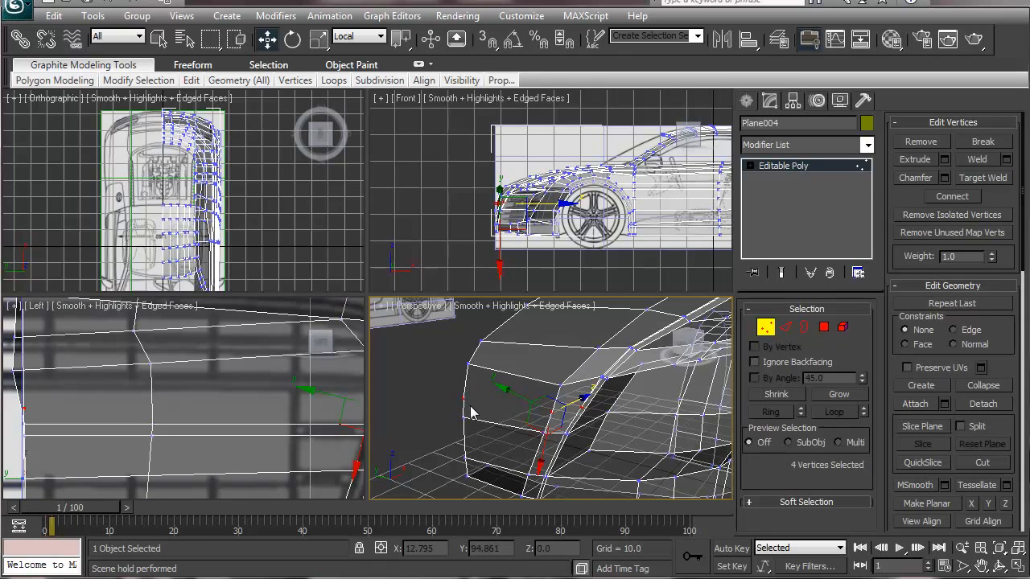
{"action": "left_click", "coordinate": [921, 142]}
Cut a new edge just below the upper edge of the face beside the grille, from the outer strip to the grille's upper corner.
{"action": "scroll", "coordinate": [593, 410], "scroll_direction": "up", "scroll_amount": 5}
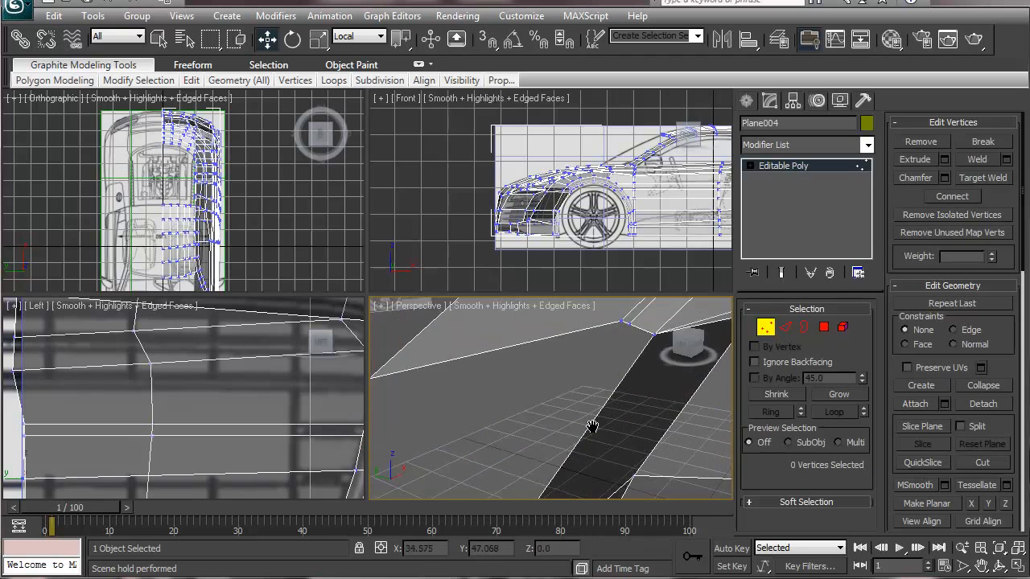
{"action": "scroll", "coordinate": [592, 425], "scroll_direction": "down", "scroll_amount": 2}
{"action": "left_click", "coordinate": [982, 463]}
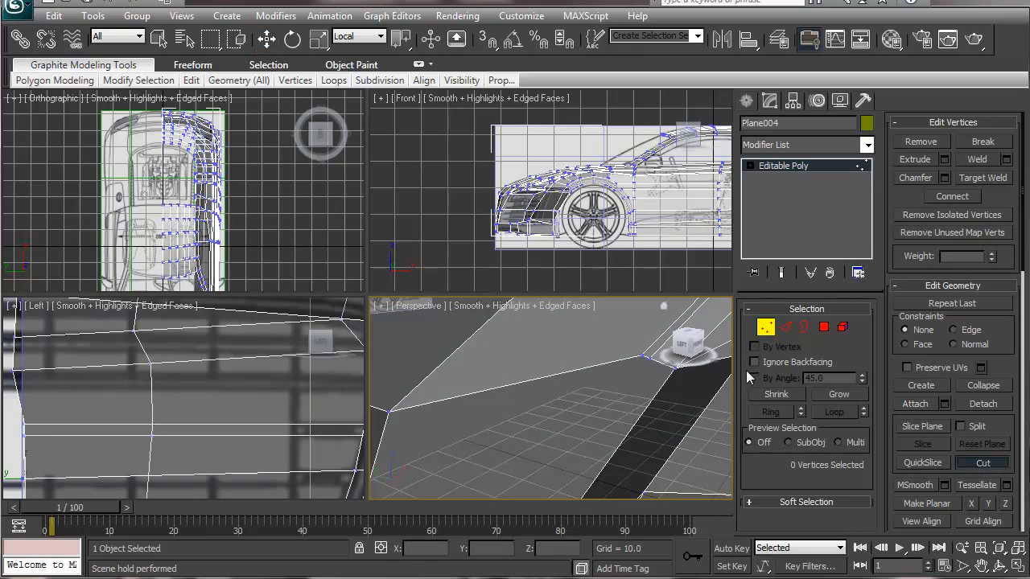
{"action": "left_click", "coordinate": [649, 358]}
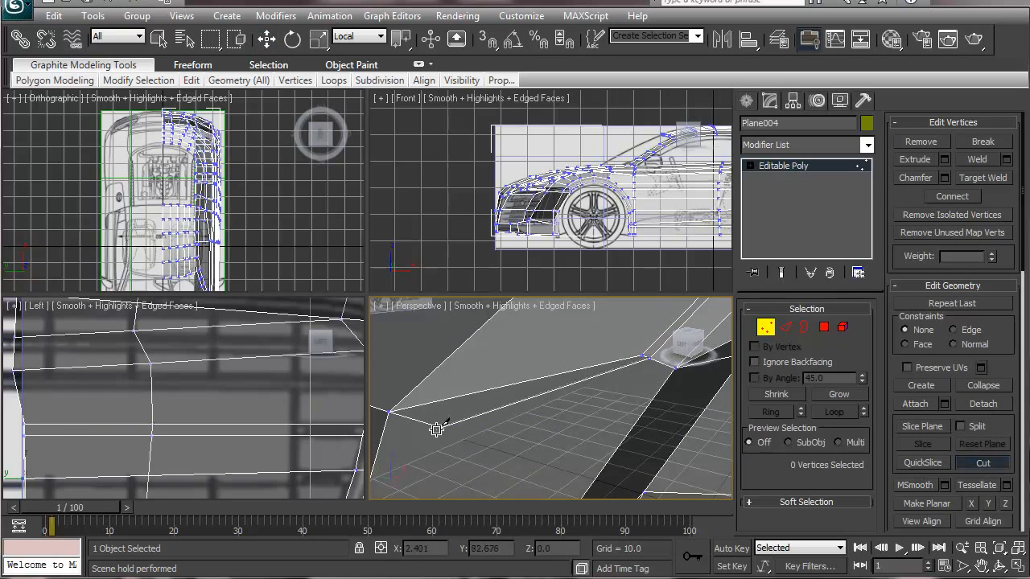
{"action": "left_click", "coordinate": [389, 416]}
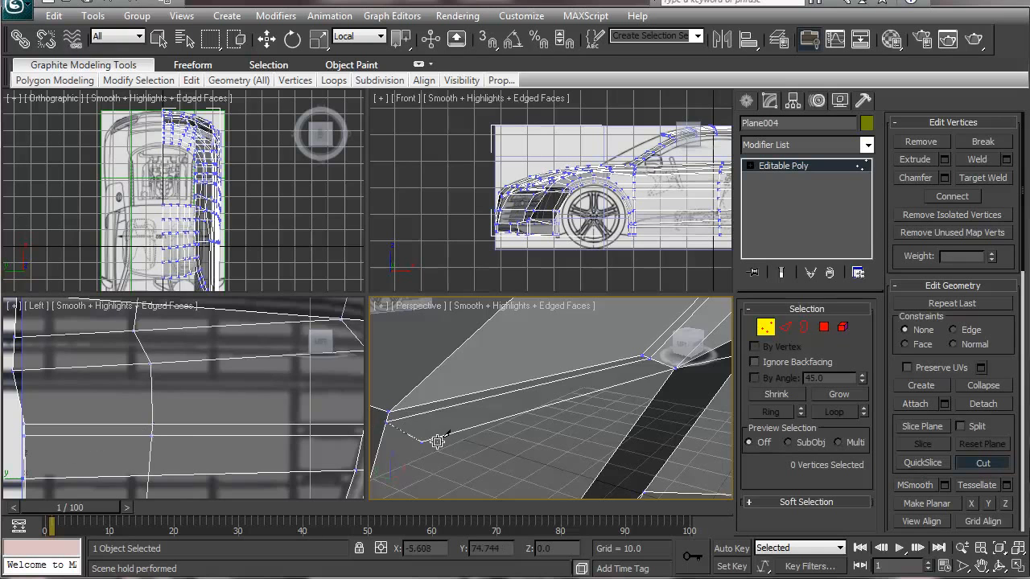
{"action": "middle_click_drag", "start_coordinate": [415, 438], "coordinate": [484, 440]}
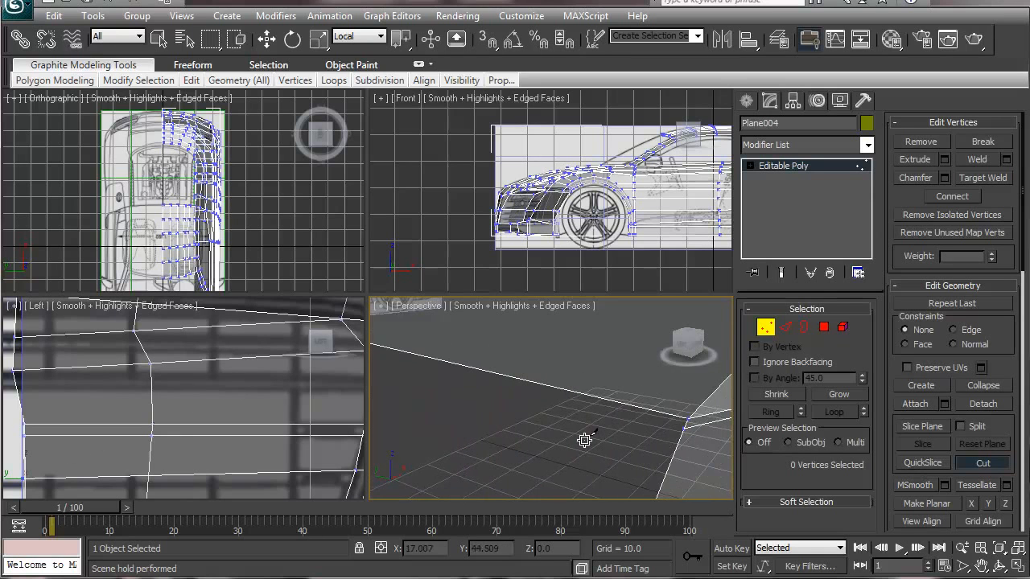
Continue the cut just below the grille's upper edge, from its upper corner across to the centre line.
{"action": "scroll", "coordinate": [581, 439], "scroll_direction": "down", "scroll_amount": 1}
{"action": "left_click", "coordinate": [592, 411]}
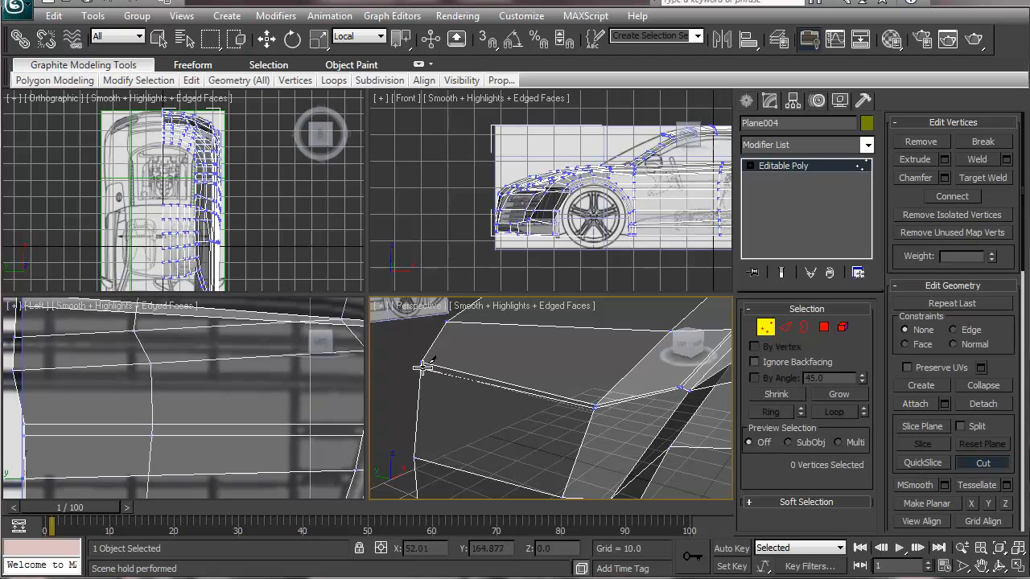
{"action": "left_click", "coordinate": [423, 367]}
{"action": "middle_click_drag", "start_coordinate": [394, 386], "coordinate": [408, 405]}
Examine the grille's corners and side edges against the blueprint, and leave the Cut tool.
{"action": "middle_click_drag", "start_coordinate": [217, 396], "coordinate": [124, 462]}
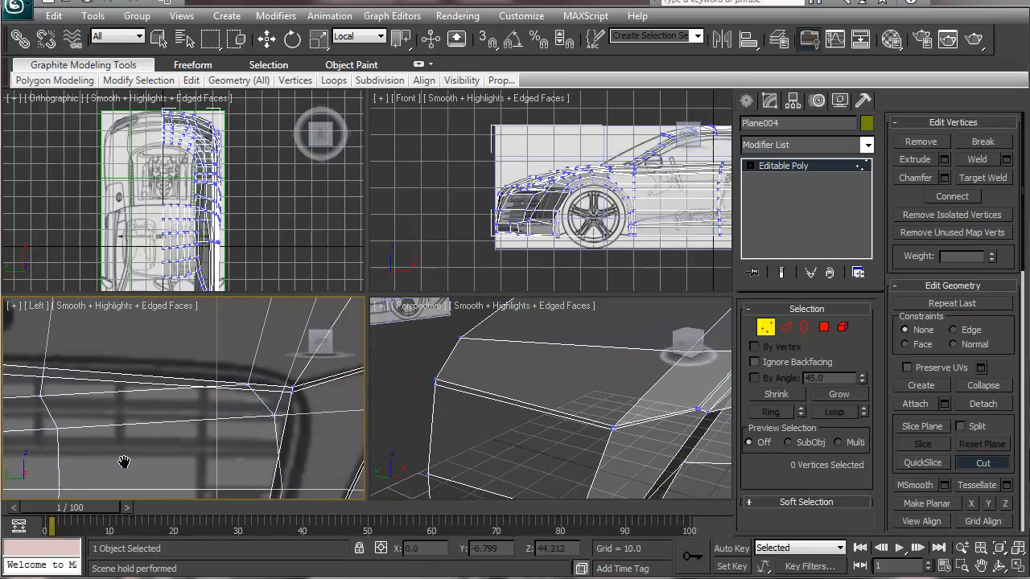
{"action": "middle_click_drag", "start_coordinate": [209, 418], "coordinate": [192, 281]}
{"action": "middle_click_drag", "start_coordinate": [598, 465], "coordinate": [508, 450]}
{"action": "scroll", "coordinate": [553, 446], "scroll_direction": "up", "scroll_amount": 3}
{"action": "scroll", "coordinate": [503, 450], "scroll_direction": "down", "scroll_amount": 2}
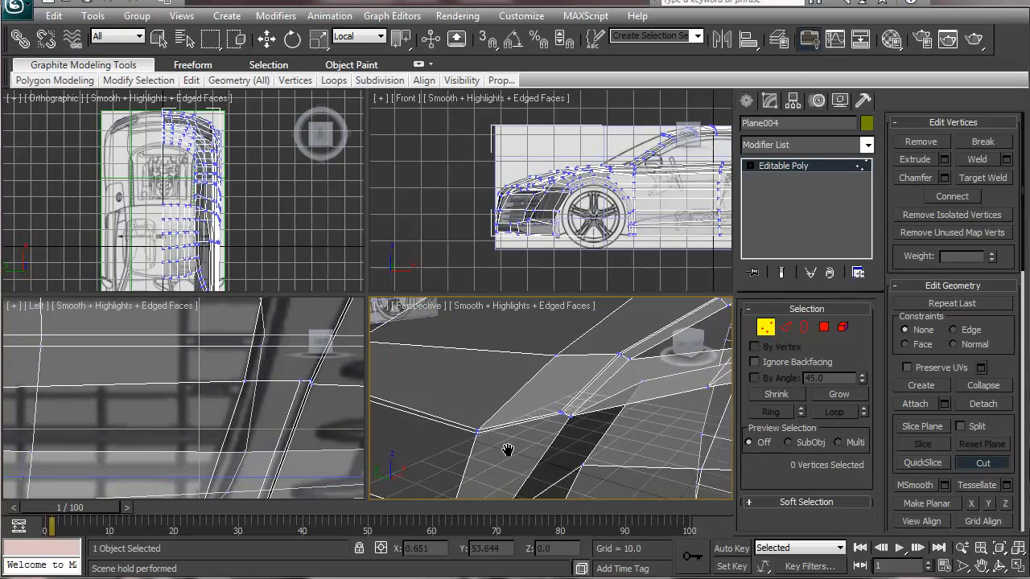
{"action": "scroll", "coordinate": [503, 457], "scroll_direction": "down", "scroll_amount": 5}
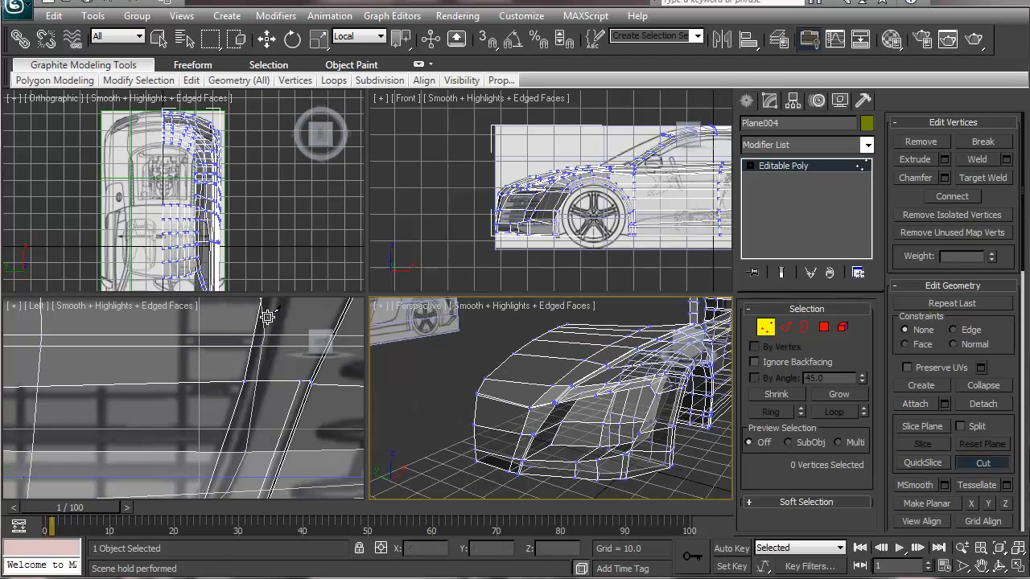
{"action": "scroll", "coordinate": [232, 361], "scroll_direction": "down", "scroll_amount": 3}
{"action": "left_click", "coordinate": [982, 473]}
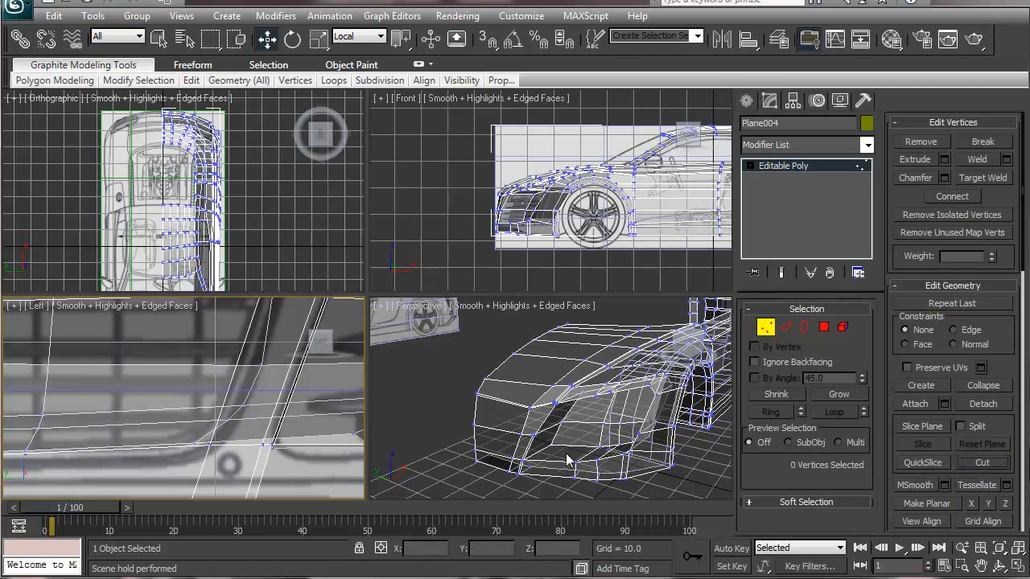
Inspect the lower bumper's edges and bottom vertices against the blueprint and from the side.
{"action": "middle_click_drag", "start_coordinate": [281, 446], "coordinate": [269, 327]}
{"action": "middle_click_drag", "start_coordinate": [269, 392], "coordinate": [291, 417]}
{"action": "middle_click_drag", "start_coordinate": [495, 444], "coordinate": [503, 445]}
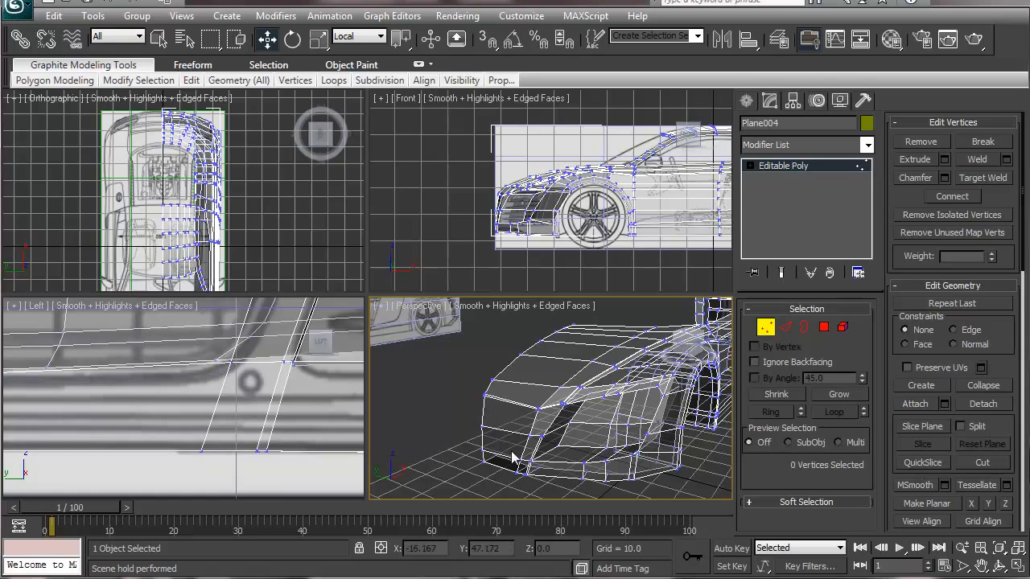
{"action": "left_click", "coordinate": [525, 473]}
{"action": "middle_click_drag", "start_coordinate": [187, 383], "coordinate": [210, 441]}
{"action": "middle_click_drag", "start_coordinate": [278, 443], "coordinate": [114, 442]}
{"action": "scroll", "coordinate": [244, 457], "scroll_direction": "down", "scroll_amount": 5}
{"action": "scroll", "coordinate": [245, 463], "scroll_direction": "up", "scroll_amount": 3}
{"action": "middle_click_drag", "start_coordinate": [691, 477], "coordinate": [624, 441], "text": "alt"}
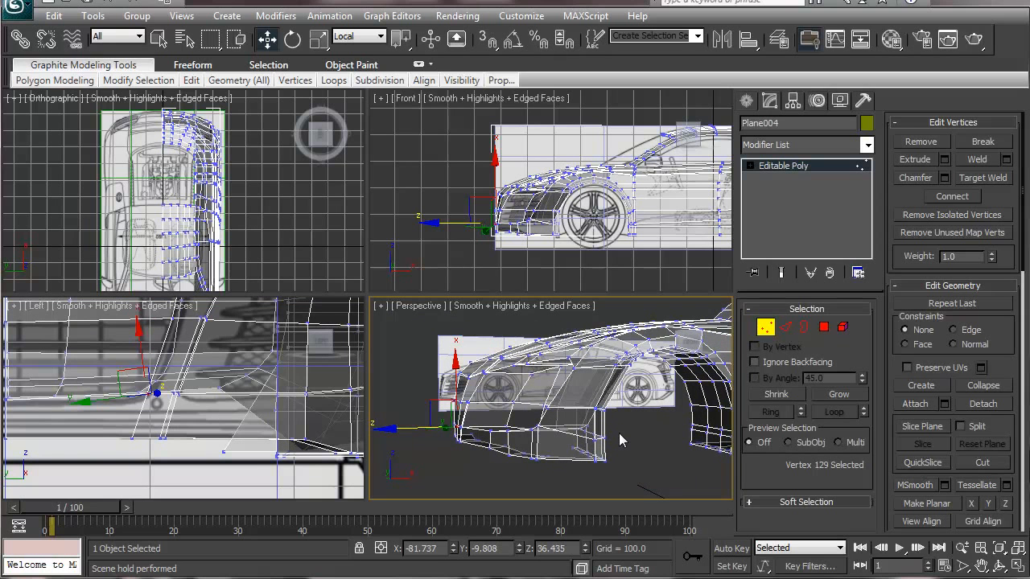
{"action": "middle_click_drag", "start_coordinate": [575, 471], "coordinate": [720, 367], "text": "alt"}
Connect the ring of vertical edges around the lower bumper with 1 segment, pinch 0 and slide -8.
{"action": "left_click", "coordinate": [805, 310]}
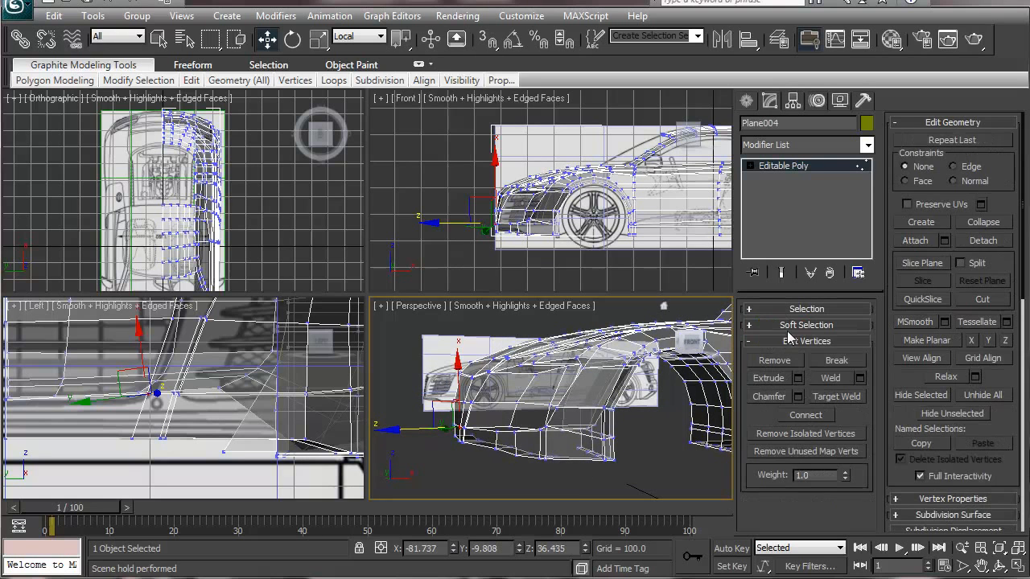
{"action": "left_click", "coordinate": [766, 310]}
{"action": "left_click", "coordinate": [786, 327]}
{"action": "left_click", "coordinate": [544, 448]}
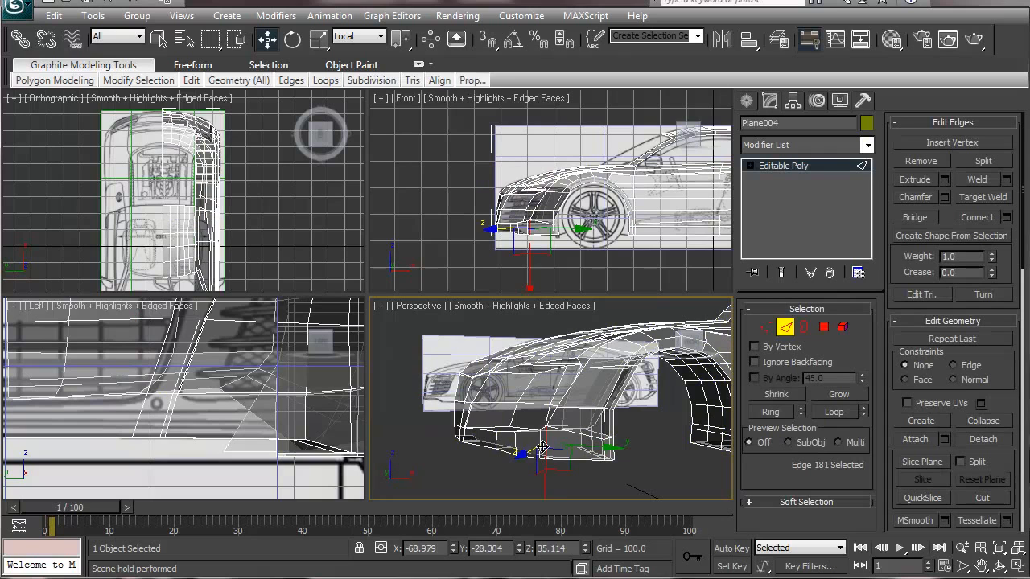
{"action": "left_click", "coordinate": [771, 412]}
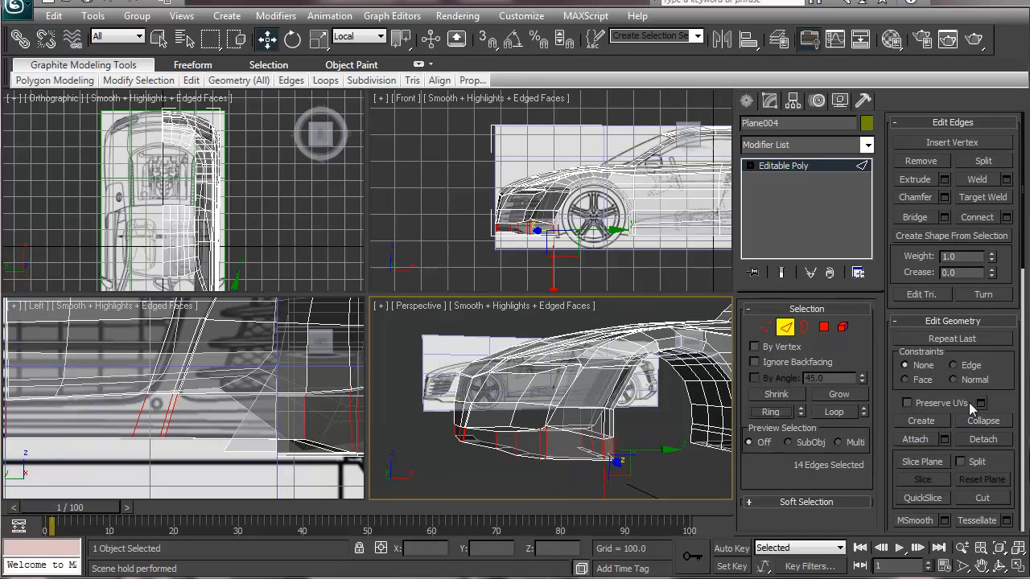
{"action": "left_click", "coordinate": [1006, 217]}
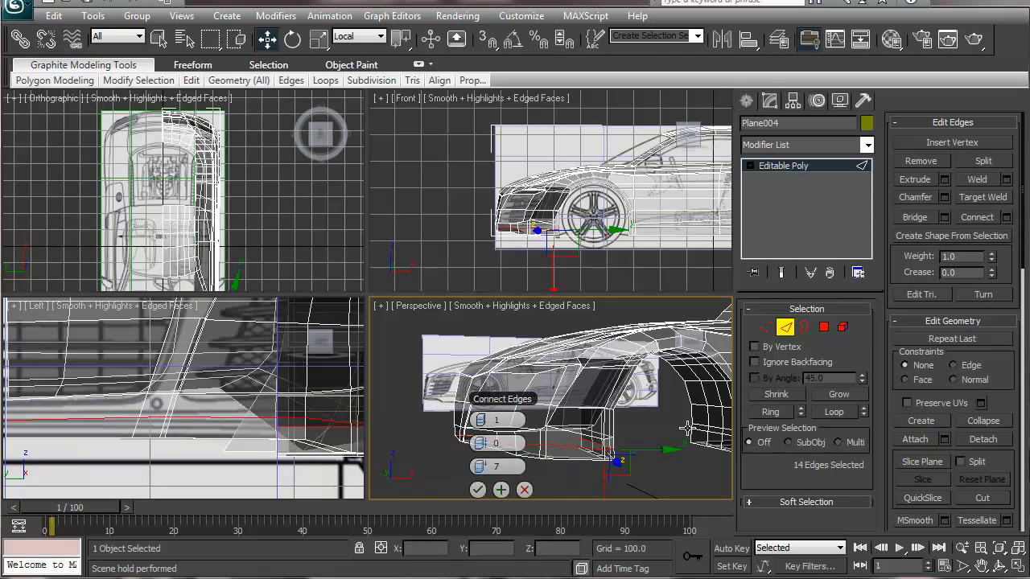
{"action": "left_click_drag", "start_coordinate": [494, 400], "coordinate": [745, 354]}
{"action": "left_click_drag", "start_coordinate": [674, 420], "coordinate": [640, 417]}
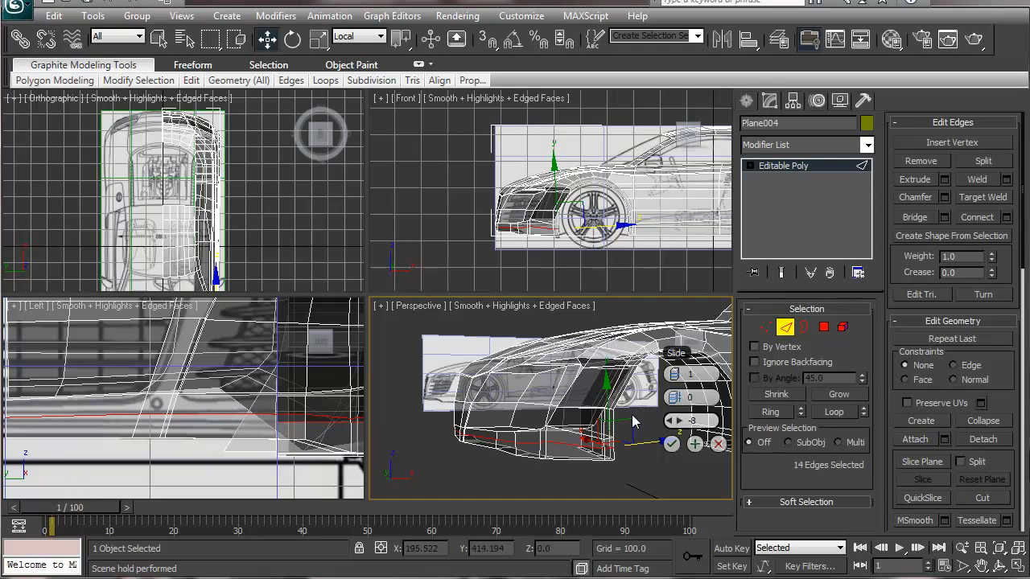
{"action": "left_click", "coordinate": [671, 444]}
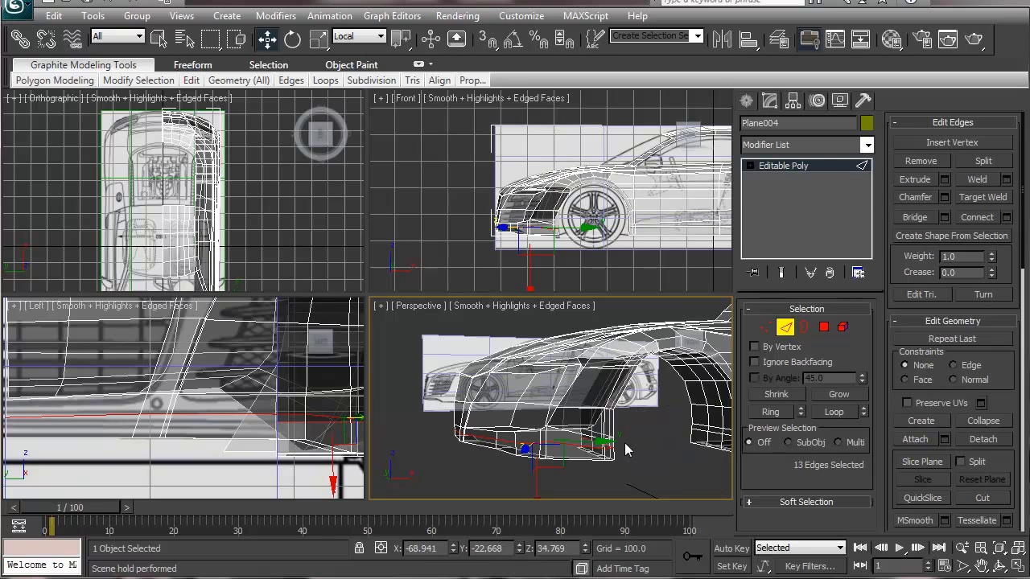
Try to clone the vertices at the lower bumper's rear corner near the wheel arch upward as an element.
{"action": "left_click", "coordinate": [770, 328]}
{"action": "left_click_drag", "start_coordinate": [145, 382], "coordinate": [170, 404]}
{"action": "middle_click_drag", "start_coordinate": [422, 211], "coordinate": [442, 118]}
{"action": "scroll", "coordinate": [478, 202], "scroll_direction": "up", "scroll_amount": 5}
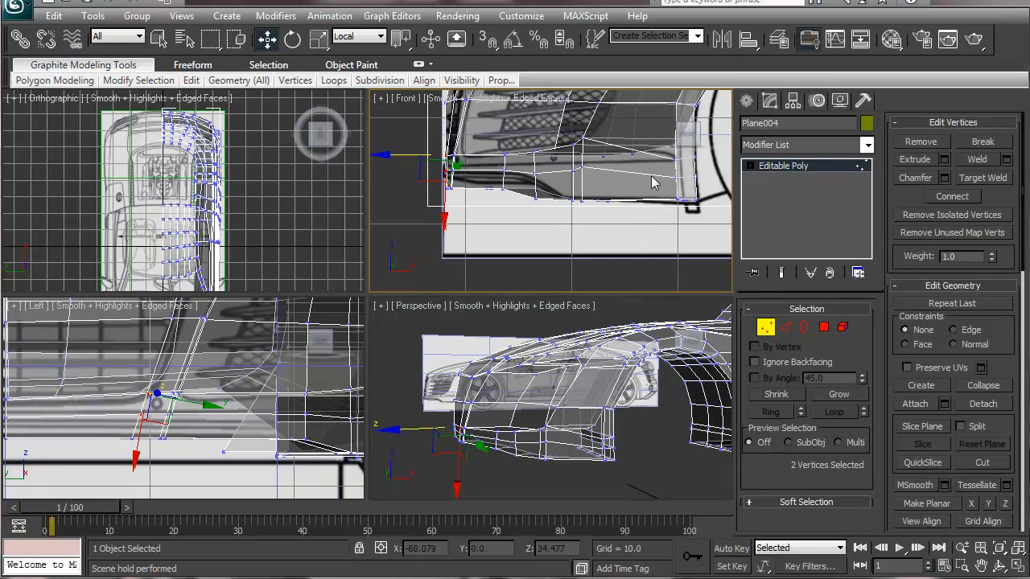
{"action": "left_click_drag", "start_coordinate": [715, 186], "coordinate": [663, 214]}
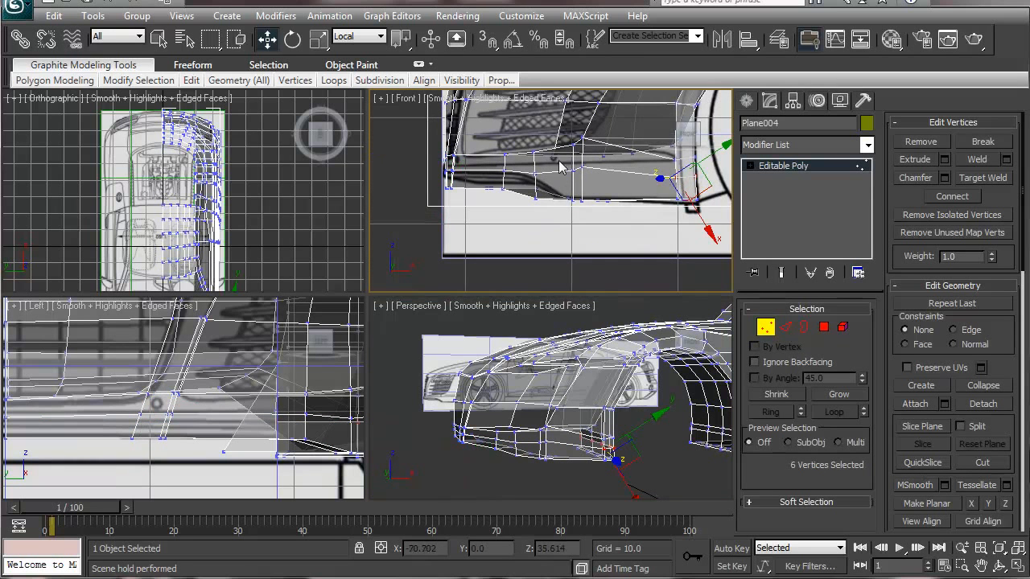
{"action": "left_click_drag", "start_coordinate": [561, 166], "coordinate": [568, 129], "text": "shift"}
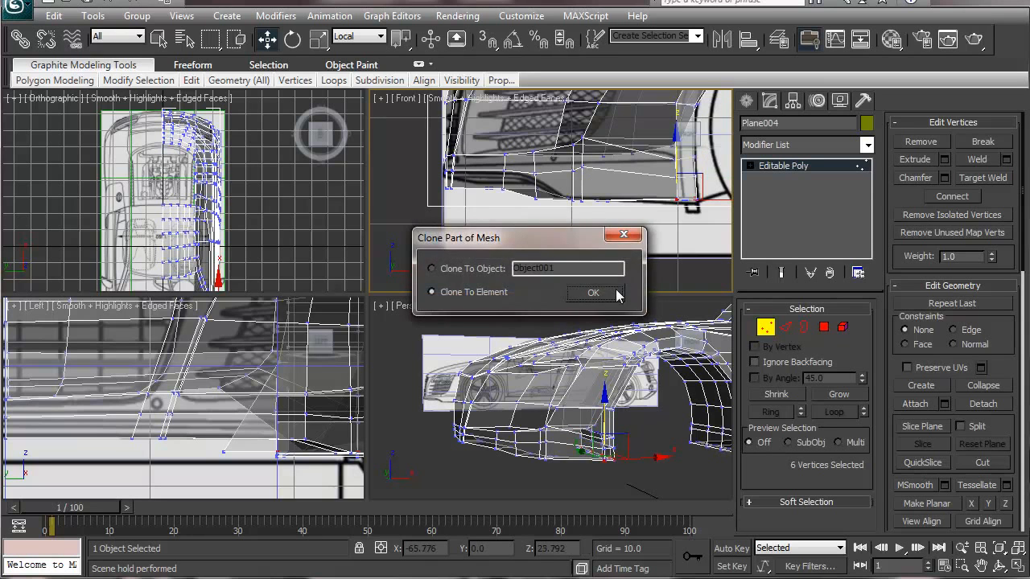
{"action": "left_click", "coordinate": [615, 295]}
Switch to the Working coordinate system and move the upper vertices of the lower bumper's rear corner up along Z.
{"action": "scroll", "coordinate": [617, 223], "scroll_direction": "up", "scroll_amount": 2}
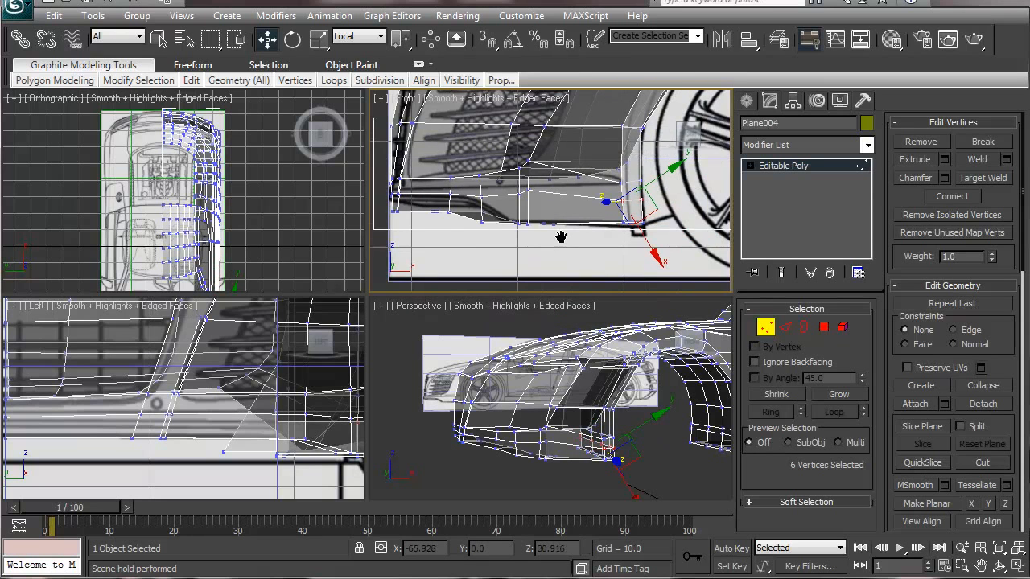
{"action": "scroll", "coordinate": [570, 226], "scroll_direction": "up", "scroll_amount": 2}
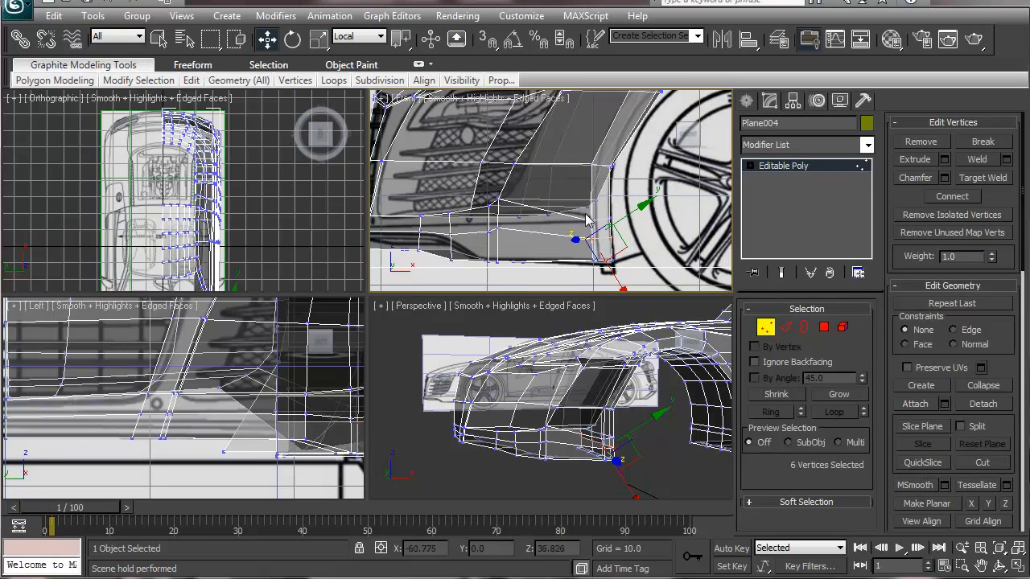
{"action": "left_click_drag", "start_coordinate": [614, 229], "coordinate": [626, 235]}
{"action": "middle_click_drag", "start_coordinate": [593, 417], "coordinate": [555, 403]}
{"action": "scroll", "coordinate": [555, 403], "scroll_direction": "up", "scroll_amount": 4}
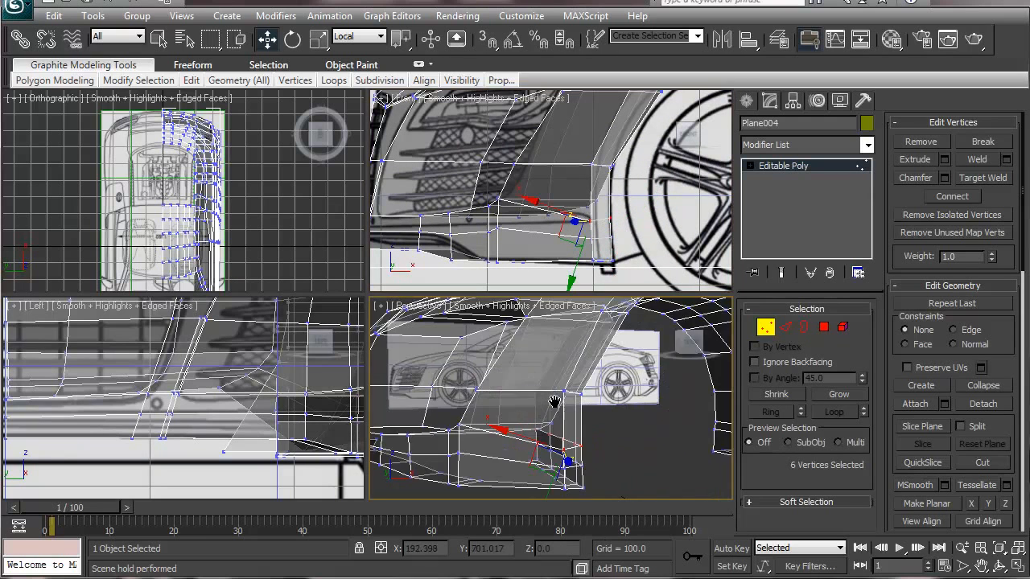
{"action": "scroll", "coordinate": [554, 402], "scroll_direction": "down", "scroll_amount": 3}
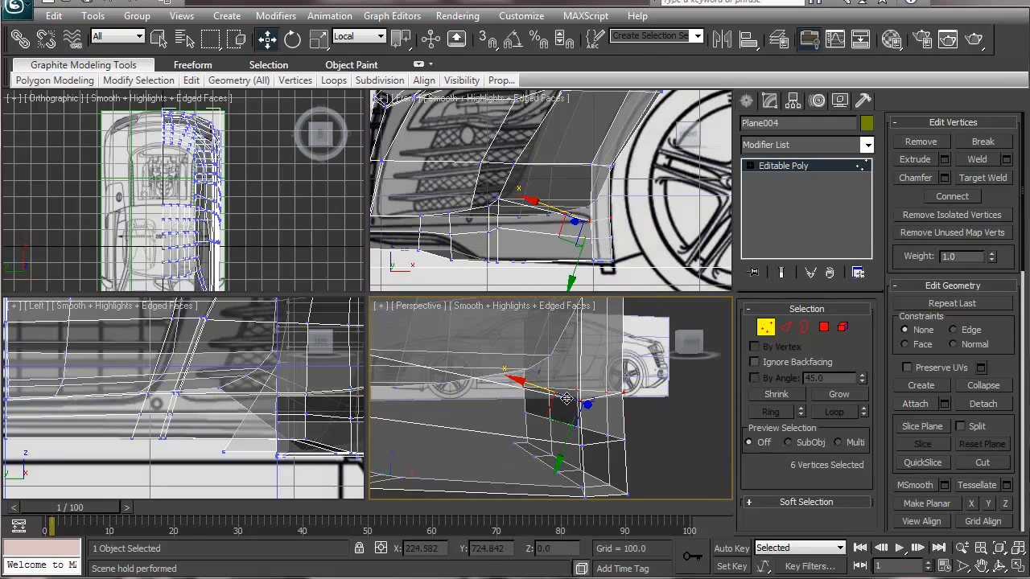
{"action": "left_click", "coordinate": [360, 36]}
{"action": "left_click", "coordinate": [354, 129]}
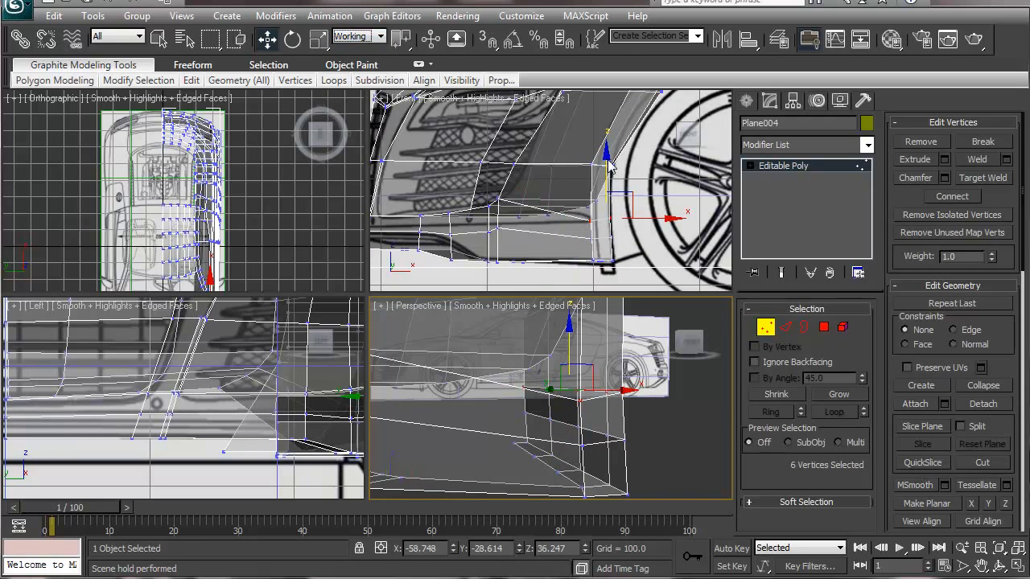
{"action": "left_click_drag", "start_coordinate": [608, 199], "coordinate": [619, 147]}
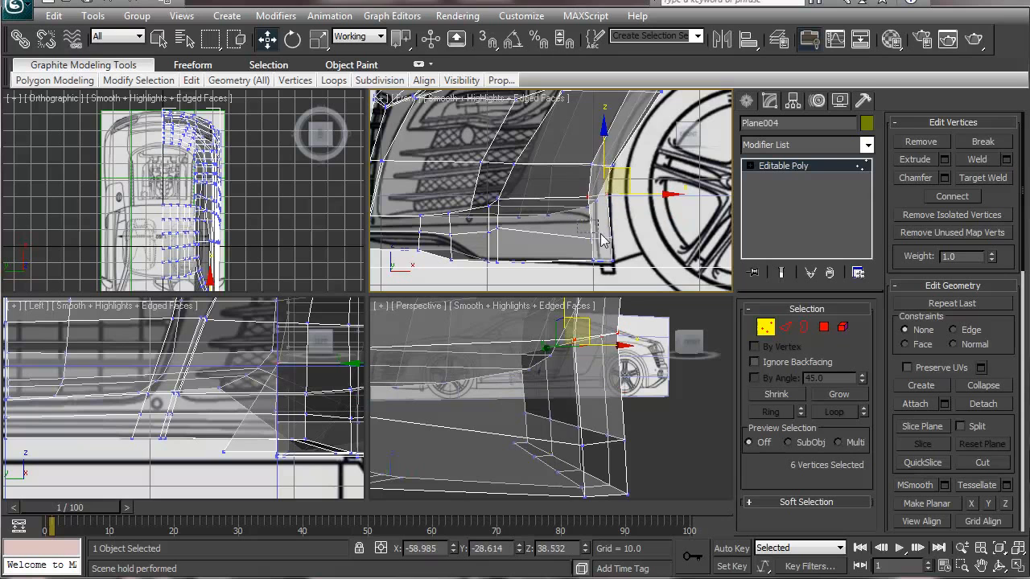
Select all vertices of the new edge loop around the lower bumper and flatten them with Make Planar along Z.
{"action": "left_click_drag", "start_coordinate": [635, 256], "coordinate": [634, 256]}
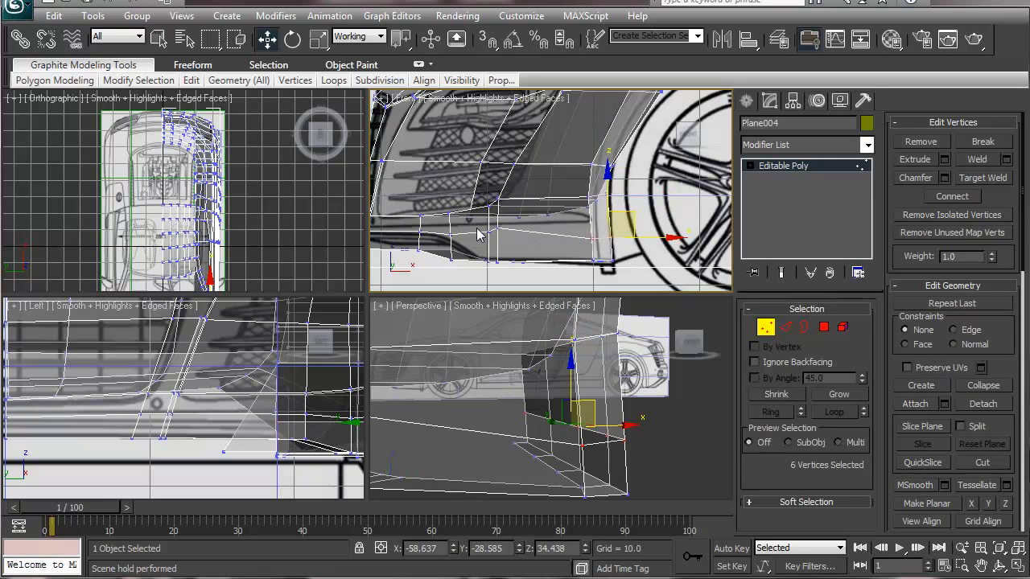
{"action": "left_click", "coordinate": [489, 233], "text": "ctrl"}
{"action": "left_click", "coordinate": [497, 229], "text": "ctrl"}
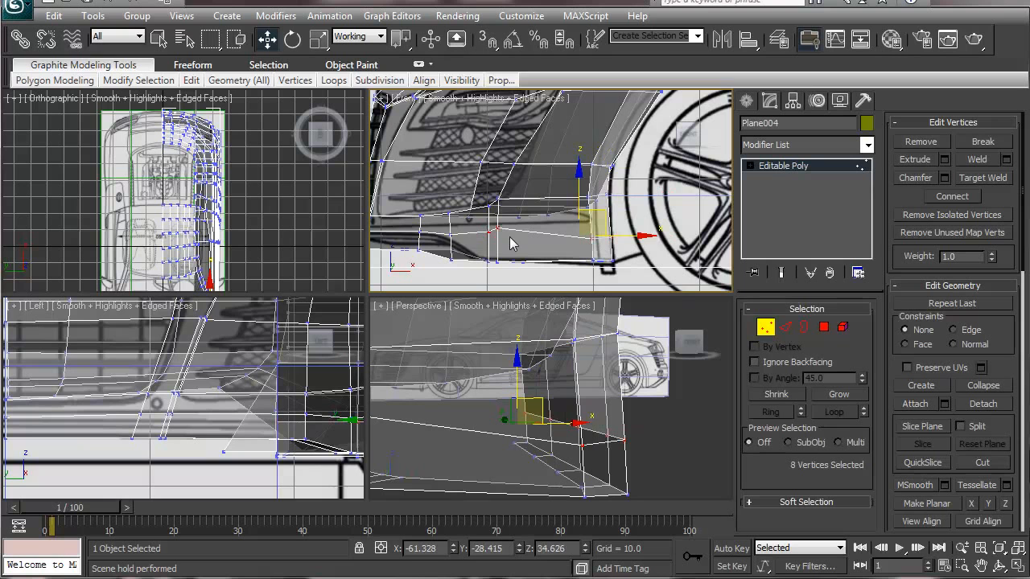
{"action": "left_click", "coordinate": [452, 236], "text": "ctrl"}
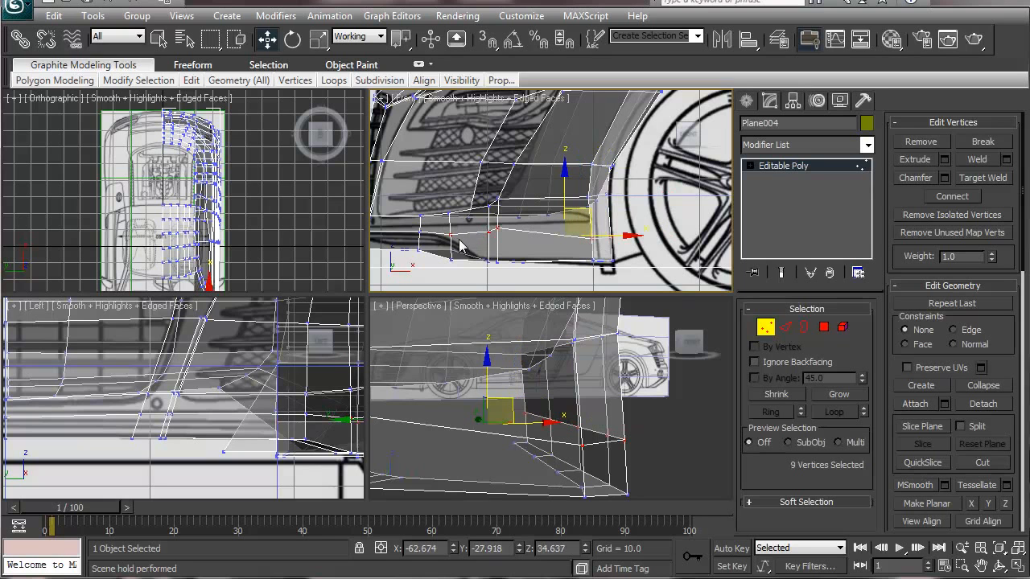
{"action": "left_click", "coordinate": [417, 231]}
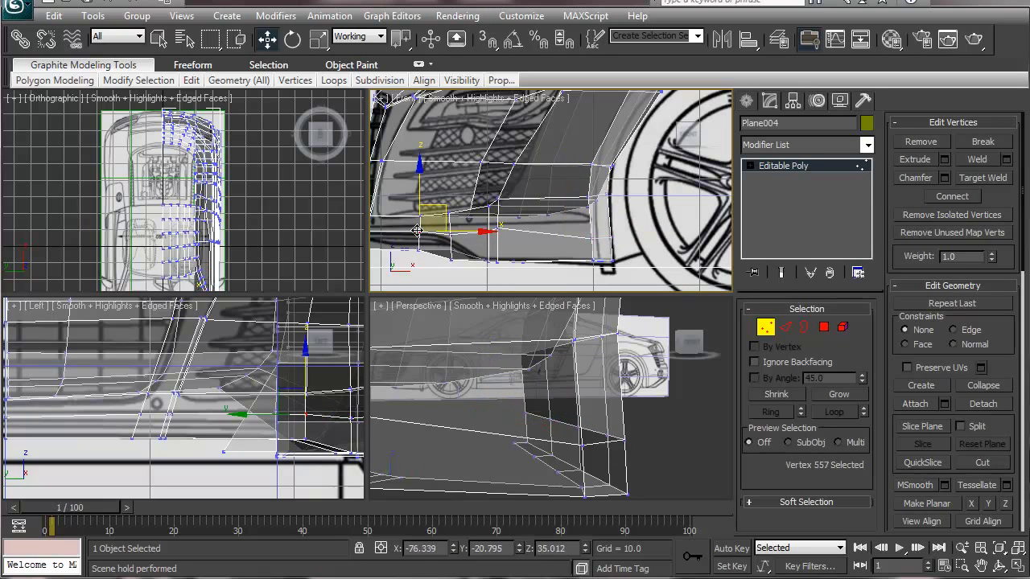
{"action": "left_click", "coordinate": [592, 240], "text": "shift"}
{"action": "middle_click_drag", "start_coordinate": [489, 231], "coordinate": [606, 219]}
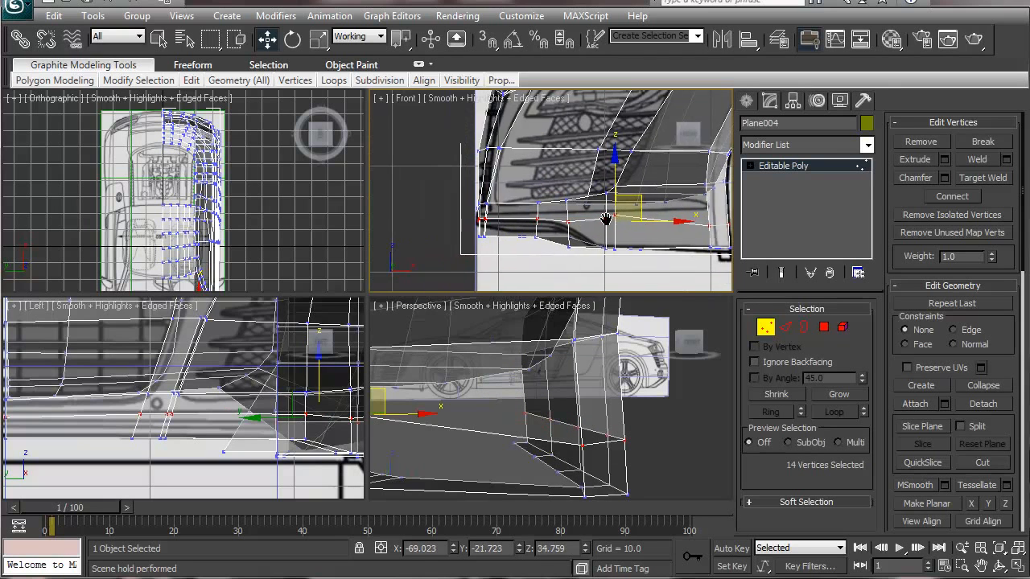
{"action": "middle_click_drag", "start_coordinate": [387, 438], "coordinate": [592, 424], "text": "alt"}
{"action": "scroll", "coordinate": [536, 428], "scroll_direction": "down", "scroll_amount": 1}
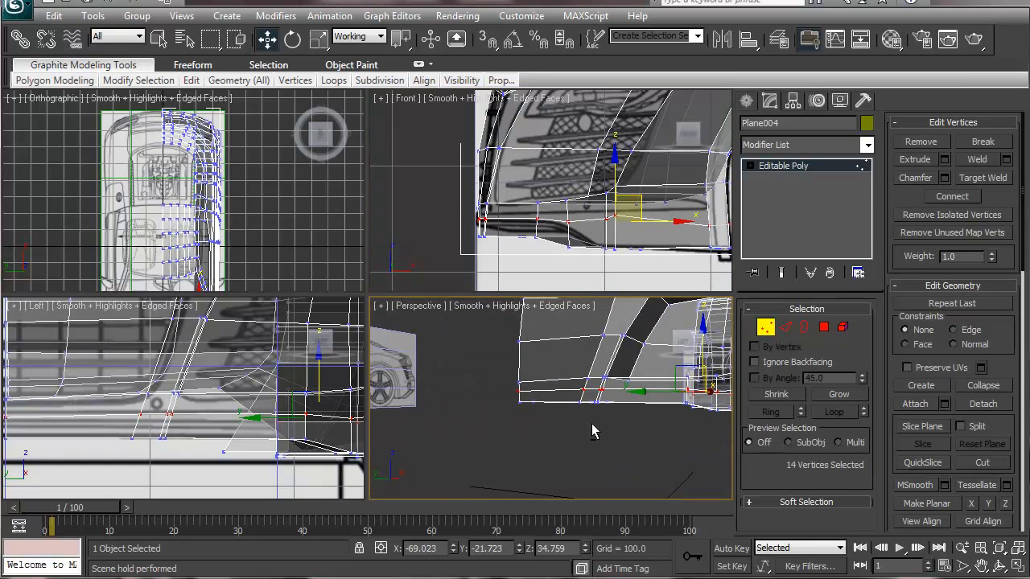
{"action": "left_click", "coordinate": [1005, 504]}
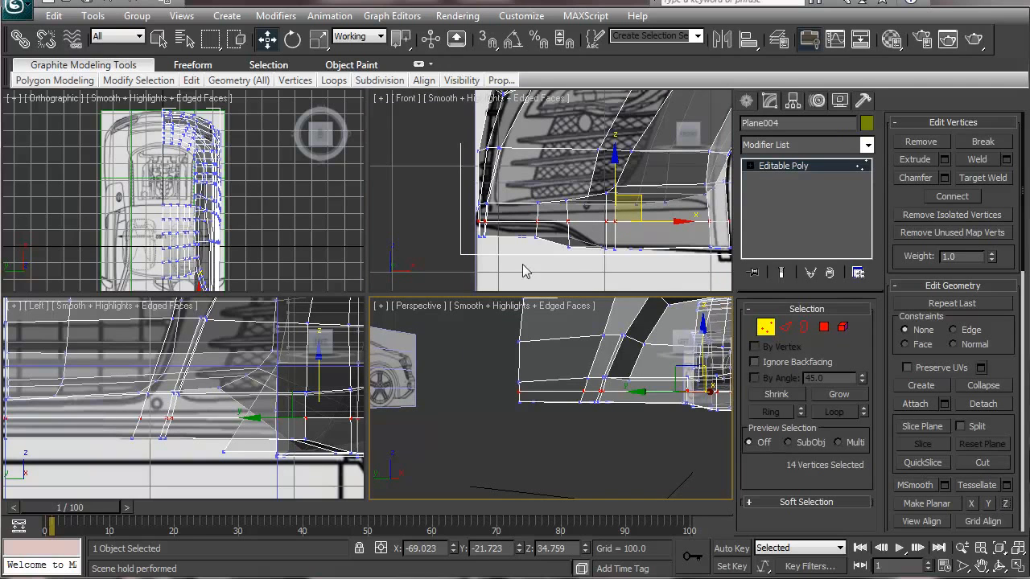
{"action": "scroll", "coordinate": [619, 165], "scroll_direction": "up", "scroll_amount": 1}
{"action": "middle_click_drag", "start_coordinate": [620, 164], "coordinate": [605, 176]}
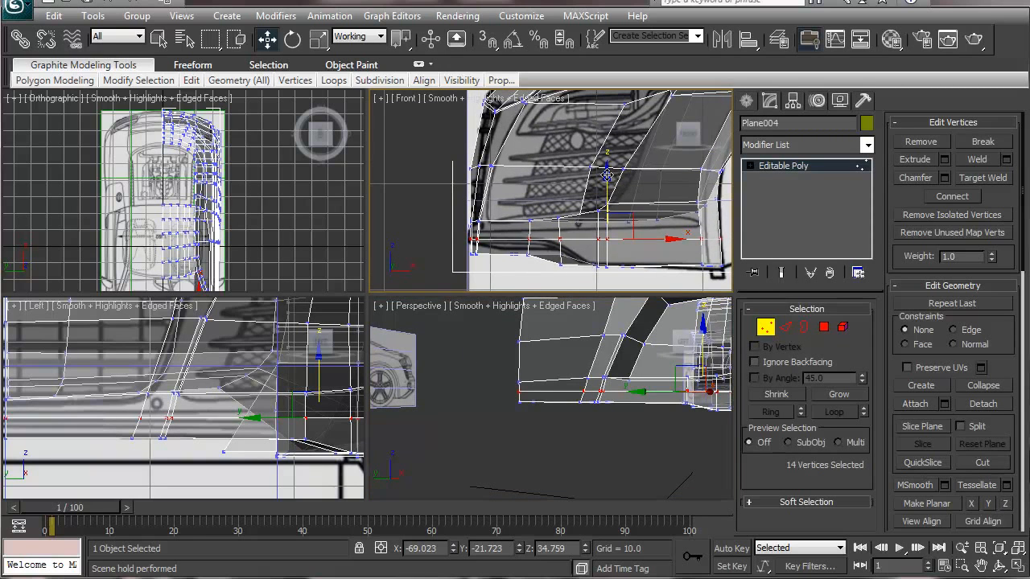
Raise the flattened vertex loop of the lower bumper along Z to 35.385, toward the blueprint line.
{"action": "left_click_drag", "start_coordinate": [610, 178], "coordinate": [604, 169]}
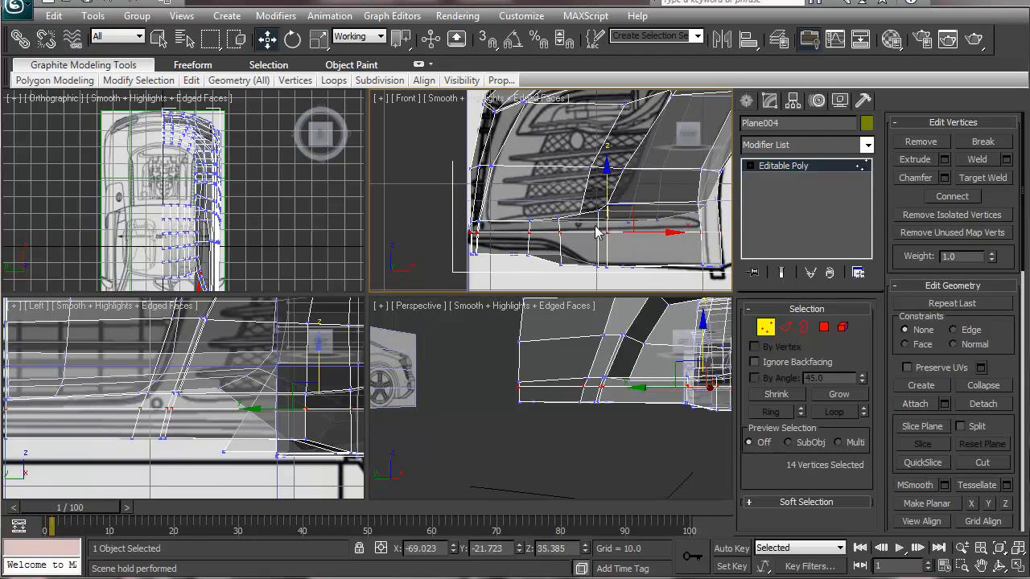
{"action": "middle_click_drag", "start_coordinate": [586, 424], "coordinate": [557, 429], "text": "alt"}
{"action": "left_click", "coordinate": [559, 442]}
{"action": "mouse_move", "coordinate": [557, 428]}
{"action": "left_mouse_down"}
{"action": "mouse_move", "coordinate": [531, 440]}
{"action": "mouse_move", "coordinate": [558, 430]}
{"action": "left_mouse_up"}
{"action": "middle_click_drag", "start_coordinate": [558, 469], "coordinate": [513, 460], "text": "alt"}
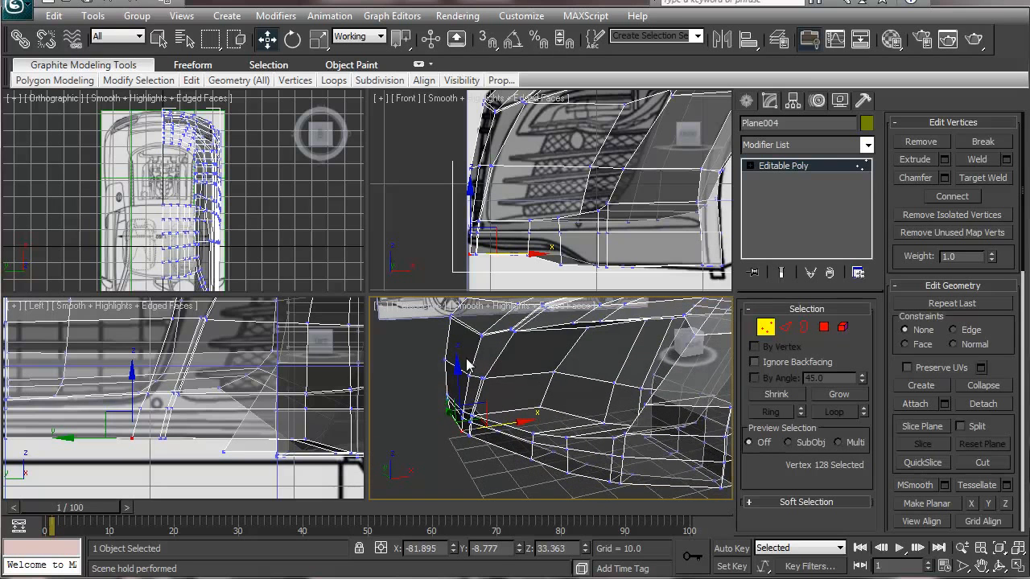
Select the full strip of polygons running around the bottom of the lower bumper, below the raised loop.
{"action": "left_click", "coordinate": [824, 329]}
{"action": "middle_click_drag", "start_coordinate": [533, 427], "coordinate": [499, 409]}
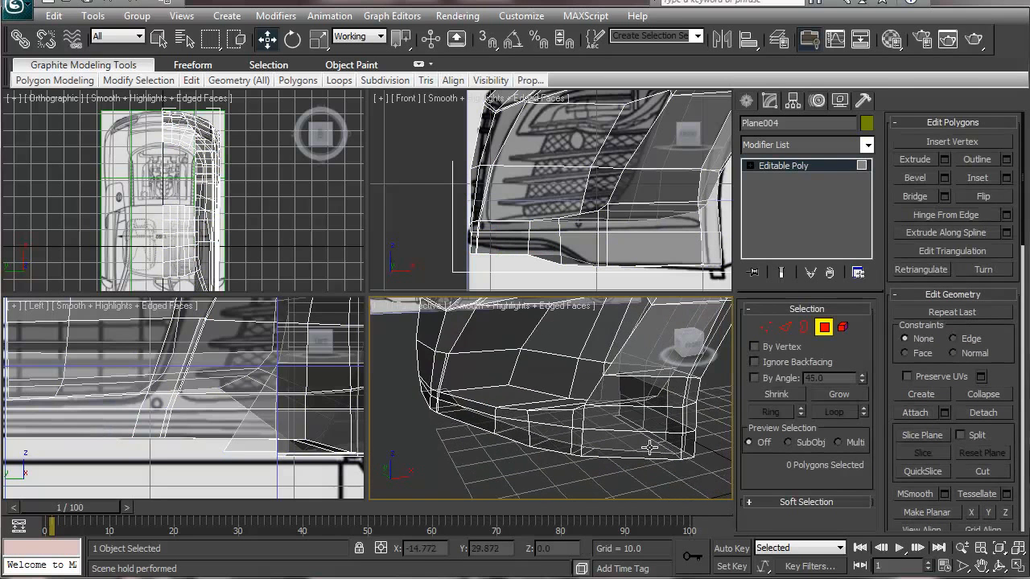
{"action": "left_click", "coordinate": [649, 446]}
{"action": "middle_click_drag", "start_coordinate": [664, 473], "coordinate": [502, 406], "text": "alt"}
{"action": "left_click", "coordinate": [491, 425], "text": "shift"}
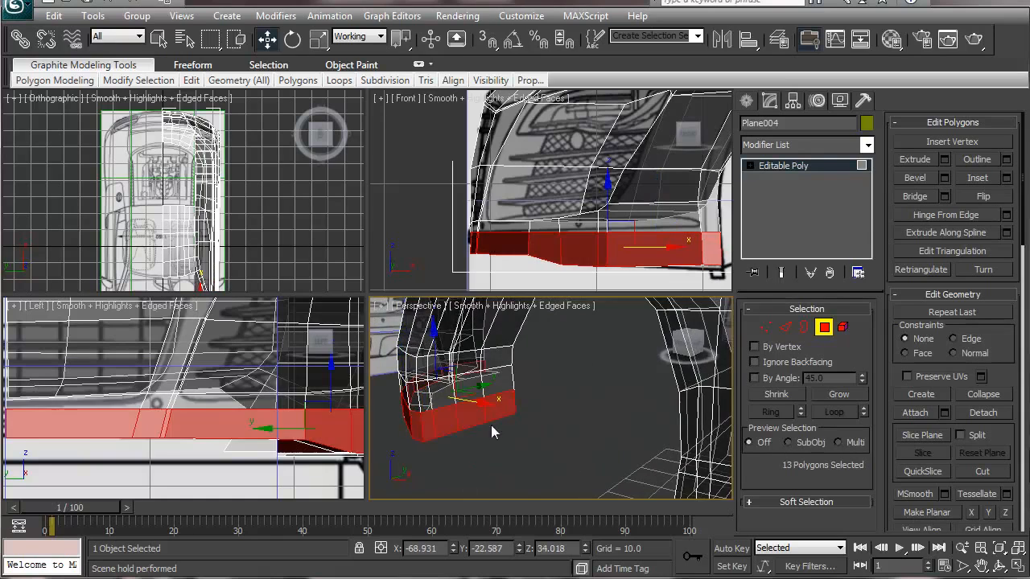
{"action": "middle_click_drag", "start_coordinate": [481, 452], "coordinate": [530, 475], "text": "alt"}
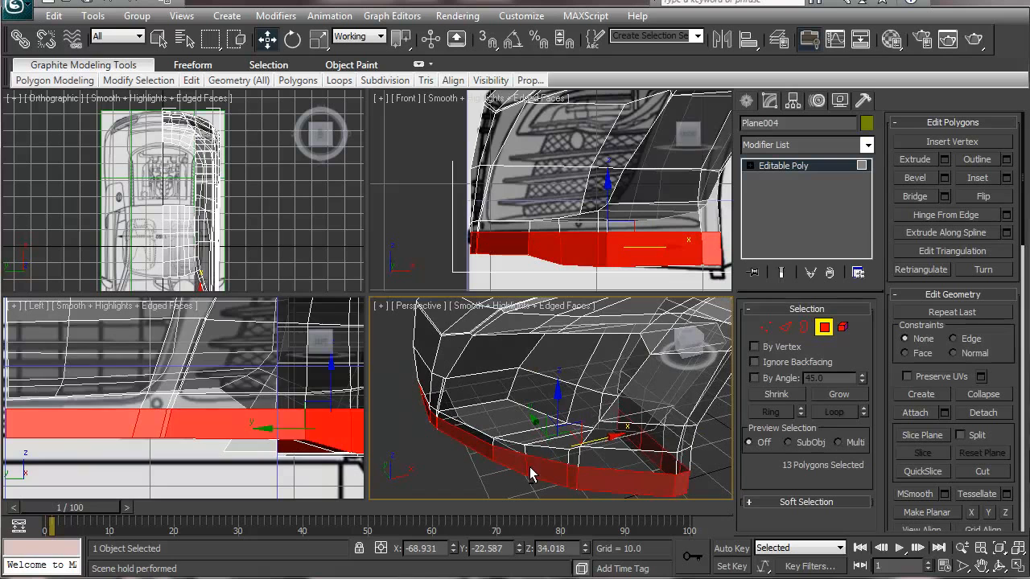
Extrude the selected bottom strip of the bumper slightly outward by Local Normal to form a thin lip.
{"action": "left_click", "coordinate": [944, 159]}
{"action": "left_click_drag", "start_coordinate": [632, 399], "coordinate": [636, 398]}
{"action": "left_click", "coordinate": [646, 374]}
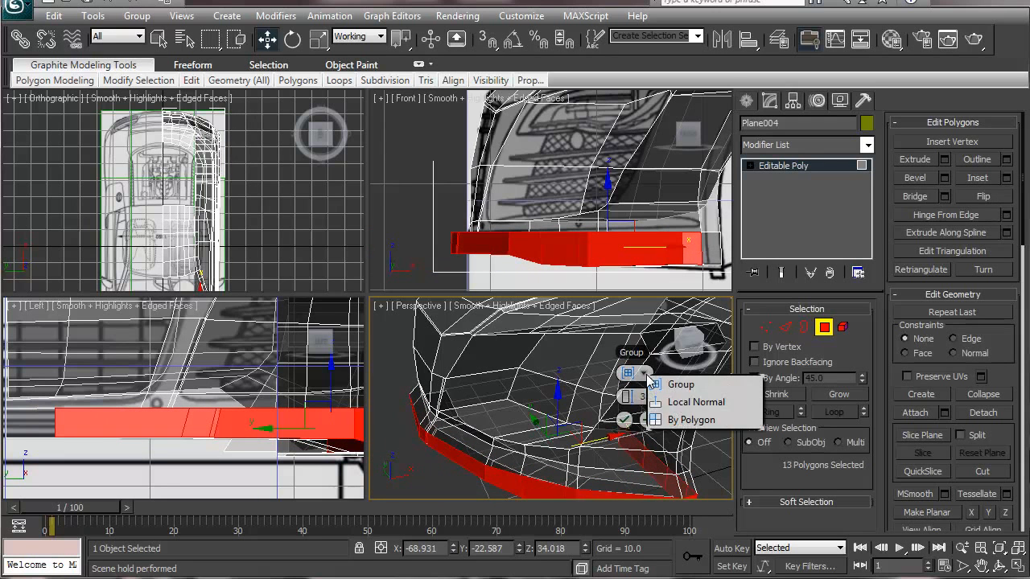
{"action": "left_click", "coordinate": [690, 420]}
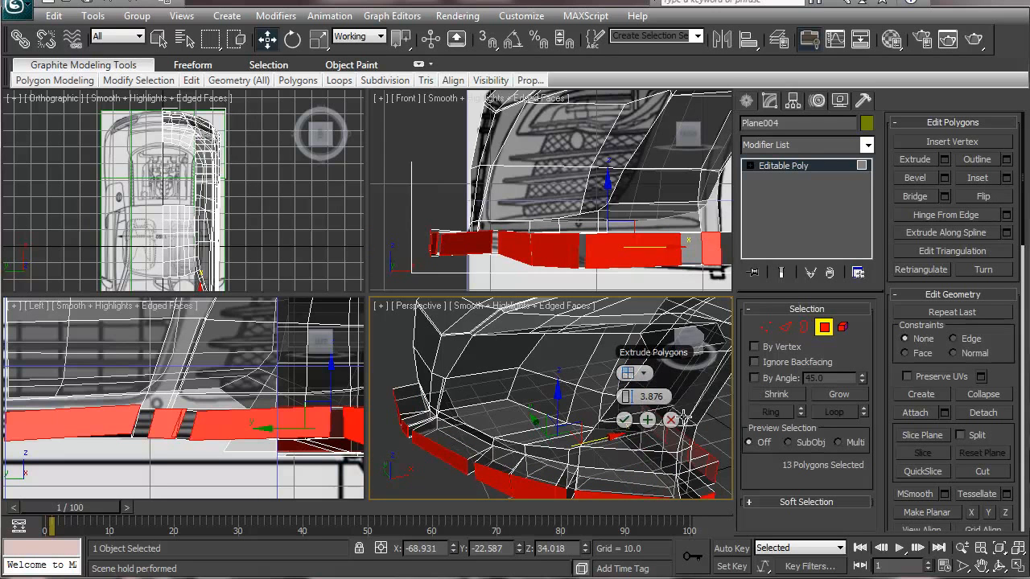
{"action": "left_click", "coordinate": [644, 374]}
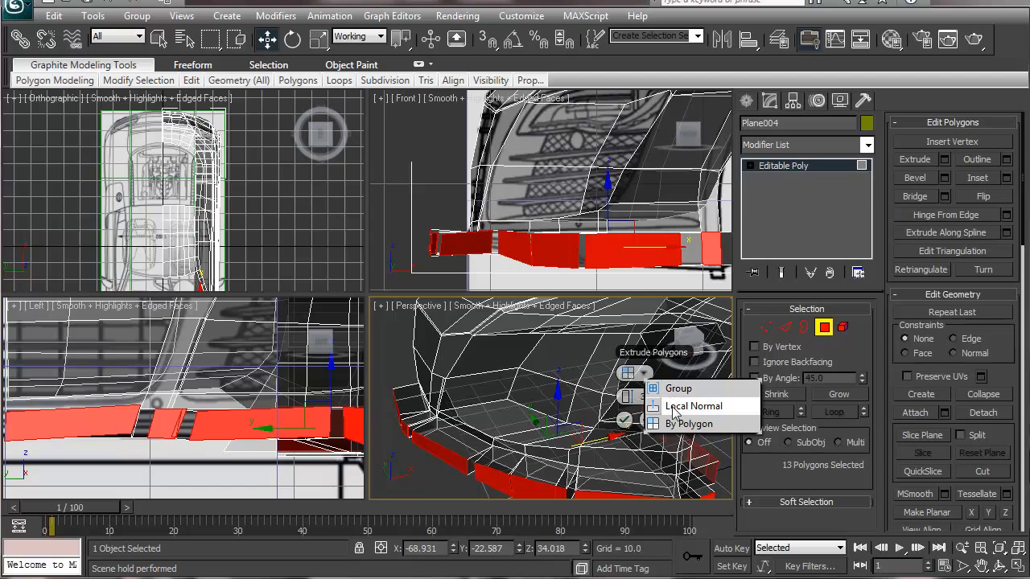
{"action": "left_click", "coordinate": [674, 409]}
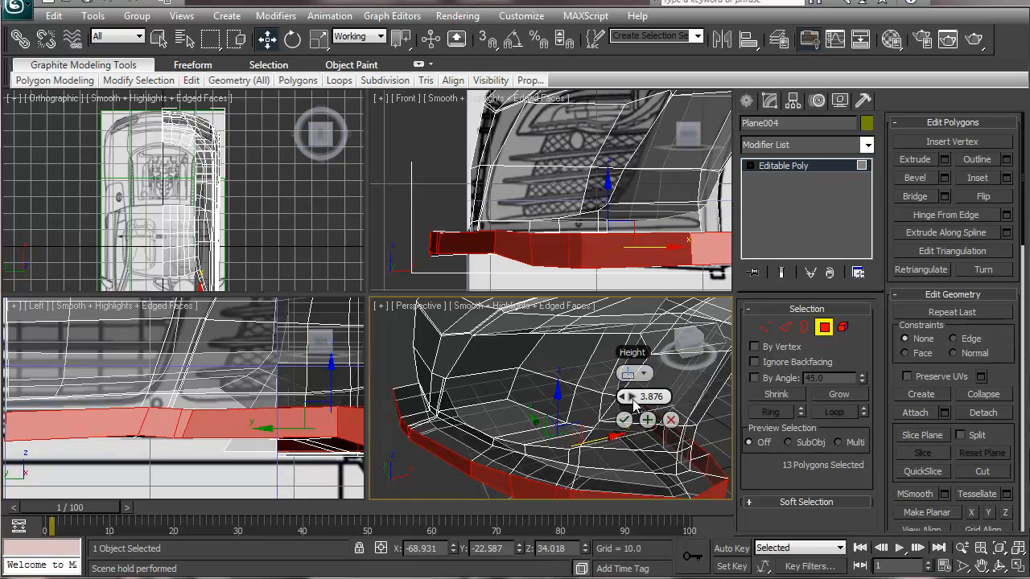
{"action": "left_click_drag", "start_coordinate": [627, 397], "coordinate": [610, 397]}
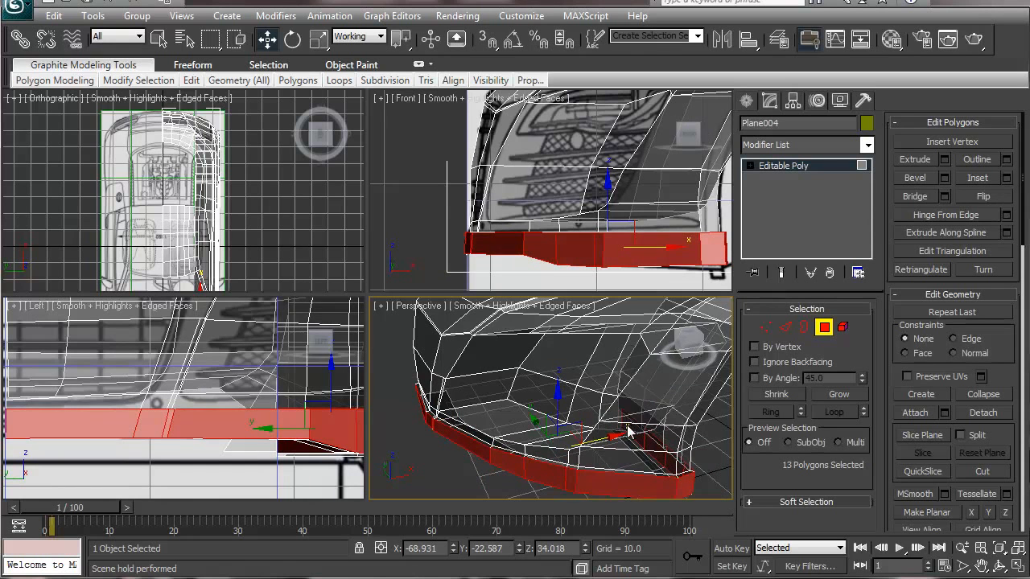
{"action": "left_click", "coordinate": [624, 420]}
{"action": "middle_click_drag", "start_coordinate": [625, 420], "coordinate": [627, 472], "text": "alt"}
{"action": "left_click", "coordinate": [694, 441]}
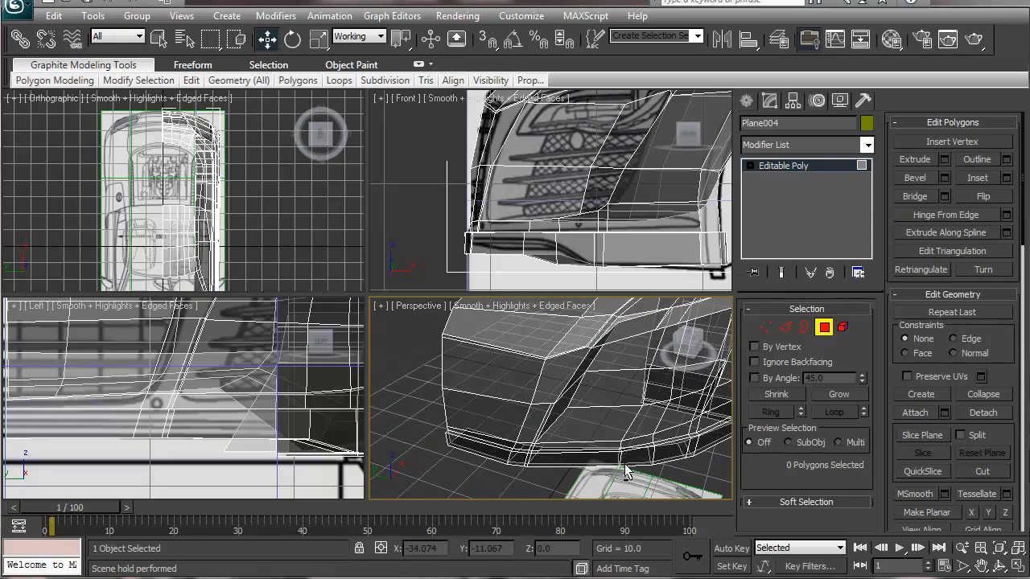
Weld the vertices at the bumper lip's rear corner with a threshold of 1.0 and move them inward along X to -59.165.
{"action": "middle_click_drag", "start_coordinate": [529, 461], "coordinate": [503, 449], "text": "alt"}
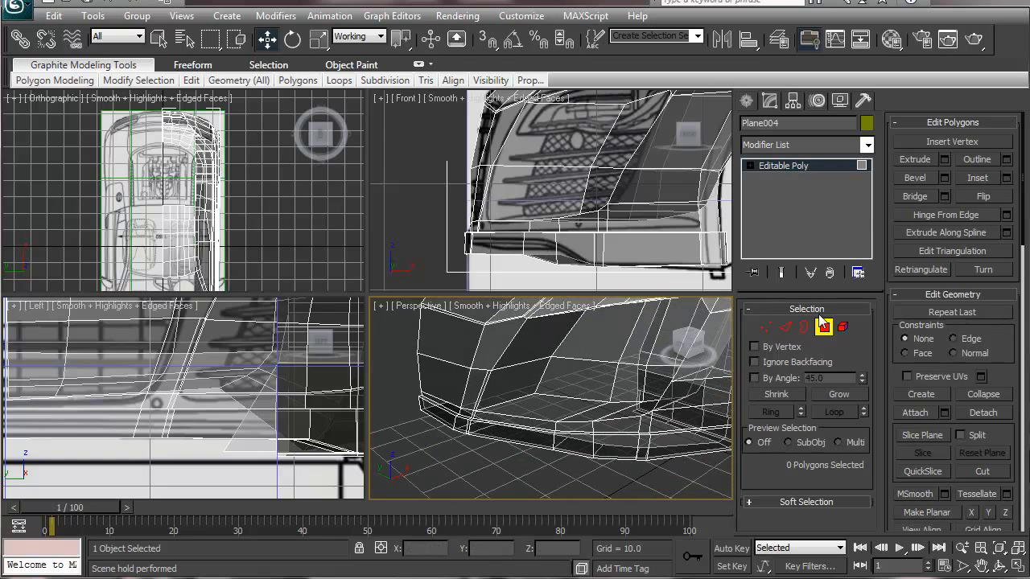
{"action": "left_click", "coordinate": [787, 327]}
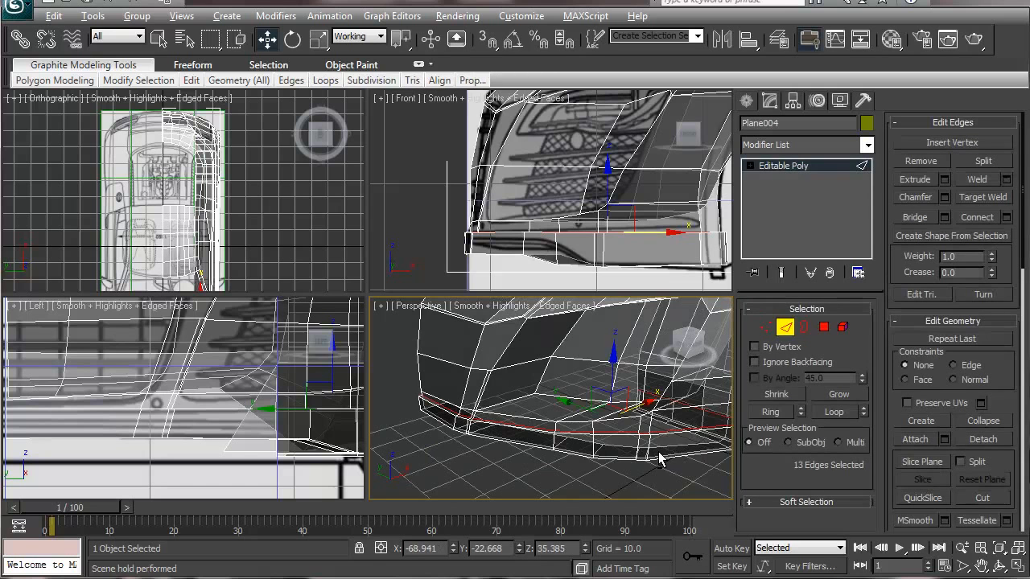
{"action": "middle_click_drag", "start_coordinate": [659, 458], "coordinate": [583, 451], "text": "alt"}
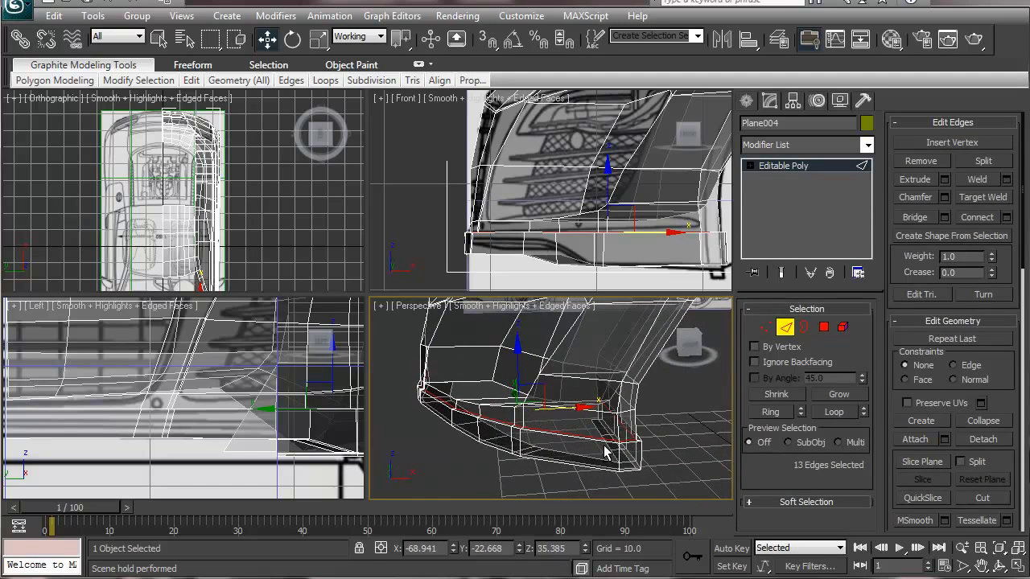
{"action": "left_click", "coordinate": [764, 327]}
{"action": "middle_click_drag", "start_coordinate": [674, 370], "coordinate": [573, 420], "text": "alt"}
{"action": "left_click_drag", "start_coordinate": [596, 400], "coordinate": [611, 415]}
{"action": "middle_click_drag", "start_coordinate": [611, 415], "coordinate": [569, 456], "text": "alt"}
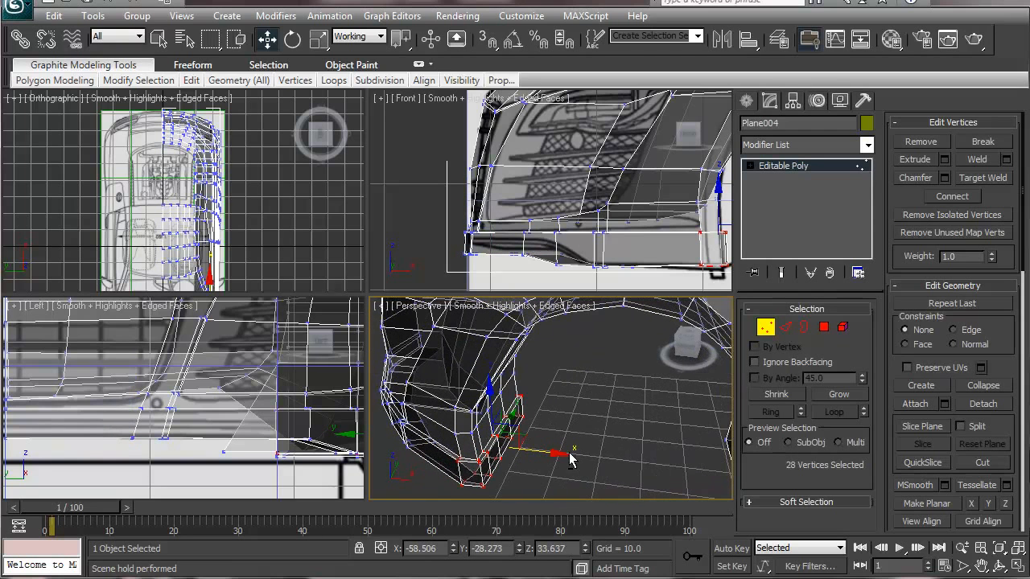
{"action": "left_click", "coordinate": [1007, 159]}
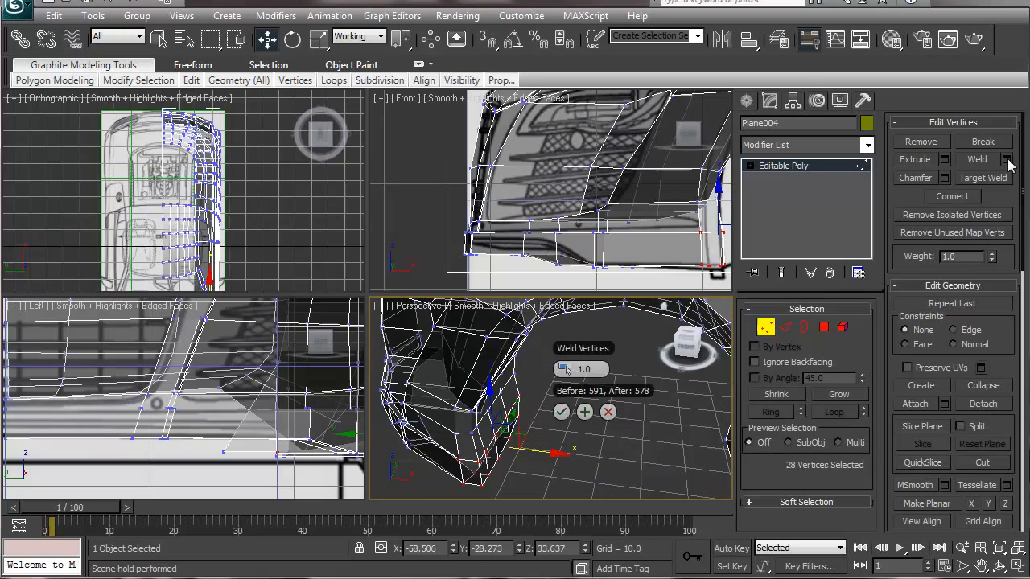
{"action": "left_click", "coordinate": [562, 413]}
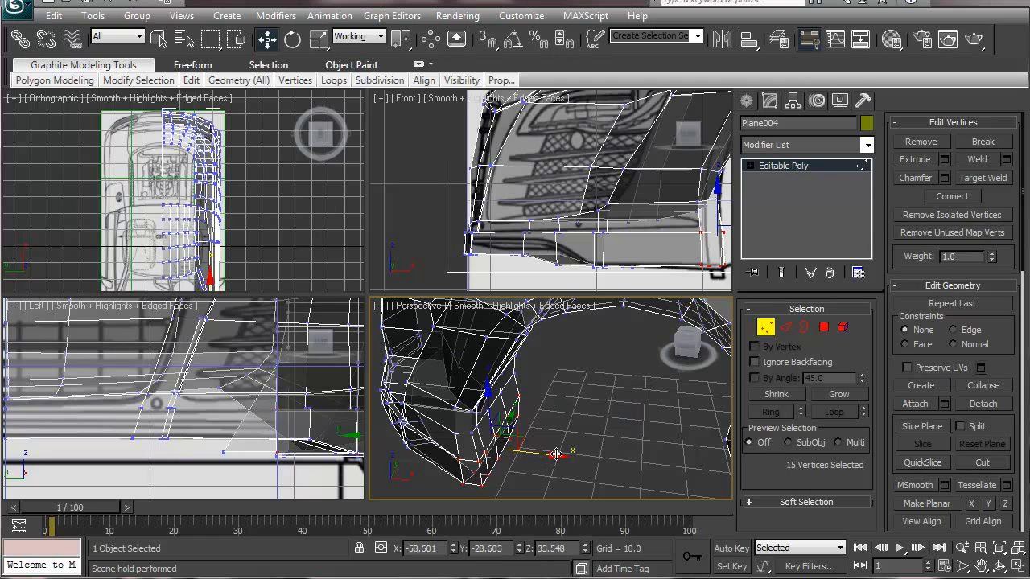
{"action": "left_click_drag", "start_coordinate": [557, 455], "coordinate": [546, 455]}
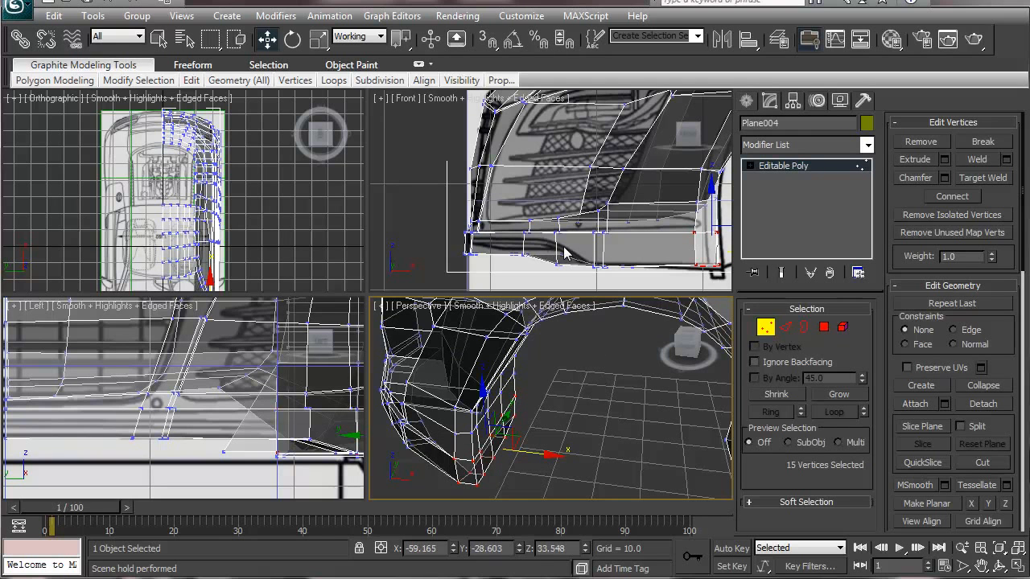
Connect the ring of vertical edges around the bumper lip with 1 segment, pinch 0 and slide 78, close to its upper edge.
{"action": "scroll", "coordinate": [431, 408], "scroll_direction": "up", "scroll_amount": 3}
{"action": "middle_click_drag", "start_coordinate": [459, 395], "coordinate": [486, 414]}
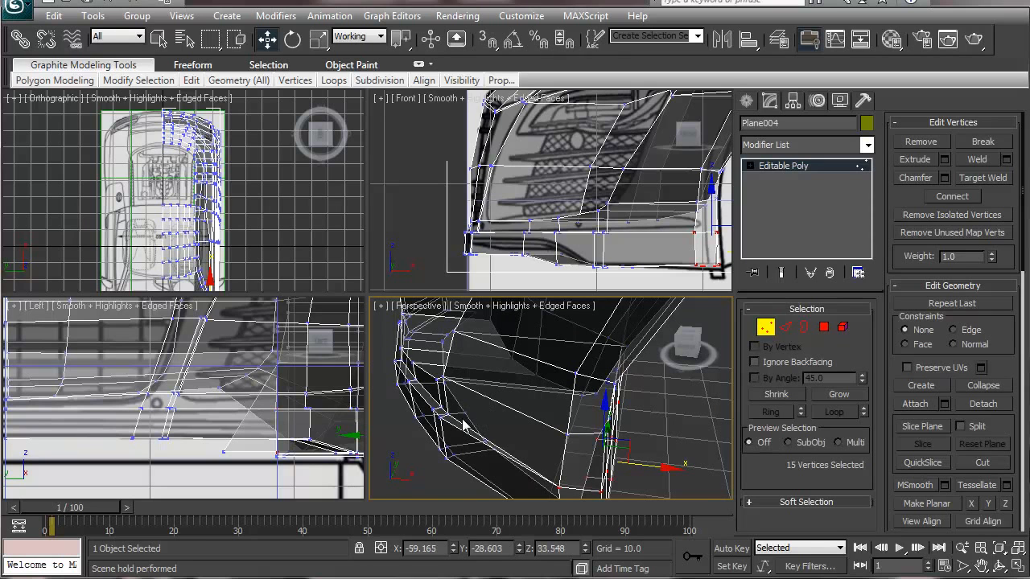
{"action": "left_click", "coordinate": [785, 327]}
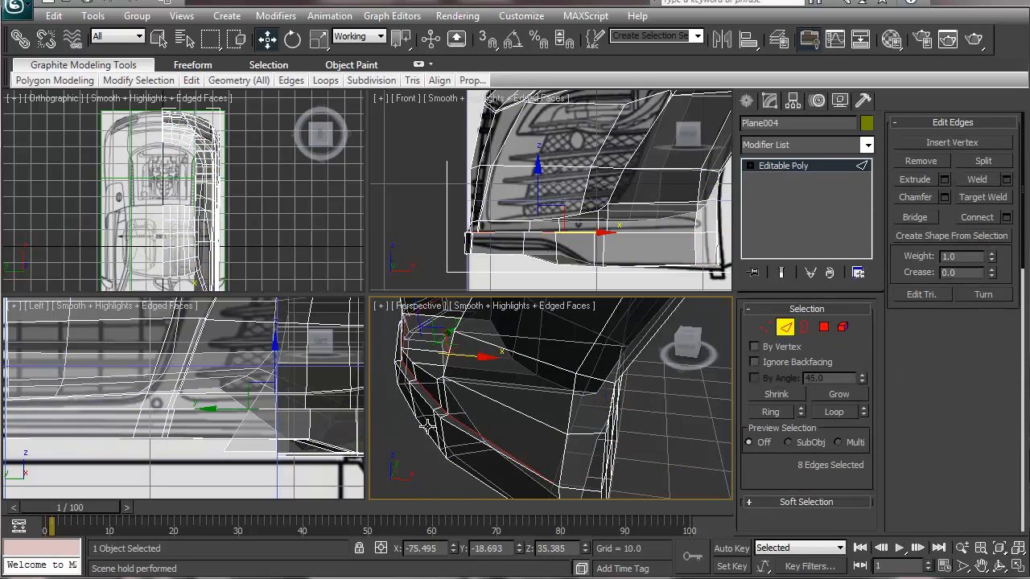
{"action": "left_click", "coordinate": [442, 435]}
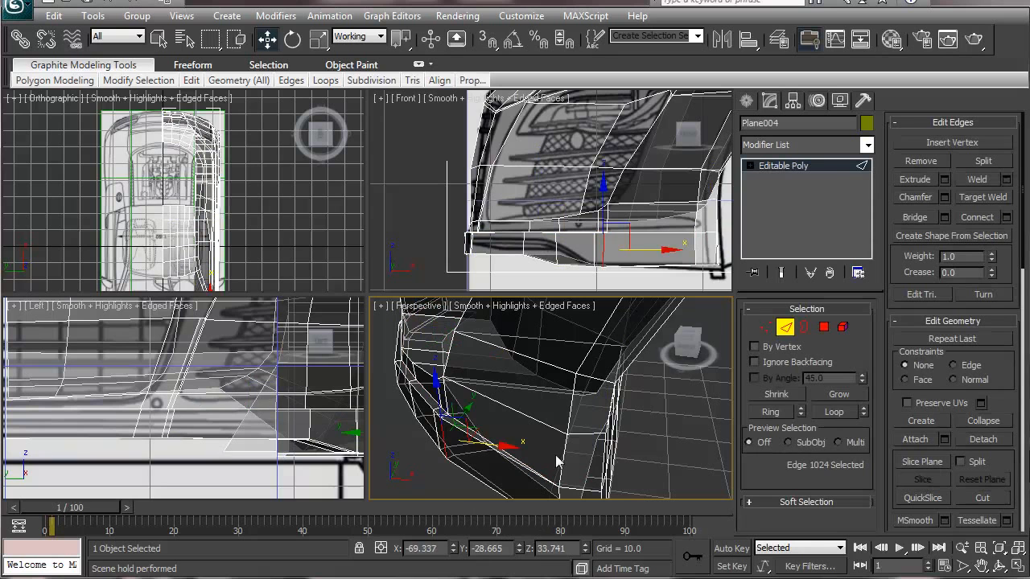
{"action": "left_click", "coordinate": [772, 412]}
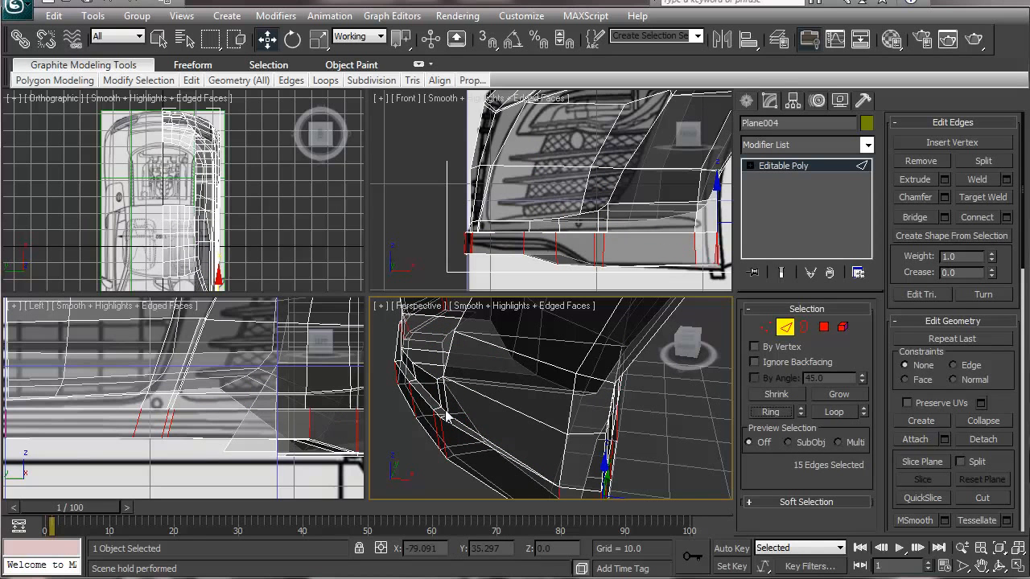
{"action": "left_click", "coordinate": [1007, 217]}
{"action": "left_click_drag", "start_coordinate": [682, 465], "coordinate": [949, 479]}
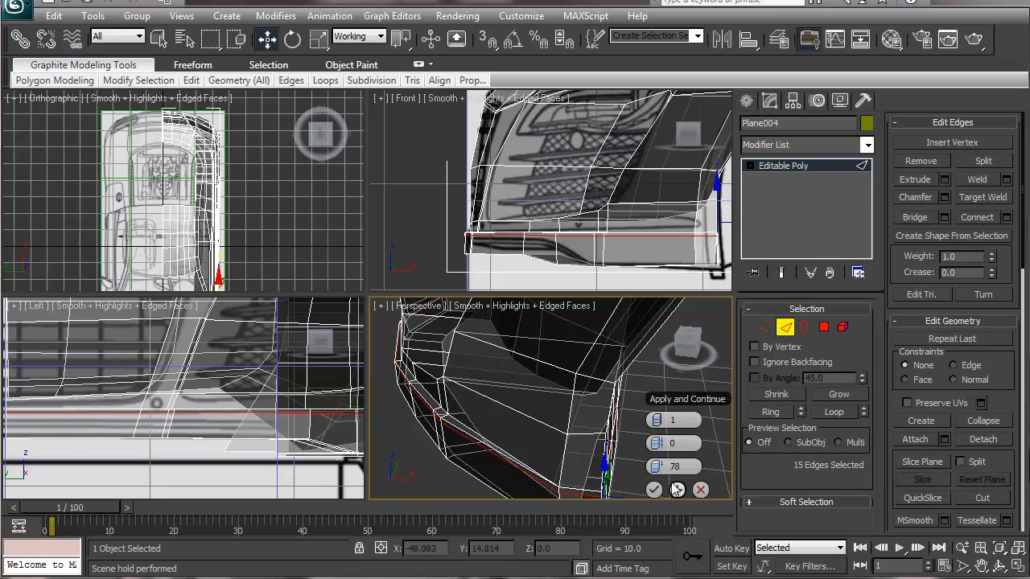
{"action": "left_click", "coordinate": [667, 490]}
Connect the lip's lower ring of vertical edges with 1 segment, pinch 0 and slide -78, close to its bottom edge.
{"action": "middle_click_drag", "start_coordinate": [491, 460], "coordinate": [521, 465], "text": "alt"}
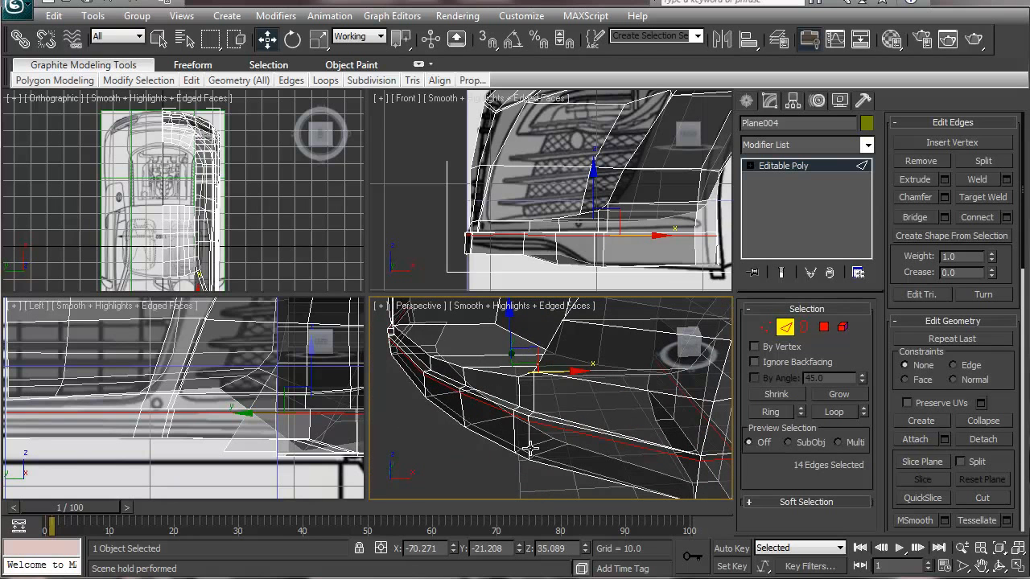
{"action": "left_click", "coordinate": [529, 451]}
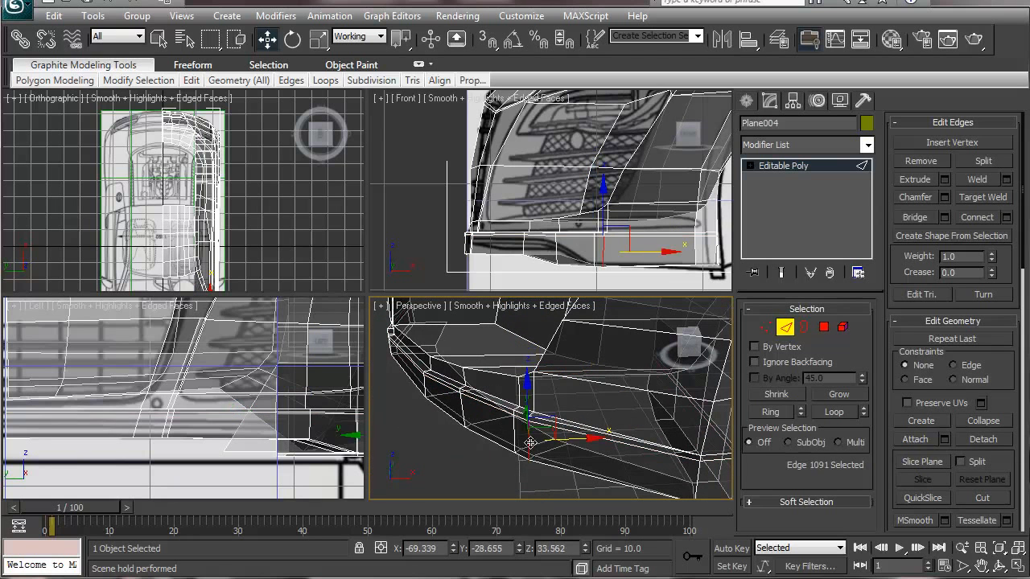
{"action": "left_click", "coordinate": [772, 412]}
{"action": "left_click", "coordinate": [1006, 218]}
{"action": "left_click_drag", "start_coordinate": [678, 451], "coordinate": [688, 459]}
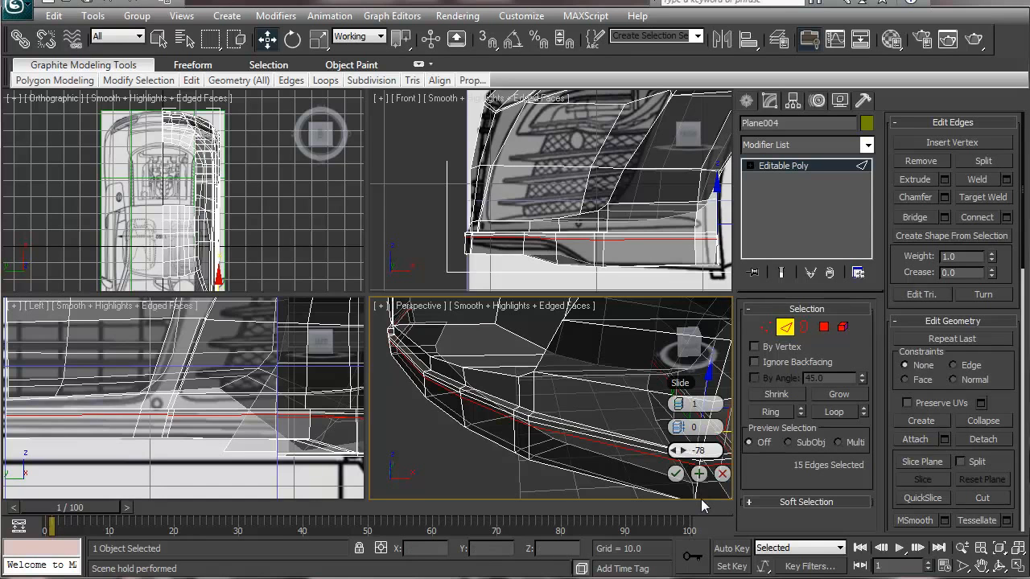
{"action": "key", "text": "Tab"}
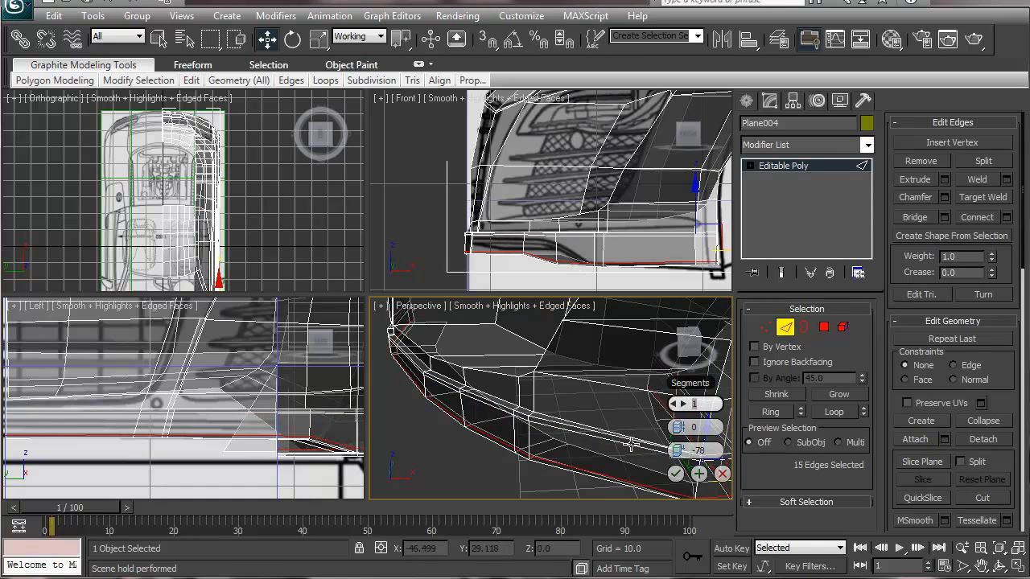
{"action": "left_click", "coordinate": [677, 475]}
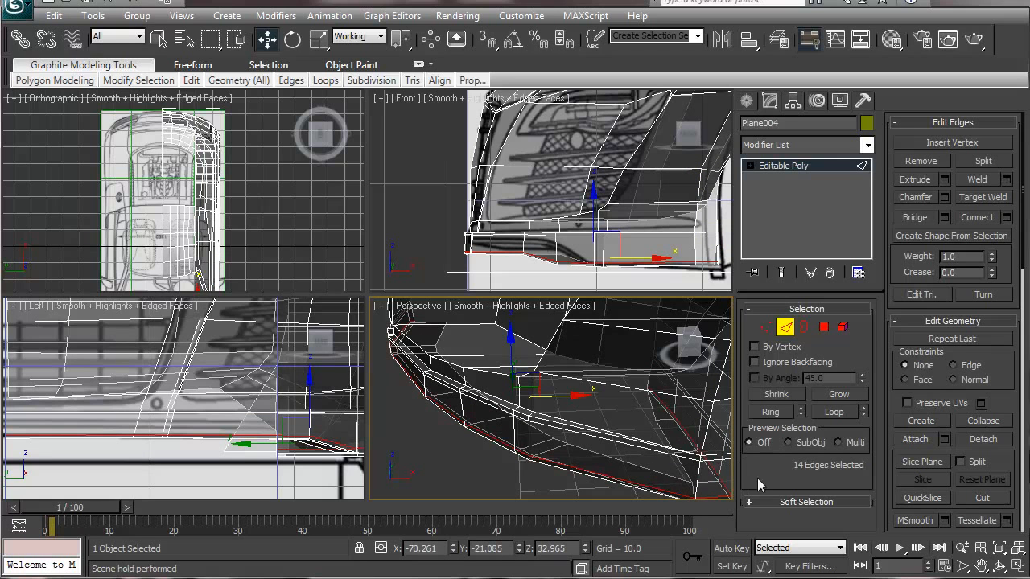
Select the two grille polygons at the front centre of the bumper, above the lip.
{"action": "middle_click_drag", "start_coordinate": [582, 395], "coordinate": [618, 400]}
{"action": "scroll", "coordinate": [527, 384], "scroll_direction": "down", "scroll_amount": 5}
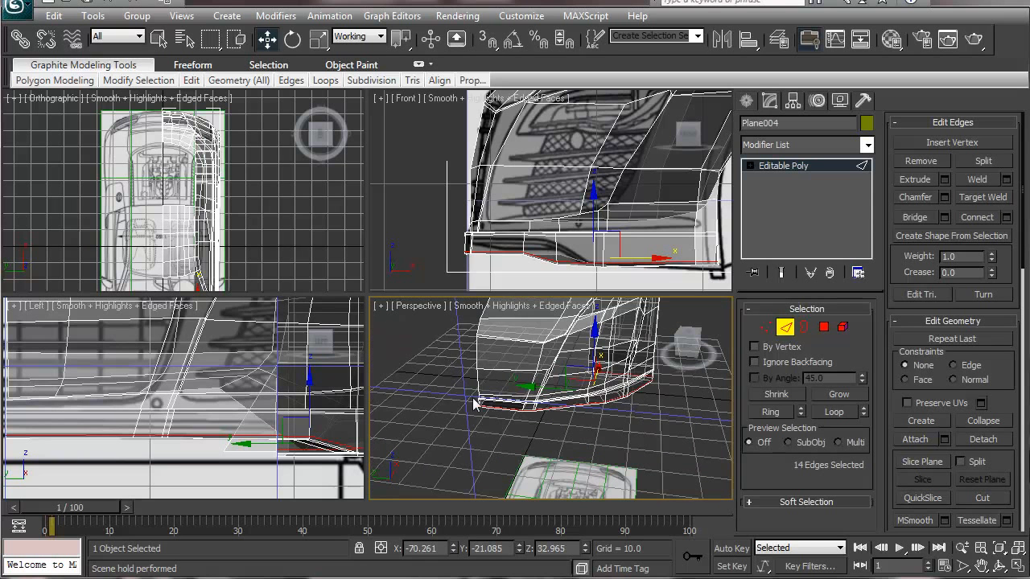
{"action": "middle_click_drag", "start_coordinate": [226, 434], "coordinate": [304, 506]}
{"action": "middle_click_drag", "start_coordinate": [124, 380], "coordinate": [160, 404]}
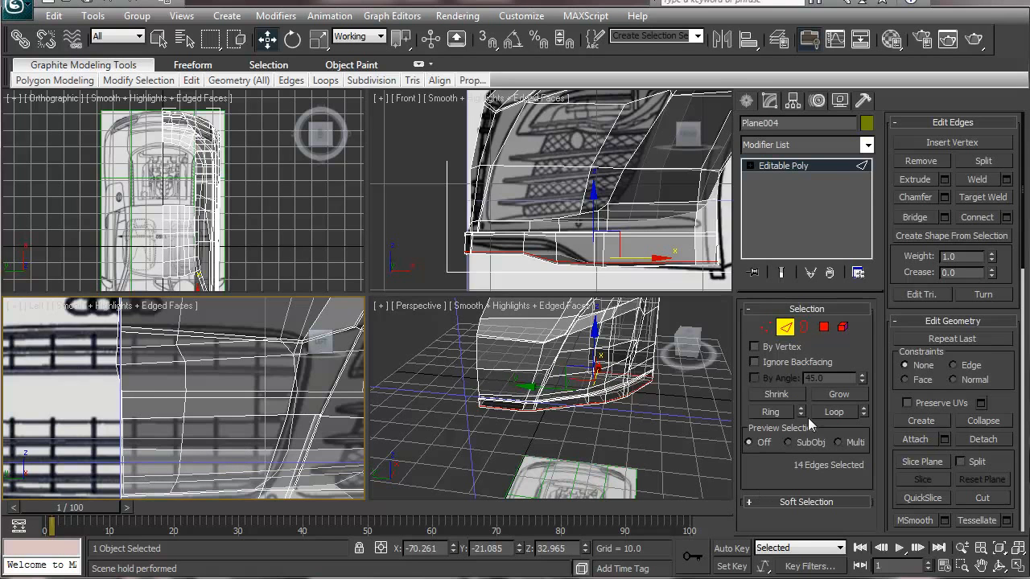
{"action": "left_click", "coordinate": [824, 326]}
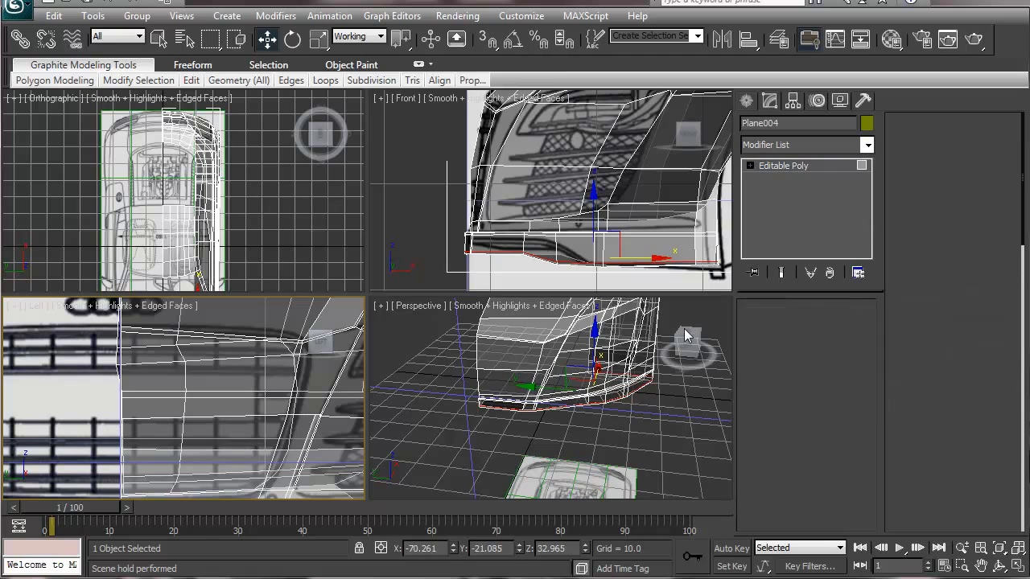
{"action": "left_click", "coordinate": [505, 362]}
{"action": "left_click", "coordinate": [504, 384], "text": "shift"}
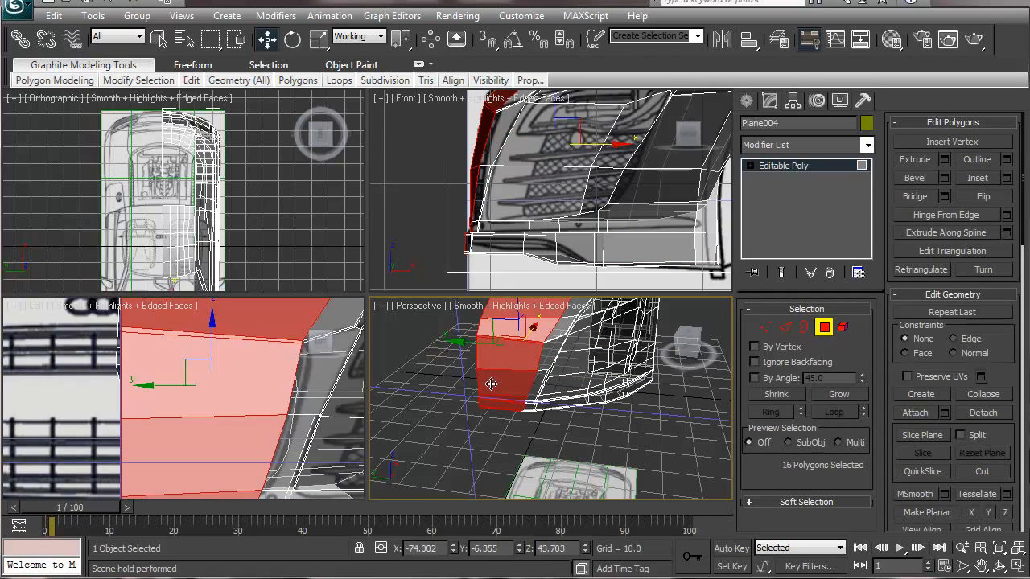
{"action": "left_click", "coordinate": [519, 363]}
{"action": "left_click", "coordinate": [518, 383], "text": "ctrl"}
{"action": "mouse_move", "coordinate": [231, 388]}
{"action": "middle_mouse_down"}
{"action": "mouse_move", "coordinate": [231, 364]}
{"action": "mouse_move", "coordinate": [226, 371]}
{"action": "middle_mouse_up"}
{"action": "middle_click_drag", "start_coordinate": [521, 350], "coordinate": [519, 359], "text": "alt"}
Try to clone the two selected grille polygons as an element offset along X, and undo the clone.
{"action": "left_click_drag", "start_coordinate": [522, 338], "coordinate": [595, 292], "text": "shift"}
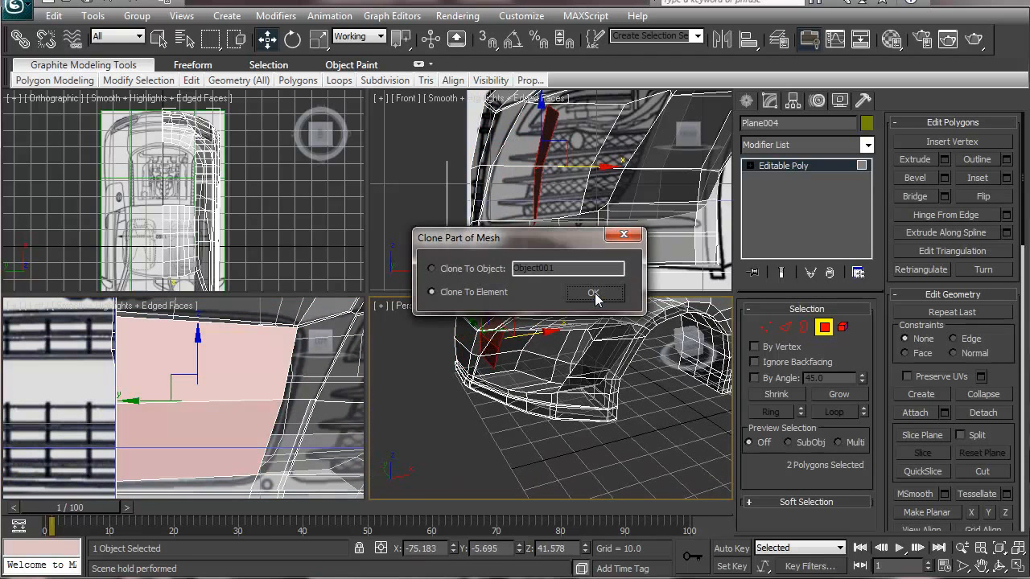
{"action": "left_click", "coordinate": [593, 293]}
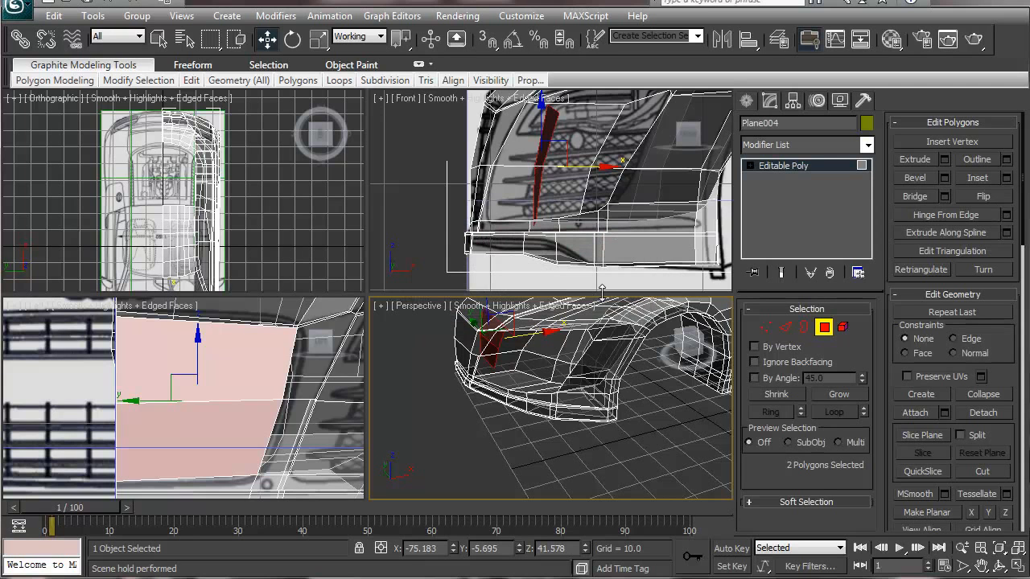
{"action": "key", "text": "ctrl+z"}
{"action": "key", "text": "ctrl+z"}
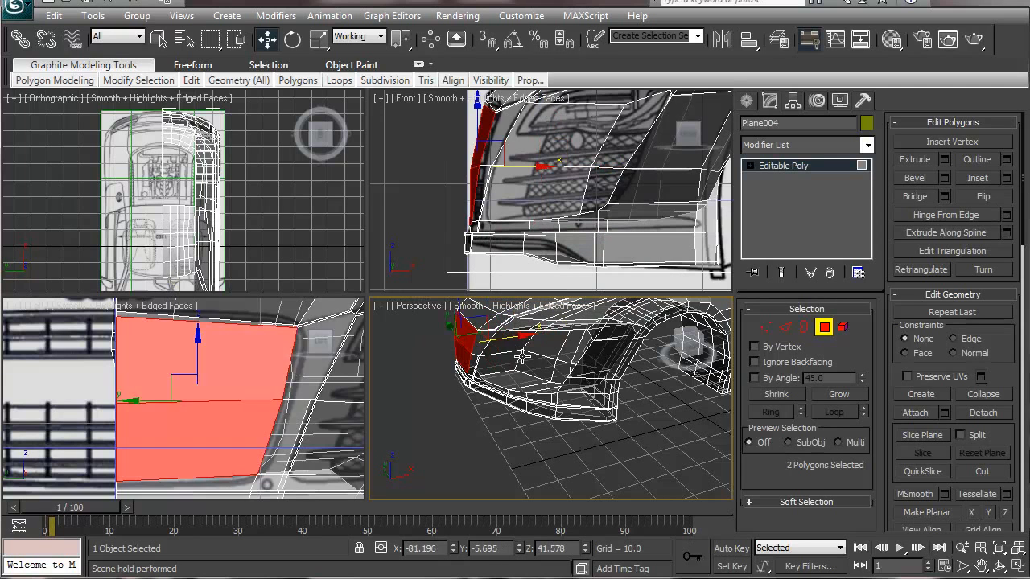
Extrude the two grille polygons inward with a height of -4.242 to recess the grille opening.
{"action": "left_click", "coordinate": [460, 354], "text": "ctrl"}
{"action": "middle_click_drag", "start_coordinate": [527, 386], "coordinate": [535, 427]}
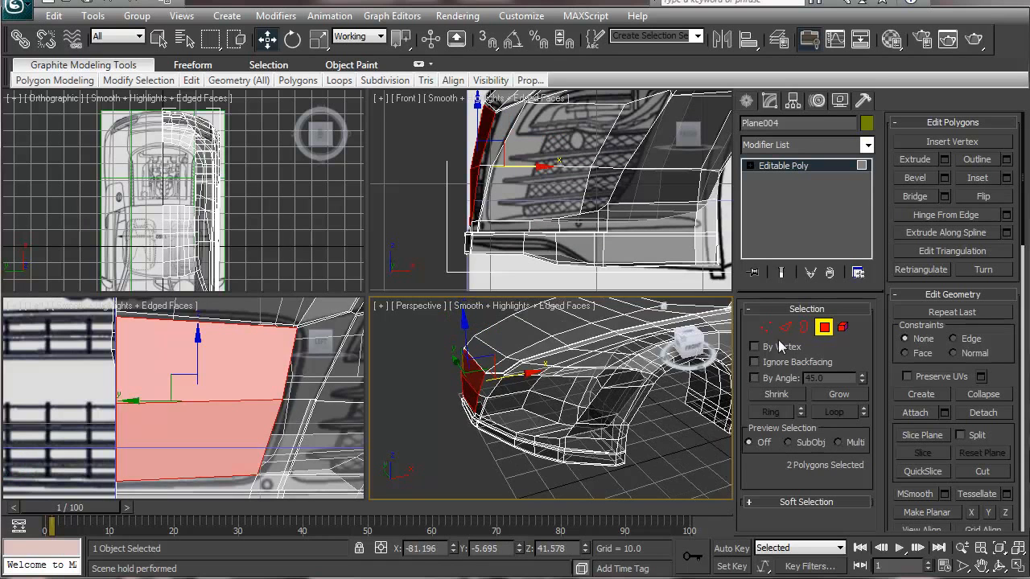
{"action": "left_click", "coordinate": [945, 160]}
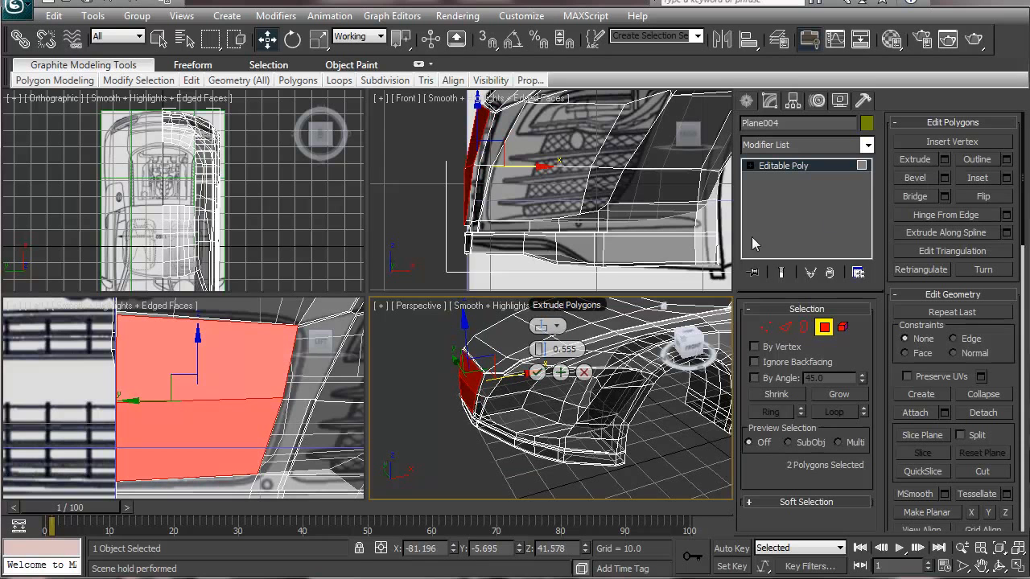
{"action": "left_click_drag", "start_coordinate": [537, 349], "coordinate": [533, 349]}
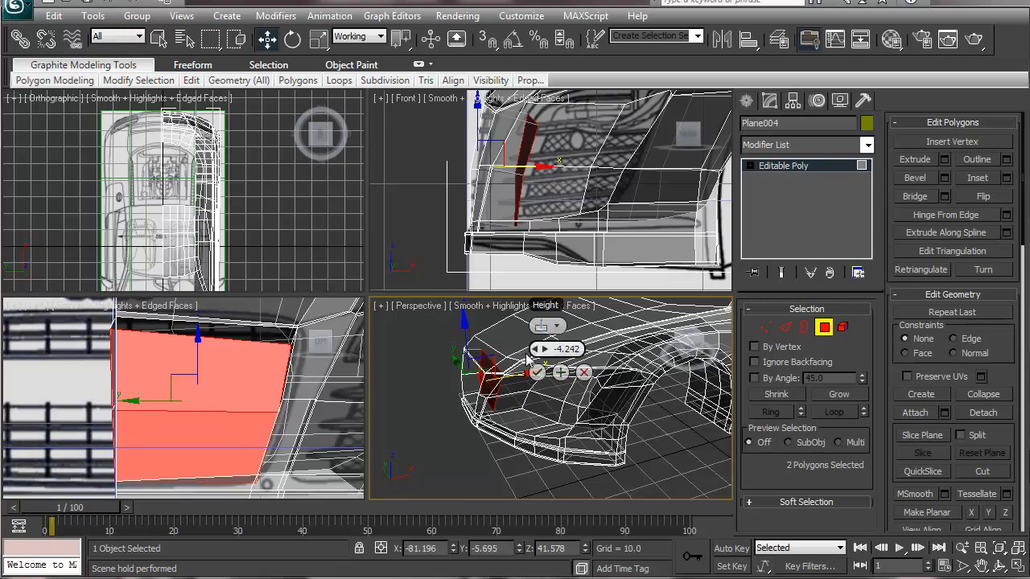
{"action": "left_click", "coordinate": [536, 372]}
{"action": "middle_click_drag", "start_coordinate": [537, 372], "coordinate": [516, 389], "text": "alt"}
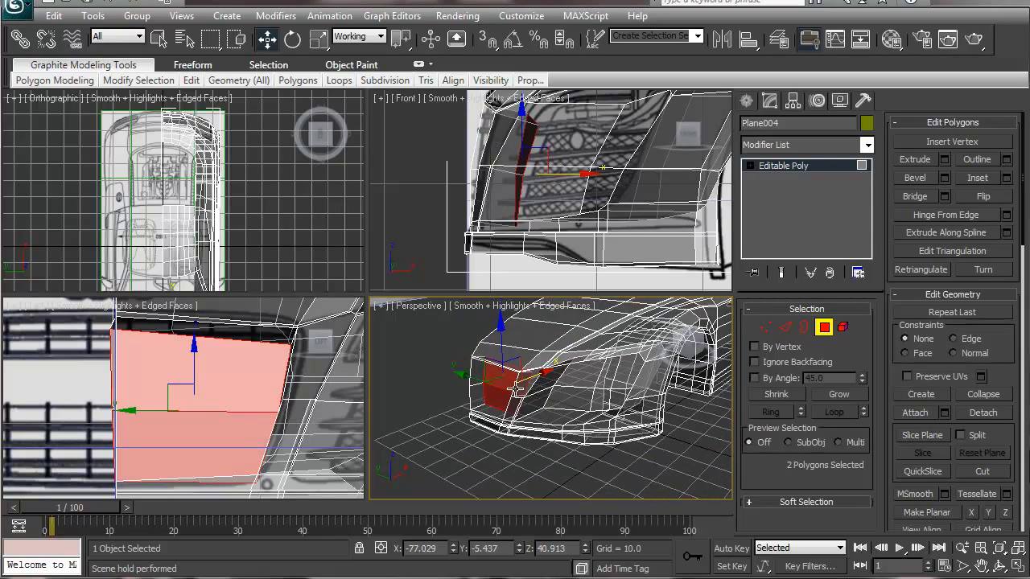
Delete the two side wall polygons of the grille recess that lie along the car's centre line.
{"action": "left_click", "coordinate": [480, 402]}
{"action": "key", "text": "q"}
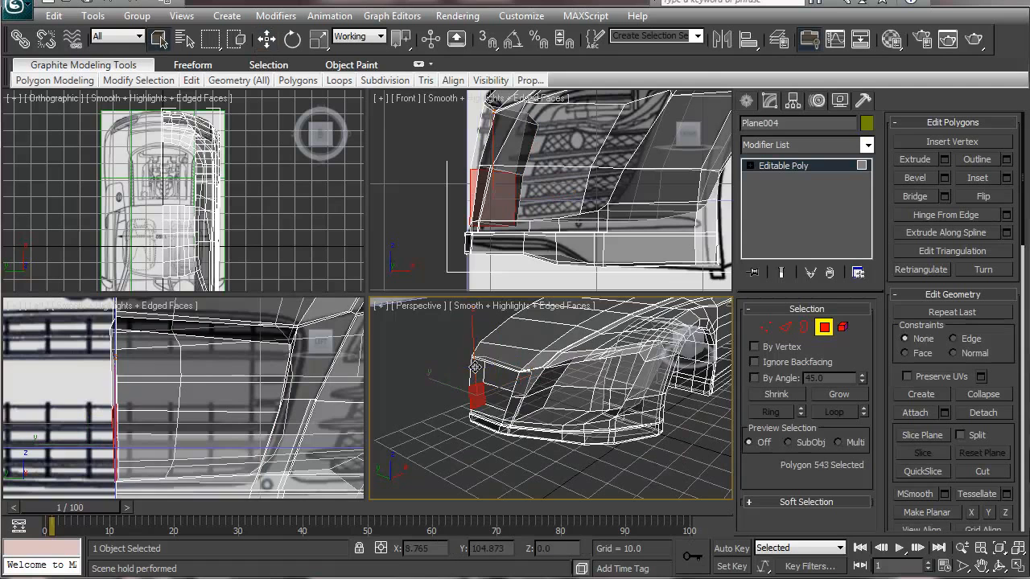
{"action": "left_click", "coordinate": [474, 367], "text": "shift"}
{"action": "left_click", "coordinate": [476, 371]}
{"action": "left_click", "coordinate": [476, 403], "text": "ctrl"}
{"action": "key", "text": "ctrl+d"}
{"action": "scroll", "coordinate": [466, 393], "scroll_direction": "up", "scroll_amount": 3}
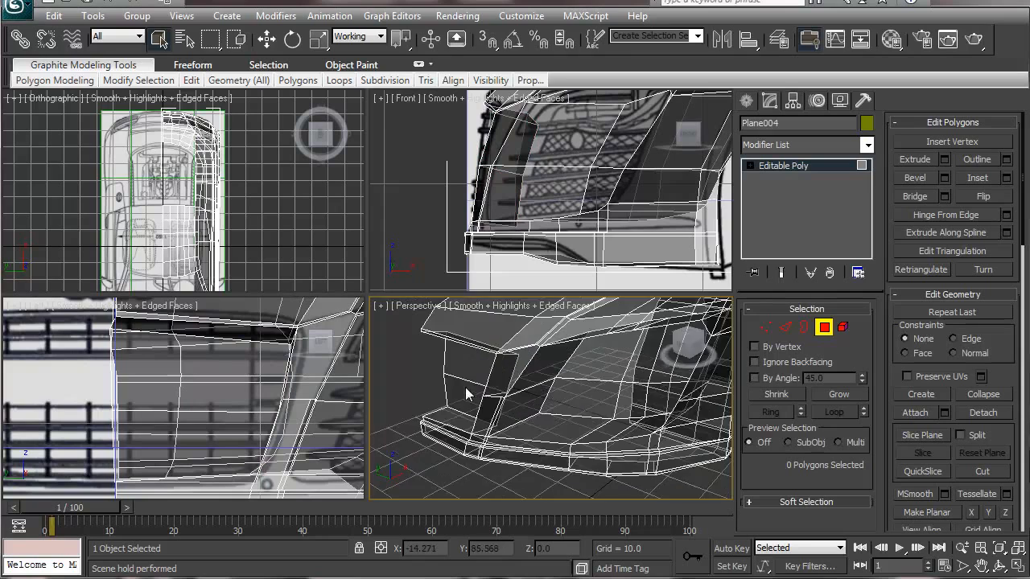
Connect the ring of depth edges around the grille recess walls with 1 segment, pinch 0 and slide -81, close to the front rim.
{"action": "middle_click_drag", "start_coordinate": [469, 384], "coordinate": [531, 411], "text": "alt"}
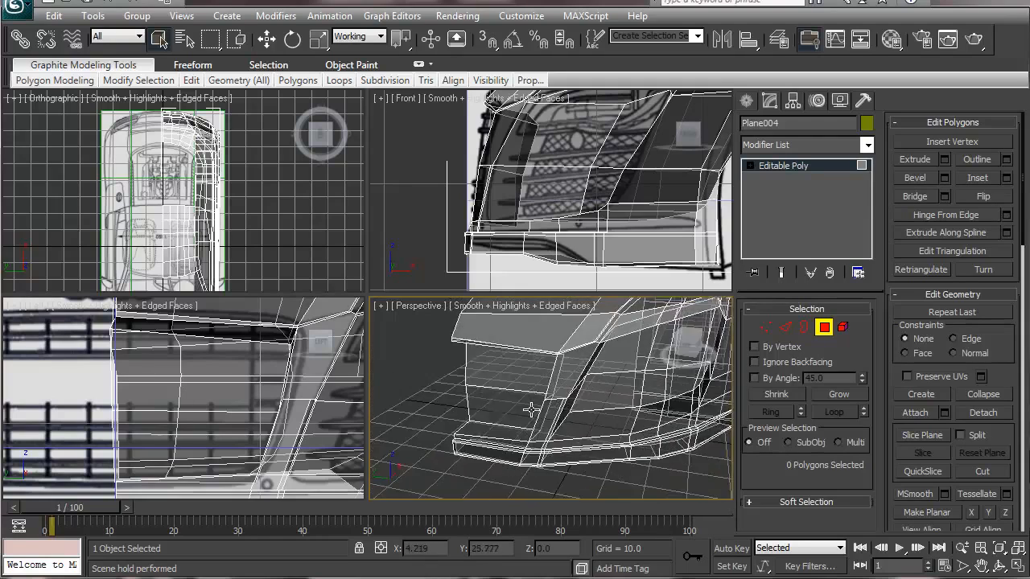
{"action": "middle_click_drag", "start_coordinate": [596, 411], "coordinate": [537, 397], "text": "alt"}
{"action": "scroll", "coordinate": [537, 413], "scroll_direction": "up", "scroll_amount": 3}
{"action": "scroll", "coordinate": [537, 412], "scroll_direction": "down", "scroll_amount": 1}
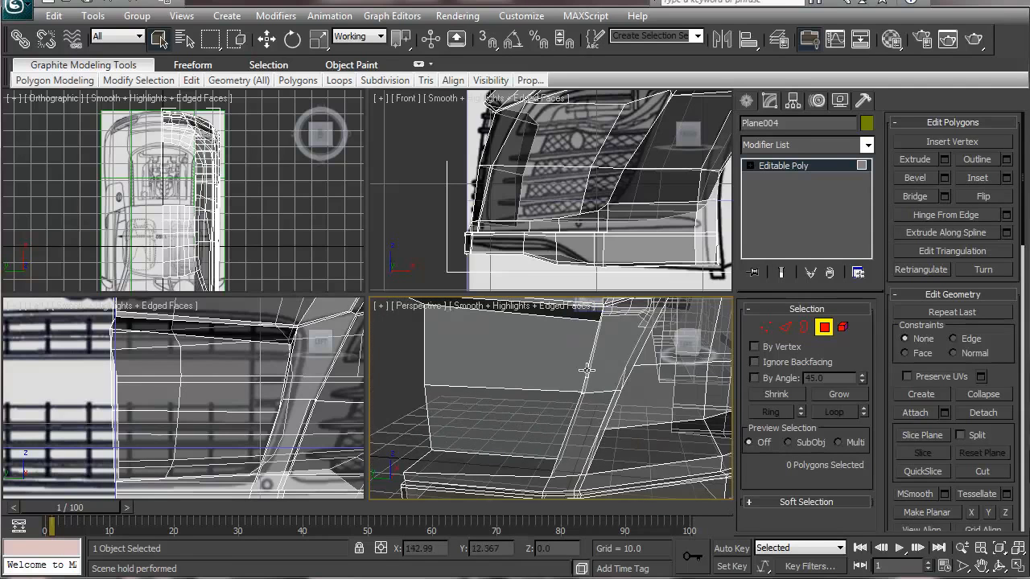
{"action": "middle_click_drag", "start_coordinate": [537, 378], "coordinate": [556, 381], "text": "alt"}
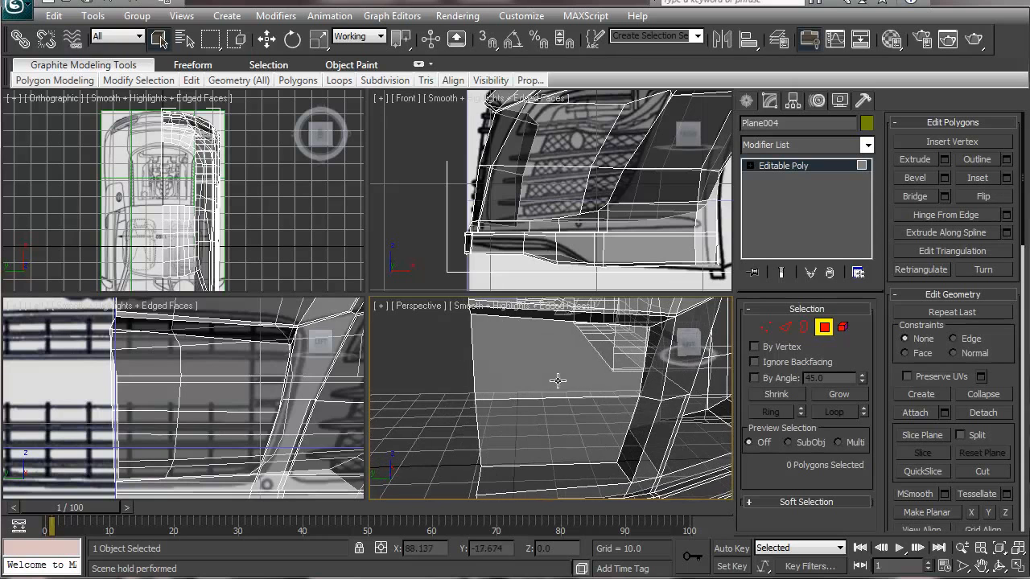
{"action": "left_click", "coordinate": [650, 388]}
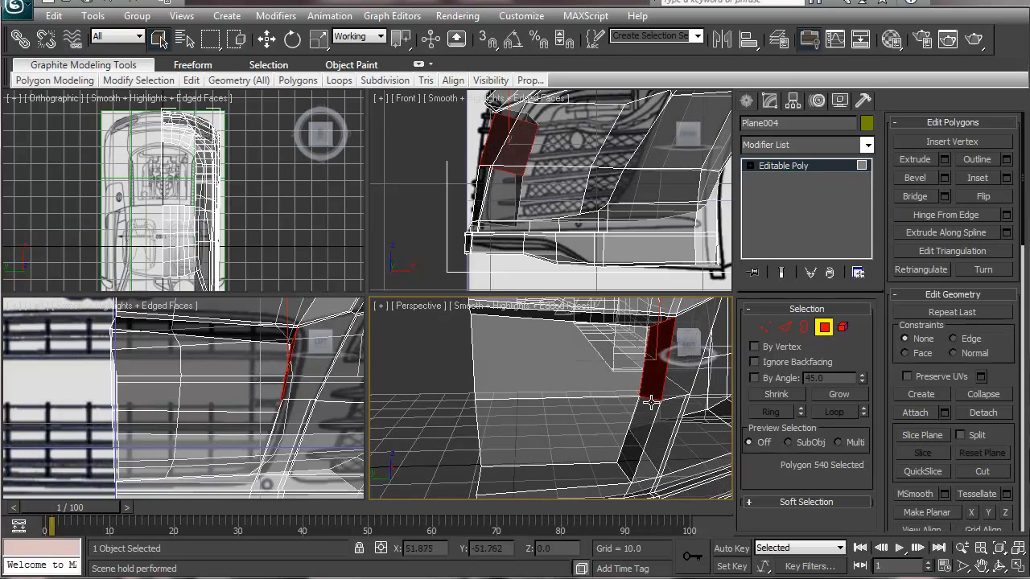
{"action": "left_click", "coordinate": [785, 326]}
{"action": "left_click", "coordinate": [650, 420]}
{"action": "left_click", "coordinate": [768, 412]}
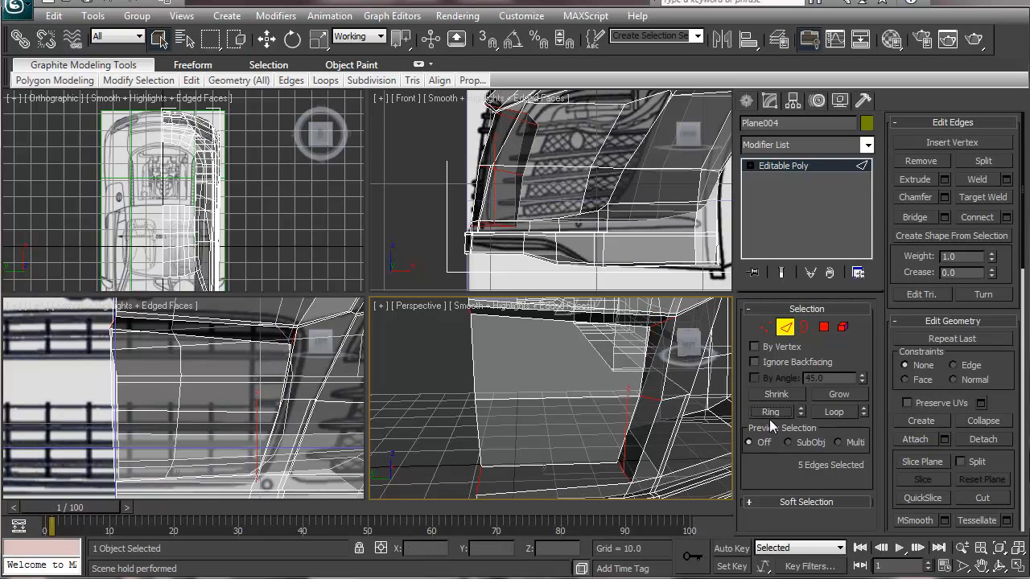
{"action": "left_click", "coordinate": [1007, 218]}
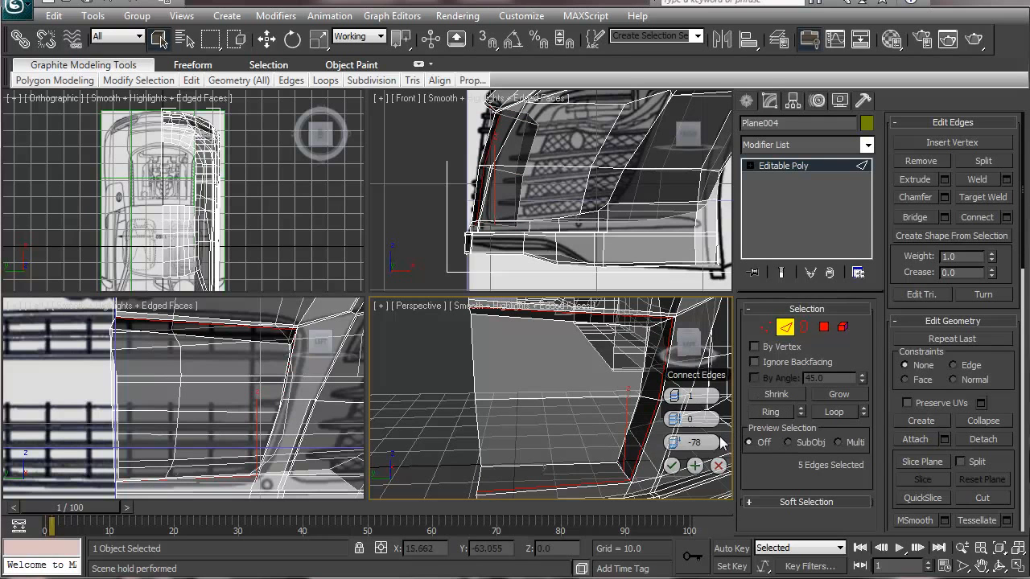
{"action": "left_click_drag", "start_coordinate": [680, 442], "coordinate": [679, 442]}
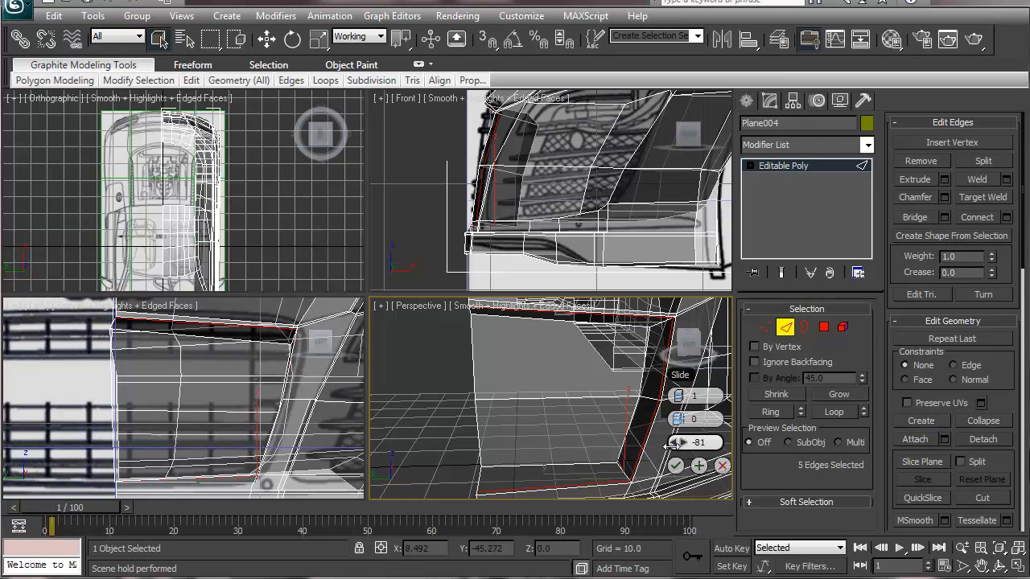
{"action": "left_click", "coordinate": [675, 465]}
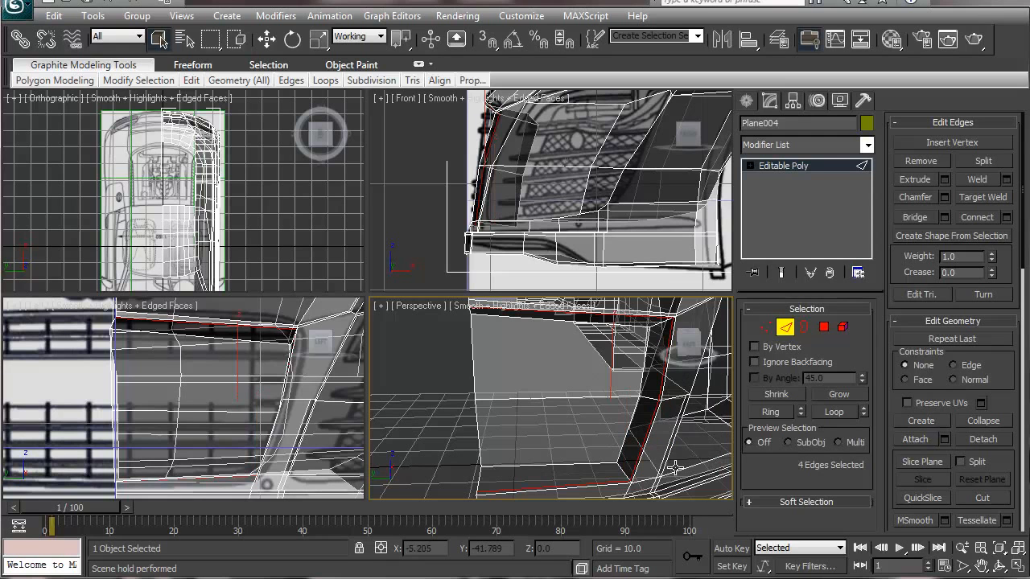
{"action": "key", "text": "r"}
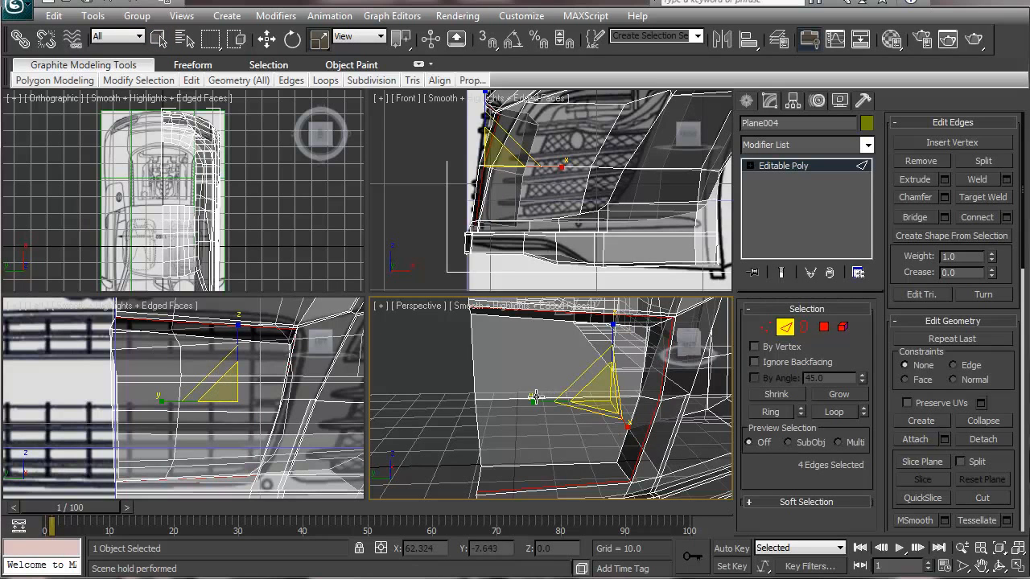
{"action": "key", "text": "w"}
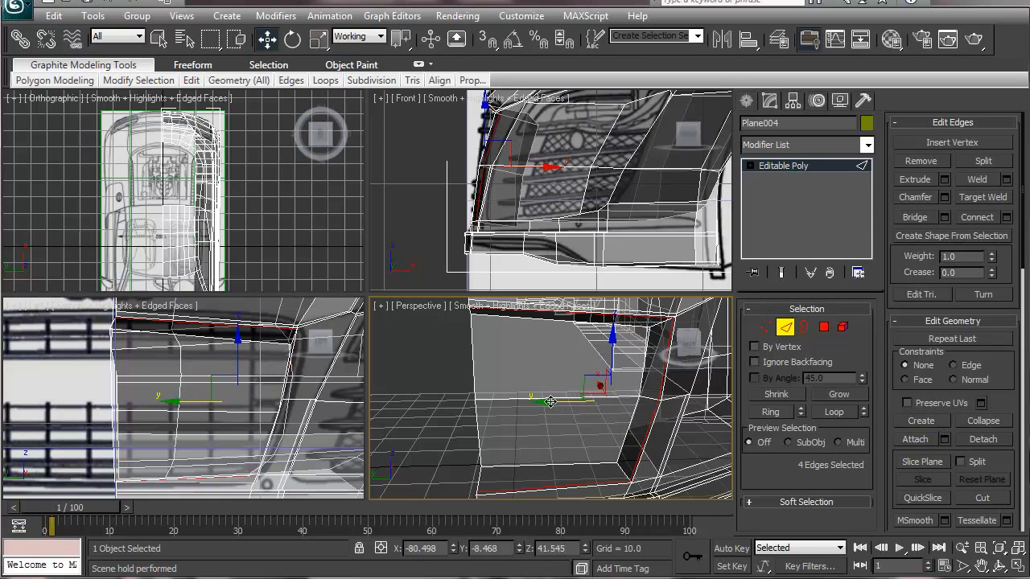
{"action": "left_click", "coordinate": [550, 400]}
{"action": "key", "text": "r"}
{"action": "mouse_move", "coordinate": [563, 421]}
{"action": "middle_mouse_down", "text": "alt"}
{"action": "mouse_move", "coordinate": [600, 425]}
{"action": "mouse_move", "coordinate": [561, 409]}
{"action": "middle_mouse_up", "text": "alt"}
{"action": "left_click", "coordinate": [466, 442]}
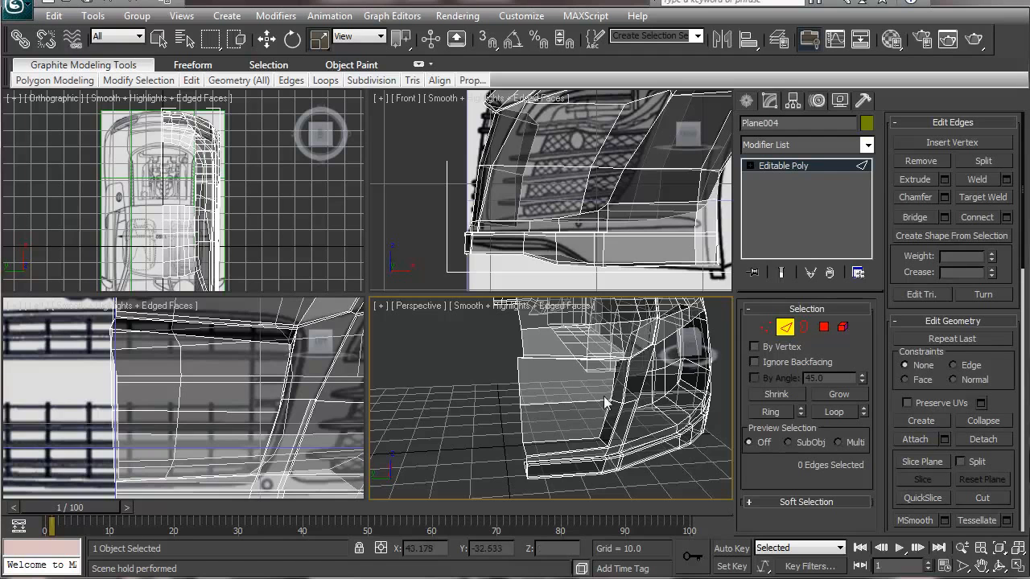
Select the four narrow polygons running around the front rim of the grille recess.
{"action": "scroll", "coordinate": [585, 428], "scroll_direction": "up", "scroll_amount": 3}
{"action": "middle_click_drag", "start_coordinate": [586, 427], "coordinate": [566, 396]}
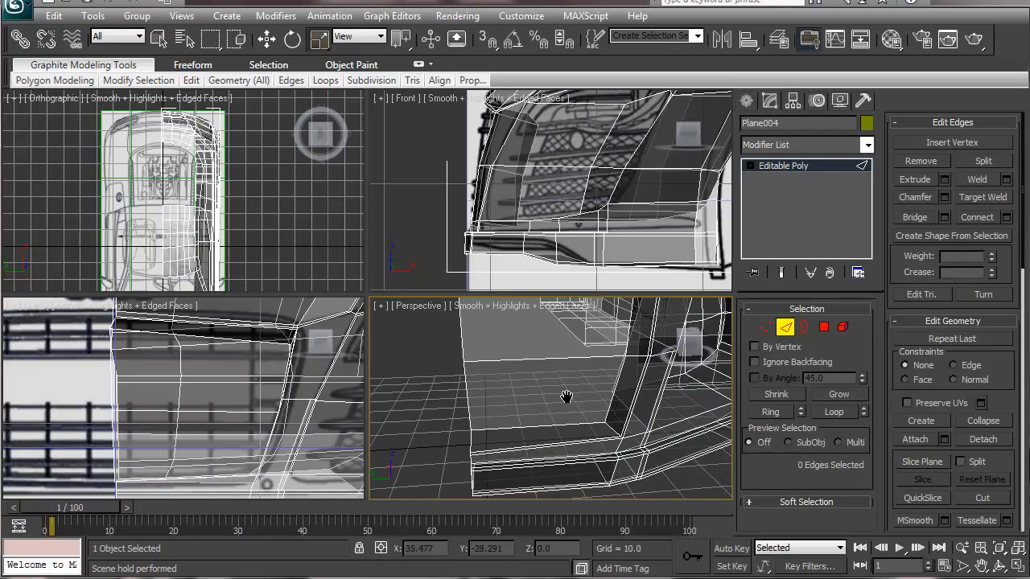
{"action": "scroll", "coordinate": [566, 397], "scroll_direction": "up", "scroll_amount": 2}
{"action": "left_click", "coordinate": [668, 487]}
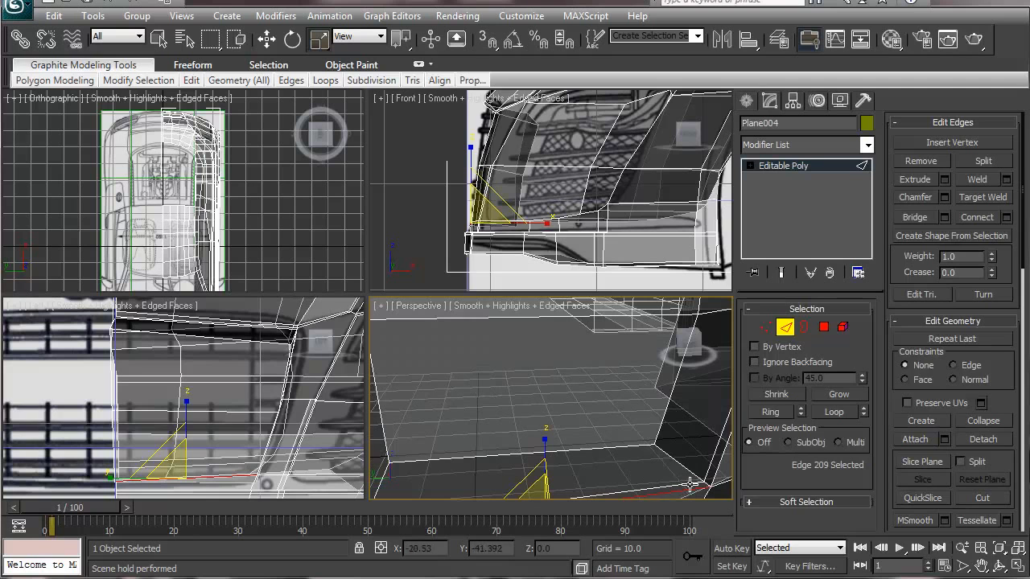
{"action": "left_click", "coordinate": [824, 327], "text": "ctrl"}
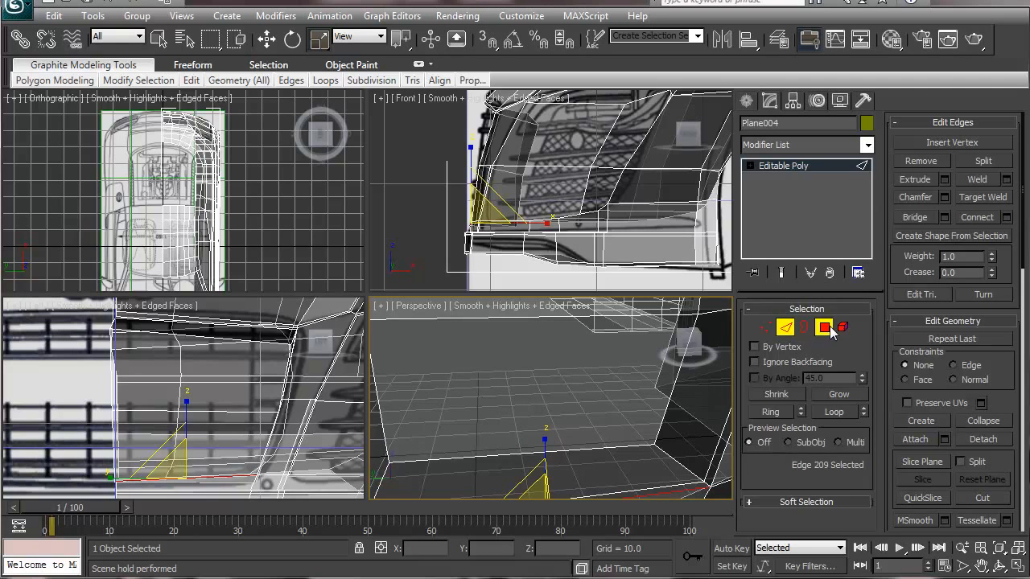
{"action": "left_click", "coordinate": [674, 484]}
{"action": "left_click", "coordinate": [713, 460]}
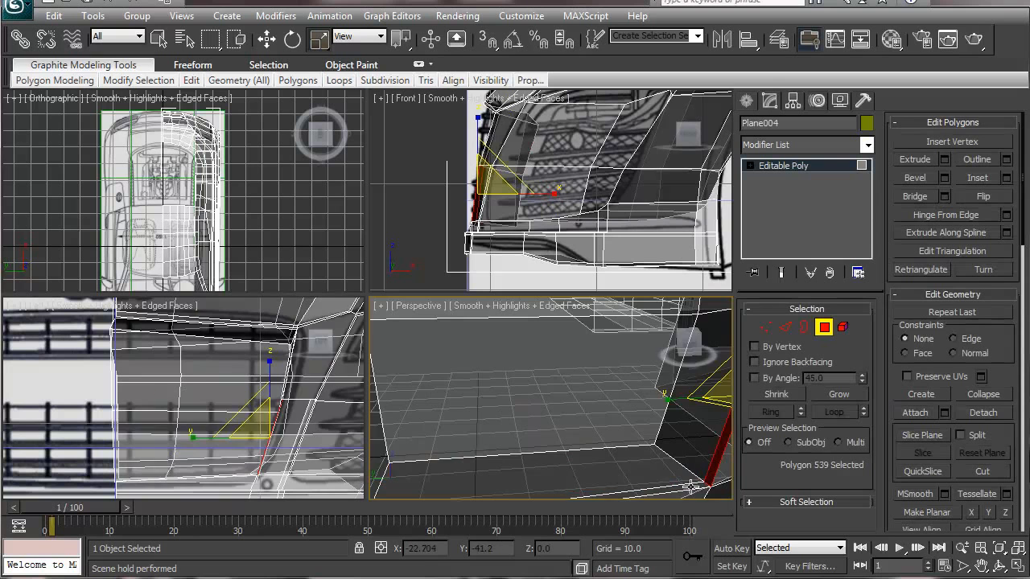
{"action": "left_click", "coordinate": [691, 487], "text": "shift"}
{"action": "scroll", "coordinate": [636, 447], "scroll_direction": "down", "scroll_amount": 2}
{"action": "middle_click_drag", "start_coordinate": [593, 416], "coordinate": [582, 478]}
{"action": "scroll", "coordinate": [585, 436], "scroll_direction": "down", "scroll_amount": 3}
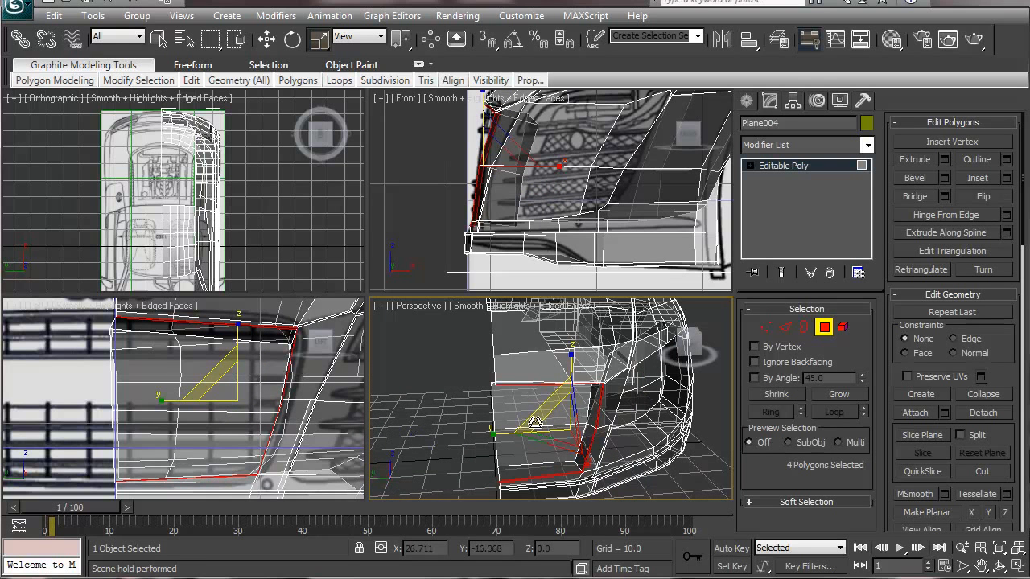
Clone the four rim polygons to an element along Y and move the copy back onto the grille rim.
{"action": "key", "text": "w"}
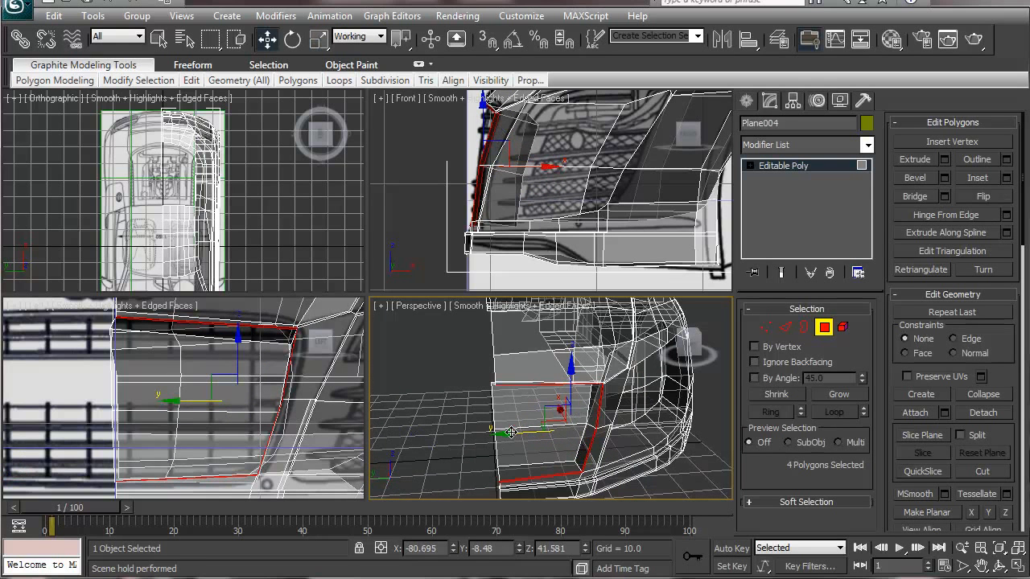
{"action": "left_click_drag", "start_coordinate": [511, 432], "coordinate": [447, 435]}
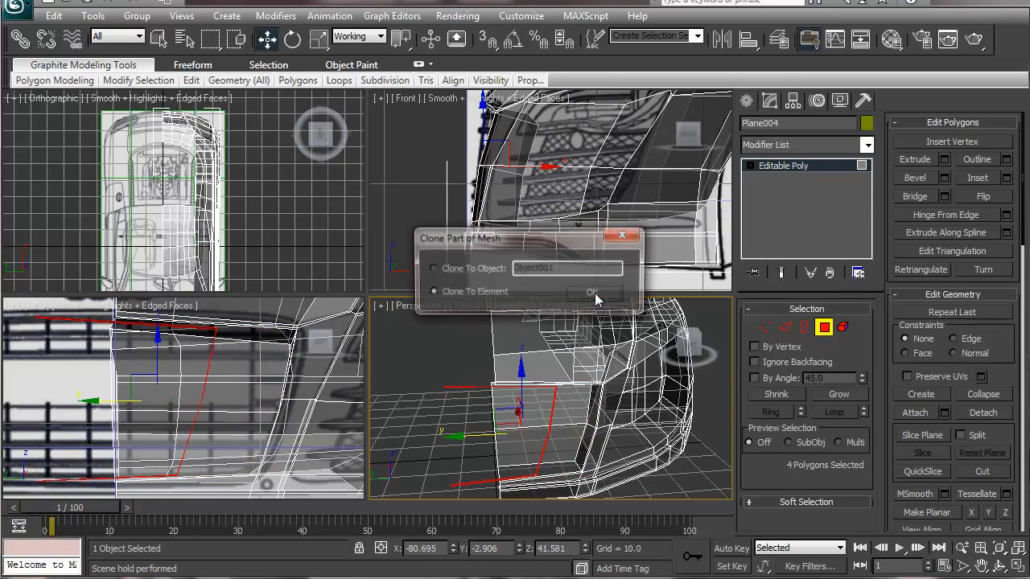
{"action": "left_click", "coordinate": [592, 292]}
{"action": "left_click_drag", "start_coordinate": [458, 438], "coordinate": [503, 442]}
{"action": "middle_click_drag", "start_coordinate": [602, 480], "coordinate": [580, 439]}
{"action": "left_click_drag", "start_coordinate": [570, 394], "coordinate": [576, 402]}
{"action": "scroll", "coordinate": [574, 404], "scroll_direction": "down", "scroll_amount": 3}
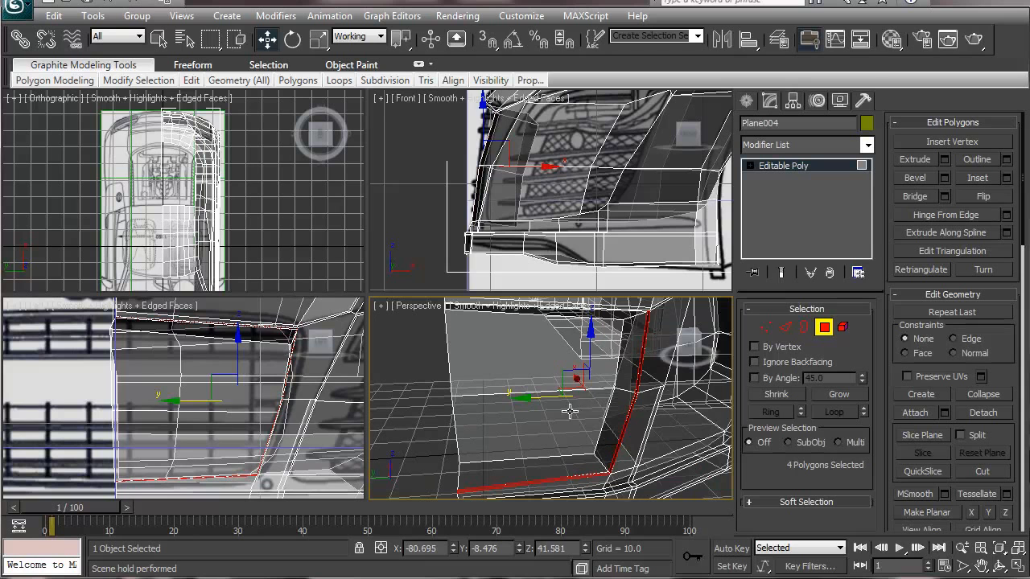
Scale the cloned rim strip down slightly in all axes so it sits just inside the grille opening.
{"action": "key", "text": "r"}
{"action": "middle_click_drag", "start_coordinate": [603, 392], "coordinate": [591, 407], "text": "alt"}
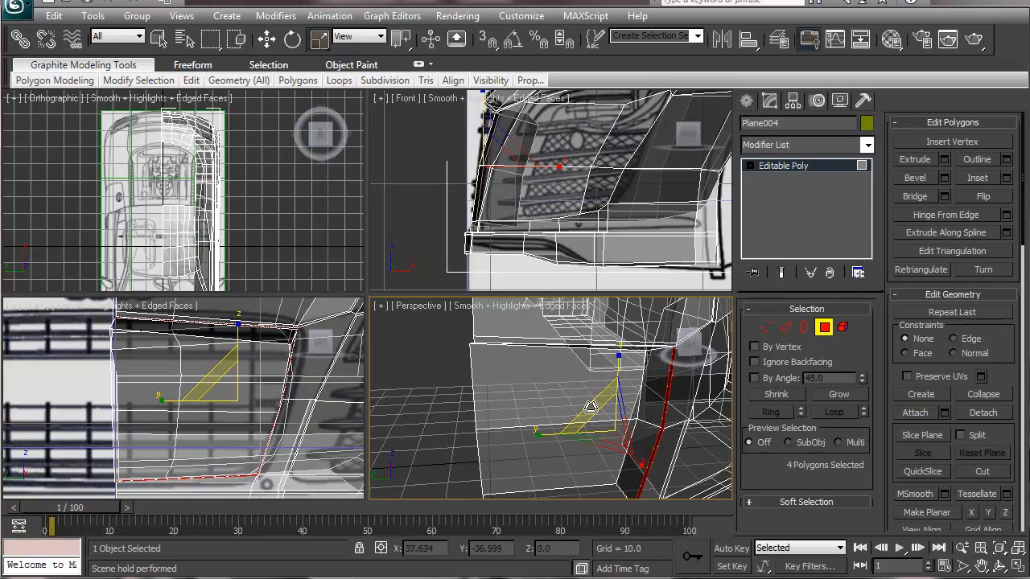
{"action": "left_click_drag", "start_coordinate": [590, 407], "coordinate": [591, 413]}
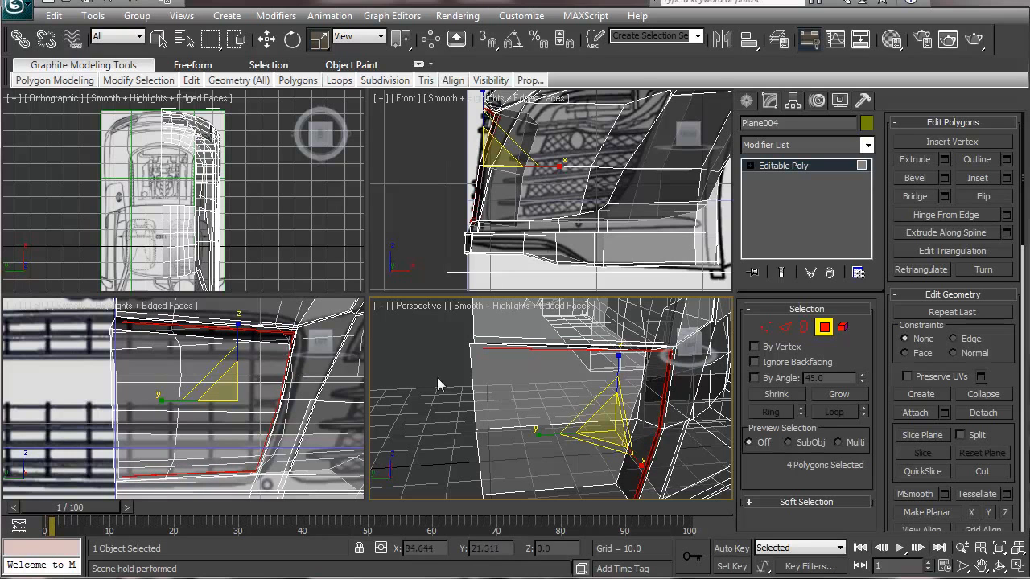
Select the cloned strip's four end vertices beside the centre line and move them along Y onto the centre line.
{"action": "middle_click_drag", "start_coordinate": [143, 339], "coordinate": [203, 283]}
{"action": "key", "text": "1"}
{"action": "scroll", "coordinate": [193, 376], "scroll_direction": "up", "scroll_amount": 2}
{"action": "left_click", "coordinate": [208, 324]}
{"action": "middle_click_drag", "start_coordinate": [202, 439], "coordinate": [202, 360]}
{"action": "left_click_drag", "start_coordinate": [199, 397], "coordinate": [218, 422], "text": "ctrl"}
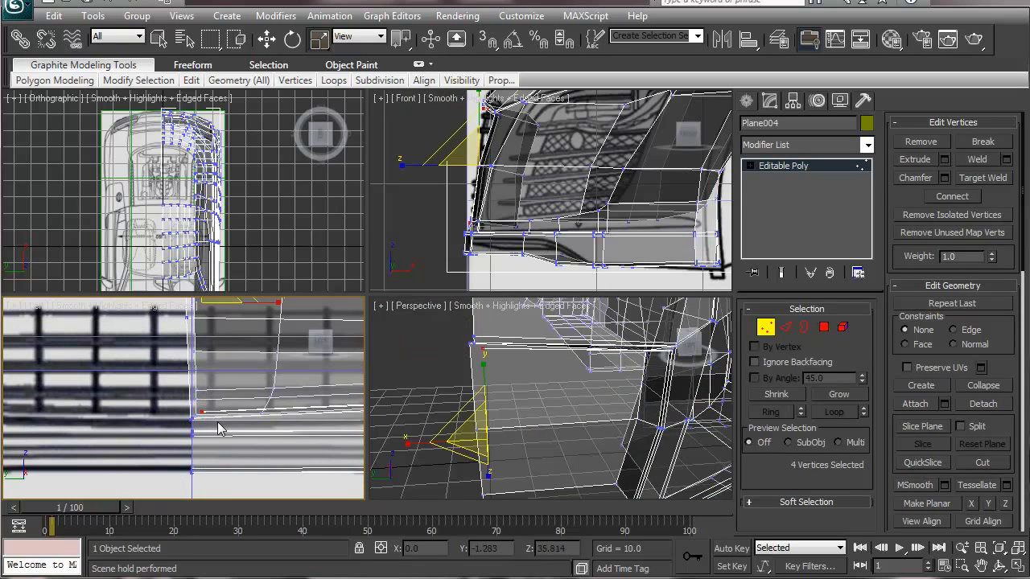
{"action": "middle_click_drag", "start_coordinate": [224, 339], "coordinate": [232, 384]}
{"action": "key", "text": "w"}
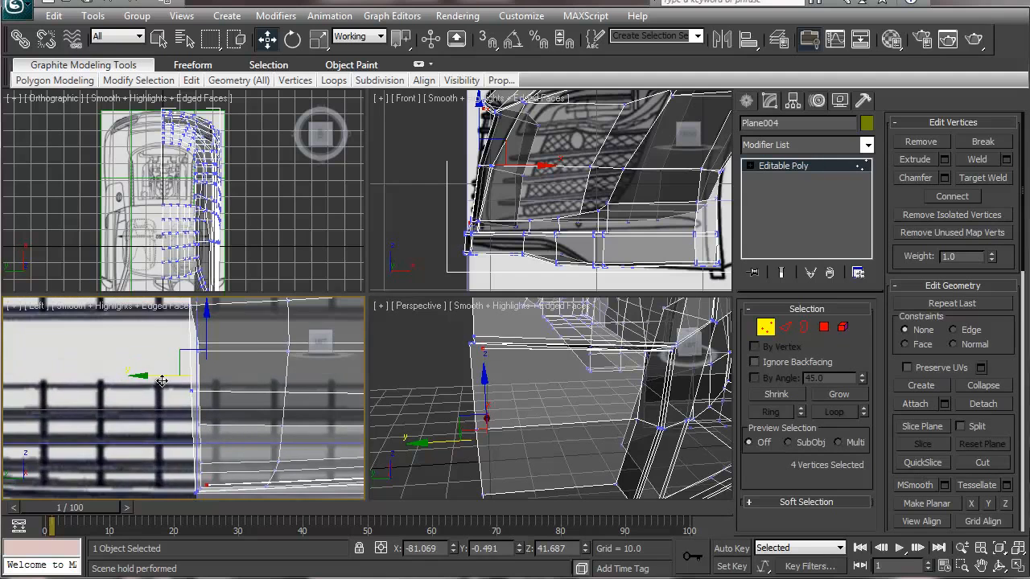
{"action": "left_click_drag", "start_coordinate": [142, 375], "coordinate": [131, 375]}
{"action": "scroll", "coordinate": [189, 379], "scroll_direction": "down", "scroll_amount": 3}
{"action": "scroll", "coordinate": [555, 381], "scroll_direction": "down", "scroll_amount": 4}
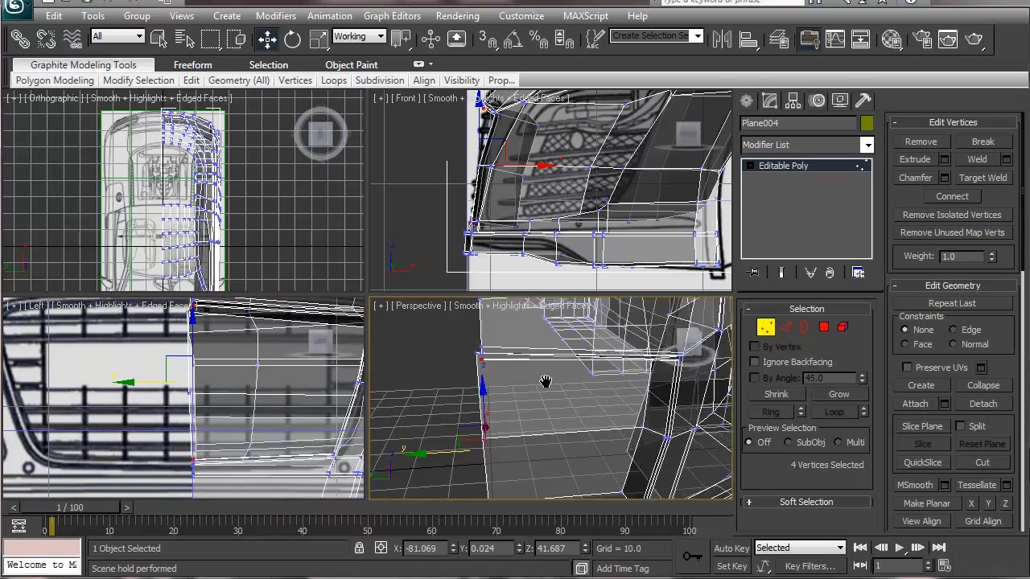
Add the body's centre-line vertices along the front bumper and hood to the vertex selection.
{"action": "mouse_move", "coordinate": [526, 392]}
{"action": "middle_mouse_down", "text": "alt"}
{"action": "mouse_move", "coordinate": [505, 396]}
{"action": "mouse_move", "coordinate": [519, 401]}
{"action": "middle_mouse_up", "text": "alt"}
{"action": "left_click_drag", "start_coordinate": [531, 494], "coordinate": [531, 494]}
{"action": "middle_click_drag", "start_coordinate": [523, 432], "coordinate": [518, 381], "text": "alt"}
{"action": "middle_click", "coordinate": [165, 108]}
{"action": "middle_click_drag", "start_coordinate": [165, 108], "coordinate": [174, 156]}
{"action": "scroll", "coordinate": [164, 193], "scroll_direction": "up", "scroll_amount": 4}
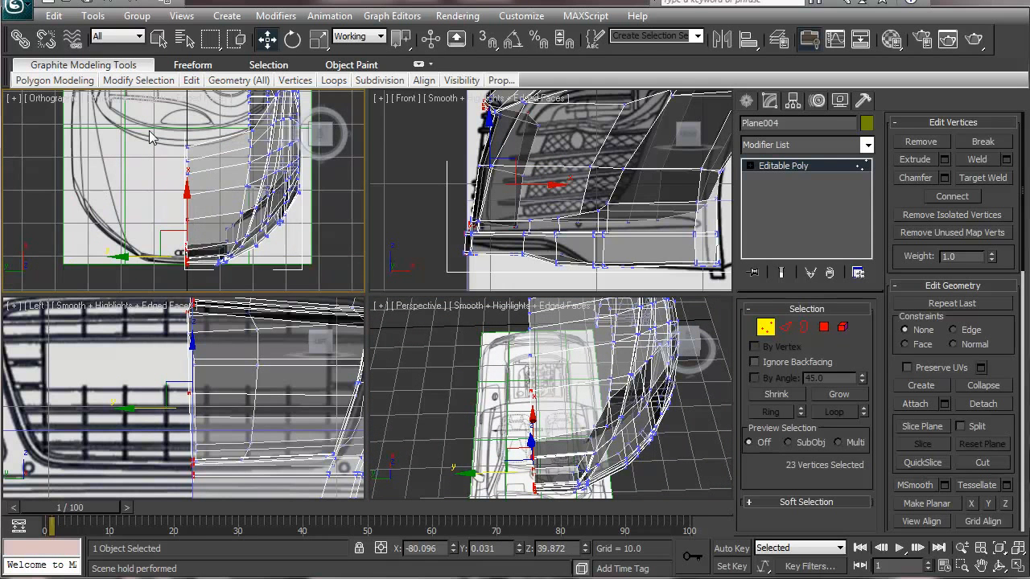
{"action": "left_click_drag", "start_coordinate": [195, 321], "coordinate": [196, 321]}
{"action": "middle_click_drag", "start_coordinate": [189, 94], "coordinate": [202, 210]}
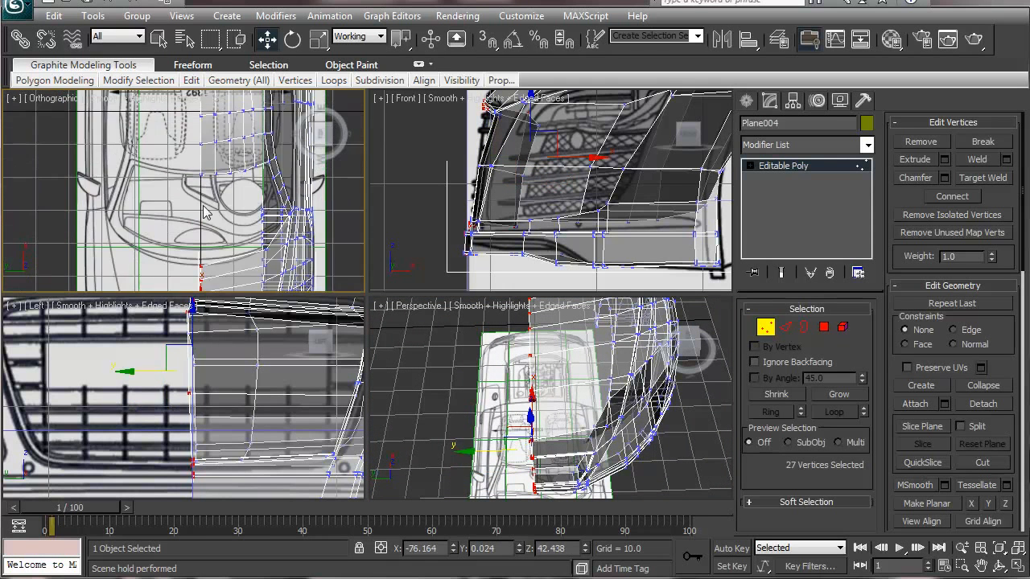
Add the remaining centre-line vertices along the roof and at the rear of the body to the vertex selection.
{"action": "middle_click_drag", "start_coordinate": [213, 246], "coordinate": [220, 304]}
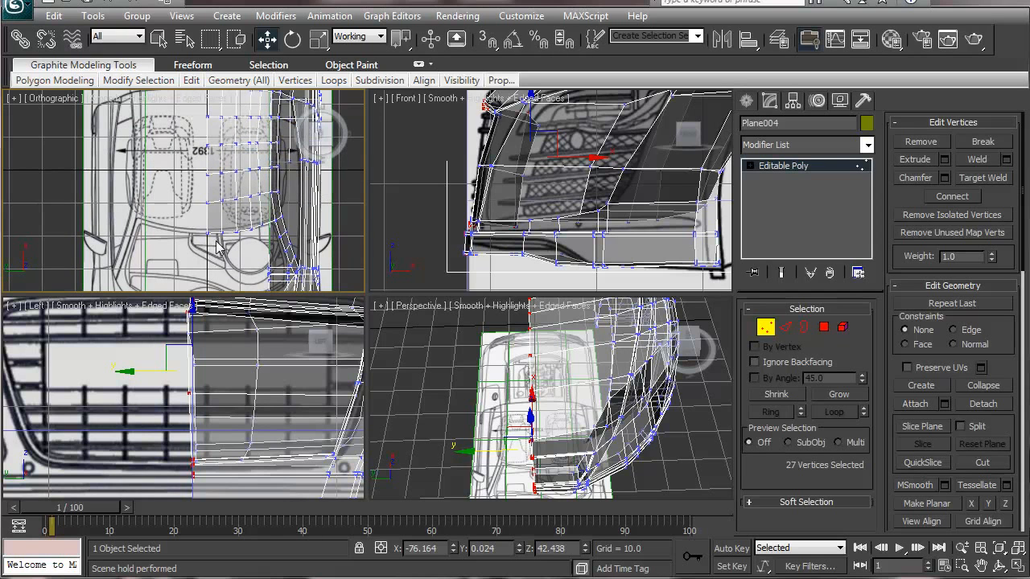
{"action": "left_click_drag", "start_coordinate": [212, 247], "coordinate": [190, 161], "text": "ctrl"}
{"action": "middle_click_drag", "start_coordinate": [195, 181], "coordinate": [216, 297]}
{"action": "middle_click_drag", "start_coordinate": [225, 257], "coordinate": [225, 202]}
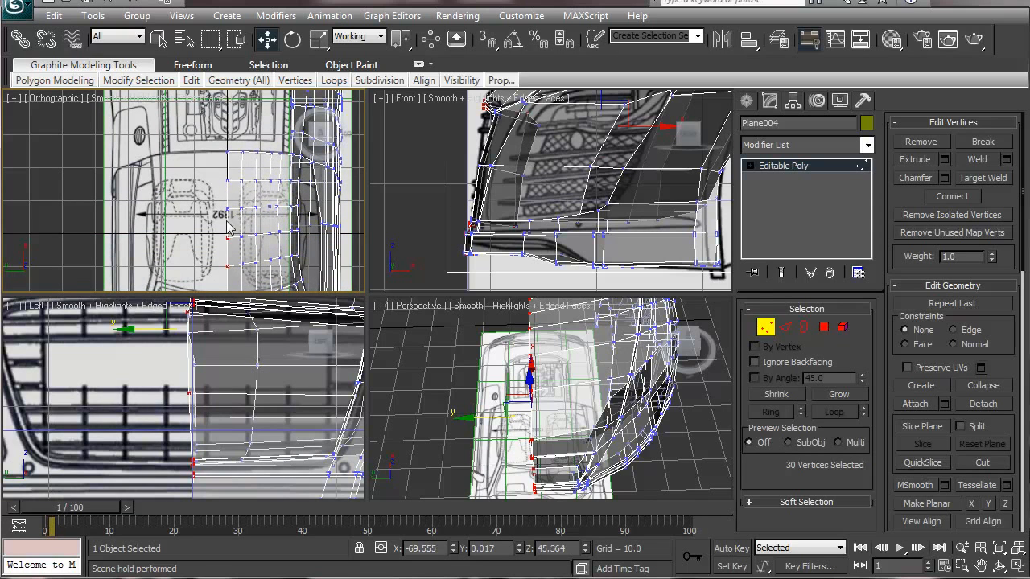
{"action": "left_click_drag", "start_coordinate": [235, 223], "coordinate": [203, 121], "text": "ctrl"}
{"action": "middle_click_drag", "start_coordinate": [167, 161], "coordinate": [177, 304]}
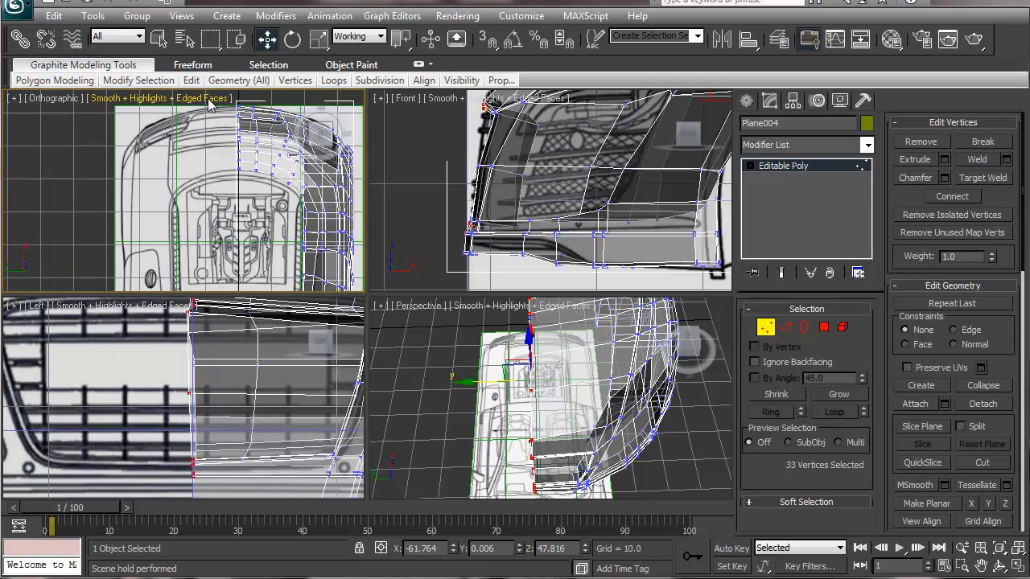
{"action": "left_click_drag", "start_coordinate": [209, 98], "coordinate": [208, 105], "text": "ctrl"}
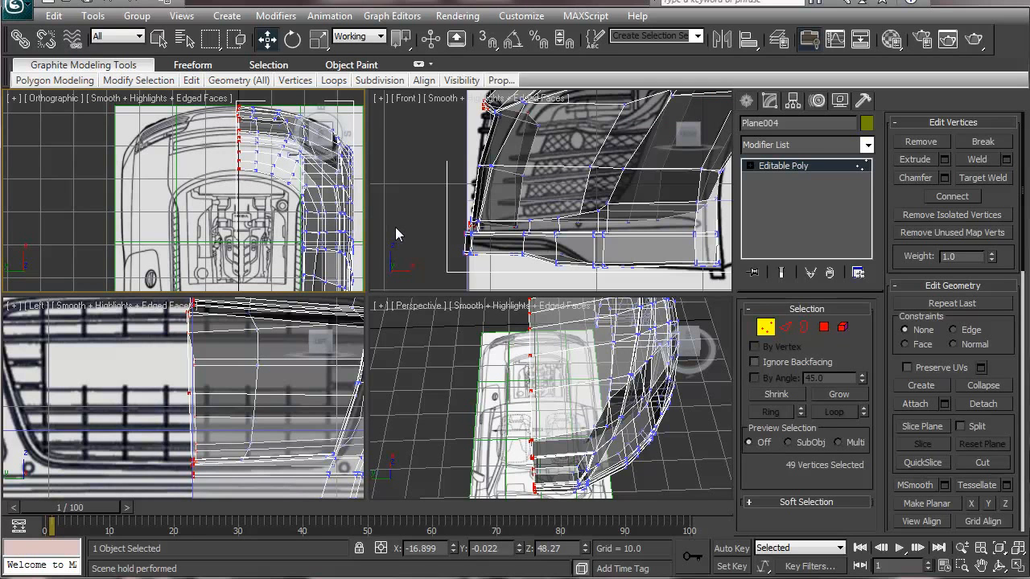
Make the selected centre-line vertices planar in Y.
{"action": "middle_click_drag", "start_coordinate": [537, 422], "coordinate": [604, 334], "text": "alt"}
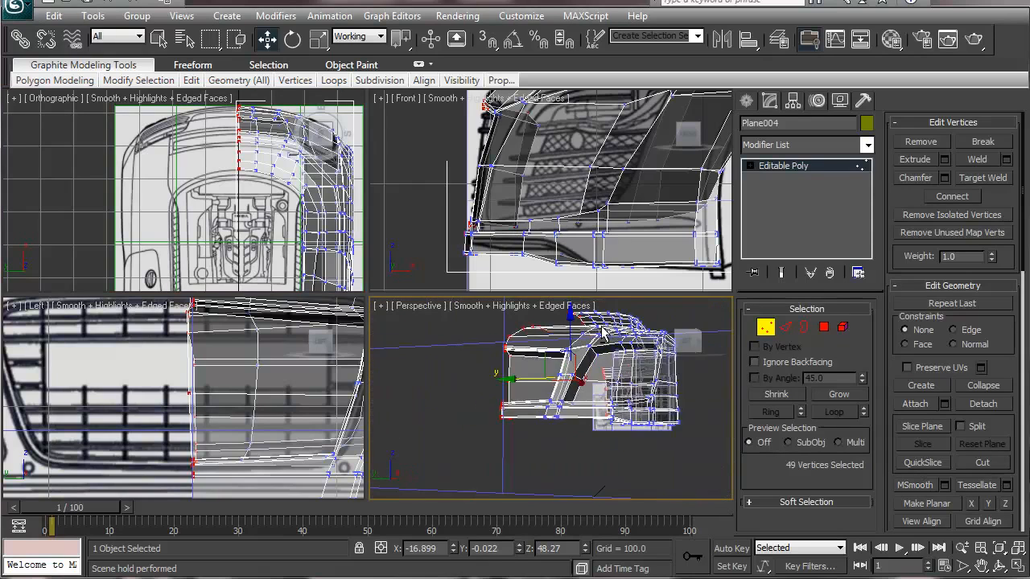
{"action": "scroll", "coordinate": [604, 335], "scroll_direction": "up", "scroll_amount": 5}
{"action": "middle_click_drag", "start_coordinate": [507, 429], "coordinate": [619, 445], "text": "alt"}
{"action": "middle_click_drag", "start_coordinate": [709, 455], "coordinate": [409, 416], "text": "alt"}
{"action": "scroll", "coordinate": [519, 402], "scroll_direction": "down", "scroll_amount": 8}
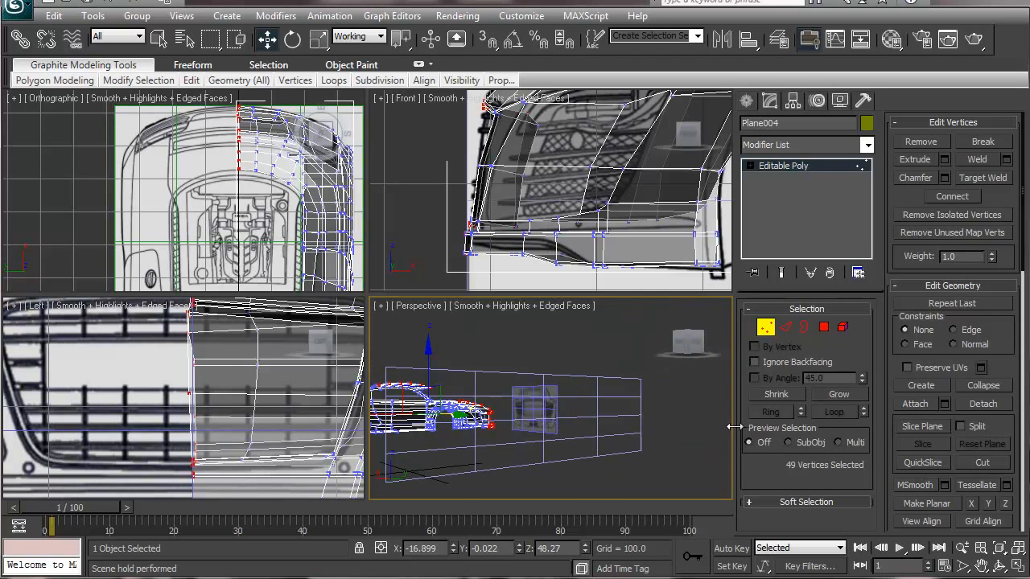
{"action": "middle_click_drag", "start_coordinate": [576, 462], "coordinate": [375, 507], "text": "alt"}
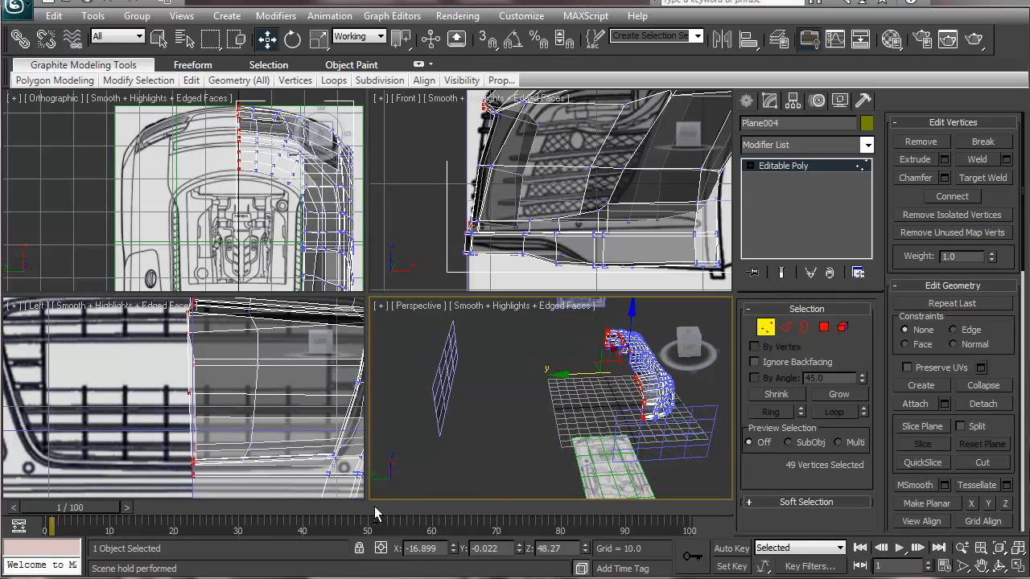
{"action": "left_click", "coordinate": [990, 504]}
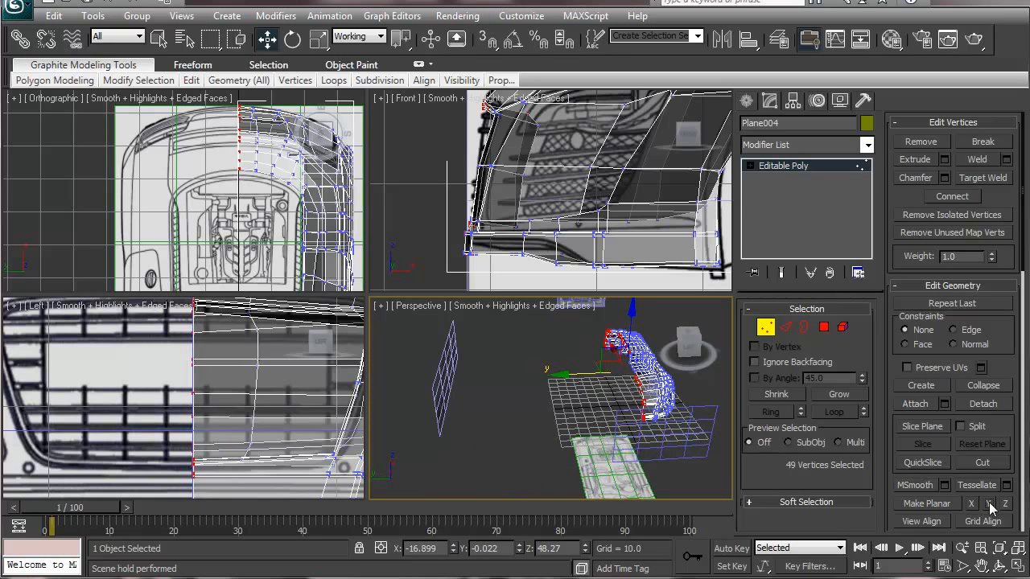
Enable snapping to grid points and move the selected centre-line vertices along Y onto the grid's centre line at Y 0.
{"action": "middle_click_drag", "start_coordinate": [522, 393], "coordinate": [522, 400]}
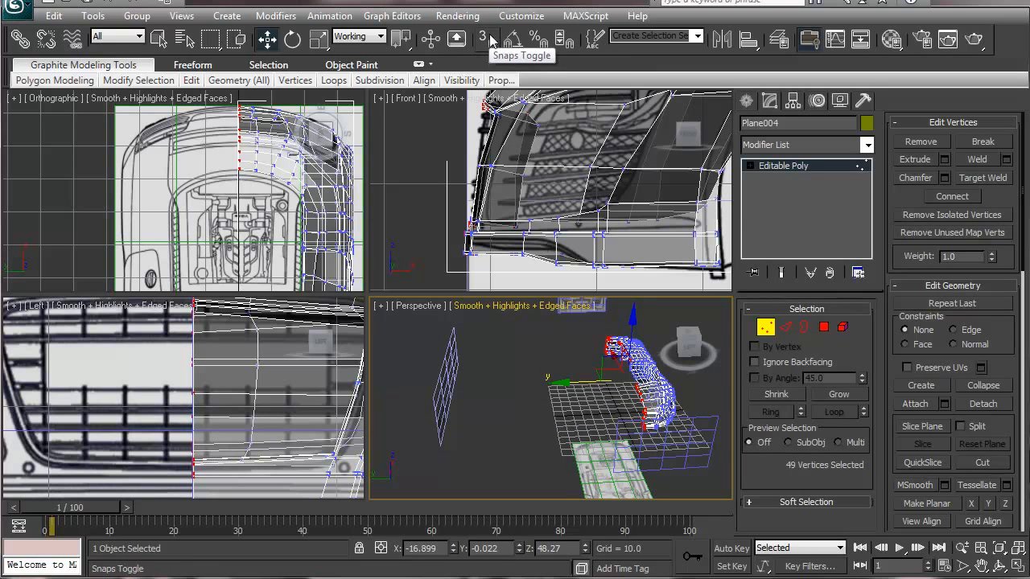
{"action": "right_click", "coordinate": [490, 40]}
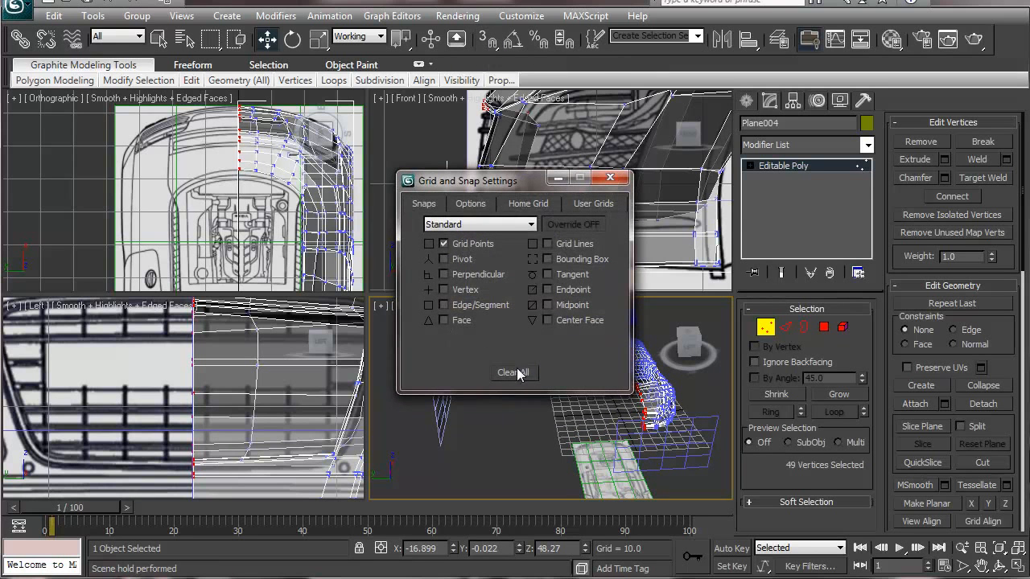
{"action": "left_click", "coordinate": [610, 177]}
{"action": "left_click", "coordinate": [493, 43]}
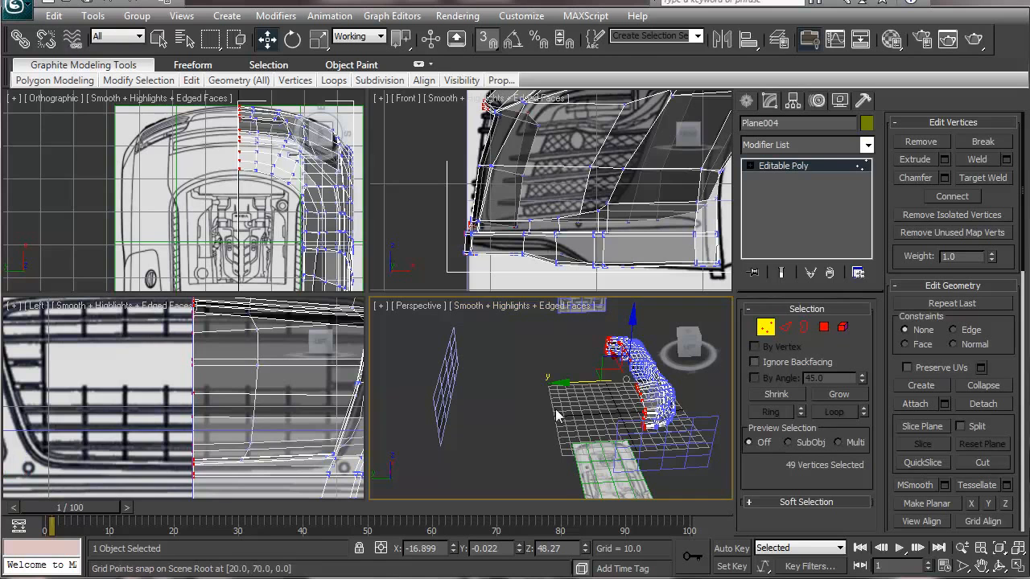
{"action": "left_click_drag", "start_coordinate": [561, 380], "coordinate": [606, 386]}
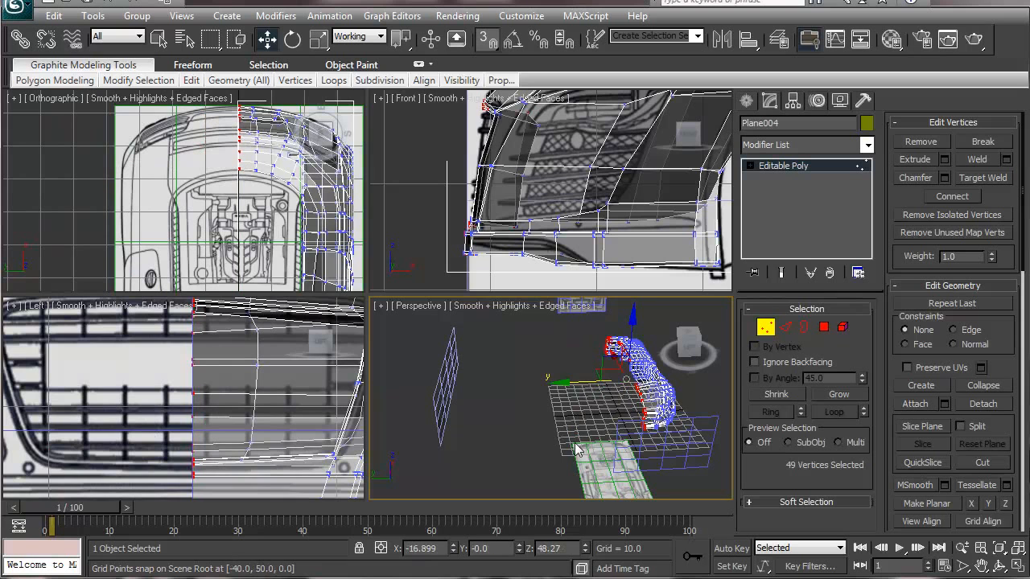
Clear the vertex selection and hold the scene.
{"action": "middle_click_drag", "start_coordinate": [683, 430], "coordinate": [625, 409], "text": "alt"}
{"action": "scroll", "coordinate": [624, 404], "scroll_direction": "up", "scroll_amount": 5}
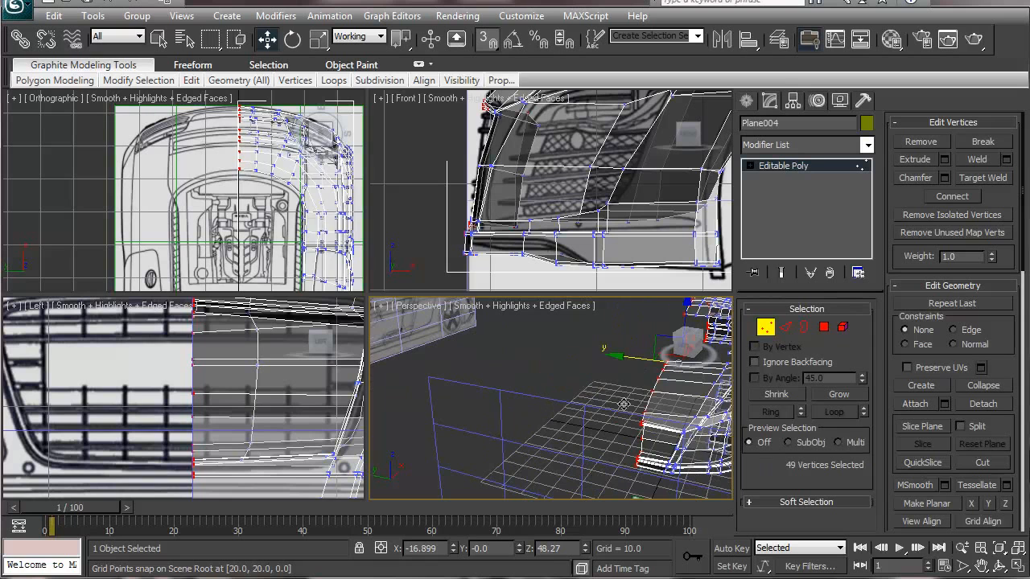
{"action": "left_click", "coordinate": [623, 404]}
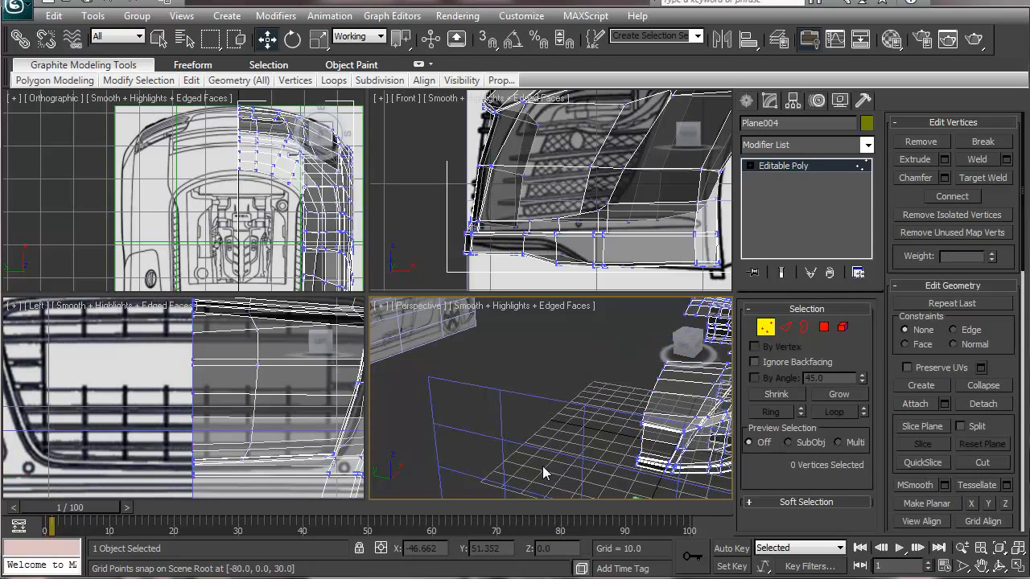
{"action": "key", "text": "ctrl+alt+h"}
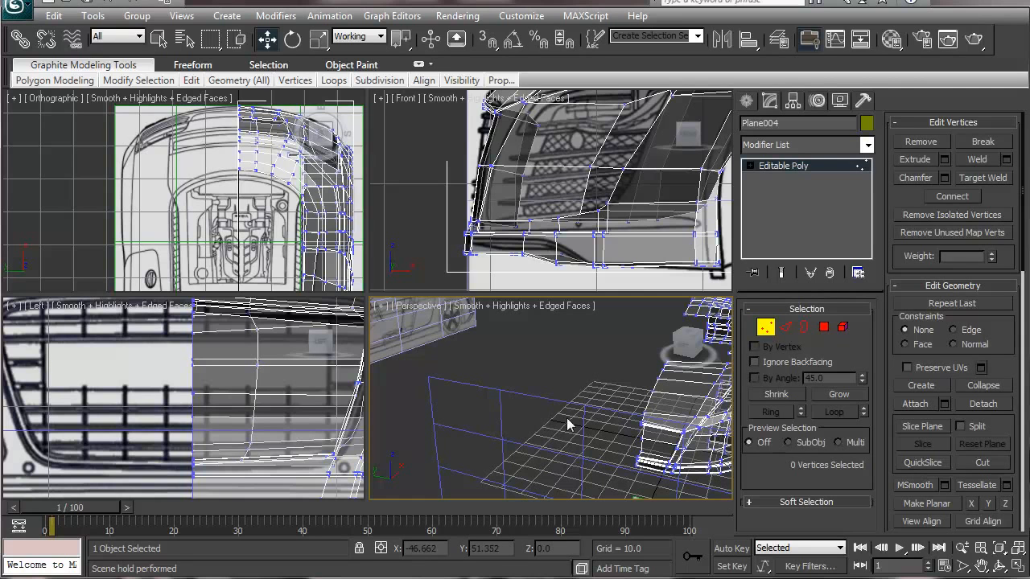
Examine the aligned body edge from above, the front end and the rim strip around the grille opening.
{"action": "middle_click_drag", "start_coordinate": [504, 168], "coordinate": [497, 250]}
{"action": "middle_click_drag", "start_coordinate": [246, 245], "coordinate": [179, 64]}
{"action": "middle_click_drag", "start_coordinate": [189, 272], "coordinate": [188, 90]}
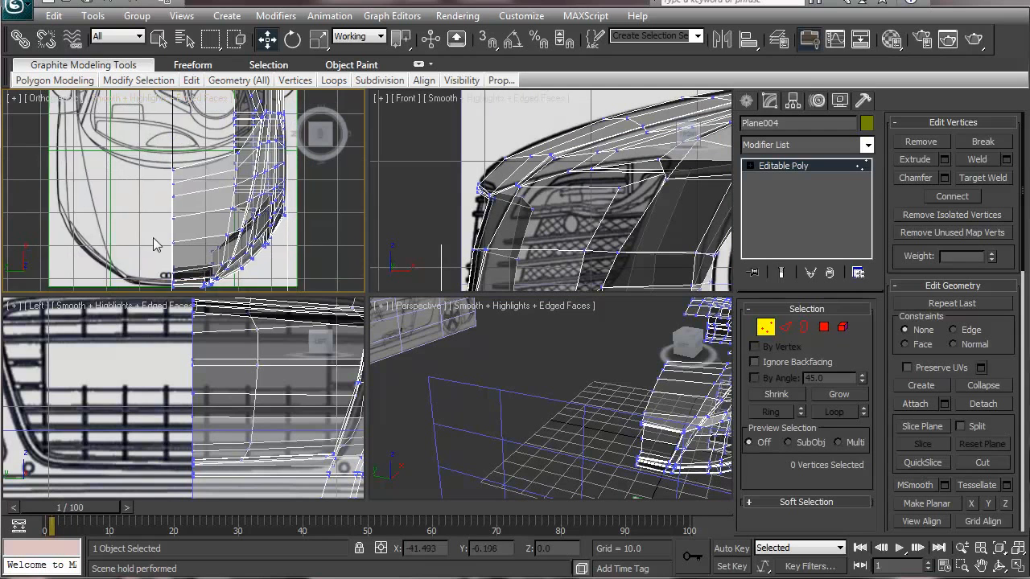
{"action": "middle_click_drag", "start_coordinate": [153, 239], "coordinate": [160, 187]}
{"action": "middle_click_drag", "start_coordinate": [584, 419], "coordinate": [467, 410]}
{"action": "scroll", "coordinate": [533, 408], "scroll_direction": "down", "scroll_amount": 1}
{"action": "middle_click_drag", "start_coordinate": [534, 408], "coordinate": [557, 368], "text": "alt"}
{"action": "scroll", "coordinate": [575, 364], "scroll_direction": "up", "scroll_amount": 3}
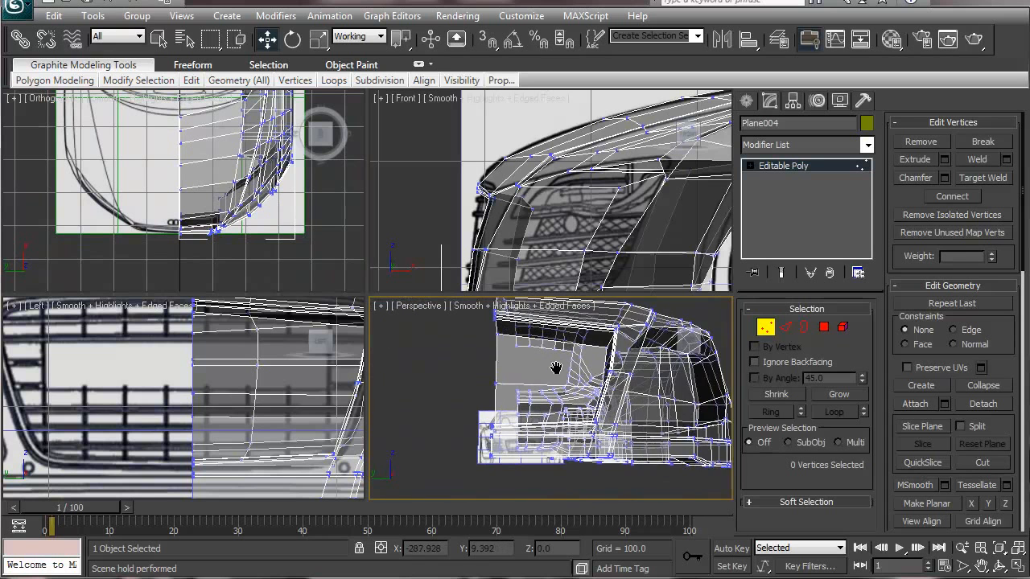
{"action": "scroll", "coordinate": [556, 368], "scroll_direction": "up", "scroll_amount": 2}
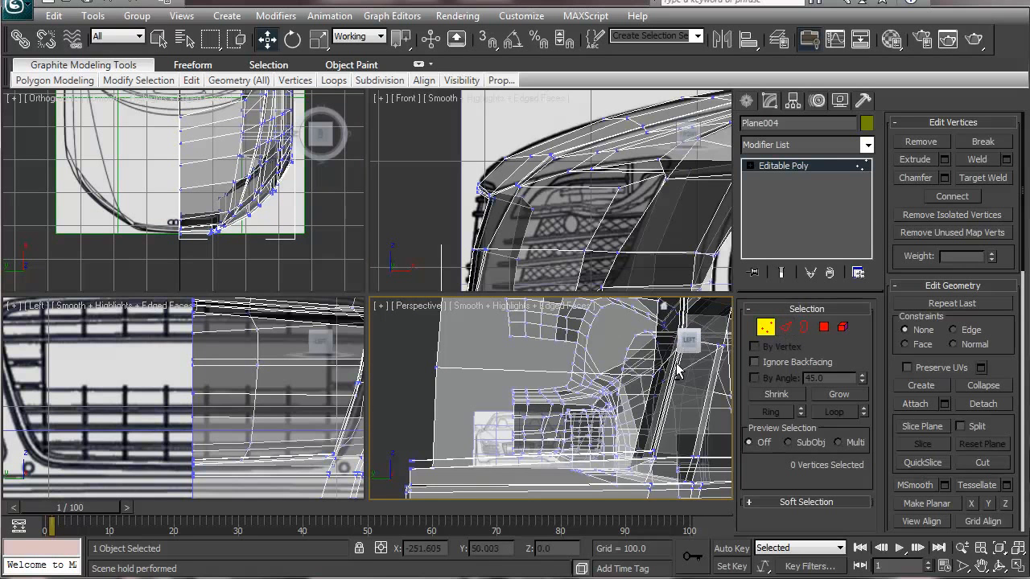
{"action": "scroll", "coordinate": [656, 394], "scroll_direction": "up", "scroll_amount": 4}
{"action": "middle_click_drag", "start_coordinate": [654, 408], "coordinate": [631, 332], "text": "alt"}
Select the grille rim strip's lower horizontal polygon and move it slightly down along Z.
{"action": "left_click", "coordinate": [825, 327]}
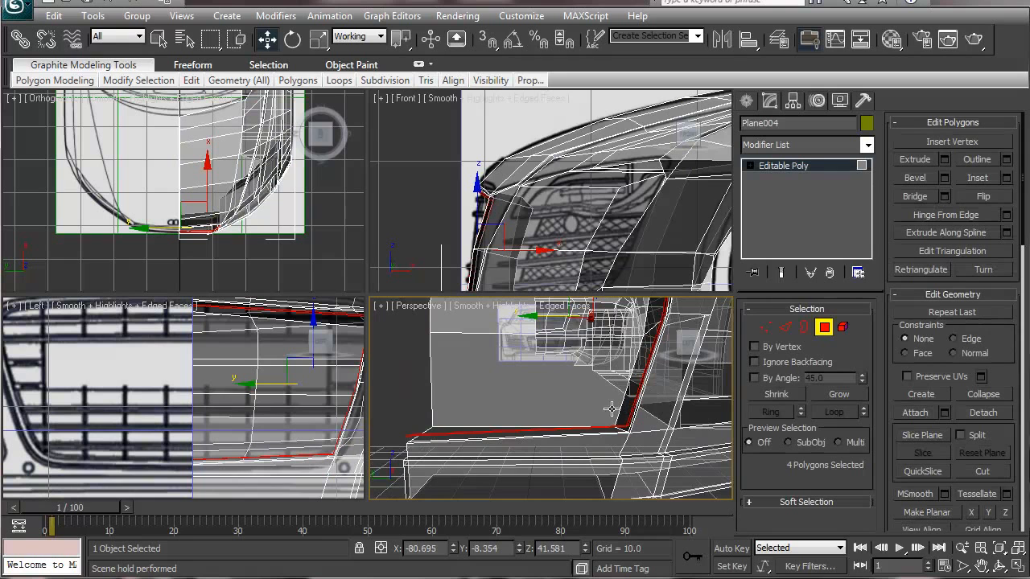
{"action": "middle_click_drag", "start_coordinate": [501, 425], "coordinate": [483, 424], "text": "alt"}
{"action": "left_click", "coordinate": [479, 422]}
{"action": "scroll", "coordinate": [481, 426], "scroll_direction": "down", "scroll_amount": 3}
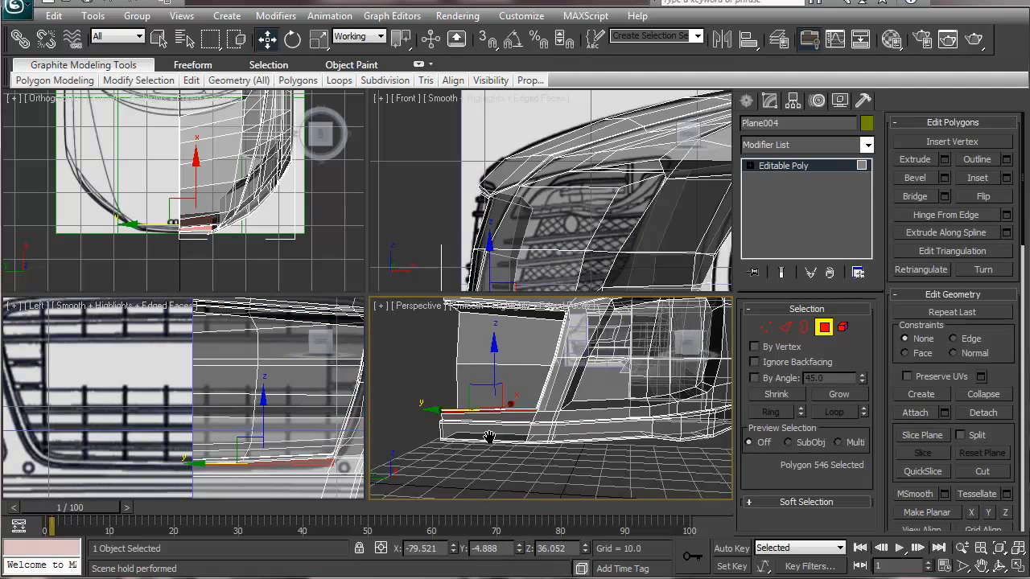
{"action": "scroll", "coordinate": [523, 431], "scroll_direction": "up", "scroll_amount": 6}
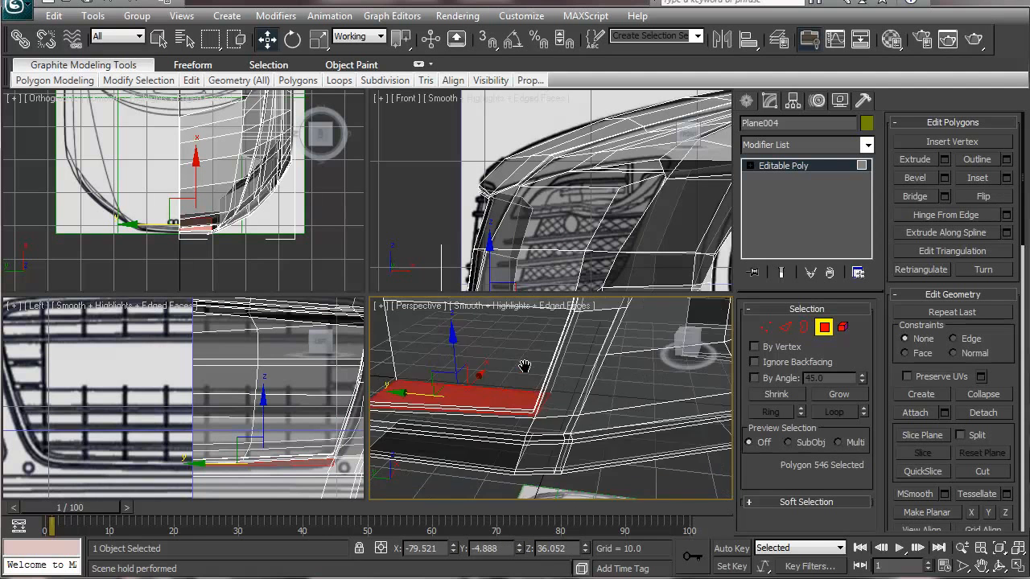
{"action": "left_click", "coordinate": [467, 457]}
{"action": "middle_click_drag", "start_coordinate": [467, 457], "coordinate": [570, 403], "text": "alt"}
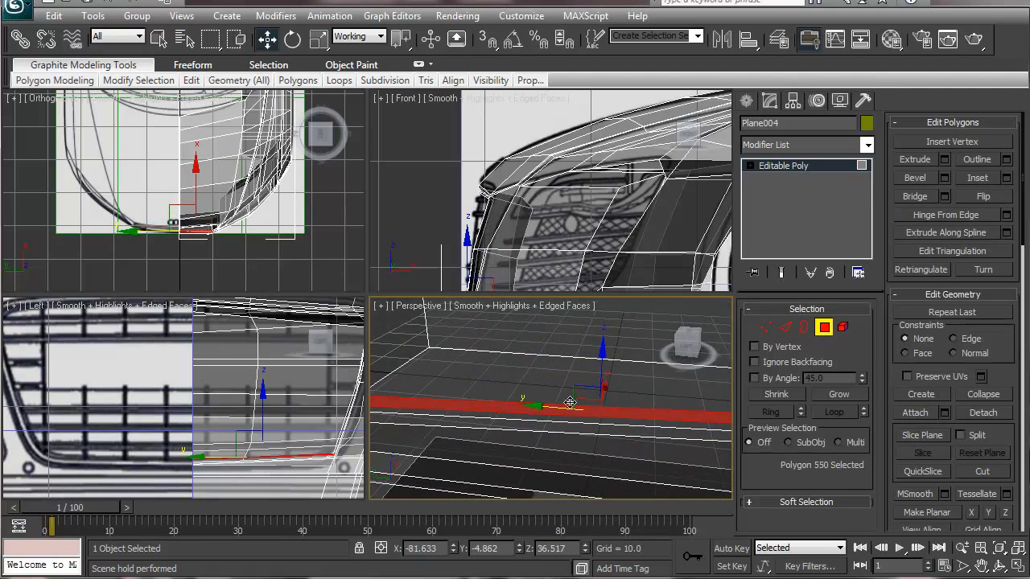
{"action": "left_click_drag", "start_coordinate": [604, 350], "coordinate": [610, 359]}
Select the grille rim strip's upper horizontal polygon and move it slightly up along Z toward the opening's upper edge.
{"action": "middle_click_drag", "start_coordinate": [585, 390], "coordinate": [566, 474]}
{"action": "scroll", "coordinate": [551, 439], "scroll_direction": "down", "scroll_amount": 4}
{"action": "middle_click_drag", "start_coordinate": [552, 390], "coordinate": [524, 397]}
{"action": "left_click", "coordinate": [492, 337]}
{"action": "middle_click_drag", "start_coordinate": [524, 329], "coordinate": [538, 361]}
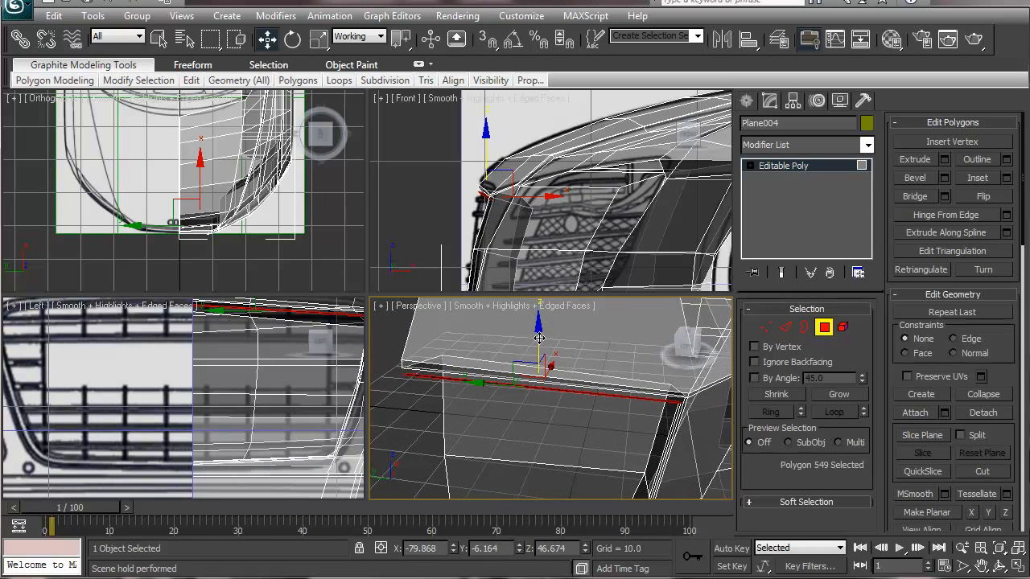
{"action": "left_click_drag", "start_coordinate": [538, 326], "coordinate": [538, 322]}
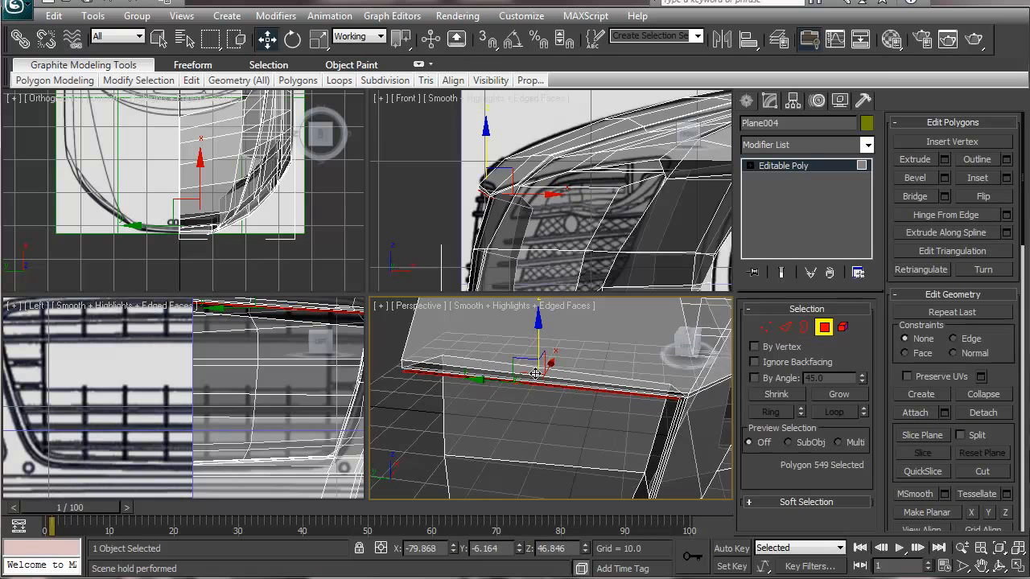
Select all four polygons of the grille rim strip and inspect its side and lower corner.
{"action": "left_click", "coordinate": [666, 444], "text": "shift"}
{"action": "middle_click_drag", "start_coordinate": [644, 425], "coordinate": [639, 283]}
{"action": "middle_click_drag", "start_coordinate": [590, 393], "coordinate": [593, 425]}
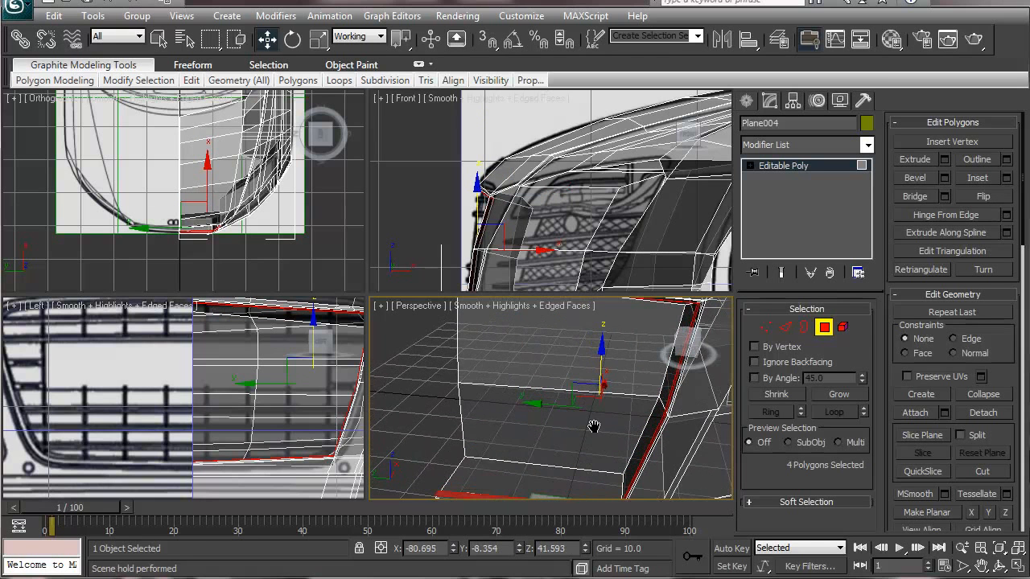
Try to select edges on the side part of the grille rim strip.
{"action": "left_click", "coordinate": [785, 327]}
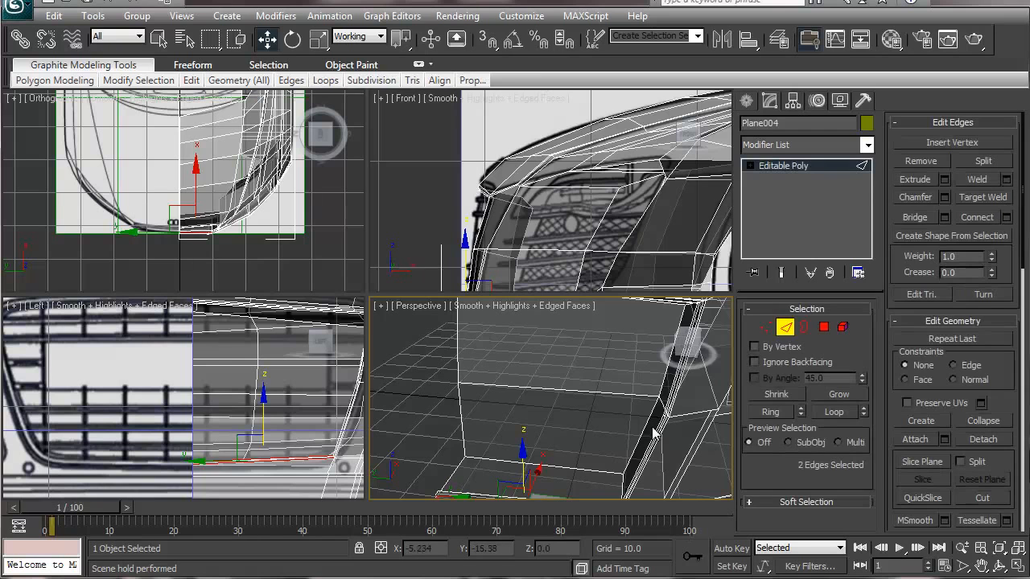
{"action": "left_click", "coordinate": [656, 430]}
{"action": "middle_click_drag", "start_coordinate": [658, 439], "coordinate": [621, 428], "text": "alt"}
{"action": "scroll", "coordinate": [622, 431], "scroll_direction": "up", "scroll_amount": 3}
{"action": "middle_click_drag", "start_coordinate": [565, 455], "coordinate": [555, 435]}
{"action": "left_click", "coordinate": [607, 420]}
{"action": "left_click", "coordinate": [608, 430], "text": "ctrl"}
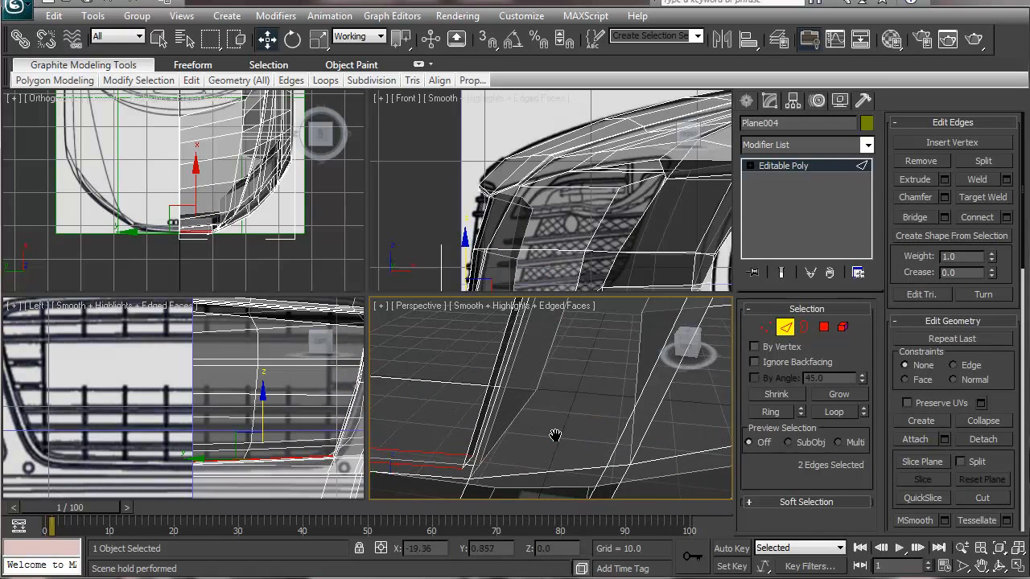
{"action": "scroll", "coordinate": [478, 459], "scroll_direction": "down", "scroll_amount": 1}
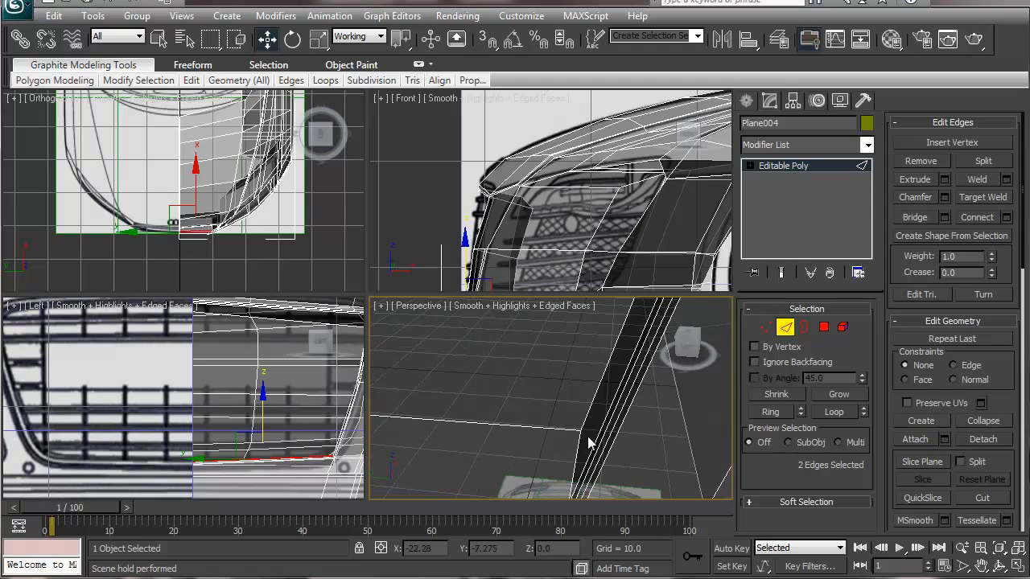
{"action": "scroll", "coordinate": [588, 443], "scroll_direction": "down", "scroll_amount": 2}
{"action": "mouse_move", "coordinate": [580, 444]}
{"action": "middle_mouse_down", "text": "alt"}
{"action": "mouse_move", "coordinate": [615, 443]}
{"action": "mouse_move", "coordinate": [582, 451]}
{"action": "middle_mouse_up", "text": "alt"}
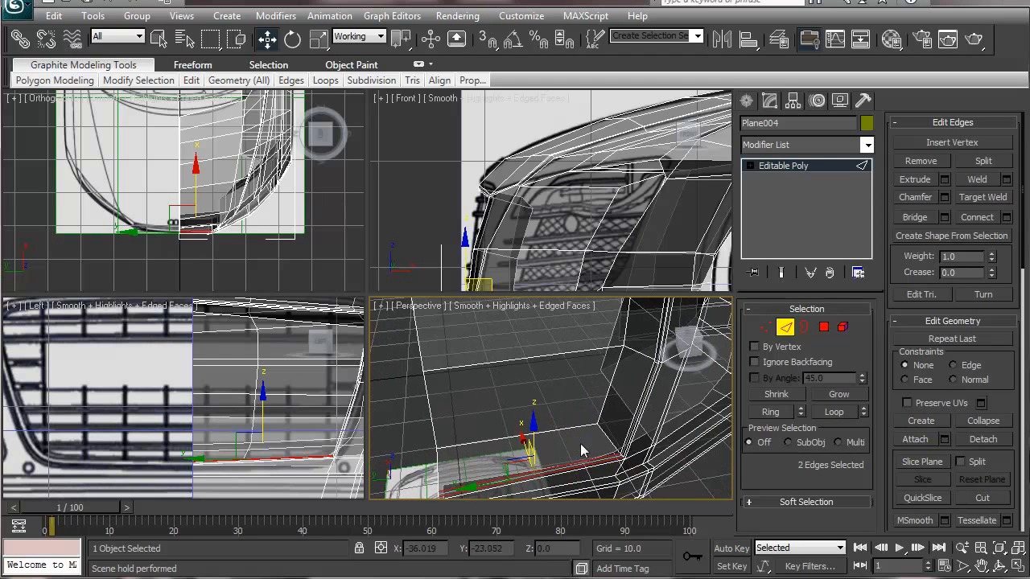
Select the whole grille rim strip as an element by converting the selection of one of its vertices.
{"action": "left_click", "coordinate": [846, 328]}
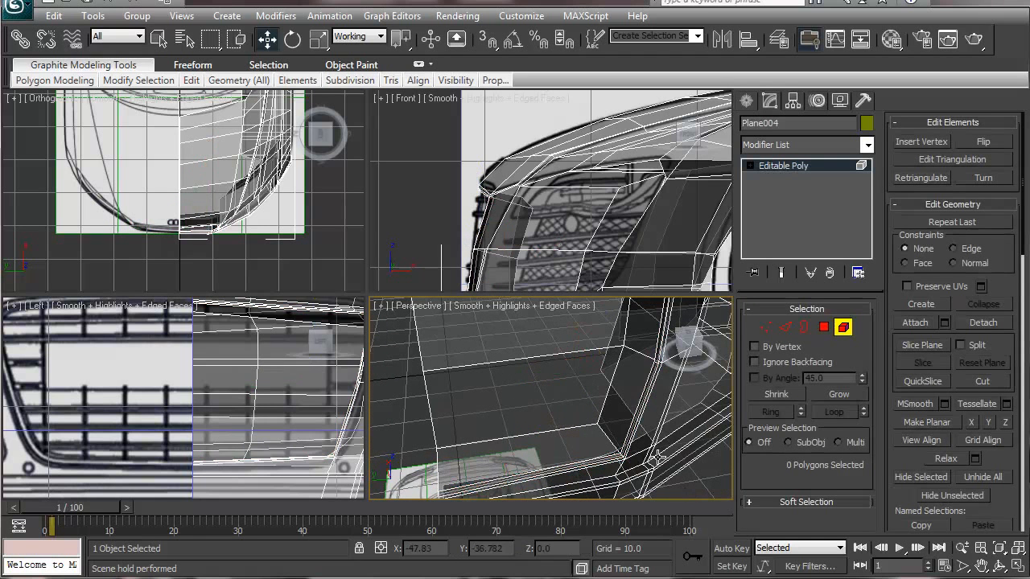
{"action": "left_click", "coordinate": [624, 452]}
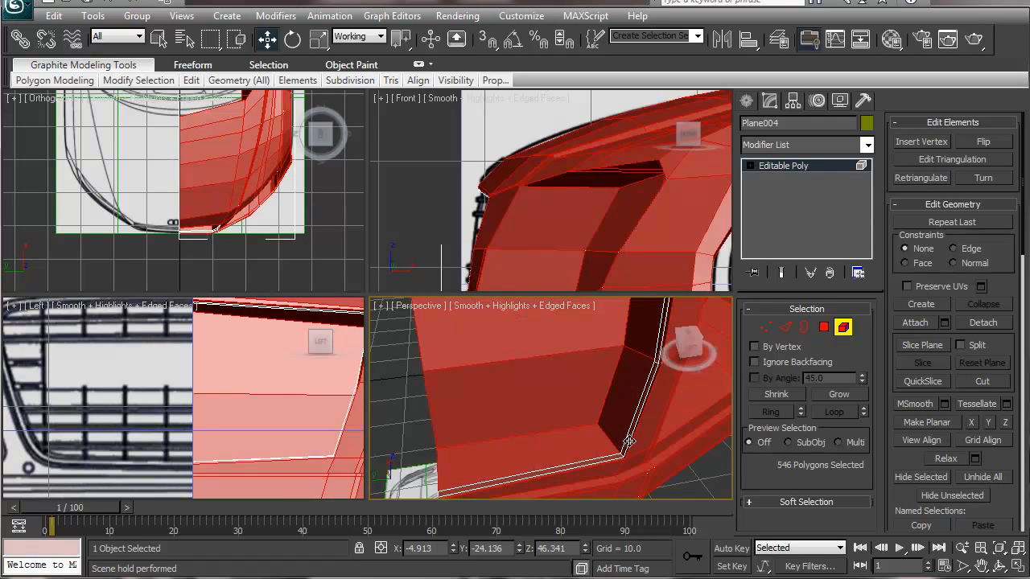
{"action": "key", "text": "ctrl+z"}
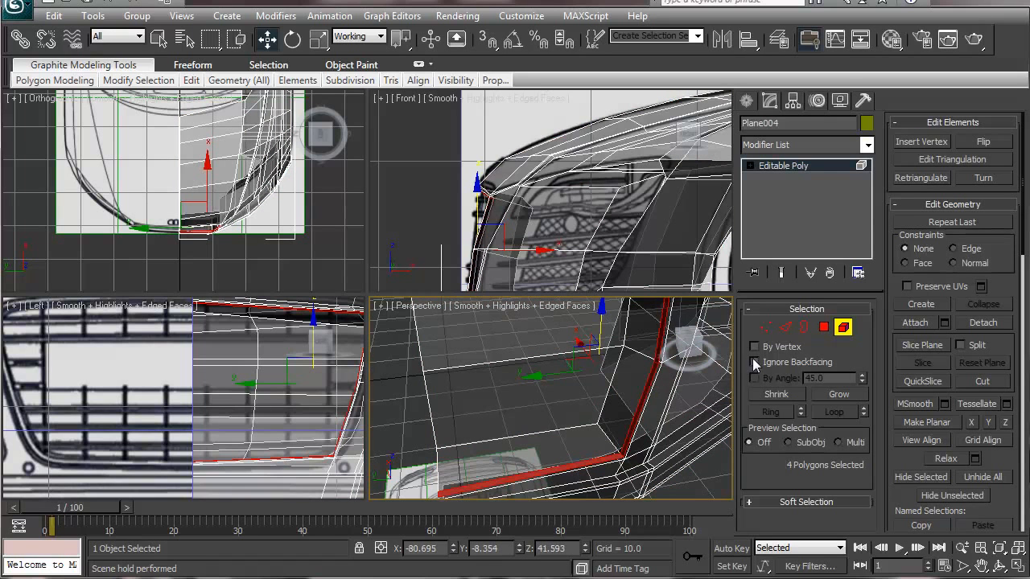
{"action": "left_click", "coordinate": [765, 327], "text": "ctrl"}
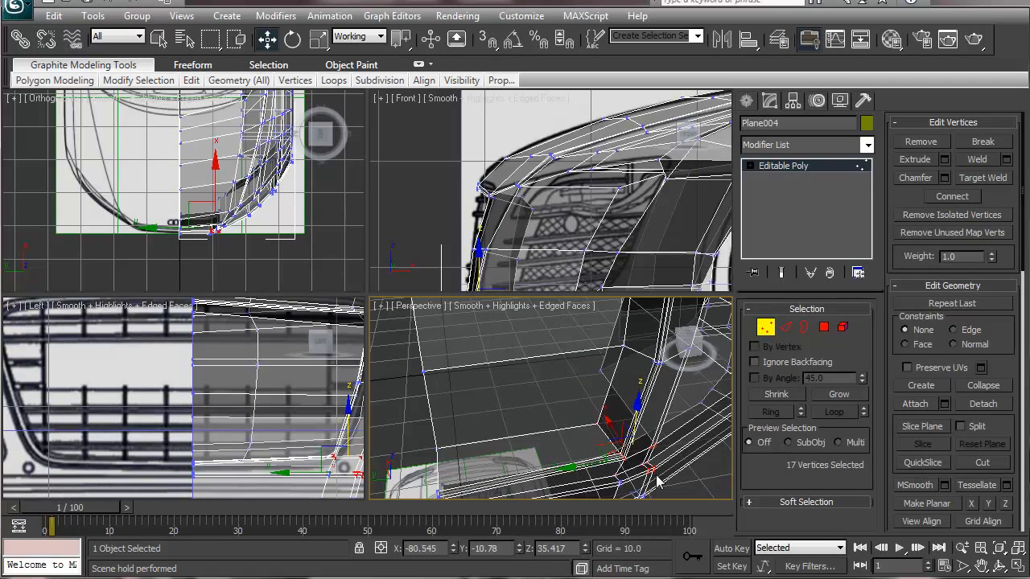
{"action": "left_click", "coordinate": [698, 485]}
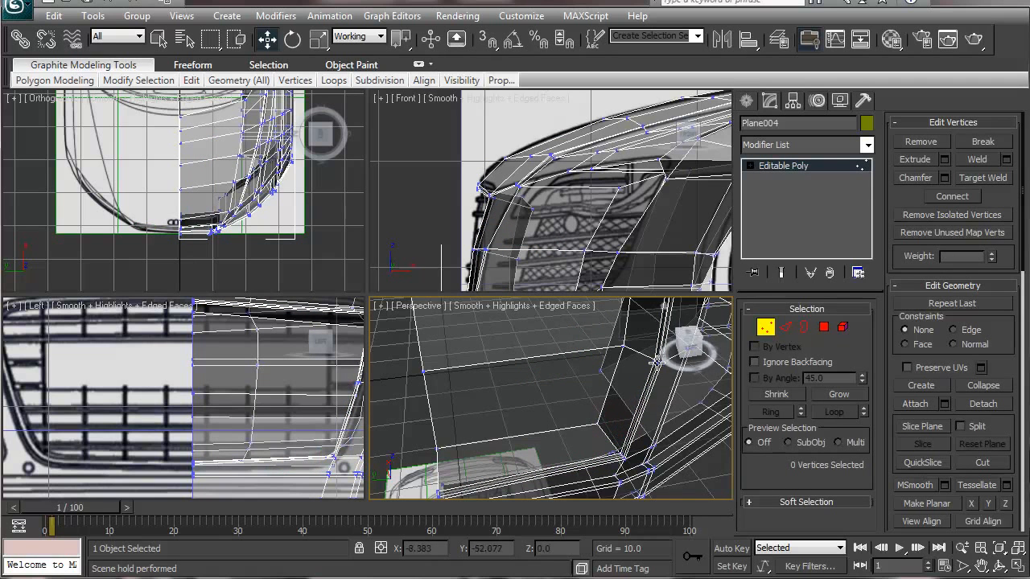
{"action": "left_click", "coordinate": [658, 363]}
{"action": "left_click", "coordinate": [843, 327], "text": "ctrl"}
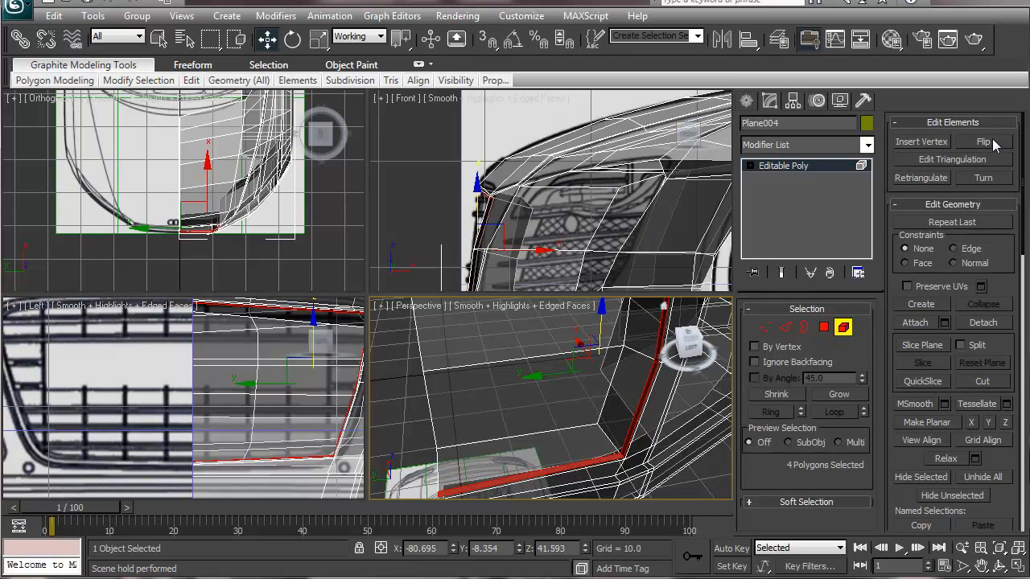
Extrude the grille rim strip's four selected polygons with a height of 0.36.
{"action": "left_click", "coordinate": [824, 326]}
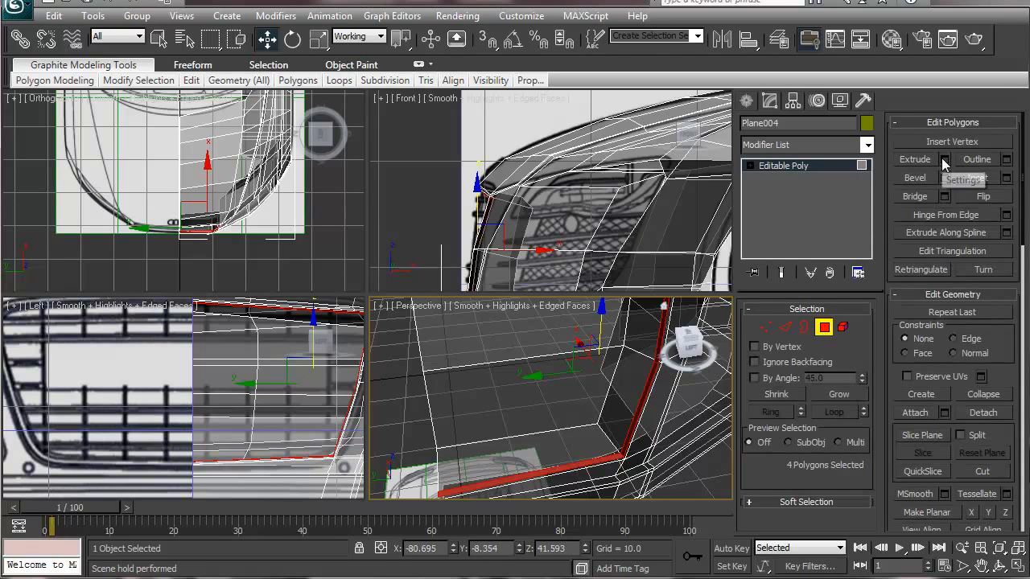
{"action": "left_click", "coordinate": [944, 160]}
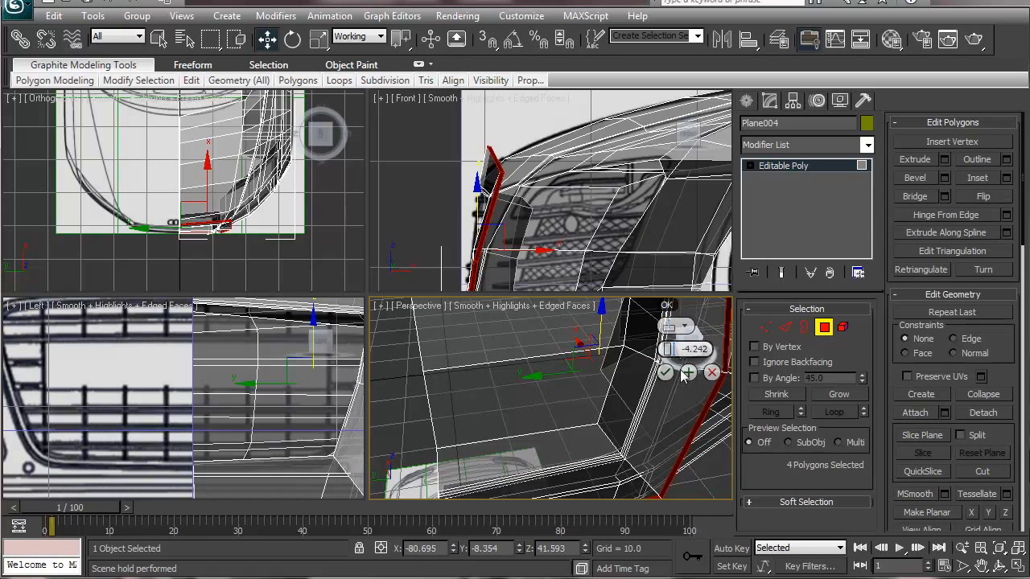
{"action": "left_click", "coordinate": [686, 374]}
{"action": "mouse_move", "coordinate": [658, 349]}
{"action": "left_mouse_down"}
{"action": "mouse_move", "coordinate": [683, 350]}
{"action": "mouse_move", "coordinate": [659, 349]}
{"action": "mouse_move", "coordinate": [674, 355]}
{"action": "left_mouse_up"}
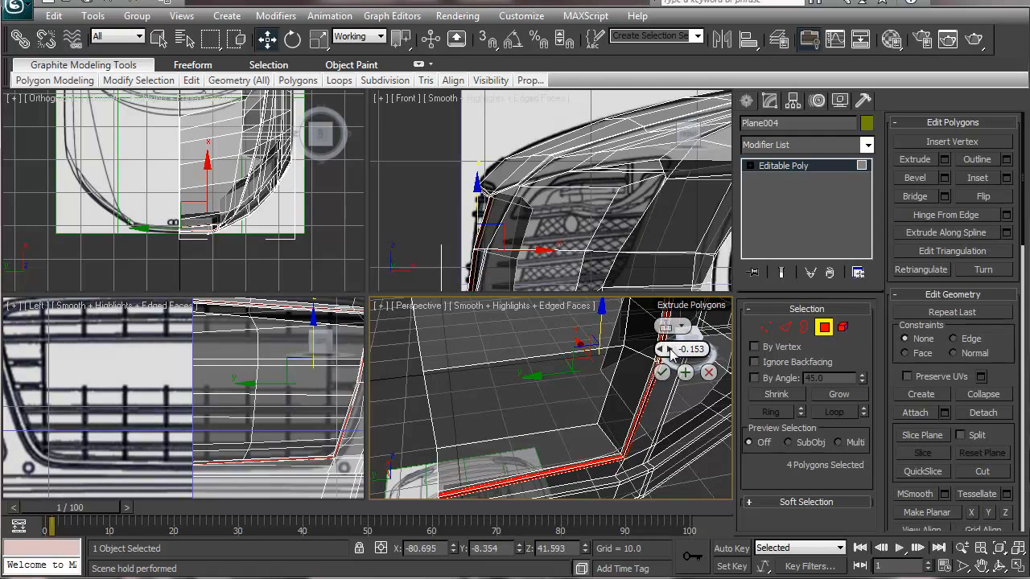
{"action": "left_click_drag", "start_coordinate": [672, 350], "coordinate": [698, 345]}
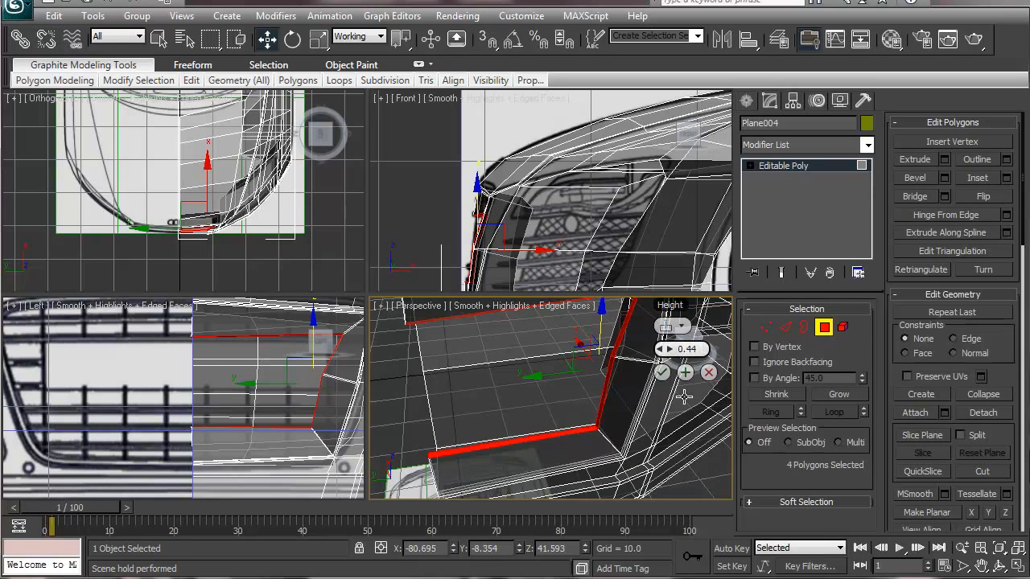
{"action": "left_click", "coordinate": [671, 351]}
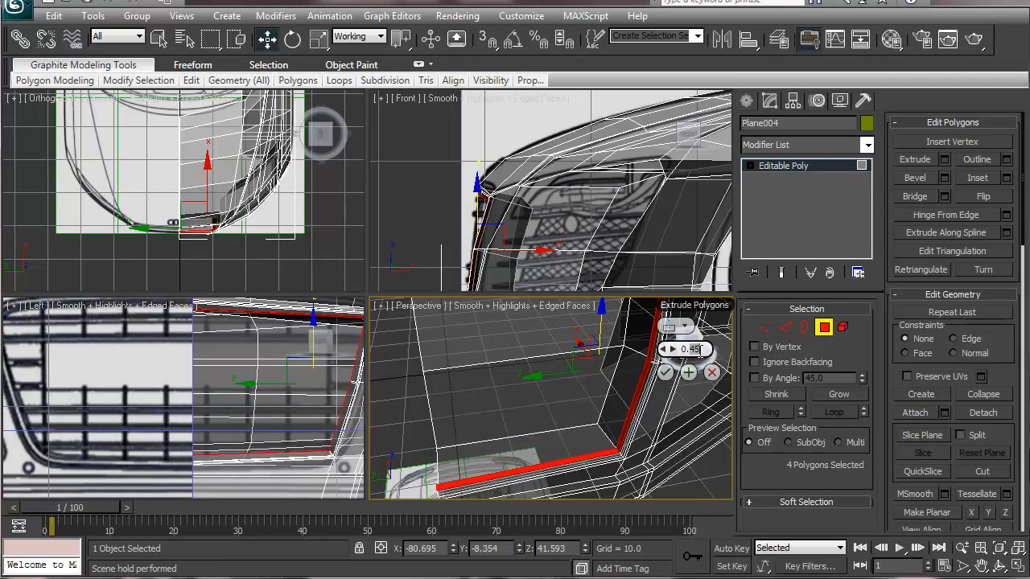
{"action": "type", "text": "1"}
{"action": "key", "text": "Return"}
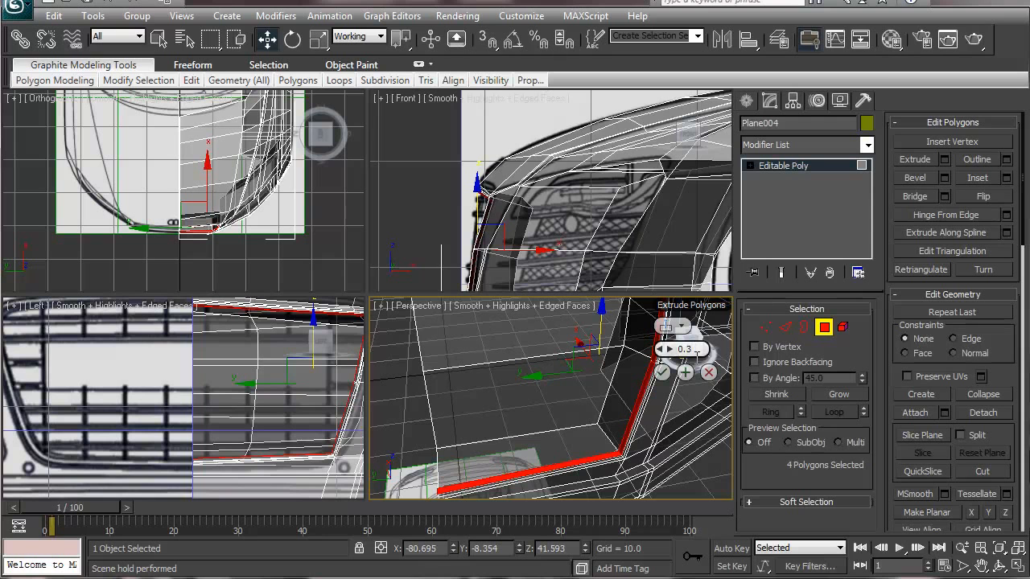
{"action": "left_click", "coordinate": [662, 372]}
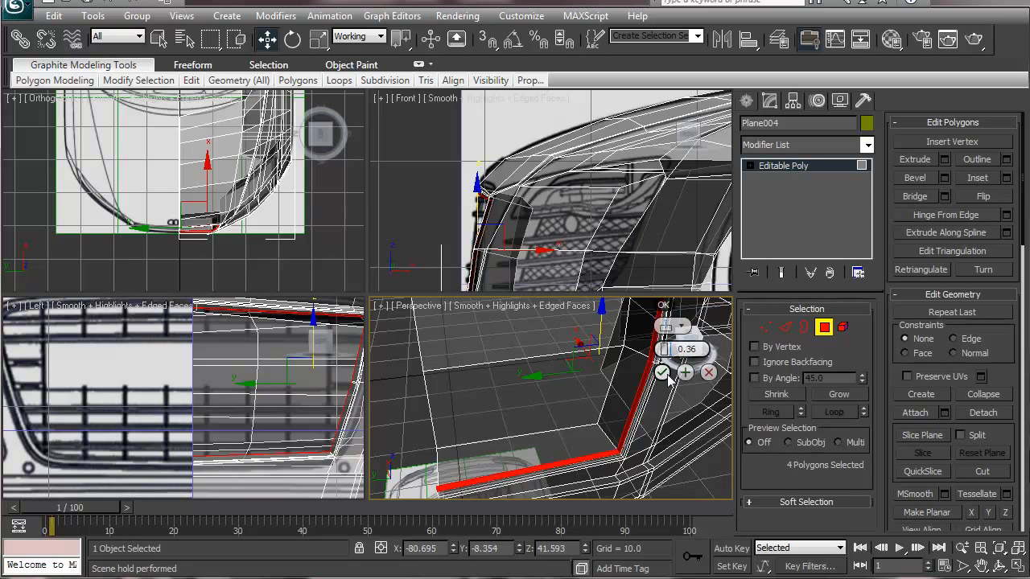
Clear the polygon selection and turn off See-Through display for the car body.
{"action": "left_click", "coordinate": [408, 427]}
{"action": "middle_click_drag", "start_coordinate": [407, 427], "coordinate": [419, 399], "text": "alt"}
{"action": "scroll", "coordinate": [426, 397], "scroll_direction": "up", "scroll_amount": 2}
{"action": "scroll", "coordinate": [427, 398], "scroll_direction": "down", "scroll_amount": 2}
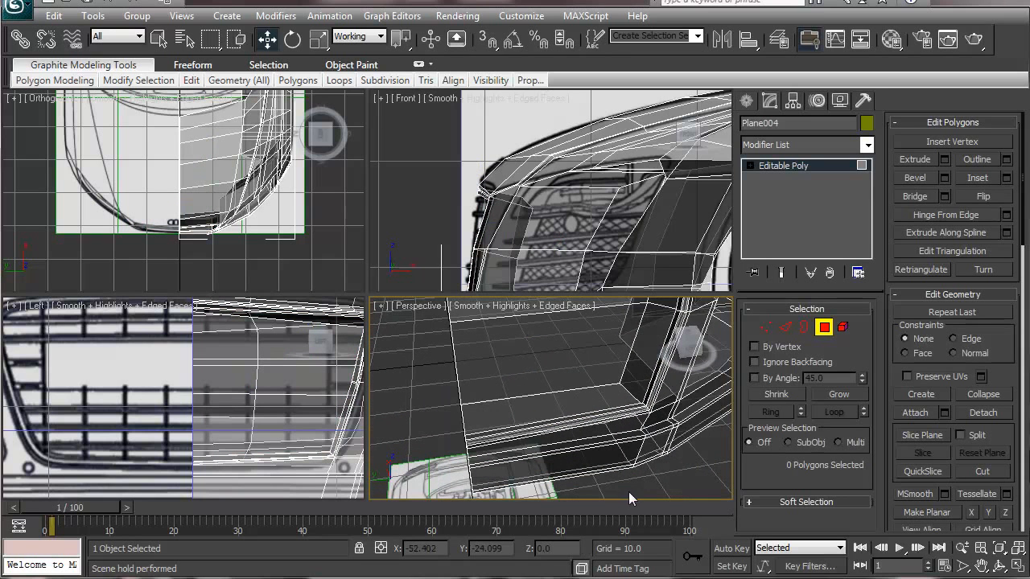
{"action": "left_click", "coordinate": [841, 103]}
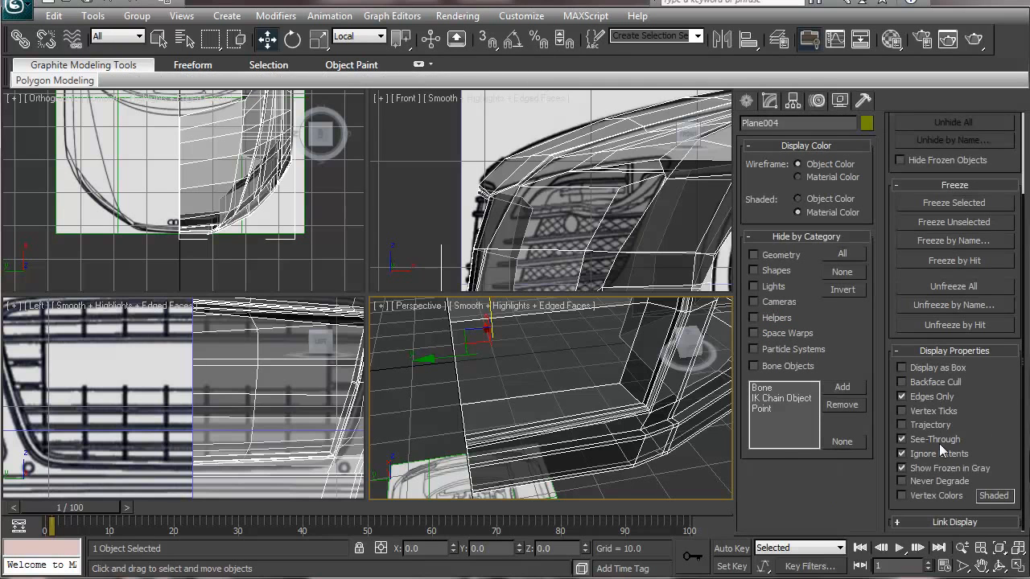
{"action": "left_click", "coordinate": [930, 440]}
{"action": "left_click", "coordinate": [669, 476]}
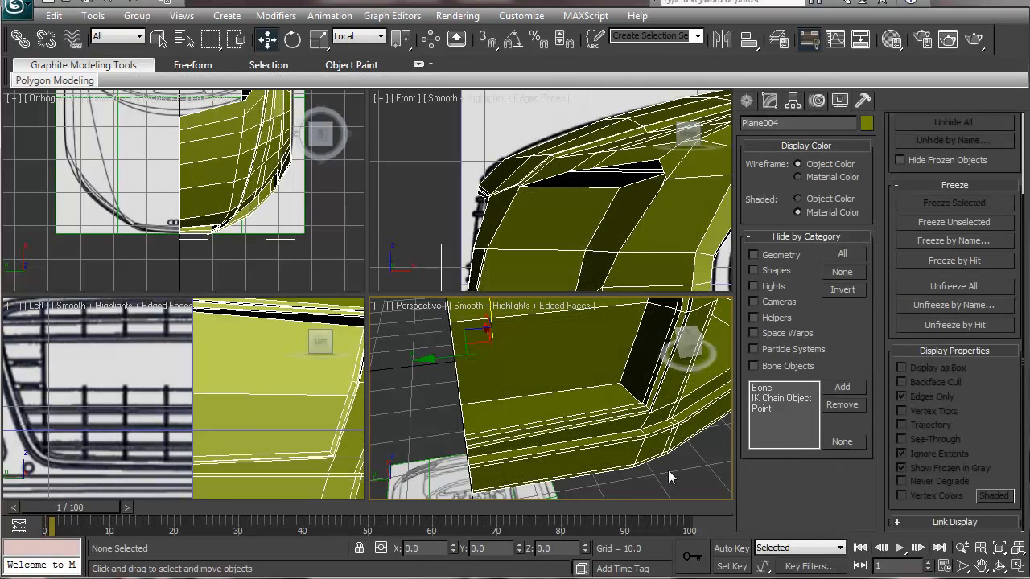
Inspect the shaded grille opening and rim without edged faces, and restore the edge display.
{"action": "left_click", "coordinate": [607, 394]}
{"action": "key", "text": "F4"}
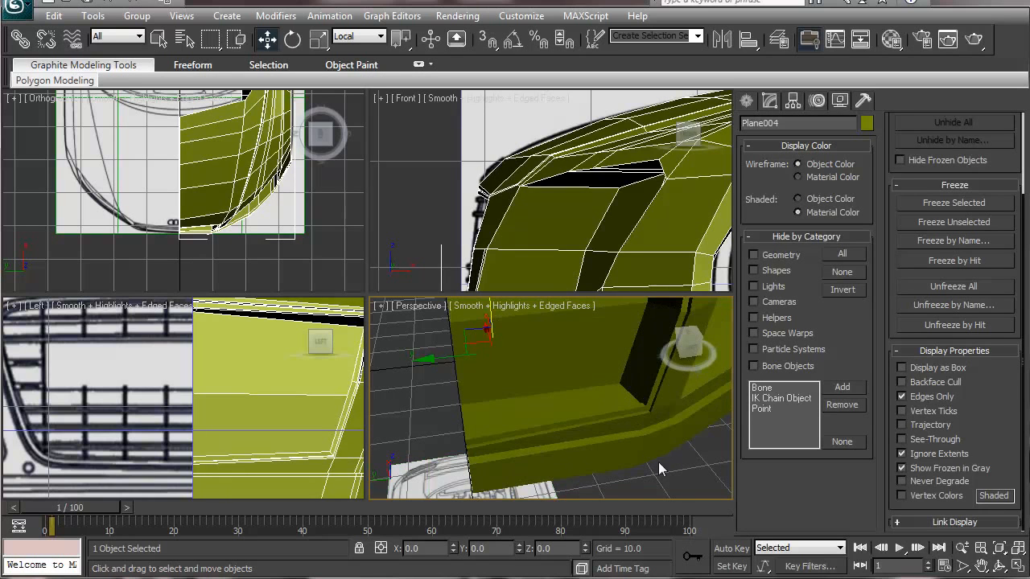
{"action": "left_click", "coordinate": [658, 463]}
{"action": "middle_click_drag", "start_coordinate": [642, 444], "coordinate": [613, 497], "text": "alt"}
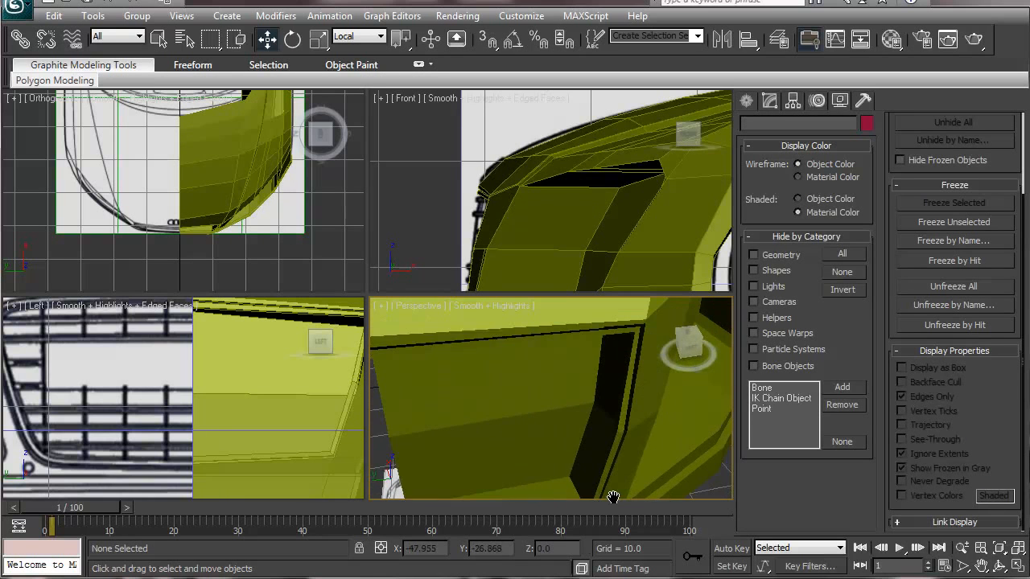
{"action": "left_click", "coordinate": [618, 427]}
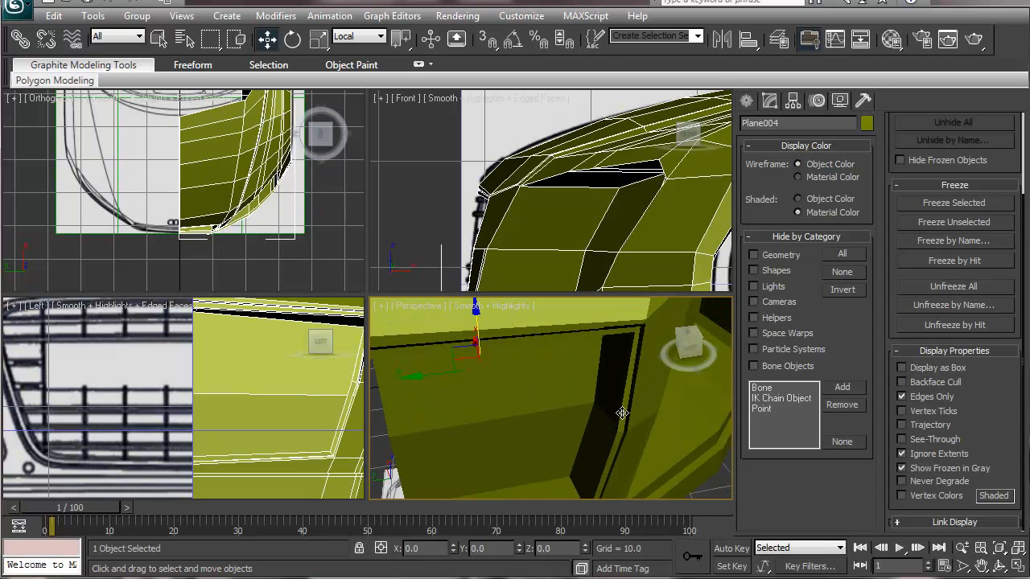
{"action": "key", "text": "F4"}
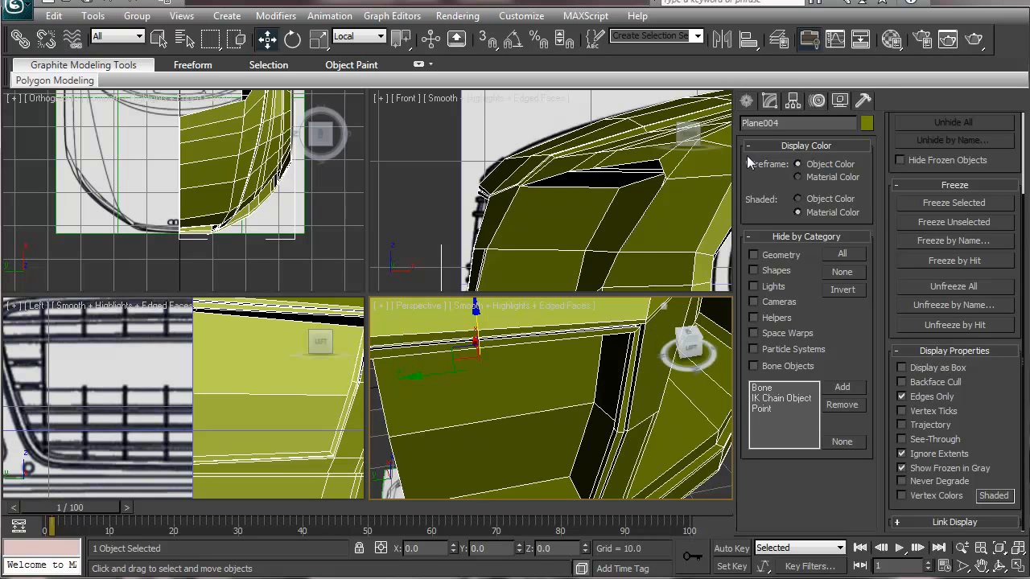
Select the polygon loop running around the extruded grille rim strip.
{"action": "left_click", "coordinate": [770, 100]}
{"action": "left_click", "coordinate": [824, 326]}
{"action": "left_click", "coordinate": [622, 426]}
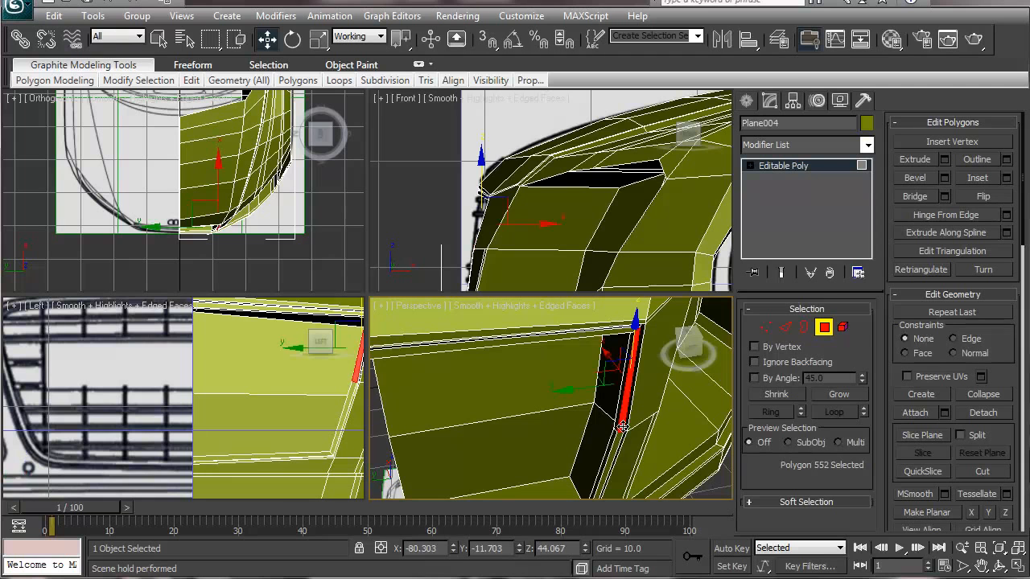
{"action": "left_click", "coordinate": [609, 457], "text": "shift"}
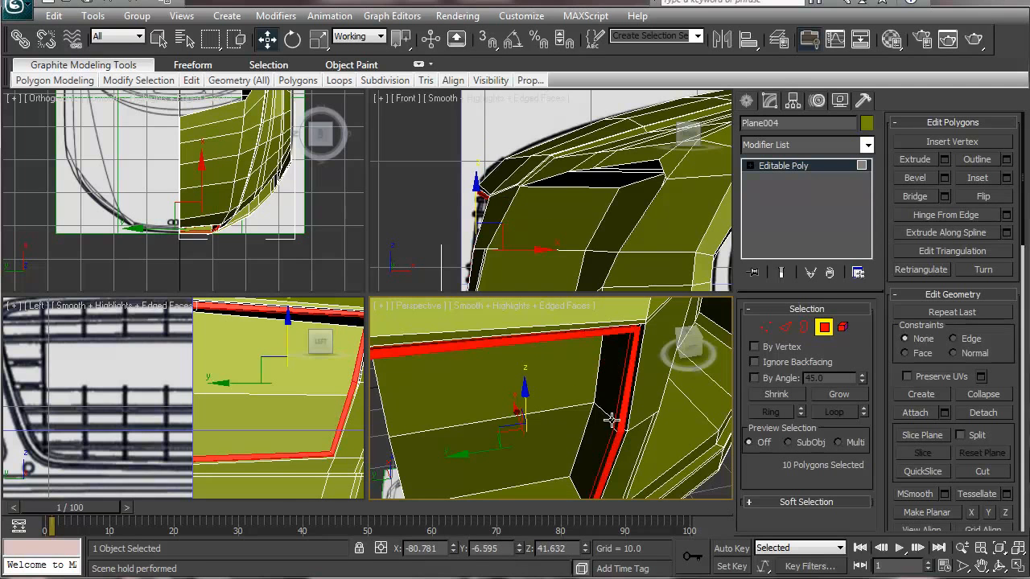
Move the selected rim strip polygons slightly forward along X, to about X -80.857.
{"action": "middle_click_drag", "start_coordinate": [611, 420], "coordinate": [605, 384], "text": "alt"}
{"action": "left_click_drag", "start_coordinate": [527, 337], "coordinate": [524, 336]}
{"action": "key", "text": "ctrl+z"}
{"action": "middle_click_drag", "start_coordinate": [485, 369], "coordinate": [587, 346], "text": "alt"}
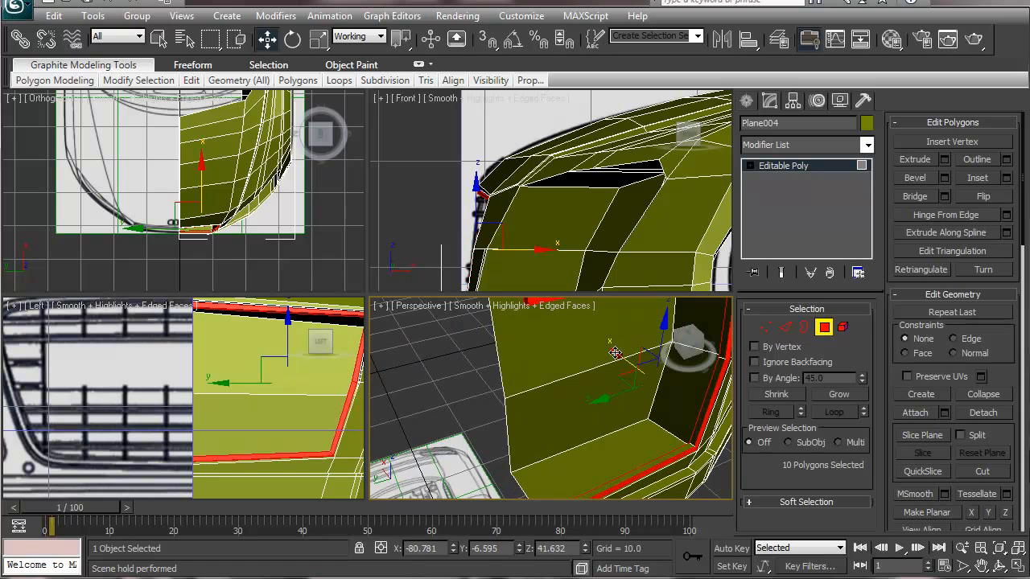
{"action": "left_click_drag", "start_coordinate": [615, 352], "coordinate": [618, 364]}
{"action": "middle_click_drag", "start_coordinate": [640, 431], "coordinate": [607, 401], "text": "alt"}
{"action": "middle_click_drag", "start_coordinate": [528, 441], "coordinate": [564, 362]}
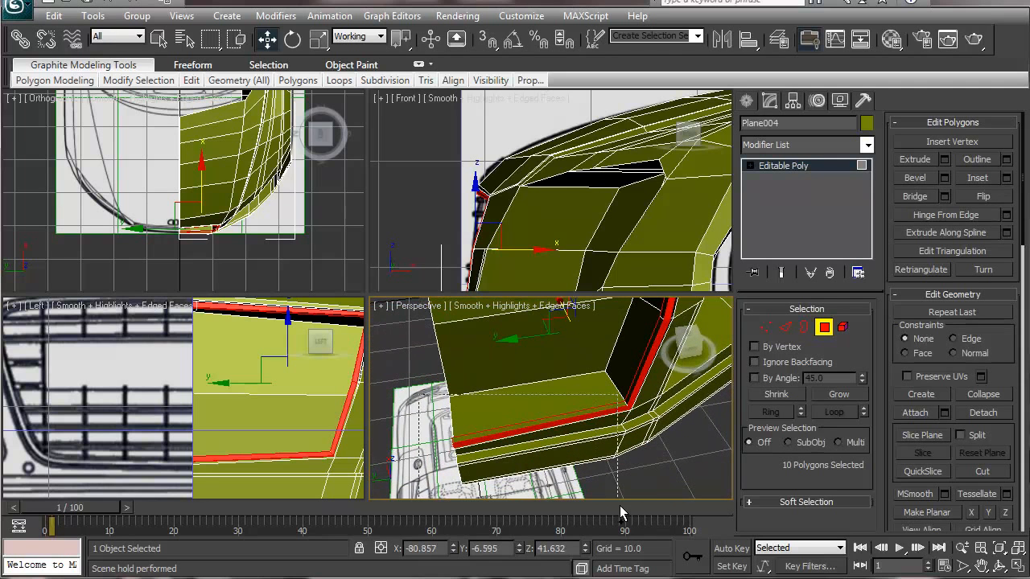
Deselect the rim strip's lower polygons and move the remaining upper five slightly forward along X, to about X -80.27.
{"action": "key", "text": "F2"}
{"action": "key", "text": "F2"}
{"action": "left_click_drag", "start_coordinate": [495, 405], "coordinate": [398, 390], "text": "alt"}
{"action": "middle_click_drag", "start_coordinate": [549, 406], "coordinate": [555, 458]}
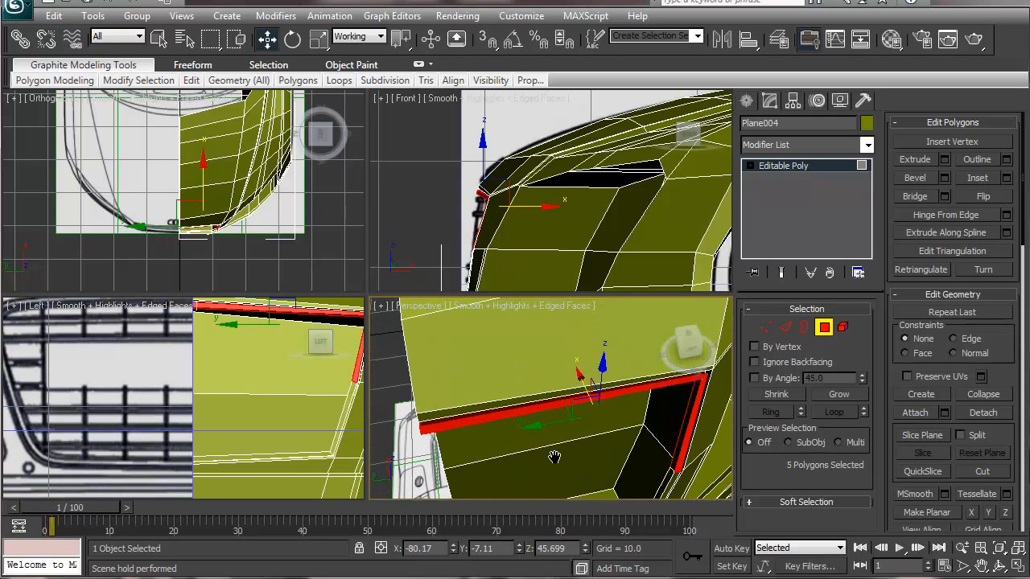
{"action": "left_click_drag", "start_coordinate": [582, 377], "coordinate": [579, 378]}
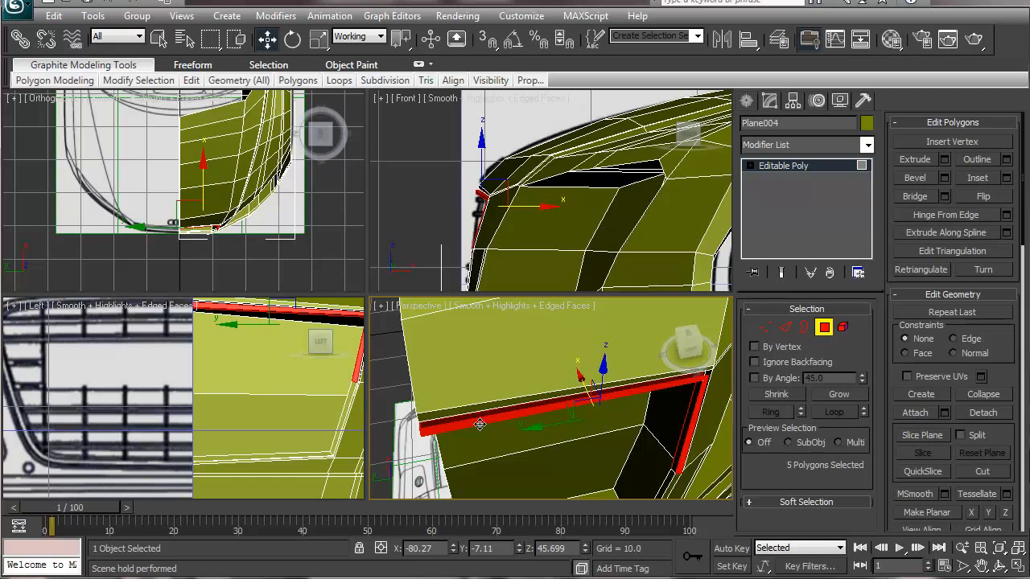
Reselect the rim strip's polygon loop and examine how its upper corner fits into the grille opening.
{"action": "left_click", "coordinate": [383, 371]}
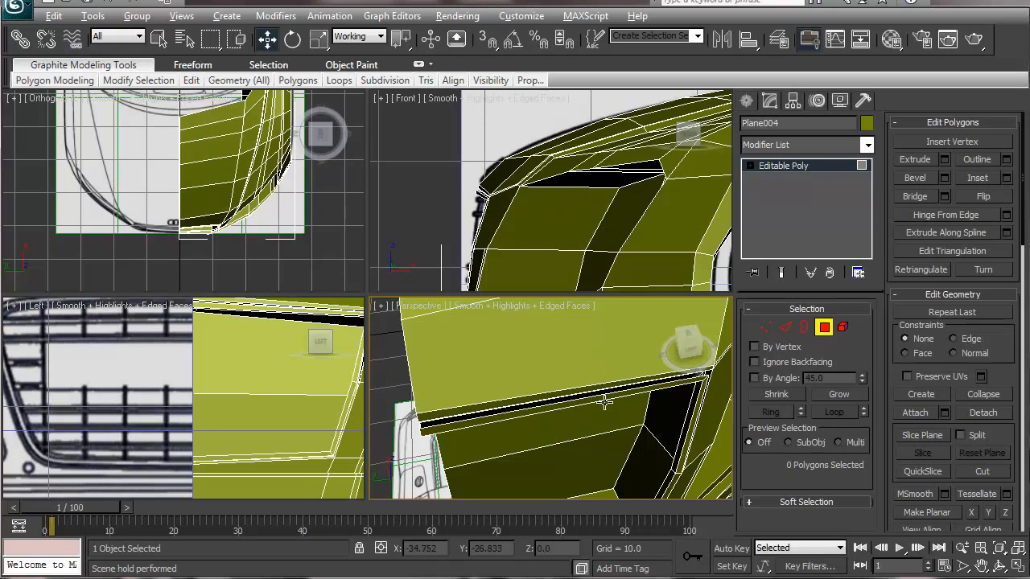
{"action": "left_click", "coordinate": [678, 386]}
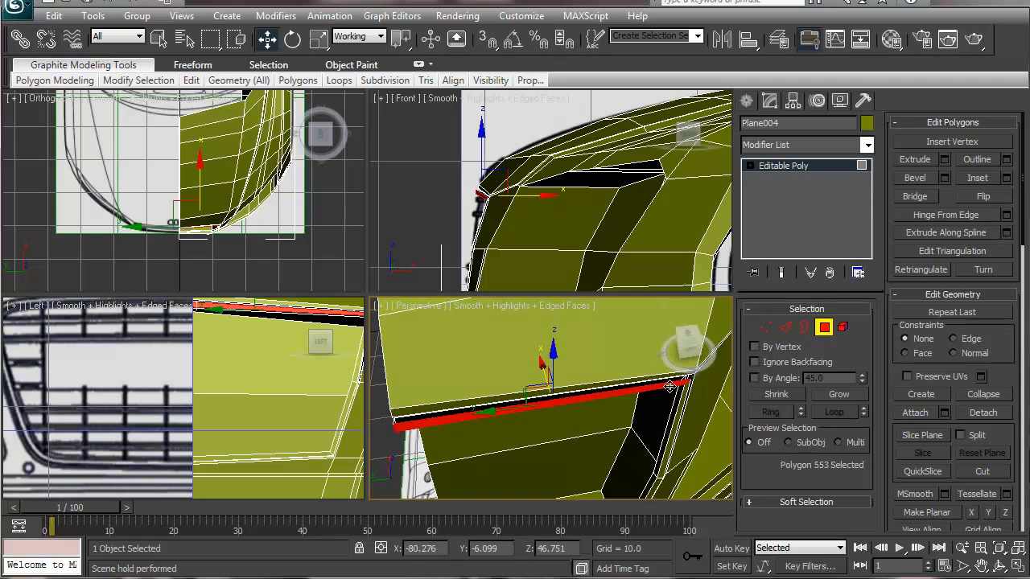
{"action": "left_click", "coordinate": [672, 434], "text": "shift"}
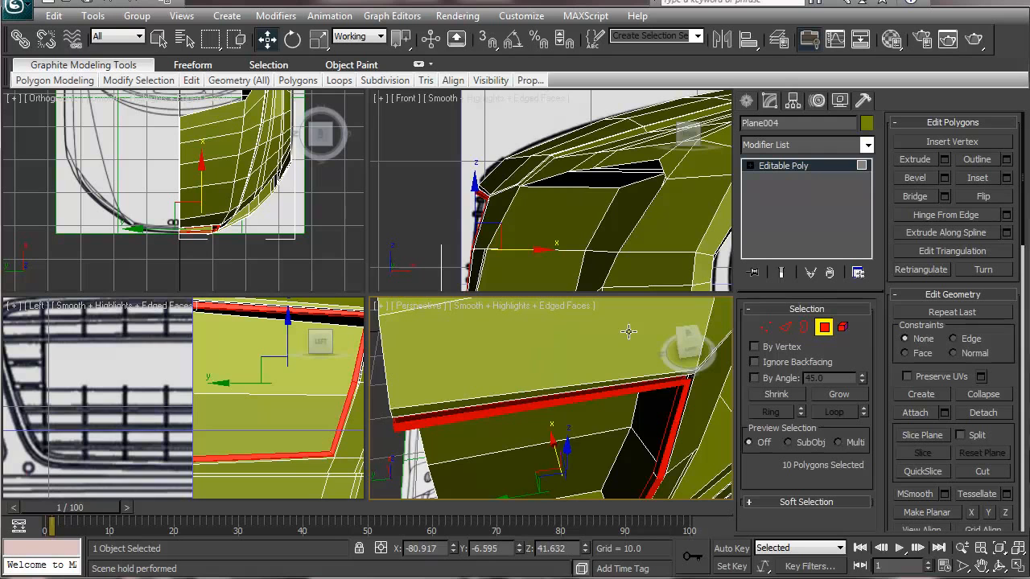
{"action": "middle_click_drag", "start_coordinate": [635, 412], "coordinate": [607, 411], "text": "alt"}
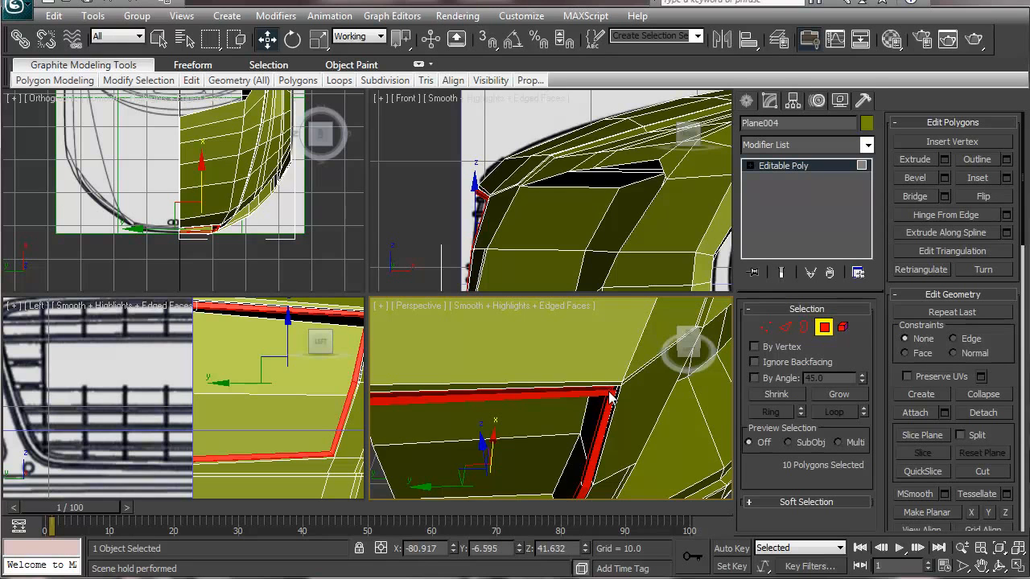
{"action": "key", "text": "alt"}
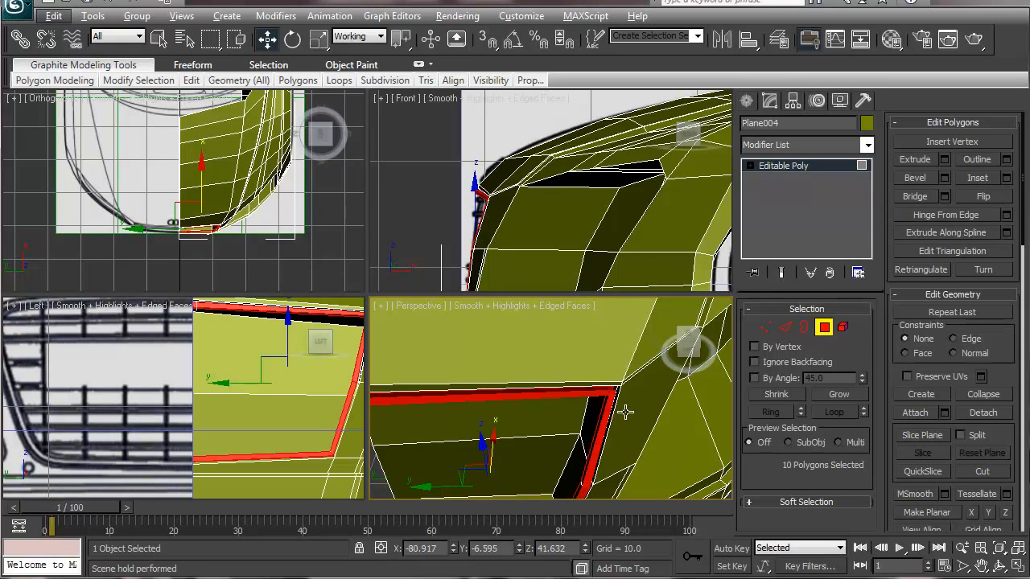
{"action": "key", "text": "alt"}
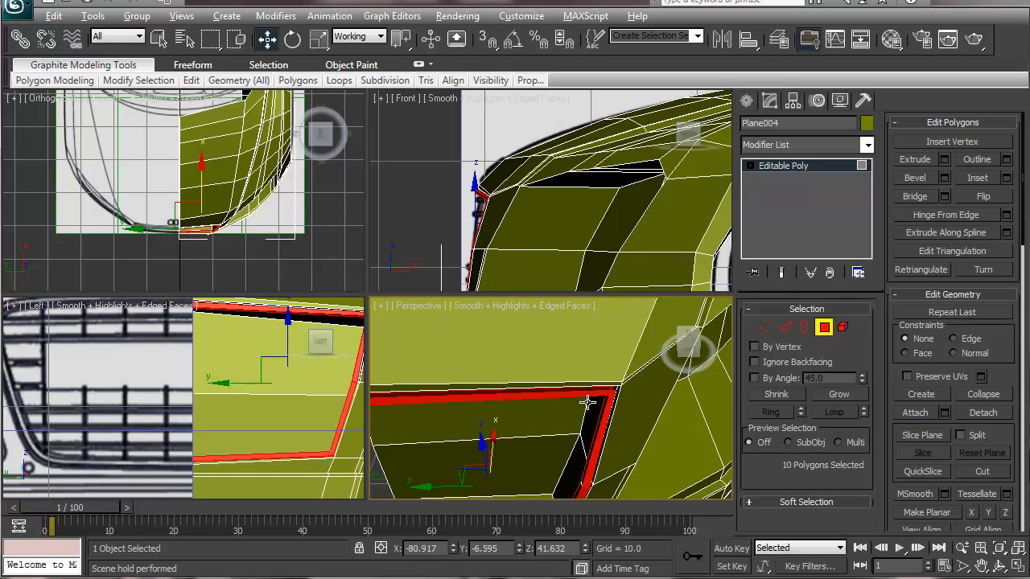
{"action": "middle_click_drag", "start_coordinate": [588, 402], "coordinate": [587, 402], "text": "alt"}
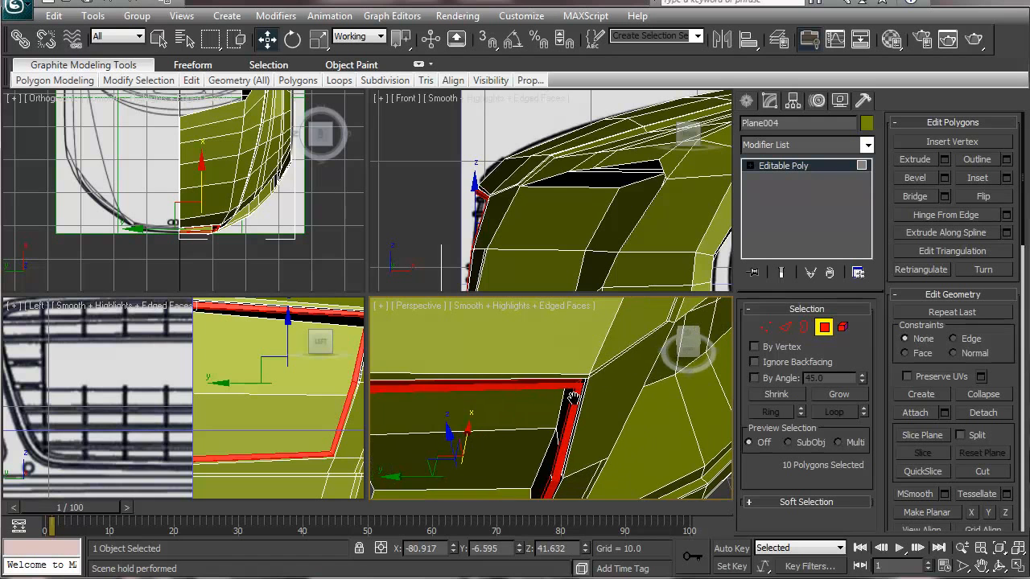
{"action": "scroll", "coordinate": [554, 378], "scroll_direction": "down", "scroll_amount": 4}
{"action": "scroll", "coordinate": [553, 372], "scroll_direction": "up", "scroll_amount": 6}
{"action": "middle_click_drag", "start_coordinate": [554, 373], "coordinate": [552, 403]}
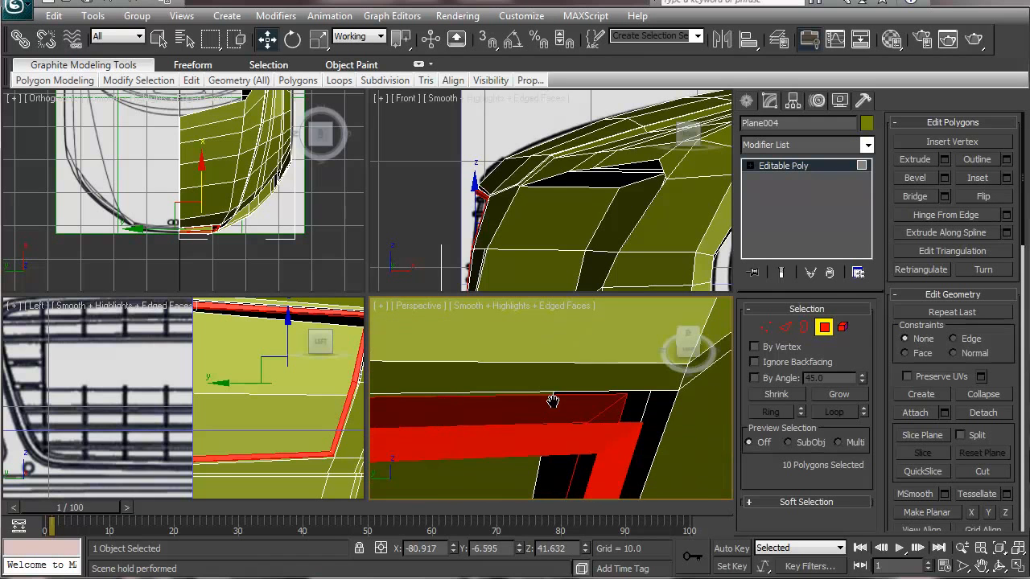
Select the edge loop around the front face of the grille rim strip.
{"action": "left_click", "coordinate": [618, 424]}
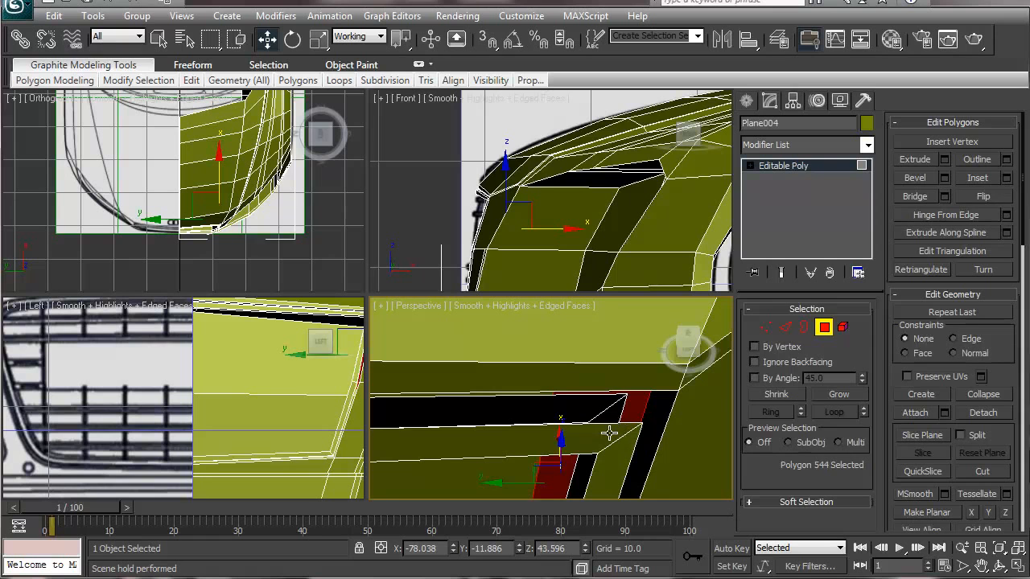
{"action": "left_click", "coordinate": [788, 327]}
{"action": "left_click", "coordinate": [552, 423]}
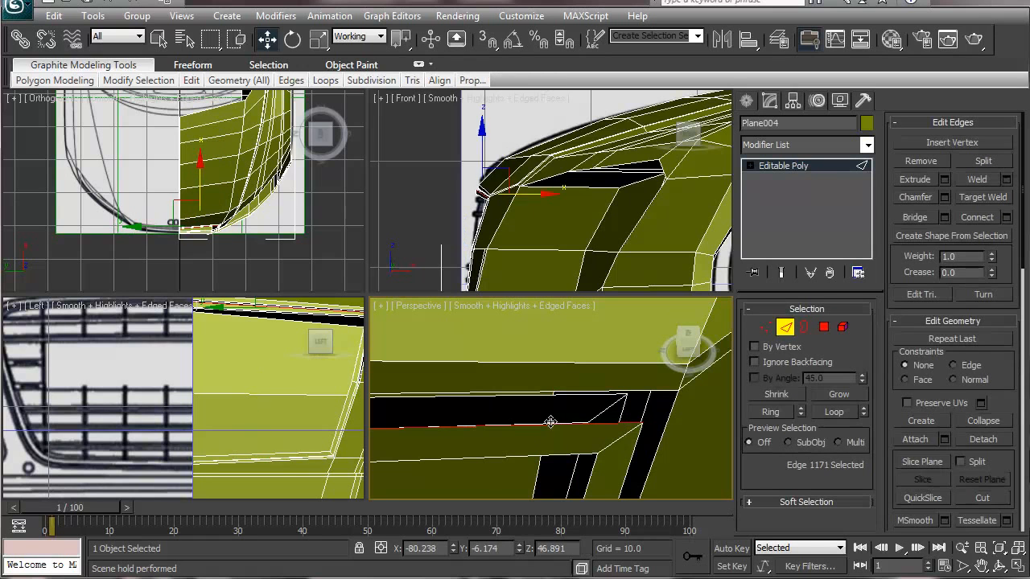
{"action": "left_click", "coordinate": [582, 396]}
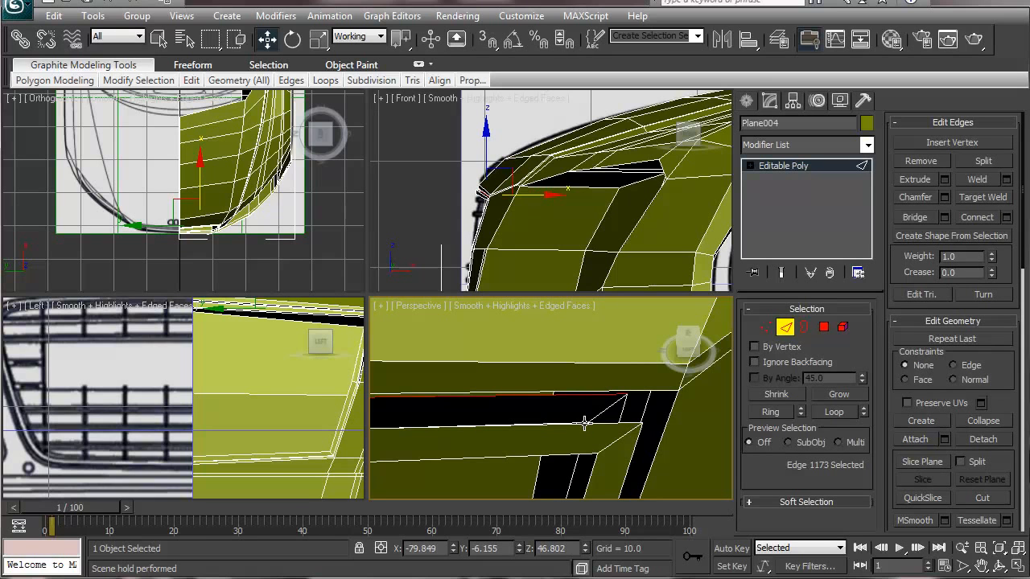
{"action": "double_click", "coordinate": [585, 427]}
{"action": "middle_click_drag", "start_coordinate": [539, 440], "coordinate": [678, 426]}
{"action": "scroll", "coordinate": [667, 428], "scroll_direction": "down", "scroll_amount": 4}
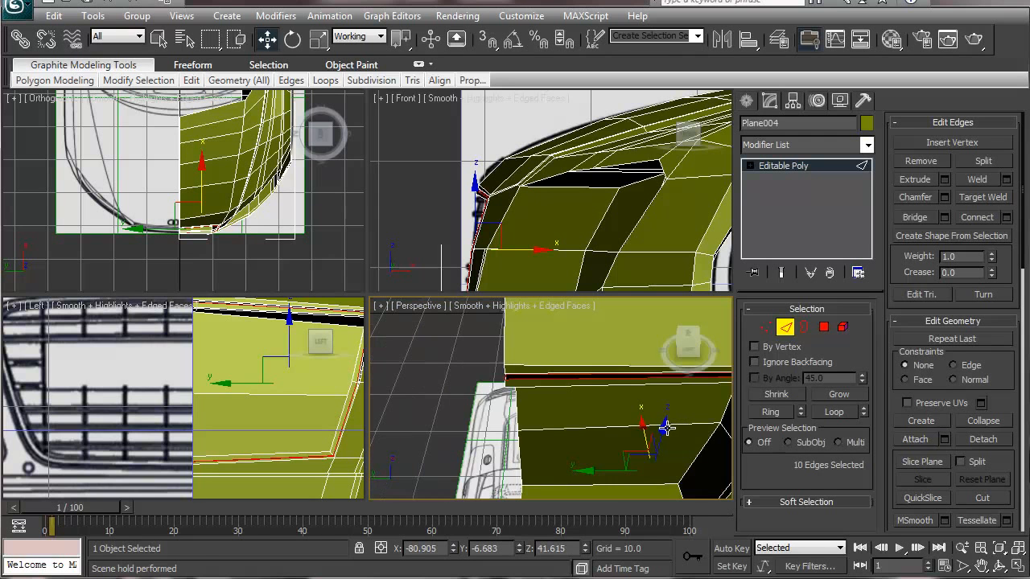
Try to bridge the selected edge loop of the grille rim strip.
{"action": "middle_click_drag", "start_coordinate": [540, 427], "coordinate": [537, 508], "text": "alt"}
{"action": "middle_click_drag", "start_coordinate": [535, 435], "coordinate": [515, 459], "text": "alt"}
{"action": "middle_click_drag", "start_coordinate": [514, 410], "coordinate": [466, 416], "text": "alt"}
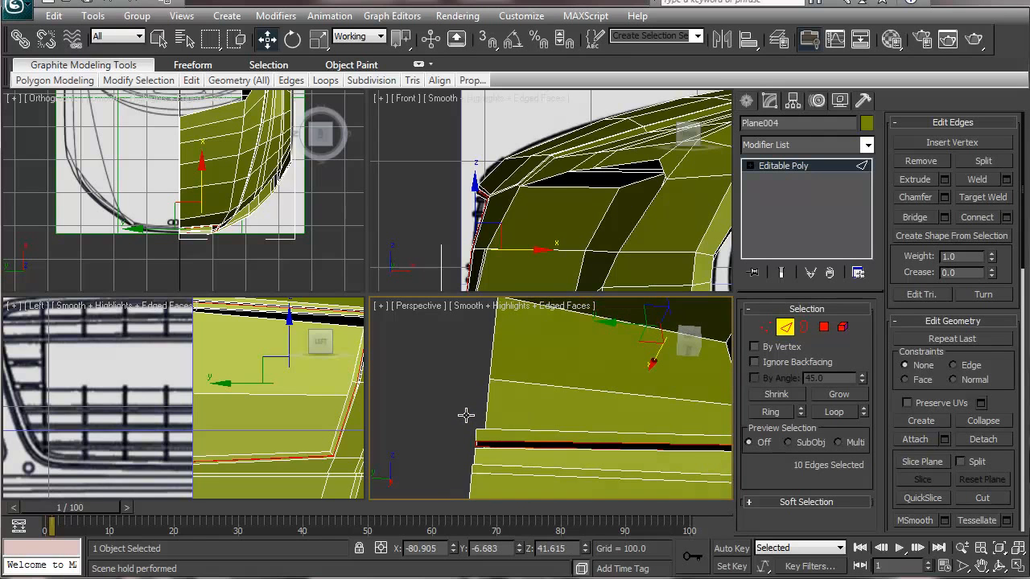
{"action": "left_click", "coordinate": [945, 216]}
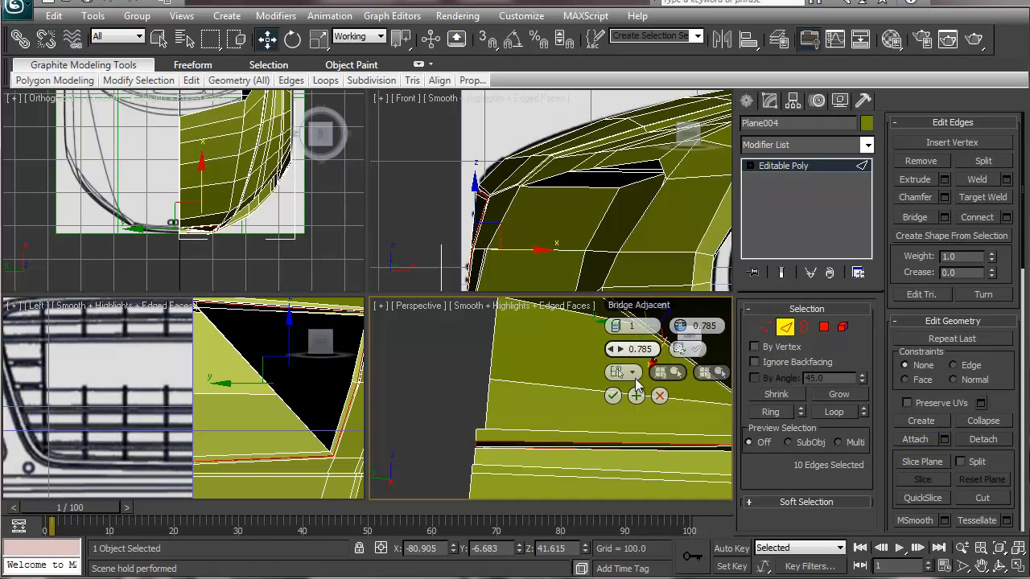
{"action": "left_click", "coordinate": [660, 397]}
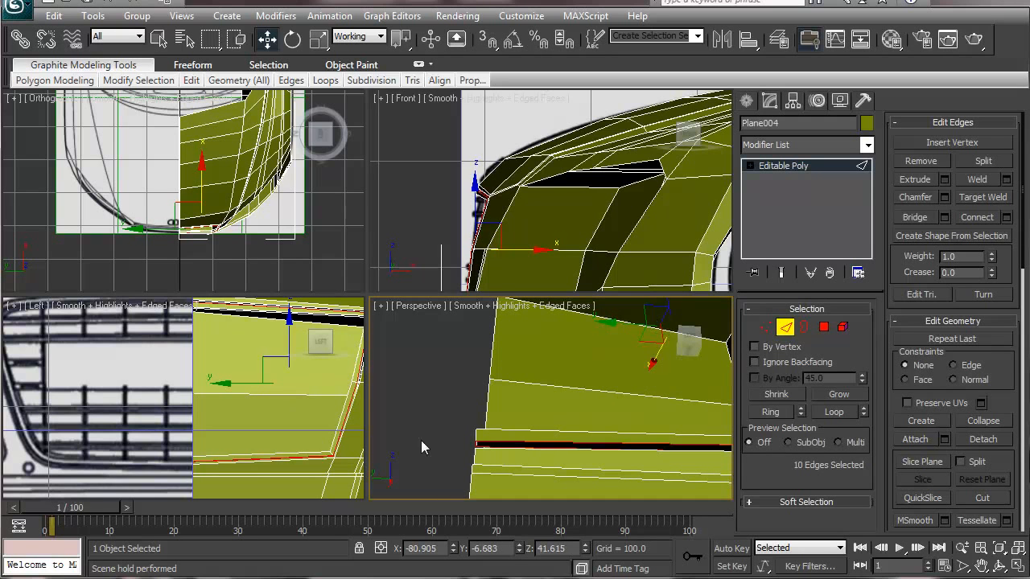
Select the edge loop around the front of the grille rim strip, leaving out the short edge at its open centre end.
{"action": "left_click", "coordinate": [491, 441]}
{"action": "middle_click_drag", "start_coordinate": [567, 441], "coordinate": [461, 447], "text": "alt"}
{"action": "left_click", "coordinate": [455, 436]}
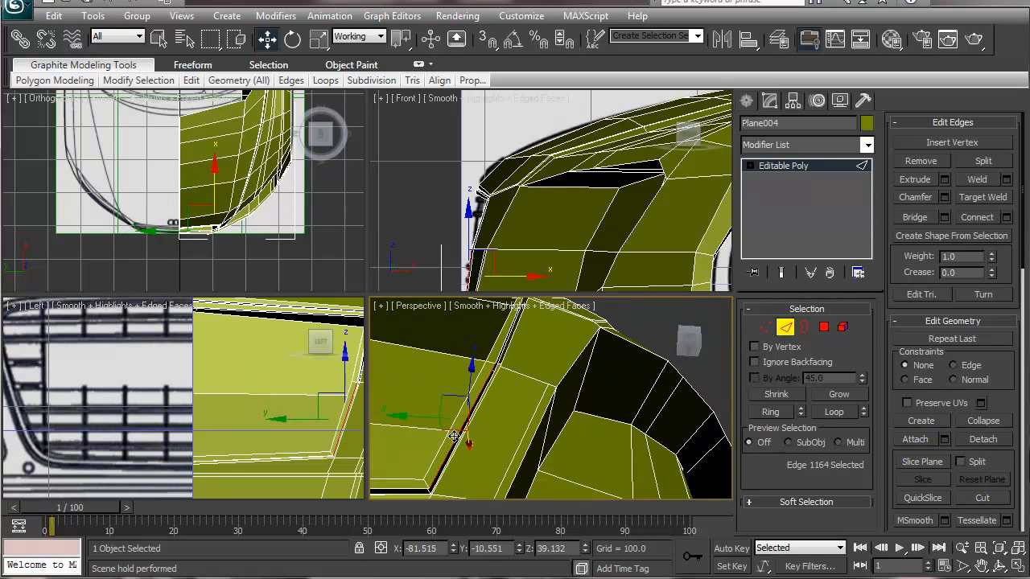
{"action": "double_click", "coordinate": [416, 488]}
{"action": "middle_click_drag", "start_coordinate": [439, 443], "coordinate": [602, 446]}
{"action": "scroll", "coordinate": [603, 423], "scroll_direction": "up", "scroll_amount": 2}
{"action": "middle_click_drag", "start_coordinate": [662, 486], "coordinate": [637, 467], "text": "alt"}
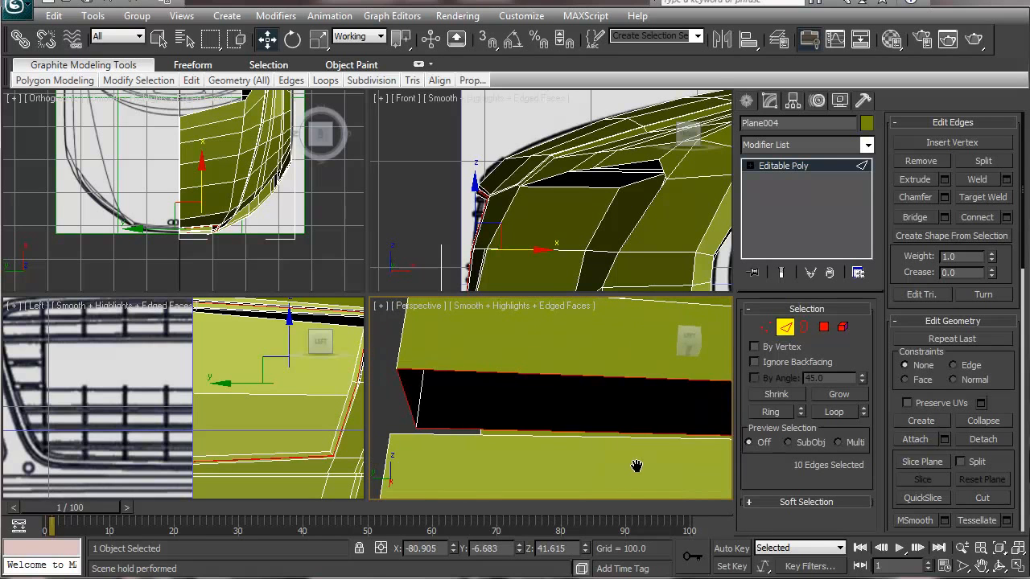
{"action": "left_click", "coordinate": [407, 395], "text": "alt"}
{"action": "middle_click_drag", "start_coordinate": [429, 368], "coordinate": [468, 454], "text": "alt"}
{"action": "middle_click_drag", "start_coordinate": [504, 384], "coordinate": [547, 432], "text": "alt"}
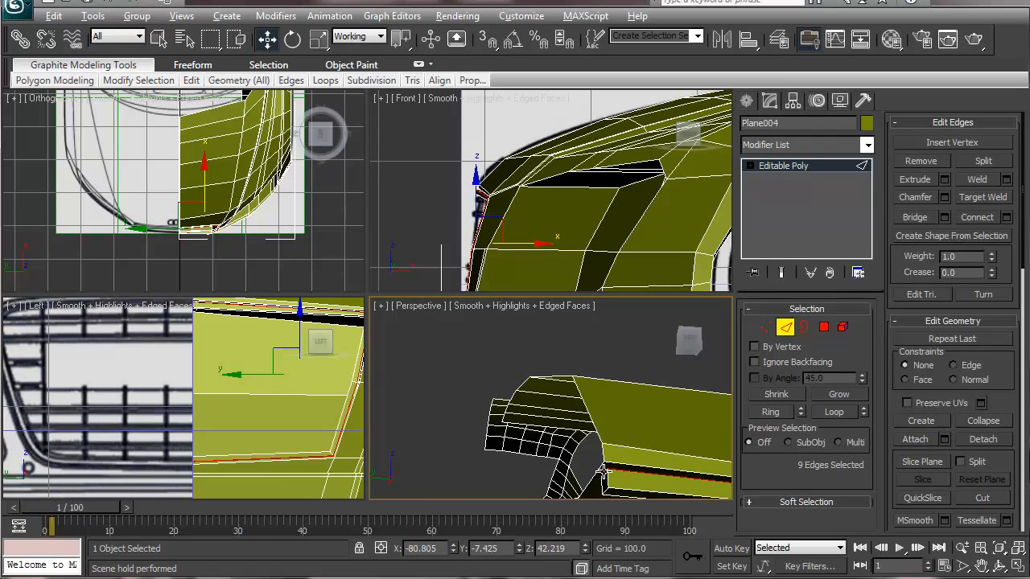
{"action": "middle_click_drag", "start_coordinate": [598, 483], "coordinate": [572, 407]}
{"action": "left_click", "coordinate": [584, 385], "text": "ctrl"}
{"action": "left_click", "coordinate": [579, 410], "text": "alt"}
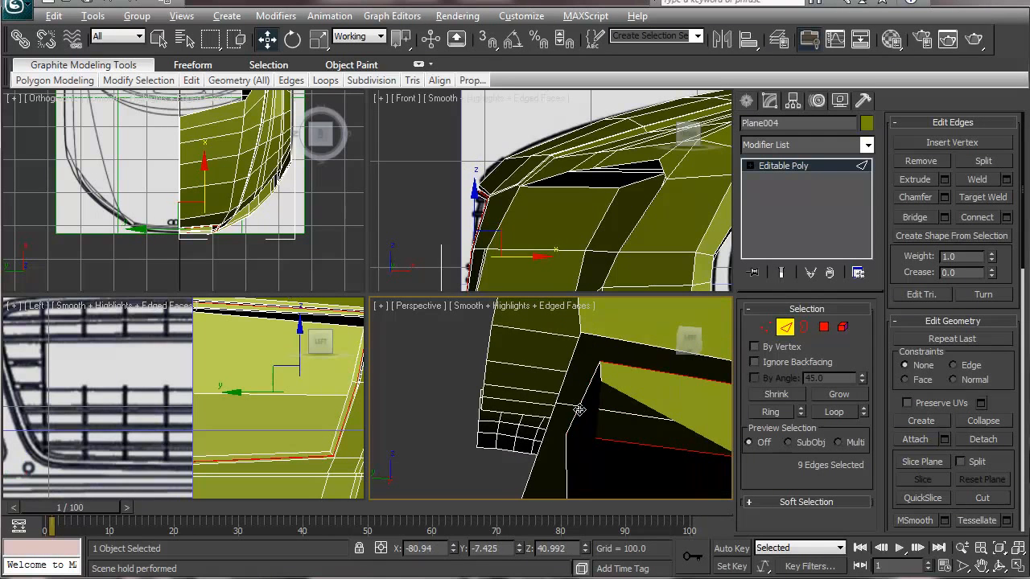
{"action": "key", "text": "shift+z"}
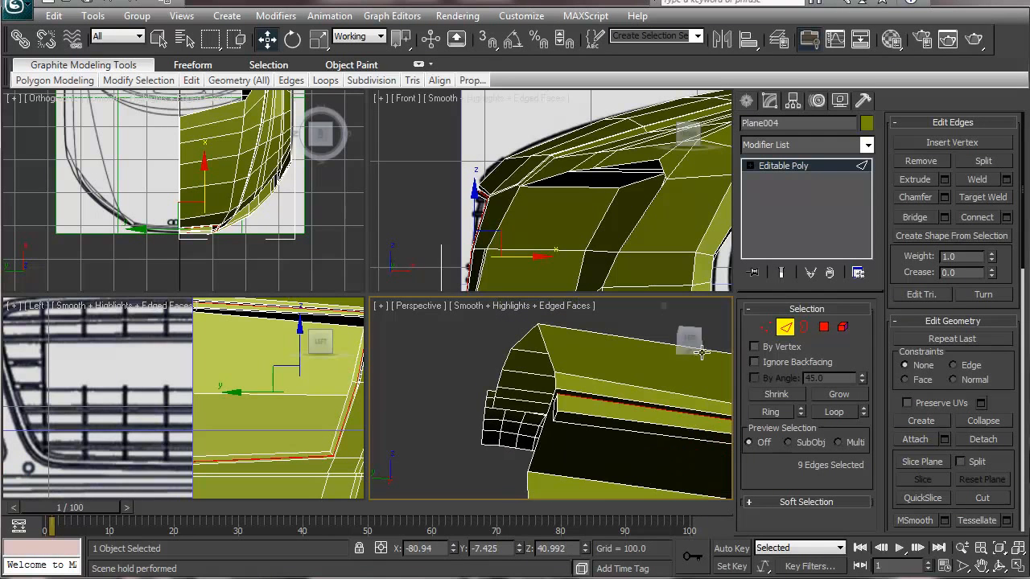
Try to bridge the selected rim strip edges with the Use Specific Edges option.
{"action": "left_click", "coordinate": [945, 217]}
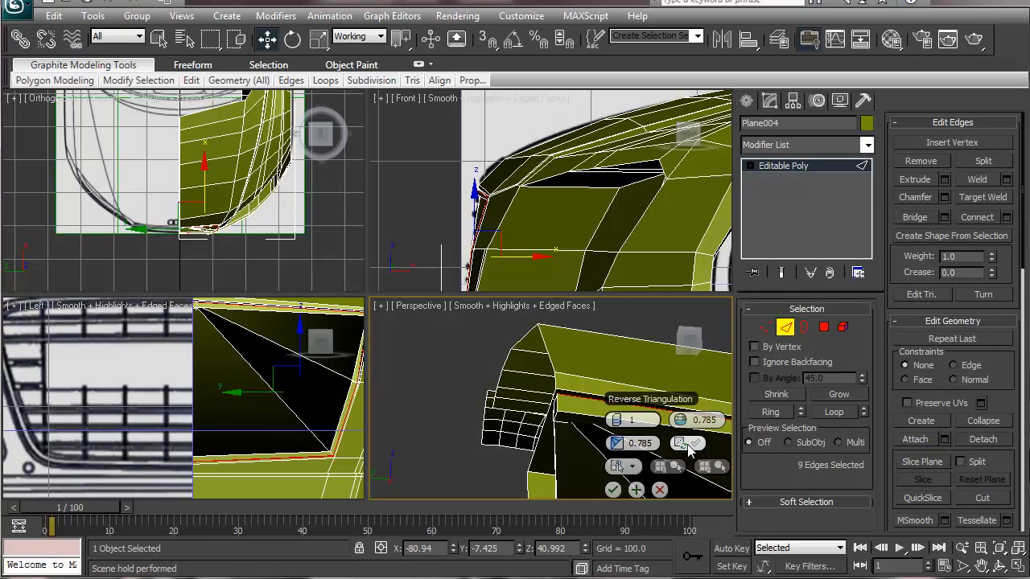
{"action": "left_click", "coordinate": [631, 467]}
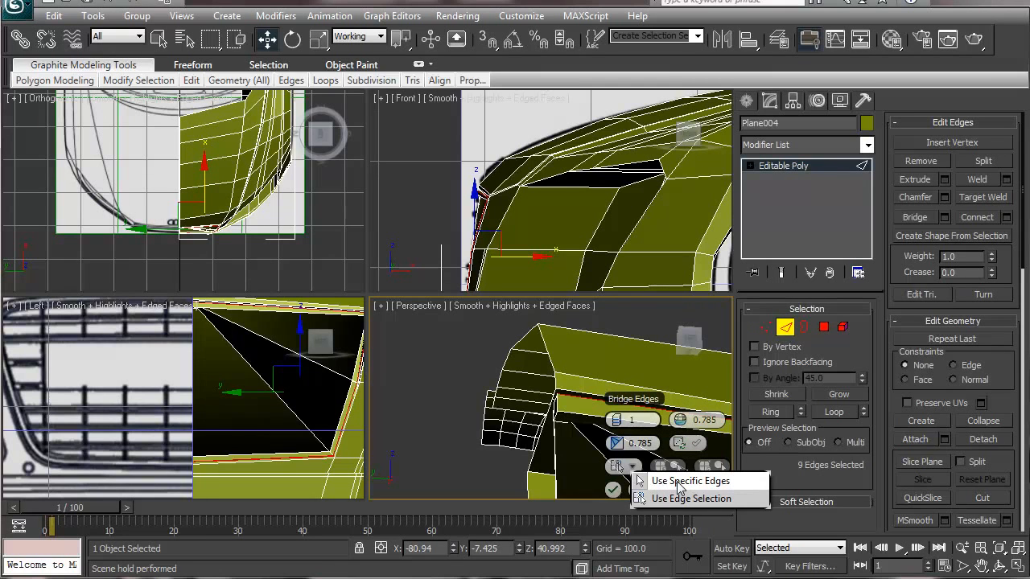
{"action": "left_click", "coordinate": [678, 482]}
{"action": "left_click", "coordinate": [612, 490]}
Bridge the two long edges along the open gap on the upper section of the grille rim strip.
{"action": "middle_click_drag", "start_coordinate": [551, 407], "coordinate": [488, 304]}
{"action": "scroll", "coordinate": [569, 316], "scroll_direction": "down", "scroll_amount": 3}
{"action": "mouse_move", "coordinate": [515, 406]}
{"action": "middle_mouse_down", "text": "alt"}
{"action": "mouse_move", "coordinate": [526, 410]}
{"action": "mouse_move", "coordinate": [502, 405]}
{"action": "middle_mouse_up", "text": "alt"}
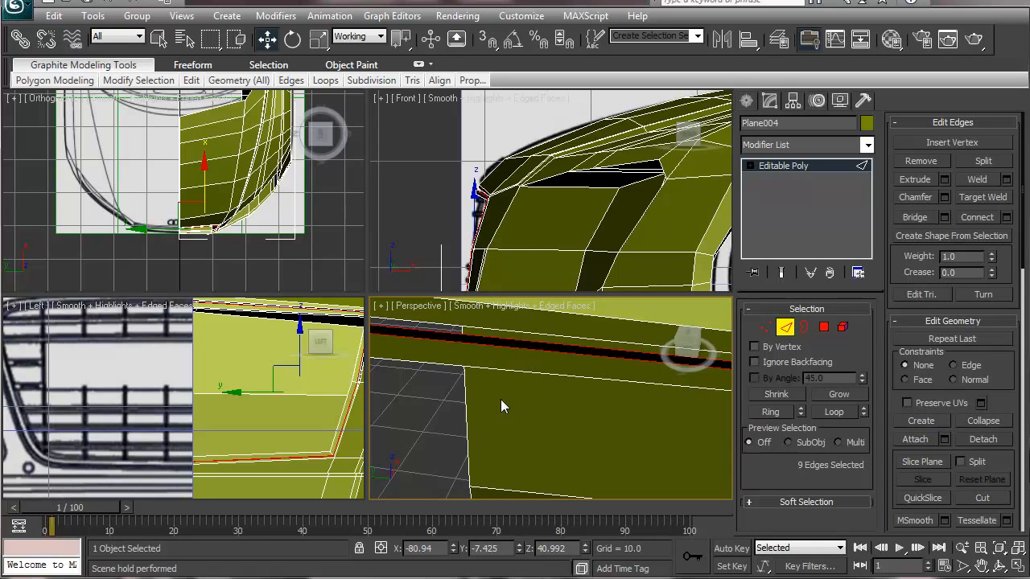
{"action": "left_click", "coordinate": [508, 346]}
{"action": "middle_click_drag", "start_coordinate": [509, 381], "coordinate": [334, 383]}
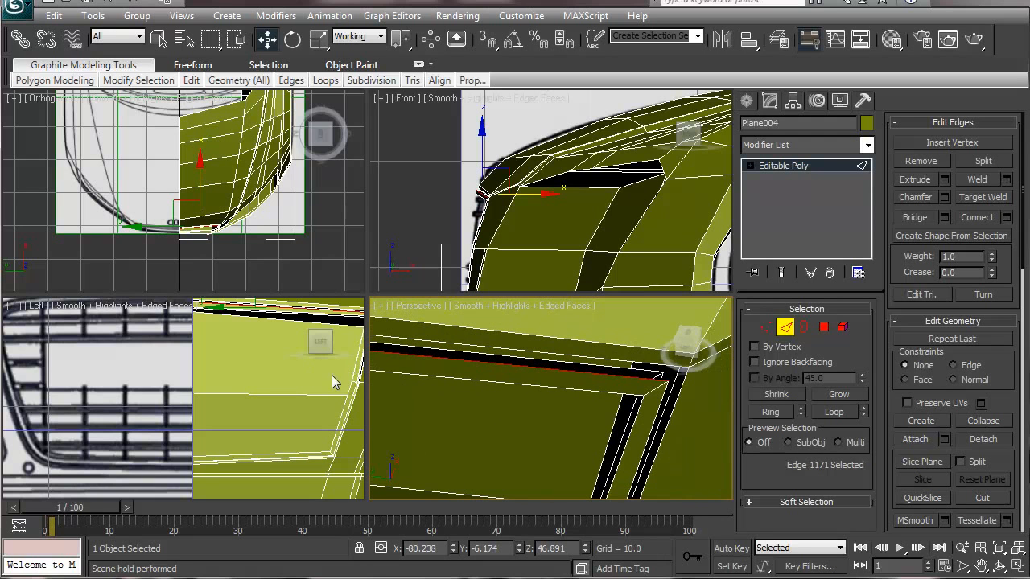
{"action": "double_click", "coordinate": [655, 414]}
{"action": "middle_click_drag", "start_coordinate": [550, 405], "coordinate": [575, 416]}
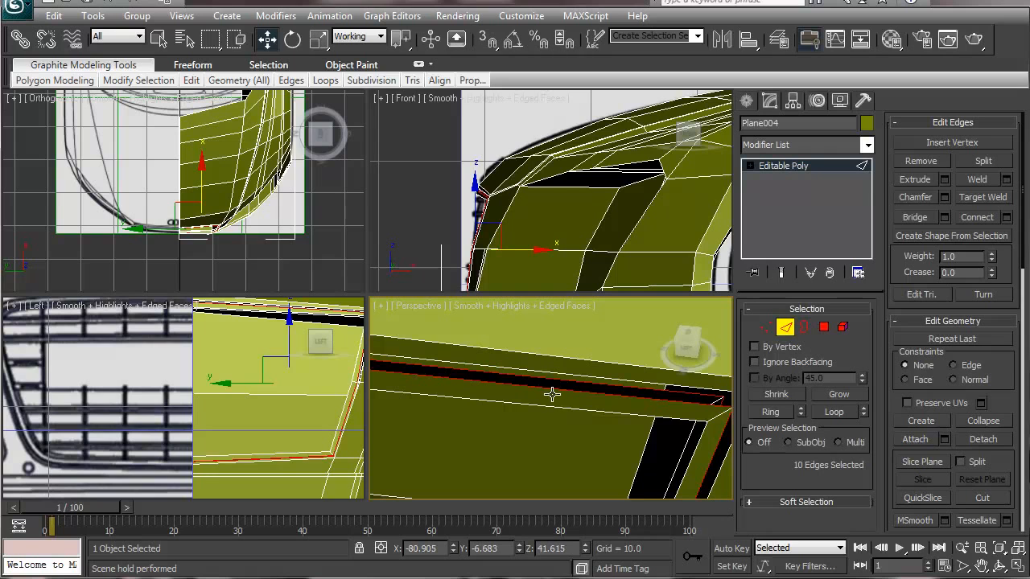
{"action": "left_click", "coordinate": [614, 394]}
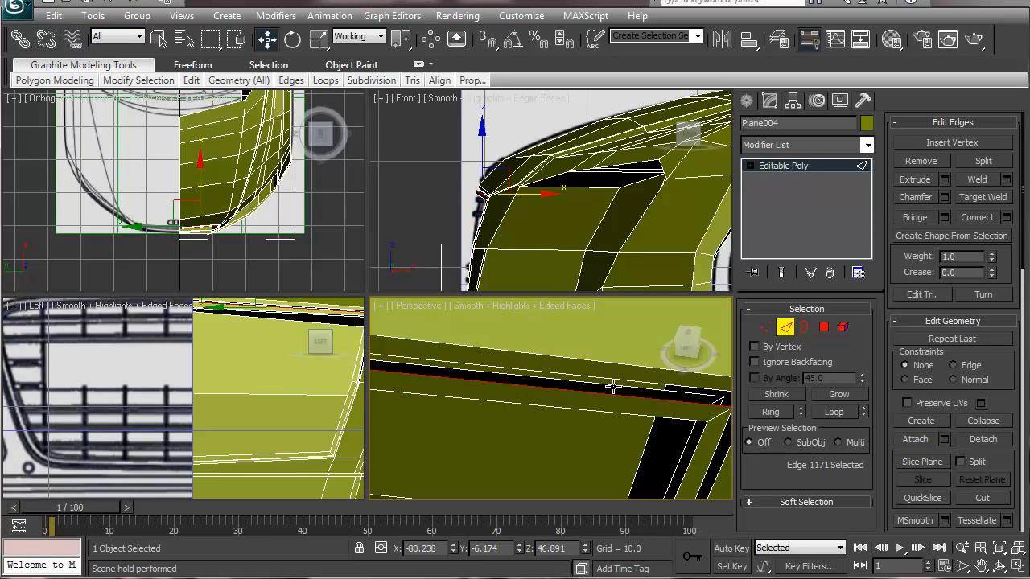
{"action": "left_click", "coordinate": [613, 386], "text": "ctrl"}
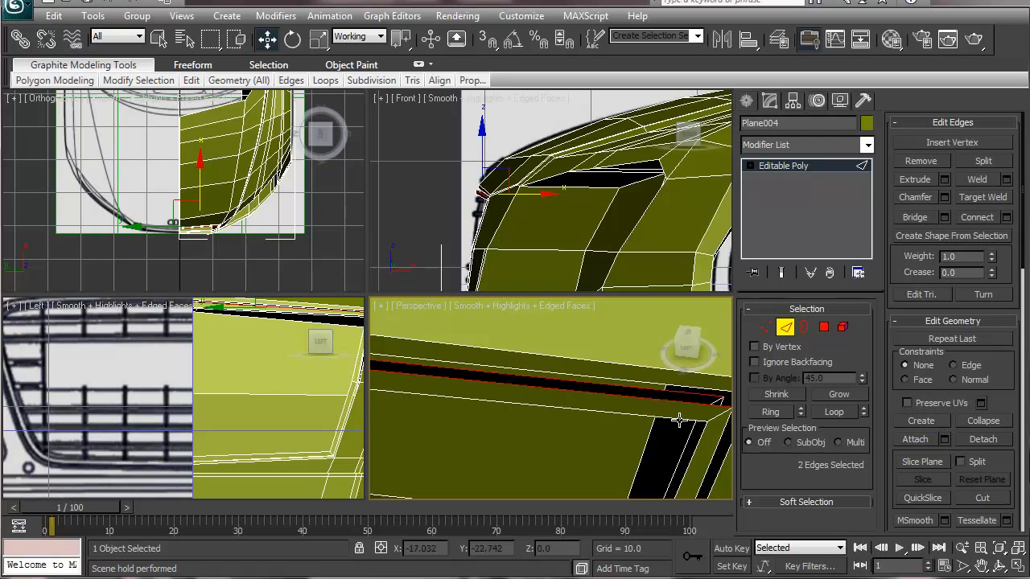
{"action": "left_click", "coordinate": [916, 218]}
Bridge the two edges of the open gap on the upper side section of the rim strip.
{"action": "middle_click_drag", "start_coordinate": [663, 445], "coordinate": [590, 417], "text": "alt"}
{"action": "left_click", "coordinate": [487, 367]}
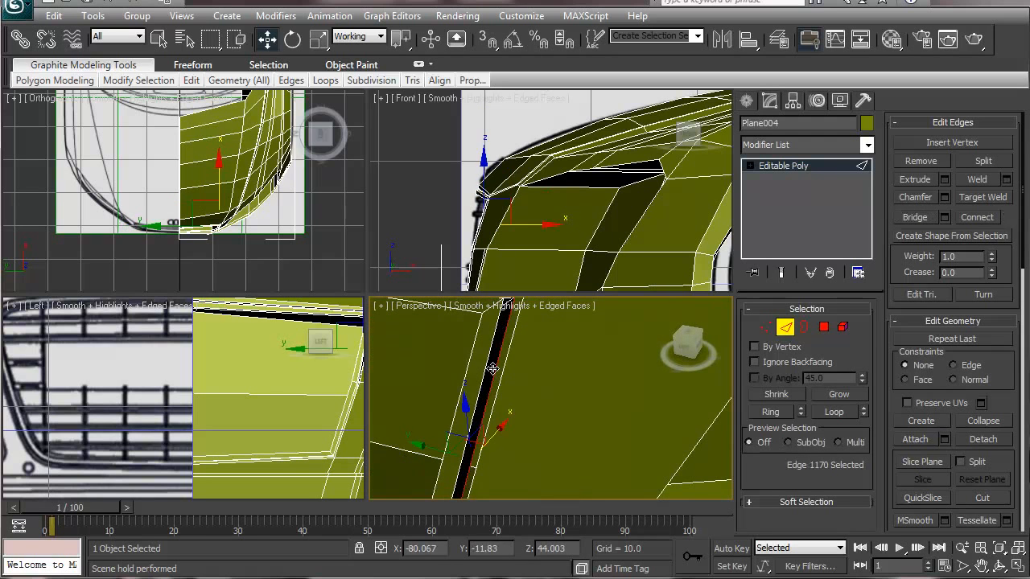
{"action": "left_click", "coordinate": [485, 364], "text": "ctrl"}
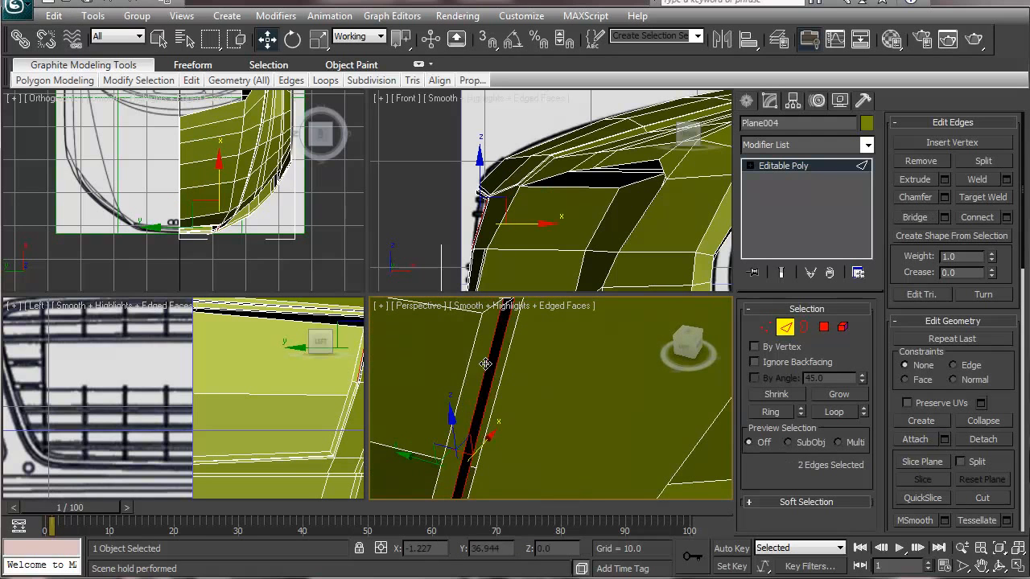
{"action": "left_click", "coordinate": [916, 218]}
Select the two facing edges of the lower side section of the rim strip and bridge them.
{"action": "middle_click_drag", "start_coordinate": [520, 425], "coordinate": [623, 310], "text": "alt"}
{"action": "middle_click_drag", "start_coordinate": [617, 387], "coordinate": [577, 384], "text": "alt"}
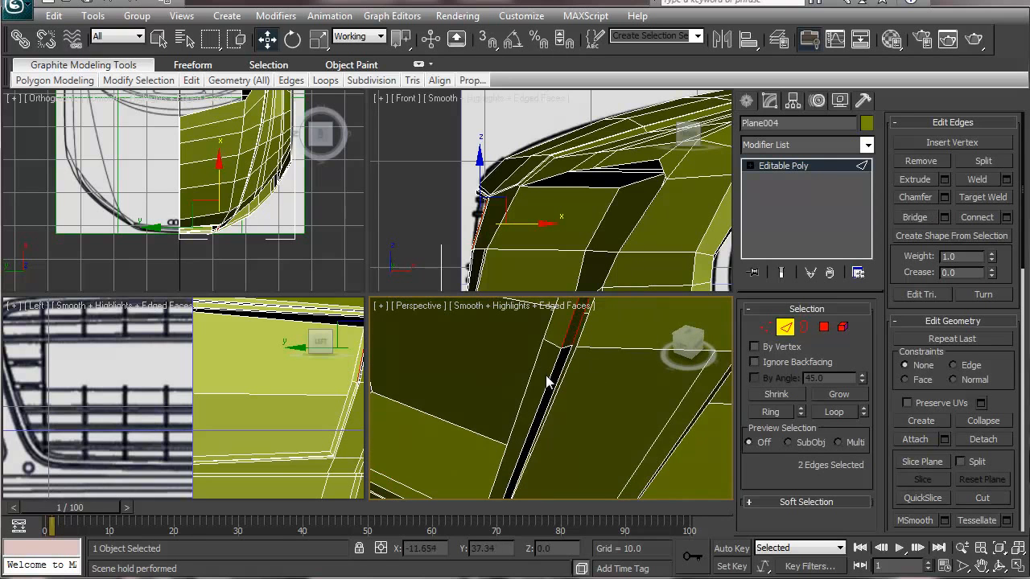
{"action": "left_click", "coordinate": [550, 379]}
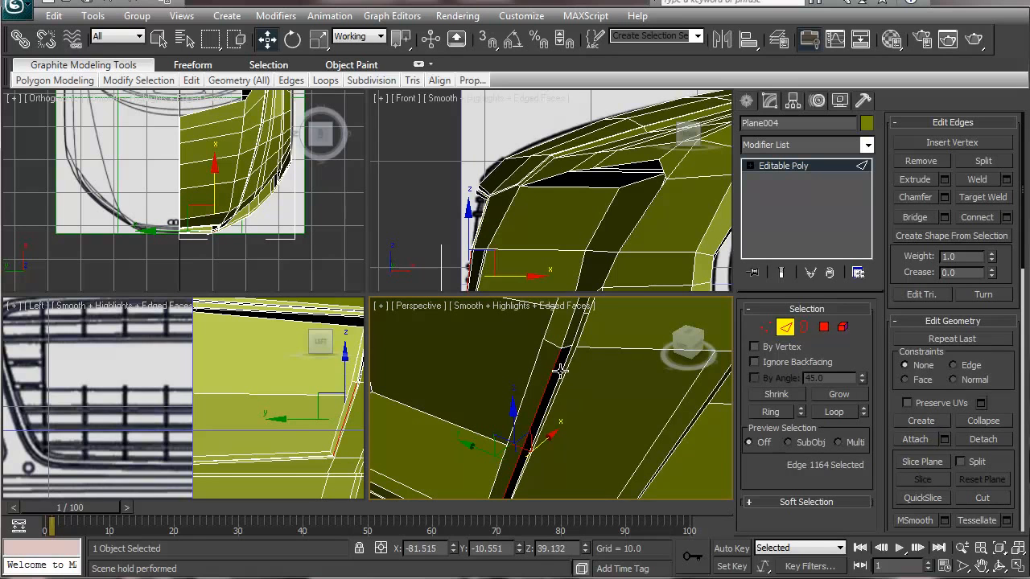
{"action": "left_click", "coordinate": [561, 371], "text": "ctrl"}
{"action": "scroll", "coordinate": [557, 376], "scroll_direction": "up", "scroll_amount": 3}
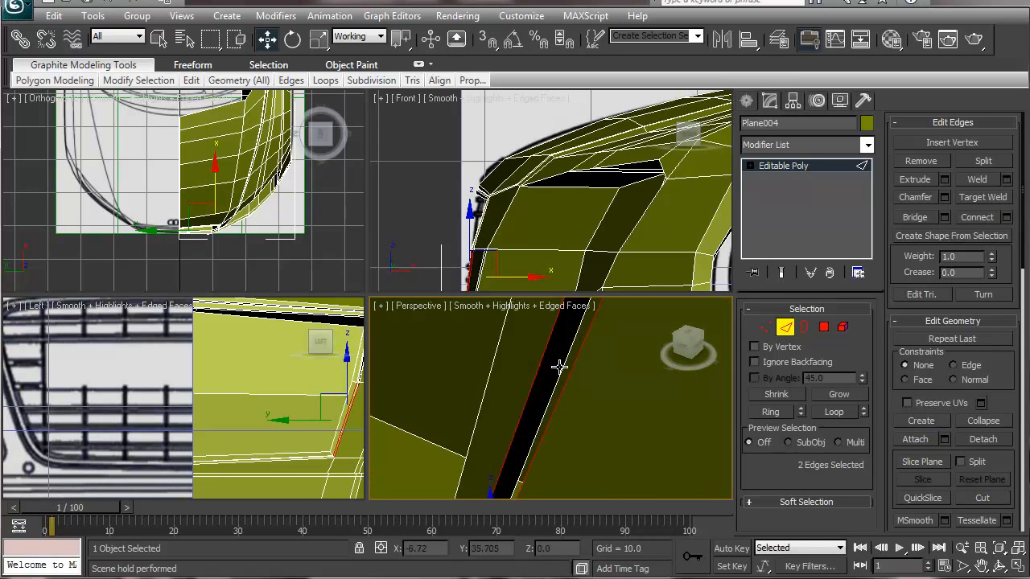
{"action": "left_click", "coordinate": [570, 365], "text": "ctrl"}
{"action": "left_click", "coordinate": [573, 363], "text": "alt"}
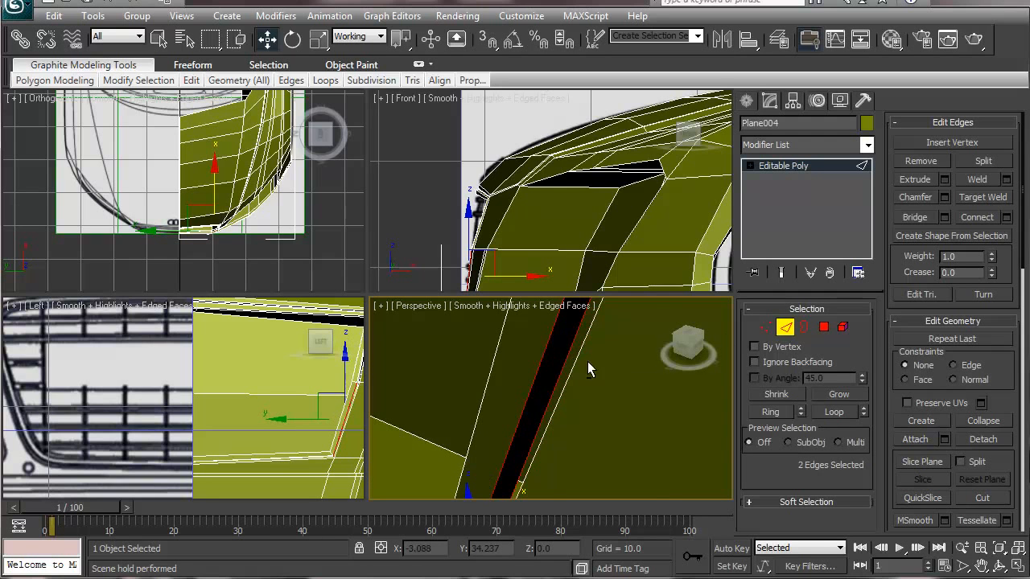
Bridge the two long edges along the open gap on the bottom section of the rim strip.
{"action": "middle_click_drag", "start_coordinate": [607, 418], "coordinate": [554, 438], "text": "alt"}
{"action": "middle_click_drag", "start_coordinate": [598, 381], "coordinate": [601, 391], "text": "alt"}
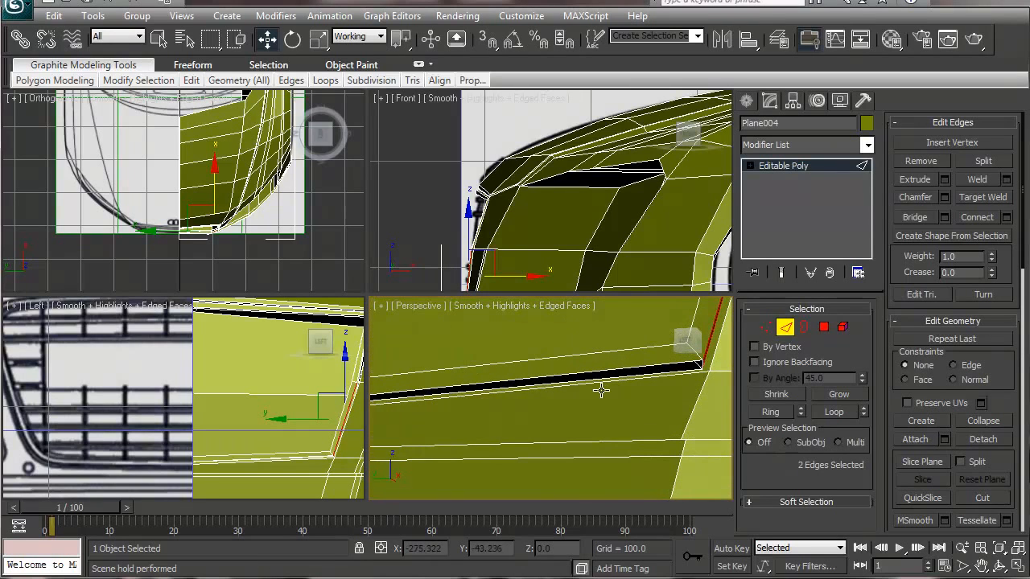
{"action": "left_click", "coordinate": [600, 378]}
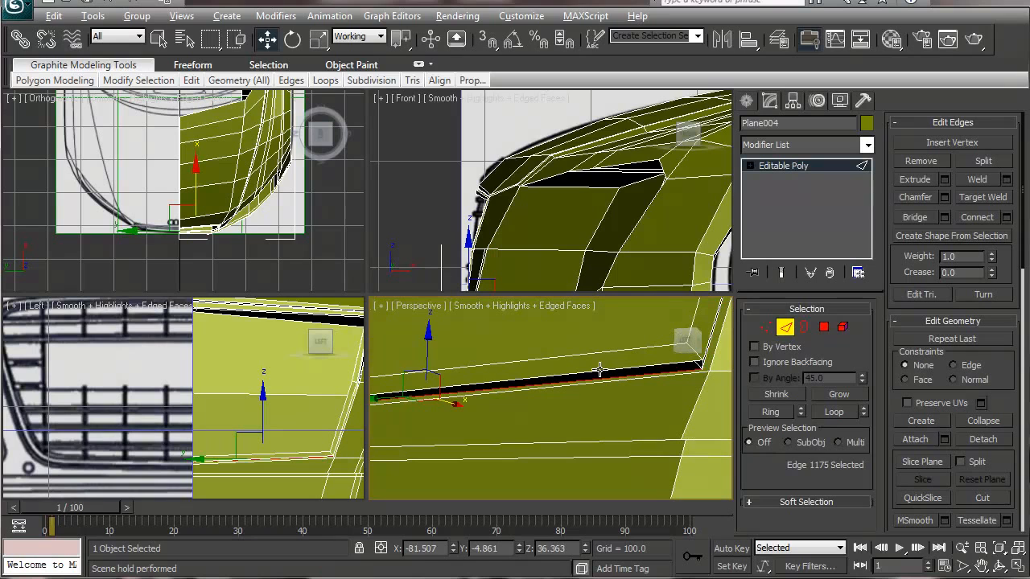
{"action": "left_click", "coordinate": [600, 371], "text": "ctrl"}
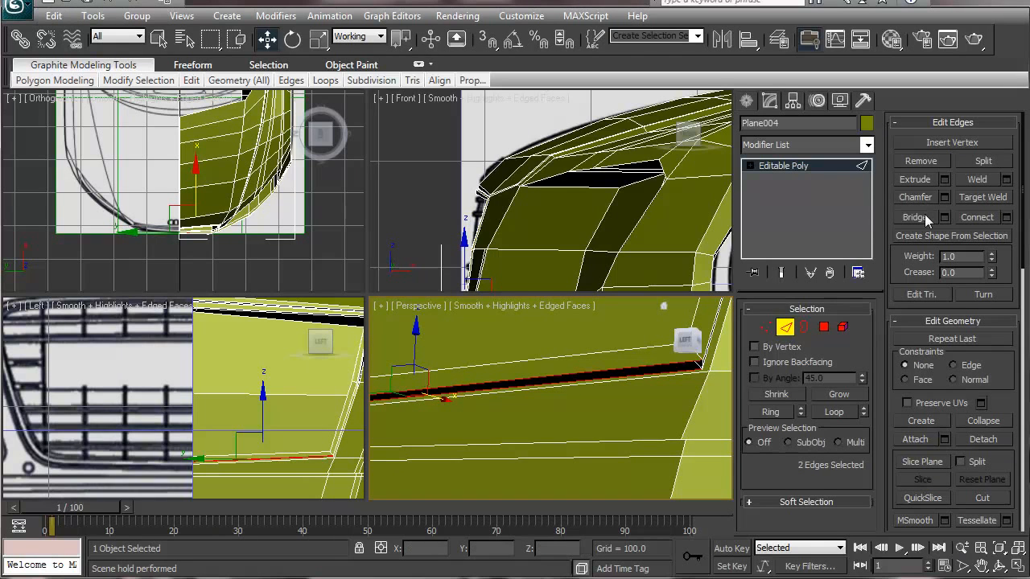
{"action": "middle_click_drag", "start_coordinate": [473, 395], "coordinate": [598, 427], "text": "alt"}
Delete the two end-cap polygons of the grille rim strip at the car's centre line, one on the upper and one on the lower section.
{"action": "left_click", "coordinate": [824, 327]}
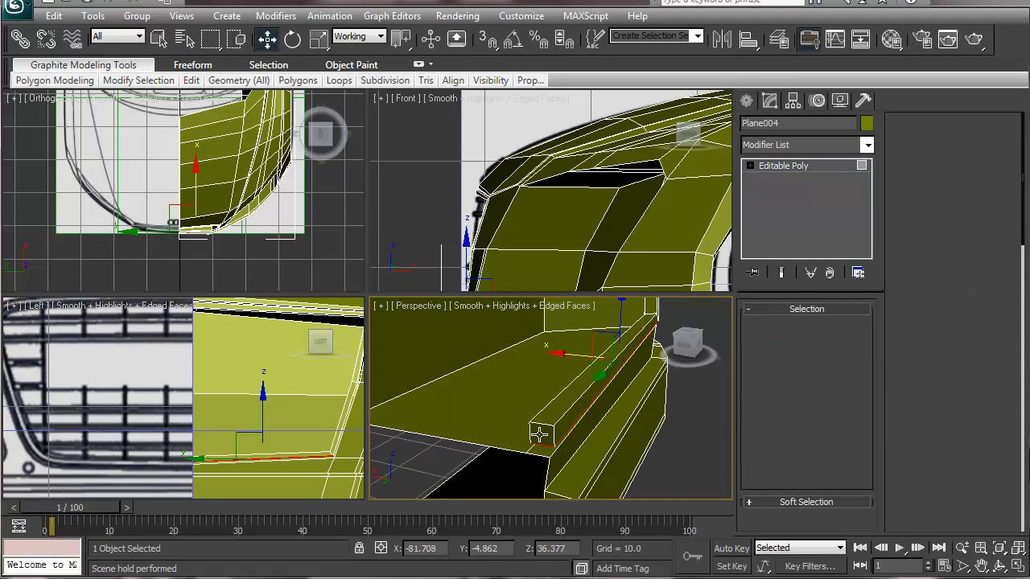
{"action": "left_click", "coordinate": [541, 432]}
{"action": "key", "text": "z"}
{"action": "middle_click_drag", "start_coordinate": [573, 418], "coordinate": [575, 568]}
{"action": "middle_click_drag", "start_coordinate": [567, 440], "coordinate": [584, 428], "text": "alt"}
{"action": "left_click", "coordinate": [425, 426], "text": "shift"}
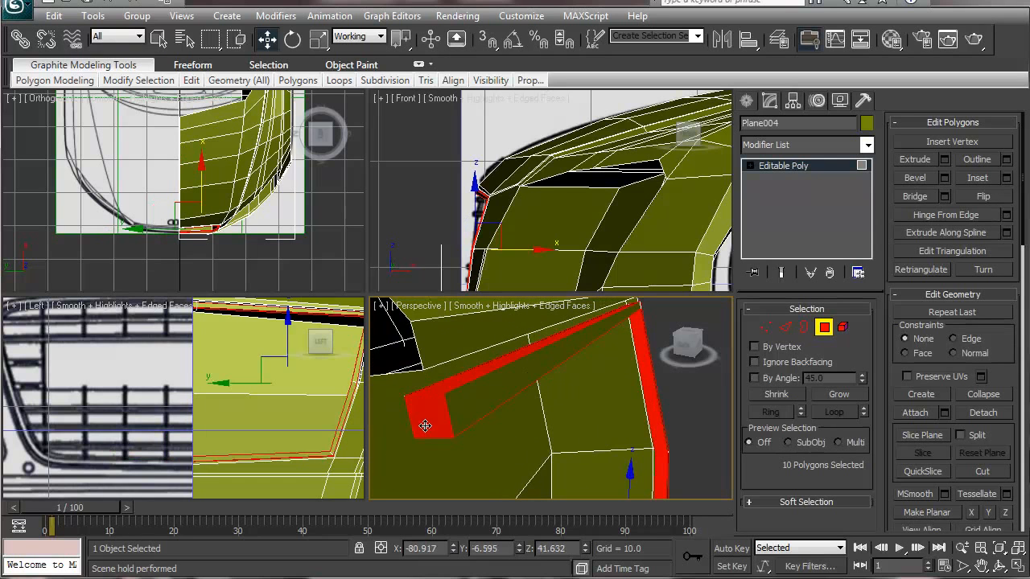
{"action": "left_click", "coordinate": [431, 418]}
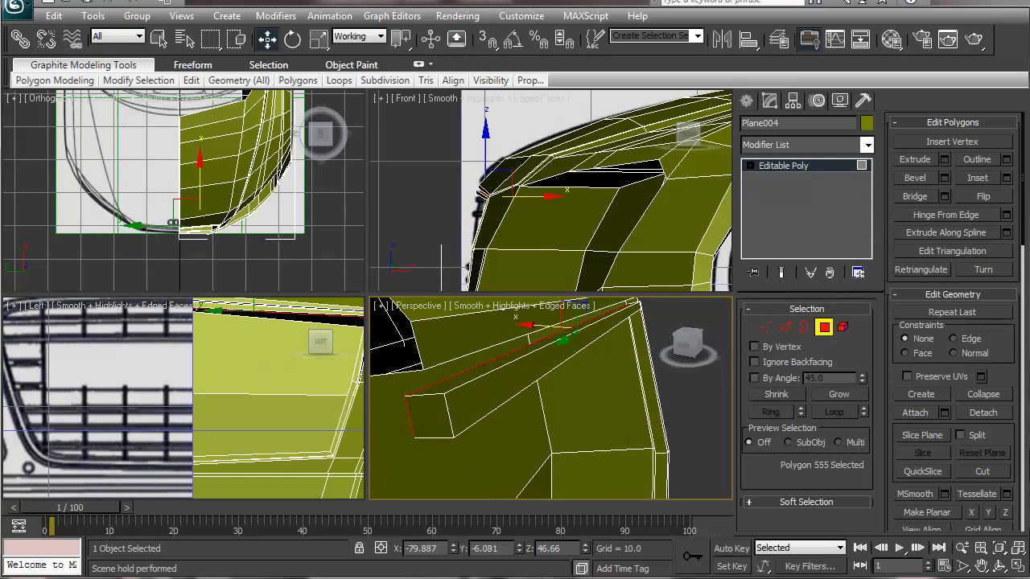
{"action": "left_click", "coordinate": [843, 327]}
{"action": "left_click", "coordinate": [823, 326]}
{"action": "left_click", "coordinate": [432, 432]}
{"action": "middle_click_drag", "start_coordinate": [514, 427], "coordinate": [532, 169]}
{"action": "middle_click_drag", "start_coordinate": [537, 443], "coordinate": [566, 221]}
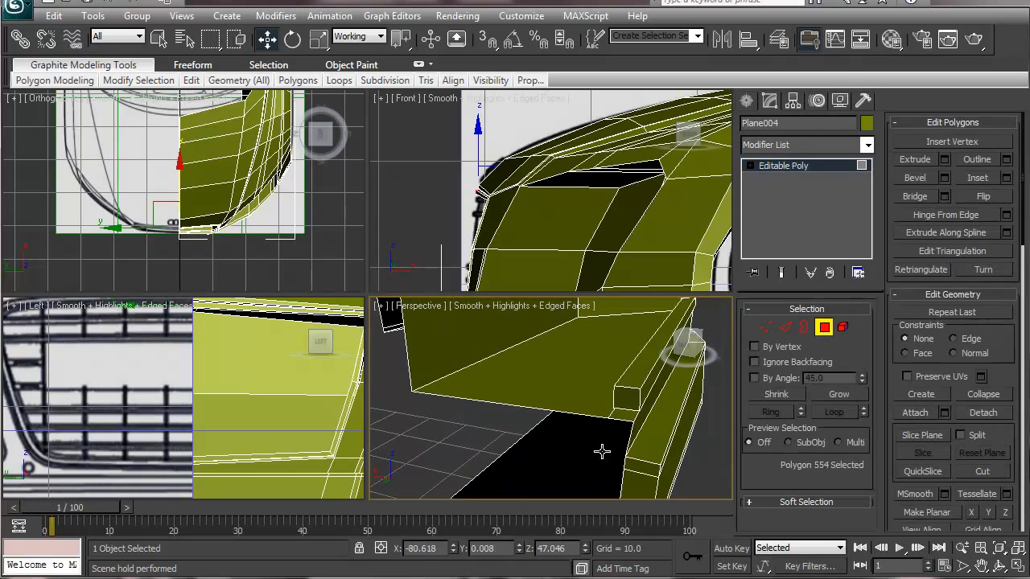
{"action": "left_click", "coordinate": [624, 398], "text": "ctrl"}
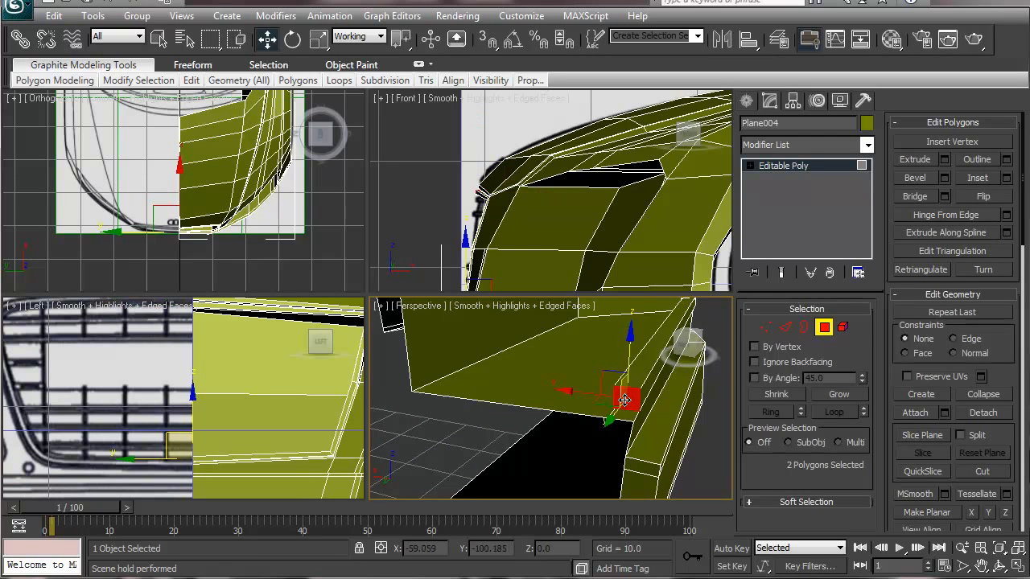
{"action": "key", "text": "Delete"}
Delete the three end polygons of the lower bumper along the car's centre line.
{"action": "middle_click_drag", "start_coordinate": [625, 457], "coordinate": [622, 376], "text": "alt"}
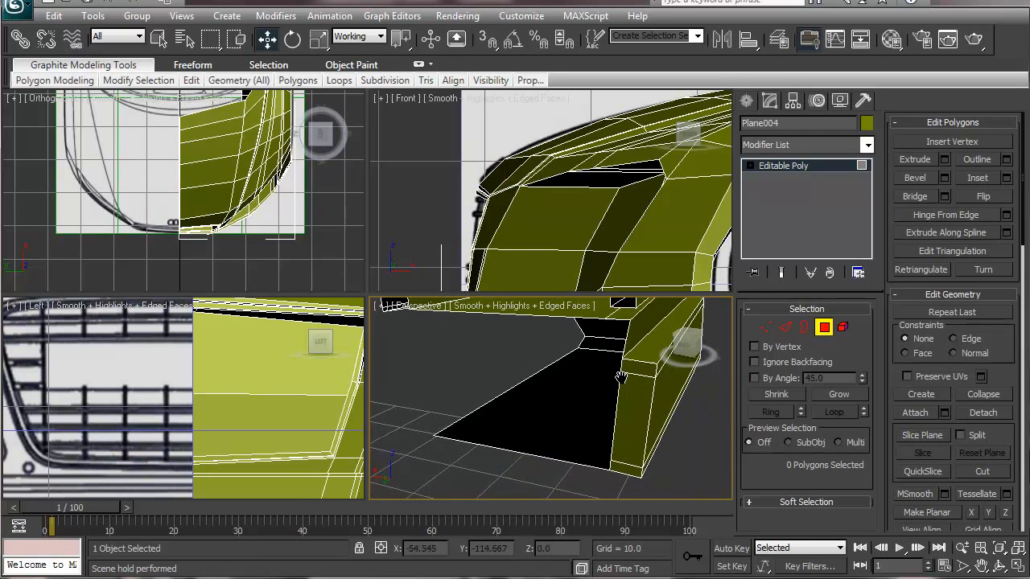
{"action": "left_click", "coordinate": [638, 362]}
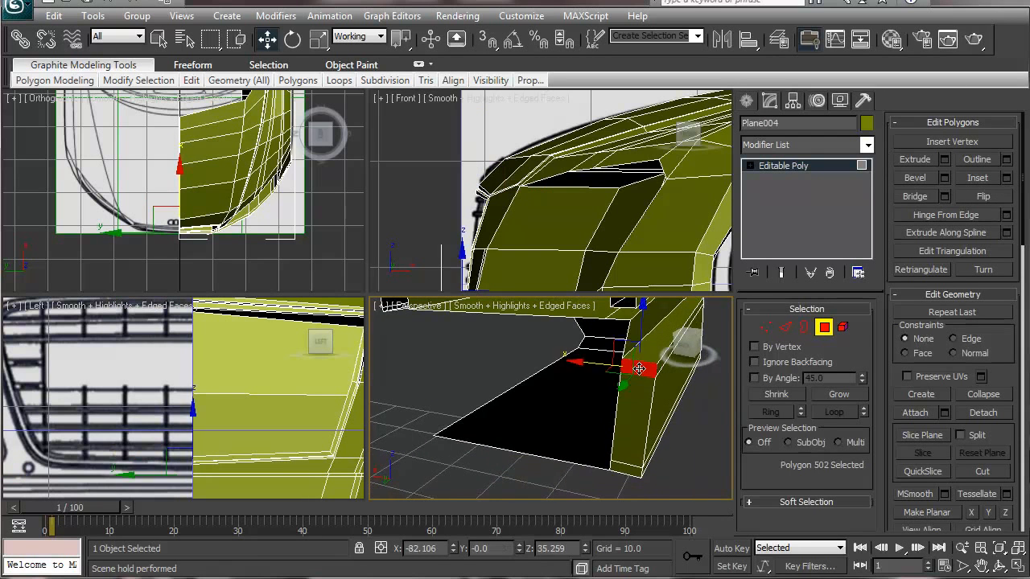
{"action": "left_click", "coordinate": [638, 425], "text": "ctrl"}
{"action": "left_click", "coordinate": [629, 472], "text": "ctrl"}
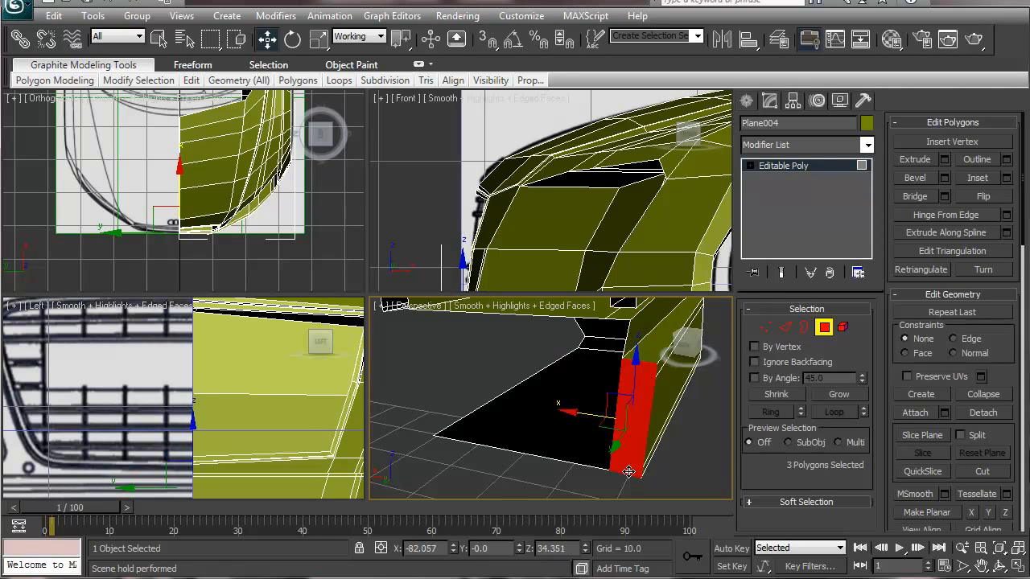
{"action": "key", "text": "Delete"}
Turn on NURMS subdivision for the car body.
{"action": "middle_click_drag", "start_coordinate": [609, 420], "coordinate": [327, 437], "text": "alt"}
{"action": "middle_click_drag", "start_coordinate": [563, 425], "coordinate": [486, 468], "text": "alt"}
{"action": "middle_click_drag", "start_coordinate": [547, 429], "coordinate": [587, 434], "text": "alt"}
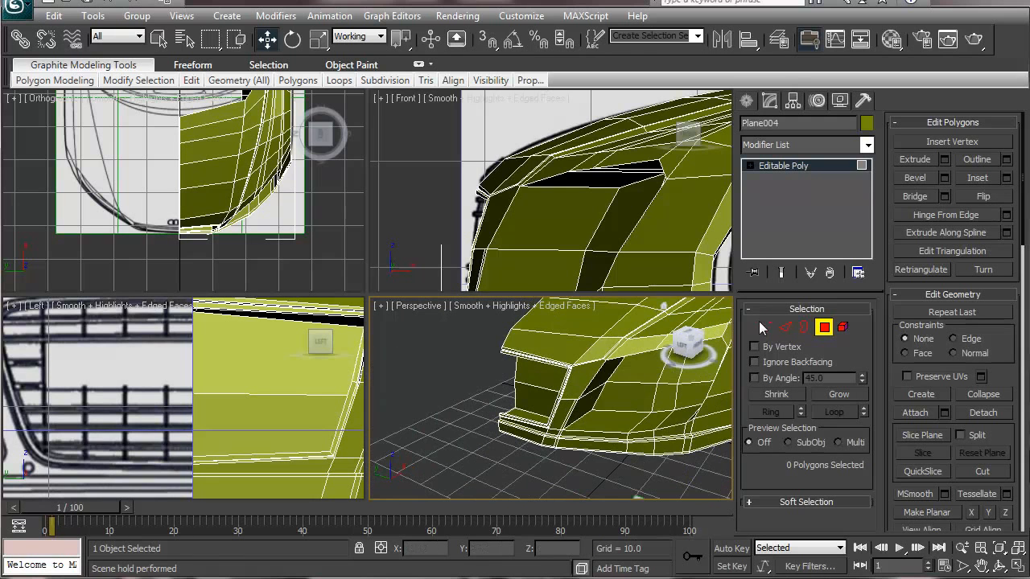
{"action": "left_click", "coordinate": [961, 123]}
{"action": "left_click", "coordinate": [972, 125]}
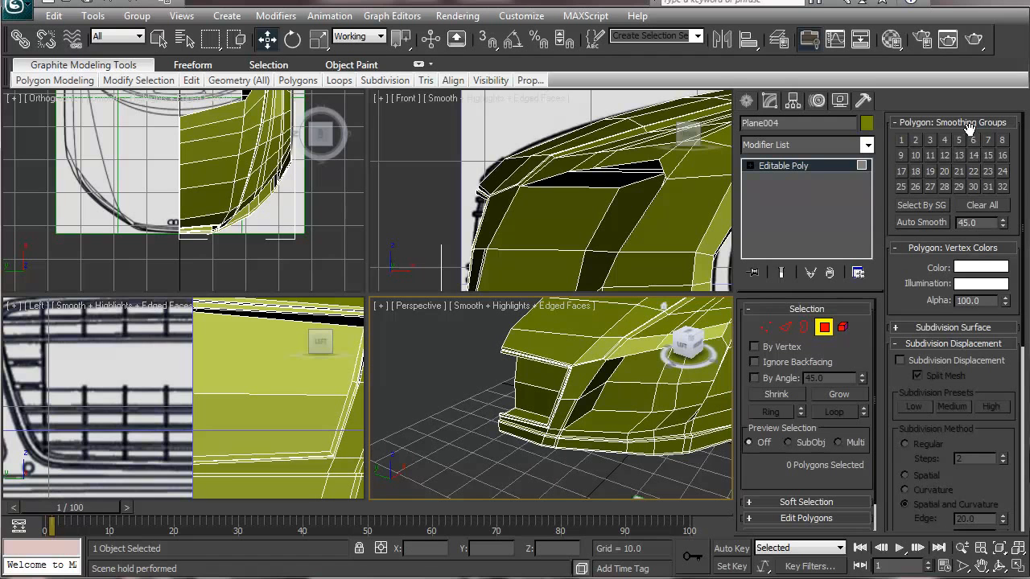
{"action": "left_click", "coordinate": [970, 125]}
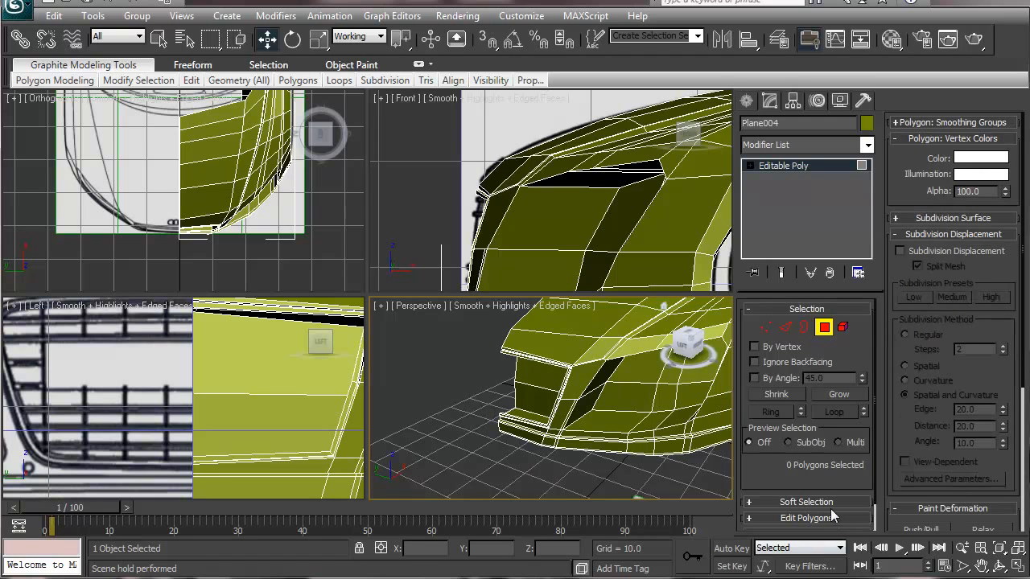
{"action": "left_click_drag", "start_coordinate": [832, 474], "coordinate": [834, 416]}
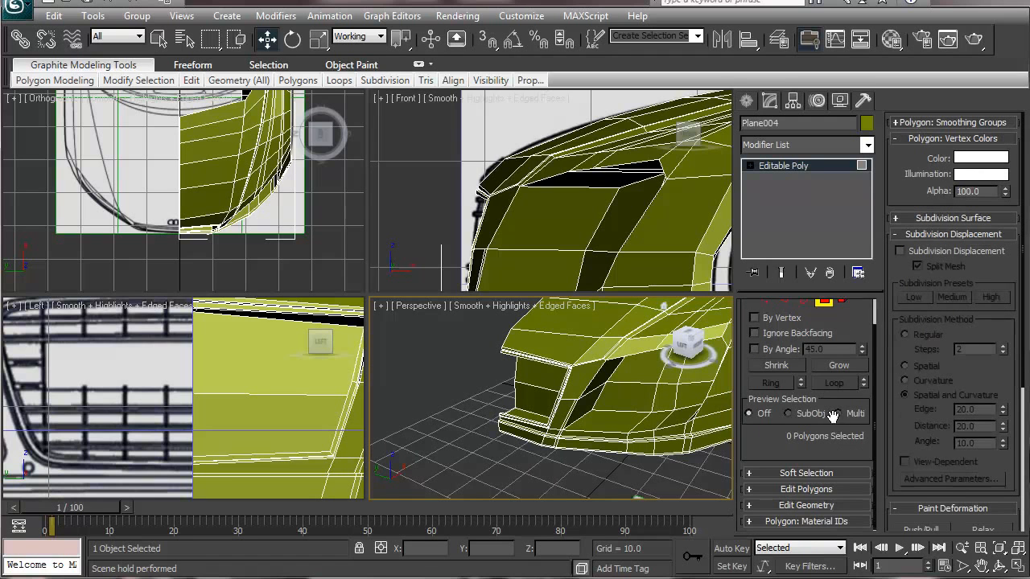
{"action": "left_click", "coordinate": [973, 218]}
{"action": "left_click", "coordinate": [955, 253]}
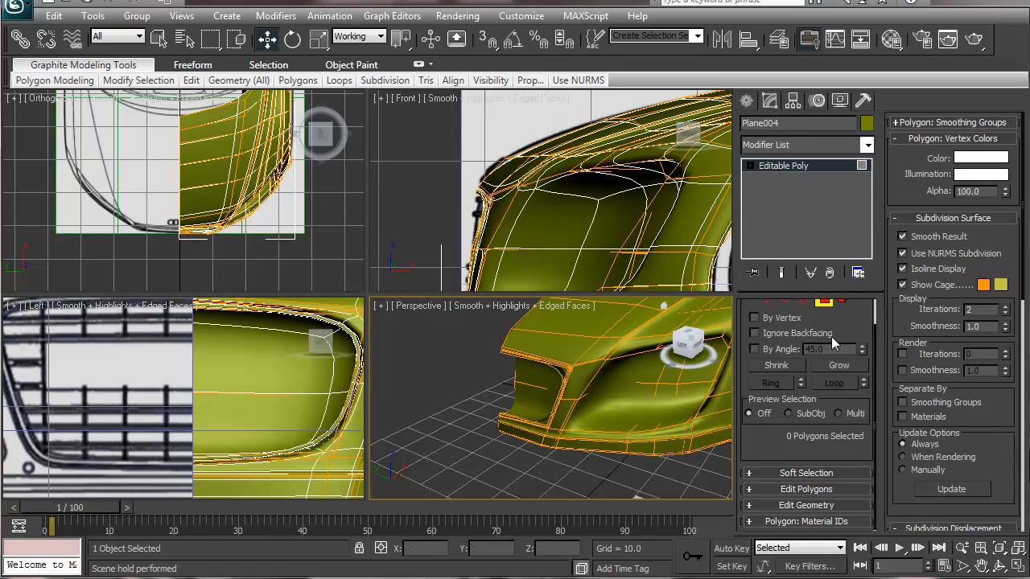
Leave polygon editing and hide the edged faces in the perspective view to show the smoothed body.
{"action": "left_click", "coordinate": [825, 306]}
{"action": "key", "text": "F4"}
{"action": "left_click", "coordinate": [615, 477]}
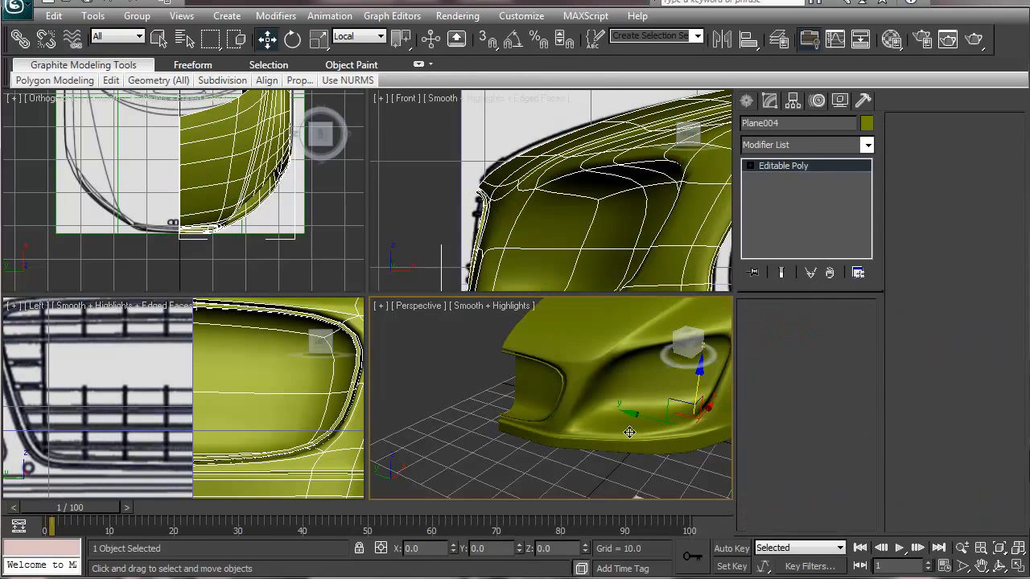
Select the loop of four polygons running along the face of the grille rim strip.
{"action": "left_click", "coordinate": [628, 413]}
{"action": "middle_click_drag", "start_coordinate": [628, 413], "coordinate": [717, 380], "text": "alt"}
{"action": "scroll", "coordinate": [568, 429], "scroll_direction": "up", "scroll_amount": 6}
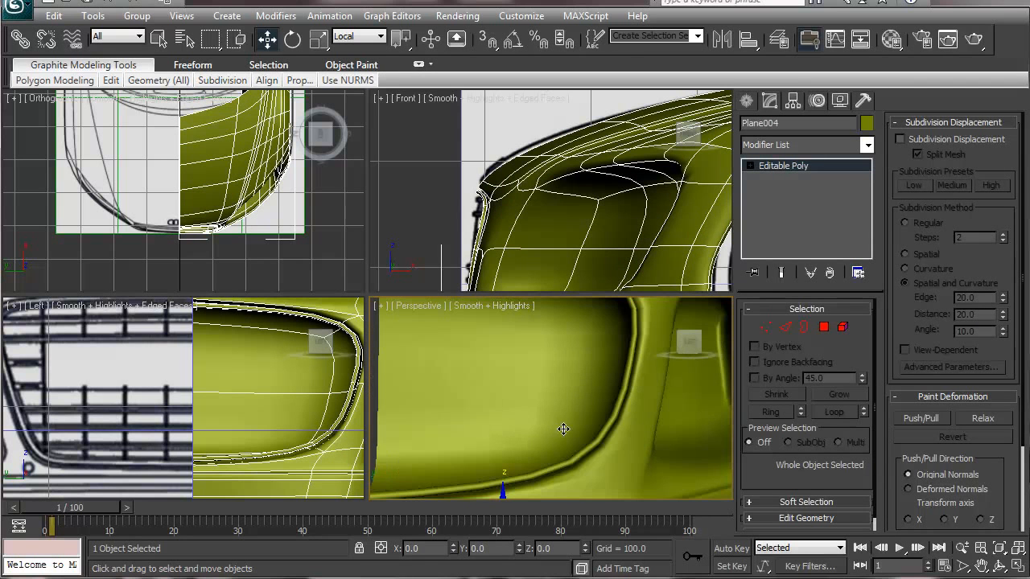
{"action": "middle_click_drag", "start_coordinate": [584, 453], "coordinate": [660, 385], "text": "alt"}
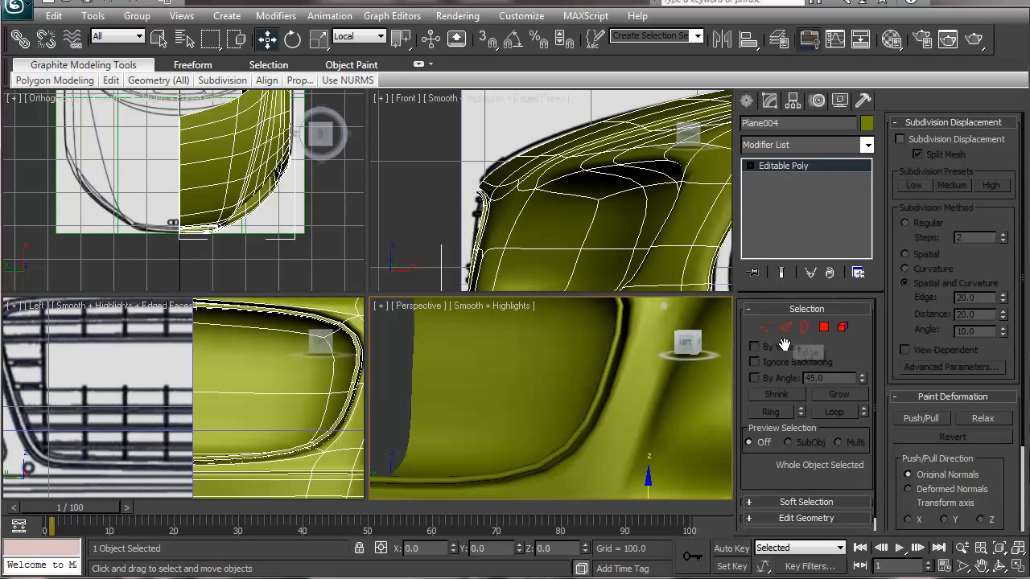
{"action": "left_click", "coordinate": [806, 327]}
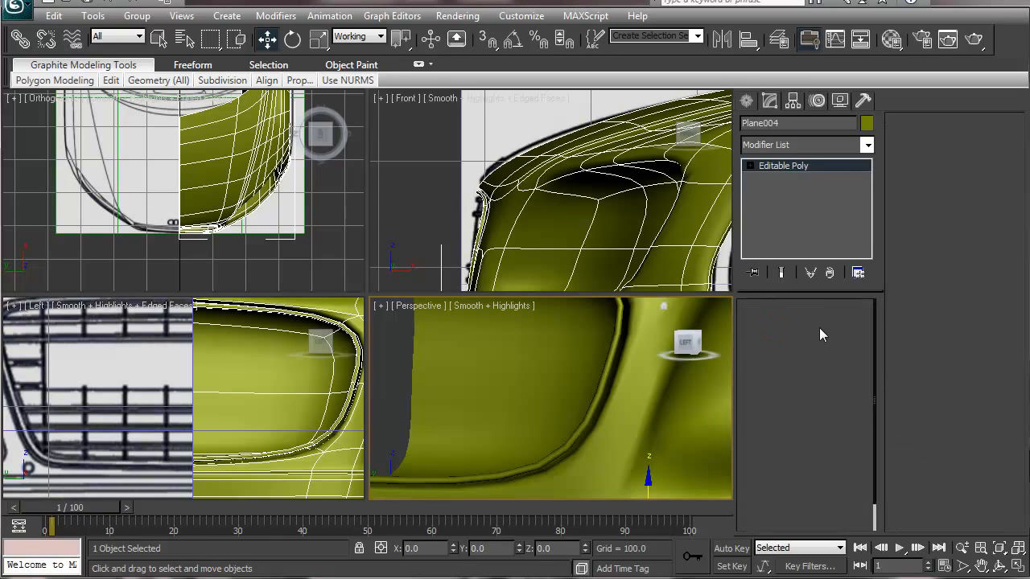
{"action": "left_click", "coordinate": [823, 327]}
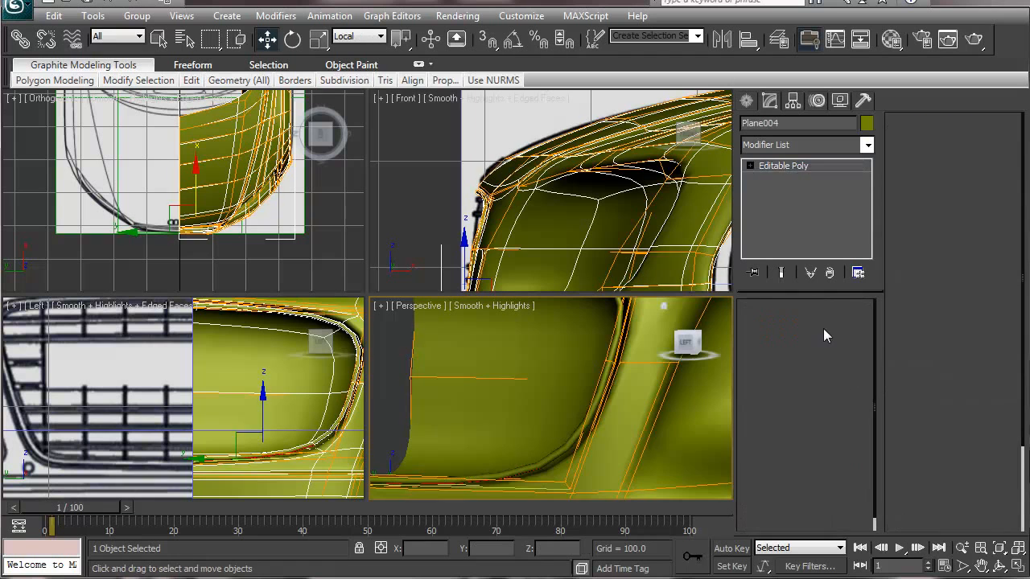
{"action": "left_click", "coordinate": [589, 414]}
{"action": "left_click", "coordinate": [544, 483], "text": "shift"}
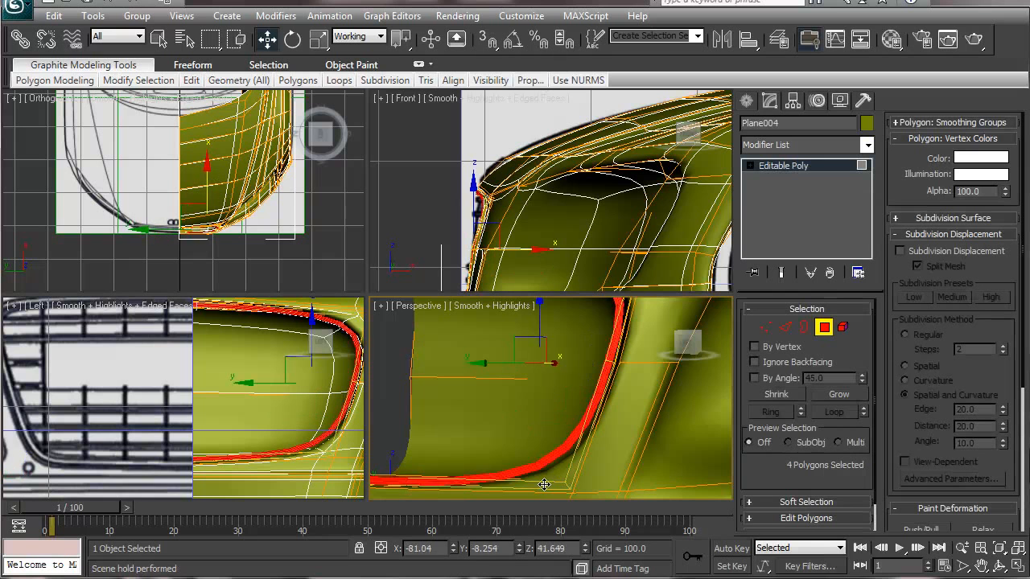
Turn off NURMS subdivision for the car body.
{"action": "middle_click_drag", "start_coordinate": [598, 473], "coordinate": [660, 378], "text": "alt"}
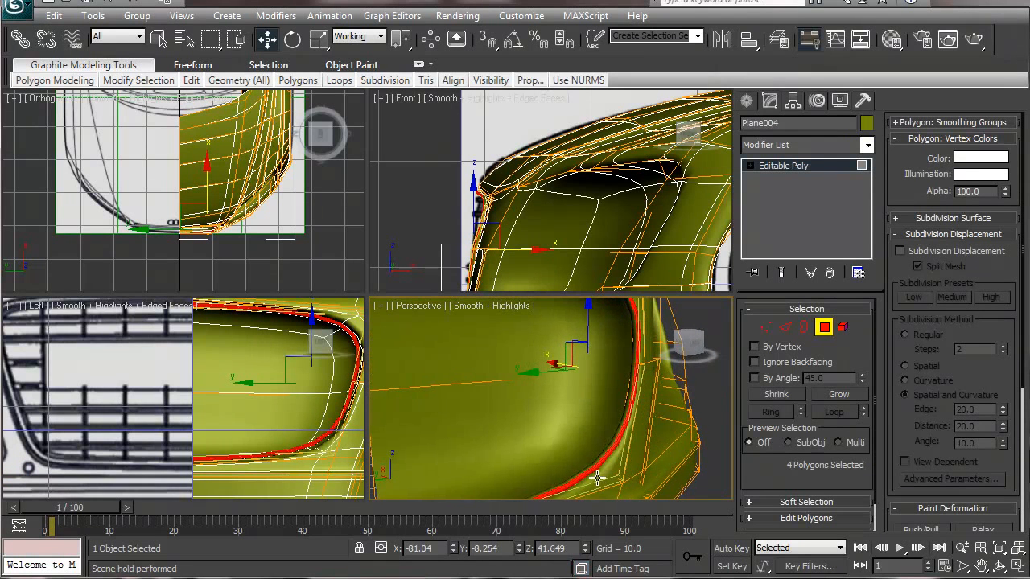
{"action": "left_click", "coordinate": [937, 219]}
{"action": "left_click", "coordinate": [936, 254]}
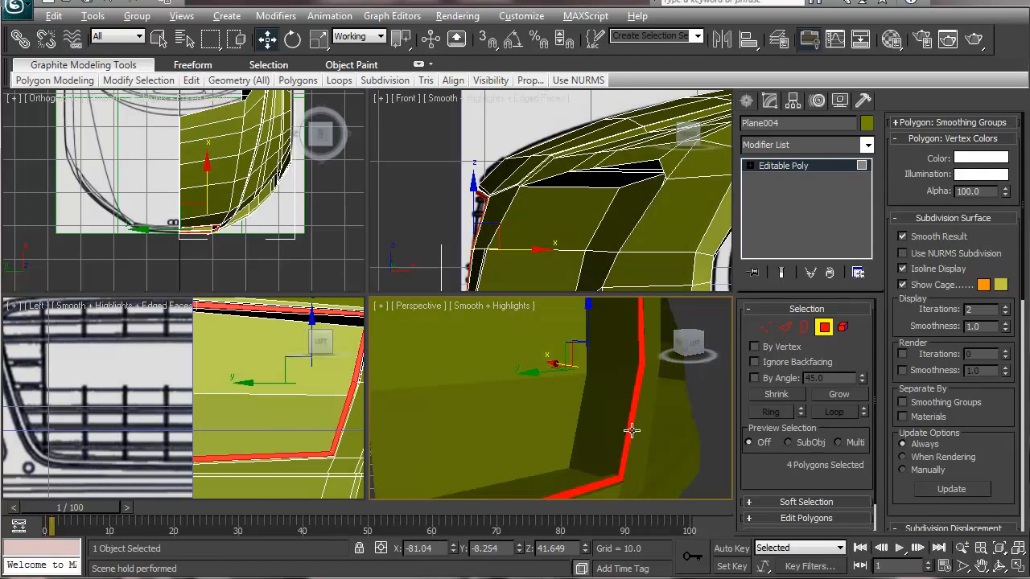
Add the remaining polygons around the grille rim strip to the selection, 16 in total.
{"action": "middle_click_drag", "start_coordinate": [648, 430], "coordinate": [538, 382], "text": "alt"}
{"action": "left_click", "coordinate": [572, 394], "text": "ctrl"}
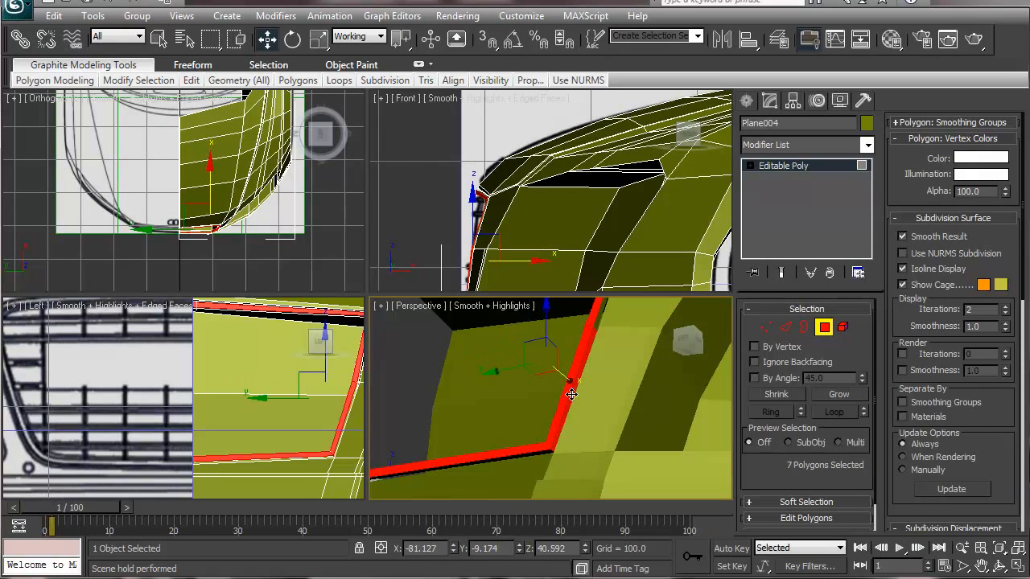
{"action": "left_click", "coordinate": [599, 314], "text": "ctrl"}
{"action": "middle_click_drag", "start_coordinate": [599, 315], "coordinate": [615, 387], "text": "alt"}
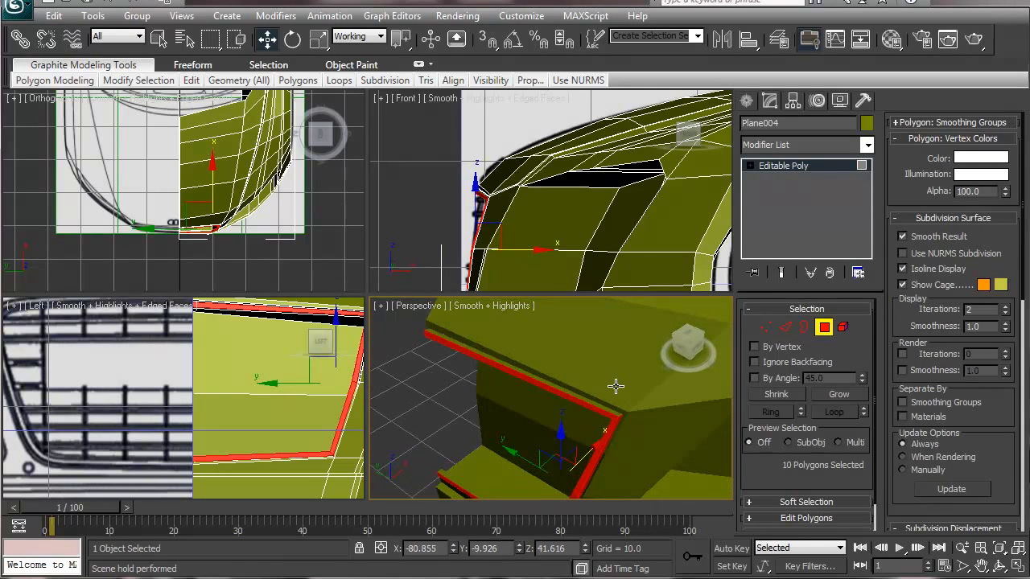
{"action": "left_click", "coordinate": [593, 402], "text": "ctrl"}
{"action": "middle_click_drag", "start_coordinate": [460, 444], "coordinate": [688, 377], "text": "alt"}
{"action": "middle_click_drag", "start_coordinate": [625, 466], "coordinate": [540, 462], "text": "alt"}
{"action": "left_click", "coordinate": [554, 428], "text": "ctrl"}
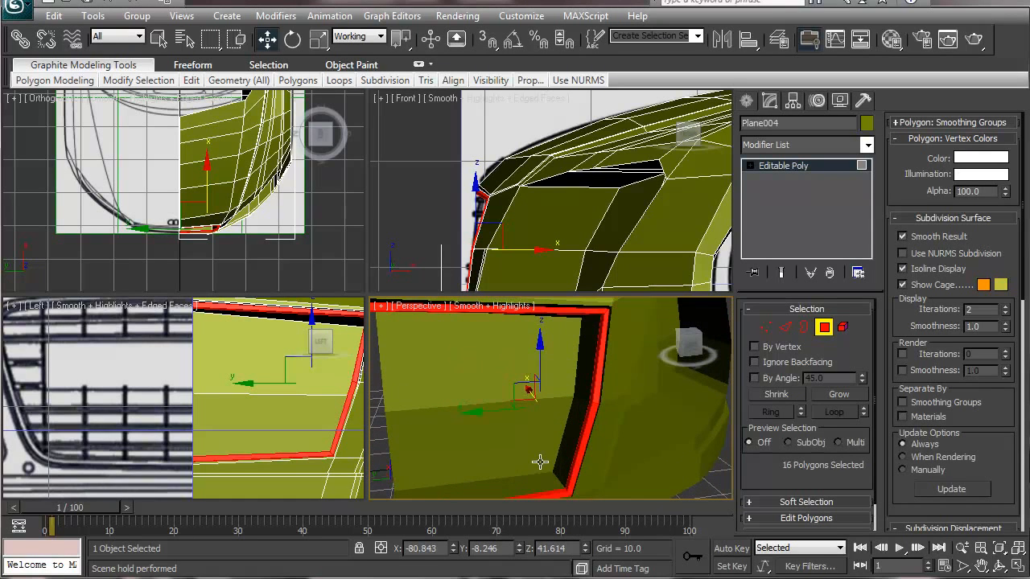
Try to scale the selected grille rim strip polygons slightly.
{"action": "key", "text": "r"}
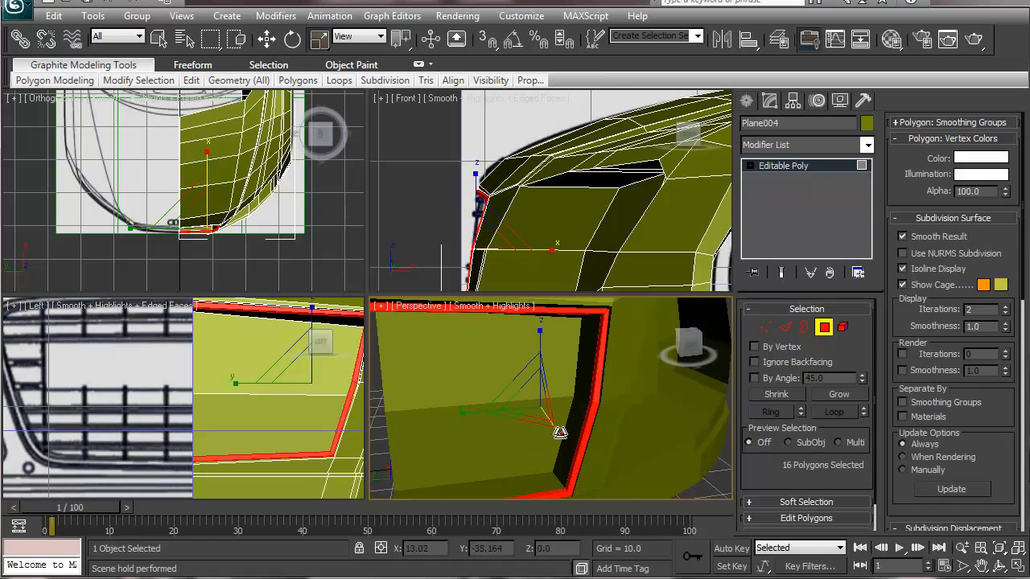
{"action": "middle_click_drag", "start_coordinate": [512, 383], "coordinate": [522, 386], "text": "alt"}
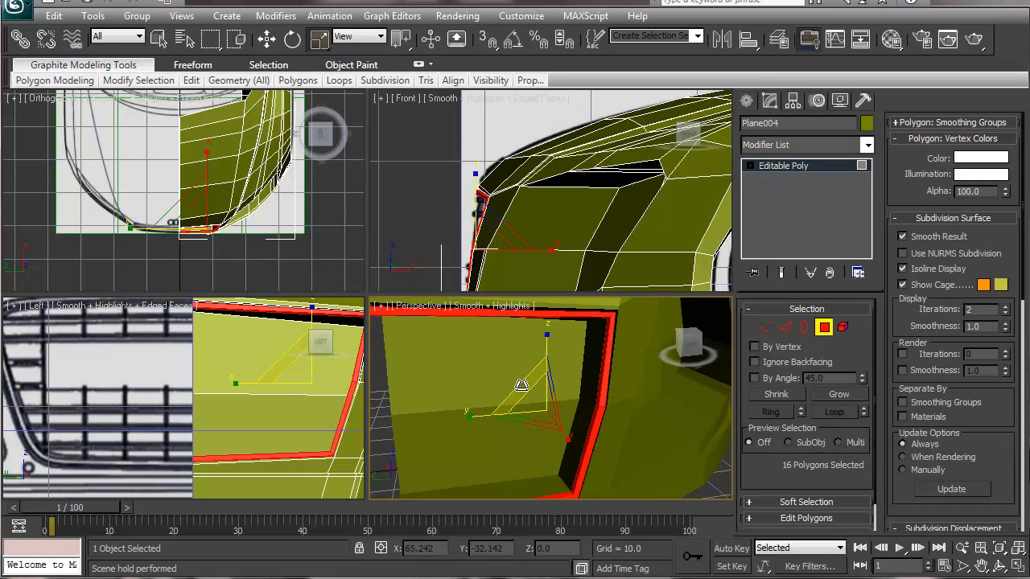
{"action": "left_click_drag", "start_coordinate": [524, 387], "coordinate": [520, 390]}
{"action": "mouse_move", "coordinate": [602, 402]}
{"action": "middle_mouse_down", "text": "alt"}
{"action": "mouse_move", "coordinate": [652, 403]}
{"action": "mouse_move", "coordinate": [588, 393]}
{"action": "middle_mouse_up", "text": "alt"}
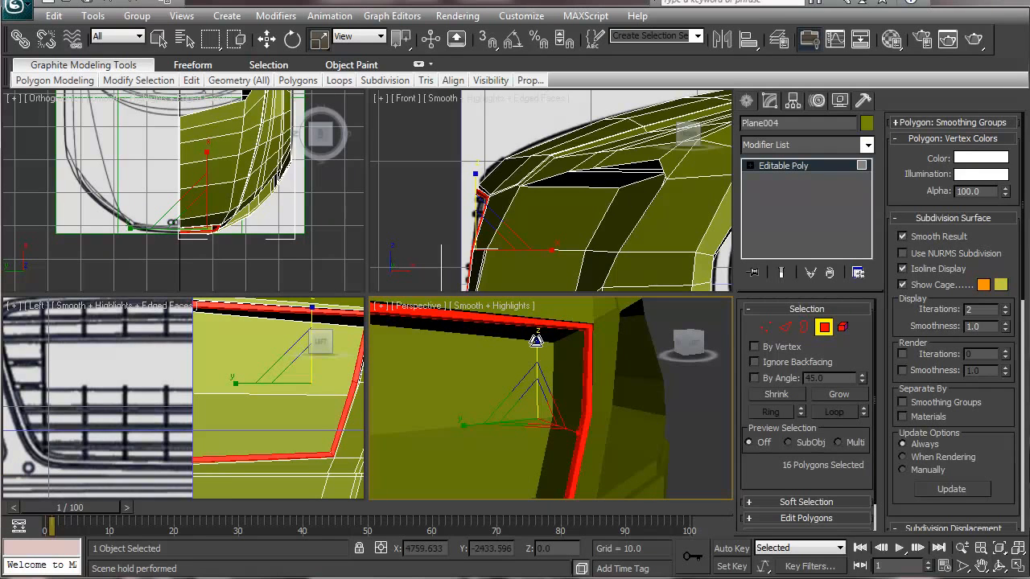
{"action": "left_click_drag", "start_coordinate": [537, 339], "coordinate": [540, 340]}
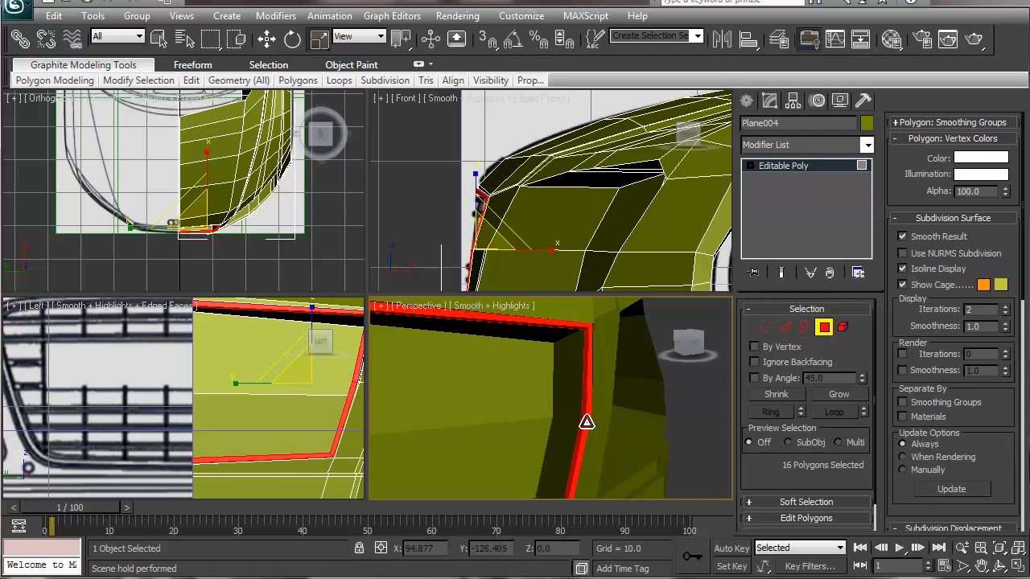
{"action": "middle_click_drag", "start_coordinate": [588, 424], "coordinate": [584, 459], "text": "alt"}
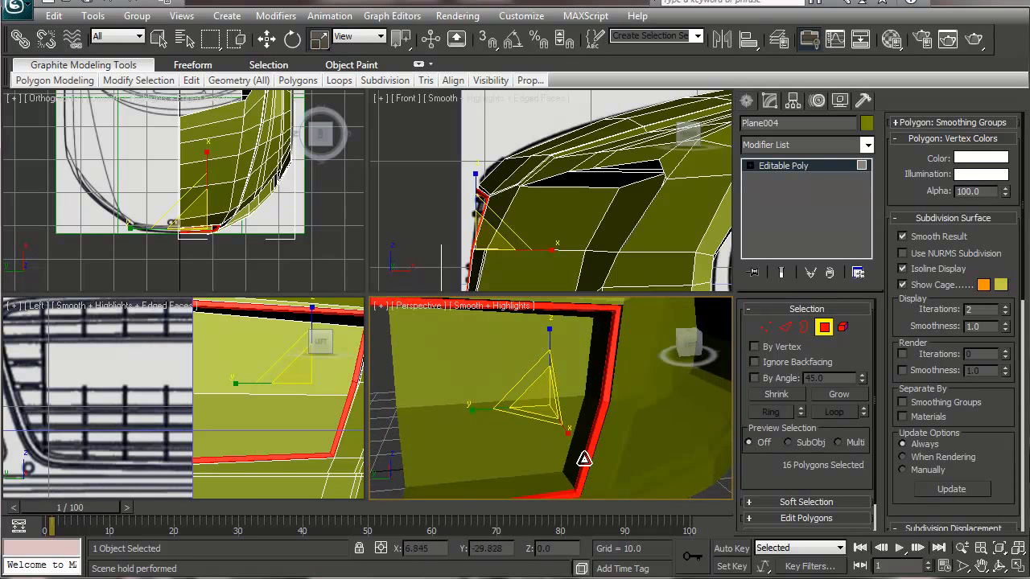
Switch to edge editing and pick a short edge crossing the side section of the grille rim strip.
{"action": "left_click", "coordinate": [785, 327]}
{"action": "scroll", "coordinate": [576, 407], "scroll_direction": "up", "scroll_amount": 5}
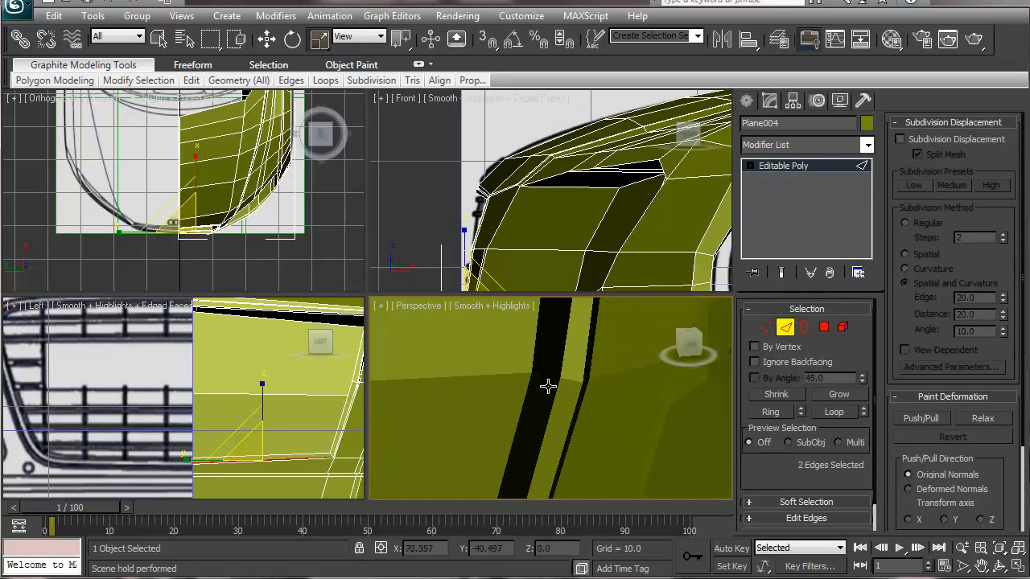
{"action": "scroll", "coordinate": [548, 387], "scroll_direction": "up", "scroll_amount": 3}
{"action": "left_click", "coordinate": [446, 388]}
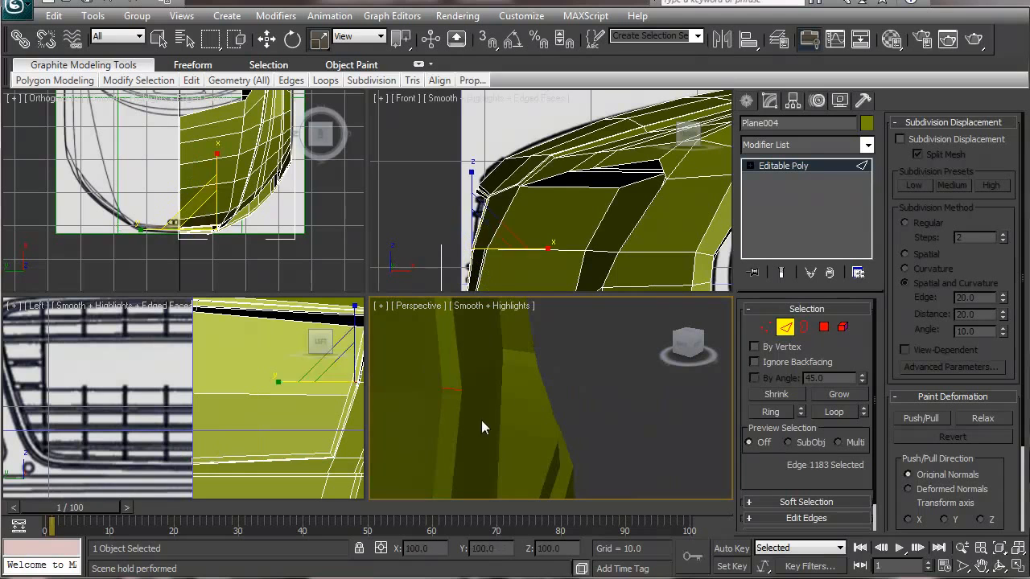
{"action": "scroll", "coordinate": [571, 434], "scroll_direction": "down", "scroll_amount": 5}
{"action": "middle_click_drag", "start_coordinate": [498, 457], "coordinate": [617, 443], "text": "alt"}
Select the ring of five short edges crossing one face of the grille rim strip.
{"action": "left_click", "coordinate": [513, 434]}
{"action": "middle_click_drag", "start_coordinate": [472, 449], "coordinate": [592, 419]}
{"action": "middle_click_drag", "start_coordinate": [469, 425], "coordinate": [559, 374], "text": "alt"}
{"action": "left_click", "coordinate": [544, 362]}
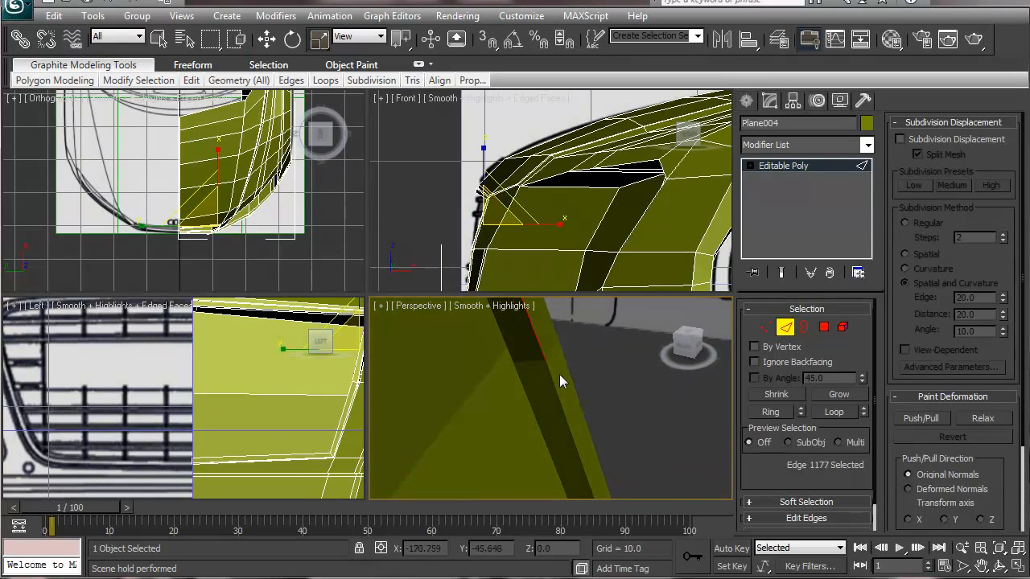
{"action": "left_click", "coordinate": [558, 349]}
{"action": "left_click", "coordinate": [542, 350]}
{"action": "left_click", "coordinate": [553, 358]}
{"action": "middle_click_drag", "start_coordinate": [584, 415], "coordinate": [551, 422], "text": "alt"}
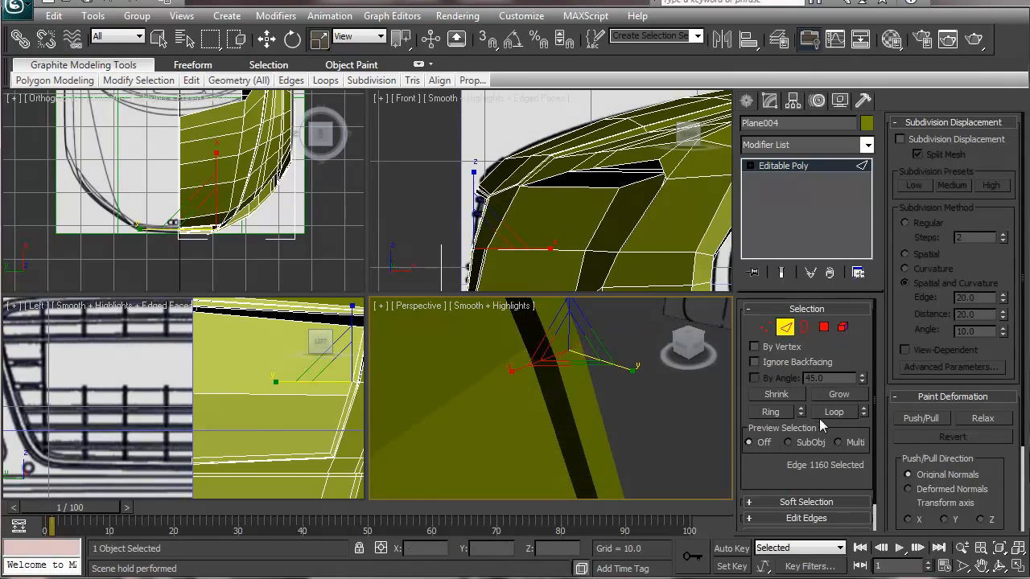
{"action": "left_click", "coordinate": [785, 418]}
{"action": "scroll", "coordinate": [560, 419], "scroll_direction": "down", "scroll_amount": 2}
{"action": "middle_click_drag", "start_coordinate": [579, 418], "coordinate": [502, 317]}
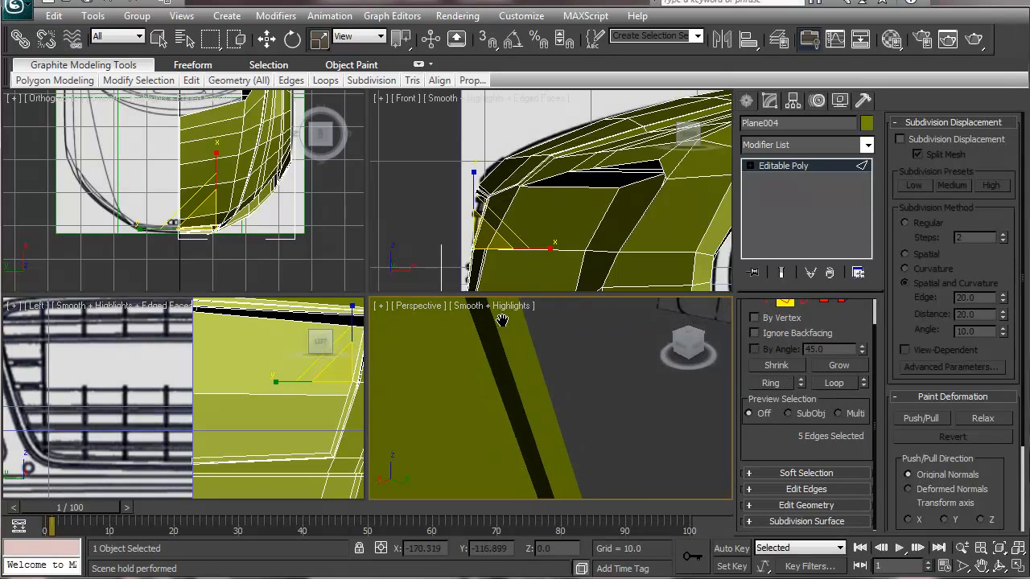
{"action": "scroll", "coordinate": [504, 337], "scroll_direction": "down", "scroll_amount": 3}
{"action": "middle_click_drag", "start_coordinate": [582, 402], "coordinate": [522, 298], "text": "alt"}
{"action": "left_click", "coordinate": [558, 426]}
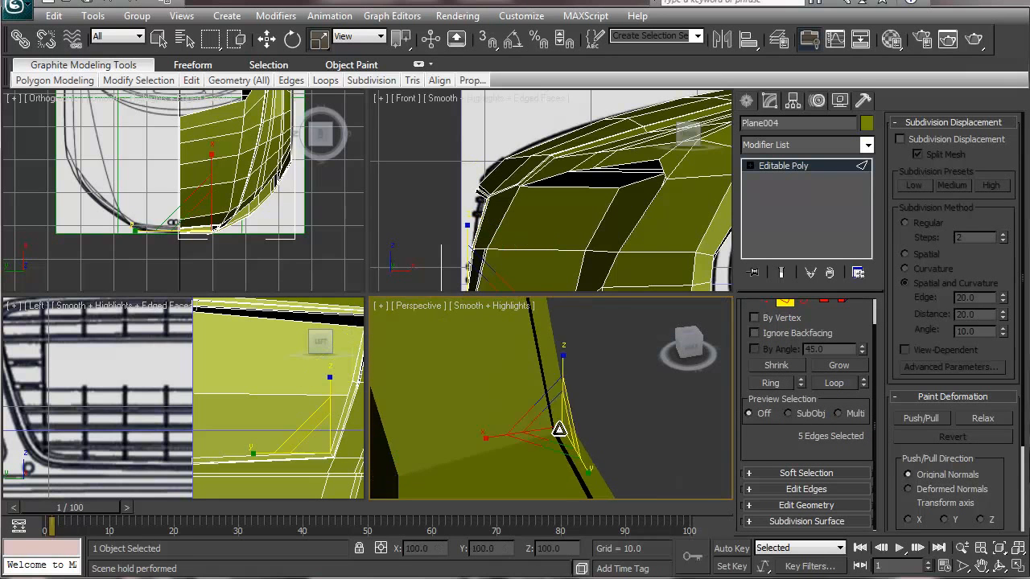
{"action": "middle_click_drag", "start_coordinate": [558, 427], "coordinate": [563, 552]}
{"action": "scroll", "coordinate": [537, 427], "scroll_direction": "down", "scroll_amount": 3}
{"action": "middle_click_drag", "start_coordinate": [537, 427], "coordinate": [585, 481], "text": "alt"}
{"action": "left_click", "coordinate": [546, 381]}
{"action": "scroll", "coordinate": [545, 389], "scroll_direction": "up", "scroll_amount": 3}
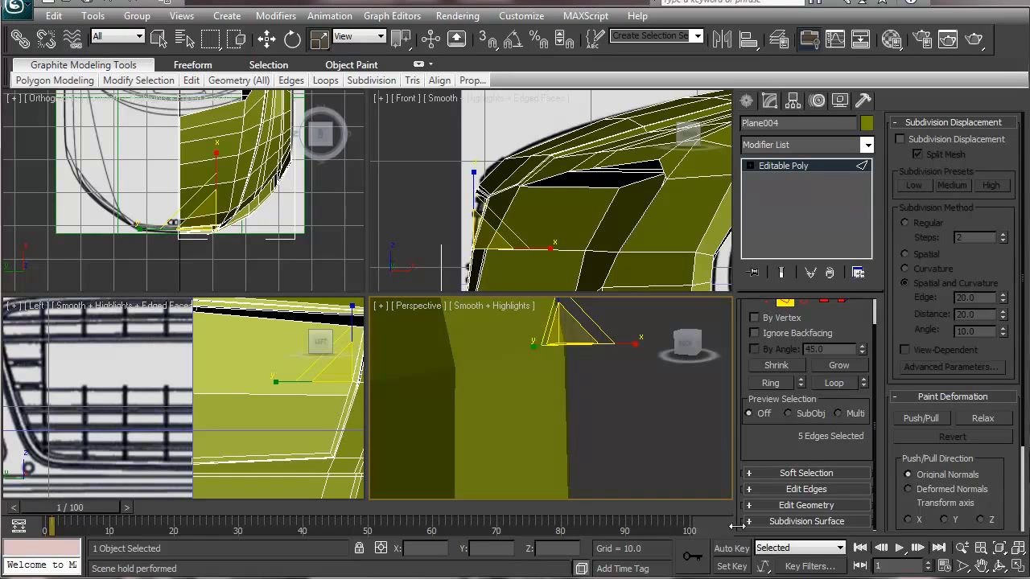
Connect the selected rim strip edge ring with 2 segments and a pinch of 54.
{"action": "left_click", "coordinate": [814, 490]}
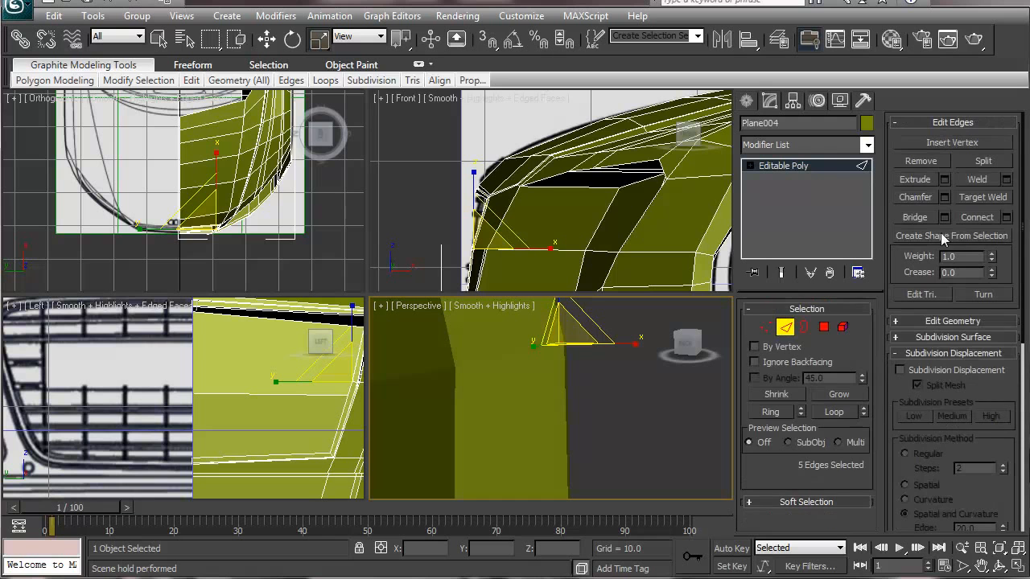
{"action": "middle_click_drag", "start_coordinate": [456, 396], "coordinate": [469, 530]}
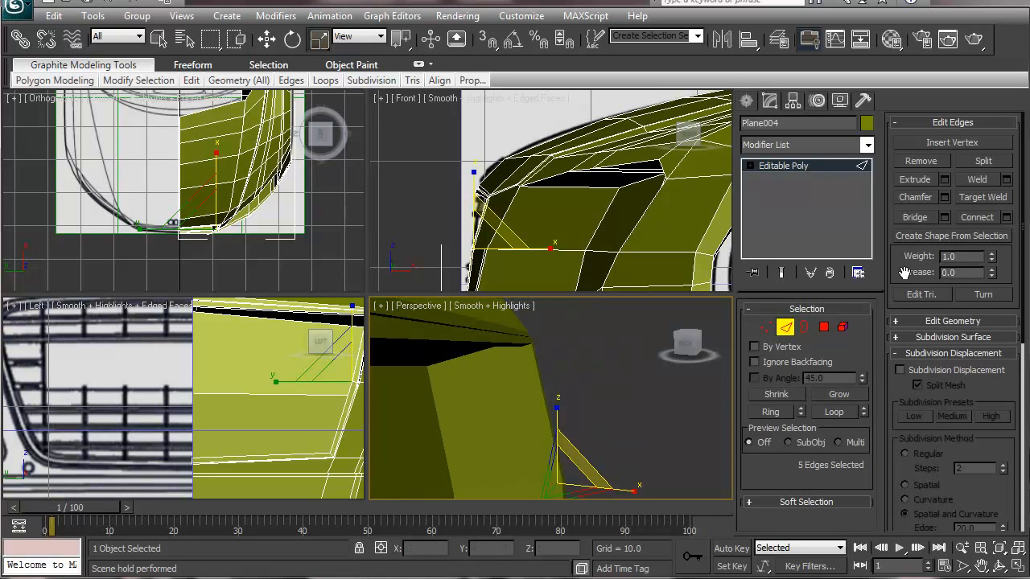
{"action": "left_click", "coordinate": [1007, 218]}
{"action": "left_click", "coordinate": [632, 407]}
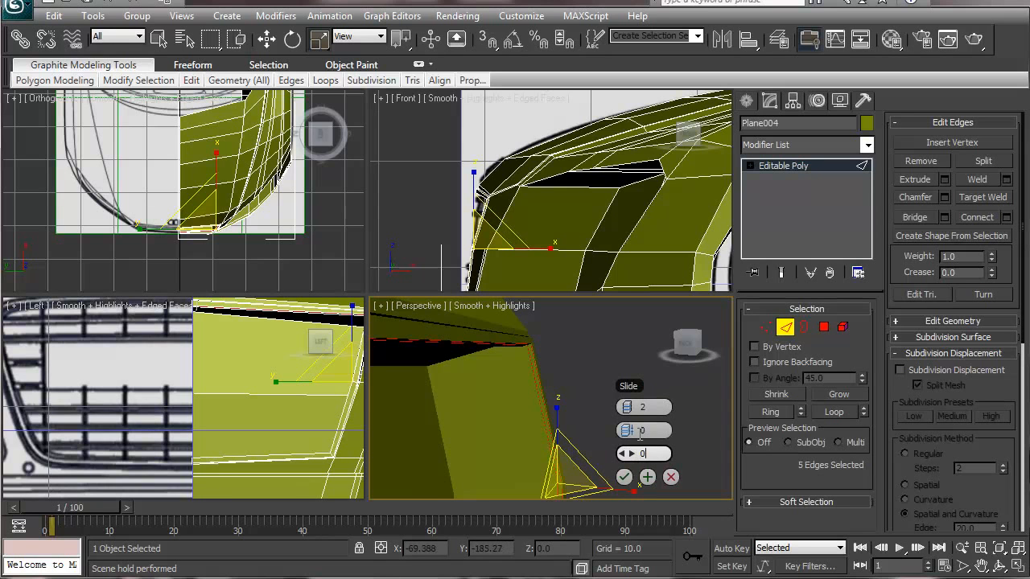
{"action": "left_click", "coordinate": [633, 432]}
{"action": "left_click_drag", "start_coordinate": [632, 427], "coordinate": [750, 422]}
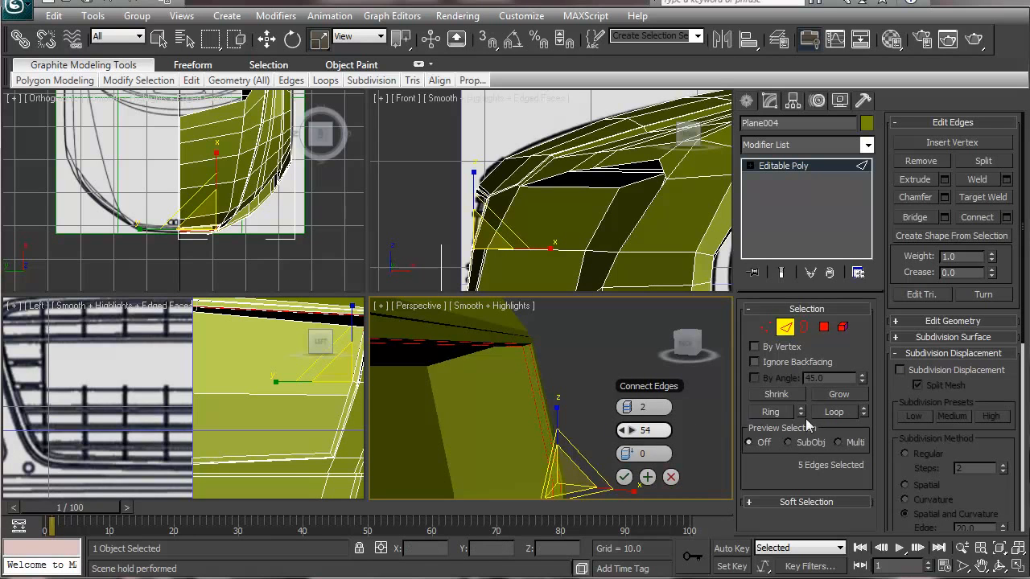
{"action": "left_click", "coordinate": [624, 477]}
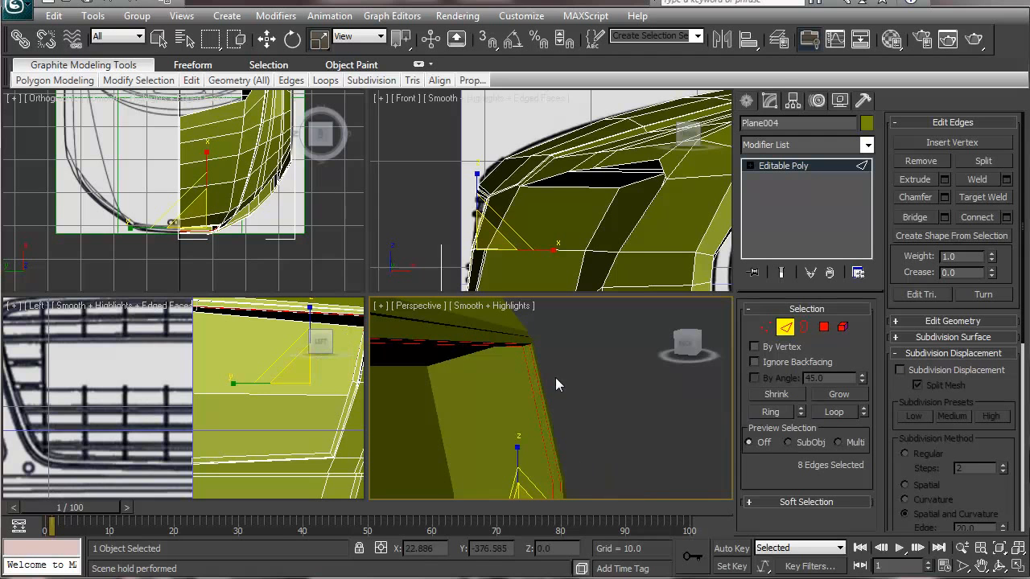
Select the ring of short edges across the neighbouring face of the rim strip and connect it with the same settings.
{"action": "middle_click_drag", "start_coordinate": [594, 396], "coordinate": [662, 348], "text": "alt"}
{"action": "left_click", "coordinate": [661, 408]}
{"action": "middle_click_drag", "start_coordinate": [585, 469], "coordinate": [589, 404]}
{"action": "left_click", "coordinate": [598, 442]}
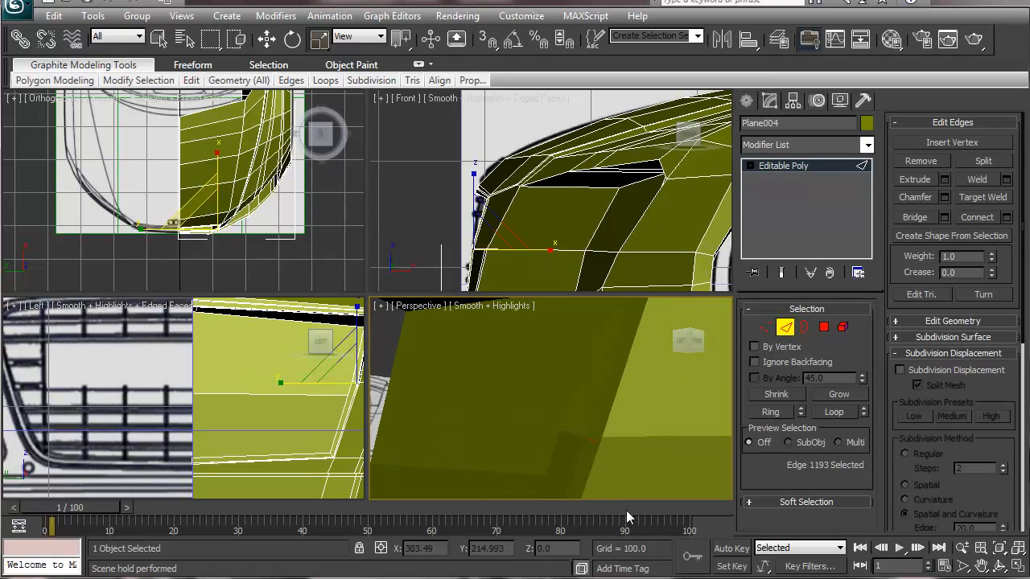
{"action": "left_click", "coordinate": [770, 412]}
{"action": "left_click", "coordinate": [982, 216]}
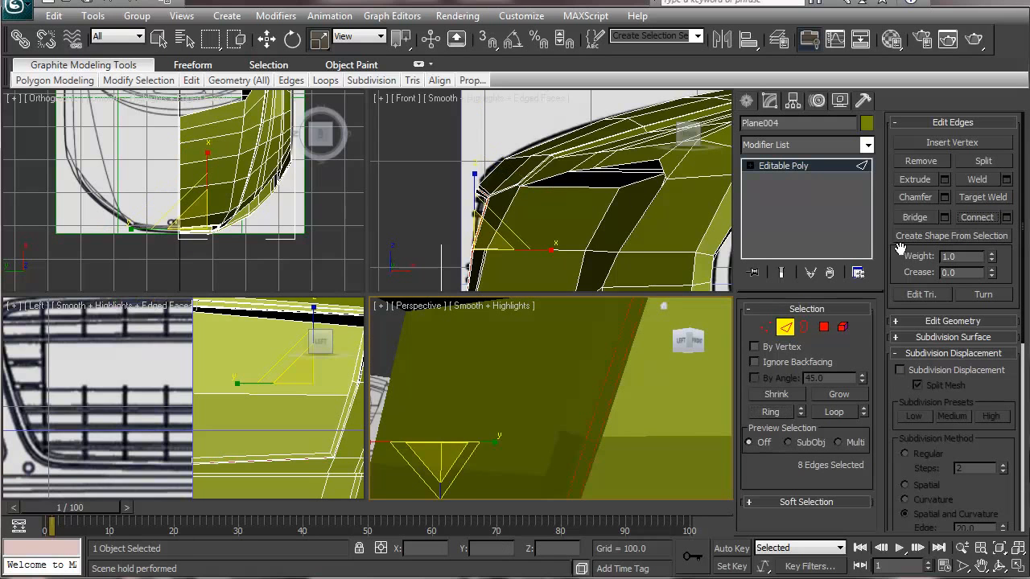
Select the ring of lengthwise edges on the rim strip's upper section and connect it with 1 segment, pinch 54 and slide -86.
{"action": "middle_click_drag", "start_coordinate": [498, 398], "coordinate": [548, 576]}
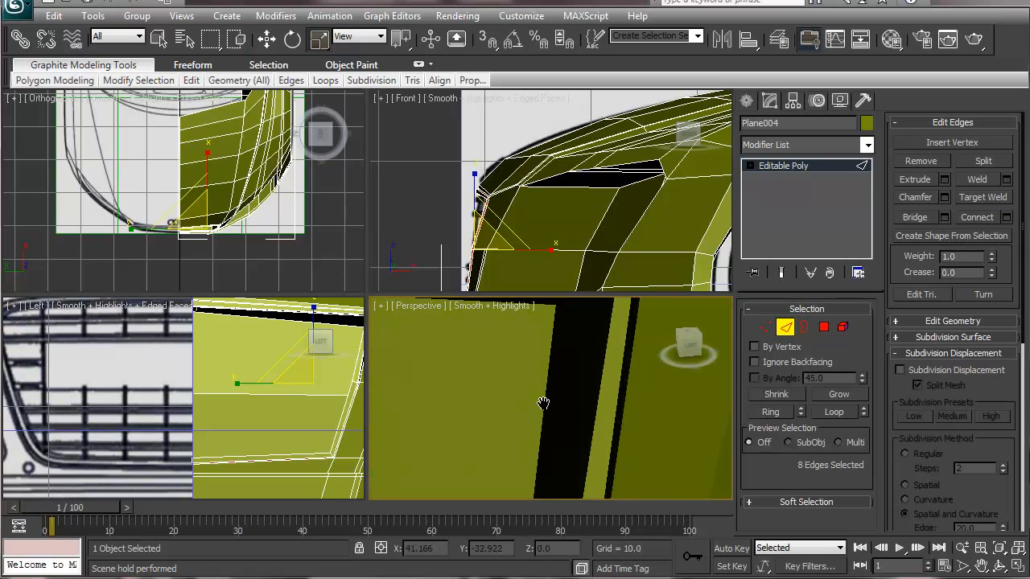
{"action": "middle_click_drag", "start_coordinate": [544, 404], "coordinate": [538, 489]}
{"action": "left_click", "coordinate": [552, 396]}
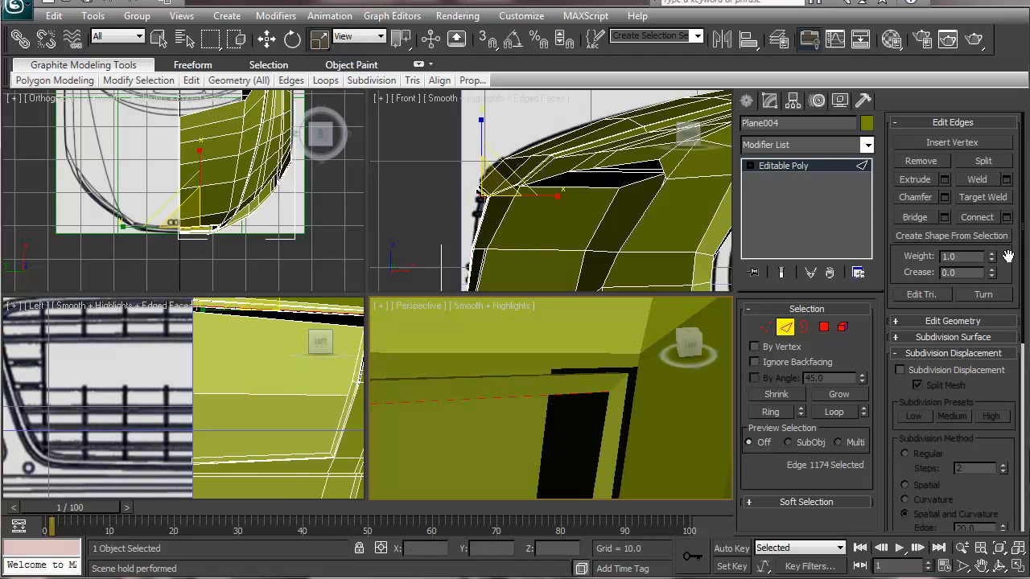
{"action": "left_click", "coordinate": [771, 412]}
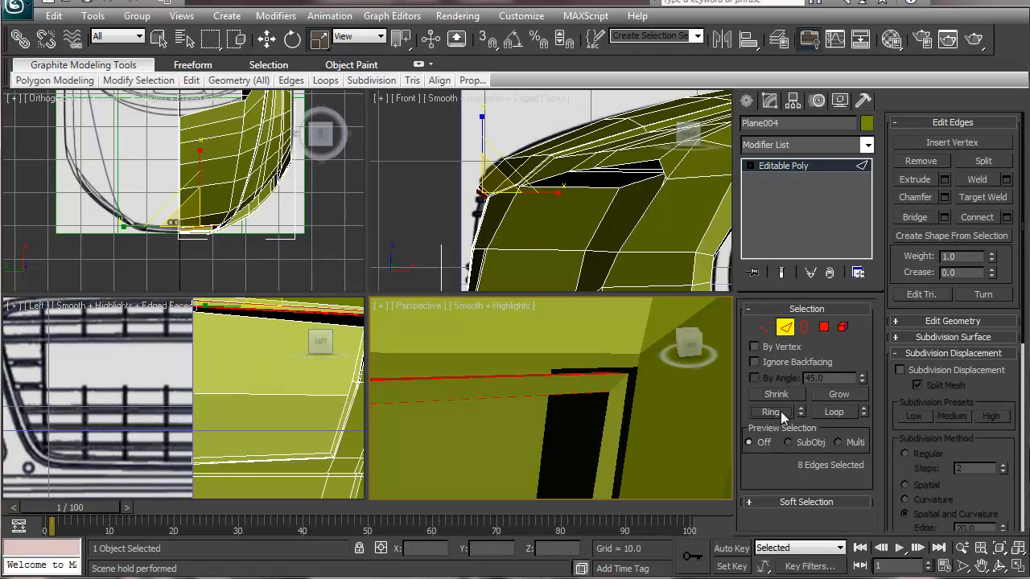
{"action": "left_click", "coordinate": [1006, 217]}
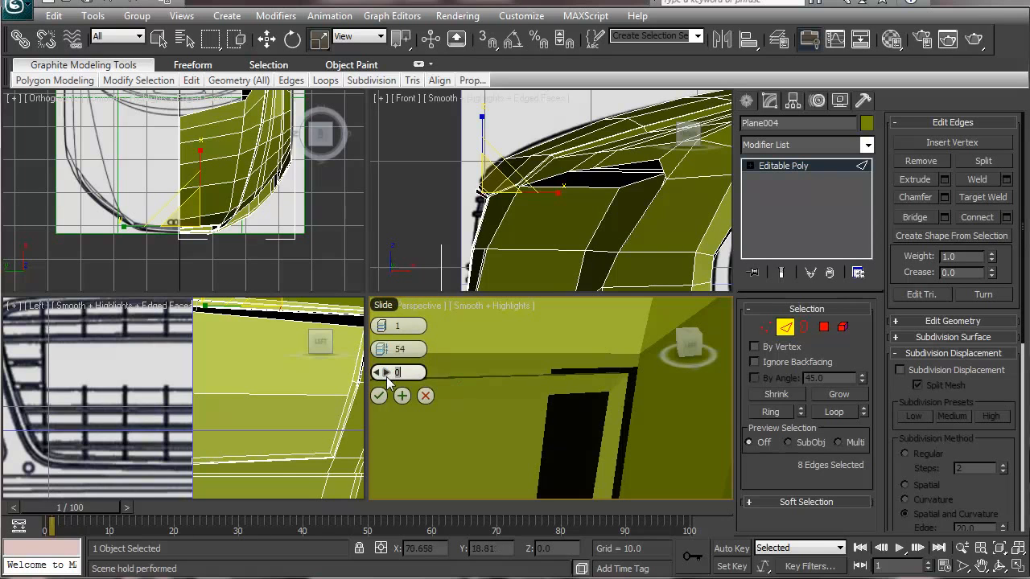
{"action": "left_click_drag", "start_coordinate": [424, 366], "coordinate": [190, 387]}
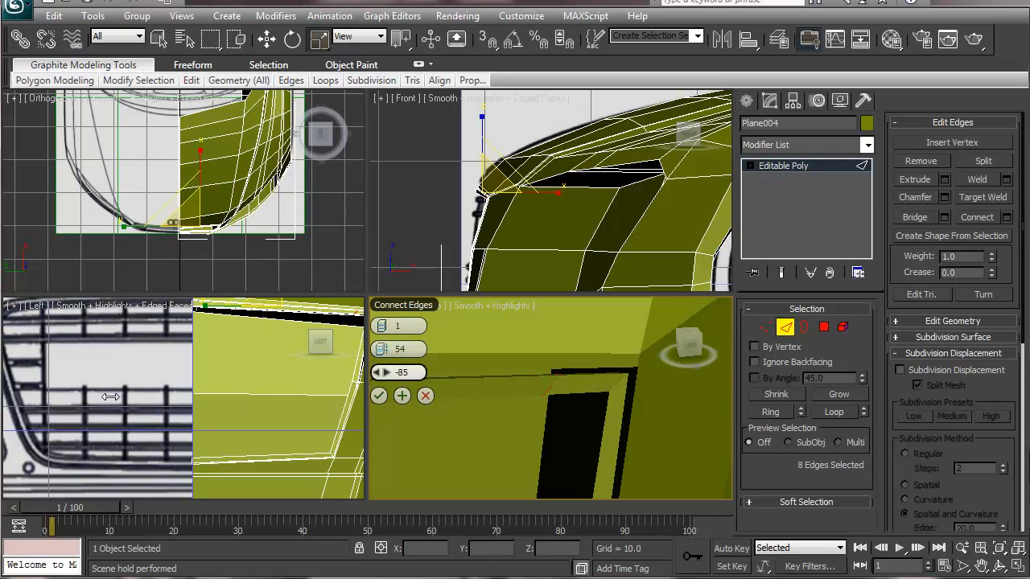
{"action": "left_click", "coordinate": [378, 395]}
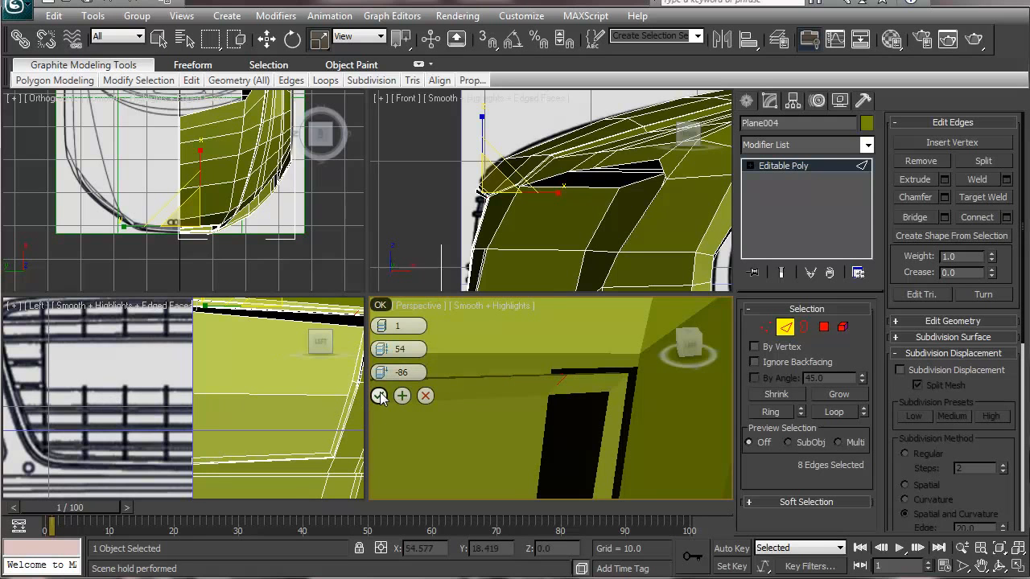
Select the ring of lengthwise edges on the rim strip's side section and connect it with 1 segment, pinch 54 and slide 69.
{"action": "left_click", "coordinate": [605, 429]}
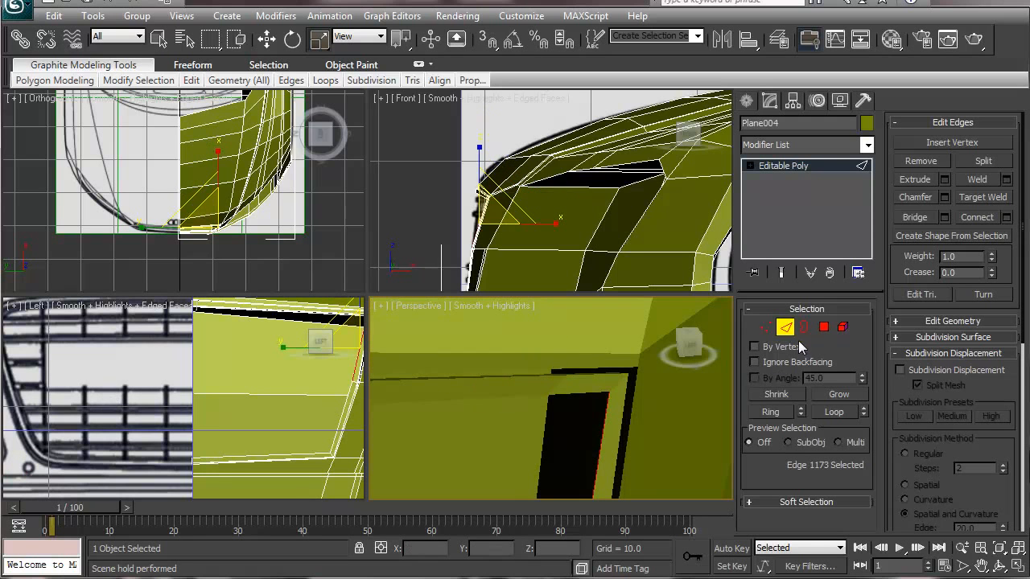
{"action": "left_click", "coordinate": [771, 412]}
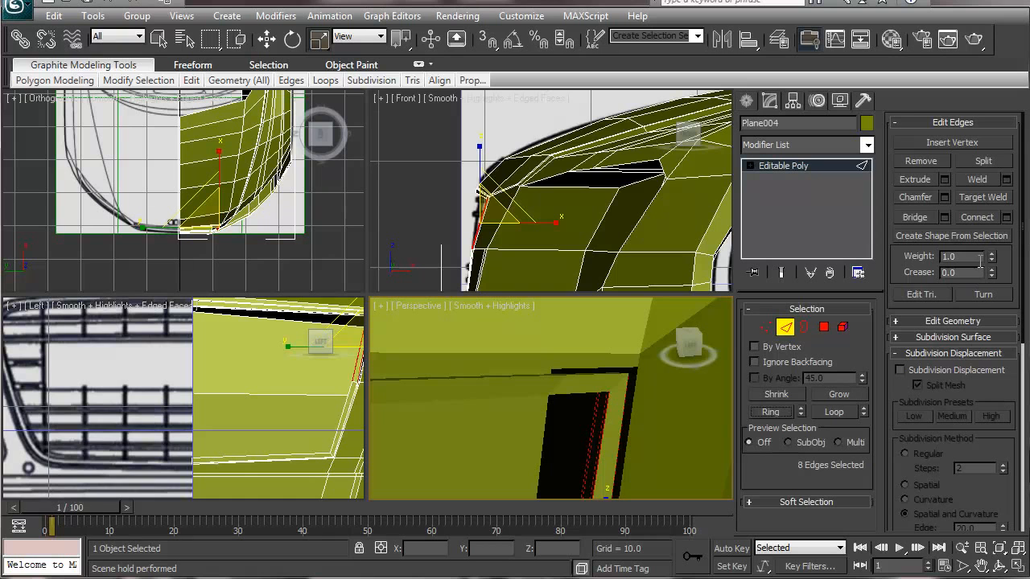
{"action": "left_click", "coordinate": [1006, 218]}
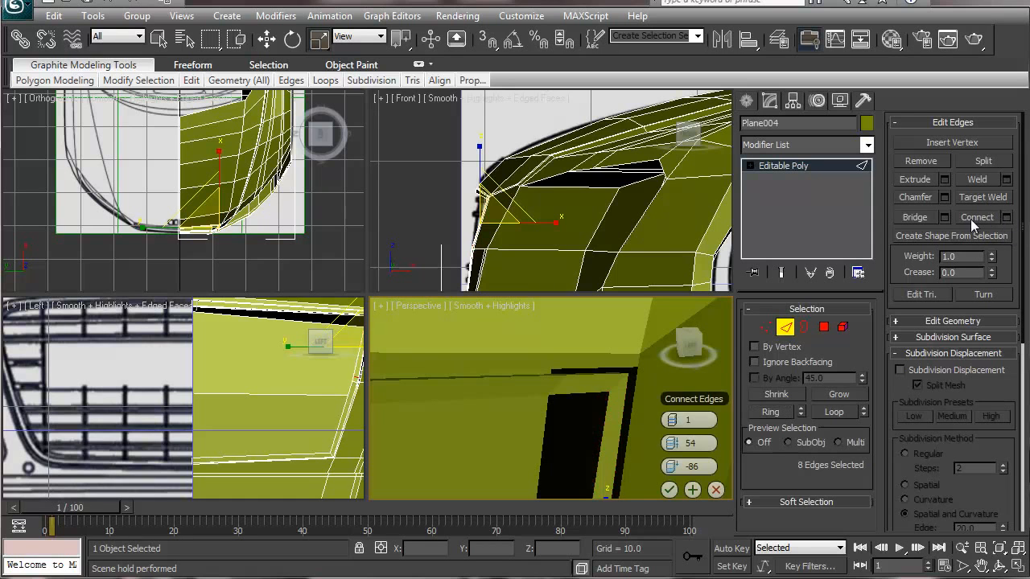
{"action": "left_click_drag", "start_coordinate": [667, 471], "coordinate": [986, 463]}
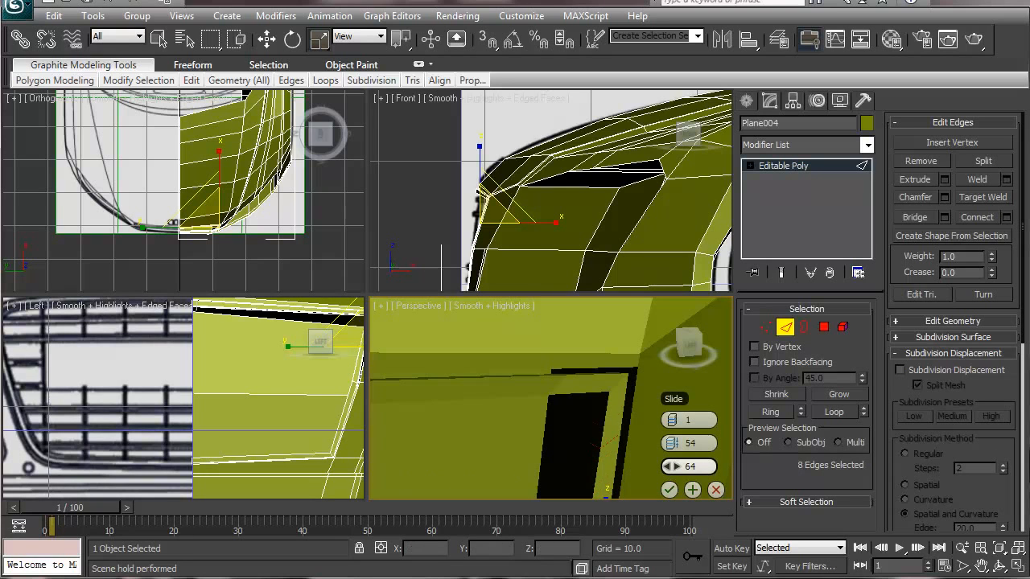
{"action": "left_click_drag", "start_coordinate": [869, 483], "coordinate": [845, 494]}
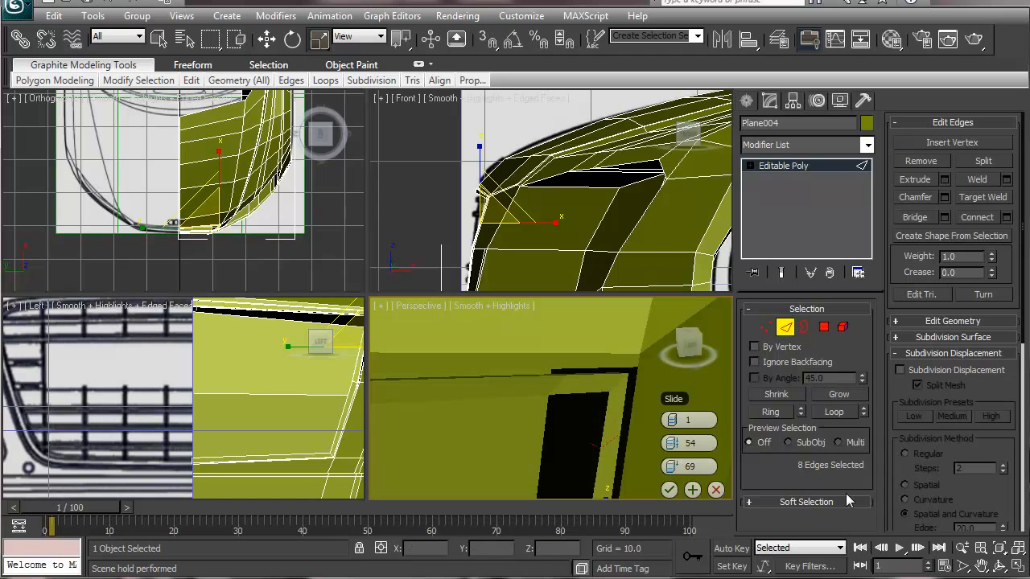
{"action": "left_click", "coordinate": [669, 489]}
Turn on NURMS subdivision for the car body and examine the smoothed grille rim and its corner.
{"action": "left_click", "coordinate": [953, 338]}
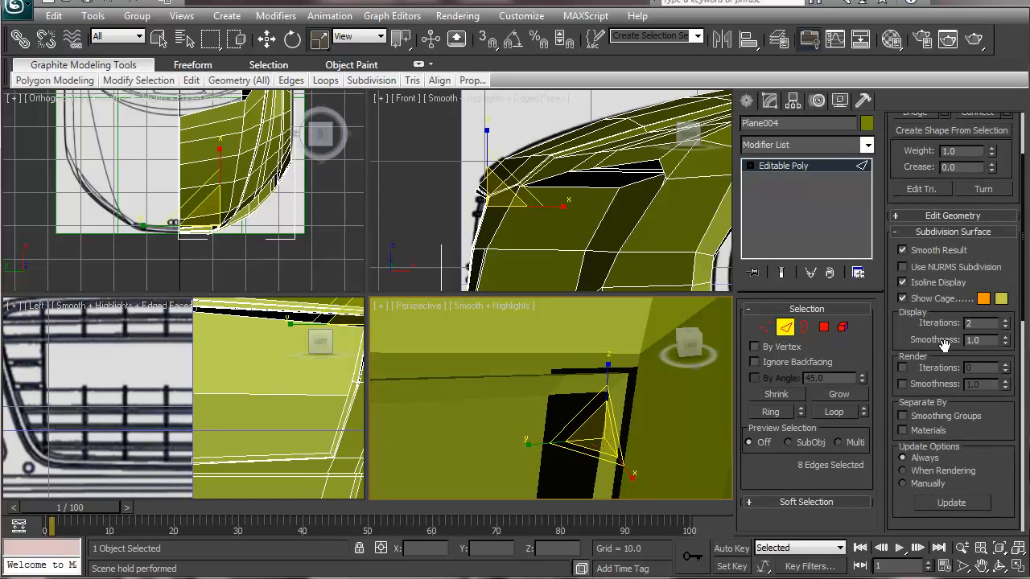
{"action": "left_click", "coordinate": [940, 267]}
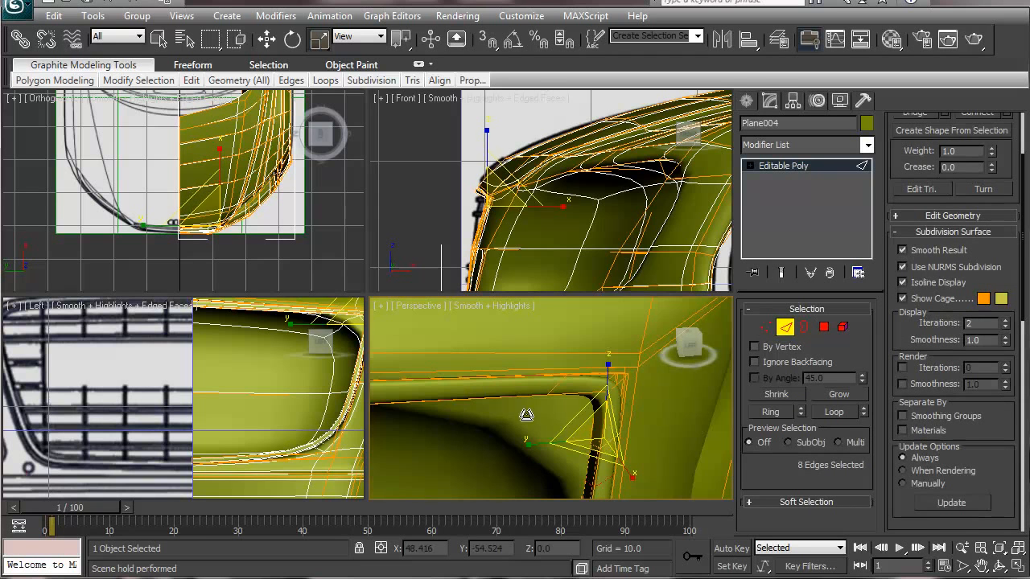
{"action": "scroll", "coordinate": [524, 386], "scroll_direction": "down", "scroll_amount": 5}
{"action": "left_click", "coordinate": [690, 478]}
{"action": "middle_click_drag", "start_coordinate": [632, 462], "coordinate": [721, 432], "text": "alt"}
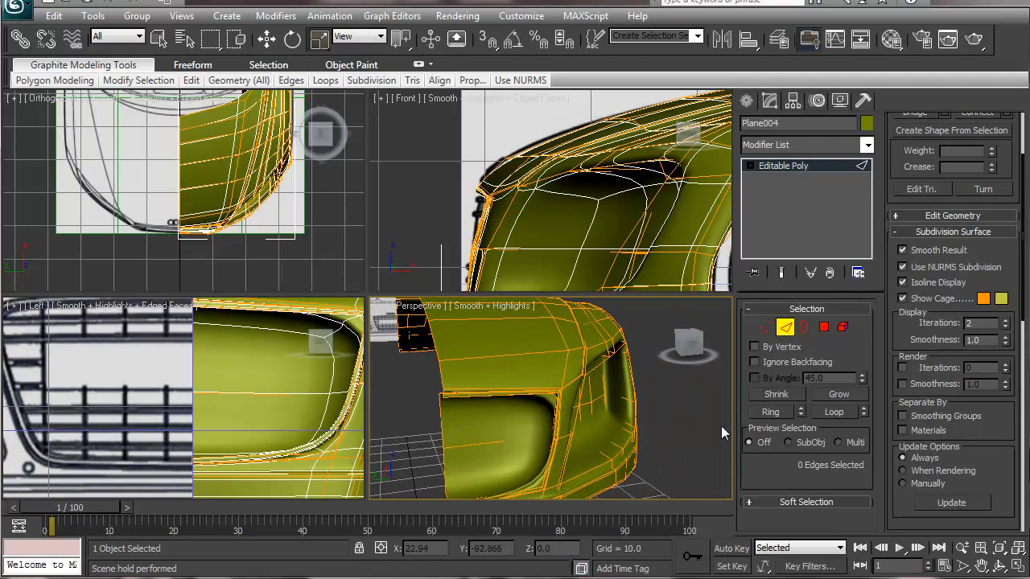
{"action": "left_click", "coordinate": [785, 327]}
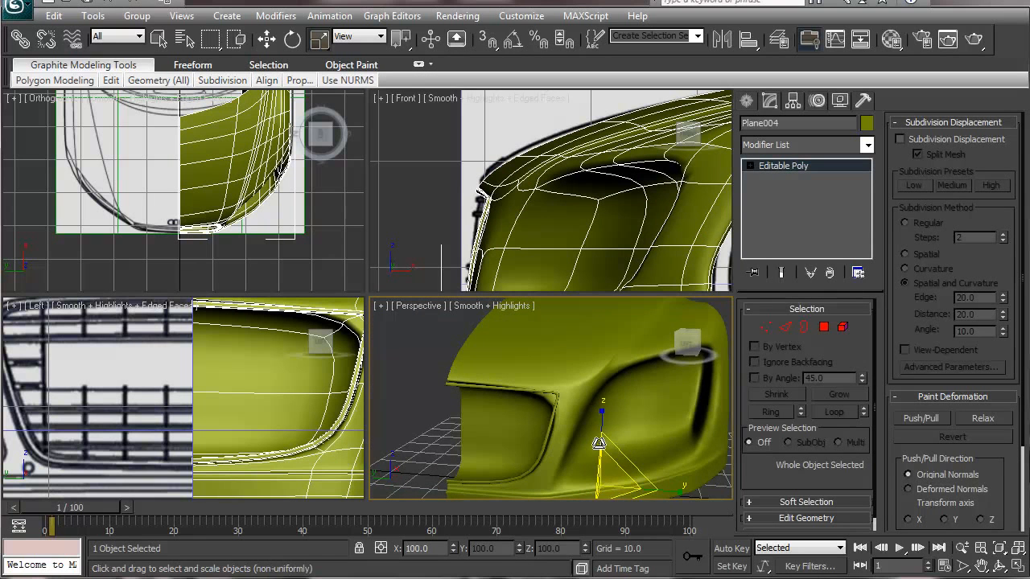
{"action": "middle_click_drag", "start_coordinate": [598, 441], "coordinate": [658, 433]}
{"action": "scroll", "coordinate": [659, 433], "scroll_direction": "up", "scroll_amount": 4}
{"action": "scroll", "coordinate": [658, 433], "scroll_direction": "down", "scroll_amount": 2}
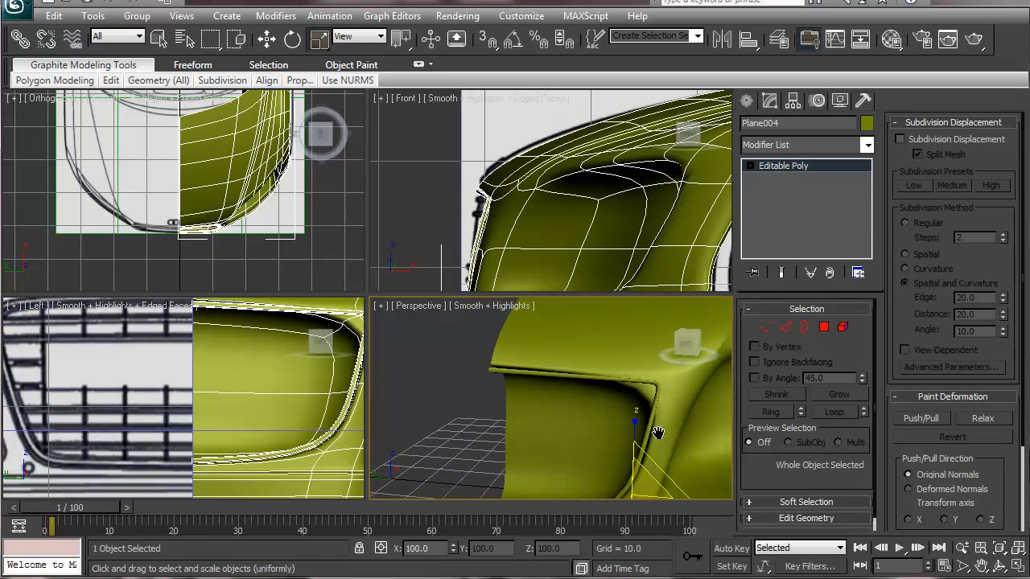
Check the unsmoothed rim corner, re-enable NURMS subdivision with 3 display iterations, and inspect the smoothed grille opening.
{"action": "key", "text": "ctrl+BackSpace"}
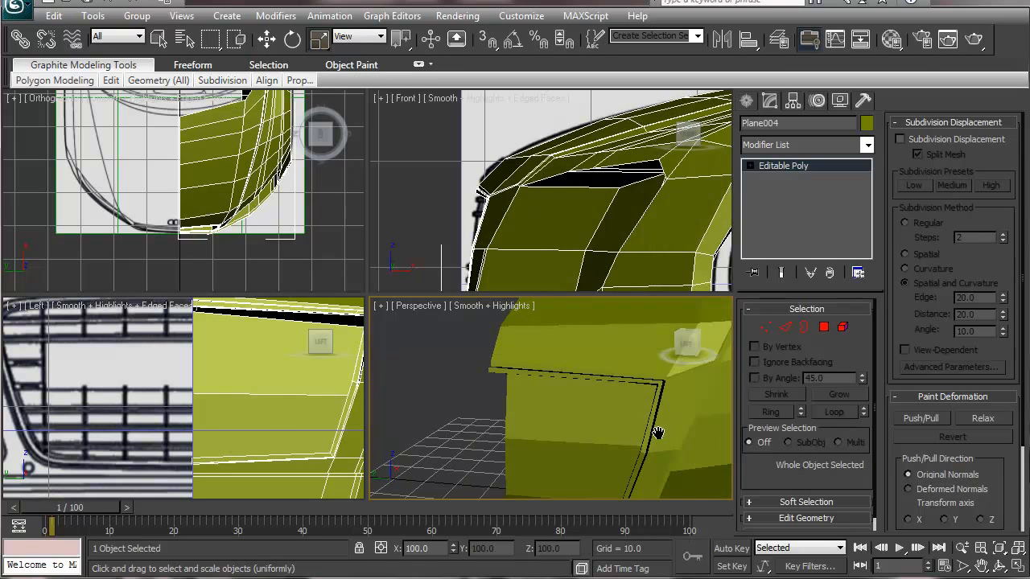
{"action": "scroll", "coordinate": [650, 424], "scroll_direction": "up", "scroll_amount": 5}
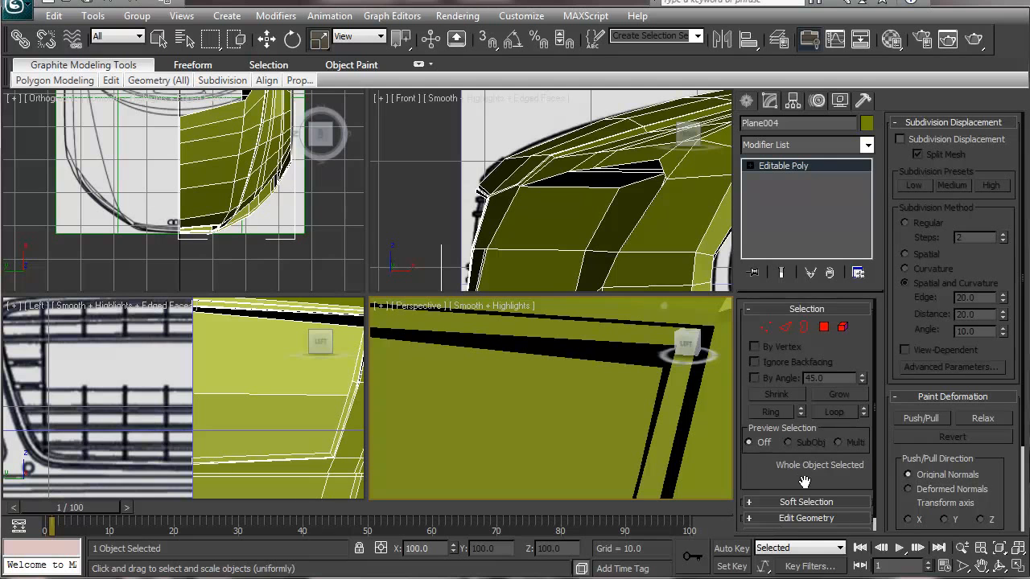
{"action": "scroll", "coordinate": [804, 481], "scroll_direction": "down", "scroll_amount": 1}
{"action": "left_click", "coordinate": [807, 521]}
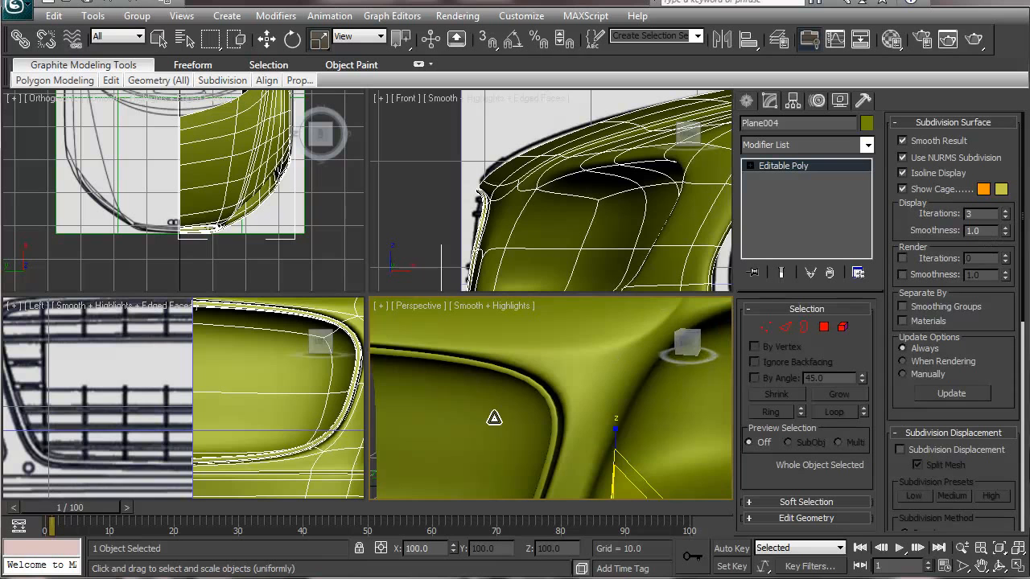
{"action": "middle_click_drag", "start_coordinate": [495, 417], "coordinate": [538, 381]}
{"action": "scroll", "coordinate": [538, 380], "scroll_direction": "down", "scroll_amount": 5}
{"action": "left_click", "coordinate": [439, 414]}
{"action": "mouse_move", "coordinate": [439, 415]}
{"action": "middle_mouse_down", "text": "alt"}
{"action": "mouse_move", "coordinate": [532, 415]}
{"action": "mouse_move", "coordinate": [432, 409]}
{"action": "middle_mouse_up", "text": "alt"}
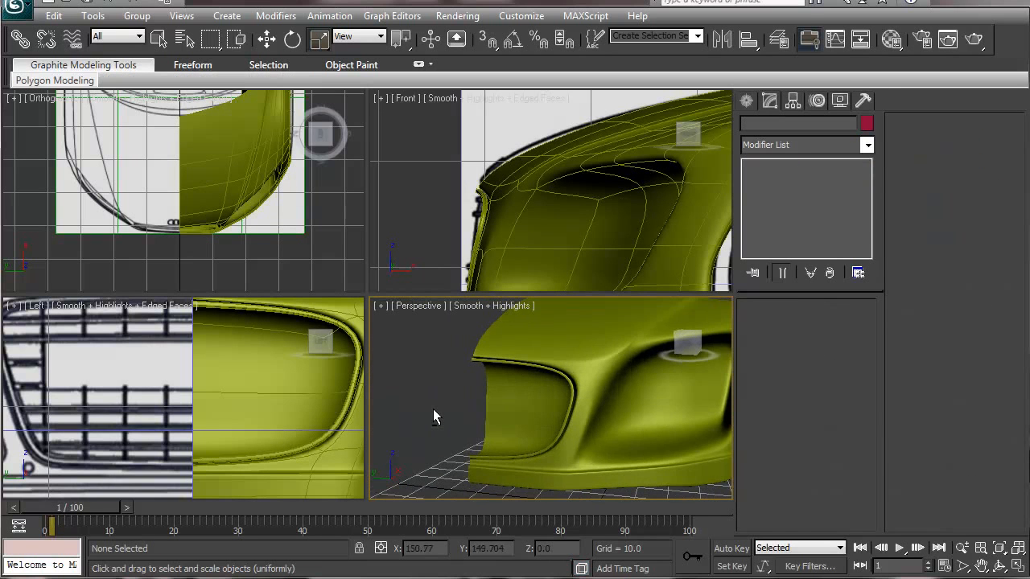
{"action": "scroll", "coordinate": [60, 414], "scroll_direction": "up", "scroll_amount": 3}
{"action": "middle_click_drag", "start_coordinate": [60, 413], "coordinate": [39, 476]}
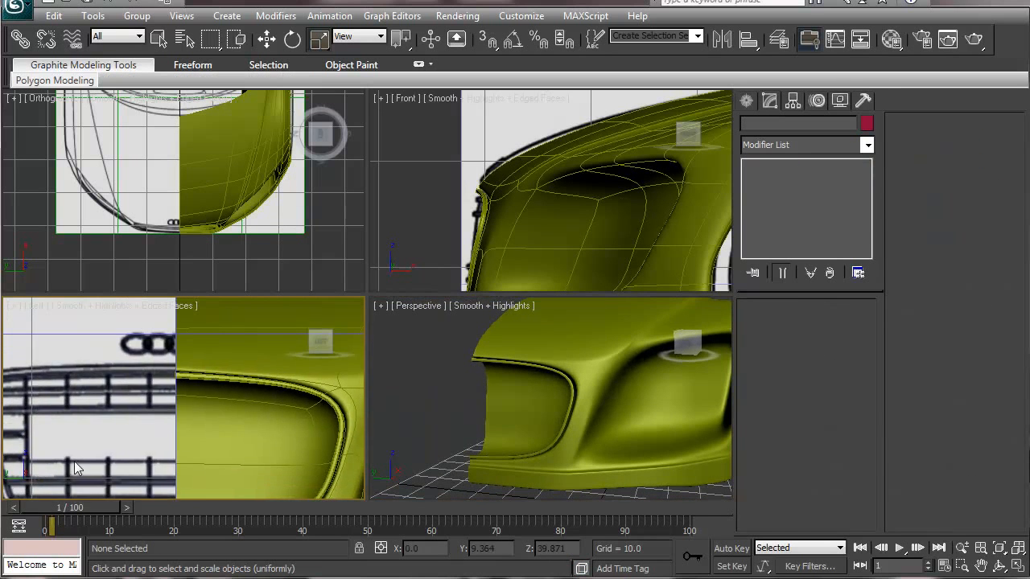
Make the smoothed body temporarily see-through to compare the grille rim with the front blueprint.
{"action": "left_click", "coordinate": [838, 103]}
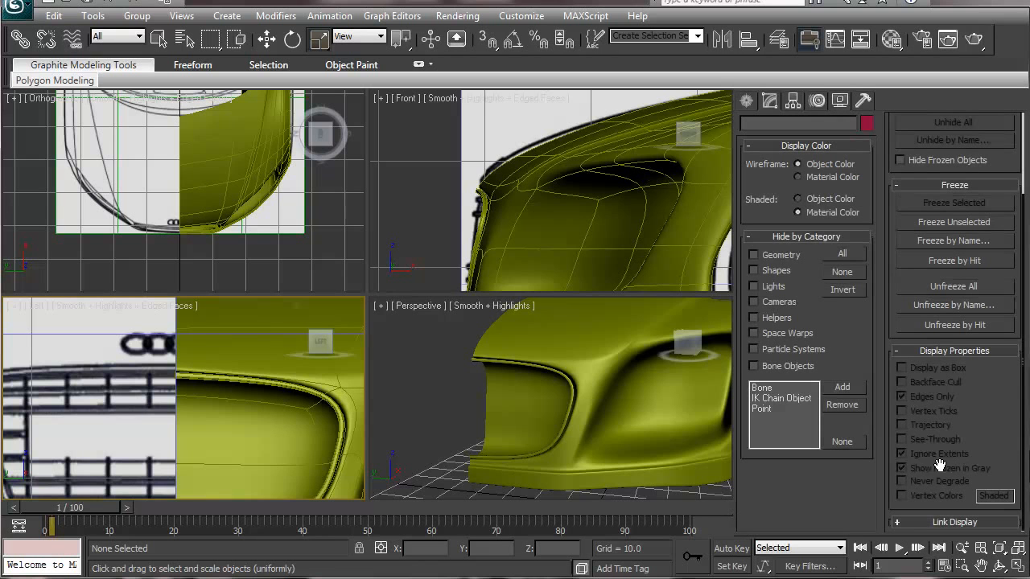
{"action": "left_click", "coordinate": [559, 415]}
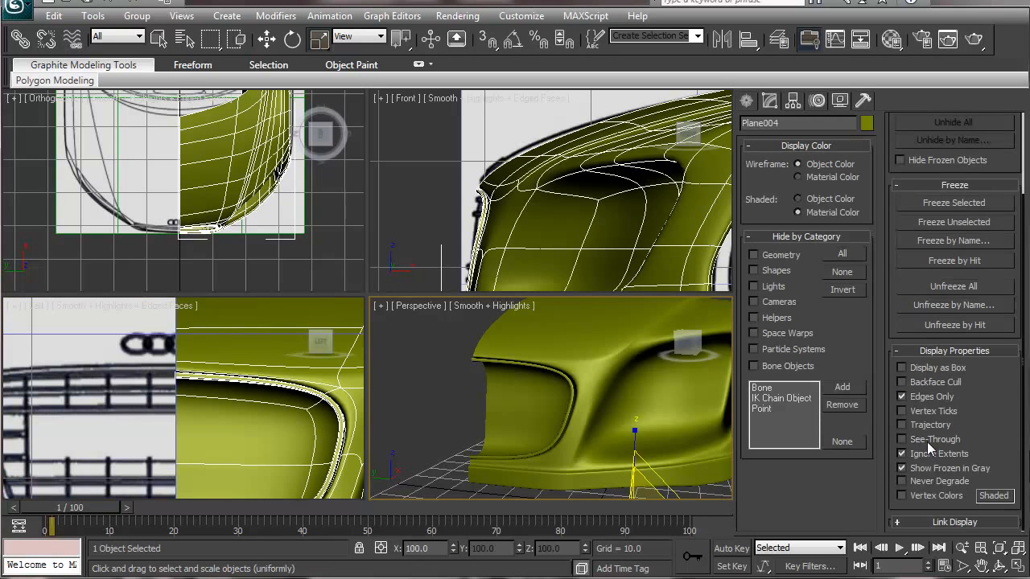
{"action": "left_click", "coordinate": [927, 442]}
{"action": "middle_click_drag", "start_coordinate": [299, 437], "coordinate": [69, 448]}
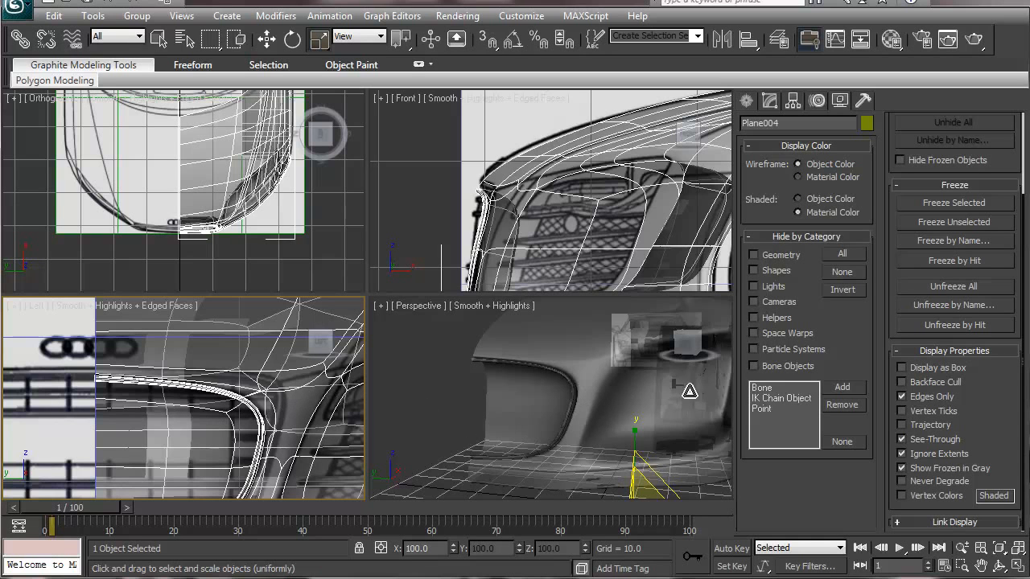
{"action": "left_click", "coordinate": [928, 441]}
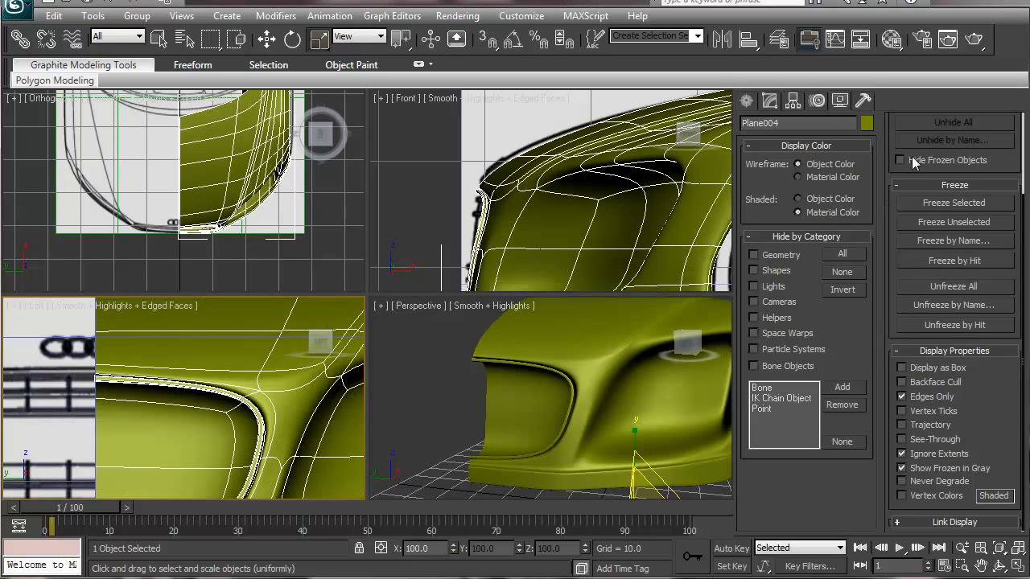
Turn off NURMS subdivision and compare the unsmoothed body with the blueprint using a temporary see-through display.
{"action": "left_click", "coordinate": [773, 102]}
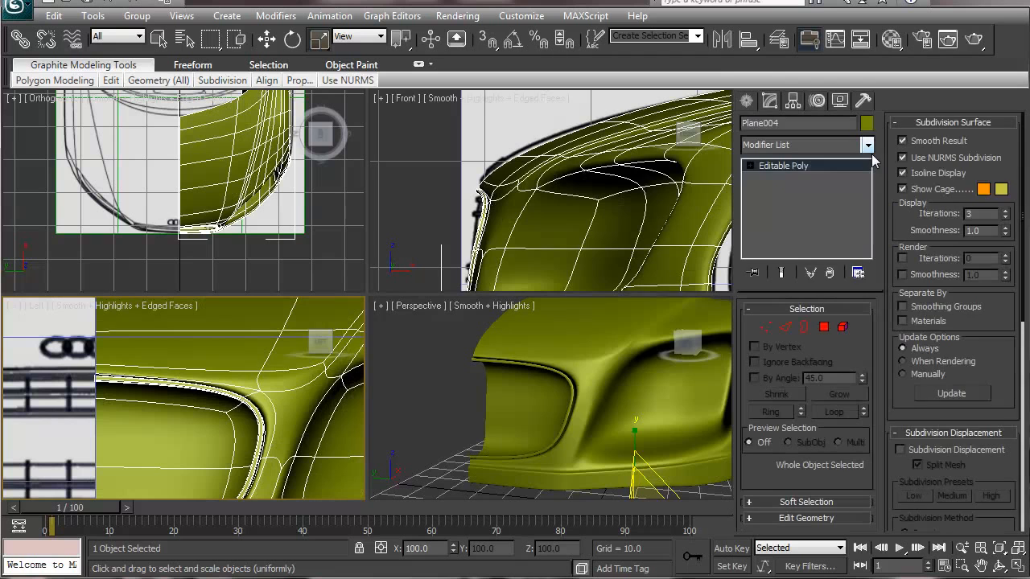
{"action": "left_click", "coordinate": [960, 159]}
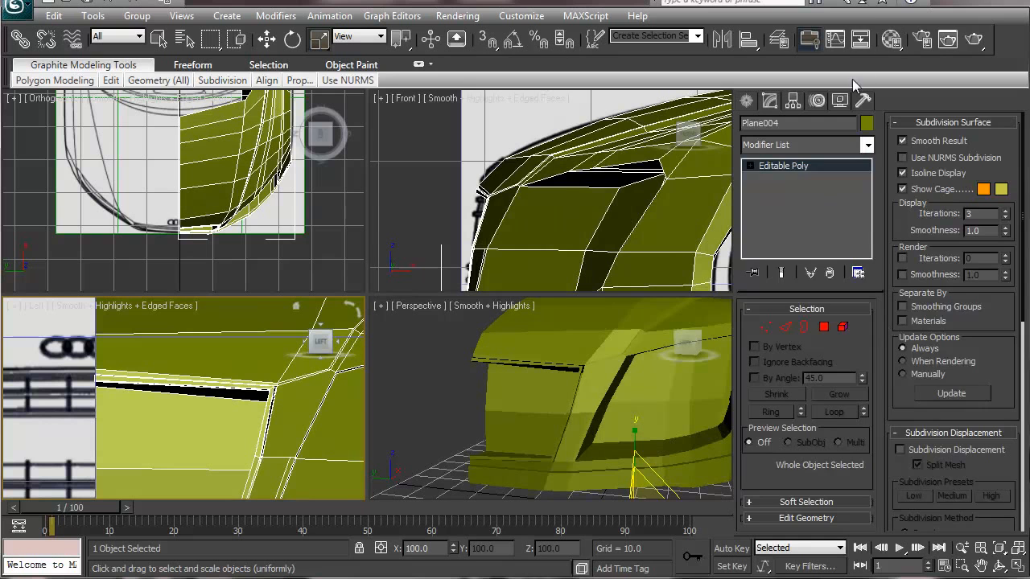
{"action": "left_click", "coordinate": [837, 104]}
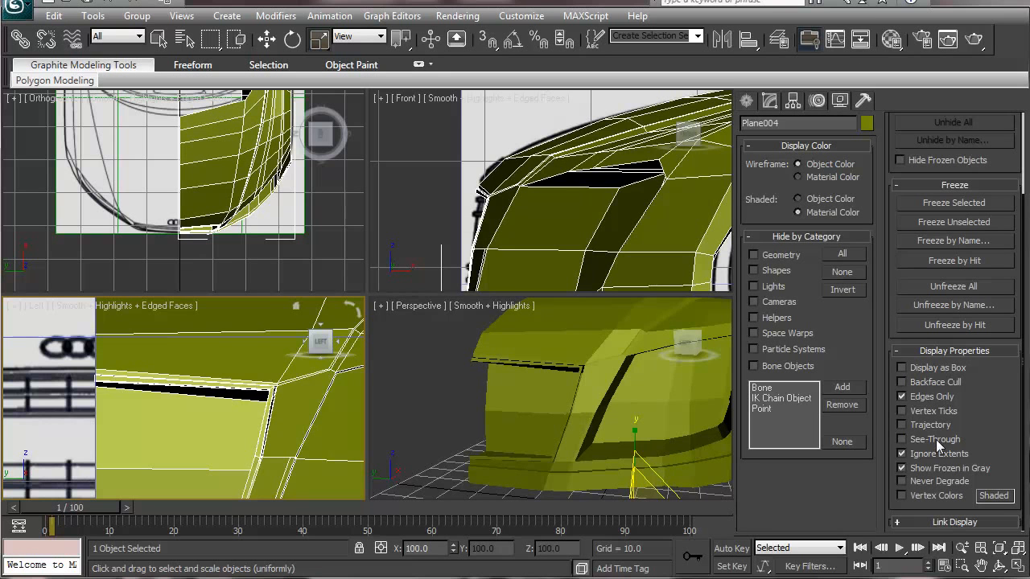
{"action": "left_click", "coordinate": [902, 439]}
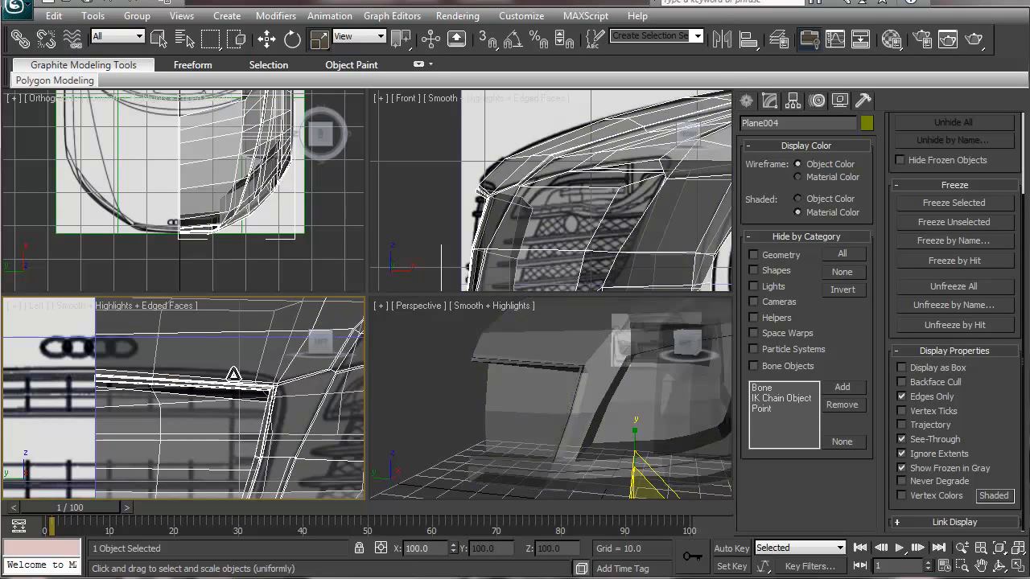
{"action": "middle_click_drag", "start_coordinate": [224, 378], "coordinate": [228, 425]}
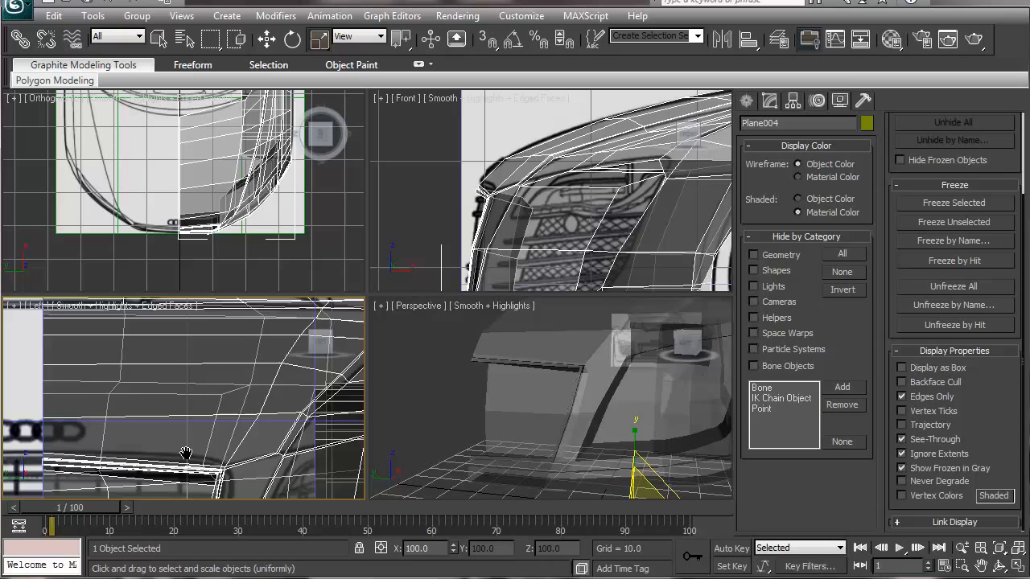
{"action": "left_click", "coordinate": [935, 442]}
{"action": "middle_click_drag", "start_coordinate": [184, 421], "coordinate": [231, 390]}
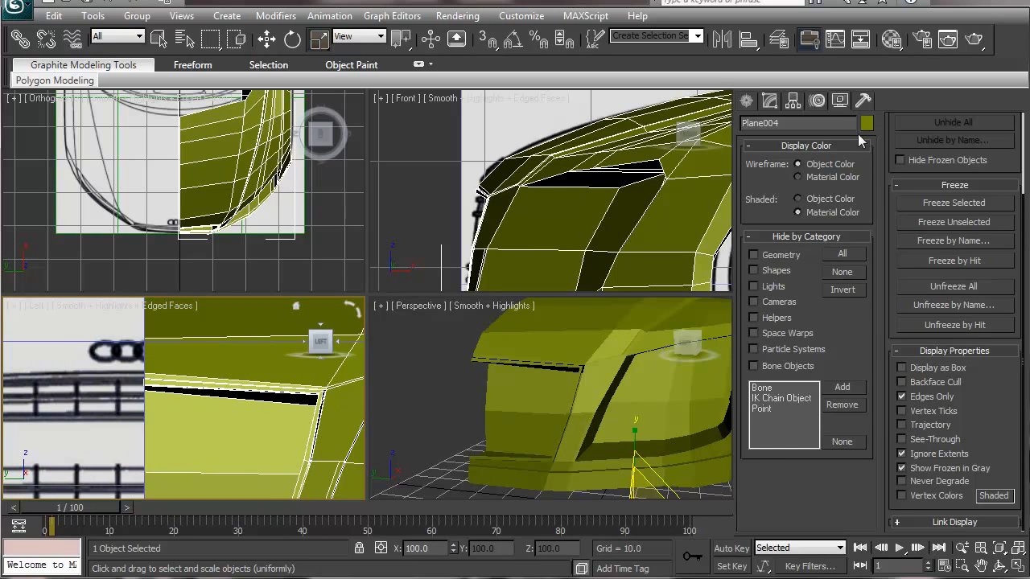
Move the vertex at the outer end of the hood's front crossing edge slightly toward the car's centreline.
{"action": "left_click", "coordinate": [774, 107]}
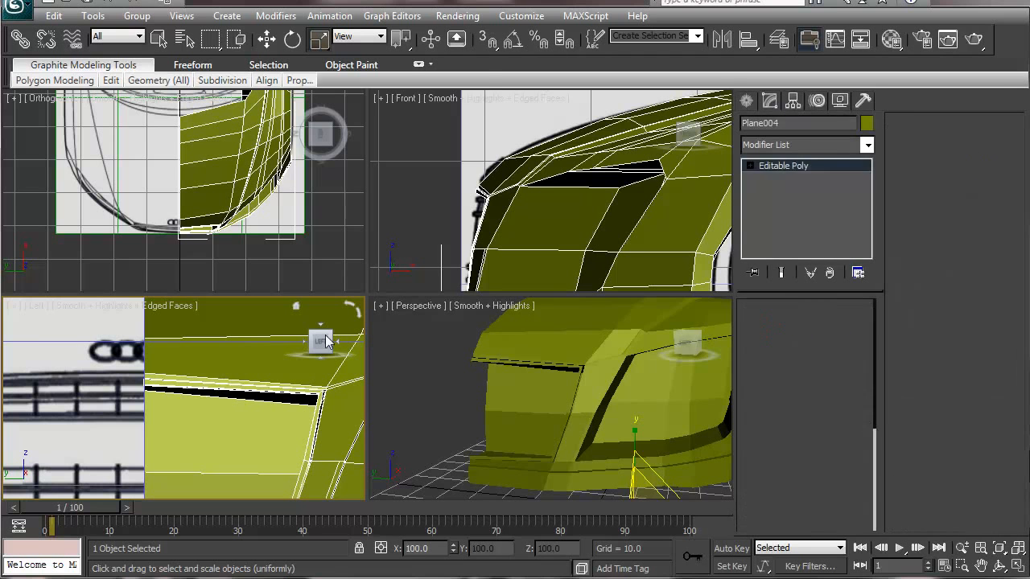
{"action": "left_click", "coordinate": [201, 337]}
{"action": "scroll", "coordinate": [247, 384], "scroll_direction": "down", "scroll_amount": 3}
{"action": "scroll", "coordinate": [177, 458], "scroll_direction": "up", "scroll_amount": 5}
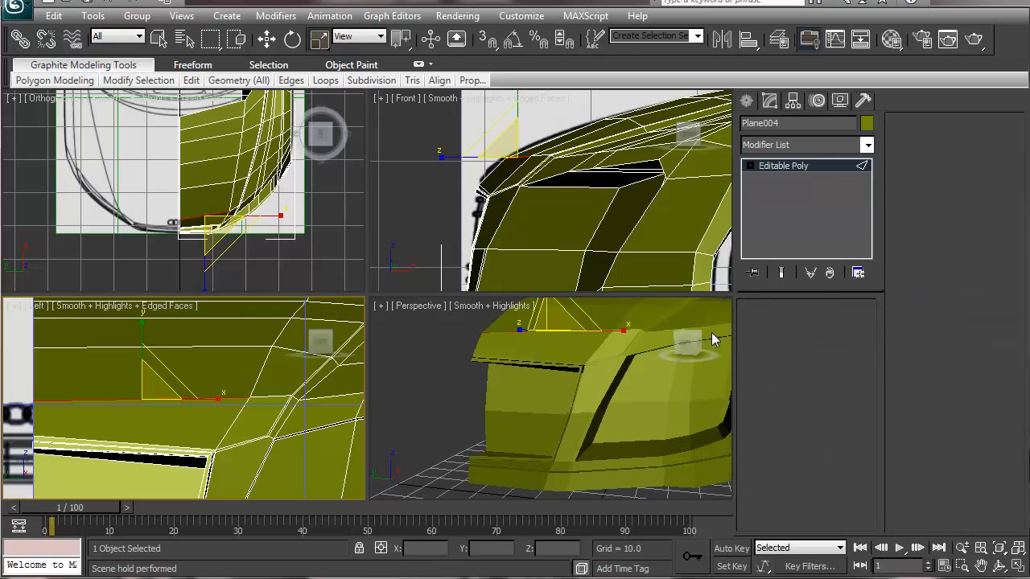
{"action": "key", "text": "1"}
{"action": "left_click", "coordinate": [253, 405]}
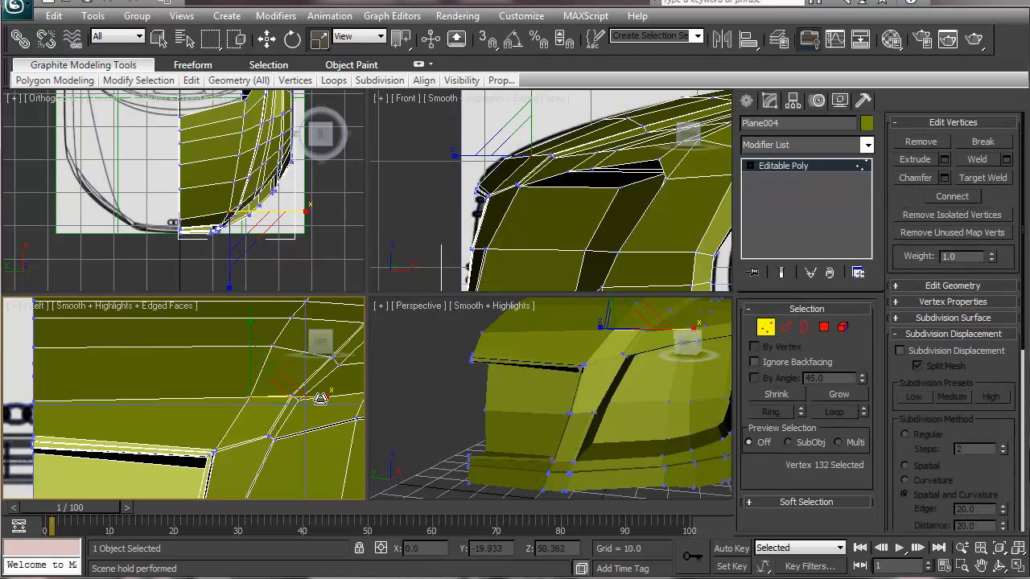
{"action": "key", "text": "w"}
{"action": "left_click_drag", "start_coordinate": [183, 397], "coordinate": [168, 395]}
{"action": "middle_click_drag", "start_coordinate": [175, 402], "coordinate": [193, 411]}
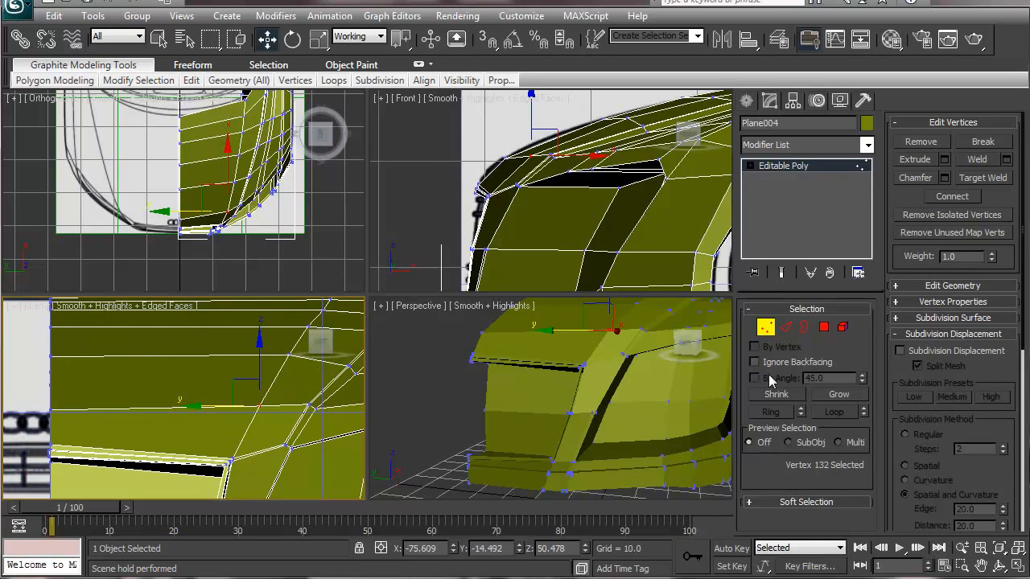
Select the ring of crosswise edges over the hood and grille and connect it with 1 segment, pinch 54 and slide 24.
{"action": "left_click", "coordinate": [784, 327]}
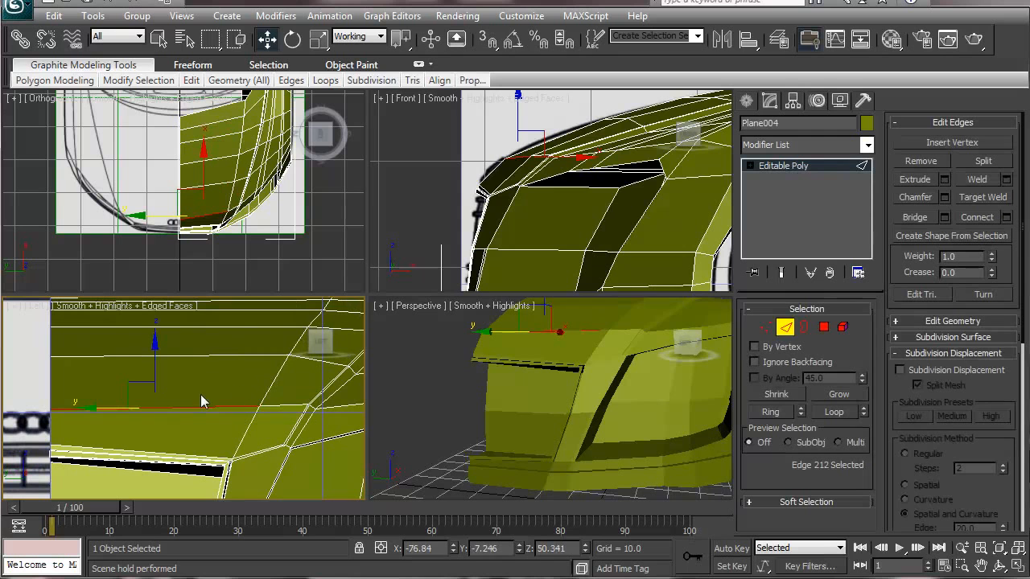
{"action": "left_click", "coordinate": [770, 412]}
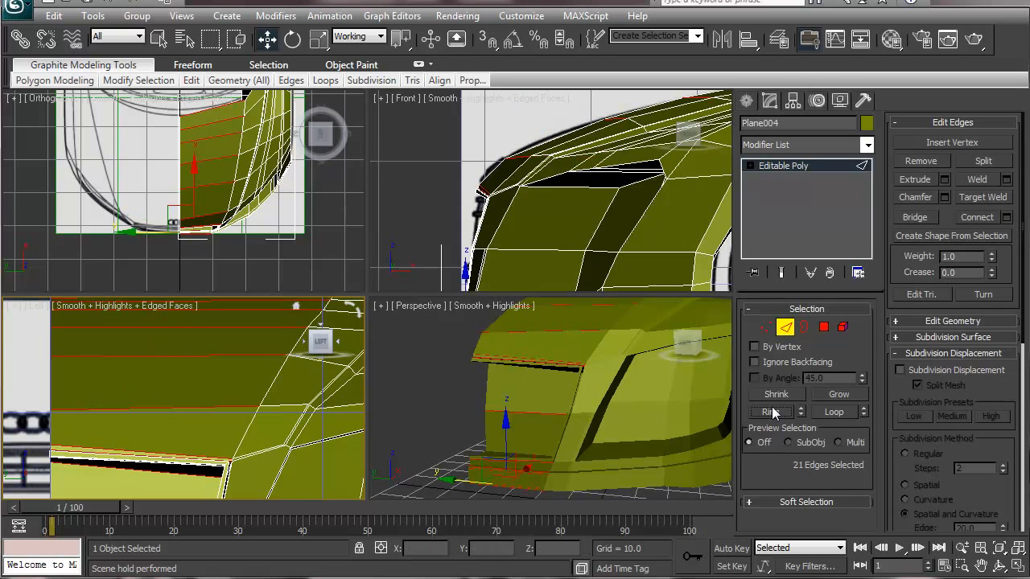
{"action": "left_click", "coordinate": [1006, 218]}
{"action": "left_click_drag", "start_coordinate": [201, 470], "coordinate": [201, 456]}
{"action": "left_click_drag", "start_coordinate": [581, 465], "coordinate": [545, 469]}
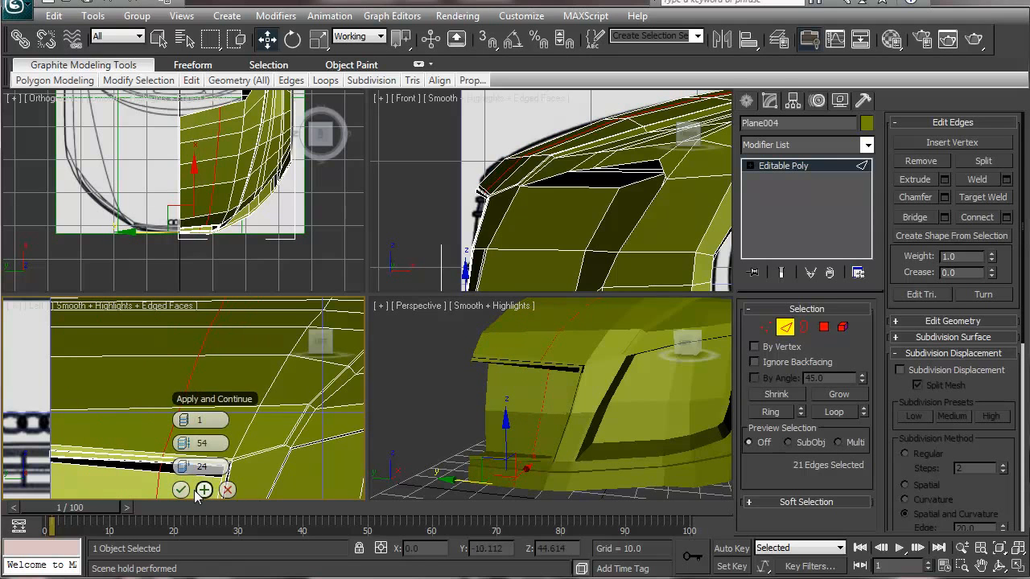
{"action": "left_click", "coordinate": [180, 490]}
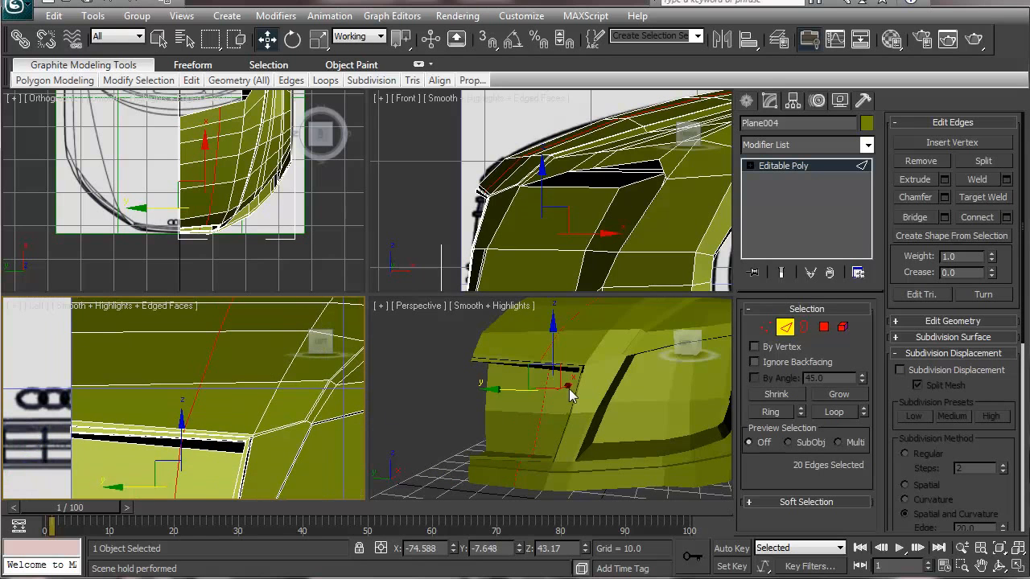
Raise the new loop's four vertices on the upper grille rim strip to curve its outline.
{"action": "left_click", "coordinate": [766, 326]}
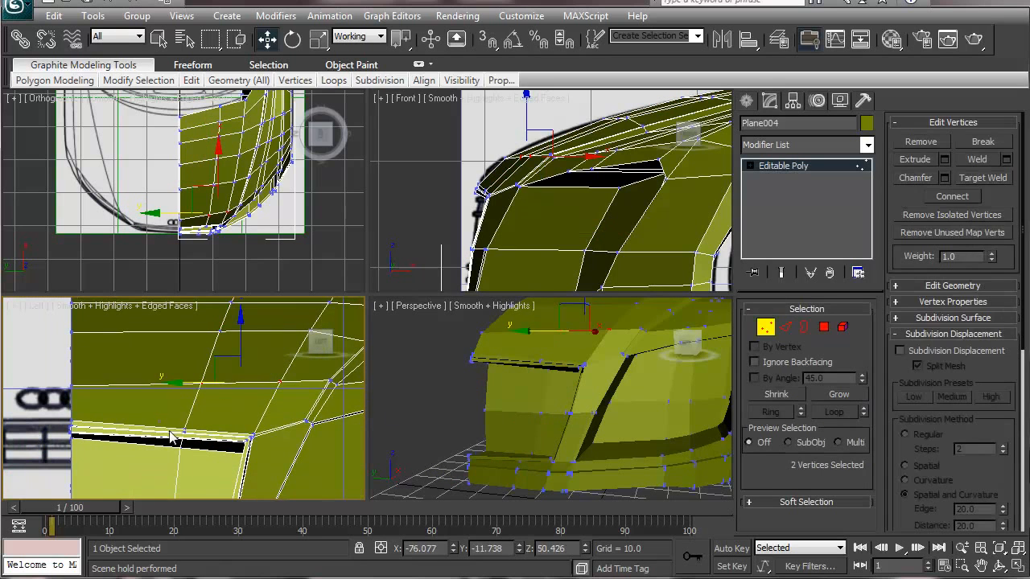
{"action": "left_click_drag", "start_coordinate": [207, 473], "coordinate": [208, 470]}
{"action": "left_click_drag", "start_coordinate": [183, 371], "coordinate": [186, 363]}
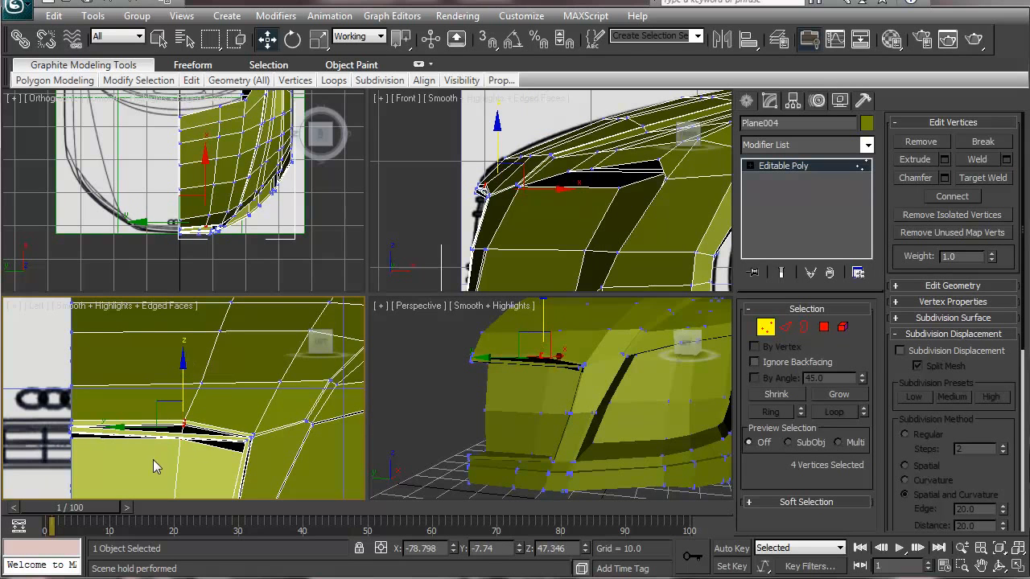
Select the ring of lengthwise edges along the inner strip of the upper grille rim and connect it with 1 segment, pinch 54 and a negative slide.
{"action": "scroll", "coordinate": [157, 467], "scroll_direction": "up", "scroll_amount": 5}
{"action": "scroll", "coordinate": [171, 434], "scroll_direction": "up", "scroll_amount": 1}
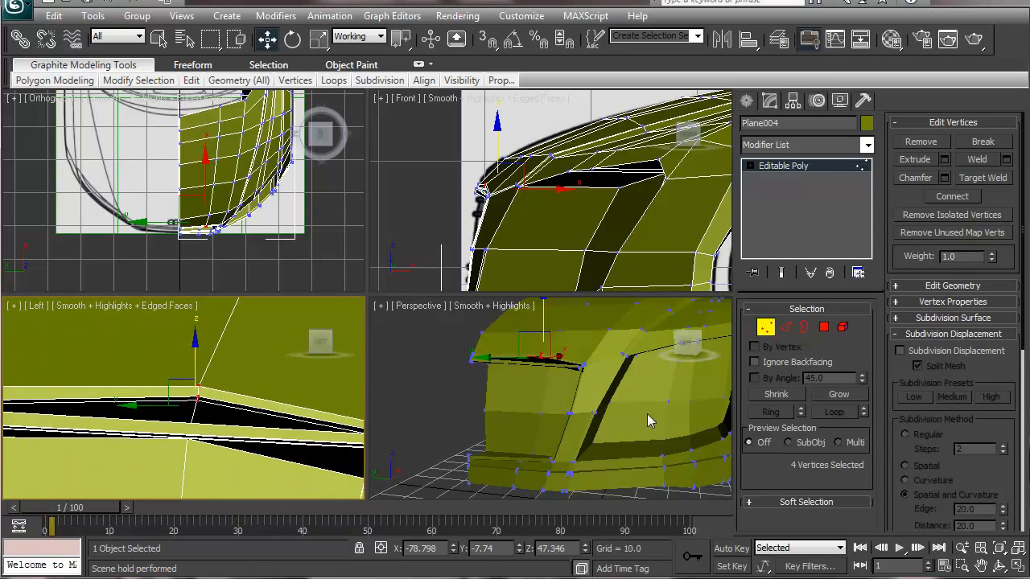
{"action": "left_click", "coordinate": [786, 327]}
{"action": "left_click", "coordinate": [215, 438]}
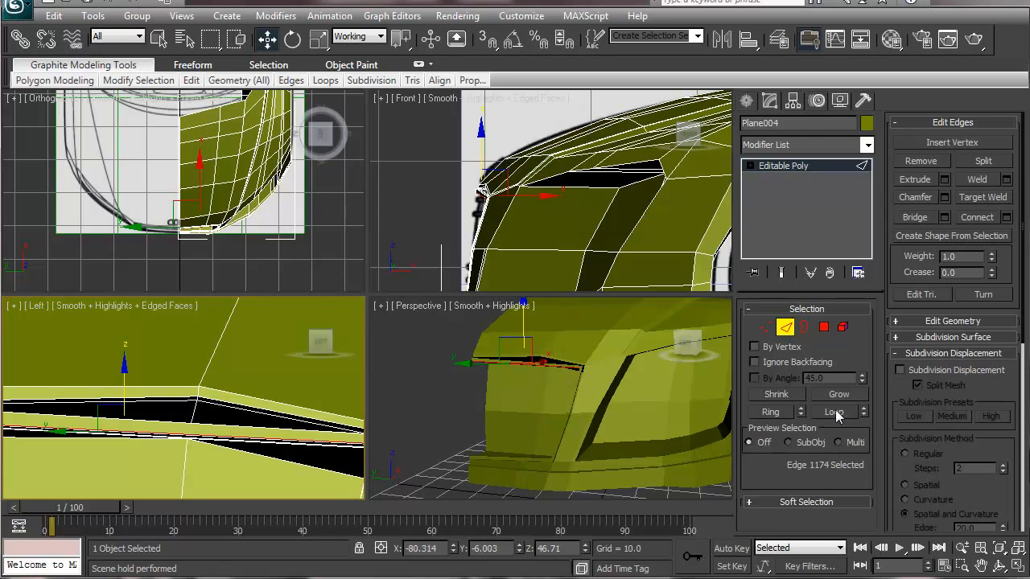
{"action": "left_click", "coordinate": [771, 412]}
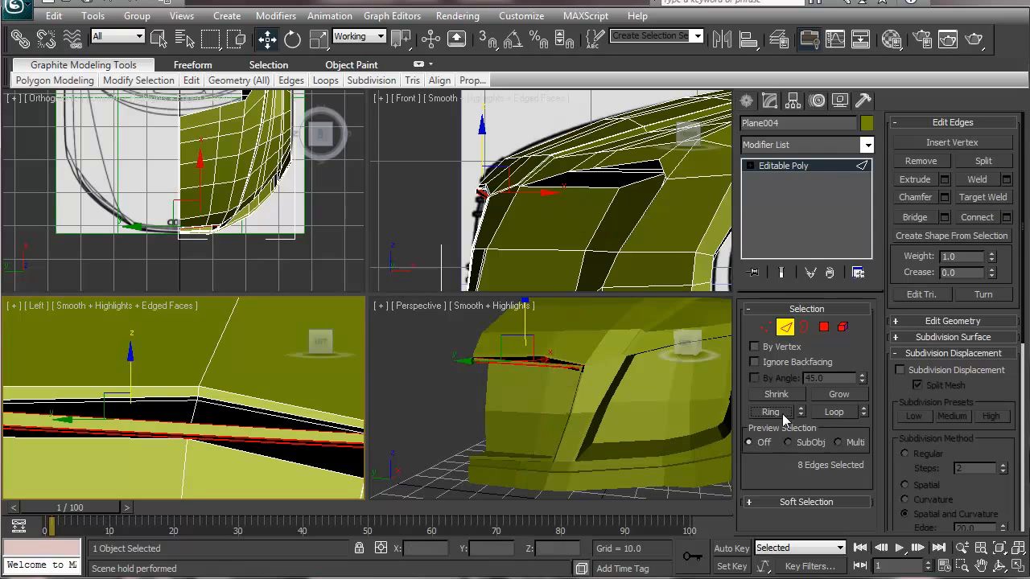
{"action": "left_click", "coordinate": [1010, 219]}
{"action": "left_click_drag", "start_coordinate": [241, 379], "coordinate": [238, 382]}
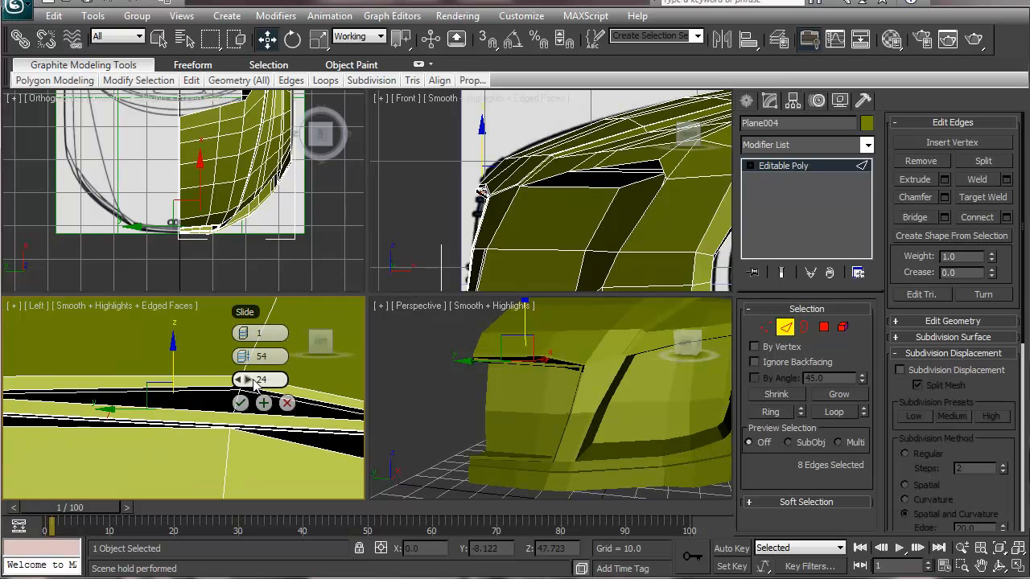
{"action": "type", "text": "-"}
{"action": "key", "text": "Tab"}
{"action": "left_click", "coordinate": [240, 403]}
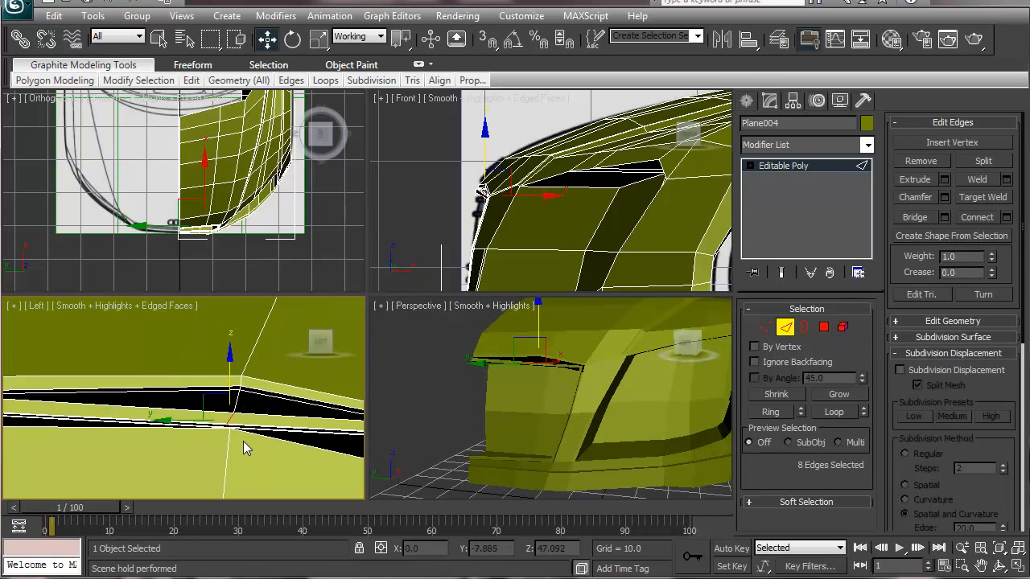
Raise the new crosswise edges to follow the curved rim above them and shift them slightly away from the car's centreline.
{"action": "left_click_drag", "start_coordinate": [230, 357], "coordinate": [232, 341]}
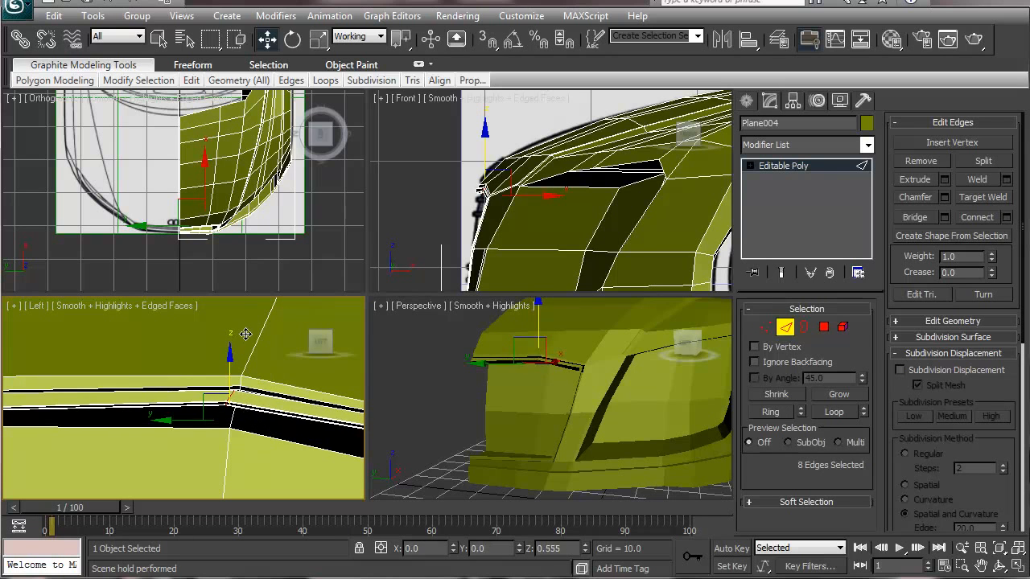
{"action": "left_click_drag", "start_coordinate": [169, 402], "coordinate": [174, 402]}
{"action": "middle_click_drag", "start_coordinate": [180, 456], "coordinate": [88, 368]}
{"action": "scroll", "coordinate": [88, 368], "scroll_direction": "down", "scroll_amount": 4}
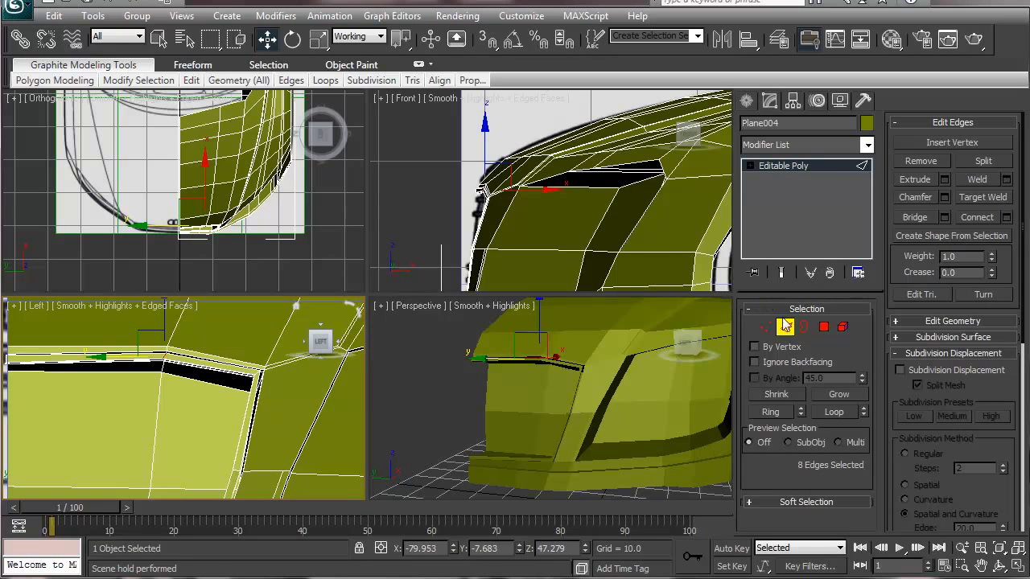
Turn on NURMS subdivision and see-through display, and compare the smoothed hood and grille with the blueprint from several angles.
{"action": "left_click", "coordinate": [785, 326]}
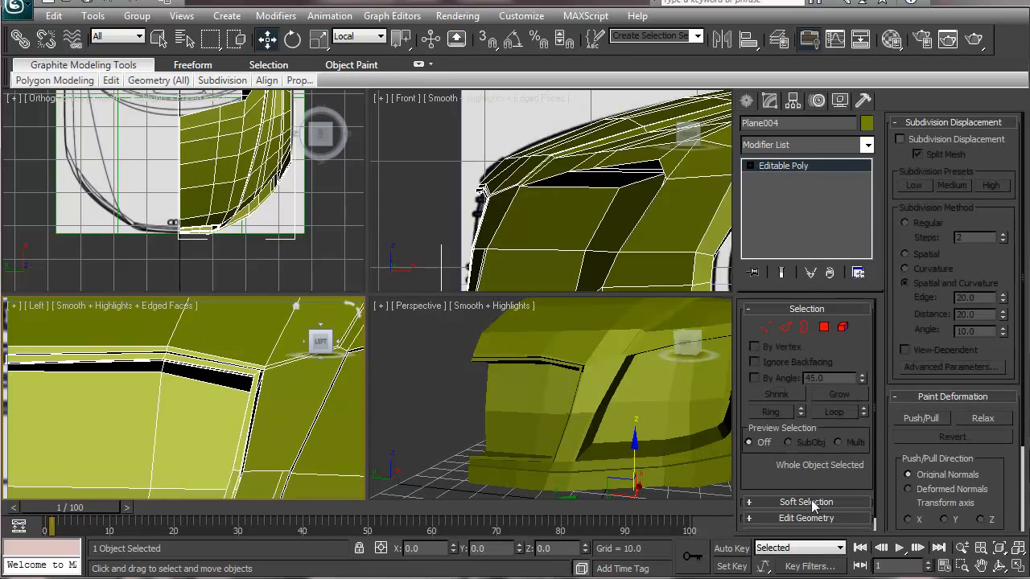
{"action": "scroll", "coordinate": [801, 511], "scroll_direction": "down", "scroll_amount": 1}
{"action": "left_click", "coordinate": [797, 519]}
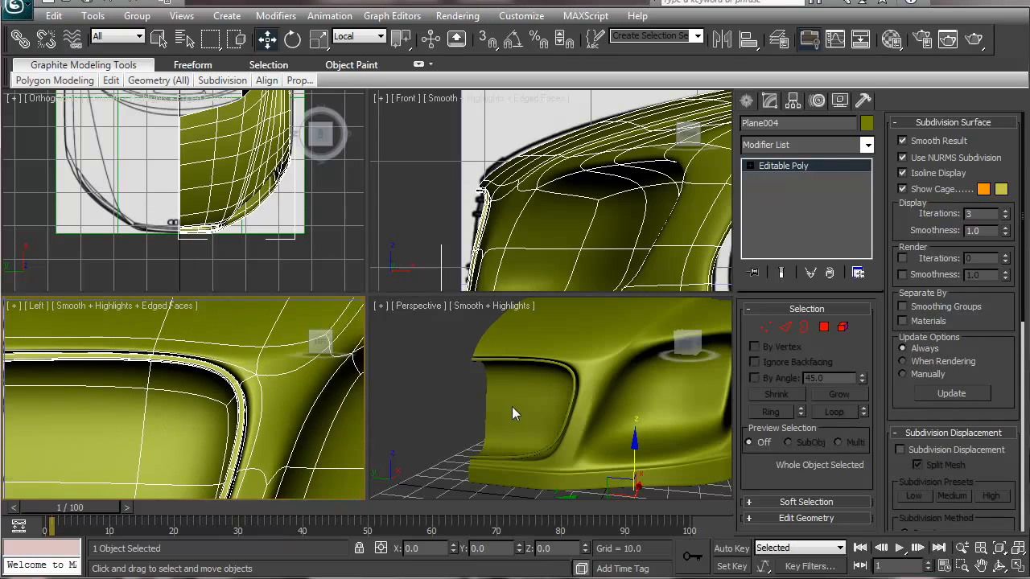
{"action": "left_click", "coordinate": [839, 99]}
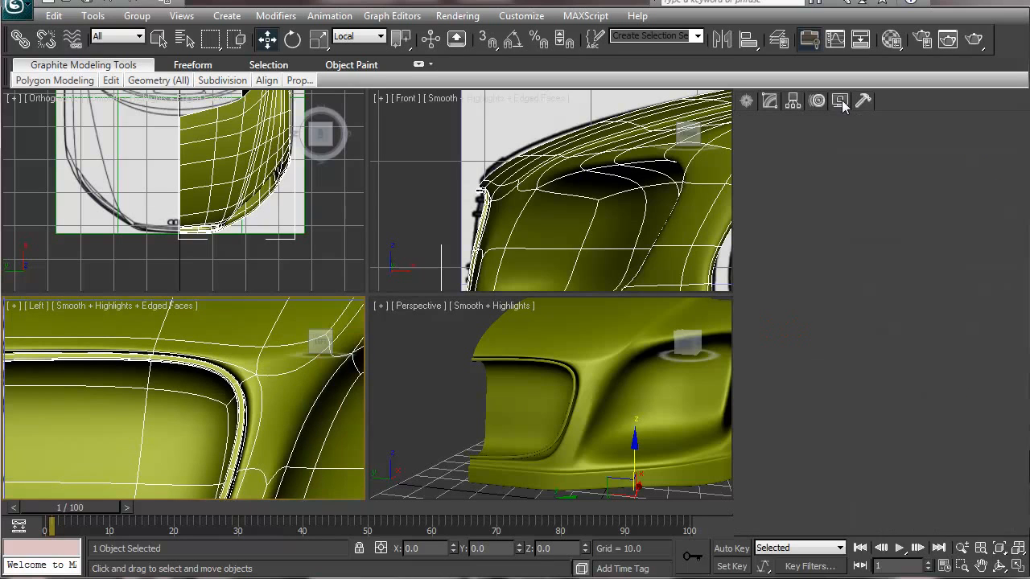
{"action": "left_click", "coordinate": [798, 212]}
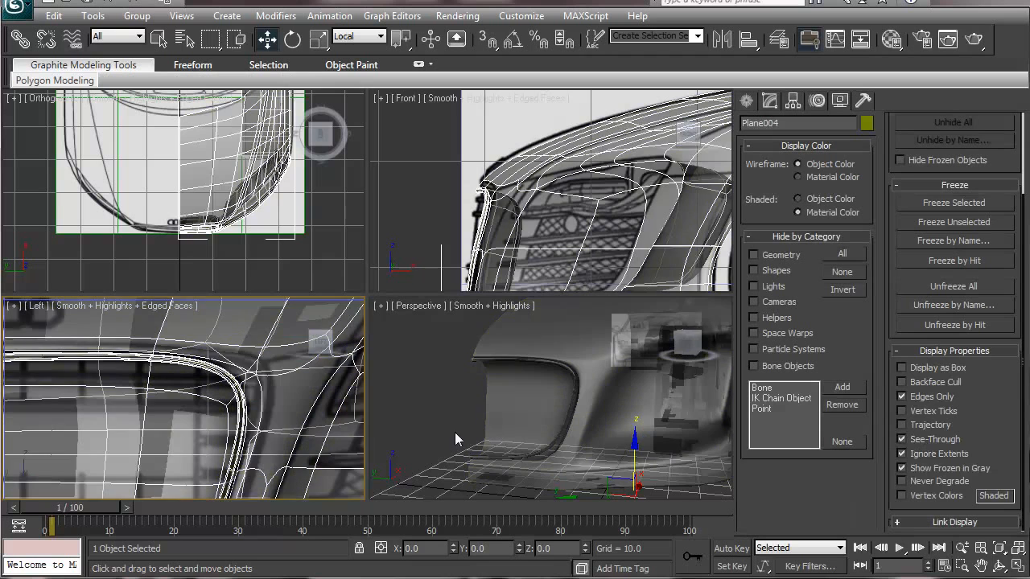
{"action": "left_click", "coordinate": [432, 416]}
{"action": "middle_click_drag", "start_coordinate": [479, 417], "coordinate": [528, 414]}
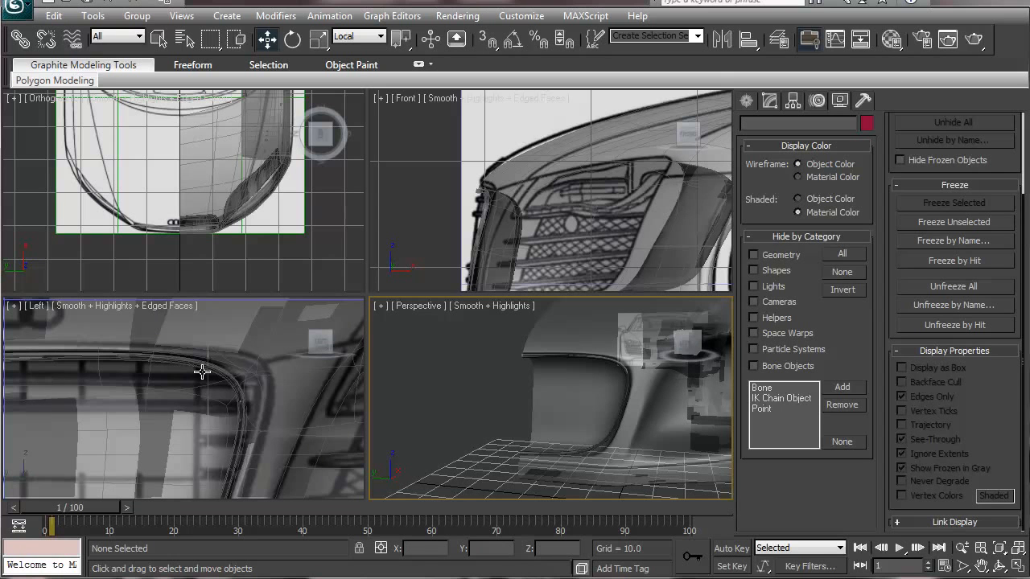
{"action": "middle_click_drag", "start_coordinate": [532, 393], "coordinate": [472, 437]}
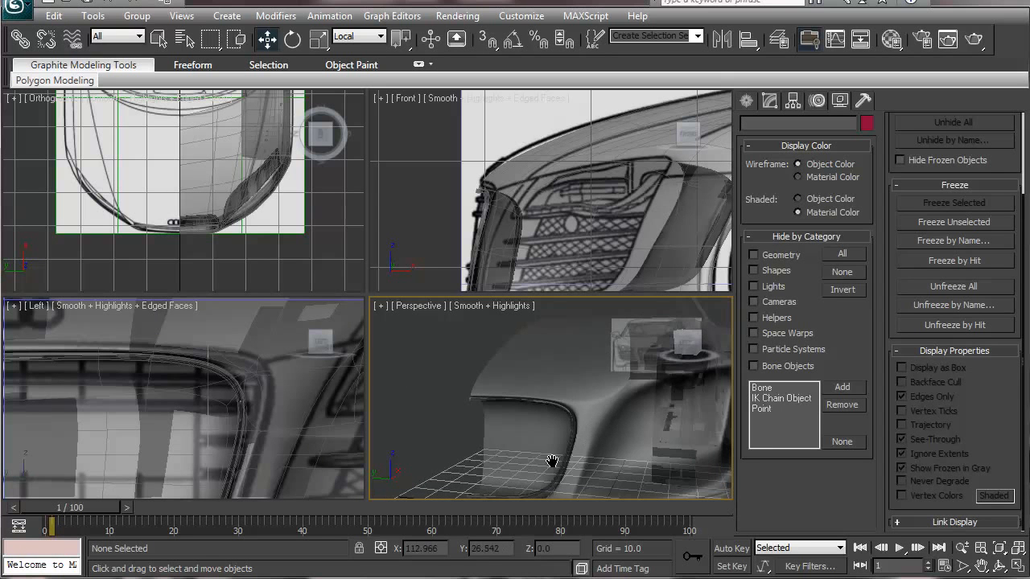
{"action": "middle_click_drag", "start_coordinate": [552, 461], "coordinate": [521, 471]}
{"action": "scroll", "coordinate": [530, 473], "scroll_direction": "down", "scroll_amount": 5}
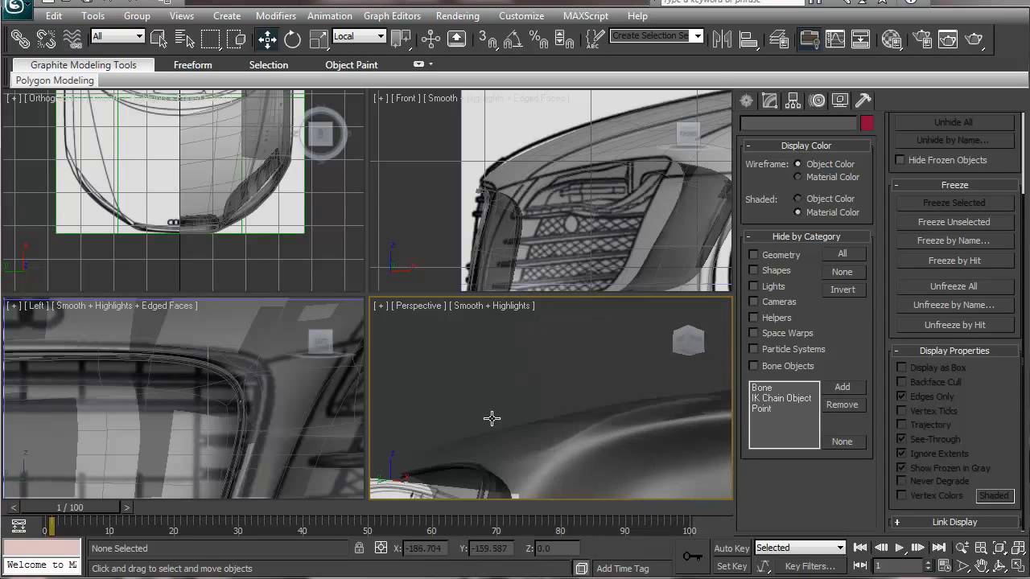
{"action": "scroll", "coordinate": [507, 463], "scroll_direction": "up", "scroll_amount": 6}
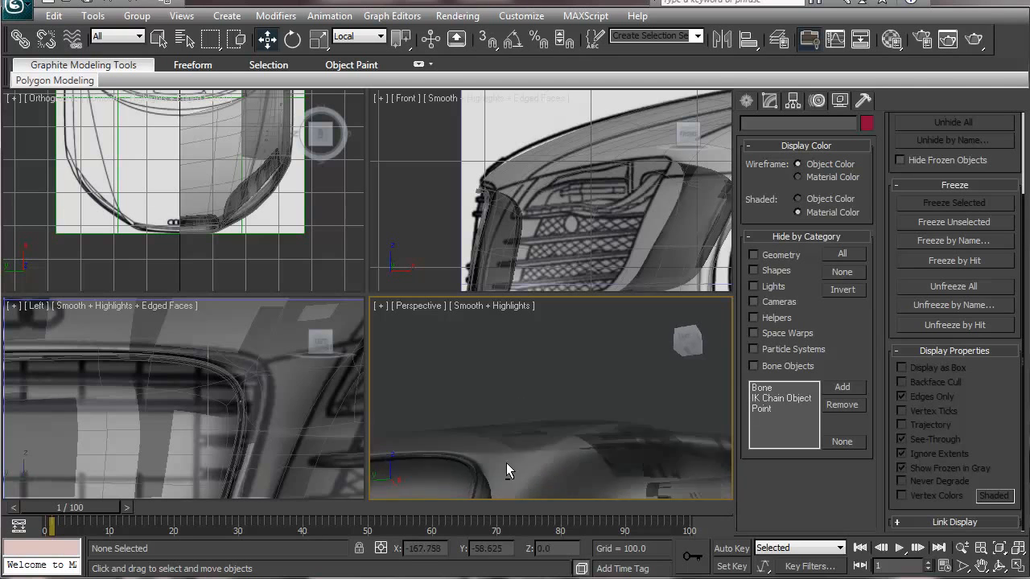
{"action": "middle_click_drag", "start_coordinate": [523, 492], "coordinate": [557, 488], "text": "alt"}
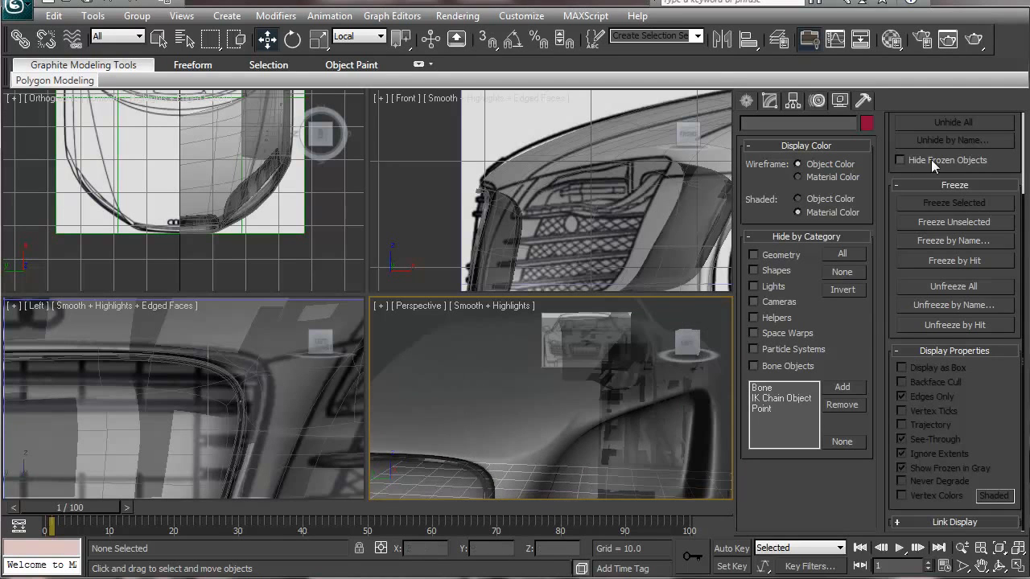
Reselect the body, return it to its opaque display and turn off NURMS subdivision.
{"action": "left_click", "coordinate": [795, 103]}
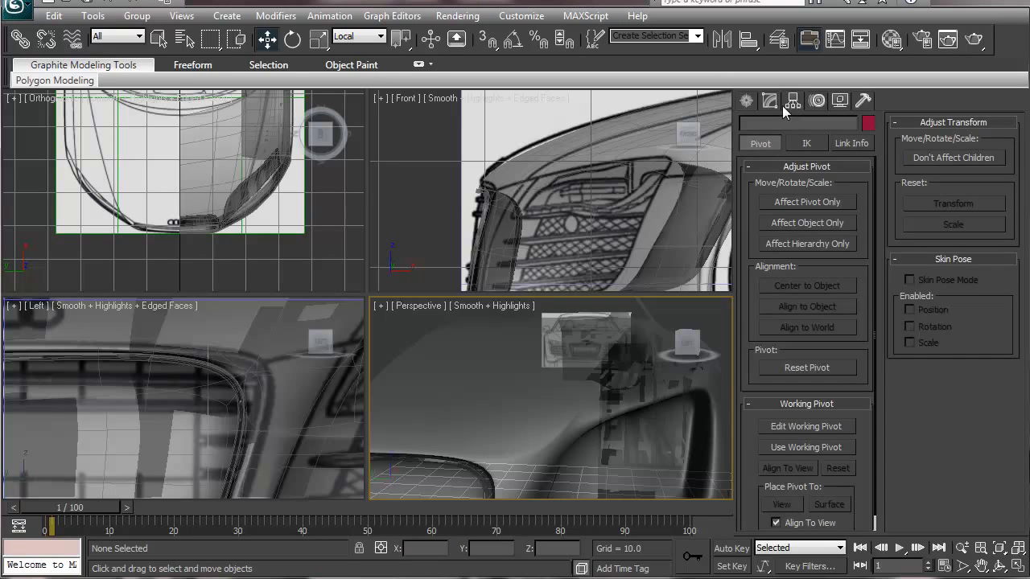
{"action": "left_click", "coordinate": [770, 102]}
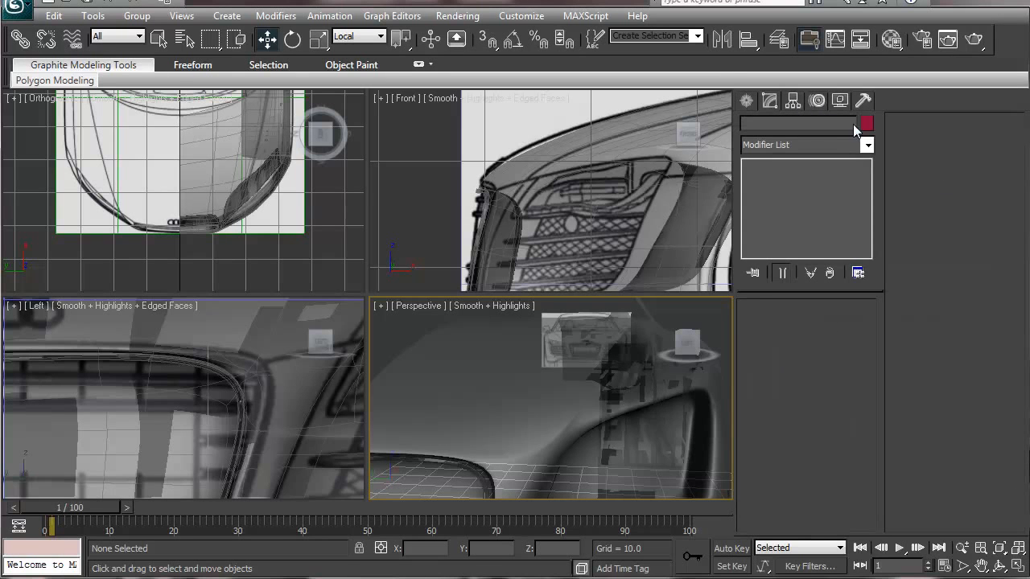
{"action": "left_click", "coordinate": [840, 101]}
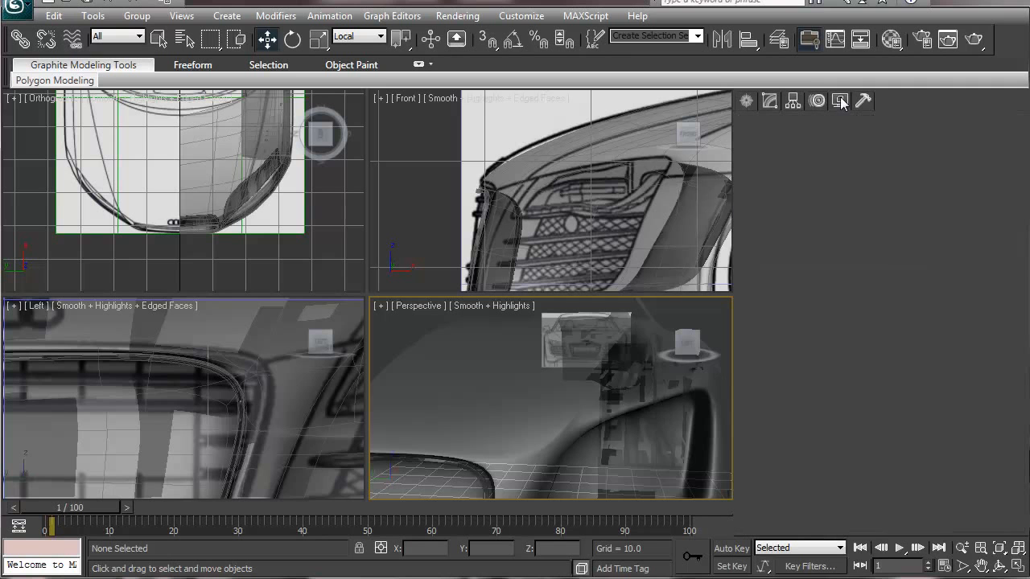
{"action": "left_click", "coordinate": [414, 453]}
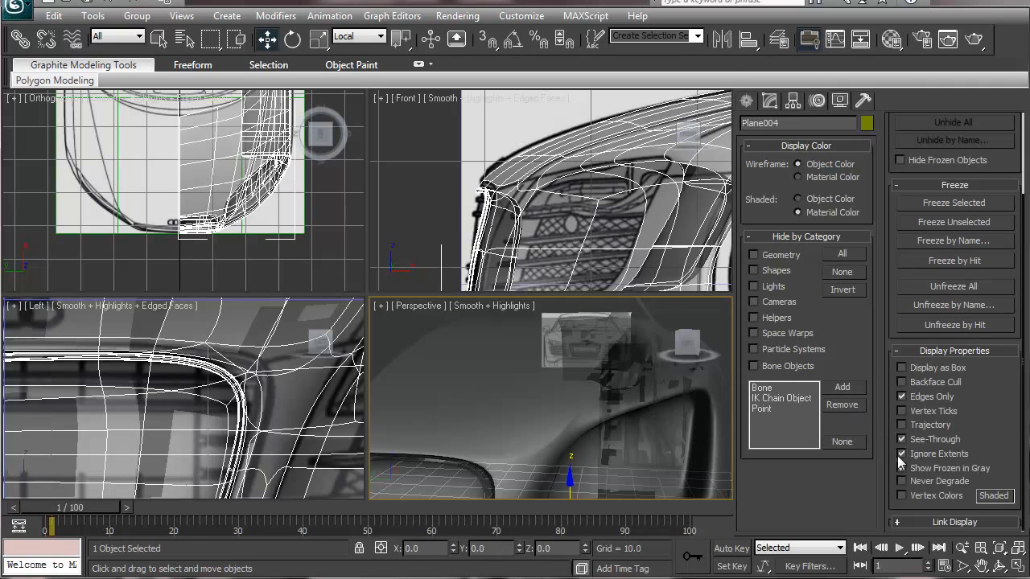
{"action": "left_click", "coordinate": [930, 440]}
{"action": "left_click", "coordinate": [771, 100]}
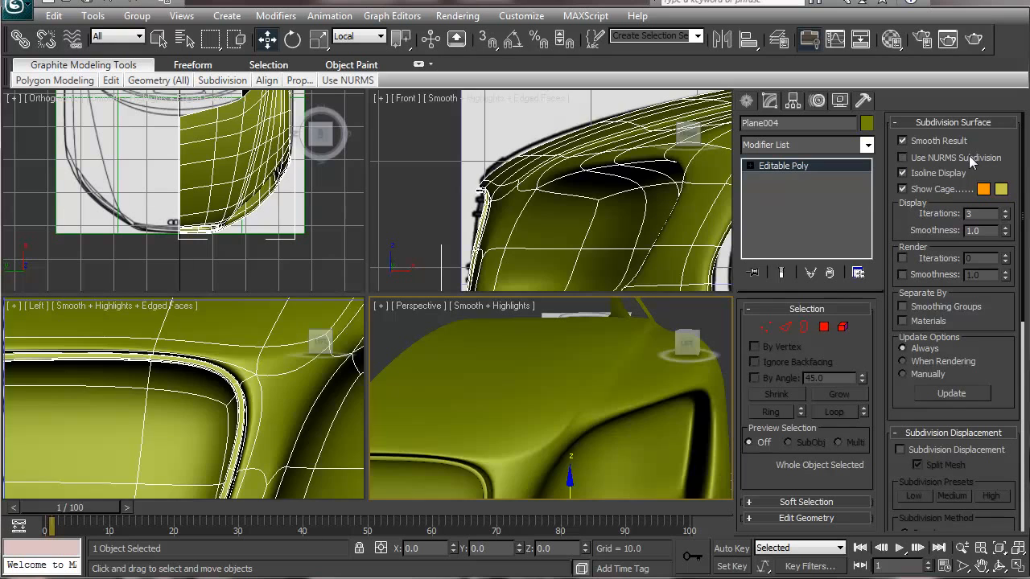
{"action": "left_click", "coordinate": [969, 156]}
Select and nudge the vertex on the hood crease between the grille's upper corner and the headlight opening.
{"action": "middle_click_drag", "start_coordinate": [585, 411], "coordinate": [611, 383]}
{"action": "scroll", "coordinate": [551, 384], "scroll_direction": "up", "scroll_amount": 3}
{"action": "middle_click_drag", "start_coordinate": [541, 424], "coordinate": [749, 348], "text": "alt"}
{"action": "left_click", "coordinate": [764, 327]}
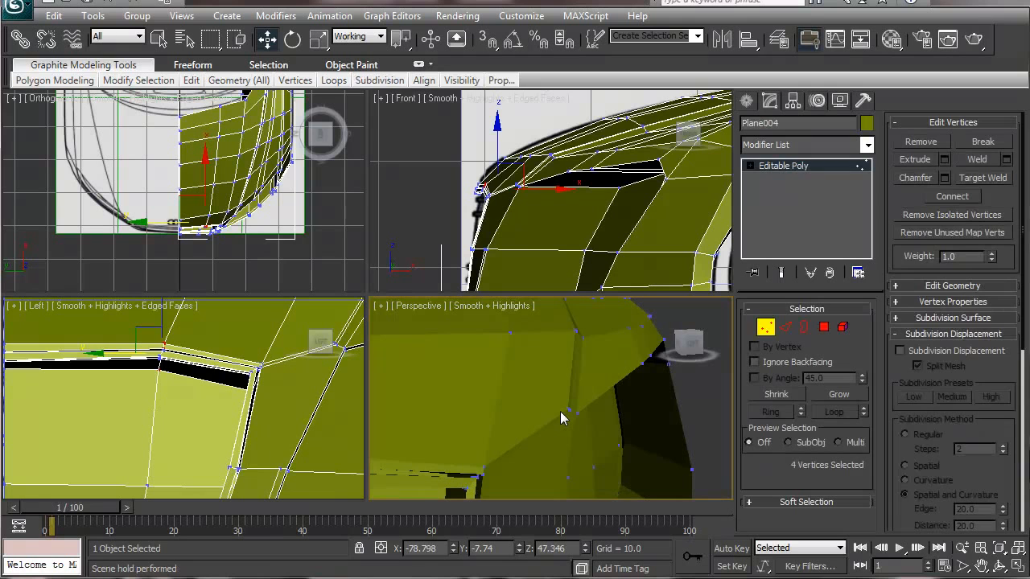
{"action": "middle_click_drag", "start_coordinate": [560, 411], "coordinate": [548, 402]}
{"action": "scroll", "coordinate": [547, 403], "scroll_direction": "up", "scroll_amount": 5}
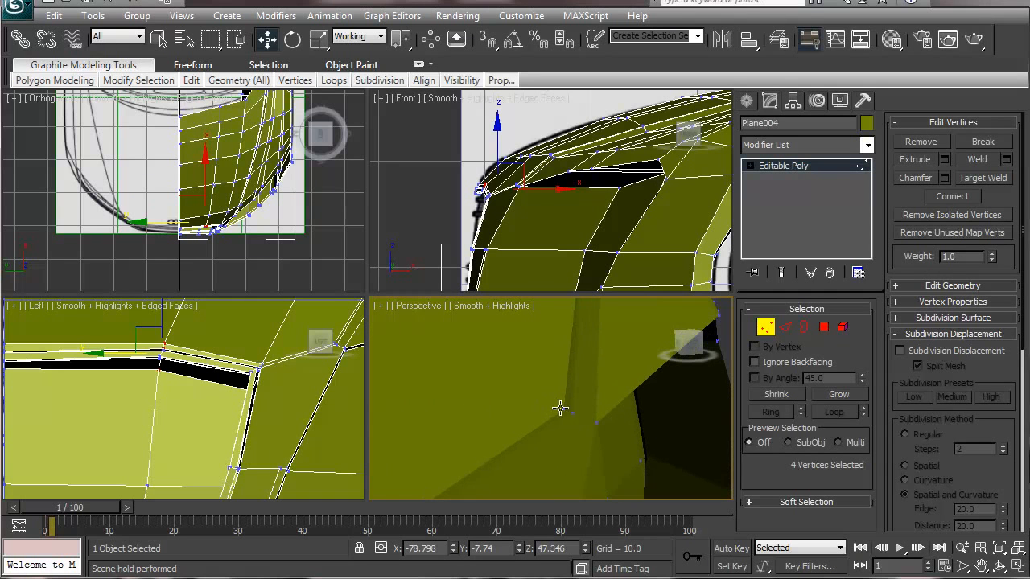
{"action": "left_click", "coordinate": [564, 408]}
{"action": "middle_click_drag", "start_coordinate": [547, 402], "coordinate": [467, 367], "text": "alt"}
{"action": "left_click_drag", "start_coordinate": [465, 368], "coordinate": [467, 370]}
{"action": "middle_click_drag", "start_coordinate": [531, 437], "coordinate": [643, 432], "text": "alt"}
{"action": "left_click_drag", "start_coordinate": [690, 431], "coordinate": [712, 433]}
Move the vertex at the grille's upper outer corner slightly toward the car's rear.
{"action": "middle_click_drag", "start_coordinate": [712, 433], "coordinate": [580, 460], "text": "alt"}
{"action": "left_click", "coordinate": [592, 442]}
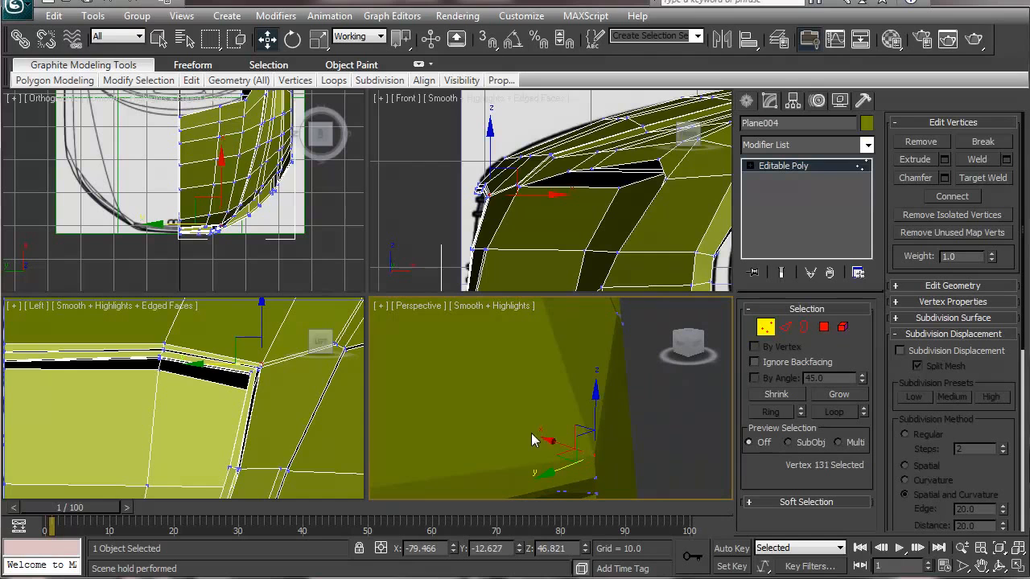
{"action": "left_click_drag", "start_coordinate": [548, 441], "coordinate": [546, 438]}
{"action": "middle_click_drag", "start_coordinate": [563, 460], "coordinate": [642, 431], "text": "alt"}
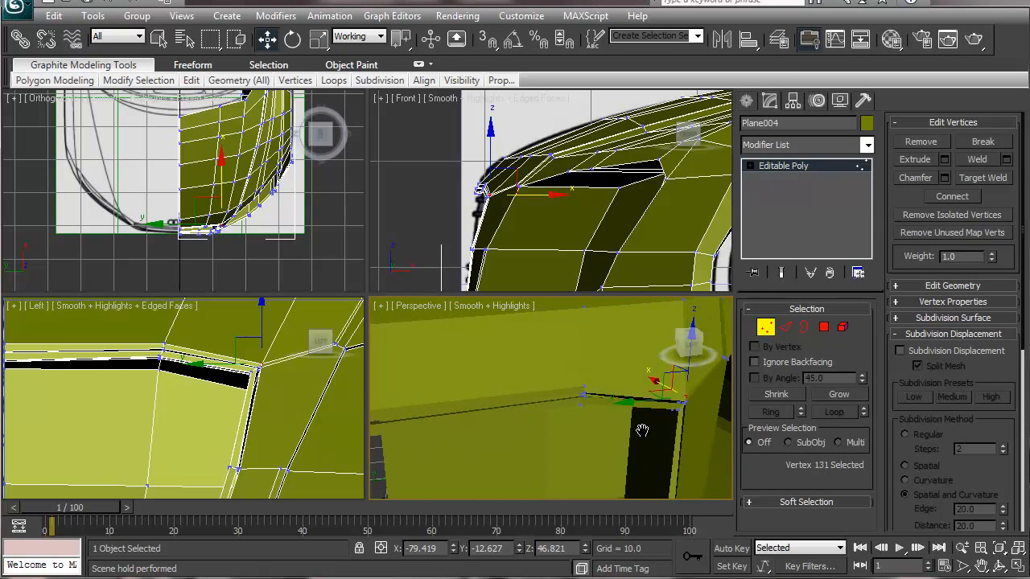
{"action": "key", "text": "alt"}
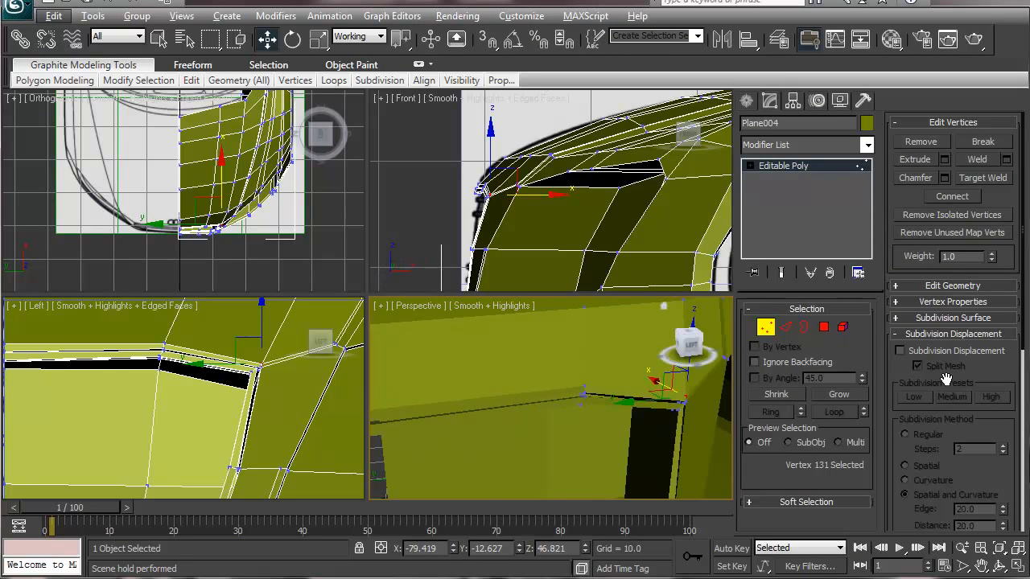
Make the unsmoothed body see-through and compare its grille corner and headlight edges with the blueprint.
{"action": "left_click", "coordinate": [840, 100]}
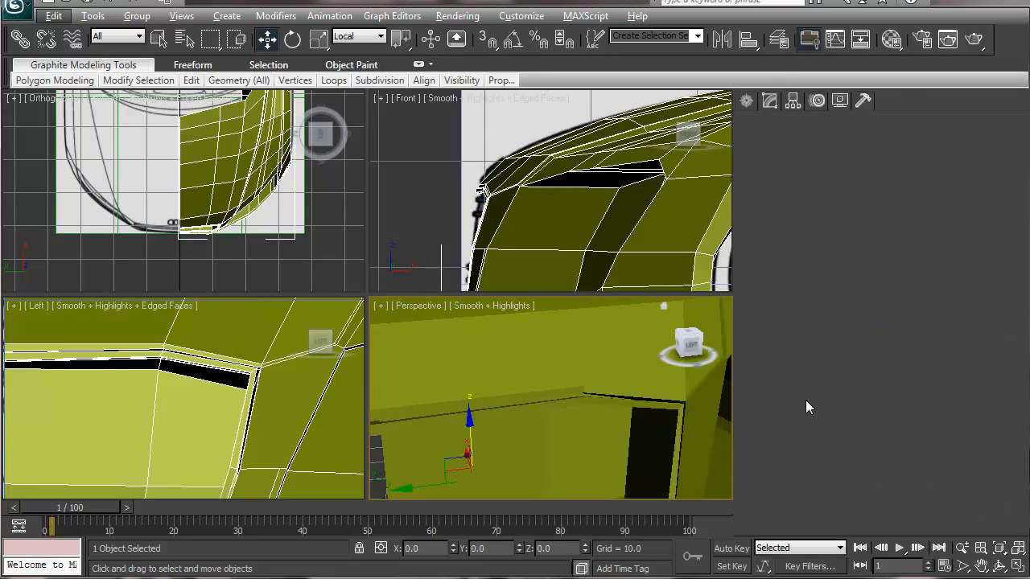
{"action": "left_click", "coordinate": [923, 439]}
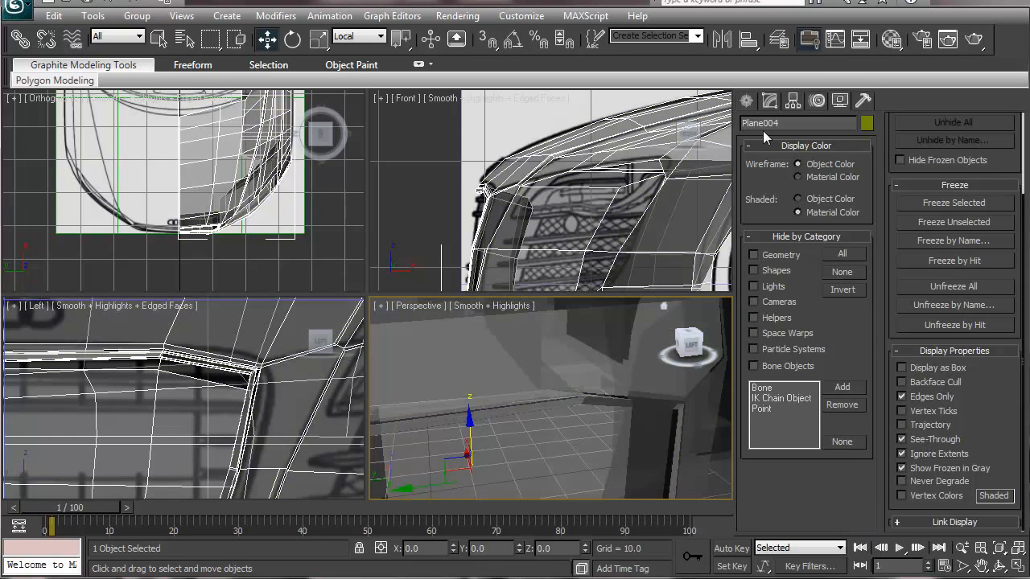
{"action": "left_click", "coordinate": [770, 100]}
{"action": "middle_click_drag", "start_coordinate": [177, 451], "coordinate": [110, 470]}
{"action": "middle_click_drag", "start_coordinate": [235, 363], "coordinate": [152, 440]}
{"action": "scroll", "coordinate": [177, 409], "scroll_direction": "up", "scroll_amount": 4}
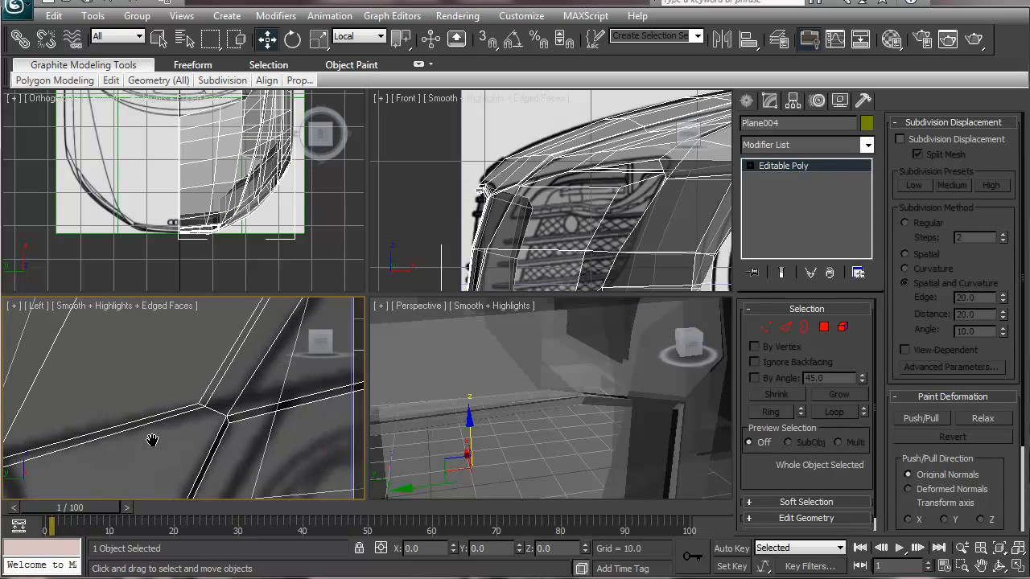
{"action": "scroll", "coordinate": [197, 439], "scroll_direction": "up", "scroll_amount": 2}
{"action": "scroll", "coordinate": [210, 438], "scroll_direction": "down", "scroll_amount": 2}
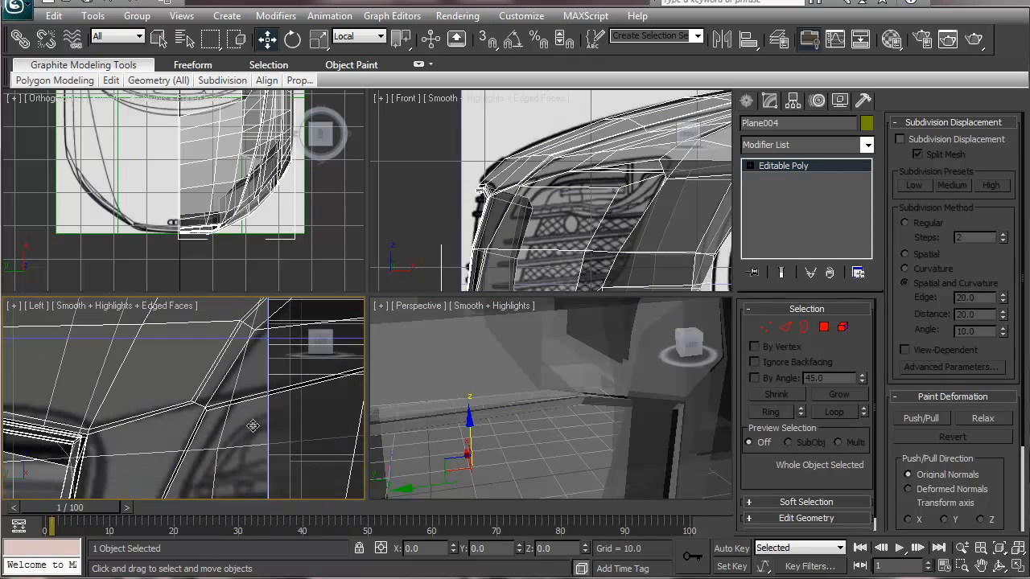
{"action": "middle_click_drag", "start_coordinate": [519, 440], "coordinate": [512, 474], "text": "alt"}
{"action": "middle_click_drag", "start_coordinate": [624, 475], "coordinate": [520, 475], "text": "alt"}
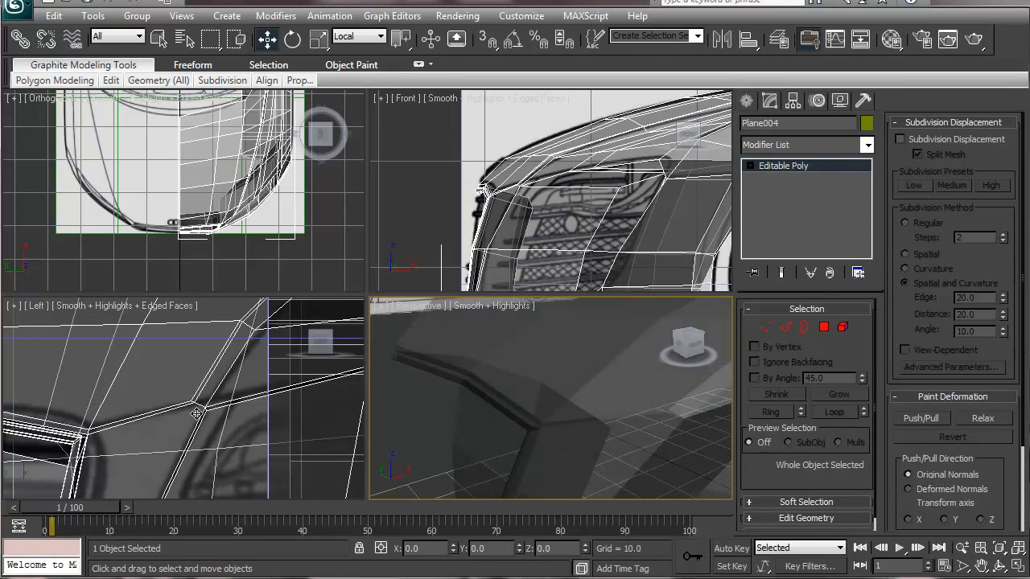
{"action": "middle_click_drag", "start_coordinate": [255, 436], "coordinate": [172, 430]}
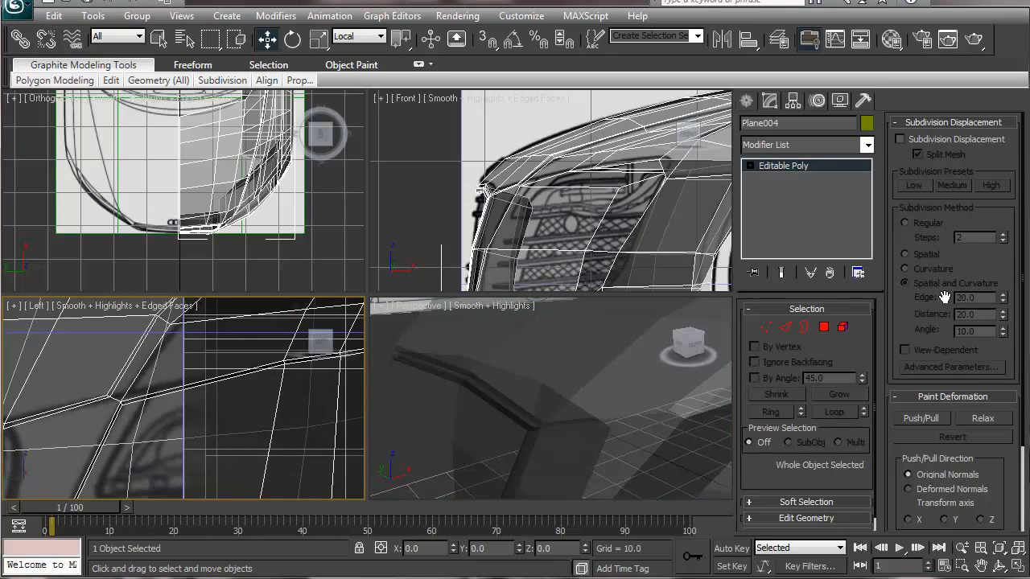
Turn on NURMS subdivision with 1 display iteration and examine the smoothed front end against the blueprint.
{"action": "scroll", "coordinate": [817, 491], "scroll_direction": "down", "scroll_amount": 1}
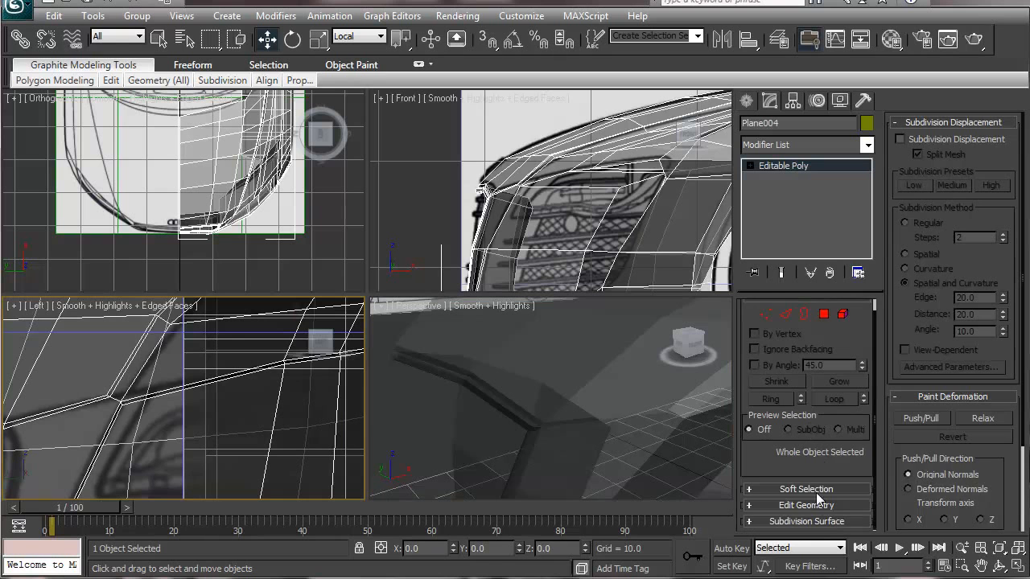
{"action": "left_click", "coordinate": [821, 521]}
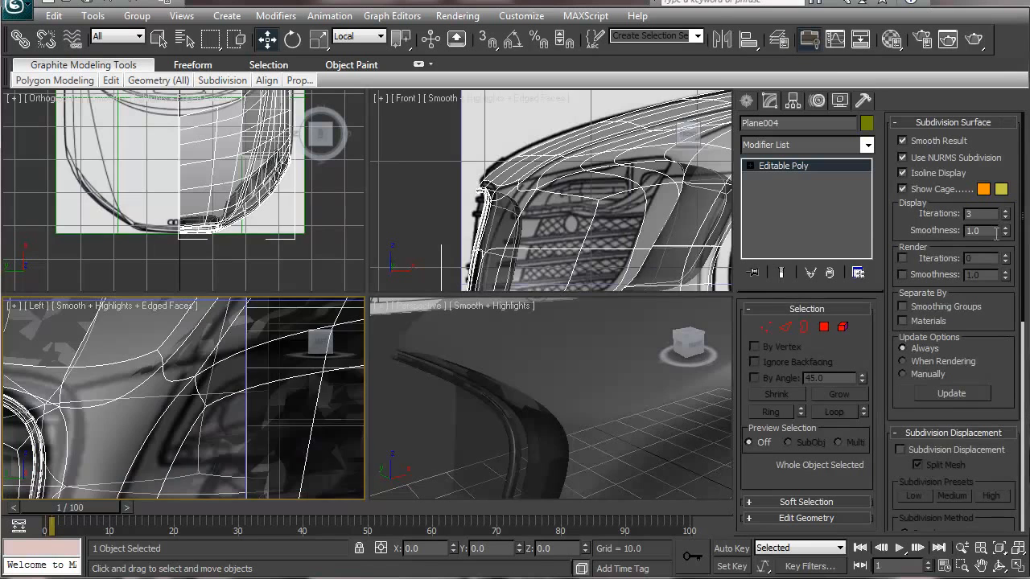
{"action": "left_click", "coordinate": [1006, 218]}
{"action": "left_click", "coordinate": [1005, 217]}
{"action": "middle_click_drag", "start_coordinate": [173, 409], "coordinate": [230, 447]}
{"action": "left_click", "coordinate": [321, 342]}
{"action": "middle_click_drag", "start_coordinate": [462, 425], "coordinate": [516, 424], "text": "alt"}
{"action": "middle_click_drag", "start_coordinate": [542, 421], "coordinate": [627, 407], "text": "alt"}
{"action": "scroll", "coordinate": [628, 407], "scroll_direction": "down", "scroll_amount": 4}
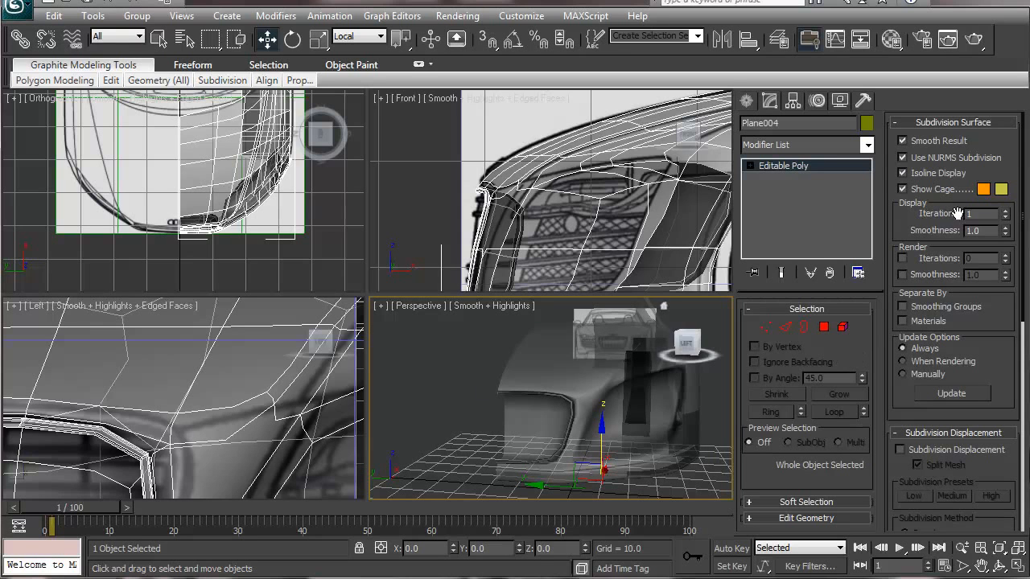
Turn off NURMS subdivision and reposition the paired vertices at the headlight opening's upper inner corner along the blueprint outline.
{"action": "left_click", "coordinate": [952, 160]}
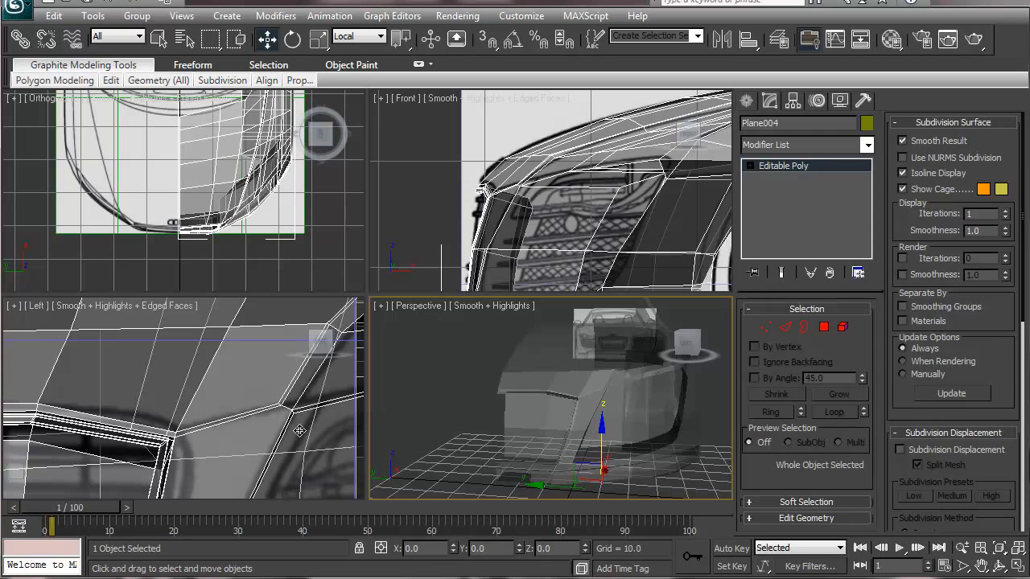
{"action": "left_click", "coordinate": [764, 328]}
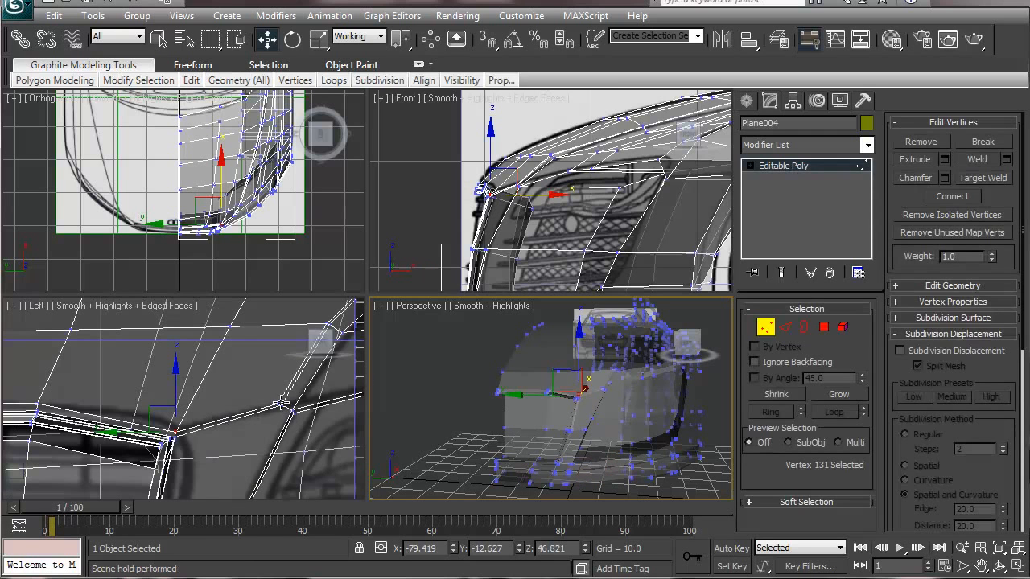
{"action": "scroll", "coordinate": [280, 404], "scroll_direction": "up", "scroll_amount": 4}
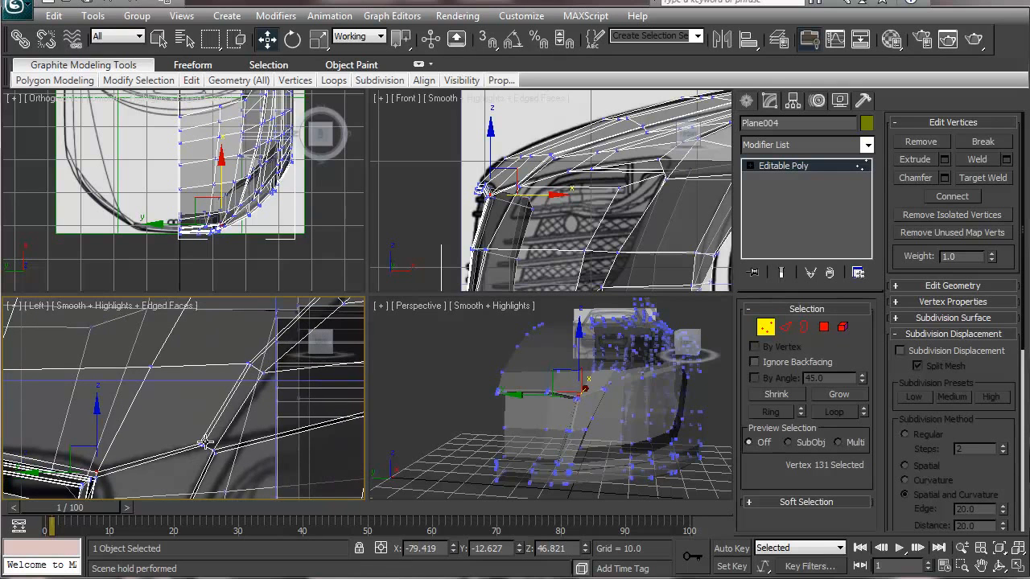
{"action": "left_click", "coordinate": [215, 454]}
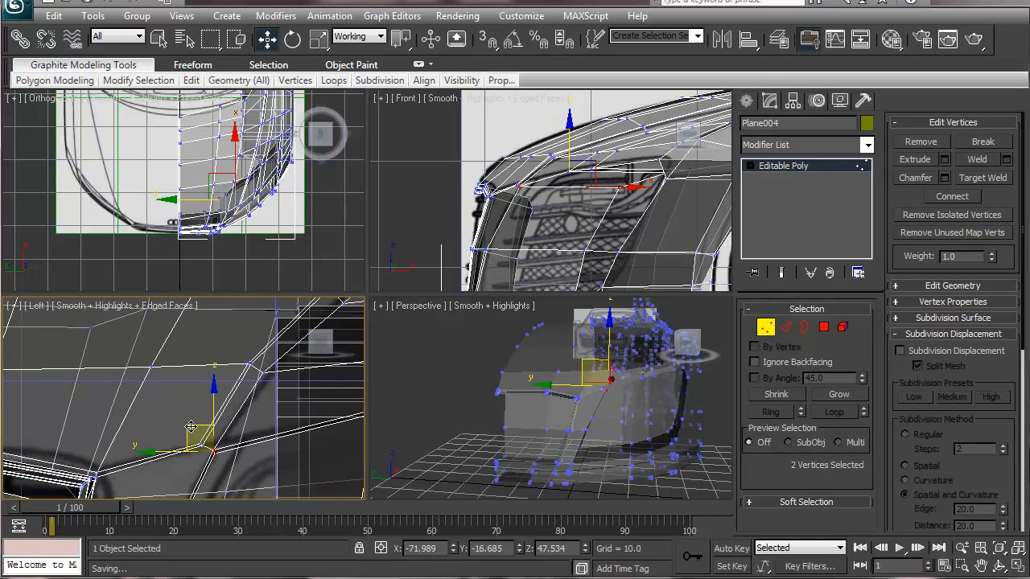
{"action": "left_click_drag", "start_coordinate": [193, 425], "coordinate": [207, 456]}
{"action": "left_click", "coordinate": [162, 479]}
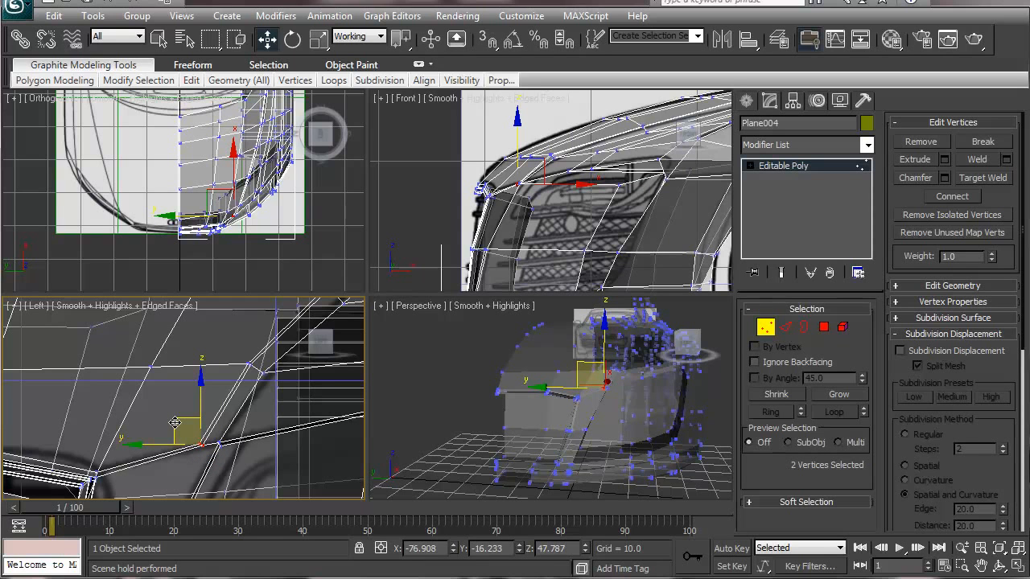
Select the edge ring through the headlight opening's inner edge and examine the panel between it and the grille corner.
{"action": "scroll", "coordinate": [229, 457], "scroll_direction": "up", "scroll_amount": 5}
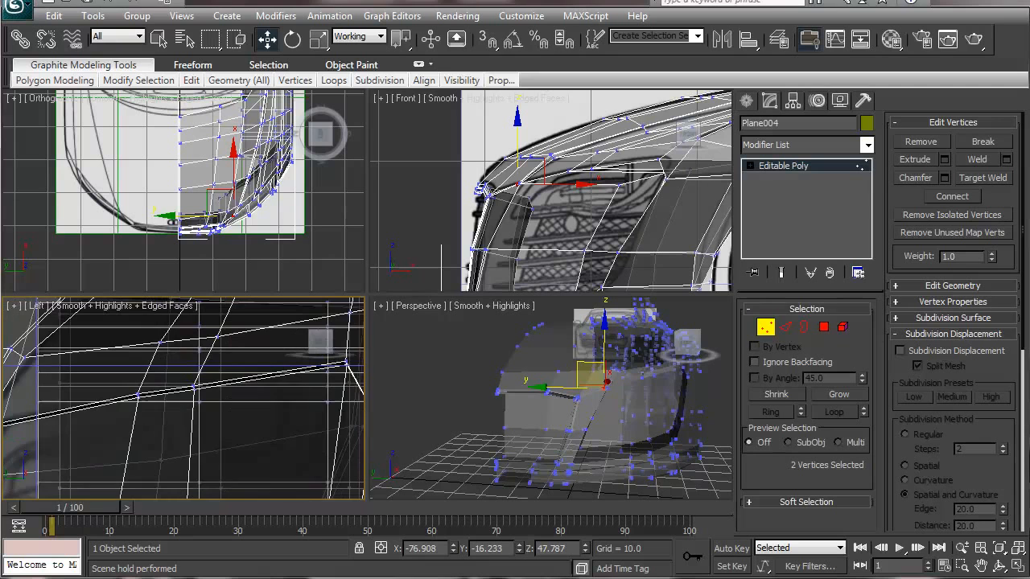
{"action": "middle_click_drag", "start_coordinate": [301, 441], "coordinate": [557, 423]}
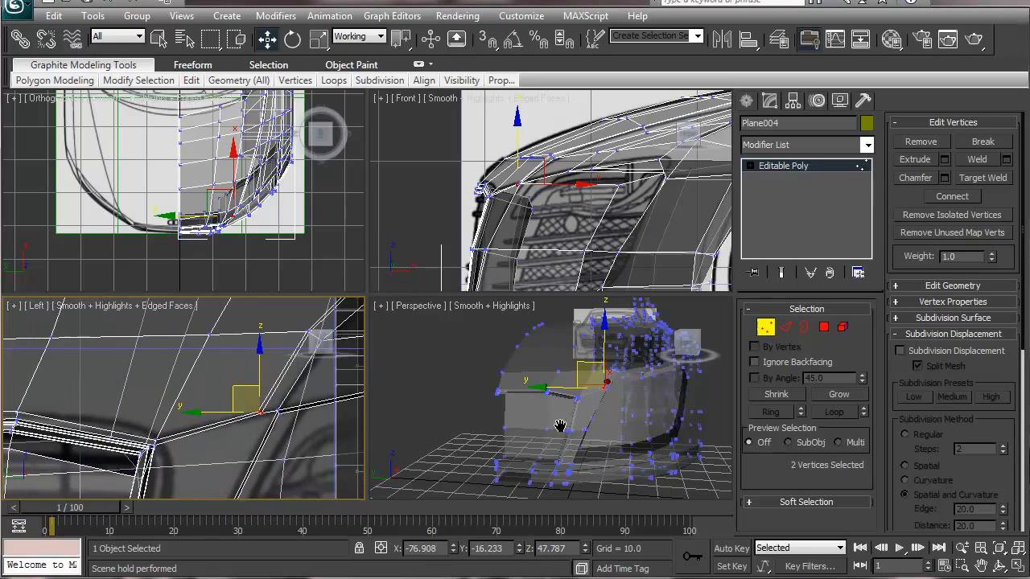
{"action": "middle_click_drag", "start_coordinate": [231, 440], "coordinate": [279, 394]}
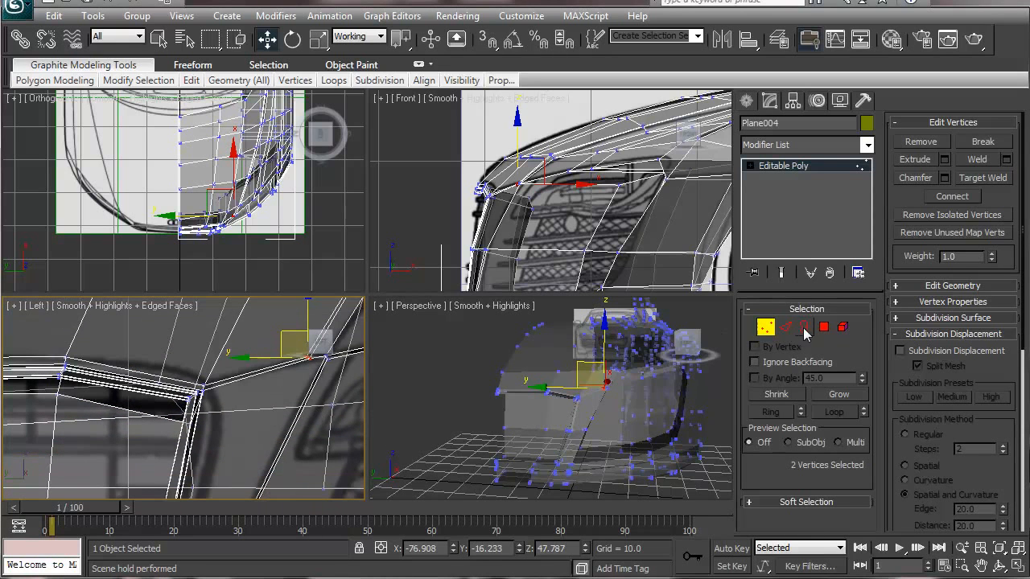
{"action": "left_click", "coordinate": [785, 327]}
{"action": "left_click", "coordinate": [307, 391]}
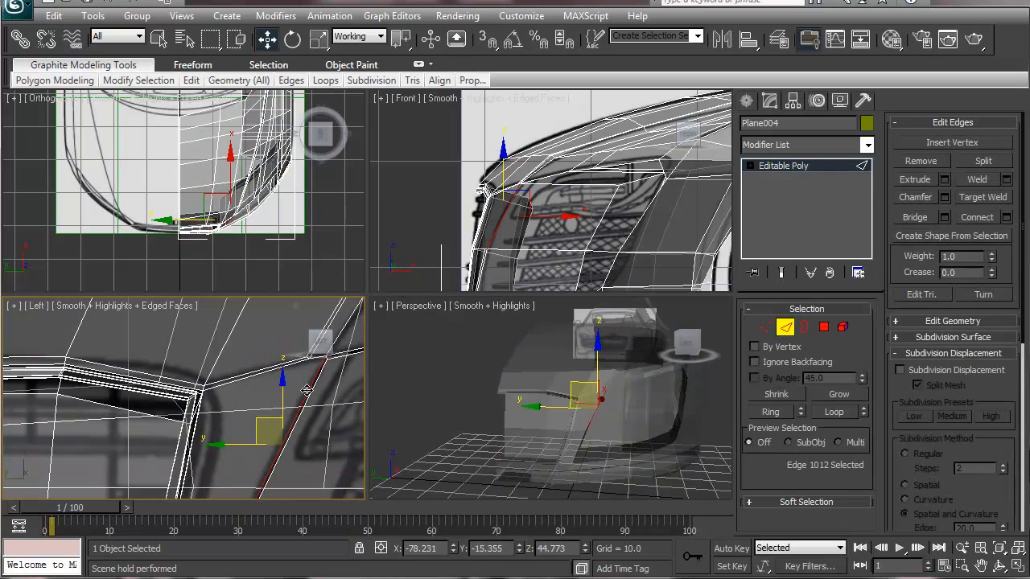
{"action": "left_click", "coordinate": [771, 412]}
{"action": "middle_click_drag", "start_coordinate": [303, 429], "coordinate": [237, 407]}
{"action": "scroll", "coordinate": [115, 410], "scroll_direction": "down", "scroll_amount": 3}
{"action": "scroll", "coordinate": [116, 411], "scroll_direction": "down", "scroll_amount": 2}
{"action": "scroll", "coordinate": [247, 407], "scroll_direction": "up", "scroll_amount": 6}
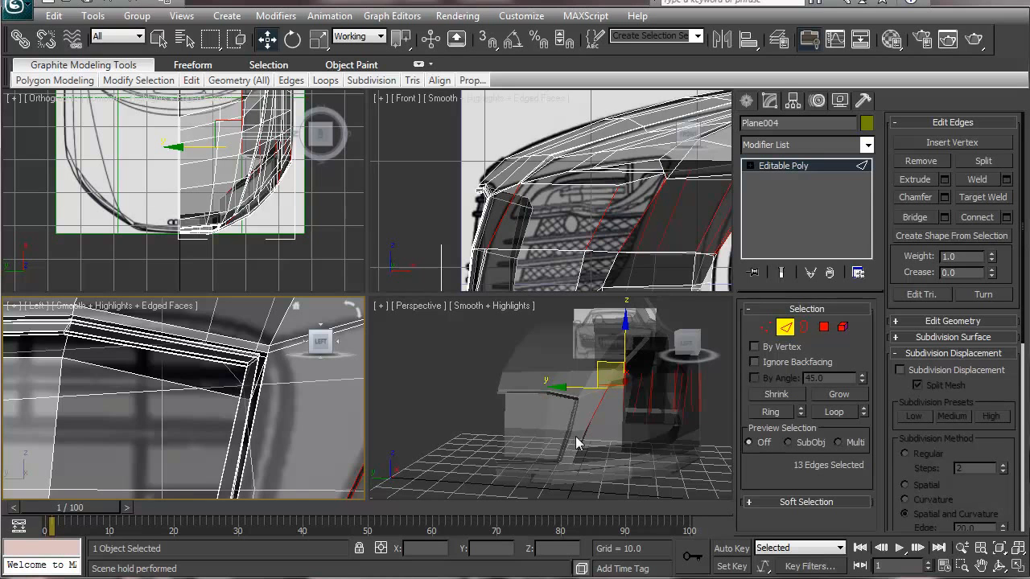
{"action": "scroll", "coordinate": [577, 443], "scroll_direction": "up", "scroll_amount": 5}
{"action": "middle_click_drag", "start_coordinate": [556, 437], "coordinate": [512, 453], "text": "alt"}
{"action": "middle_click_drag", "start_coordinate": [206, 416], "coordinate": [60, 439]}
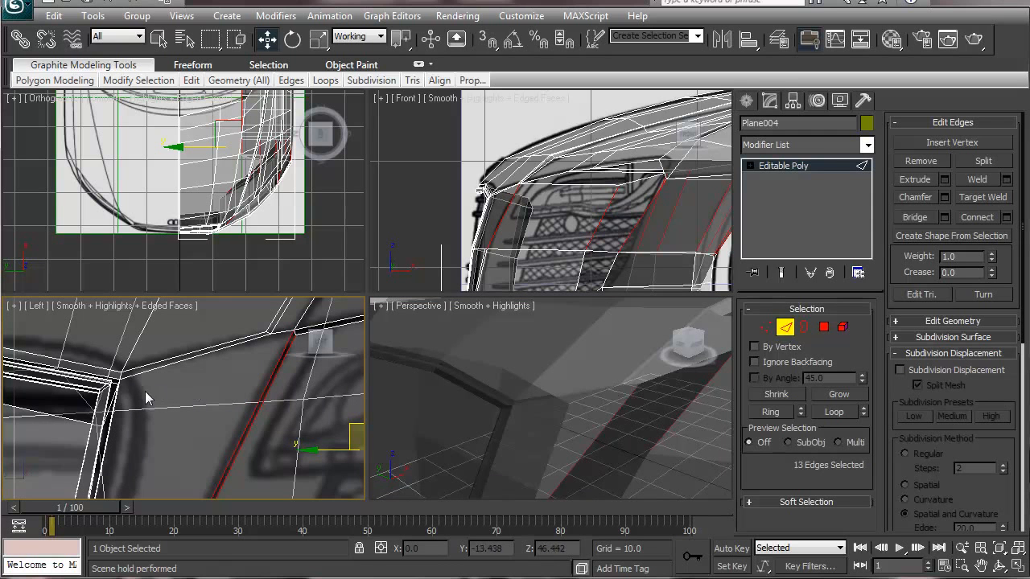
{"action": "middle_click_drag", "start_coordinate": [158, 387], "coordinate": [238, 260]}
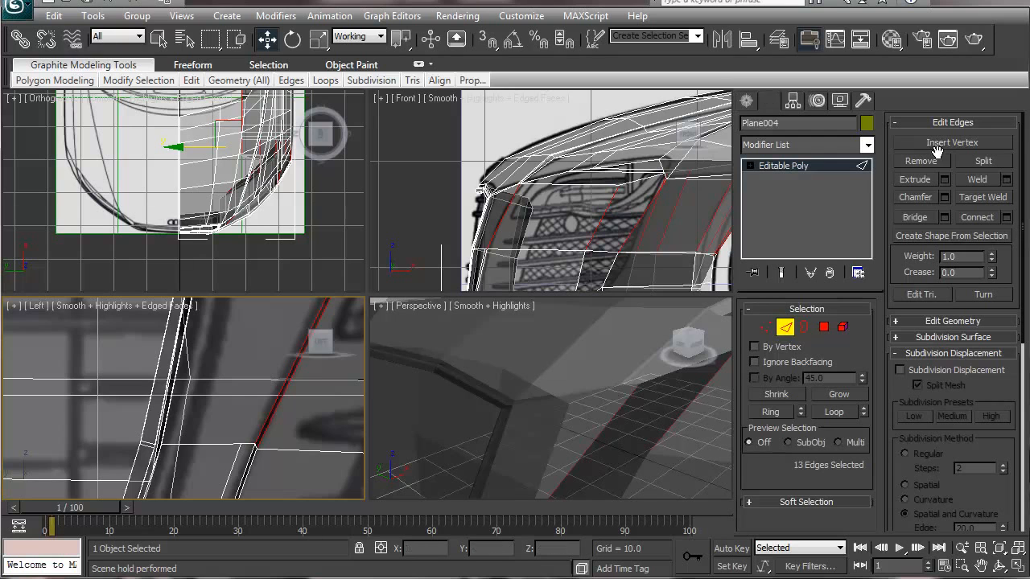
{"action": "left_click", "coordinate": [985, 322]}
{"action": "left_click", "coordinate": [983, 342]}
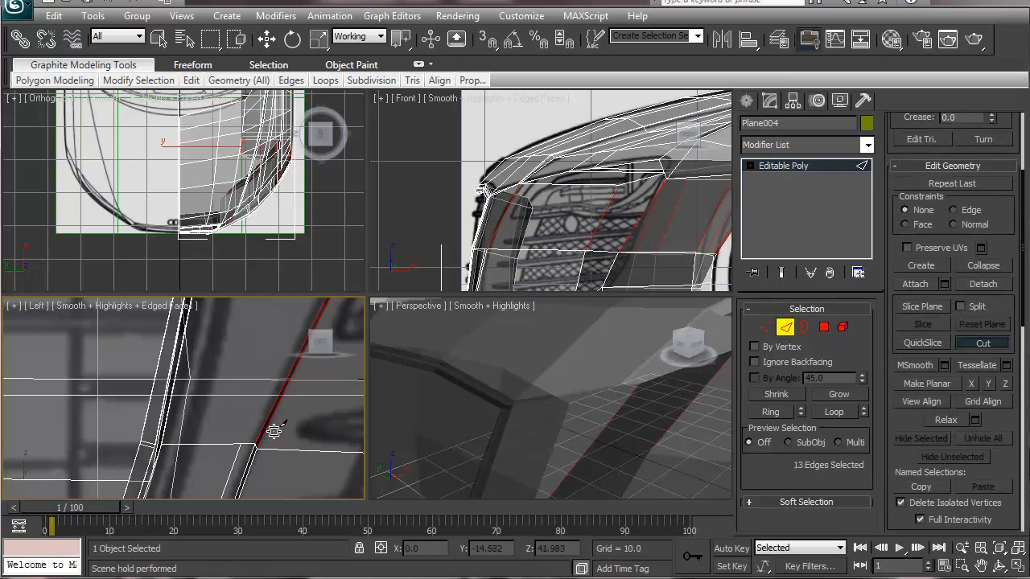
{"action": "middle_click_drag", "start_coordinate": [258, 414], "coordinate": [190, 469]}
{"action": "scroll", "coordinate": [196, 475], "scroll_direction": "down", "scroll_amount": 2}
{"action": "middle_click_drag", "start_coordinate": [195, 409], "coordinate": [177, 418]}
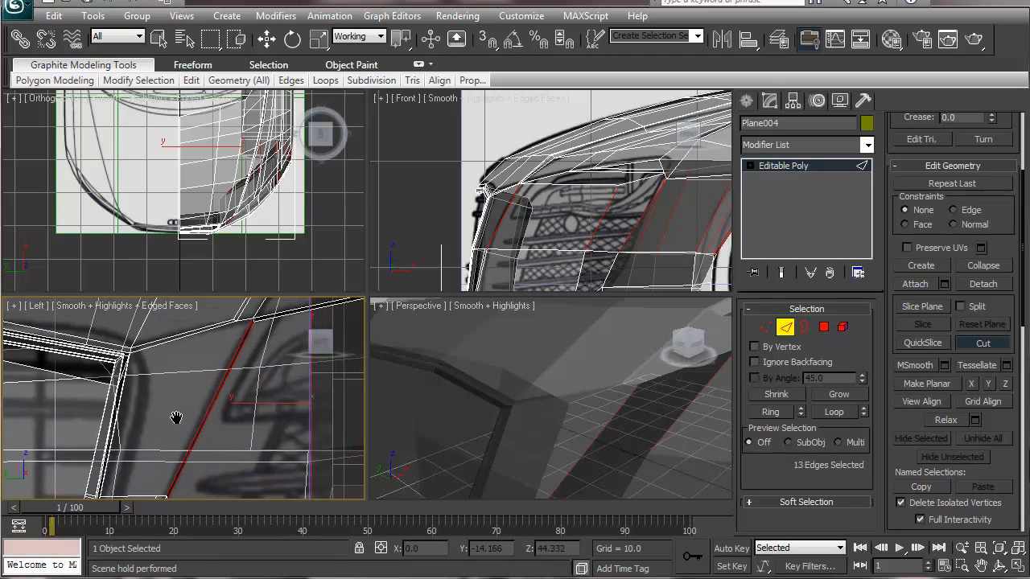
{"action": "middle_click_drag", "start_coordinate": [166, 476], "coordinate": [176, 439]}
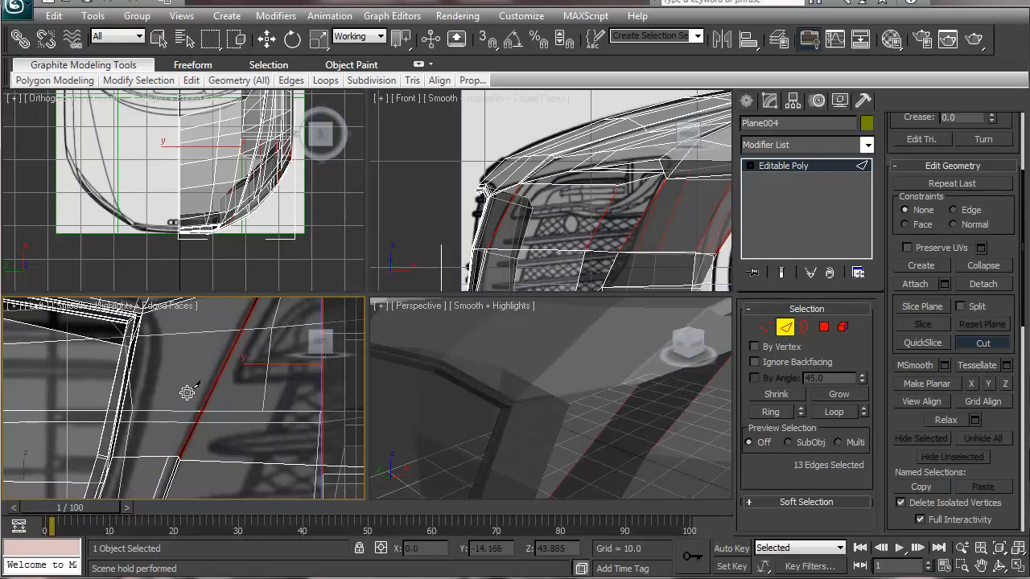
{"action": "scroll", "coordinate": [187, 402], "scroll_direction": "down", "scroll_amount": 2}
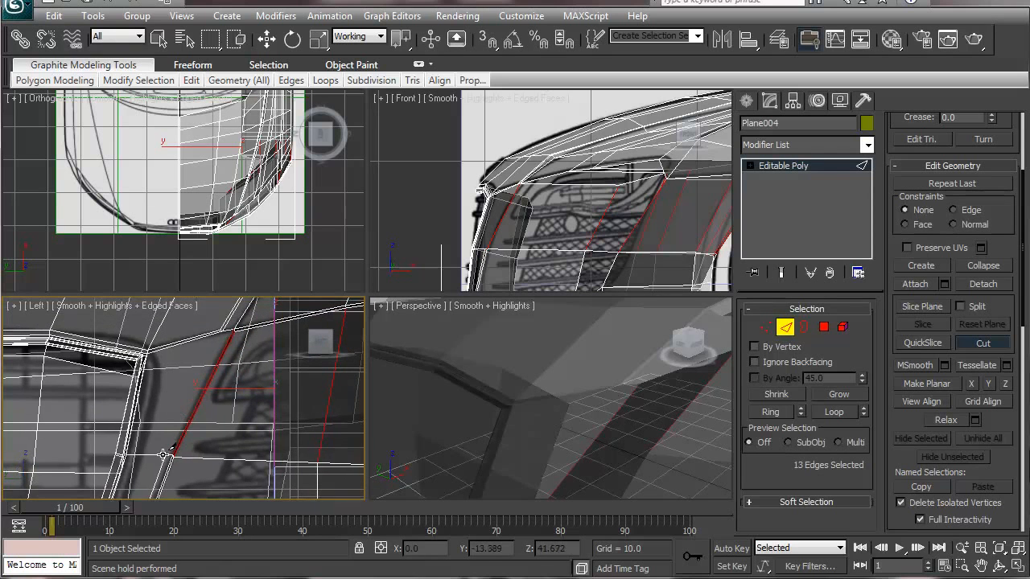
{"action": "right_click", "coordinate": [196, 405]}
{"action": "right_click", "coordinate": [234, 325]}
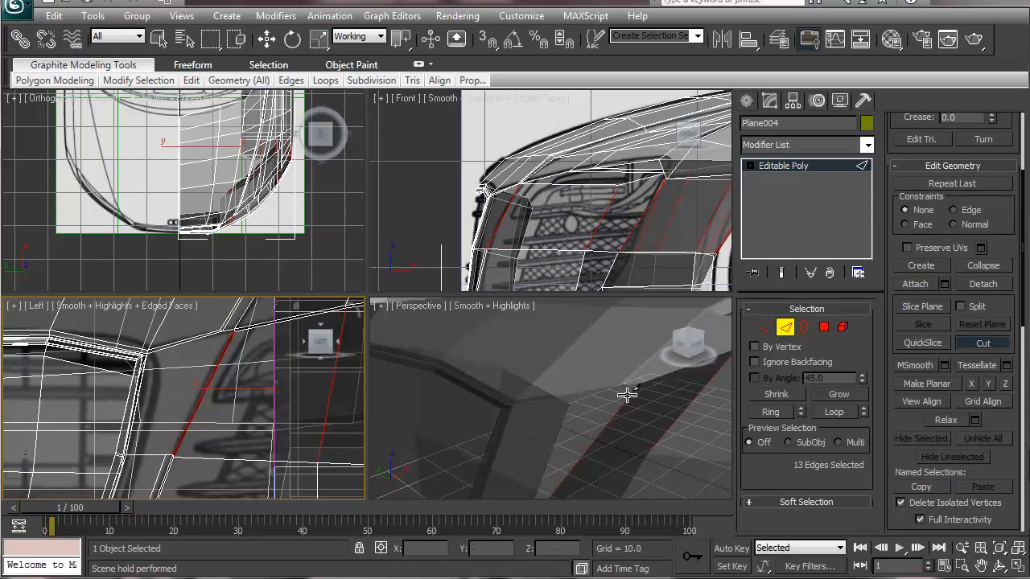
{"action": "middle_click", "coordinate": [639, 398]}
{"action": "scroll", "coordinate": [593, 416], "scroll_direction": "down", "scroll_amount": 5}
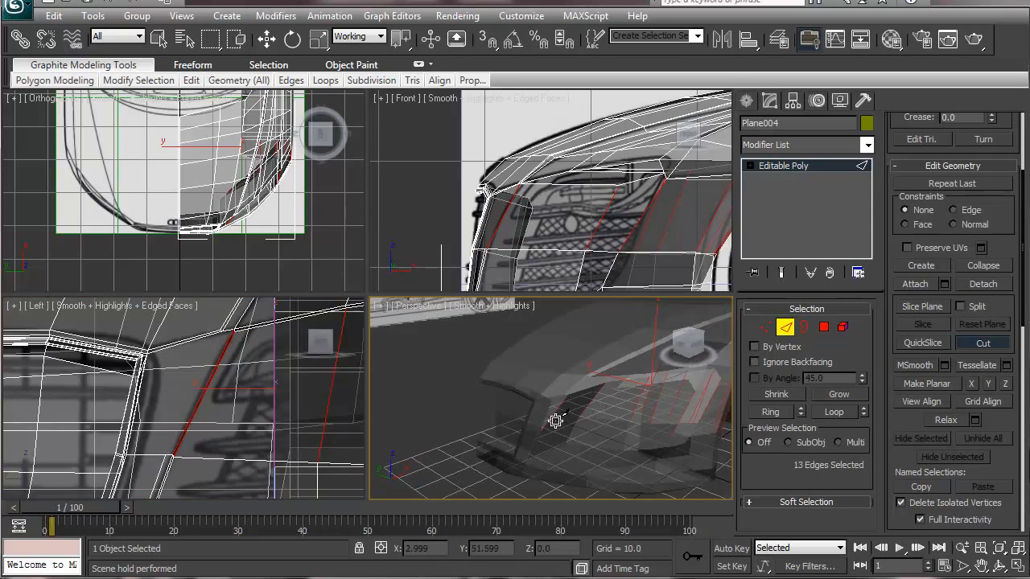
{"action": "scroll", "coordinate": [555, 421], "scroll_direction": "up", "scroll_amount": 3}
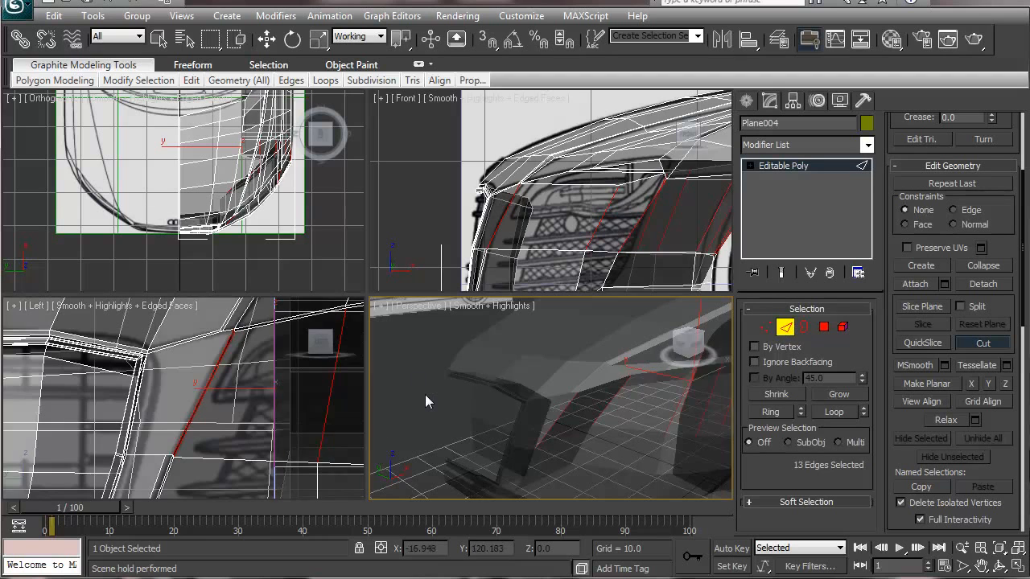
{"action": "key", "text": "w"}
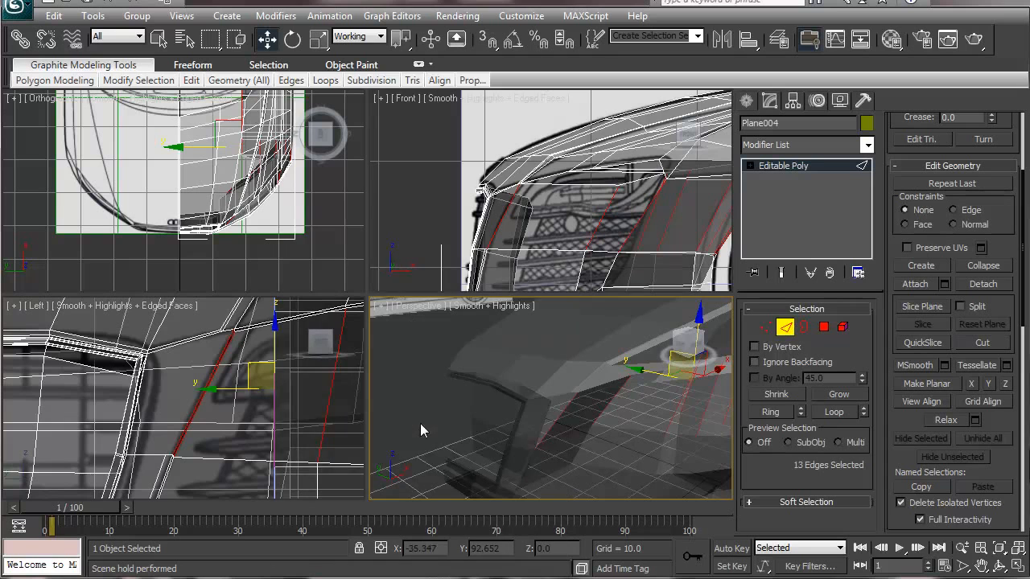
{"action": "left_click", "coordinate": [420, 396]}
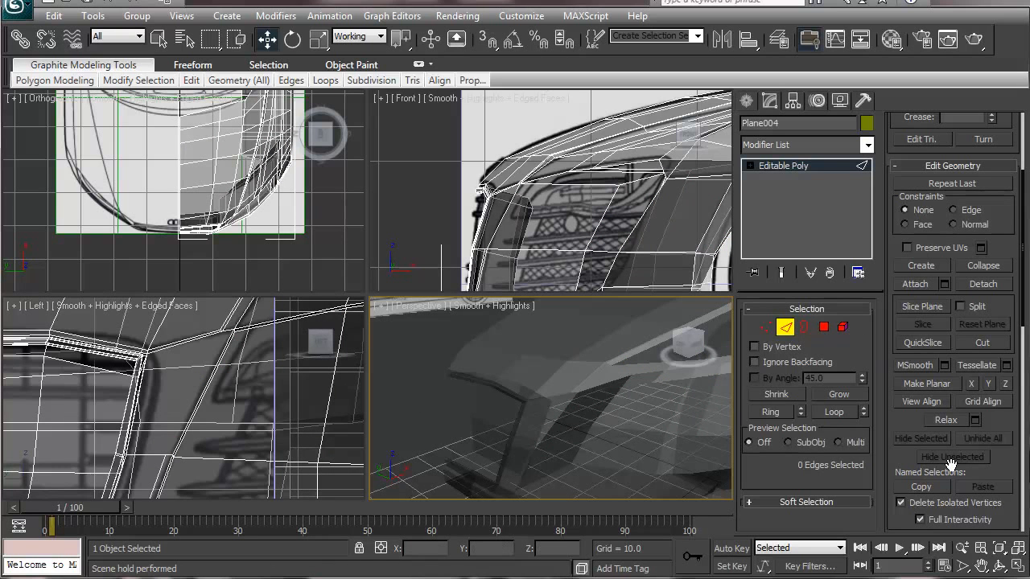
{"action": "left_click", "coordinate": [957, 343]}
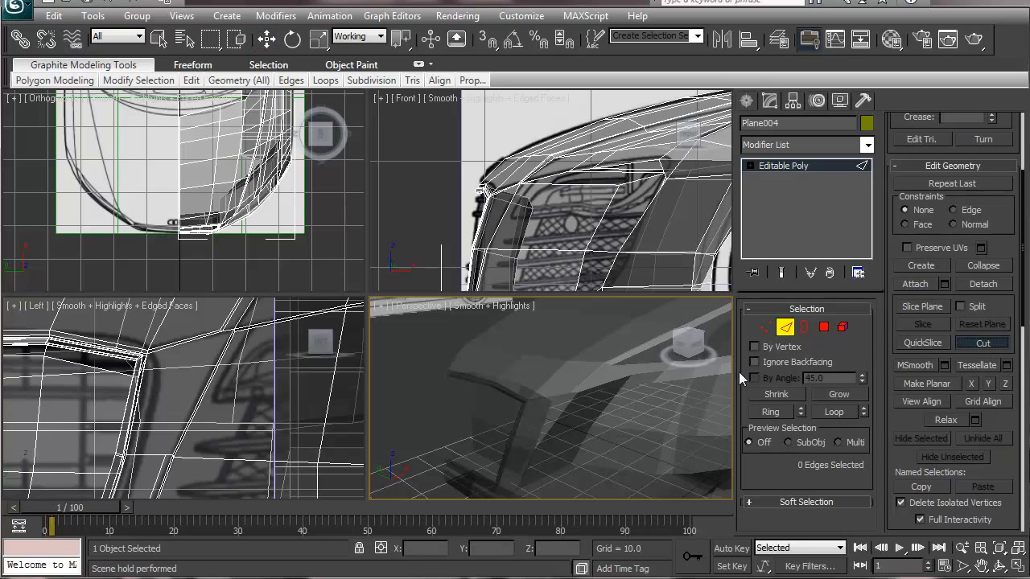
Turn off the body's See-Through display and inspect the solid panel between the grille corner and headlight opening.
{"action": "left_click", "coordinate": [840, 100]}
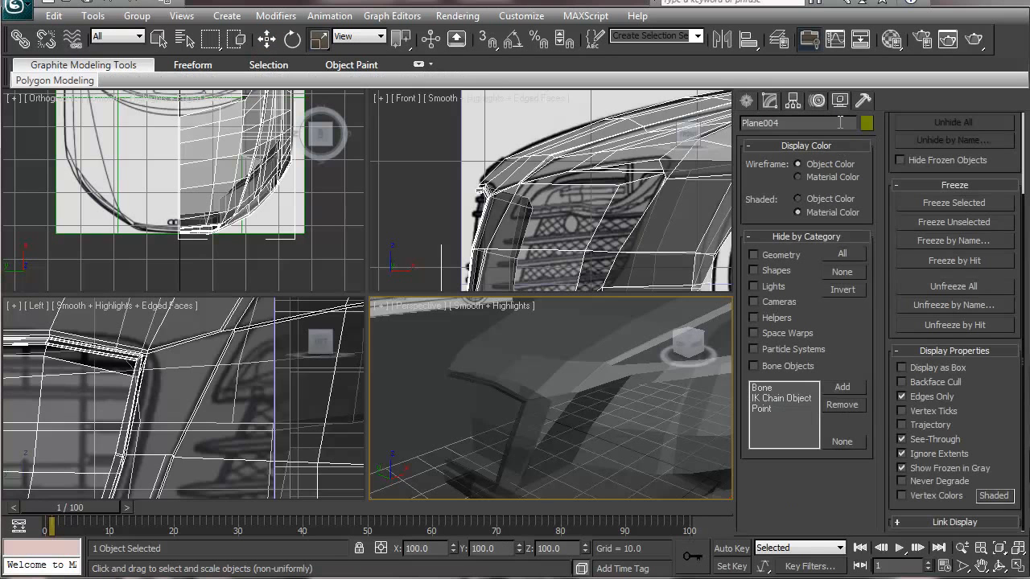
{"action": "left_click", "coordinate": [946, 438]}
{"action": "scroll", "coordinate": [612, 455], "scroll_direction": "up", "scroll_amount": 5}
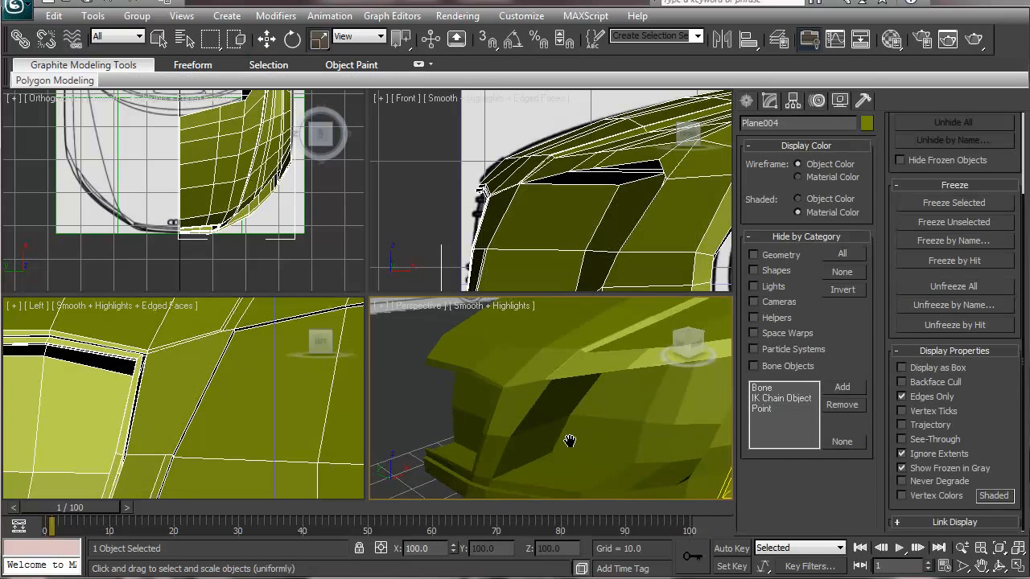
{"action": "middle_click_drag", "start_coordinate": [570, 439], "coordinate": [640, 397]}
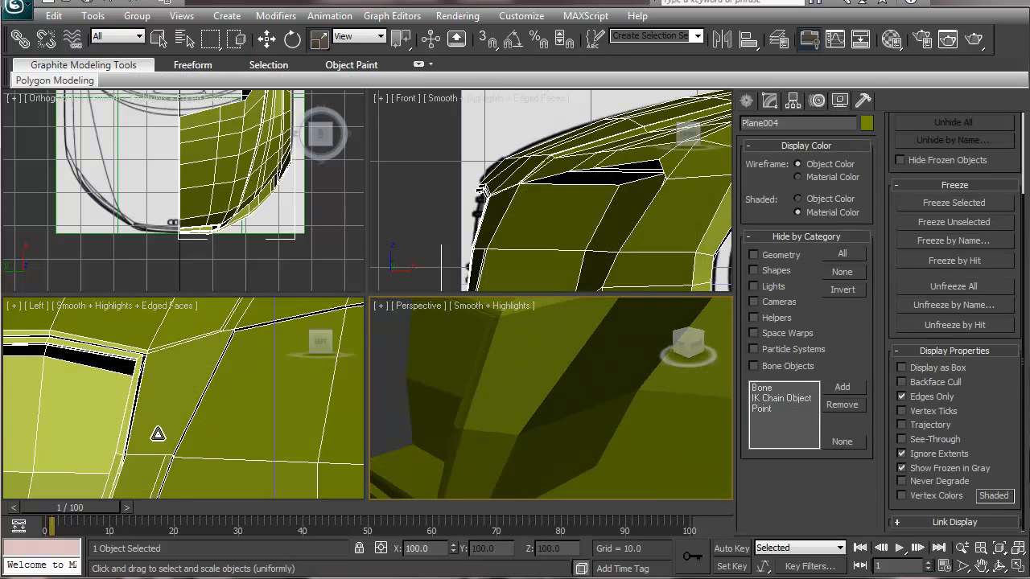
Cut a new edge in the car's front panel, running up beside the slanted outer side of the dark recessed area.
{"action": "left_click", "coordinate": [769, 102]}
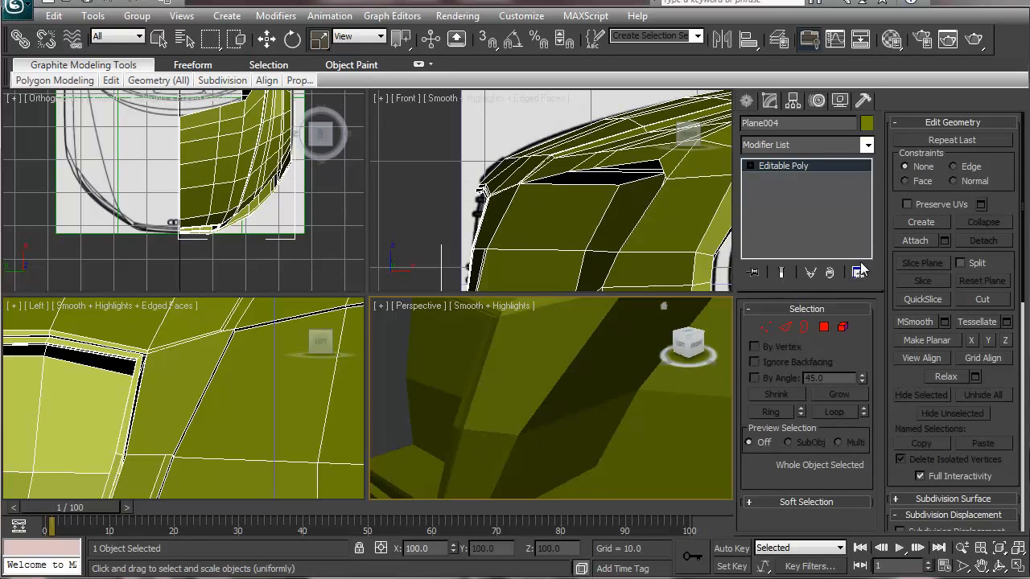
{"action": "left_click", "coordinate": [785, 327]}
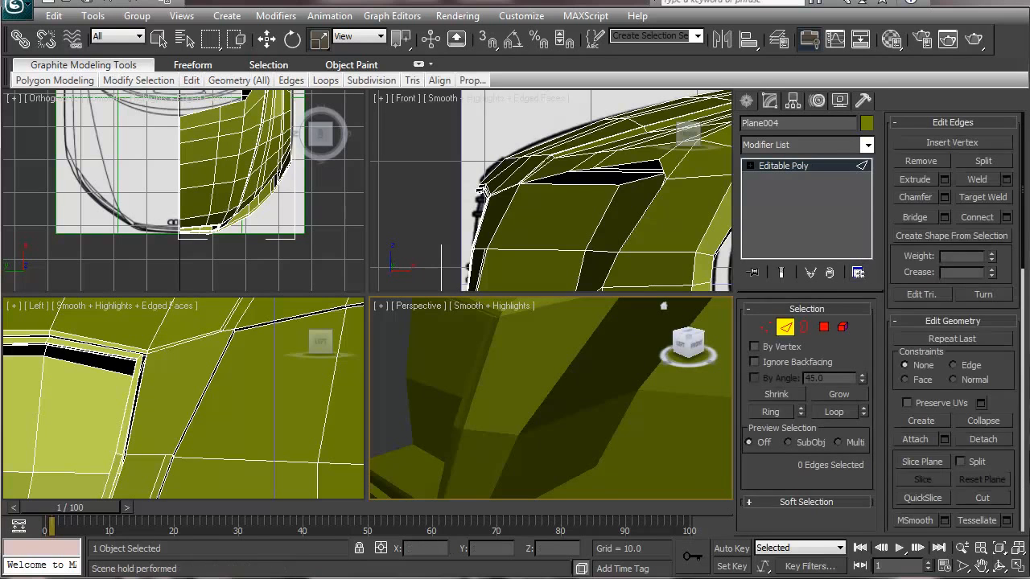
{"action": "left_click", "coordinate": [985, 500]}
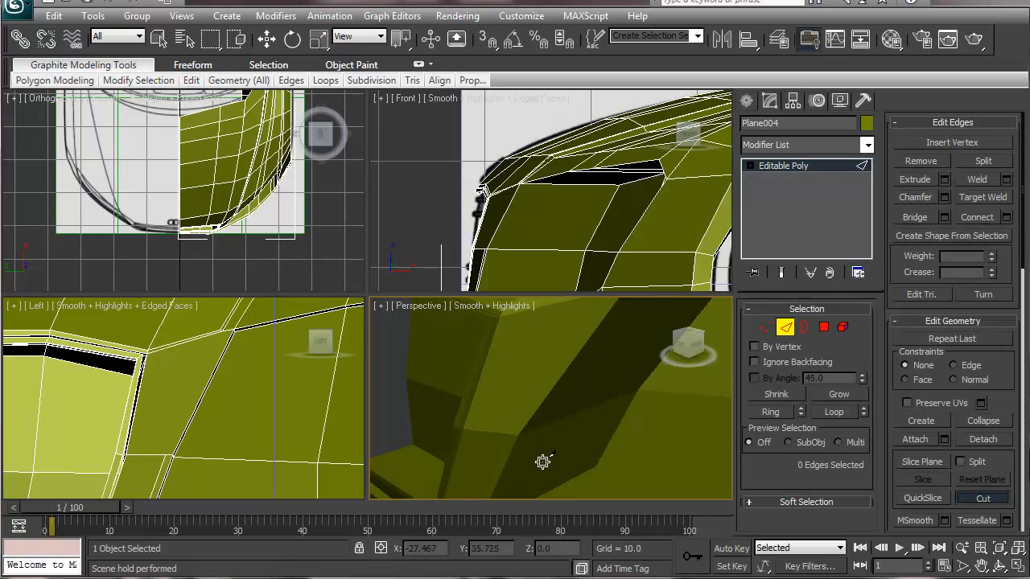
{"action": "middle_click_drag", "start_coordinate": [508, 455], "coordinate": [520, 463]}
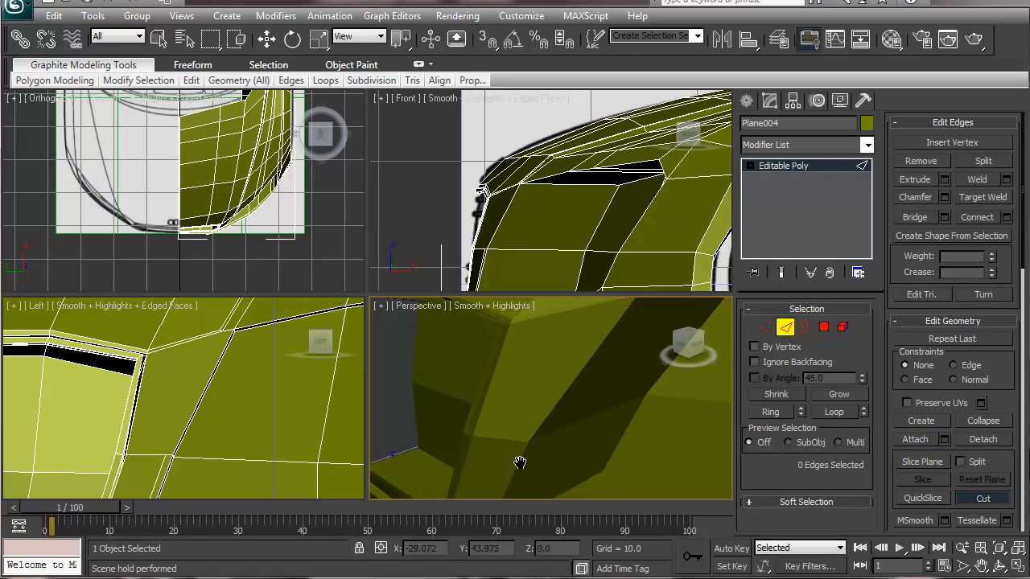
{"action": "left_click", "coordinate": [521, 440]}
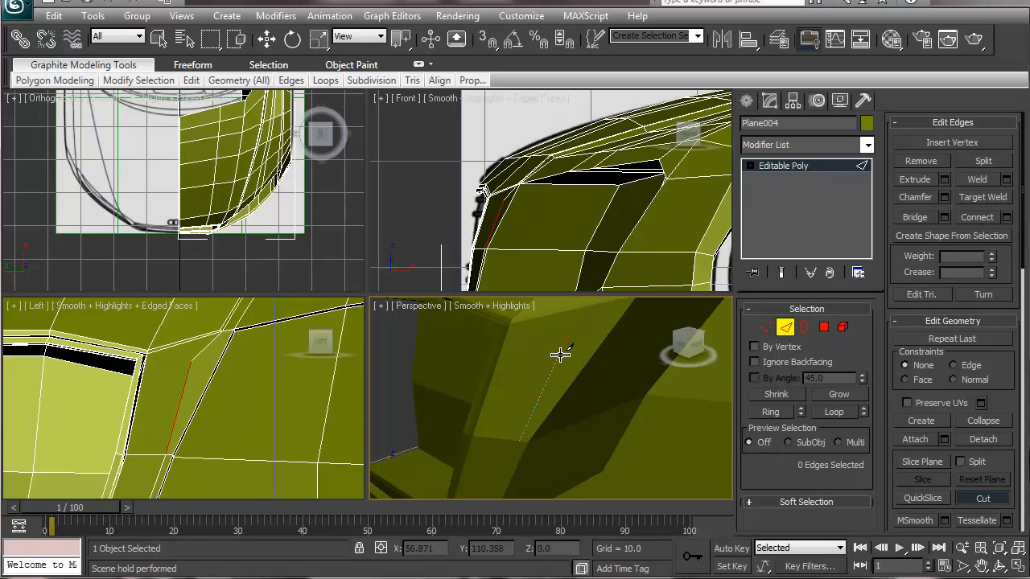
{"action": "left_click", "coordinate": [629, 300]}
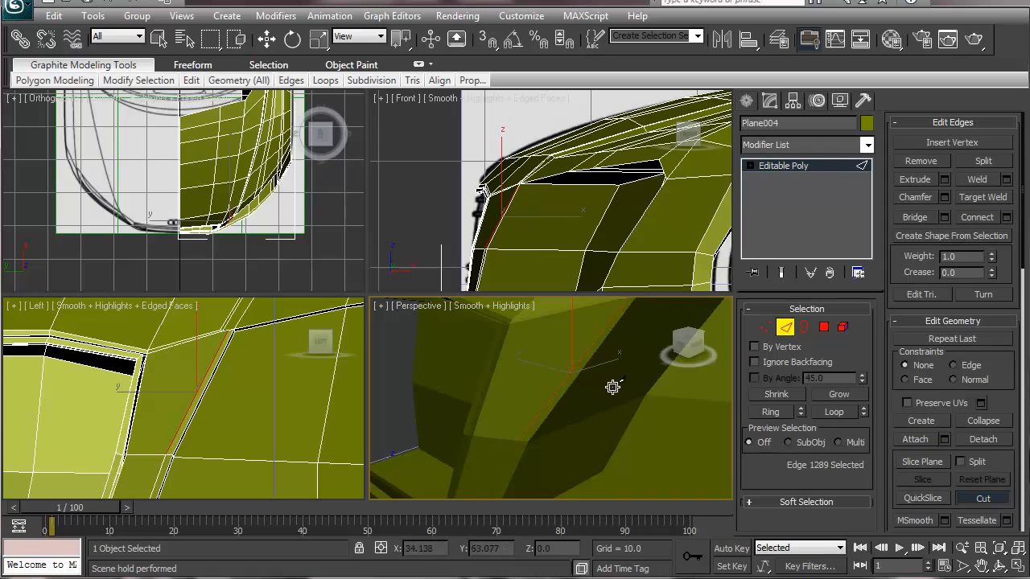
Continue the cut around the upper corner of the dark recess and along its top border in two segments.
{"action": "middle_click_drag", "start_coordinate": [613, 387], "coordinate": [529, 472]}
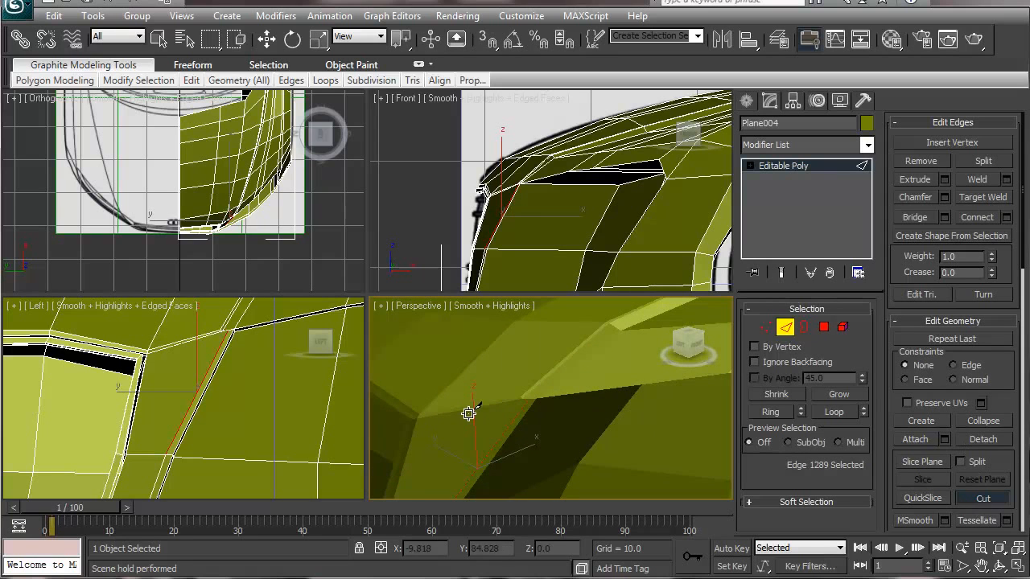
{"action": "left_click", "coordinate": [541, 391]}
{"action": "left_click", "coordinate": [641, 387]}
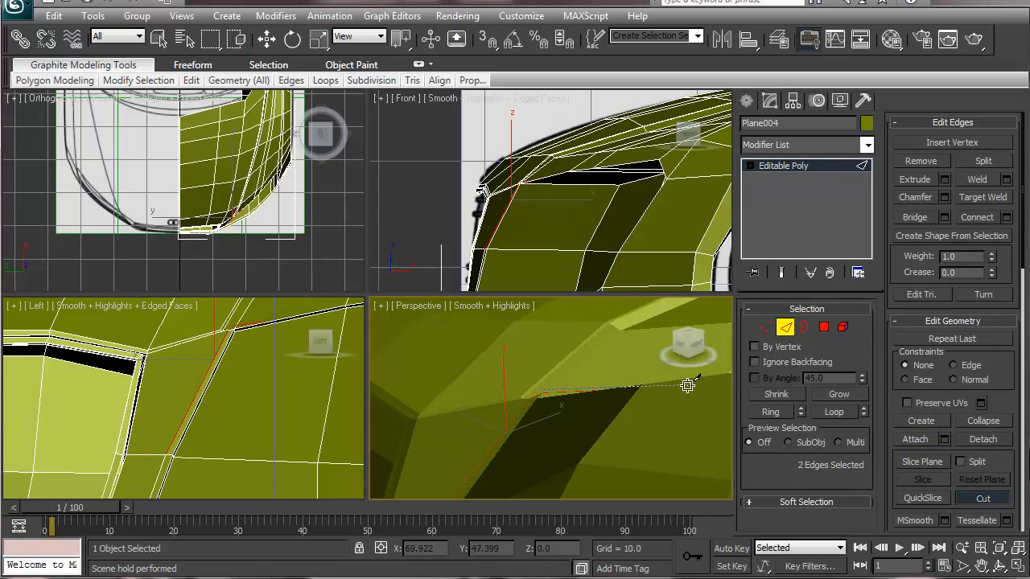
{"action": "left_click", "coordinate": [730, 368]}
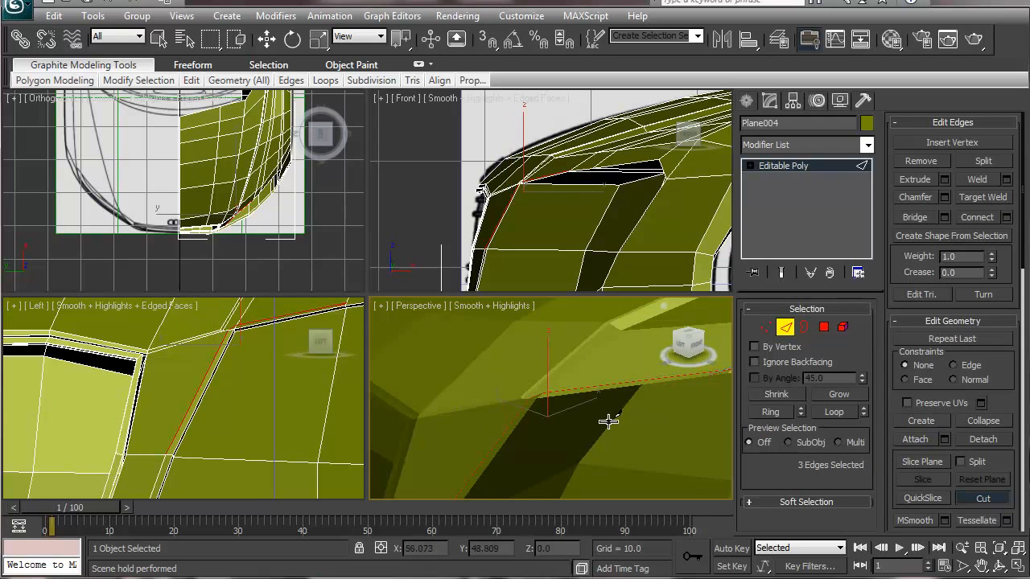
Try to extend the cut farther along the recess's top border towards the wheel arch.
{"action": "middle_click_drag", "start_coordinate": [617, 423], "coordinate": [620, 402]}
{"action": "middle_click_drag", "start_coordinate": [230, 404], "coordinate": [119, 421]}
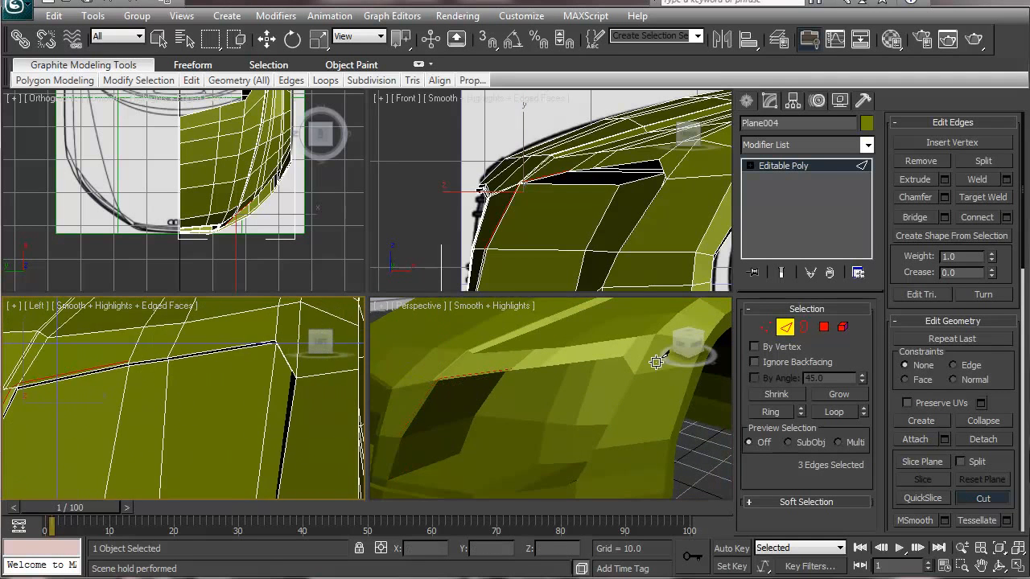
{"action": "left_click", "coordinate": [129, 364]}
{"action": "left_click", "coordinate": [168, 355]}
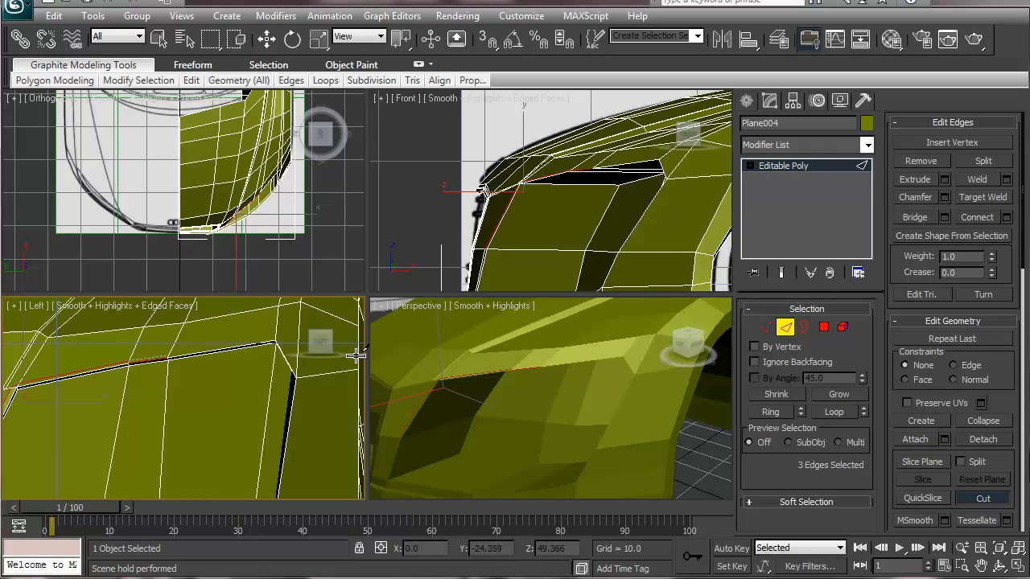
{"action": "left_click", "coordinate": [509, 367]}
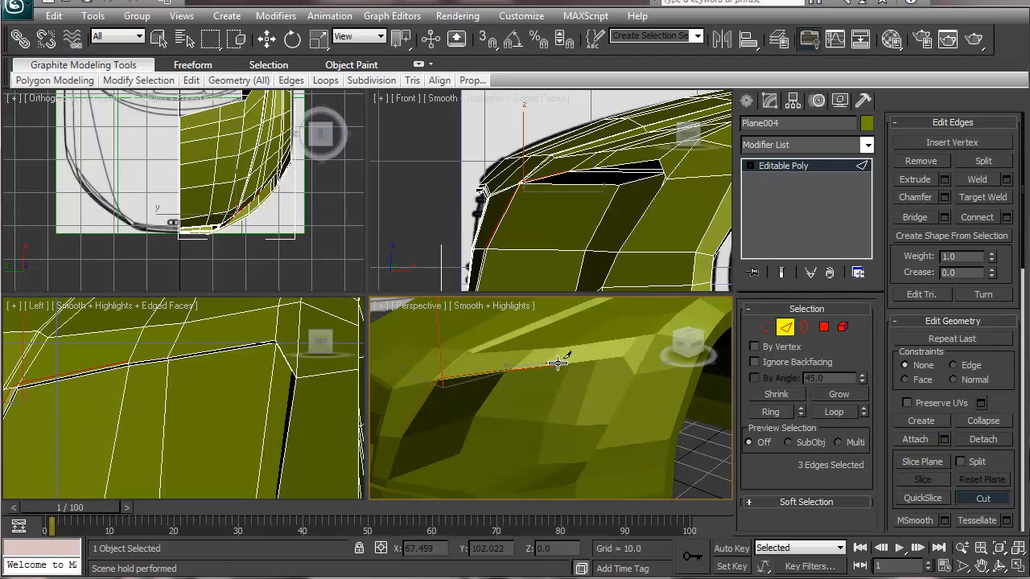
{"action": "scroll", "coordinate": [556, 389], "scroll_direction": "up", "scroll_amount": 3}
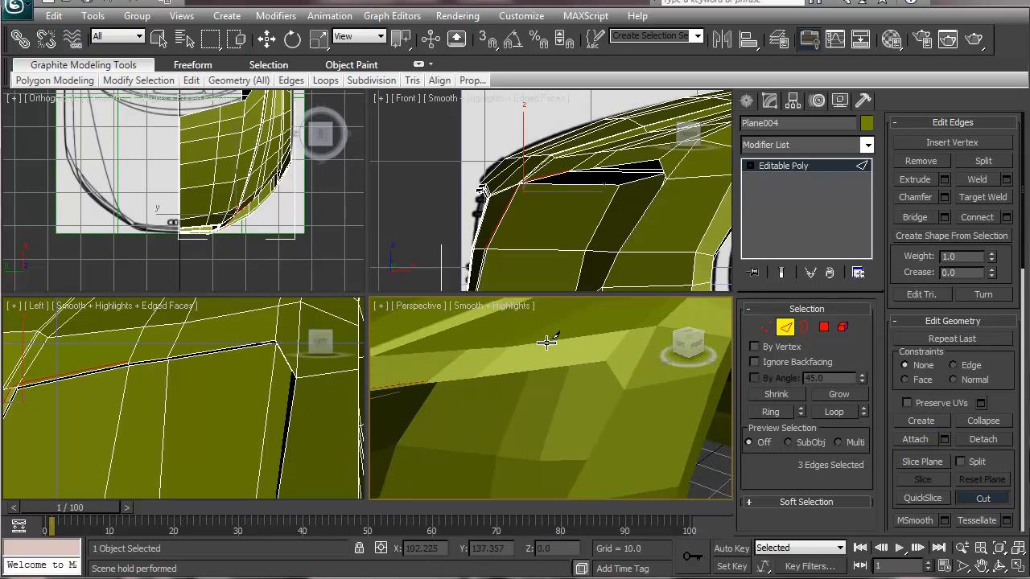
{"action": "left_click", "coordinate": [971, 497]}
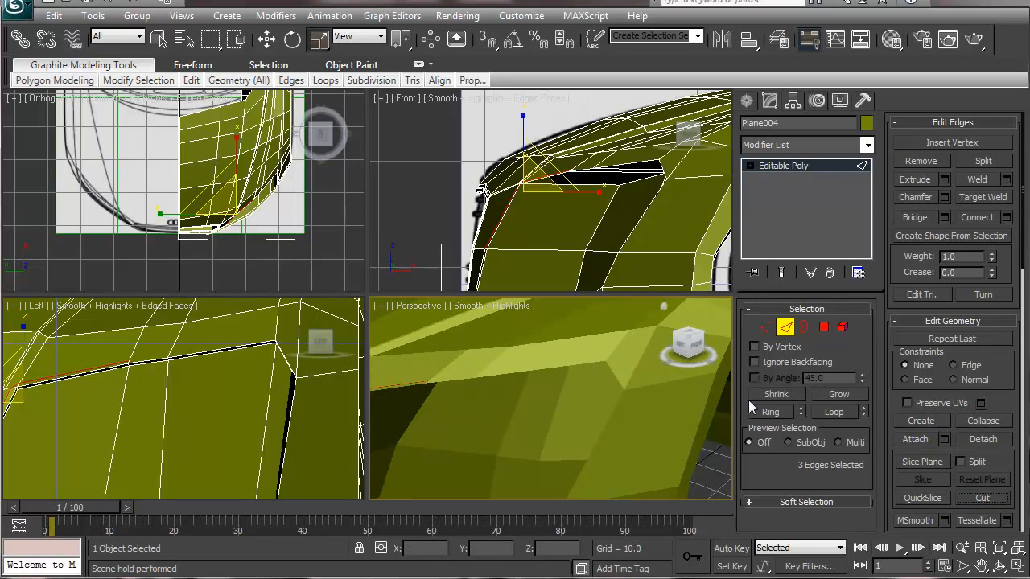
{"action": "left_click", "coordinate": [615, 339]}
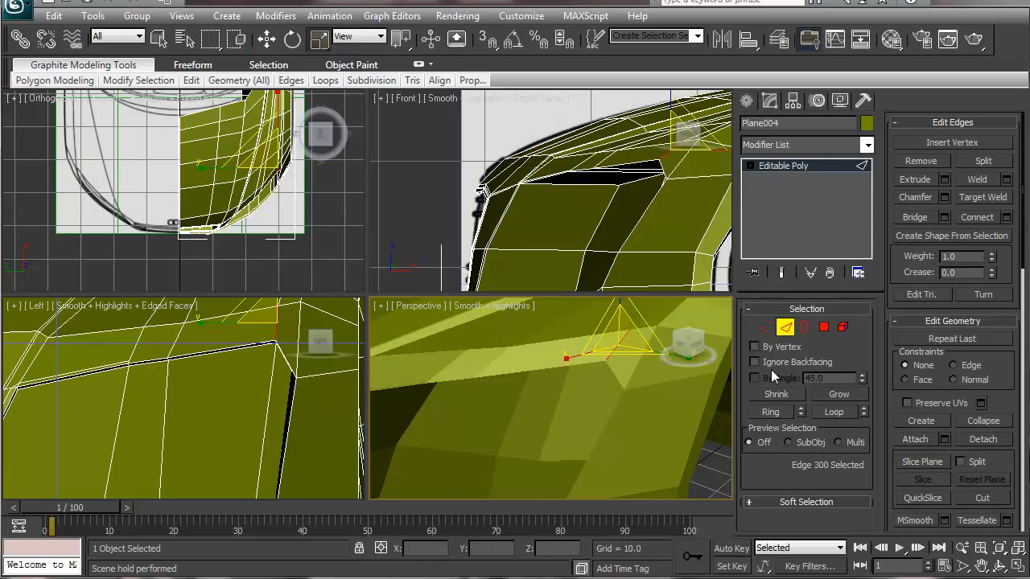
{"action": "left_click", "coordinate": [770, 412]}
{"action": "middle_click_drag", "start_coordinate": [643, 430], "coordinate": [580, 437]}
{"action": "left_click_drag", "start_coordinate": [685, 430], "coordinate": [642, 319], "text": "alt"}
{"action": "middle_click_drag", "start_coordinate": [565, 472], "coordinate": [555, 454]}
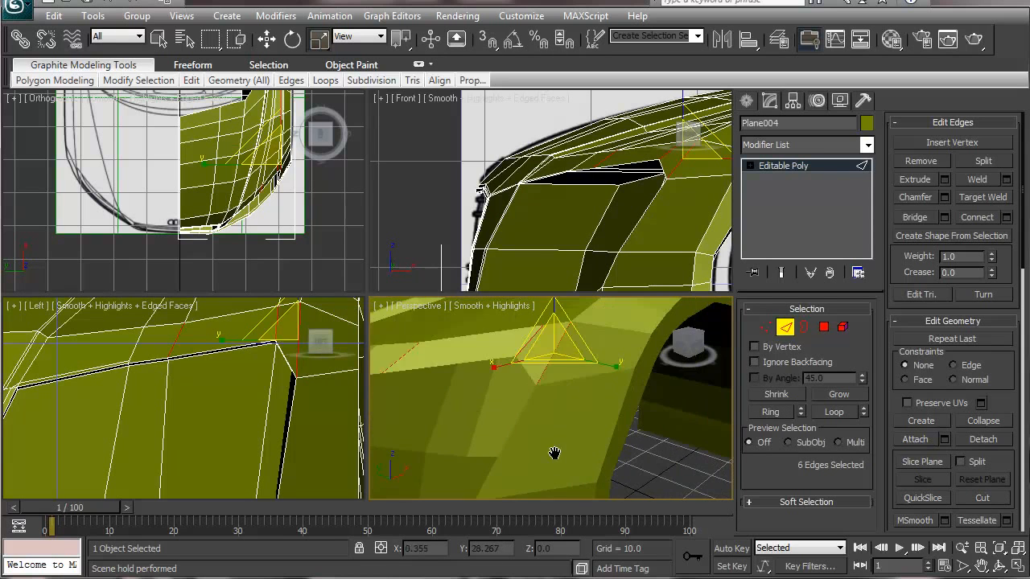
{"action": "left_click", "coordinate": [565, 381], "text": "ctrl"}
Connect the four crosswise edges between the front recess and the wheel arch with 1 segment, pinch 54 and slide 87.
{"action": "left_click", "coordinate": [562, 381]}
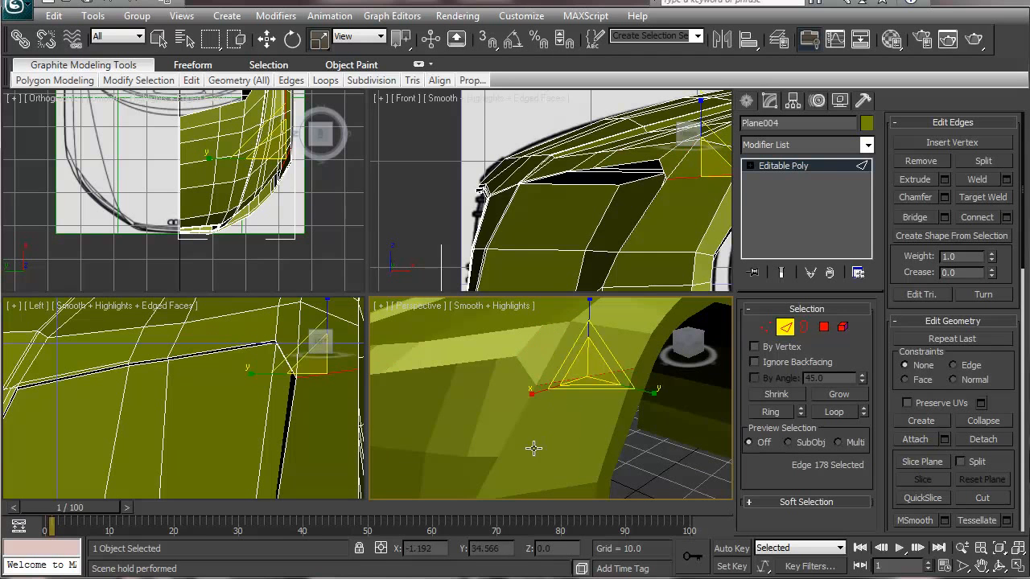
{"action": "middle_click_drag", "start_coordinate": [525, 464], "coordinate": [591, 388]}
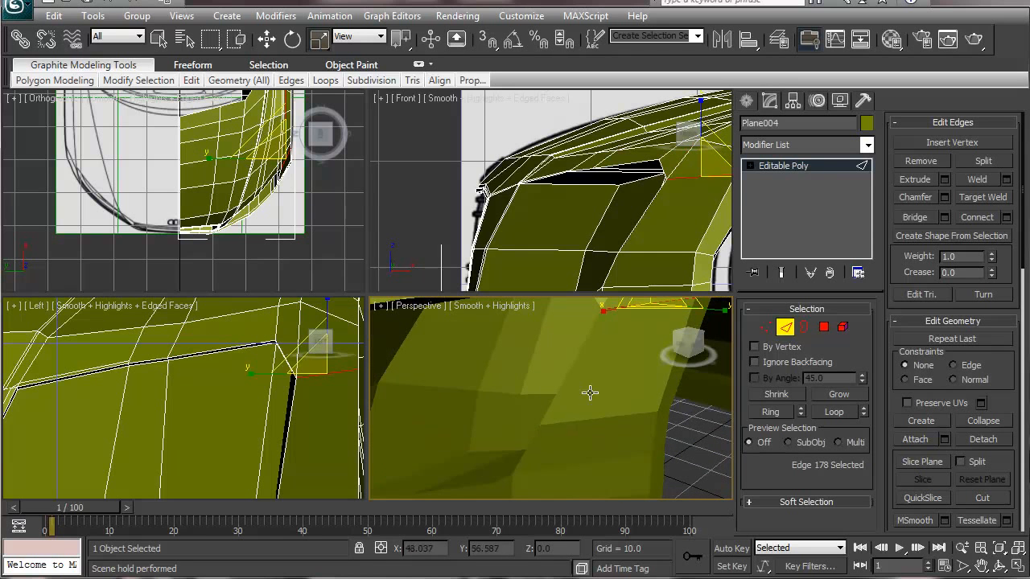
{"action": "left_click", "coordinate": [777, 411]}
{"action": "middle_click_drag", "start_coordinate": [496, 485], "coordinate": [409, 471]}
{"action": "left_click_drag", "start_coordinate": [608, 425], "coordinate": [427, 338]}
{"action": "left_click", "coordinate": [597, 339], "text": "alt"}
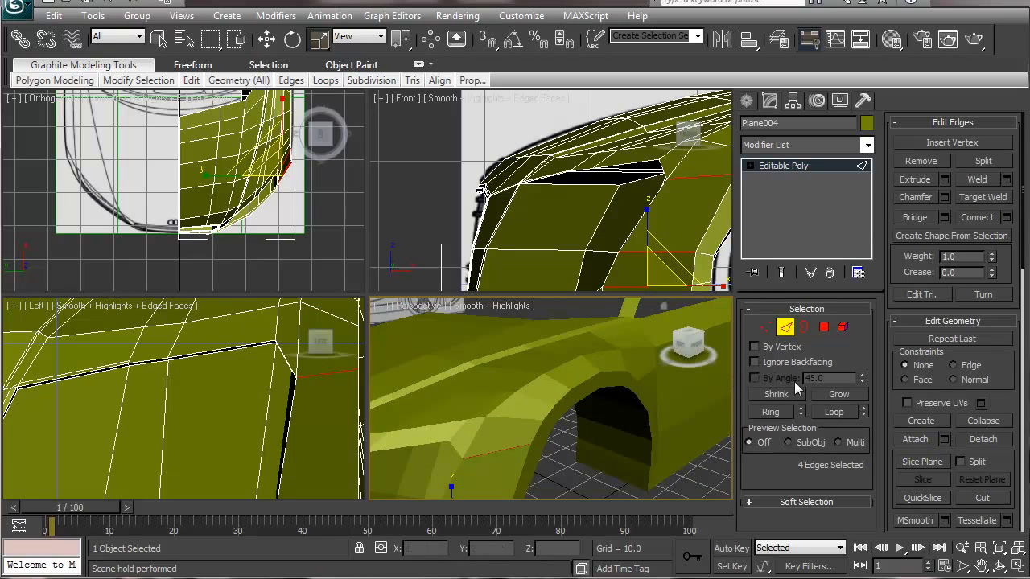
{"action": "left_click", "coordinate": [1007, 217]}
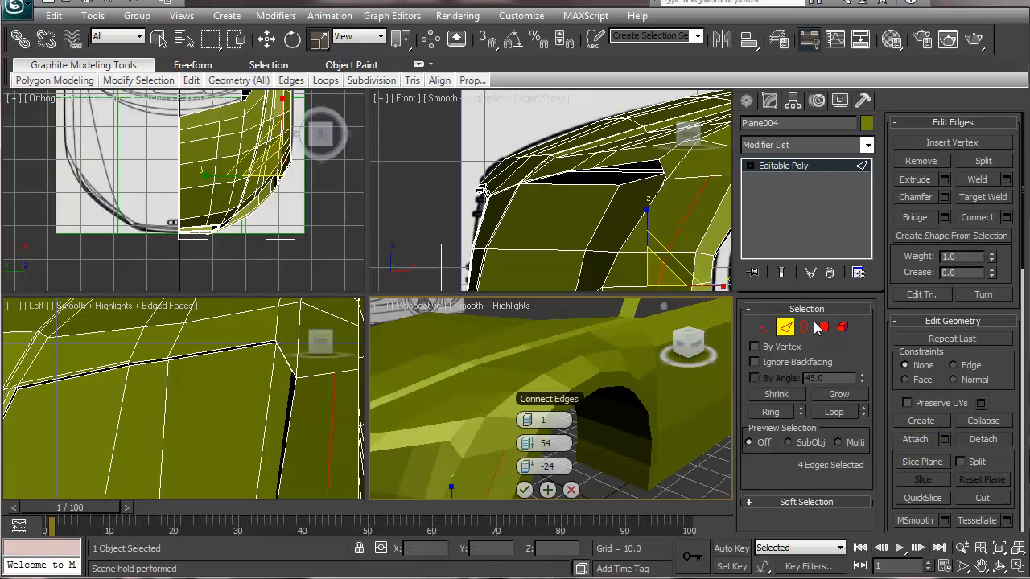
{"action": "left_click_drag", "start_coordinate": [922, 479], "coordinate": [889, 494]}
{"action": "left_click", "coordinate": [524, 492]}
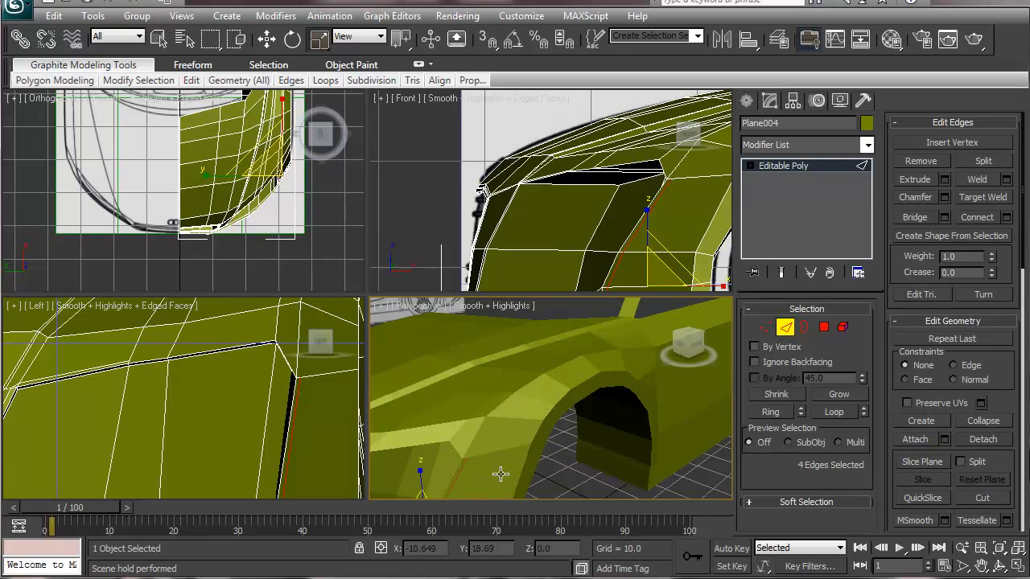
Connect the three short edges on the strip above the recess's wheel-side corner with 1 segment, pinch 54 and slide 87.
{"action": "middle_click_drag", "start_coordinate": [502, 474], "coordinate": [617, 443], "text": "alt"}
{"action": "scroll", "coordinate": [617, 444], "scroll_direction": "up", "scroll_amount": 5}
{"action": "left_click", "coordinate": [647, 447]}
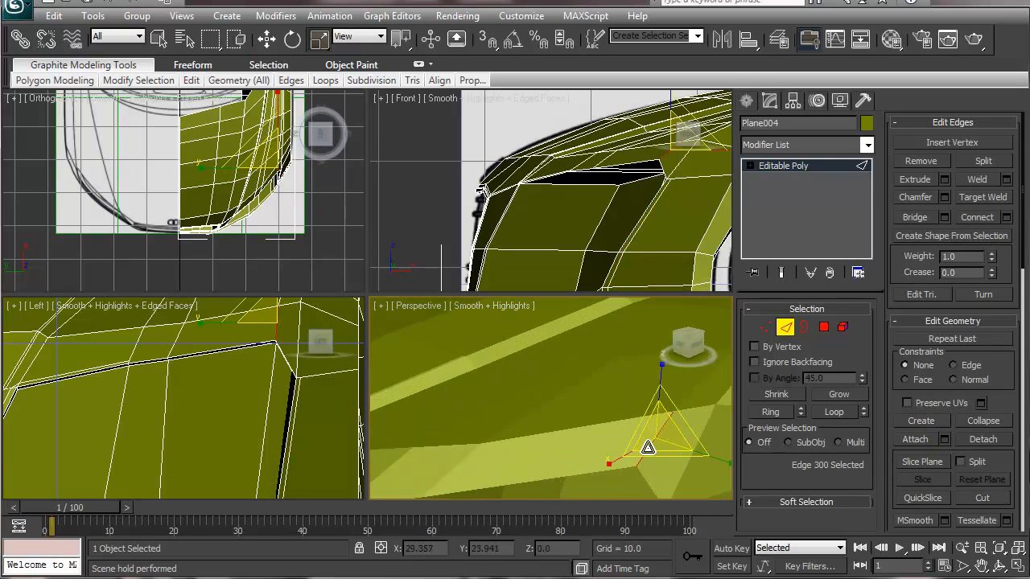
{"action": "left_click", "coordinate": [447, 475], "text": "shift"}
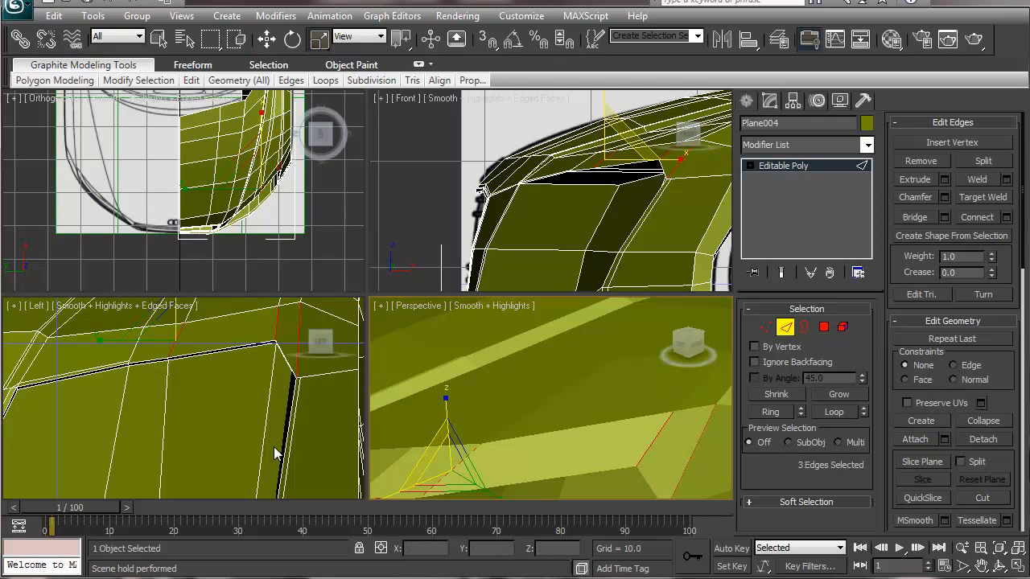
{"action": "middle_click_drag", "start_coordinate": [274, 448], "coordinate": [291, 455]}
{"action": "middle_click", "coordinate": [552, 440]}
{"action": "middle_click_drag", "start_coordinate": [552, 440], "coordinate": [508, 423]}
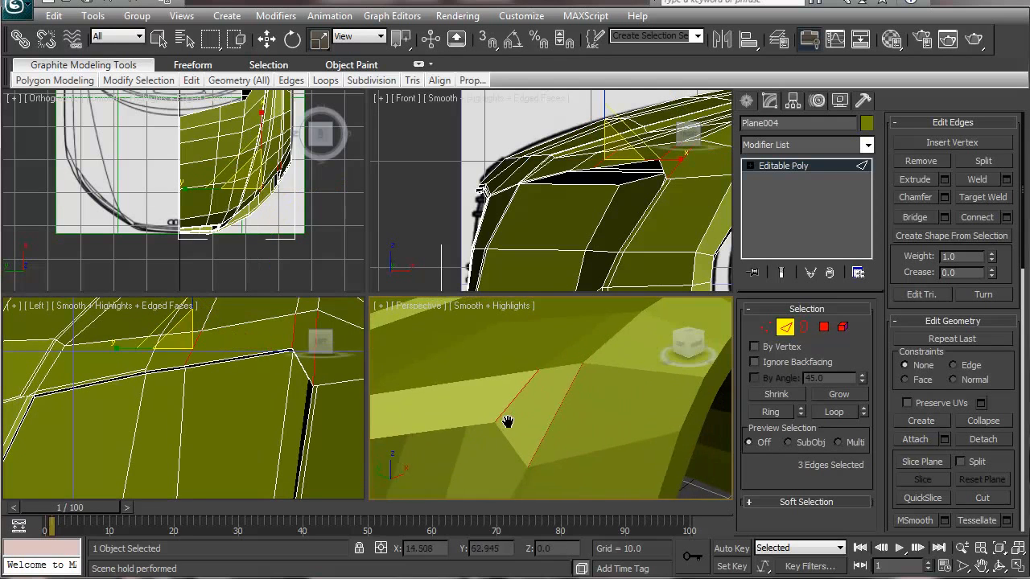
{"action": "mouse_move", "coordinate": [610, 419]}
{"action": "middle_mouse_down", "text": "alt"}
{"action": "mouse_move", "coordinate": [506, 419]}
{"action": "mouse_move", "coordinate": [614, 433]}
{"action": "middle_mouse_up", "text": "alt"}
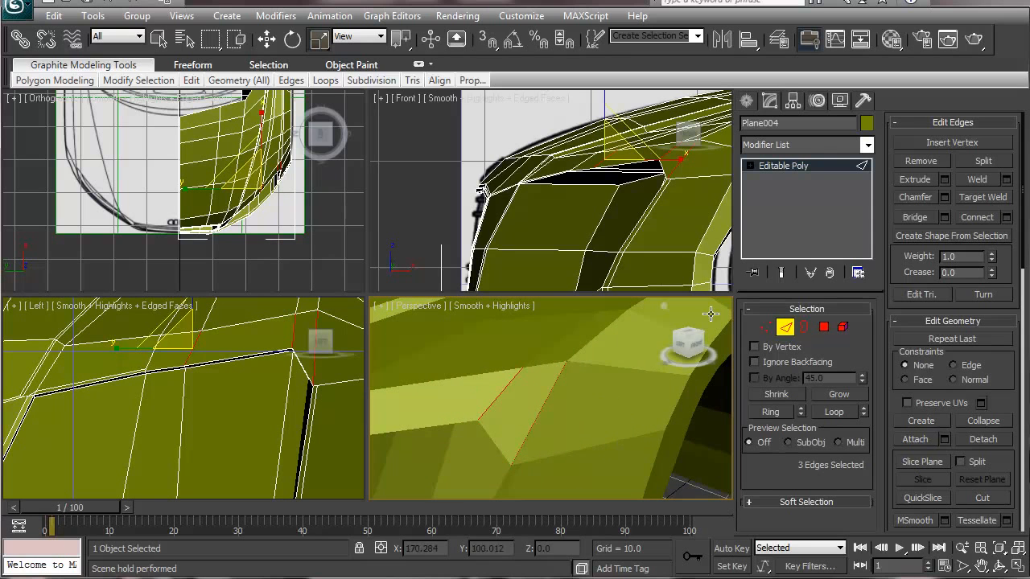
{"action": "left_click", "coordinate": [1006, 217]}
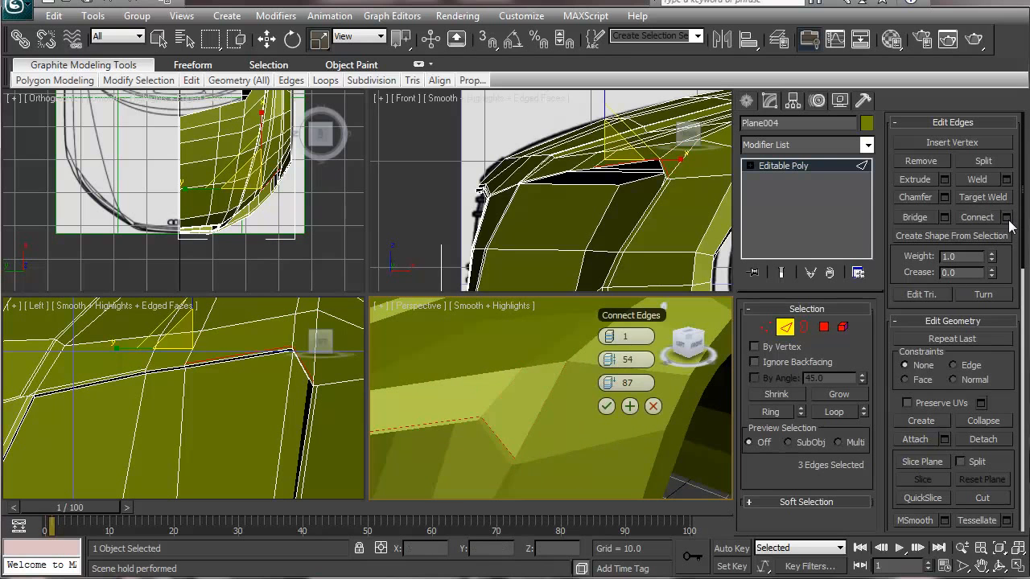
{"action": "left_click", "coordinate": [608, 405]}
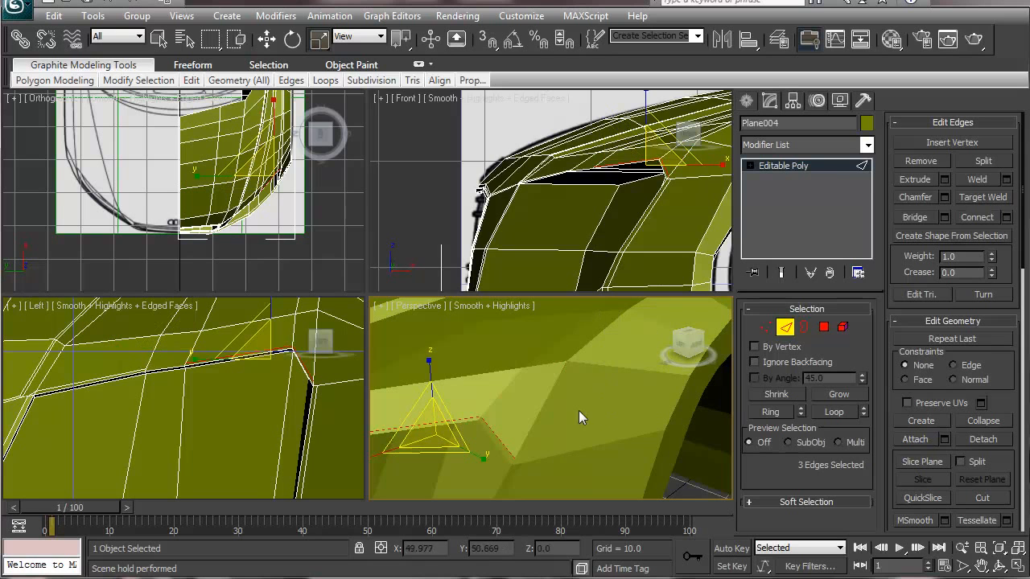
Try to target weld the closely spaced vertices where the new edge loops meet at the recess corner.
{"action": "left_click", "coordinate": [997, 199]}
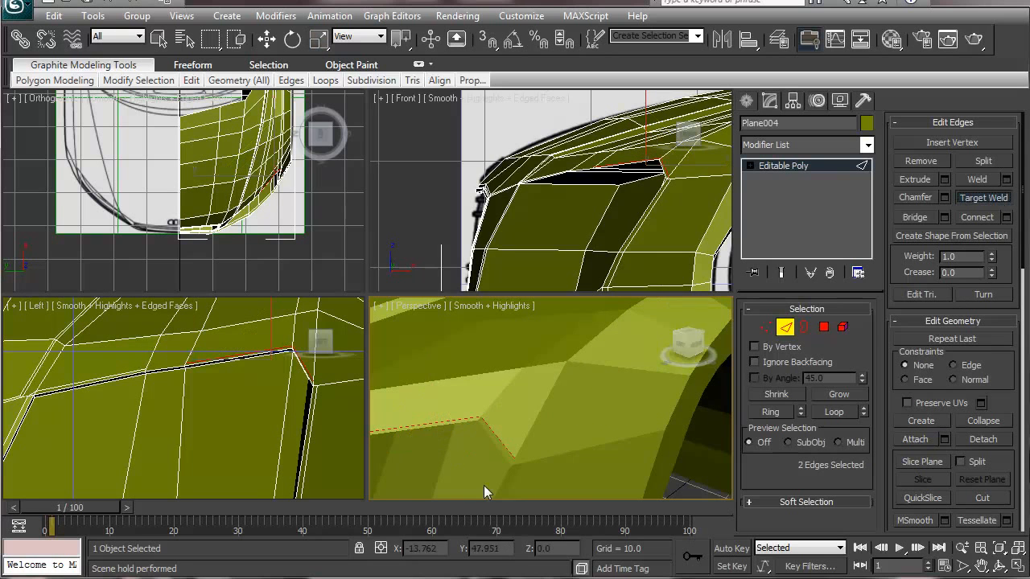
{"action": "middle_click_drag", "start_coordinate": [485, 487], "coordinate": [495, 437]}
{"action": "scroll", "coordinate": [493, 418], "scroll_direction": "up", "scroll_amount": 3}
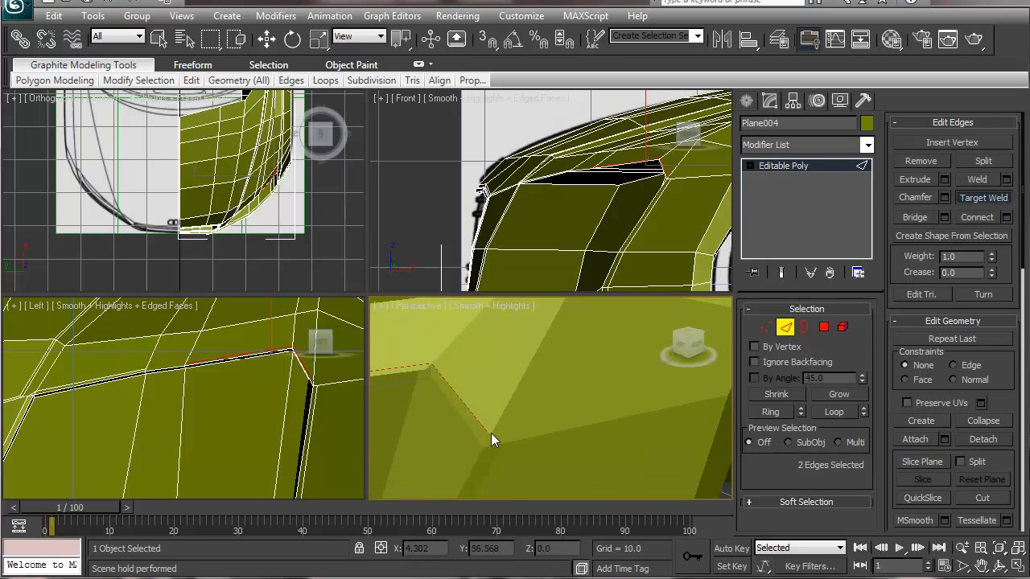
{"action": "left_click", "coordinate": [762, 329]}
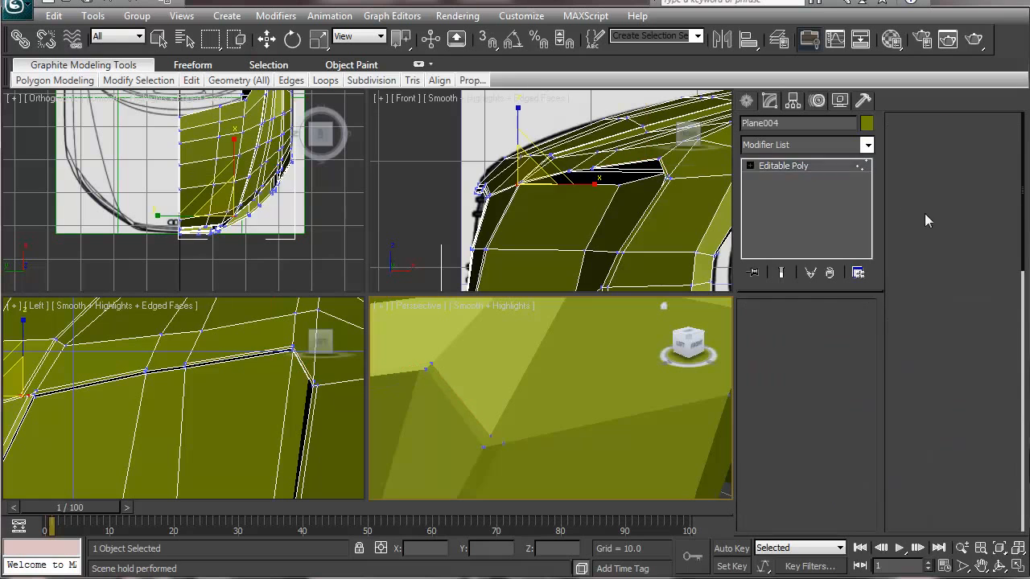
{"action": "left_click", "coordinate": [978, 179]}
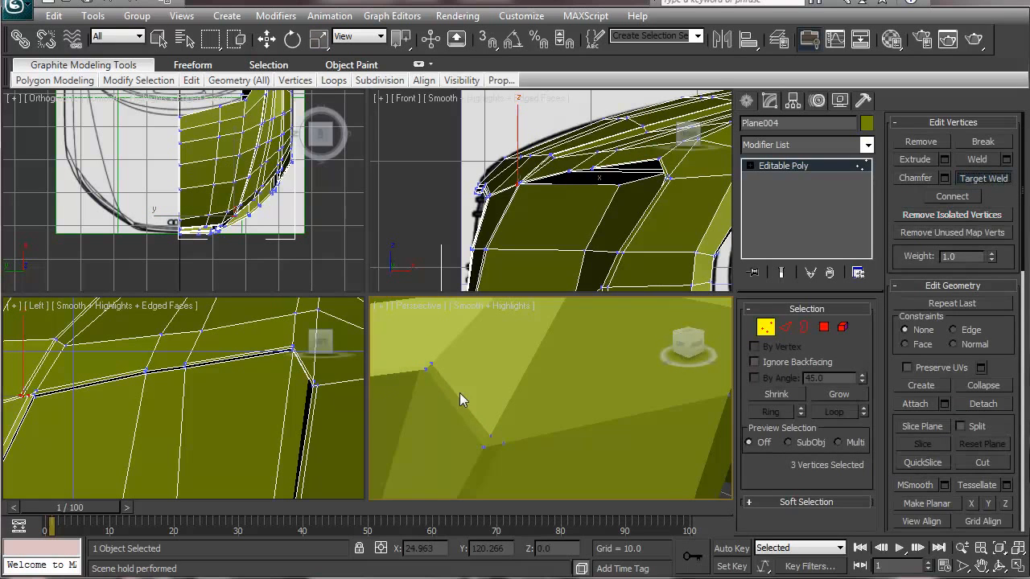
{"action": "left_click", "coordinate": [488, 434]}
{"action": "left_click", "coordinate": [503, 443]}
{"action": "left_click", "coordinate": [490, 436]}
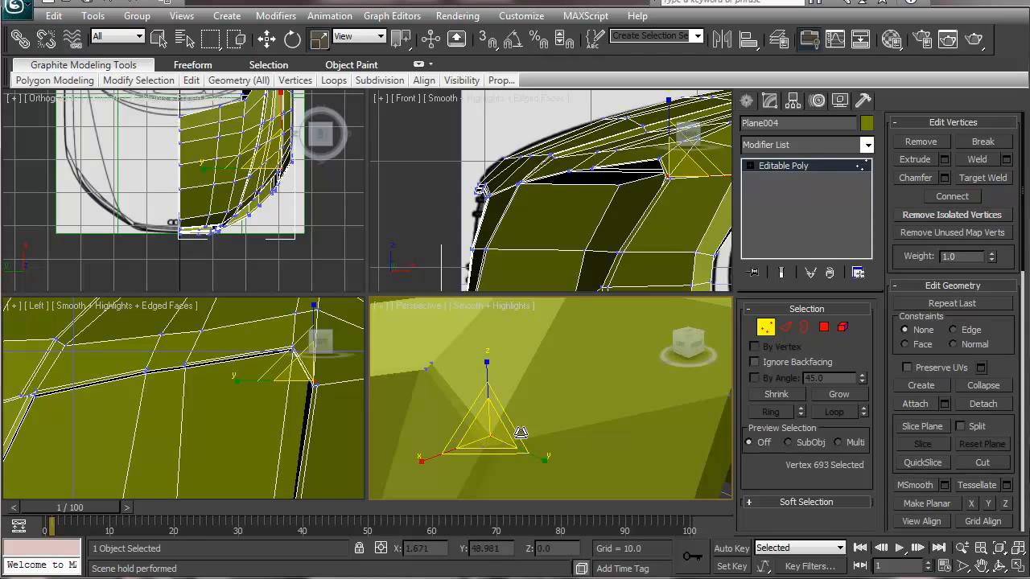
{"action": "left_click", "coordinate": [982, 178]}
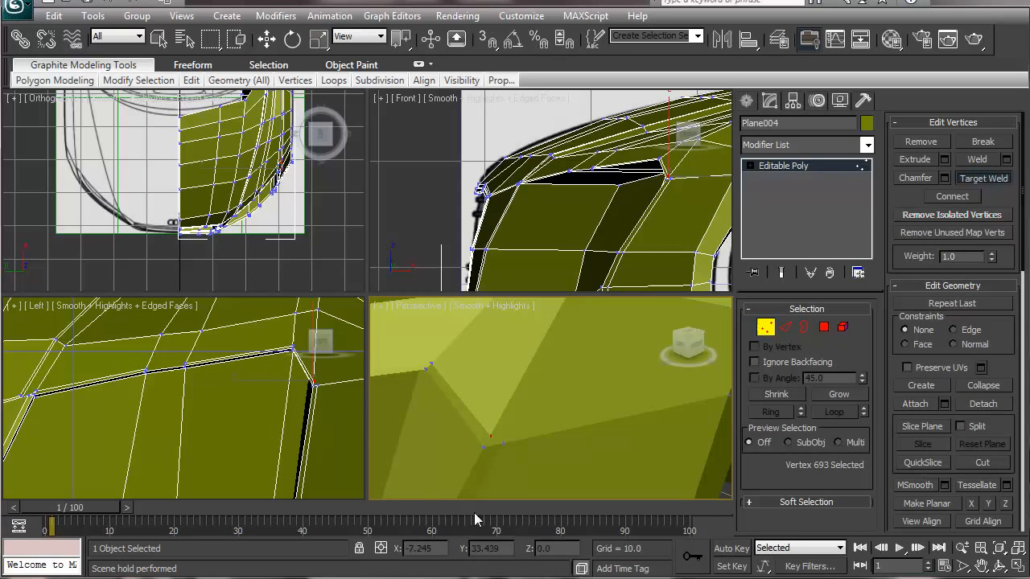
{"action": "right_click", "coordinate": [504, 443]}
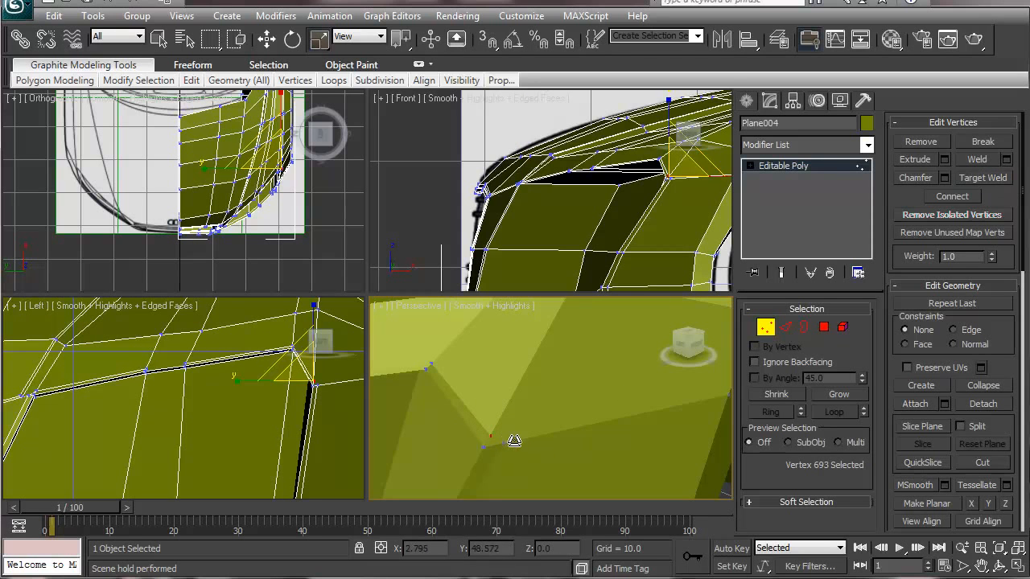
{"action": "right_click", "coordinate": [506, 447]}
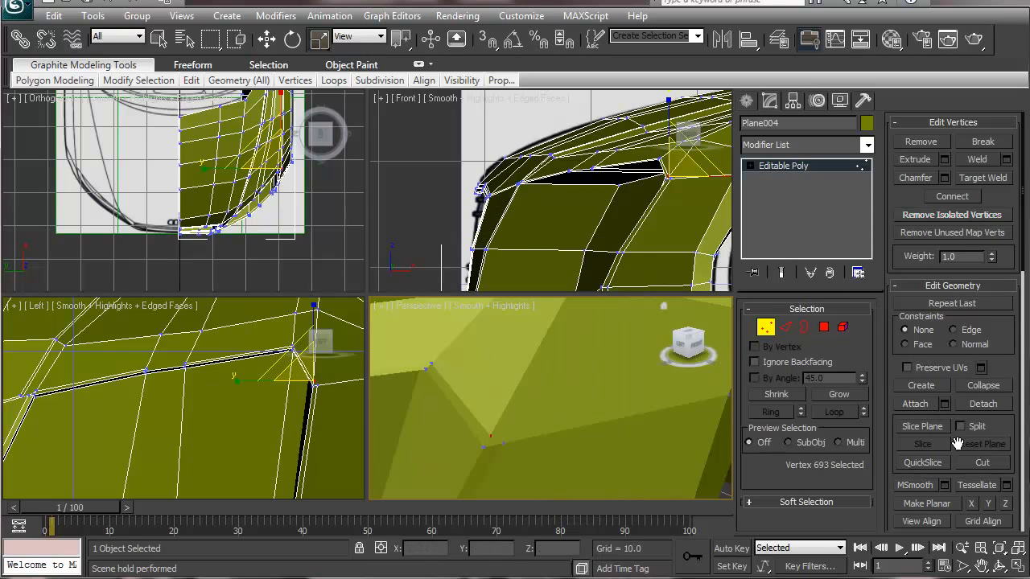
Cut between the two closely spaced vertices at the recess's wheel-side corner and target weld the outer one onto the corner vertex.
{"action": "left_click", "coordinate": [982, 463]}
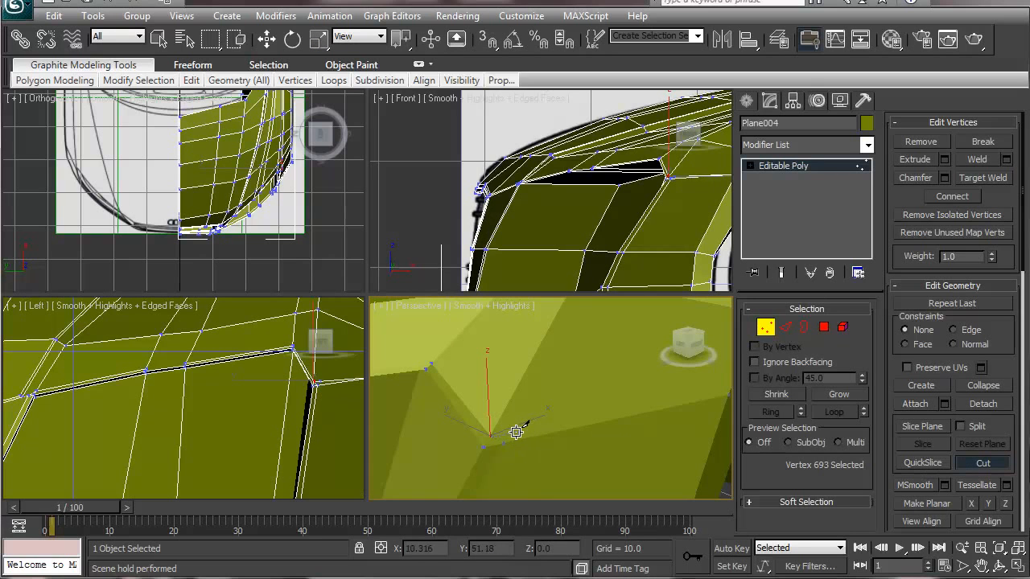
{"action": "left_click", "coordinate": [504, 441]}
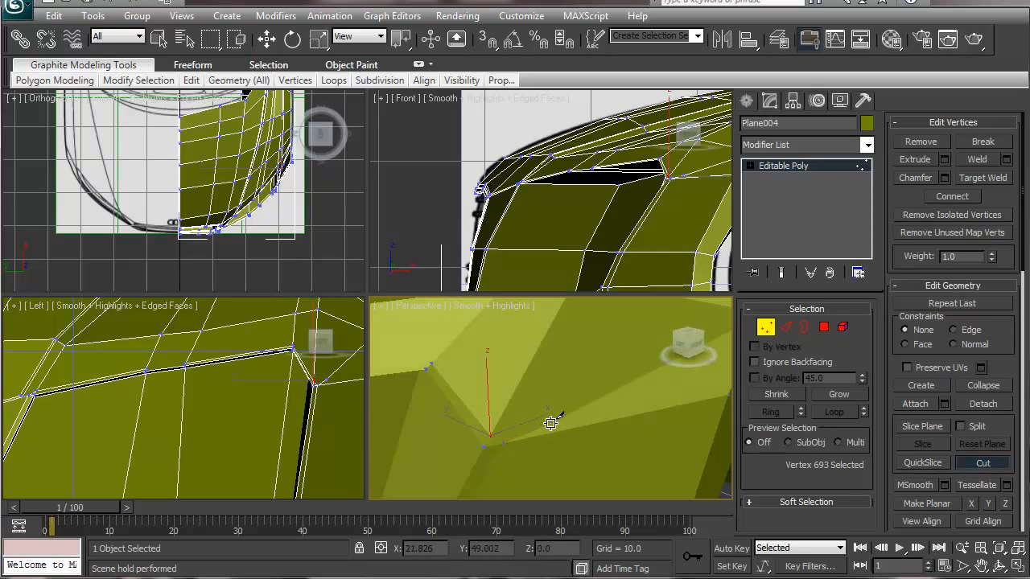
{"action": "right_click", "coordinate": [554, 424]}
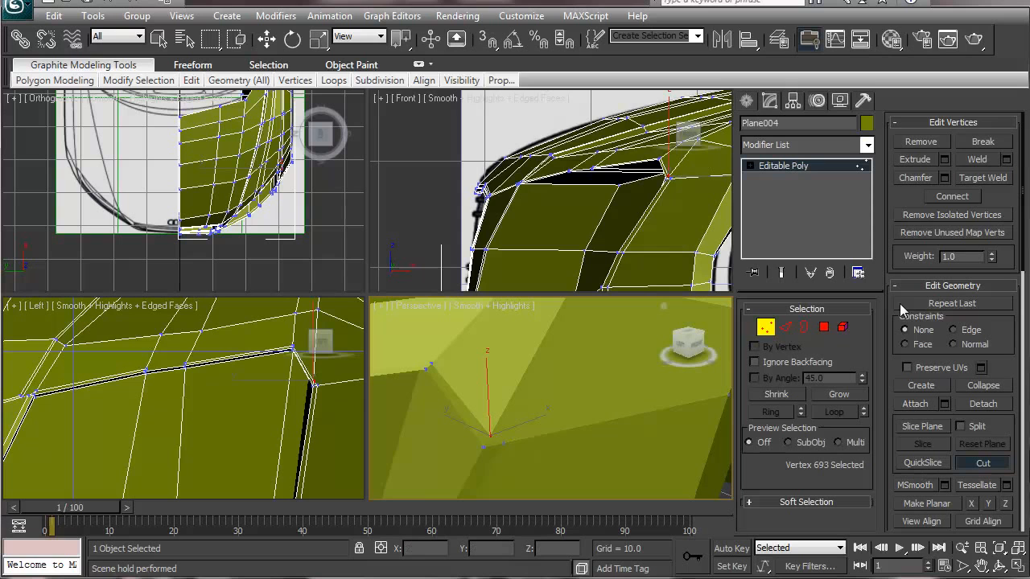
{"action": "left_click", "coordinate": [988, 178]}
{"action": "left_click", "coordinate": [504, 444]}
{"action": "left_click", "coordinate": [491, 437]}
{"action": "right_click", "coordinate": [508, 454]}
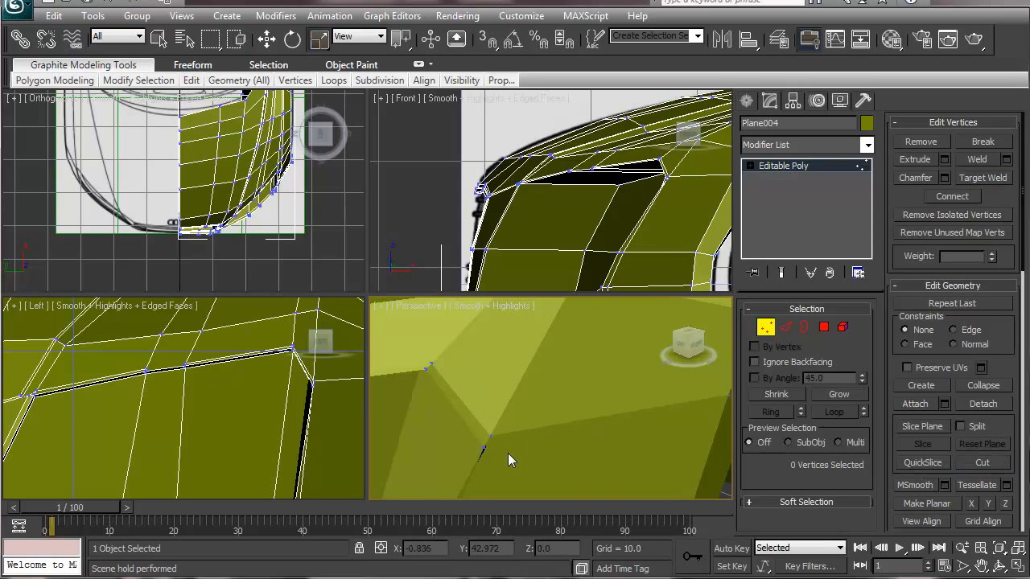
Move the vertex at the recess's wheel-side corner to about X -62.6, Y -30.8, Z 48.3.
{"action": "right_click", "coordinate": [492, 436]}
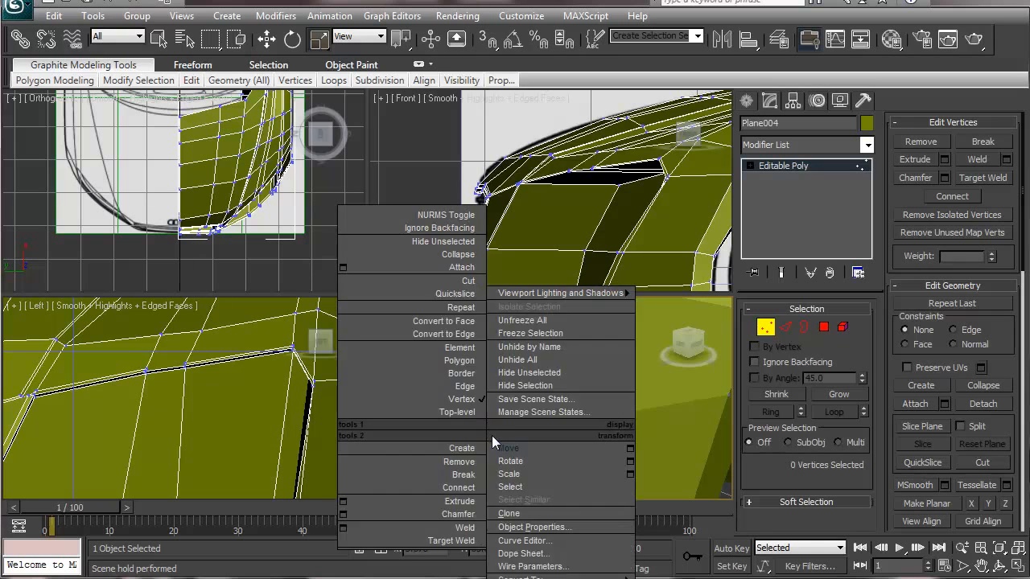
{"action": "left_click", "coordinate": [492, 438]}
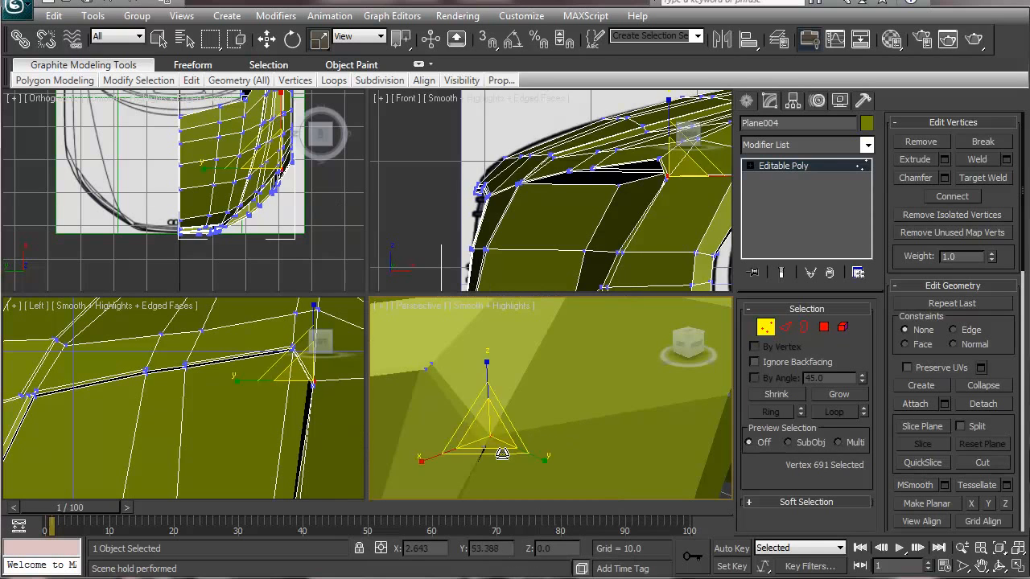
{"action": "key", "text": "w"}
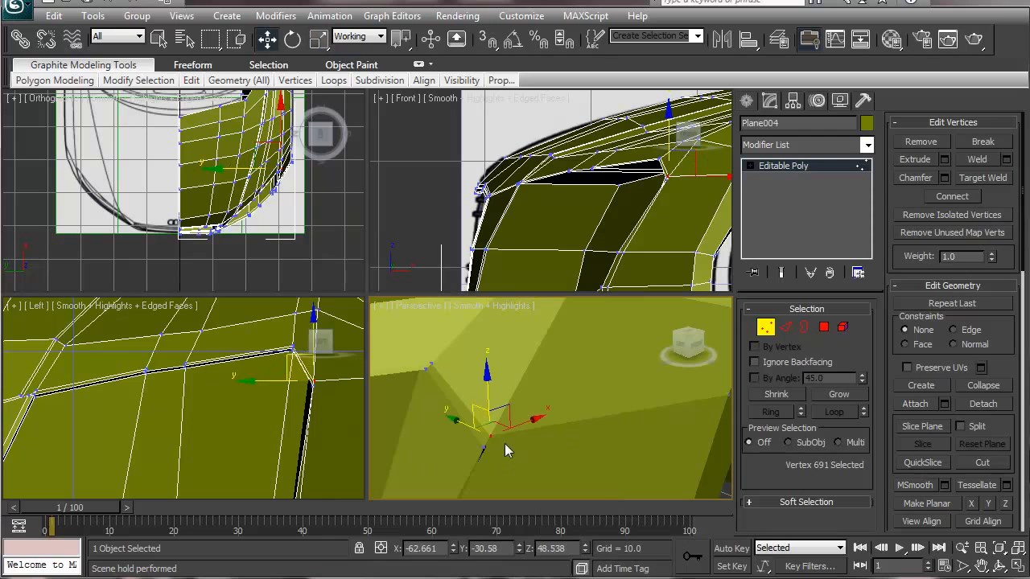
{"action": "left_click_drag", "start_coordinate": [458, 425], "coordinate": [460, 426]}
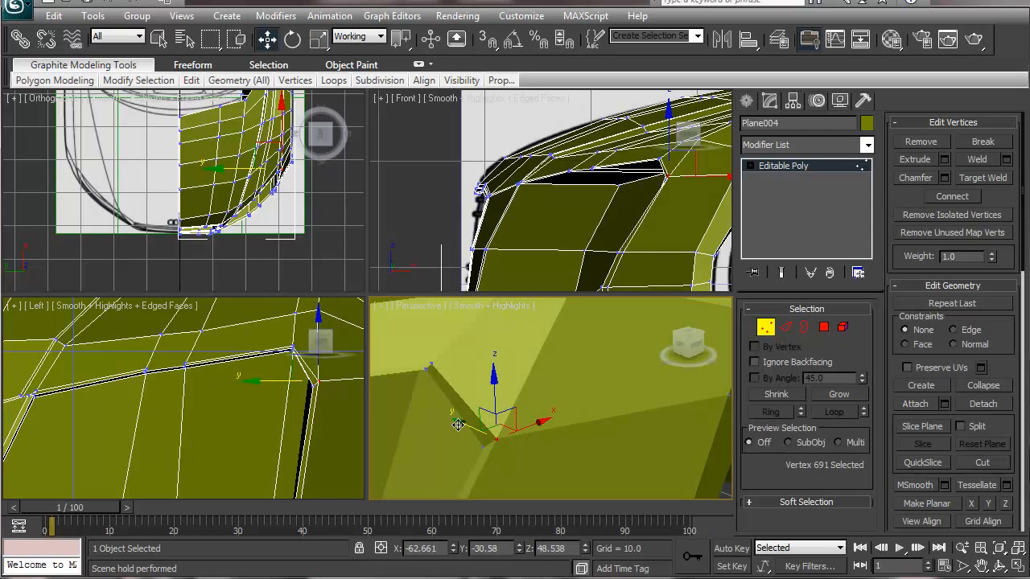
{"action": "left_click_drag", "start_coordinate": [495, 374], "coordinate": [497, 387]}
{"action": "middle_click_drag", "start_coordinate": [512, 464], "coordinate": [445, 461], "text": "alt"}
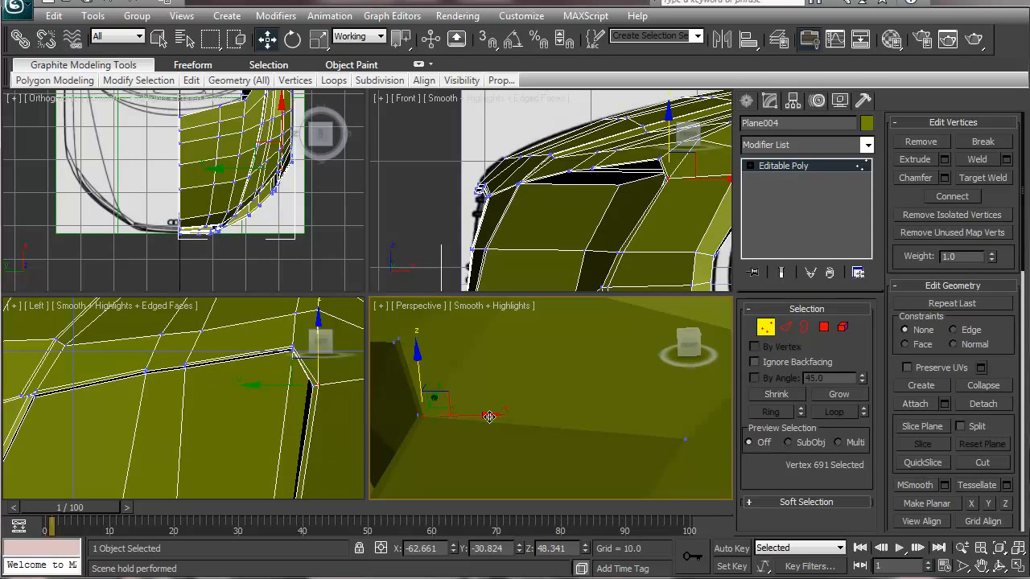
{"action": "left_click_drag", "start_coordinate": [490, 417], "coordinate": [493, 418]}
{"action": "middle_click_drag", "start_coordinate": [493, 418], "coordinate": [585, 477], "text": "alt"}
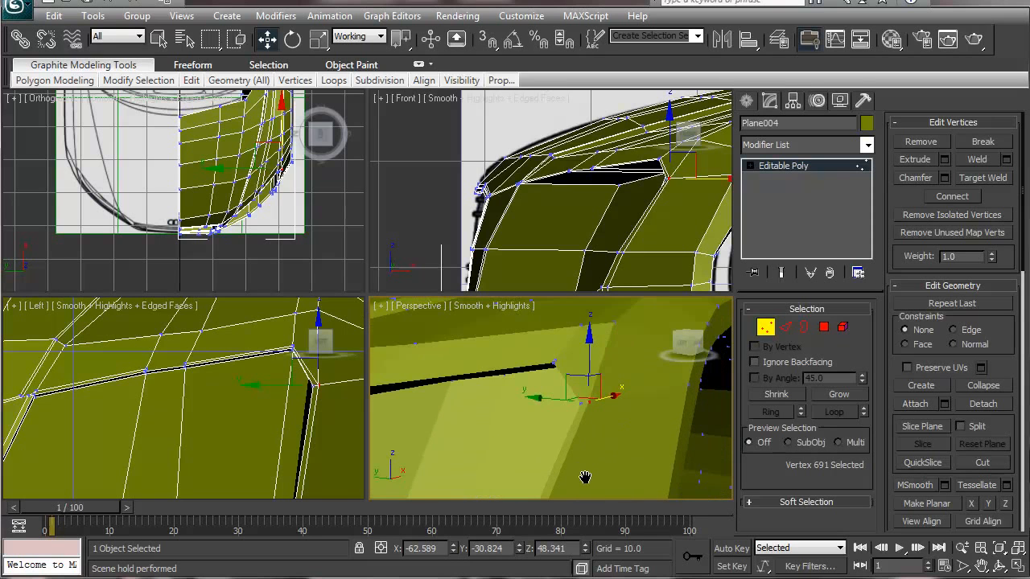
{"action": "middle_click_drag", "start_coordinate": [584, 426], "coordinate": [565, 425]}
{"action": "scroll", "coordinate": [565, 428], "scroll_direction": "down", "scroll_amount": 3}
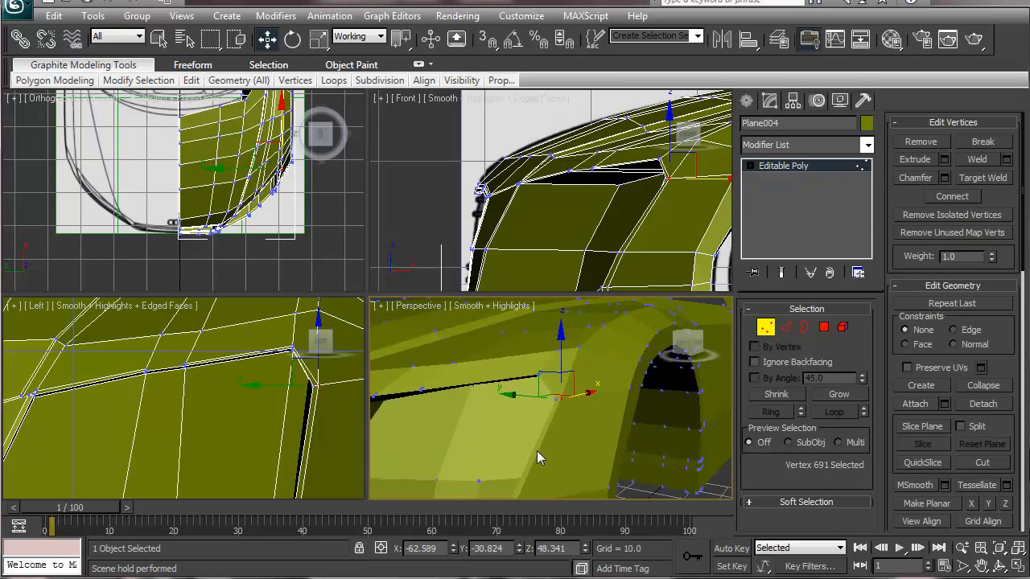
Connect the upright edges of the strip between the recess corner and the wheel arch with 1 segment, pinch 54 and slide -48.
{"action": "middle_click_drag", "start_coordinate": [284, 424], "coordinate": [191, 212]}
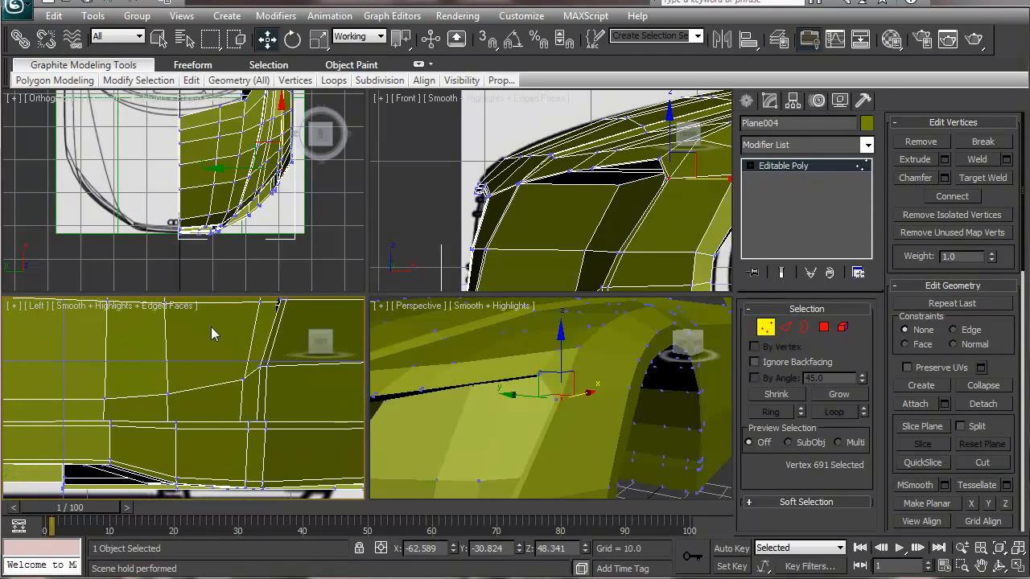
{"action": "scroll", "coordinate": [191, 394], "scroll_direction": "up", "scroll_amount": 2}
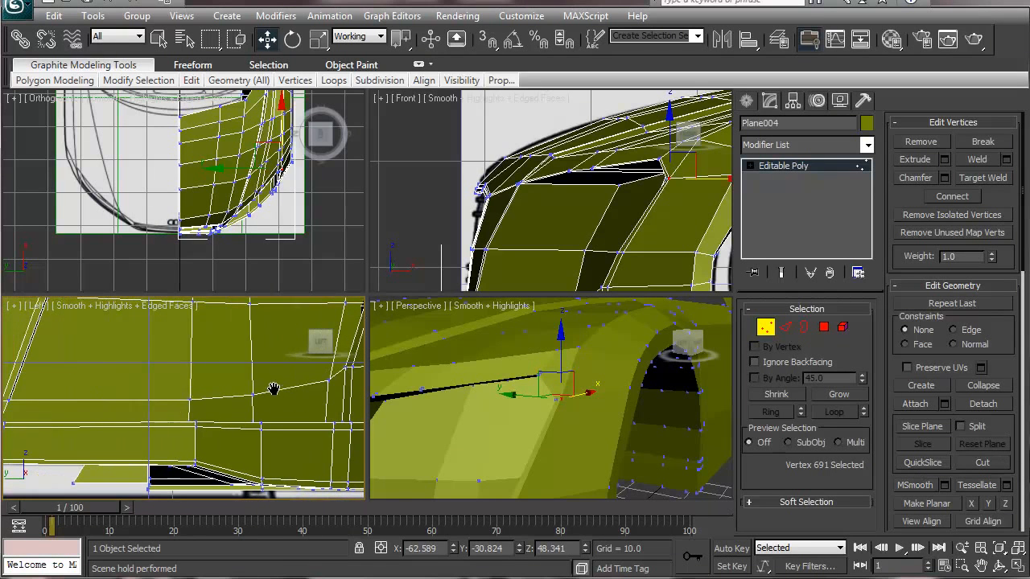
{"action": "left_click", "coordinate": [785, 327]}
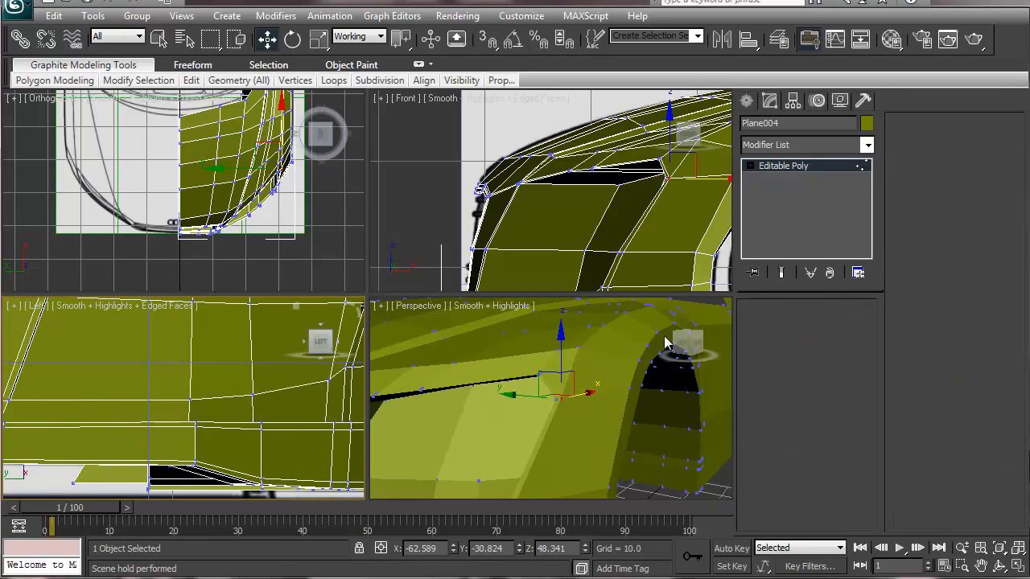
{"action": "left_click", "coordinate": [241, 420]}
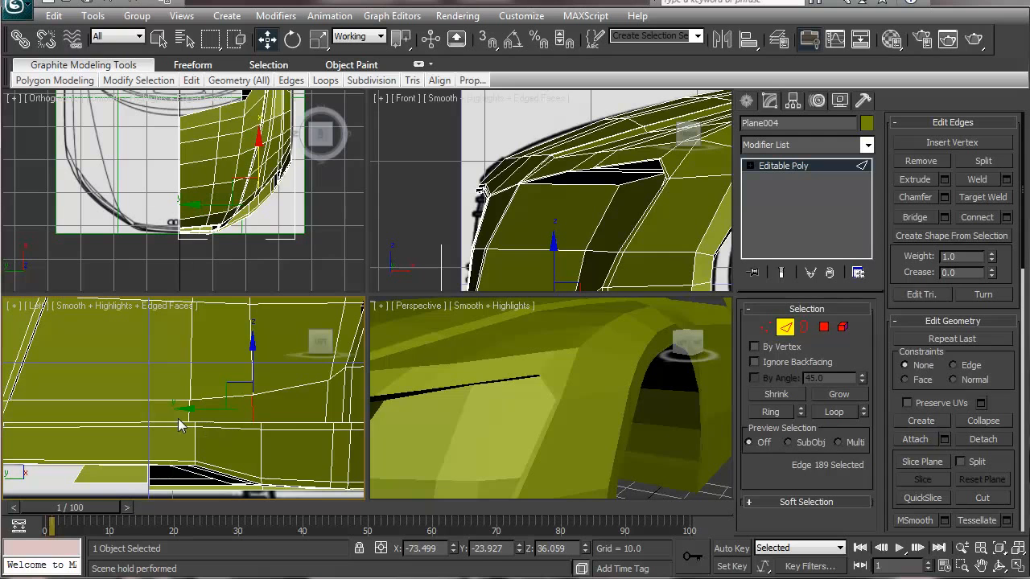
{"action": "left_click", "coordinate": [325, 403], "text": "shift"}
{"action": "middle_click_drag", "start_coordinate": [325, 403], "coordinate": [126, 438]}
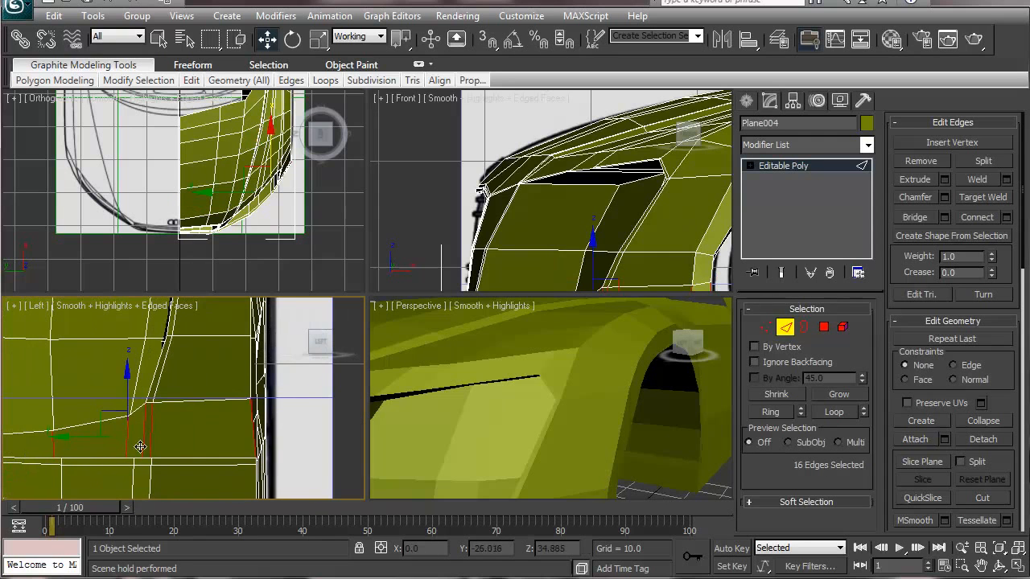
{"action": "double_click", "coordinate": [224, 403]}
{"action": "left_click_drag", "start_coordinate": [230, 370], "coordinate": [357, 492], "text": "alt"}
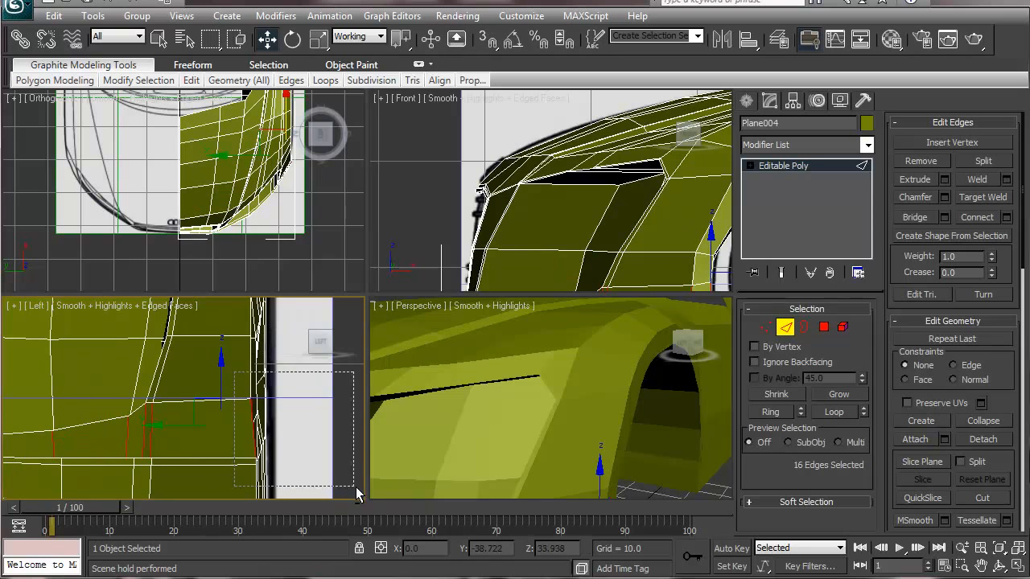
{"action": "middle_click_drag", "start_coordinate": [130, 450], "coordinate": [842, 456]}
{"action": "middle_click_drag", "start_coordinate": [202, 443], "coordinate": [0, 436]}
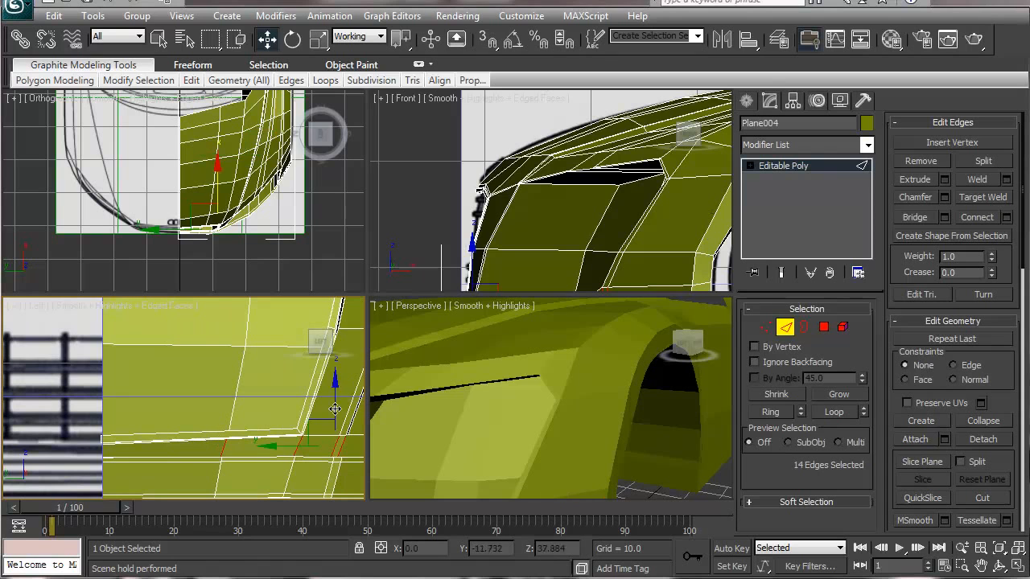
{"action": "left_click_drag", "start_coordinate": [317, 408], "coordinate": [125, 517], "text": "alt"}
{"action": "middle_click_drag", "start_coordinate": [324, 410], "coordinate": [96, 396]}
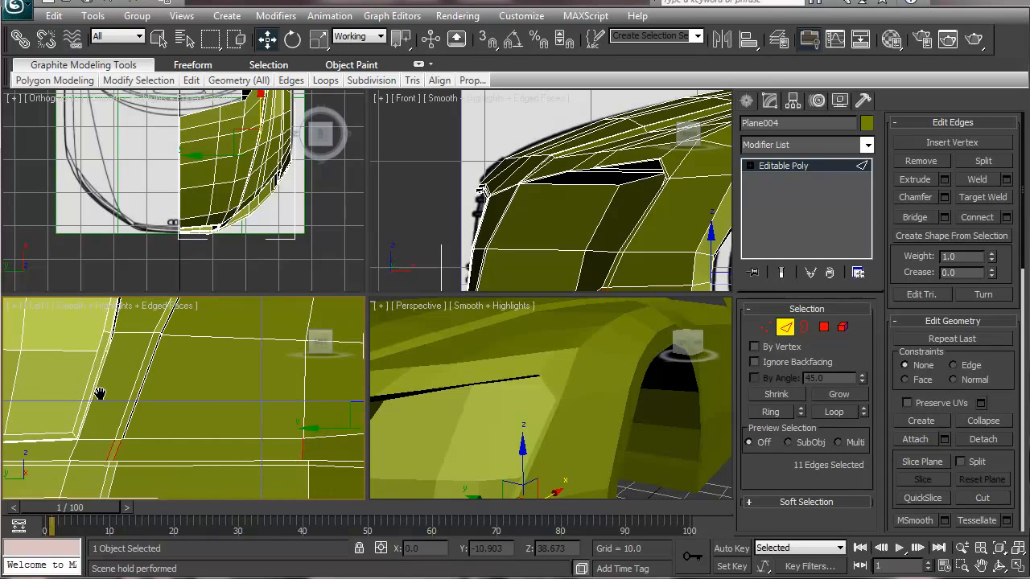
{"action": "left_click", "coordinate": [1007, 221]}
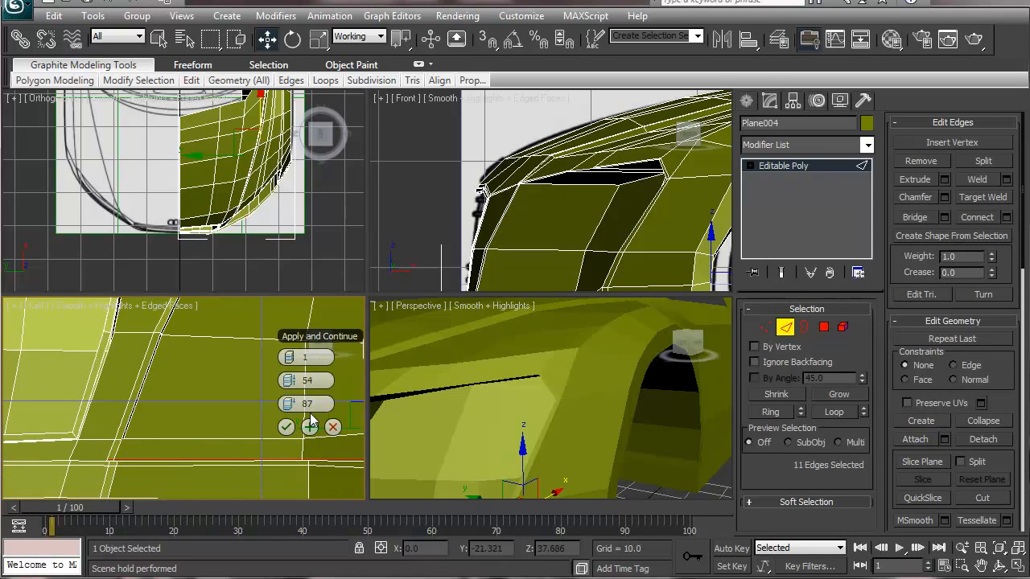
{"action": "left_click_drag", "start_coordinate": [304, 403], "coordinate": [48, 409]}
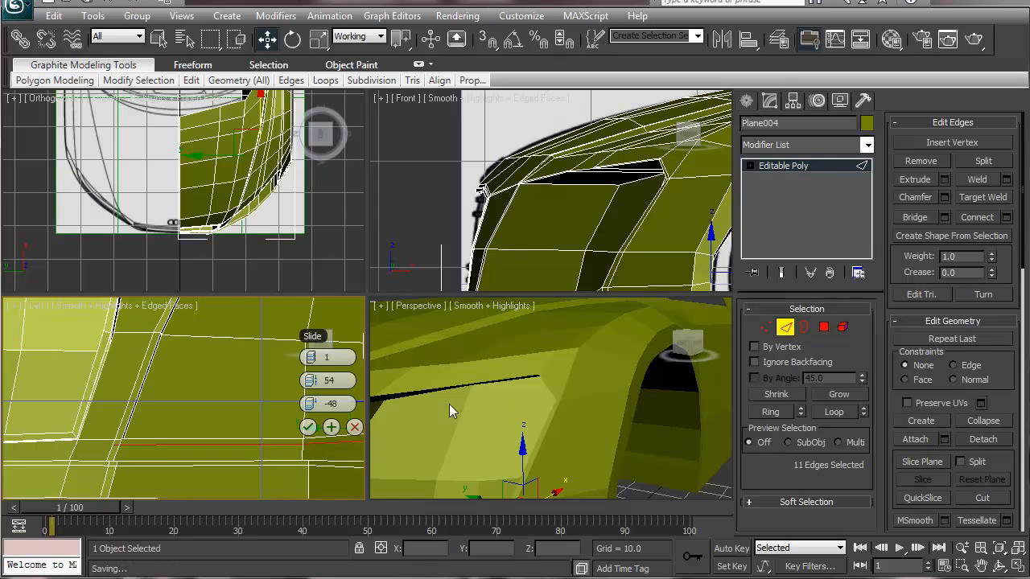
{"action": "left_click", "coordinate": [286, 427]}
{"action": "middle_click_drag", "start_coordinate": [243, 461], "coordinate": [214, 483]}
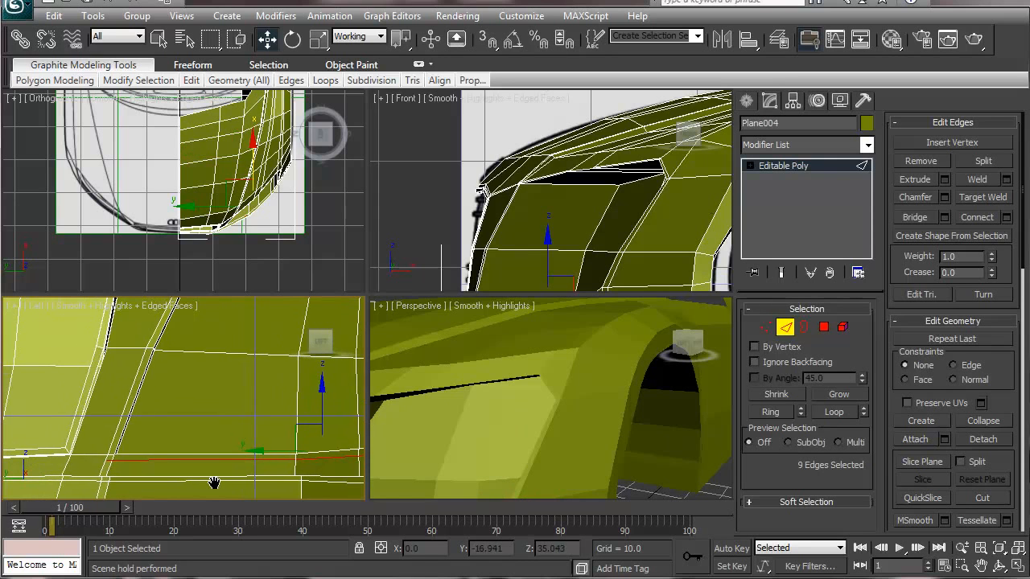
Try to weld the three closely spaced vertices where the new edge loop ends beside the recess's lower corner, and undo the weld.
{"action": "middle_click_drag", "start_coordinate": [110, 368], "coordinate": [190, 383]}
{"action": "scroll", "coordinate": [190, 382], "scroll_direction": "up", "scroll_amount": 2}
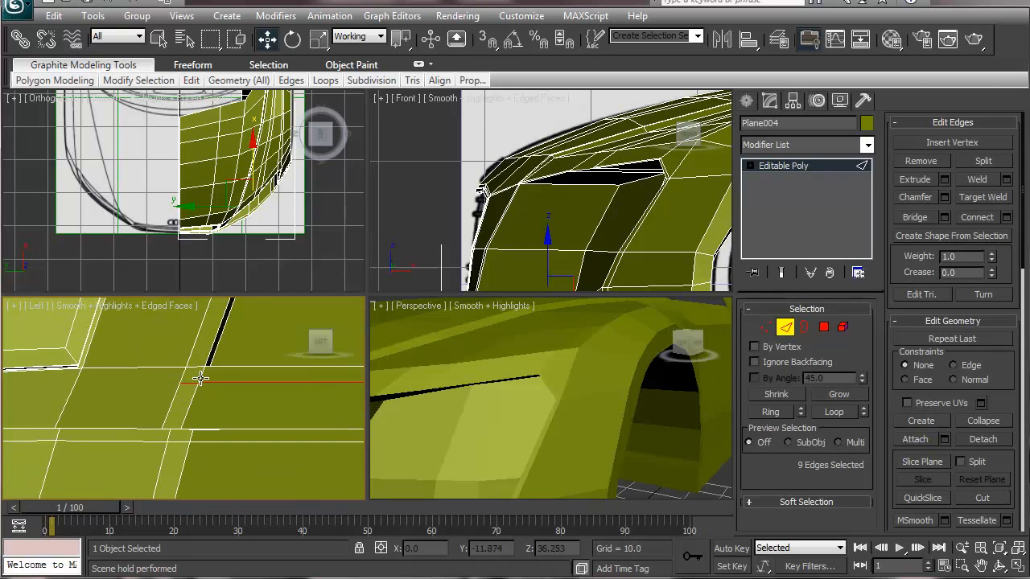
{"action": "left_click", "coordinate": [977, 201]}
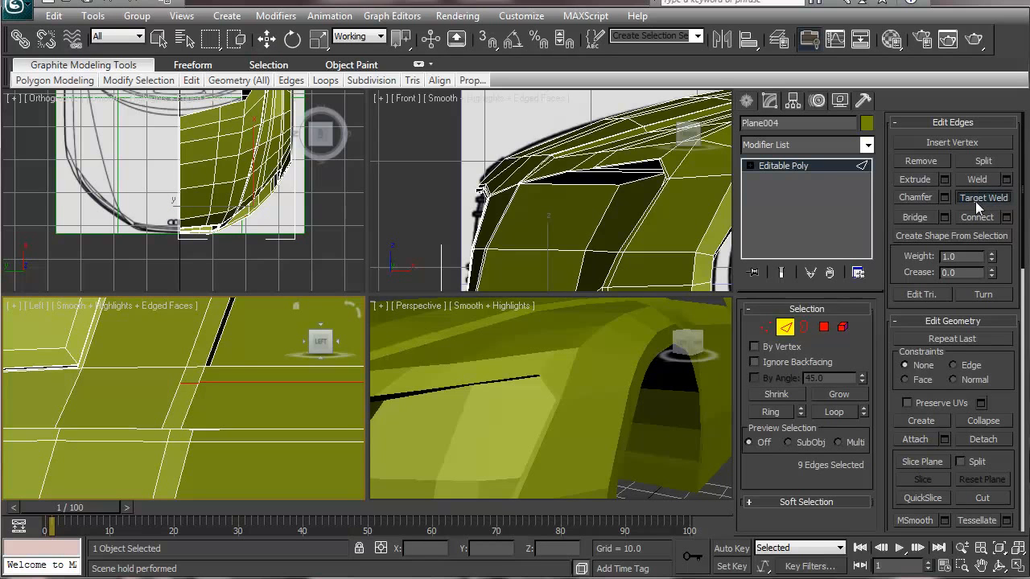
{"action": "key", "text": "w"}
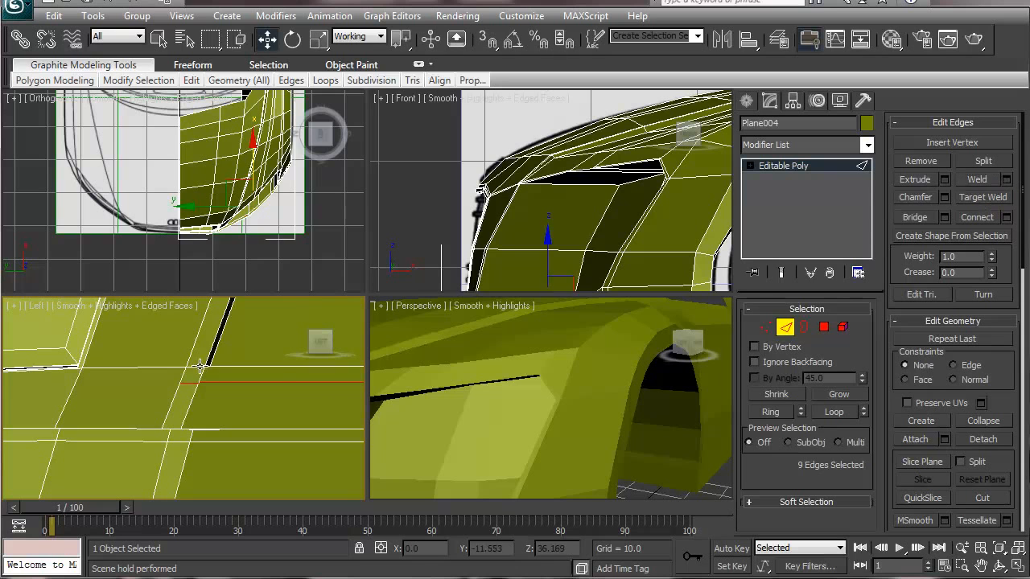
{"action": "left_click", "coordinate": [765, 327]}
{"action": "left_click", "coordinate": [186, 367]}
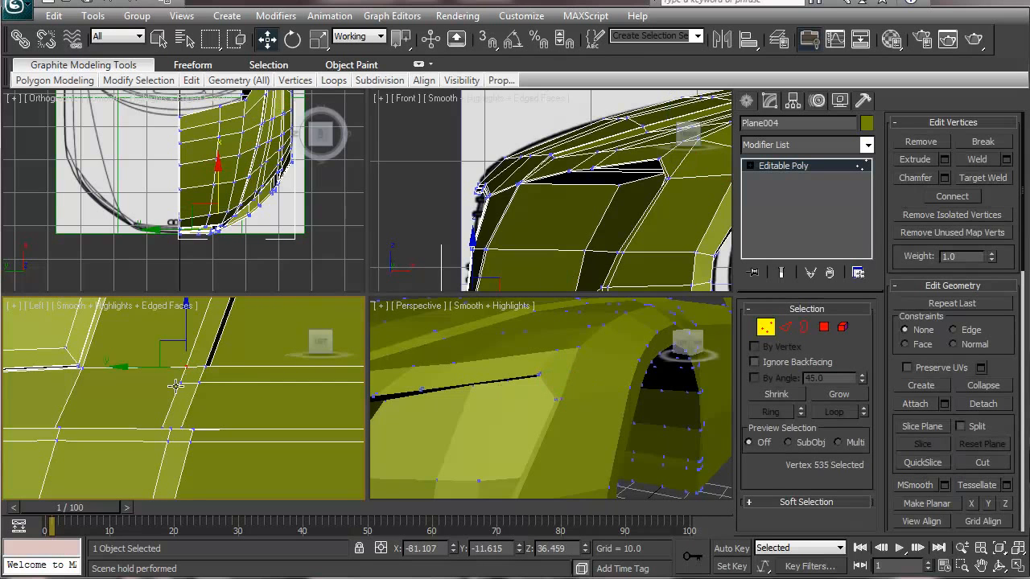
{"action": "left_click", "coordinate": [182, 382], "text": "ctrl"}
{"action": "left_click", "coordinate": [198, 384], "text": "ctrl"}
{"action": "left_click", "coordinate": [992, 160]}
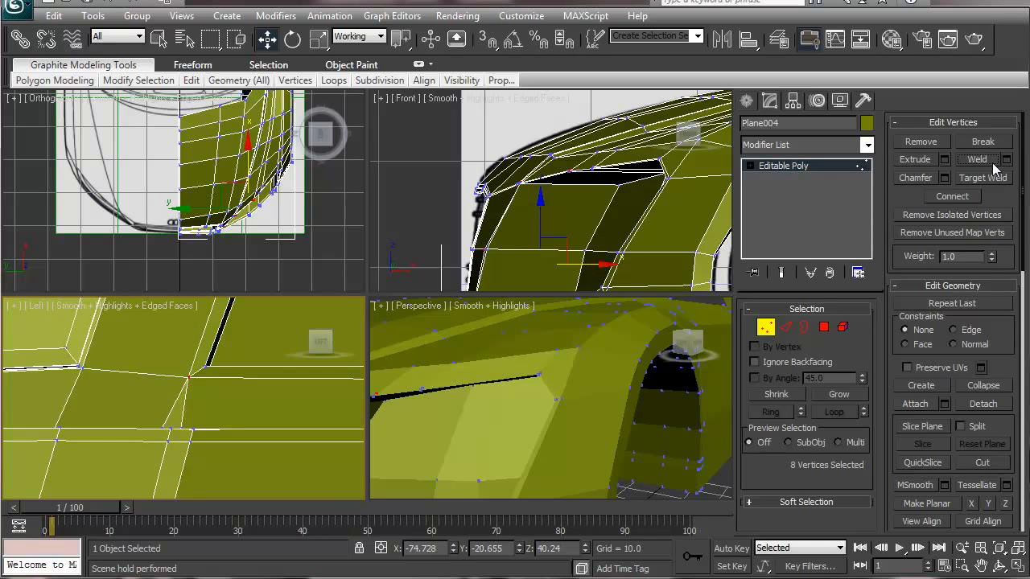
{"action": "key", "text": "ctrl+z"}
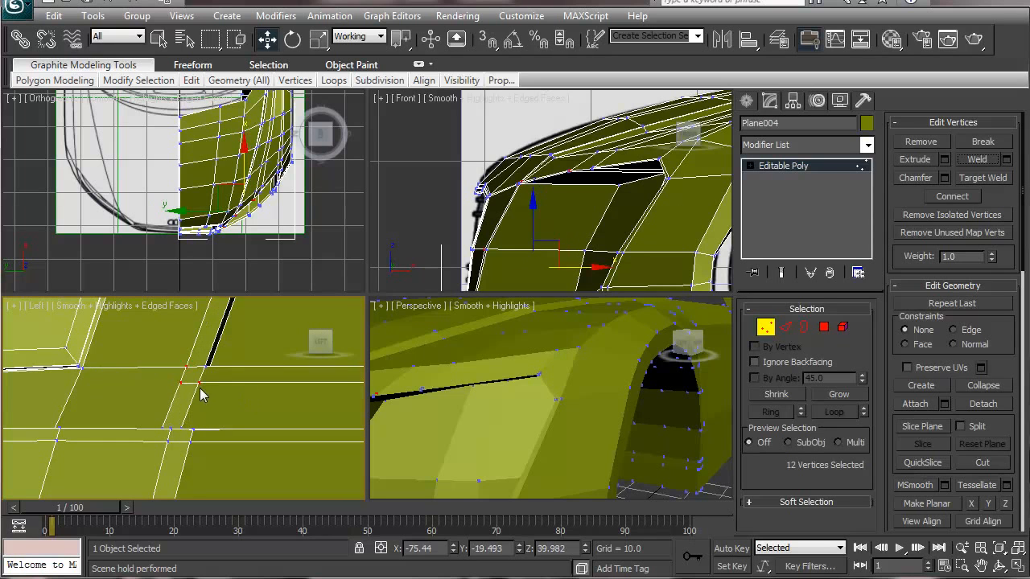
Deselect the vertex nearest the recess at the loop's end and weld the remaining selection with an adjusted weld threshold.
{"action": "left_click", "coordinate": [178, 384], "text": "alt"}
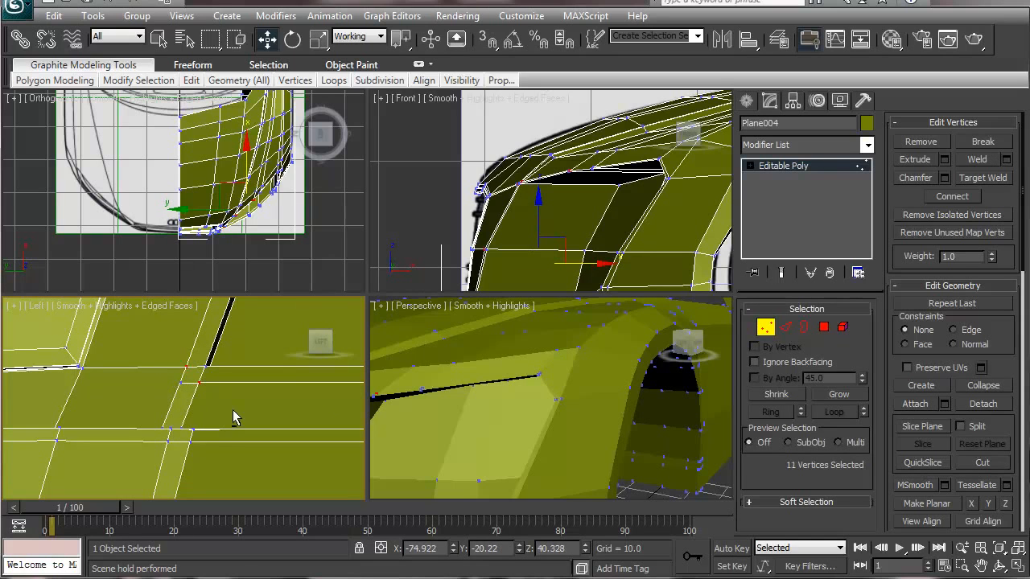
{"action": "left_click", "coordinate": [1006, 159]}
{"action": "left_click_drag", "start_coordinate": [291, 325], "coordinate": [426, 326]}
{"action": "left_click", "coordinate": [318, 370]}
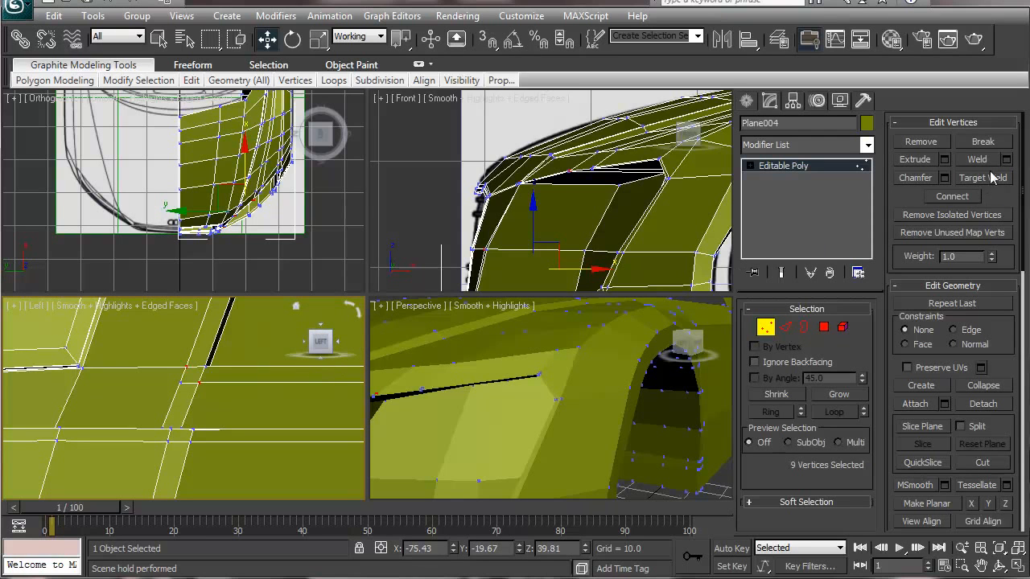
Cut an edge diagonally between the two remaining selected vertices at the loop's end and weld them together.
{"action": "left_click", "coordinate": [983, 463]}
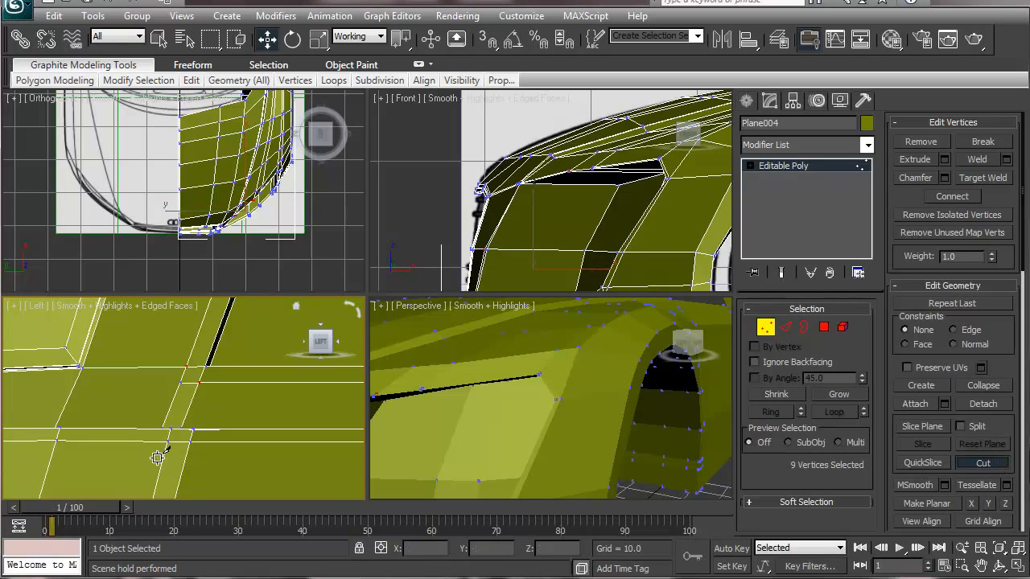
{"action": "left_click", "coordinate": [198, 381]}
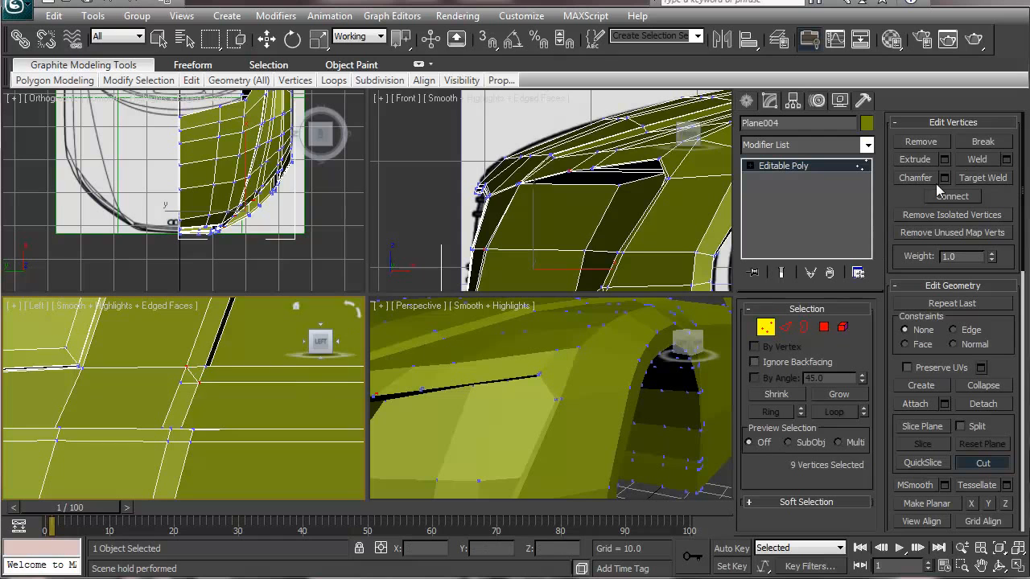
{"action": "left_click", "coordinate": [977, 159]}
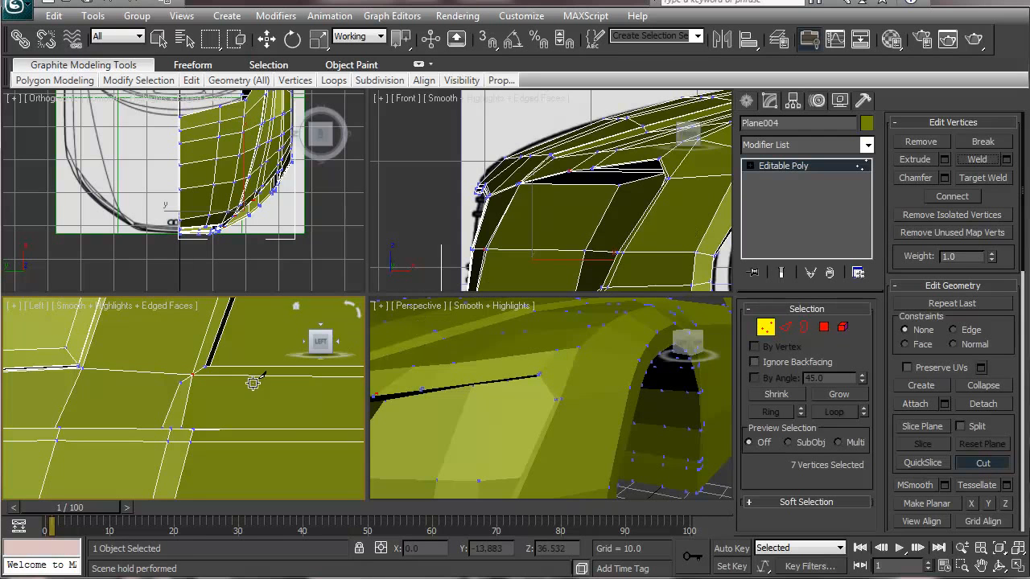
Examine the edge flow around the welded vertex and down to the lower border of the car body.
{"action": "middle_click_drag", "start_coordinate": [207, 360], "coordinate": [218, 381]}
{"action": "middle_click_drag", "start_coordinate": [183, 461], "coordinate": [193, 427]}
{"action": "scroll", "coordinate": [193, 427], "scroll_direction": "down", "scroll_amount": 3}
{"action": "scroll", "coordinate": [193, 422], "scroll_direction": "up", "scroll_amount": 6}
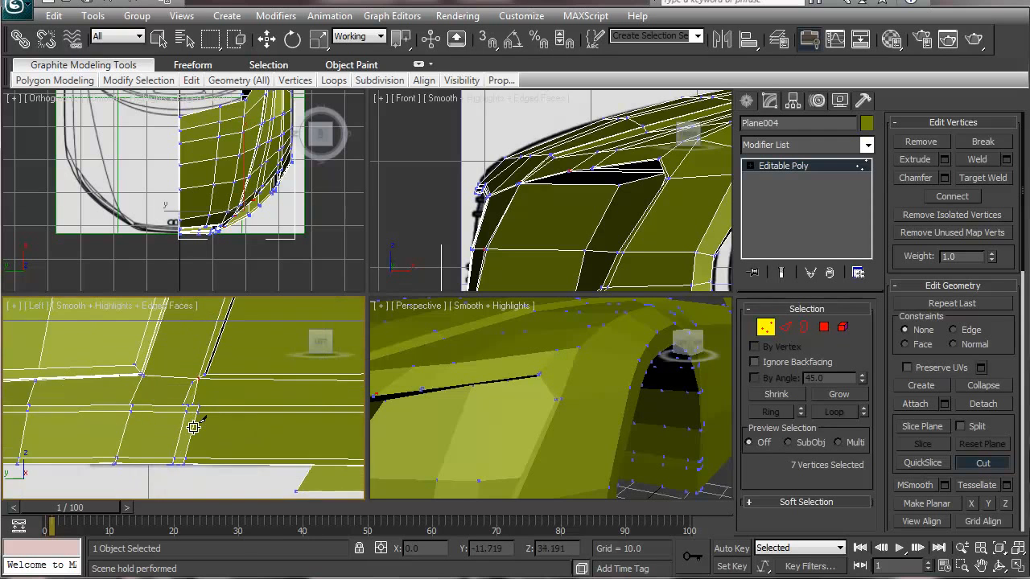
{"action": "middle_click_drag", "start_coordinate": [118, 567], "coordinate": [119, 564]}
{"action": "scroll", "coordinate": [161, 445], "scroll_direction": "down", "scroll_amount": 4}
{"action": "middle_click_drag", "start_coordinate": [134, 480], "coordinate": [196, 331]}
{"action": "middle_click_drag", "start_coordinate": [167, 432], "coordinate": [185, 315]}
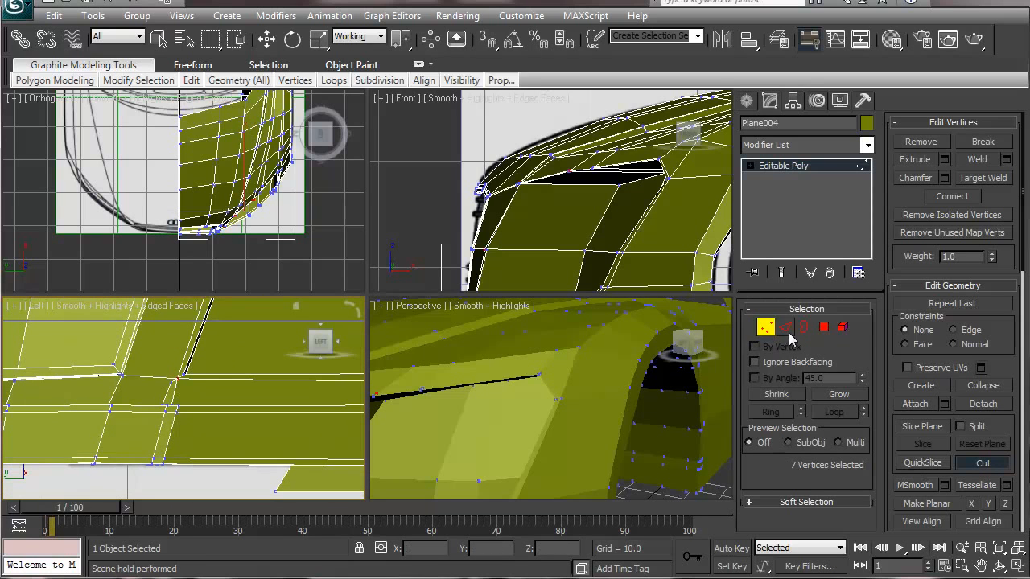
Select the whole loop of the surplus edge running down from the welded vertex to the lower border and remove it.
{"action": "left_click", "coordinate": [786, 328]}
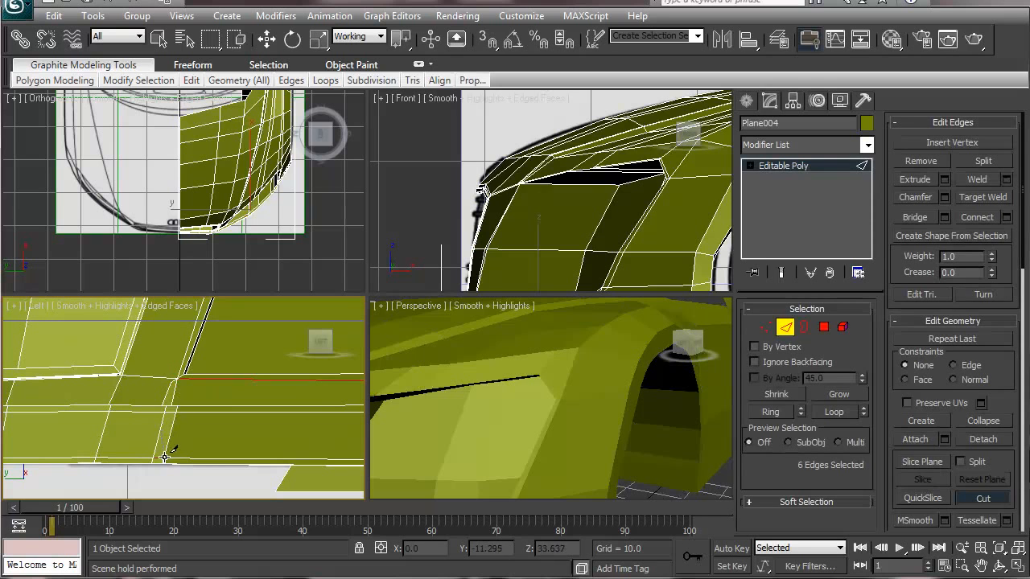
{"action": "right_click", "coordinate": [166, 428]}
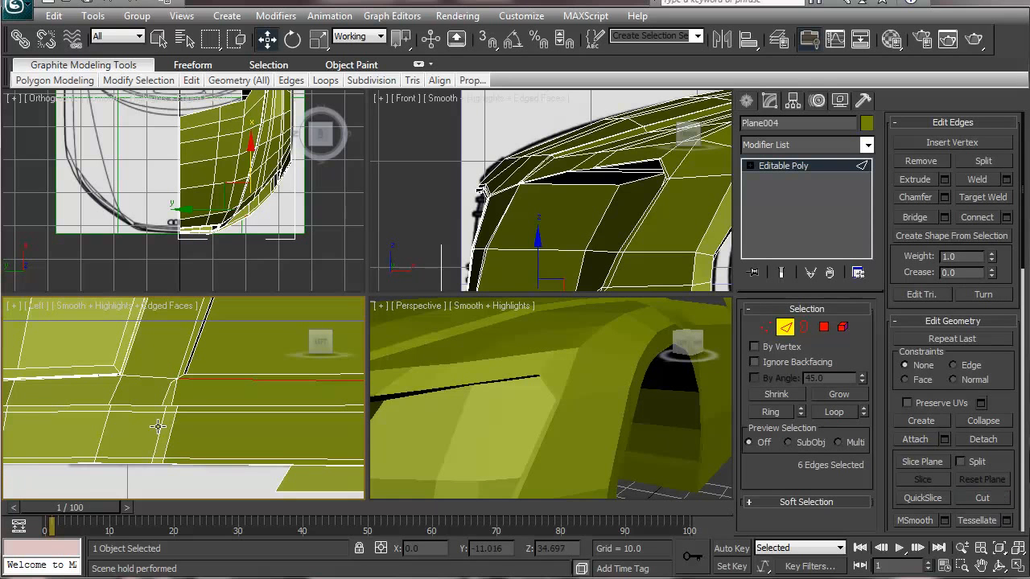
{"action": "left_click", "coordinate": [165, 455]}
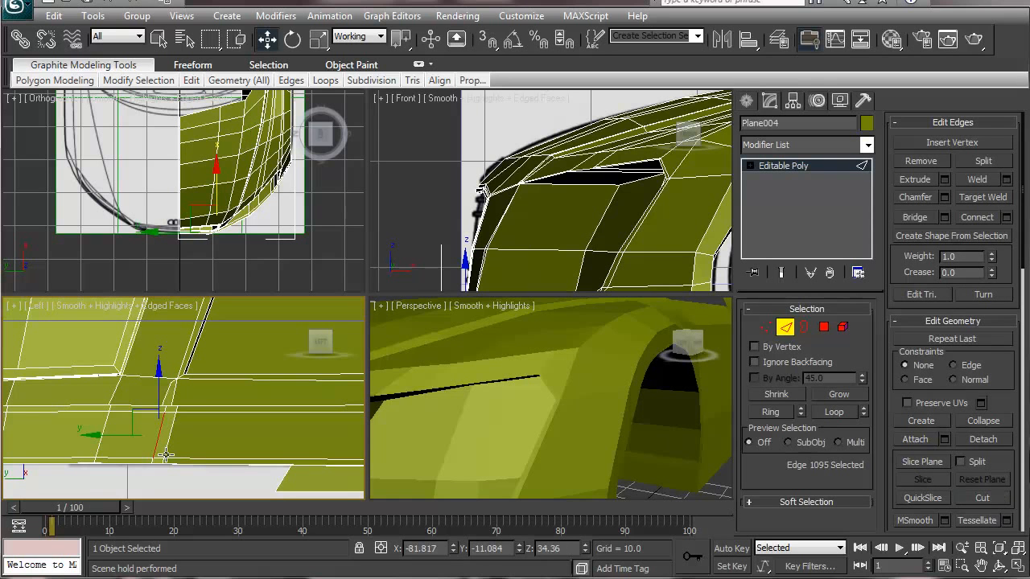
{"action": "left_click", "coordinate": [838, 416]}
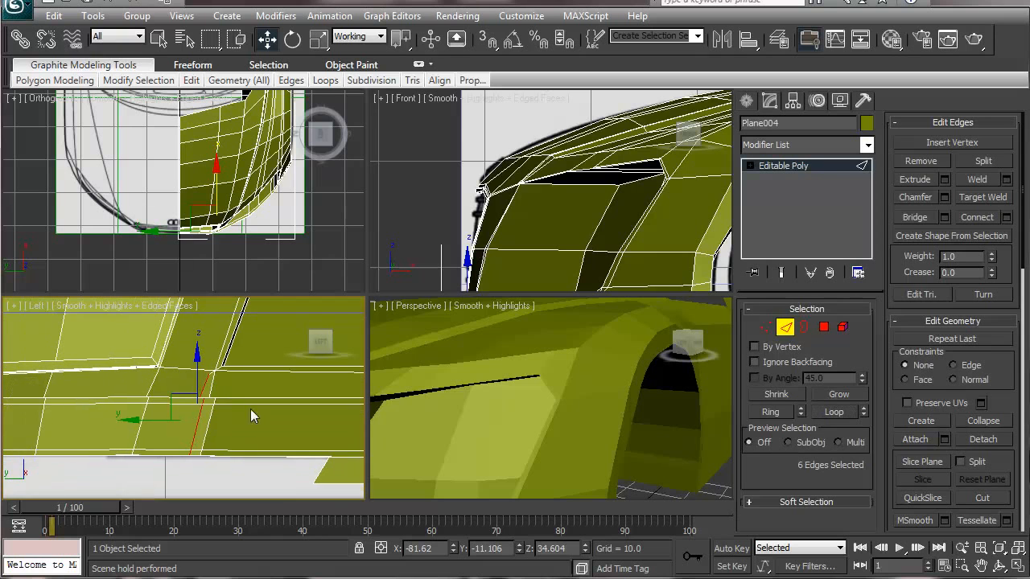
{"action": "left_click", "coordinate": [914, 161]}
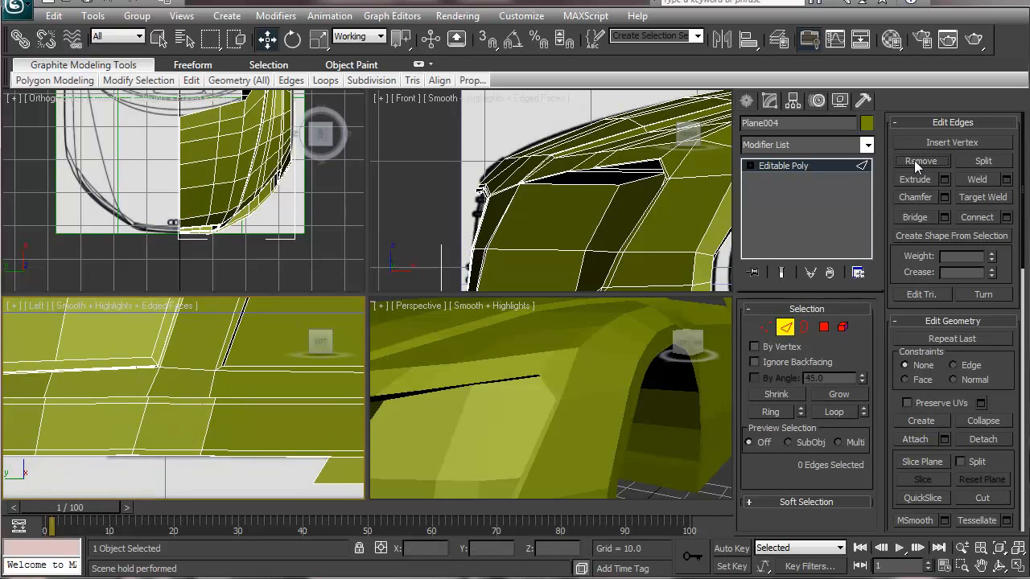
Select the leftover vertices of the removed loop around the lower border of the car body, leaving out the neighbouring ones.
{"action": "left_click", "coordinate": [766, 327]}
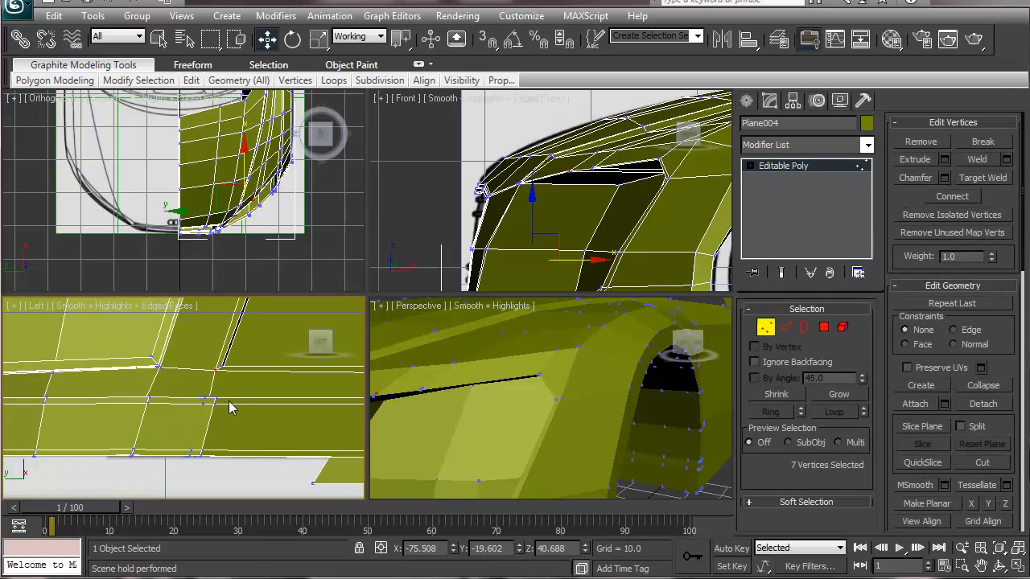
{"action": "left_click", "coordinate": [198, 404]}
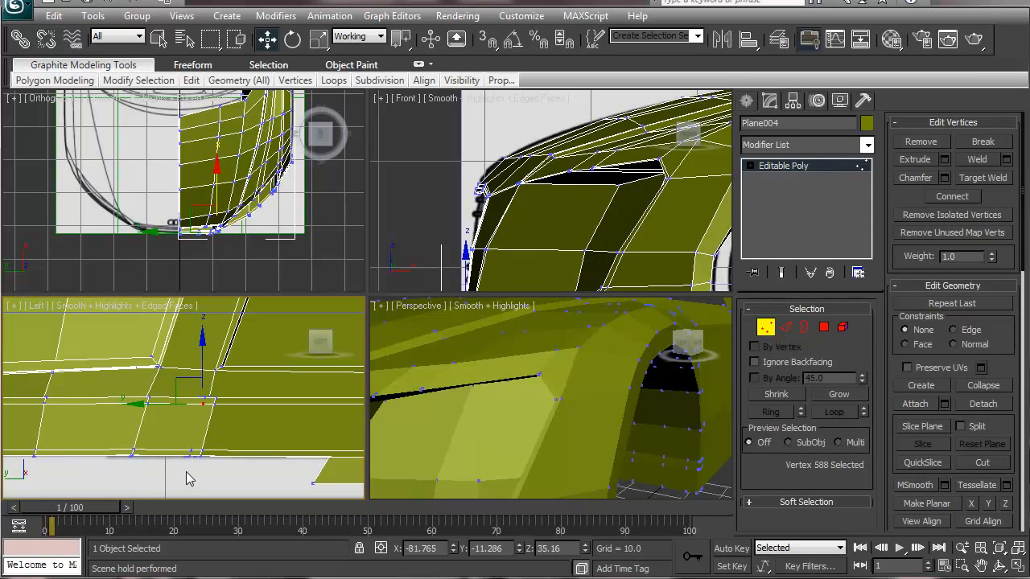
{"action": "left_click_drag", "start_coordinate": [184, 448], "coordinate": [196, 480]}
{"action": "middle_click_drag", "start_coordinate": [528, 236], "coordinate": [534, 161]}
{"action": "mouse_move", "coordinate": [582, 407]}
{"action": "middle_mouse_down", "text": "alt"}
{"action": "mouse_move", "coordinate": [616, 336]}
{"action": "mouse_move", "coordinate": [540, 407]}
{"action": "mouse_move", "coordinate": [561, 356]}
{"action": "mouse_move", "coordinate": [598, 409]}
{"action": "middle_mouse_up", "text": "alt"}
{"action": "middle_click_drag", "start_coordinate": [523, 423], "coordinate": [575, 444]}
{"action": "scroll", "coordinate": [574, 444], "scroll_direction": "up", "scroll_amount": 2}
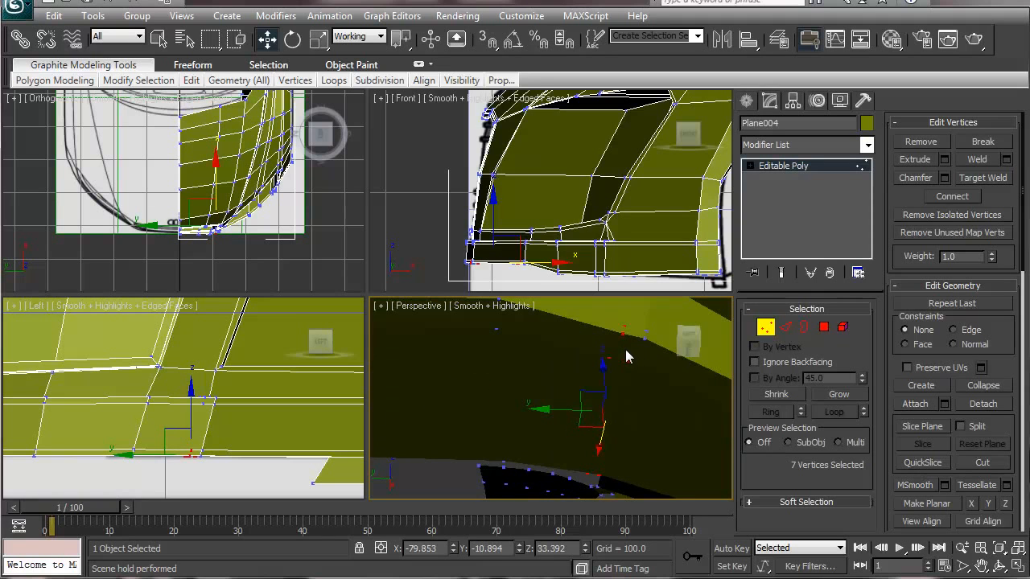
{"action": "left_click", "coordinate": [626, 365], "text": "ctrl"}
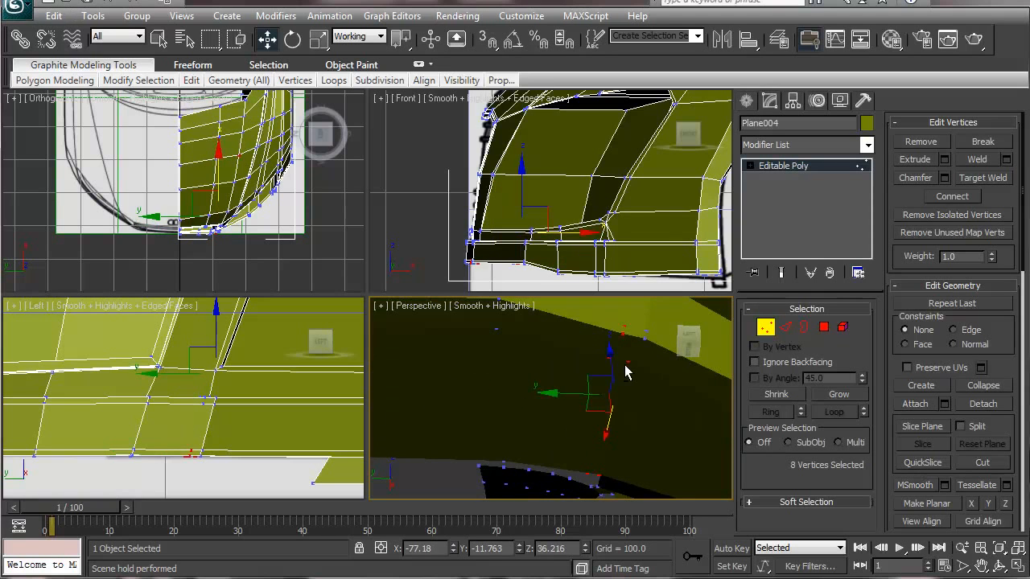
{"action": "left_click", "coordinate": [611, 352]}
{"action": "left_click", "coordinate": [608, 360]}
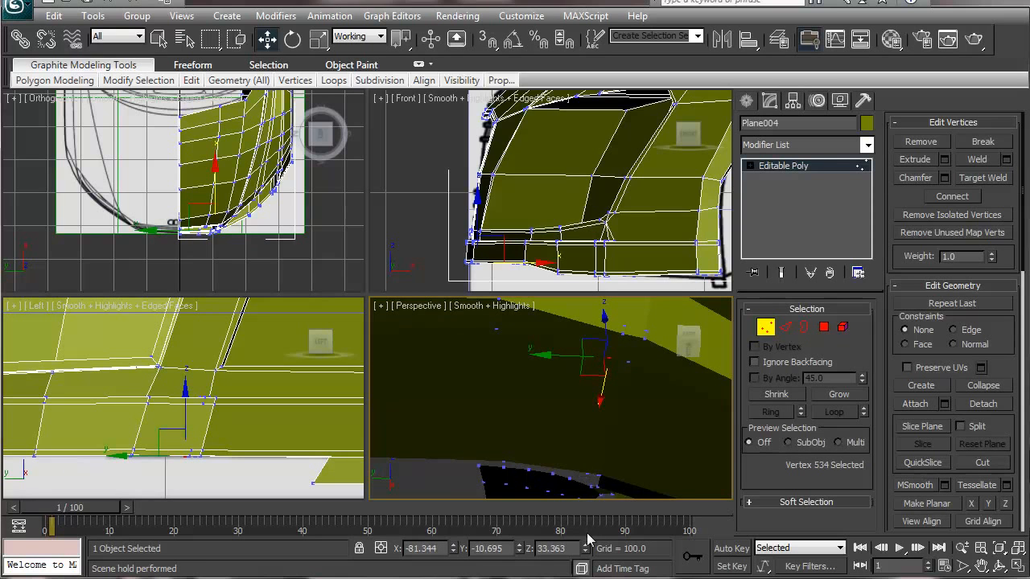
{"action": "left_click", "coordinate": [586, 472], "text": "ctrl"}
{"action": "left_click", "coordinate": [625, 331], "text": "ctrl"}
{"action": "left_click", "coordinate": [628, 362], "text": "ctrl"}
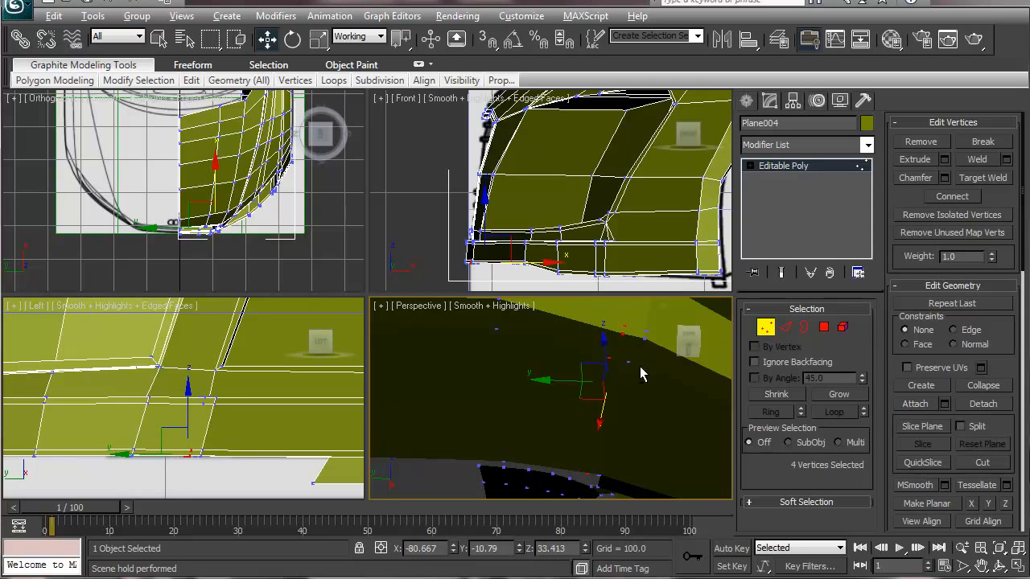
Add the two leftover vertices on the double horizontal line above the lower border to the selection and remove all selected vertices.
{"action": "middle_click_drag", "start_coordinate": [640, 367], "coordinate": [625, 399], "text": "alt"}
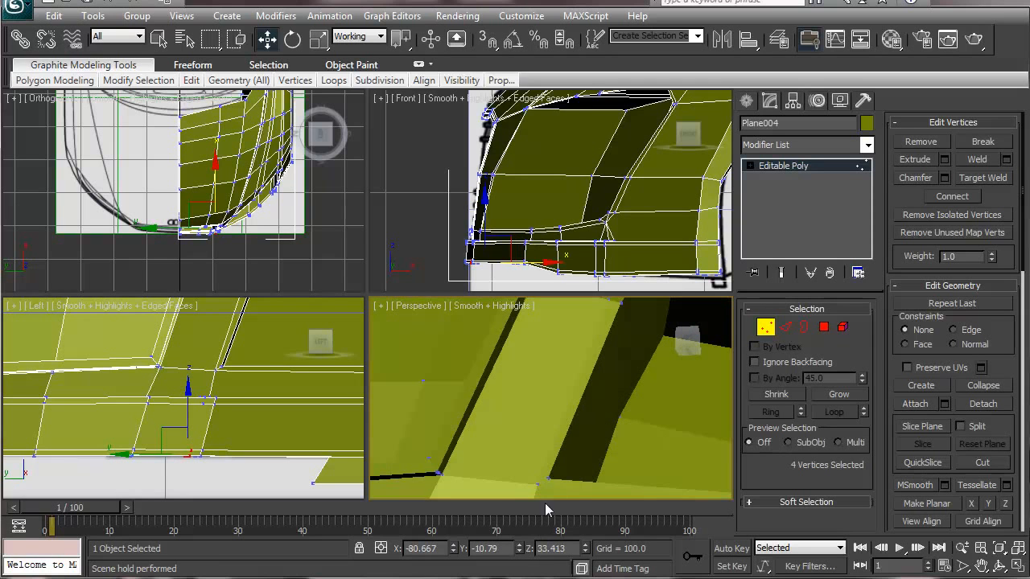
{"action": "mouse_move", "coordinate": [558, 439]}
{"action": "middle_mouse_down"}
{"action": "mouse_move", "coordinate": [561, 400]}
{"action": "mouse_move", "coordinate": [547, 475]}
{"action": "mouse_move", "coordinate": [569, 391]}
{"action": "mouse_move", "coordinate": [560, 437]}
{"action": "middle_mouse_up"}
{"action": "key", "text": "alt"}
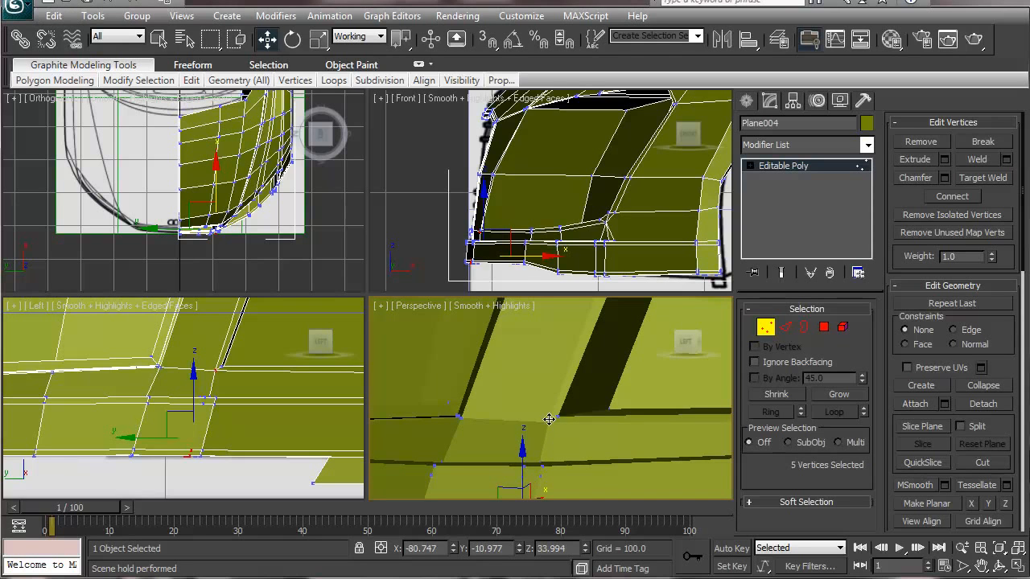
{"action": "left_click", "coordinate": [550, 423], "text": "alt"}
{"action": "middle_click_drag", "start_coordinate": [556, 458], "coordinate": [577, 419], "text": "alt"}
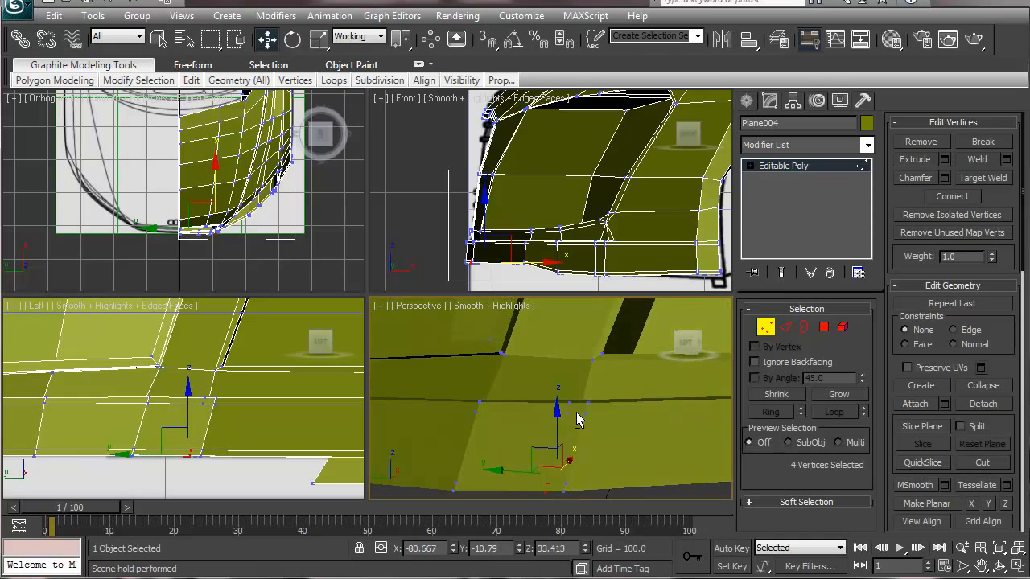
{"action": "left_click", "coordinate": [567, 405], "text": "ctrl"}
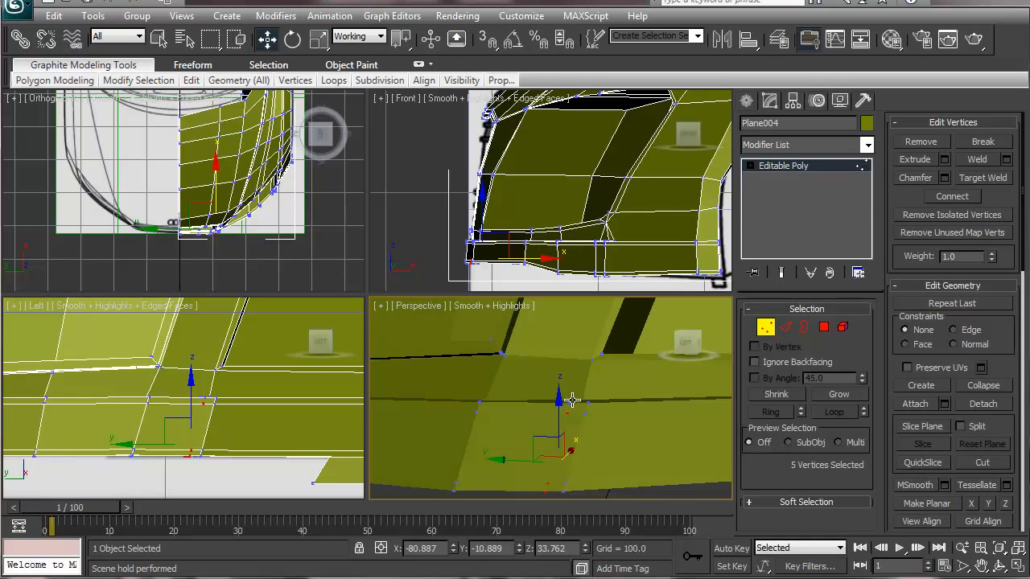
{"action": "left_click", "coordinate": [571, 400], "text": "ctrl"}
{"action": "middle_click_drag", "start_coordinate": [589, 430], "coordinate": [588, 387], "text": "alt"}
{"action": "middle_click_drag", "start_coordinate": [484, 394], "coordinate": [544, 391]}
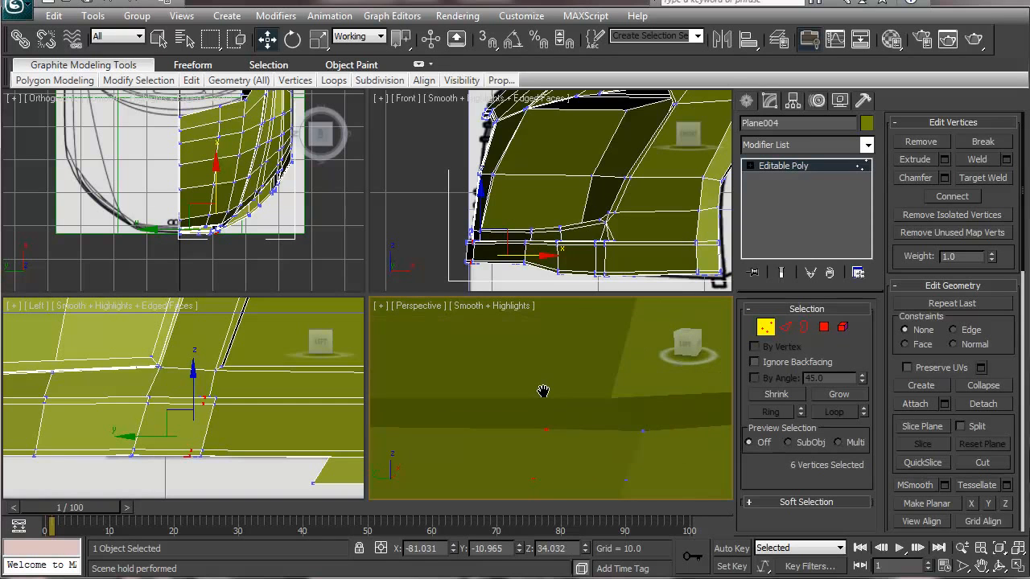
{"action": "left_click", "coordinate": [933, 140]}
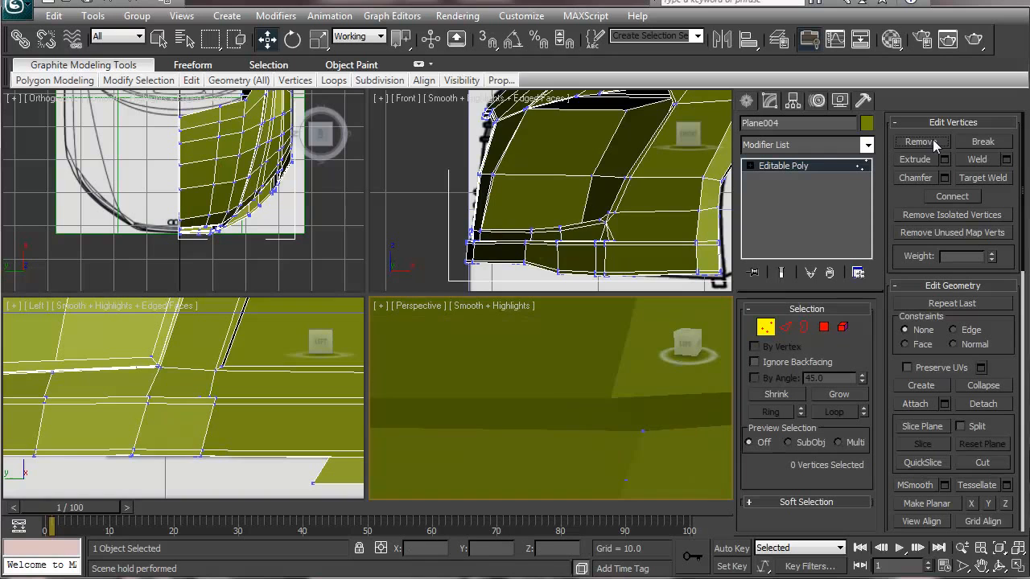
Try adjusting the vertex where the vertical edge meets the horizontal line above the lower border, and undo the change.
{"action": "left_click", "coordinate": [613, 390]}
{"action": "left_click_drag", "start_coordinate": [601, 394], "coordinate": [612, 380]}
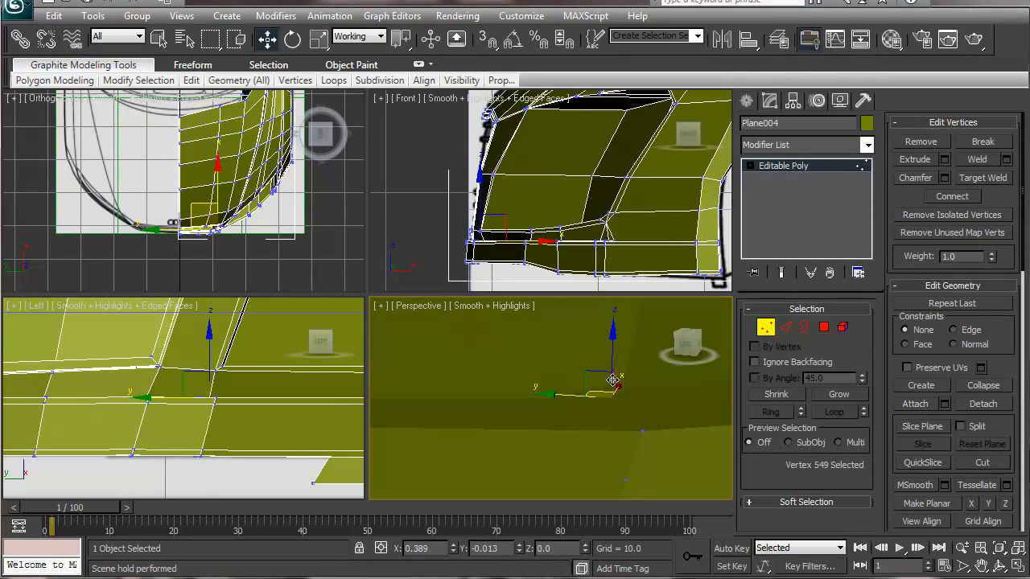
{"action": "left_click", "coordinate": [585, 441]}
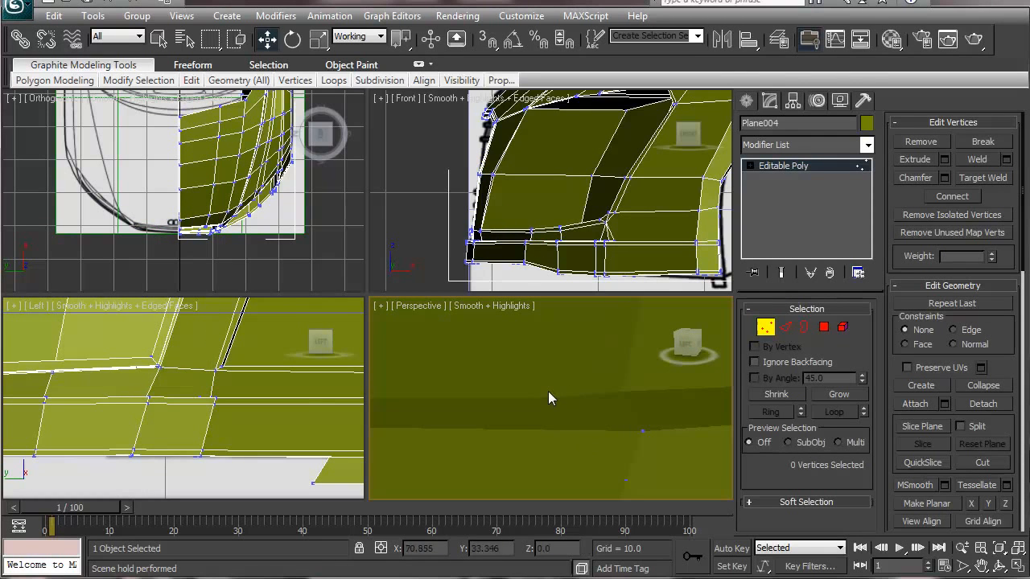
{"action": "key", "text": "ctrl+z"}
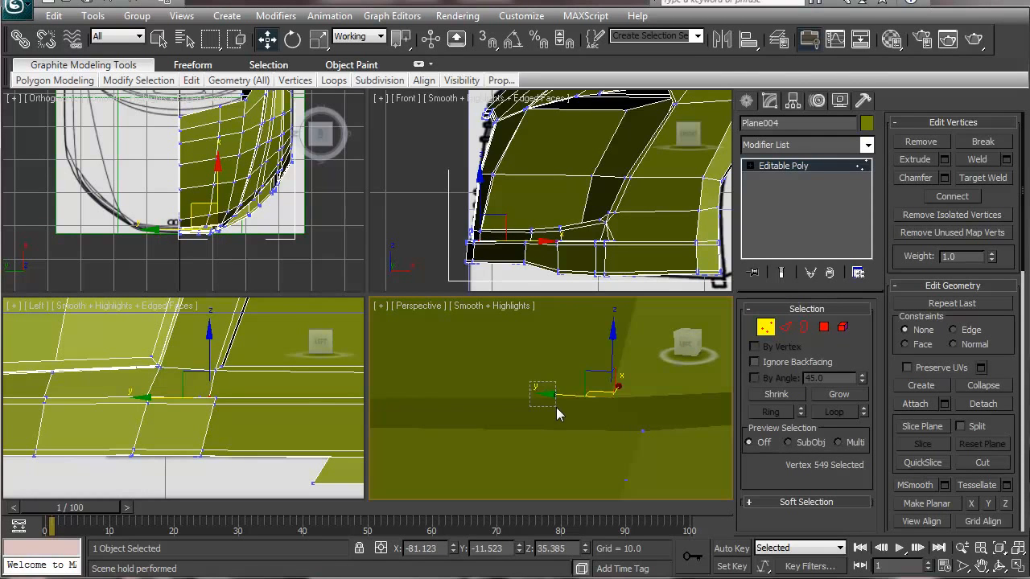
{"action": "left_click", "coordinate": [927, 142]}
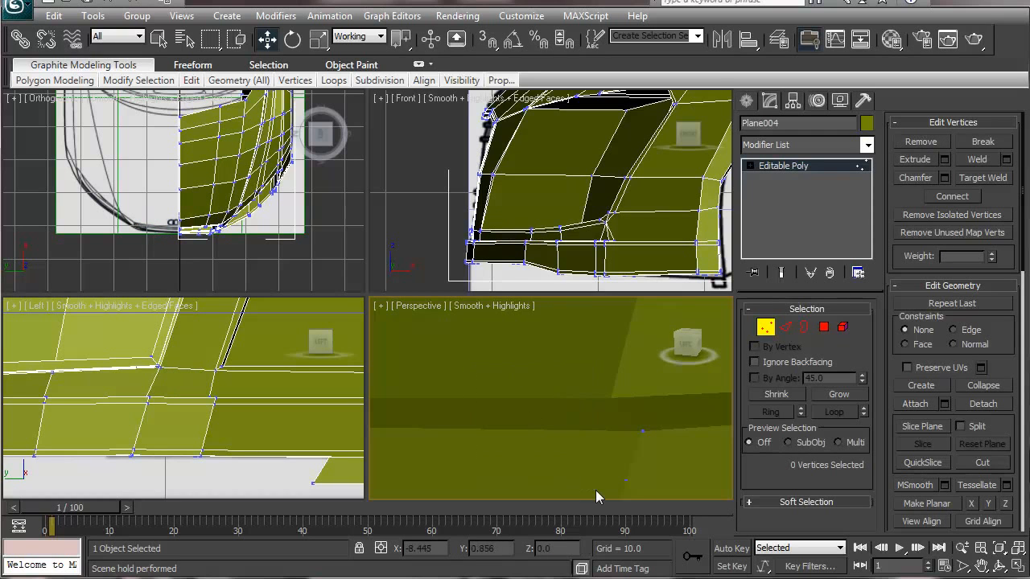
Examine the remaining vertices and edge flow from the lower border up along the side of the recess.
{"action": "scroll", "coordinate": [595, 490], "scroll_direction": "down", "scroll_amount": 5}
{"action": "scroll", "coordinate": [486, 413], "scroll_direction": "down", "scroll_amount": 2}
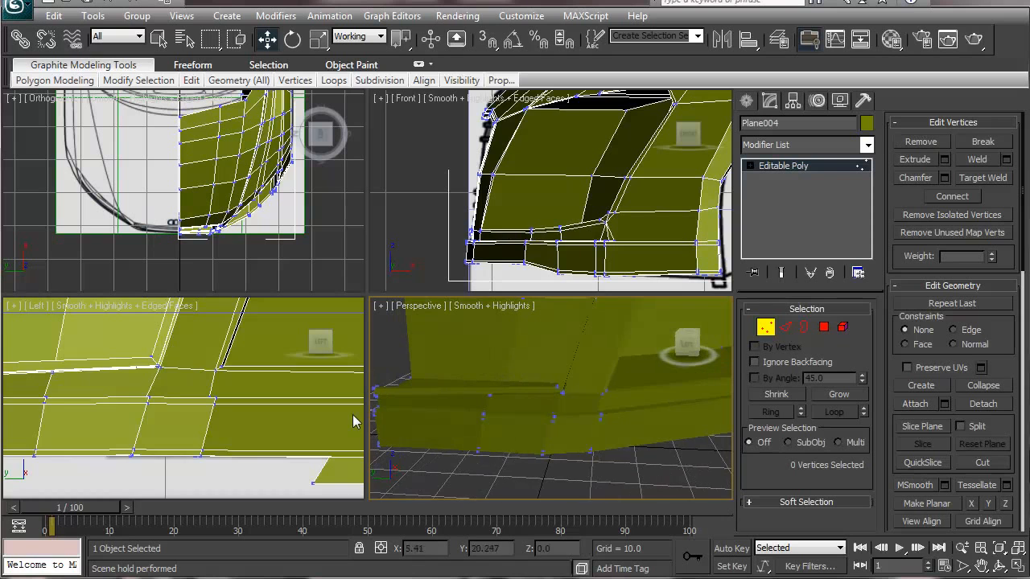
{"action": "scroll", "coordinate": [131, 421], "scroll_direction": "up", "scroll_amount": 3}
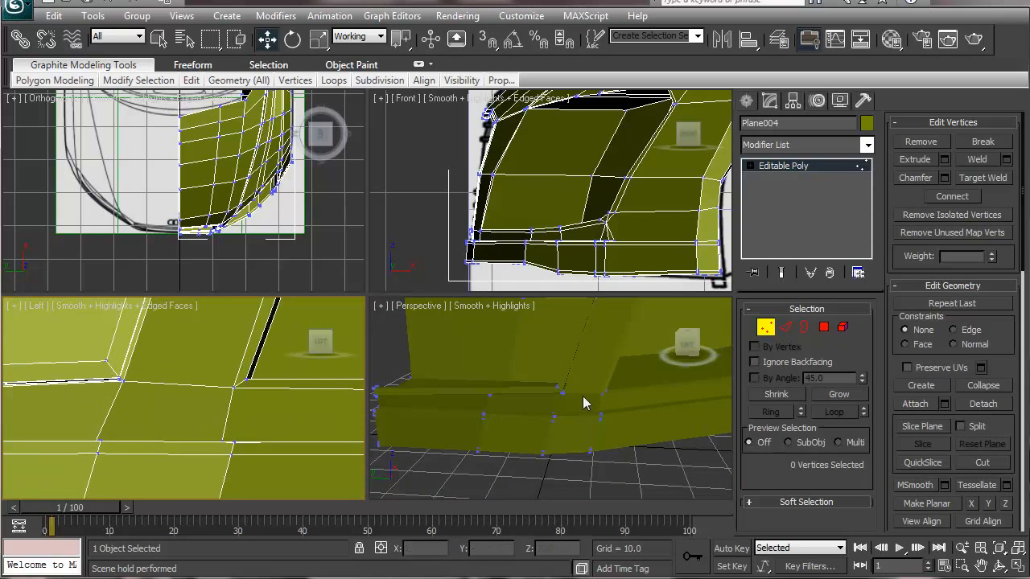
{"action": "left_click_drag", "start_coordinate": [569, 419], "coordinate": [533, 400]}
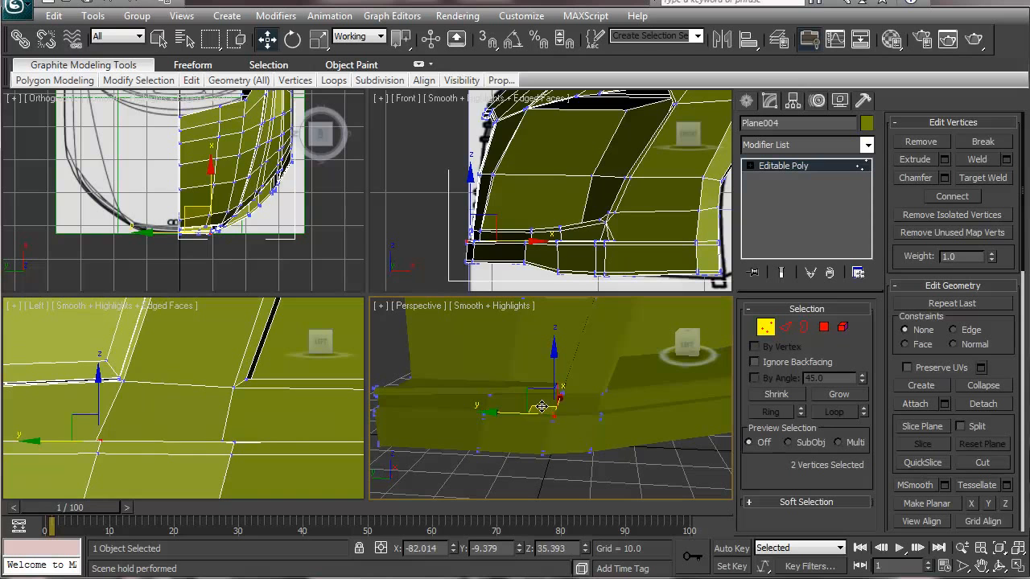
{"action": "scroll", "coordinate": [556, 443], "scroll_direction": "up", "scroll_amount": 3}
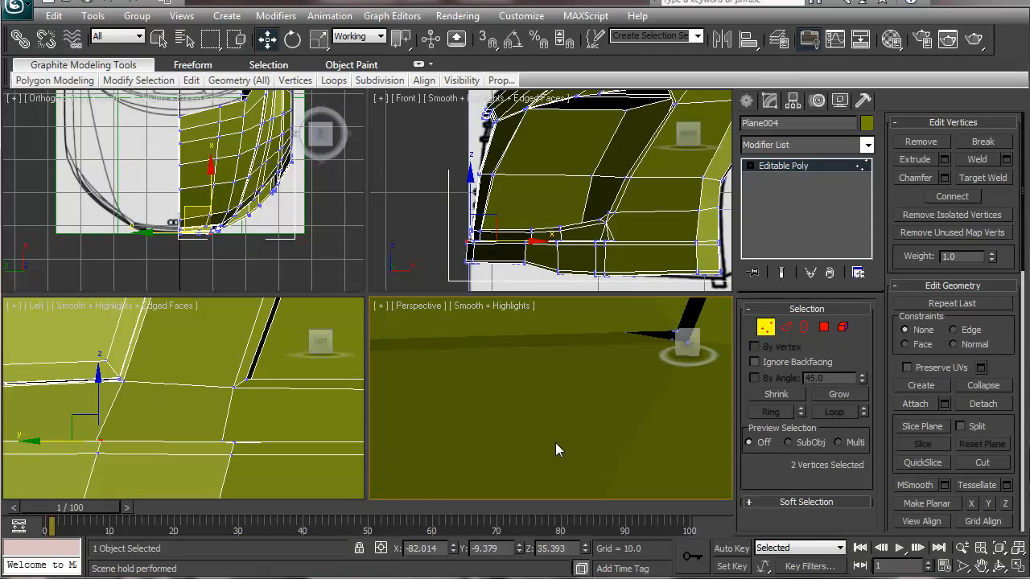
{"action": "scroll", "coordinate": [271, 459], "scroll_direction": "up", "scroll_amount": 5}
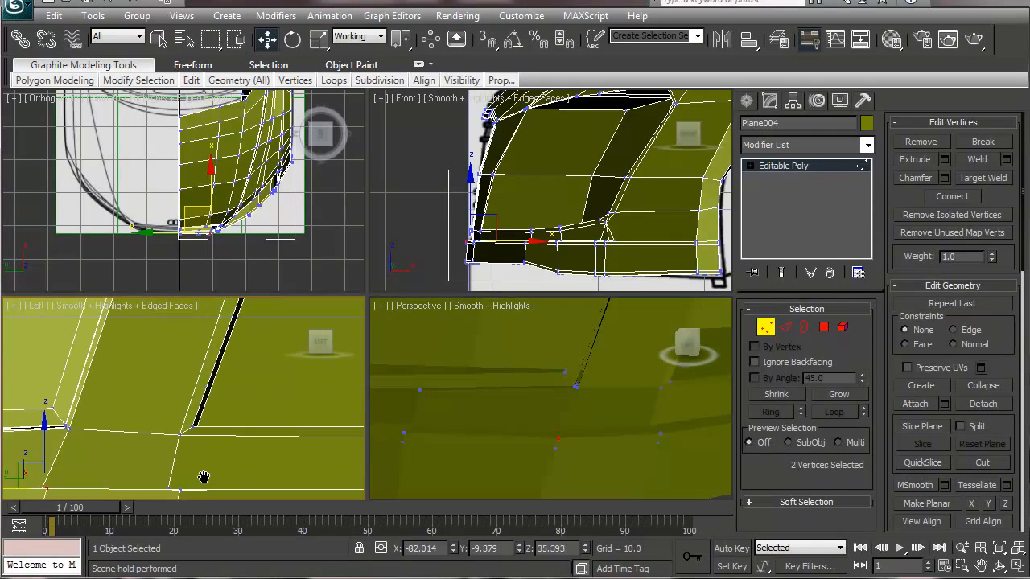
{"action": "scroll", "coordinate": [197, 467], "scroll_direction": "up", "scroll_amount": 5}
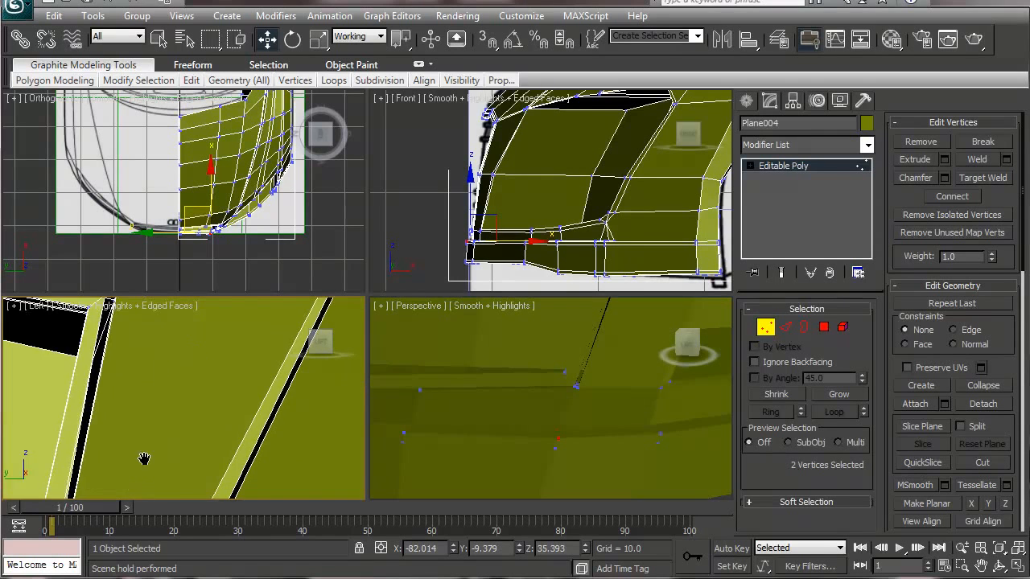
Move the vertex beside the recess's upper corner, where the edges towards the hood meet, to about Y -16.2, Z 47.66.
{"action": "left_click", "coordinate": [259, 355]}
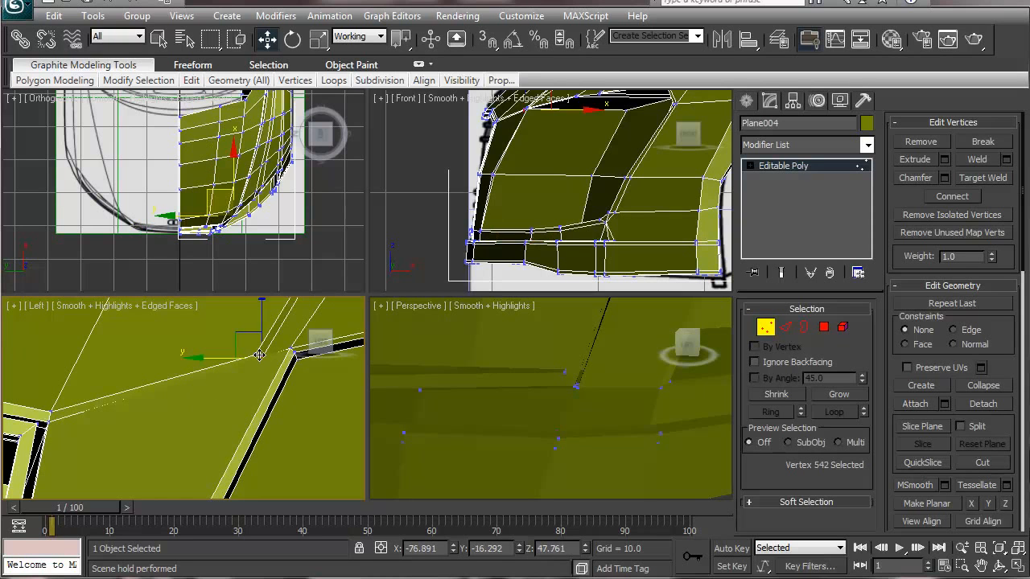
{"action": "left_click_drag", "start_coordinate": [261, 332], "coordinate": [238, 342]}
{"action": "middle_click_drag", "start_coordinate": [464, 358], "coordinate": [461, 511]}
{"action": "middle_click_drag", "start_coordinate": [532, 366], "coordinate": [736, 469]}
{"action": "middle_click_drag", "start_coordinate": [672, 457], "coordinate": [318, 434]}
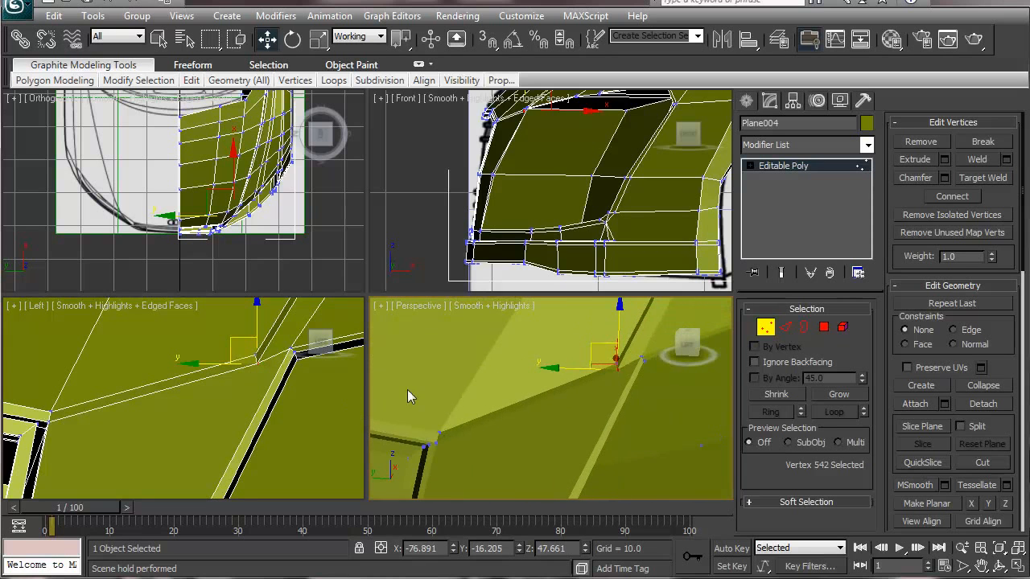
Fine-tune the same vertex beside the recess's upper corner to about X -76.91, Y -16.31 so it follows the body crease.
{"action": "middle_click_drag", "start_coordinate": [573, 368], "coordinate": [549, 381], "text": "alt"}
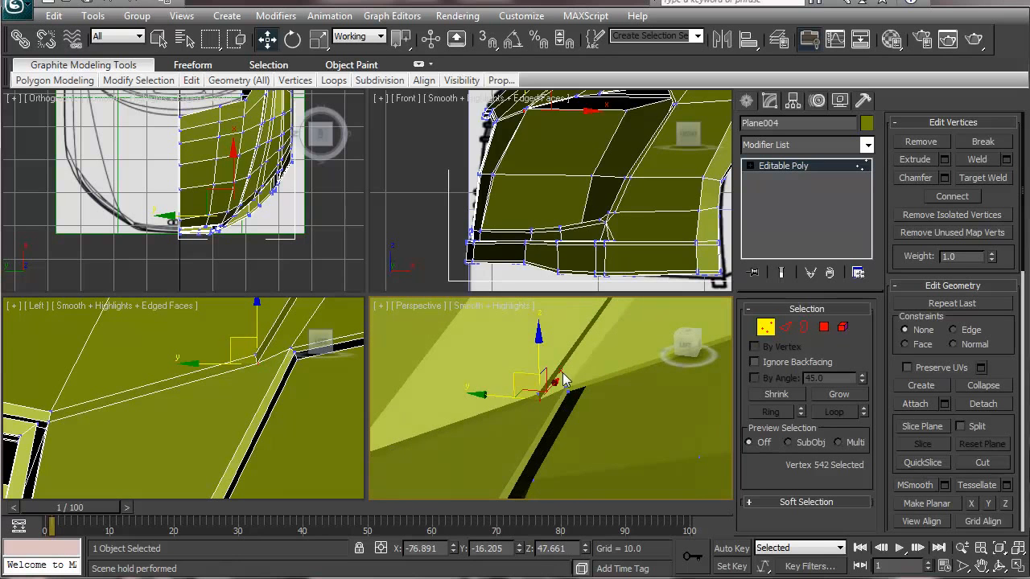
{"action": "left_click", "coordinate": [559, 388]}
{"action": "left_click", "coordinate": [560, 388]}
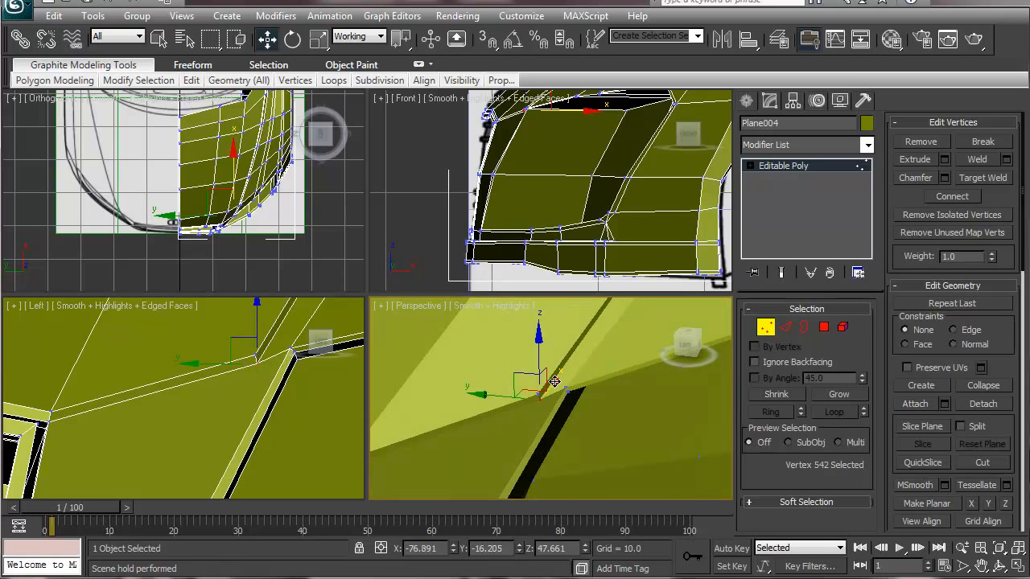
{"action": "left_click_drag", "start_coordinate": [568, 394], "coordinate": [556, 383]}
{"action": "left_click_drag", "start_coordinate": [482, 396], "coordinate": [483, 396]}
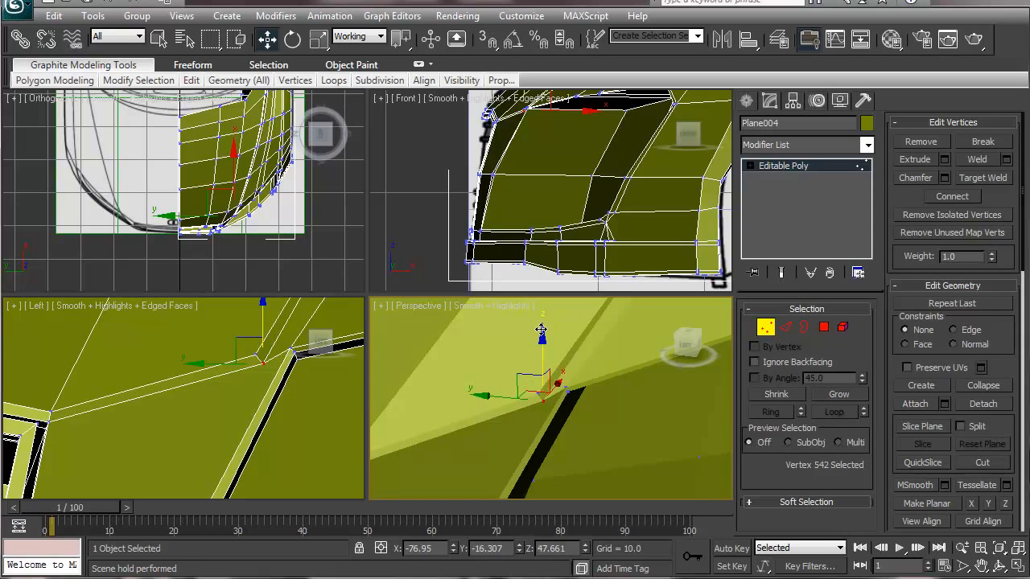
{"action": "middle_click_drag", "start_coordinate": [577, 433], "coordinate": [548, 436], "text": "alt"}
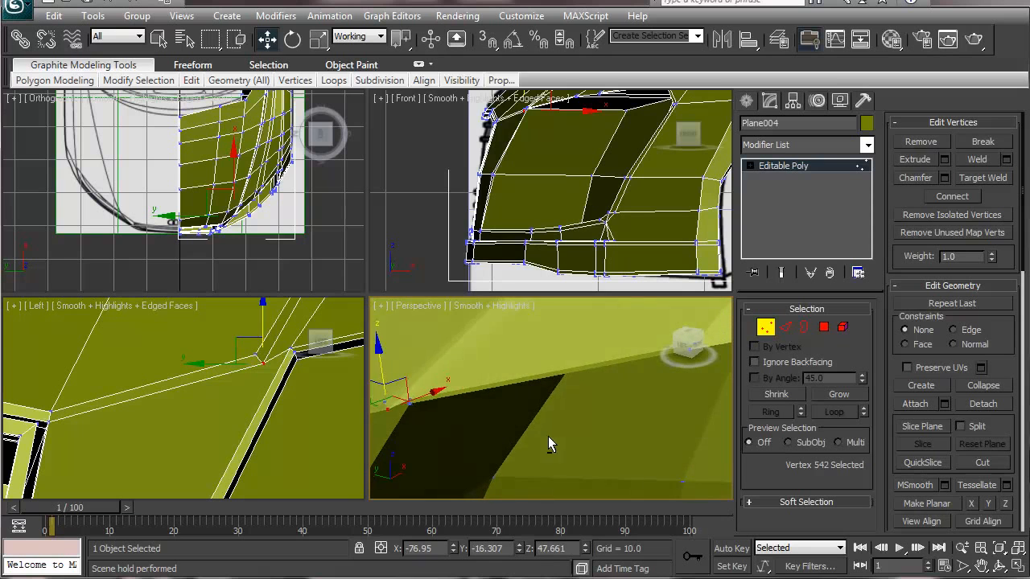
{"action": "left_click_drag", "start_coordinate": [427, 392], "coordinate": [429, 391]}
{"action": "middle_click_drag", "start_coordinate": [539, 414], "coordinate": [598, 413]}
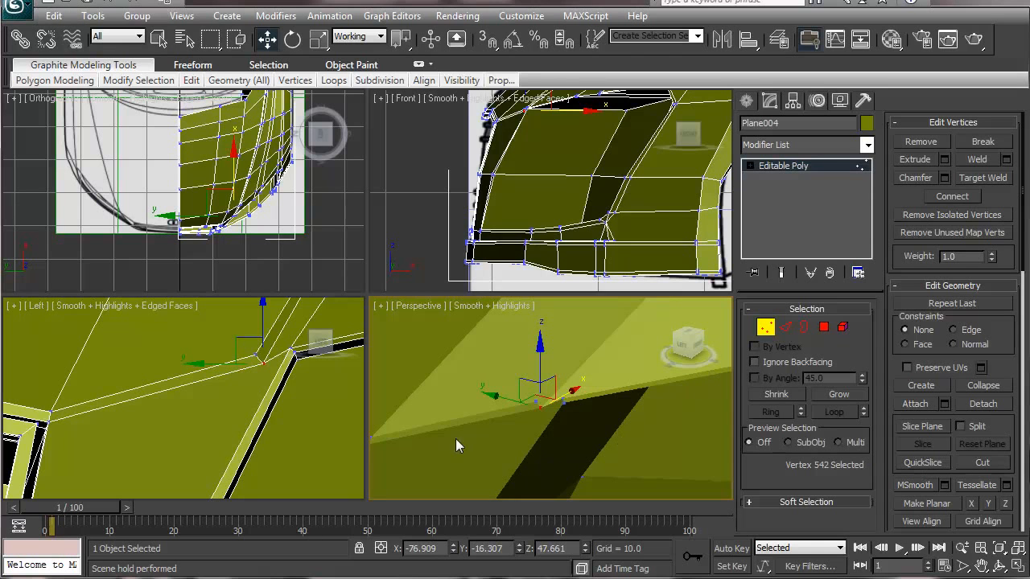
{"action": "middle_click_drag", "start_coordinate": [308, 462], "coordinate": [113, 515]}
{"action": "scroll", "coordinate": [128, 468], "scroll_direction": "down", "scroll_amount": 6}
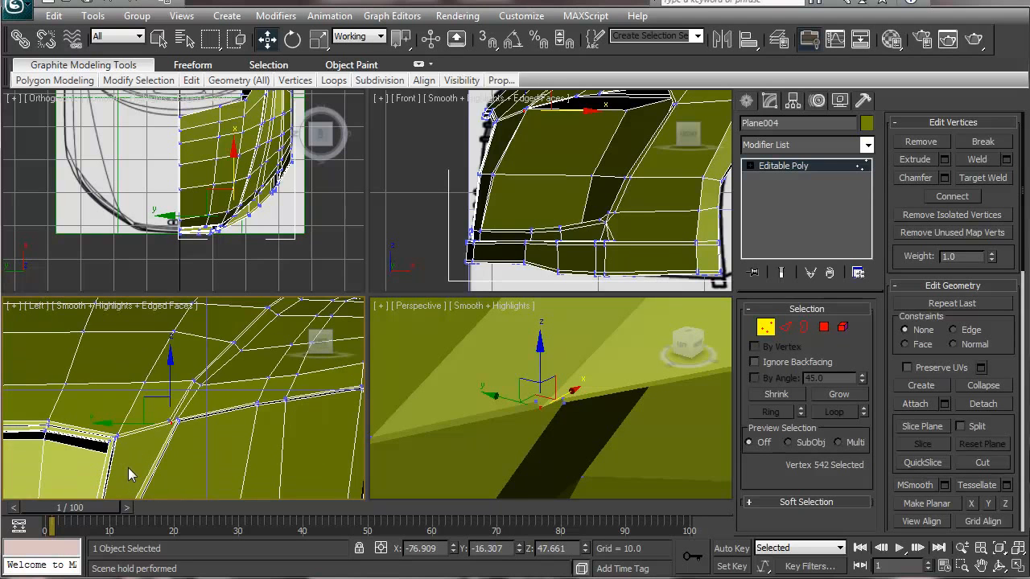
Select the two vertices beside the recess's upper corner and raise them to about Y -16.24, Z 47.86.
{"action": "scroll", "coordinate": [153, 420], "scroll_direction": "up", "scroll_amount": 5}
{"action": "scroll", "coordinate": [153, 420], "scroll_direction": "down", "scroll_amount": 2}
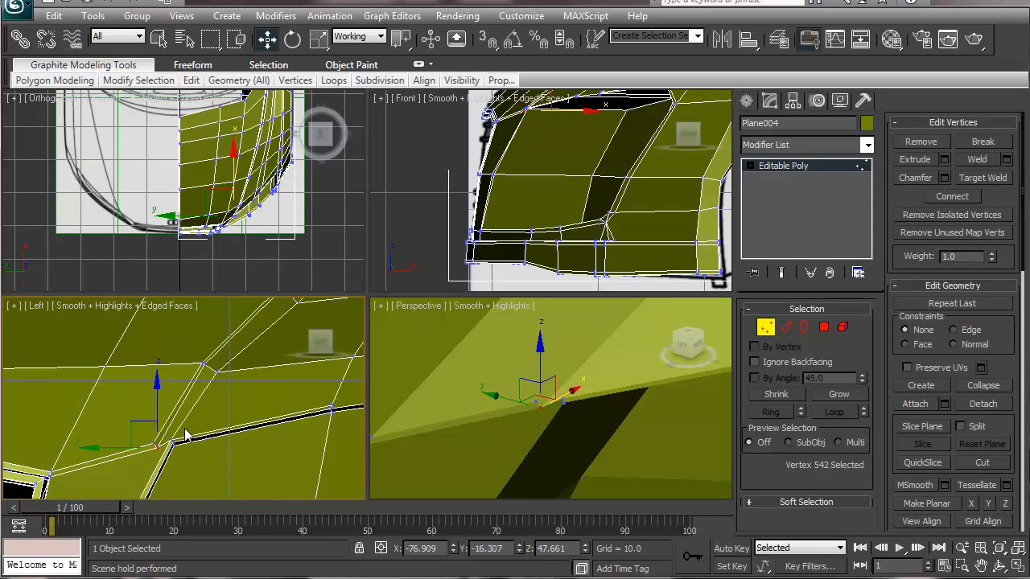
{"action": "middle_click_drag", "start_coordinate": [165, 453], "coordinate": [255, 416]}
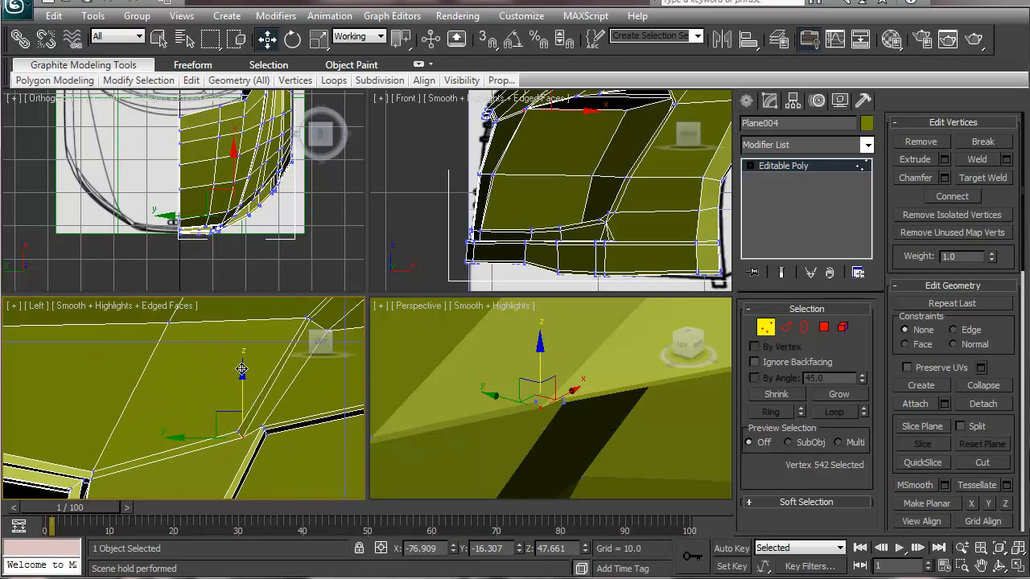
{"action": "left_click_drag", "start_coordinate": [250, 453], "coordinate": [228, 423]}
{"action": "left_click_drag", "start_coordinate": [240, 373], "coordinate": [239, 371]}
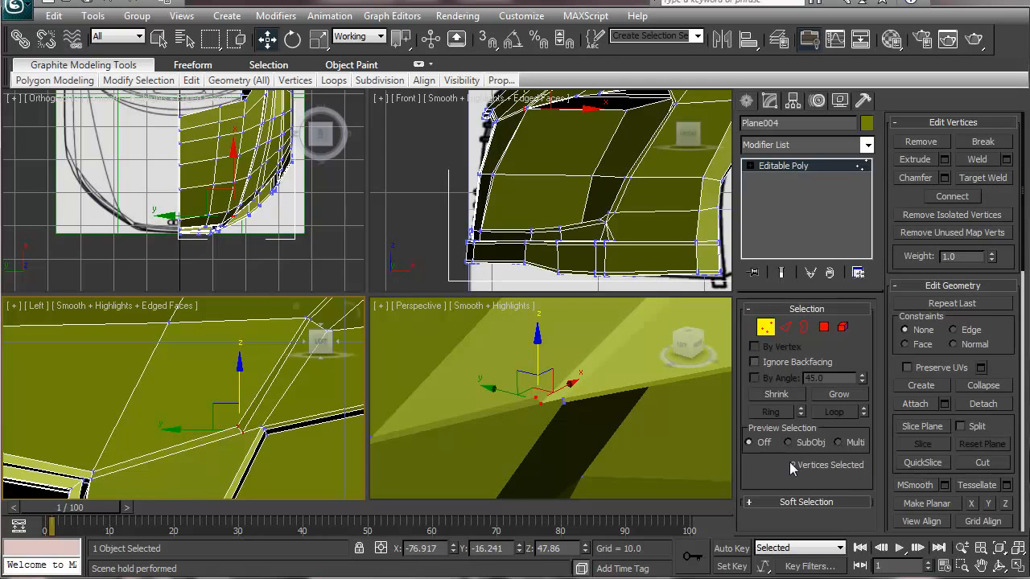
Turn on NURMS subdivision for the car body and leave vertex editing to preview the smoothed surface.
{"action": "left_click", "coordinate": [958, 286]}
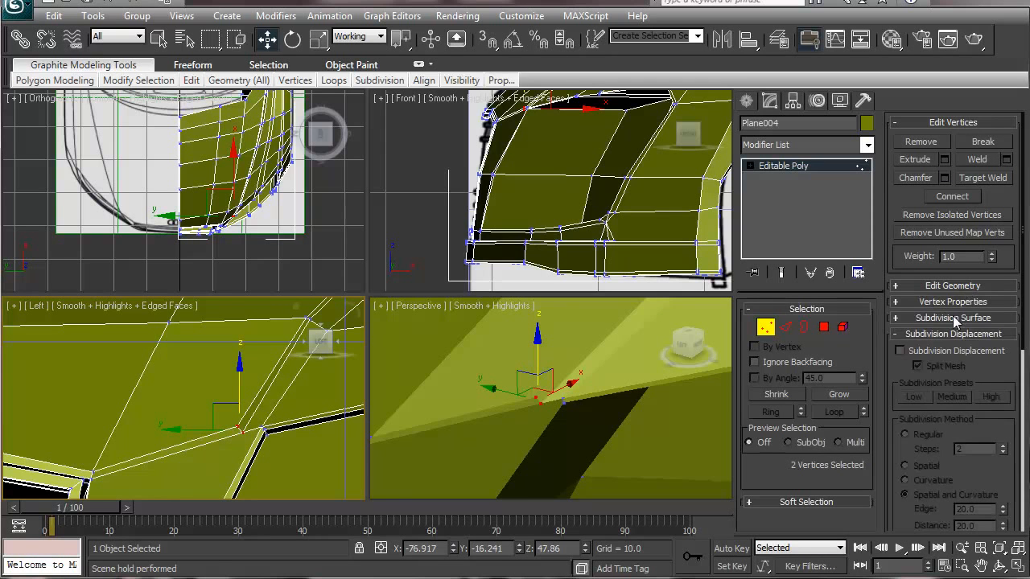
{"action": "left_click", "coordinate": [953, 318]}
{"action": "left_click", "coordinate": [952, 269]}
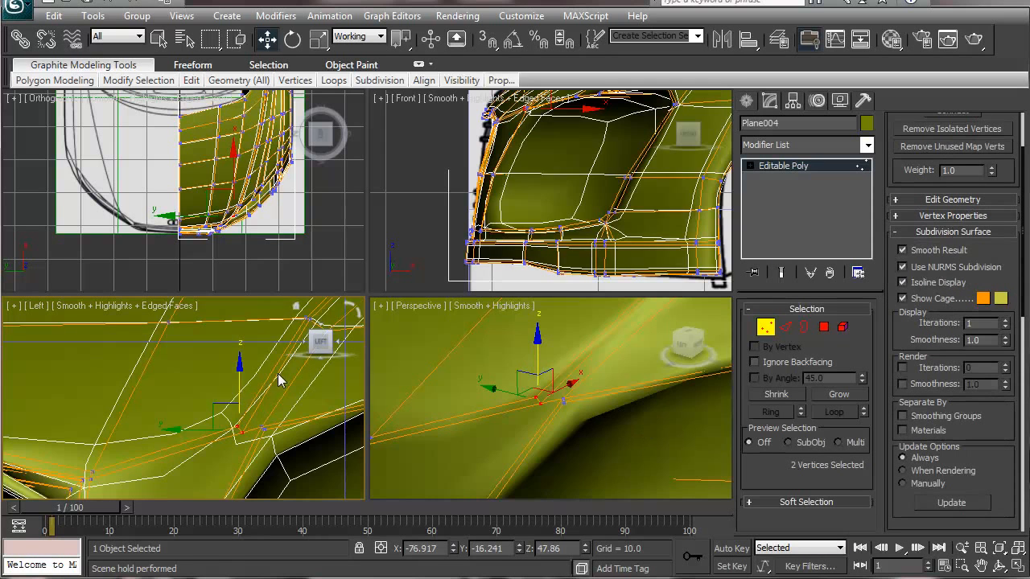
{"action": "middle_click_drag", "start_coordinate": [209, 440], "coordinate": [196, 415]}
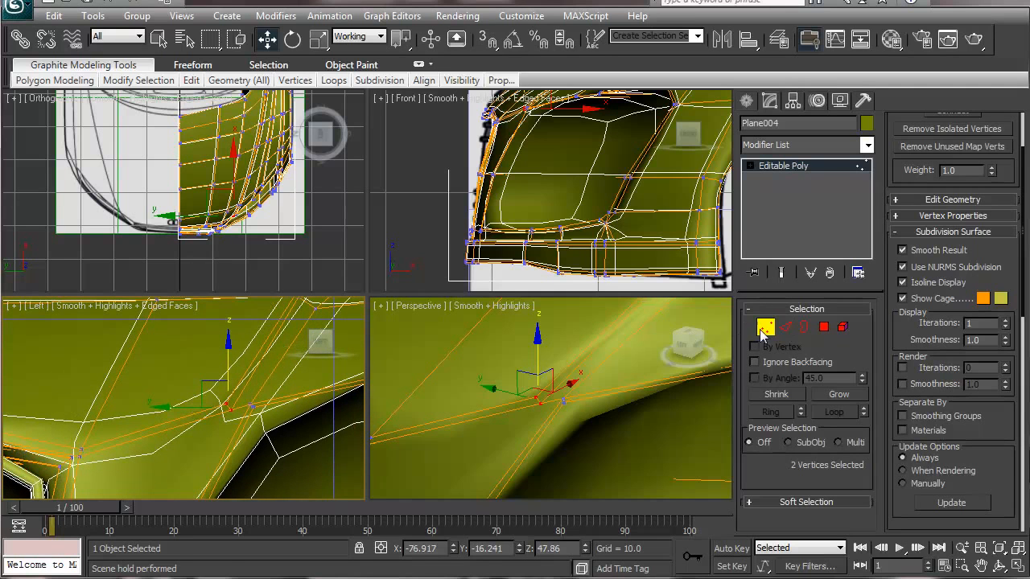
{"action": "left_click", "coordinate": [764, 328]}
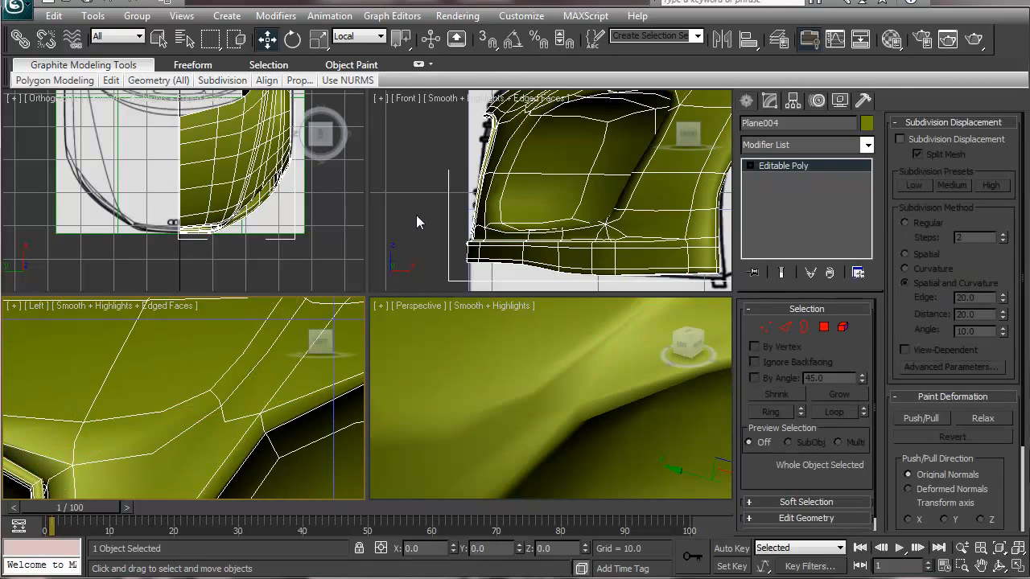
Examine the smoothed surface around the recess's upper corner and the crease running towards the hood.
{"action": "middle_click_drag", "start_coordinate": [513, 223], "coordinate": [471, 287]}
{"action": "mouse_move", "coordinate": [509, 192]}
{"action": "middle_mouse_down", "text": "alt"}
{"action": "mouse_move", "coordinate": [542, 212]}
{"action": "mouse_move", "coordinate": [512, 197]}
{"action": "middle_mouse_up", "text": "alt"}
{"action": "left_click", "coordinate": [688, 138]}
{"action": "middle_click_drag", "start_coordinate": [419, 473], "coordinate": [419, 474]}
{"action": "scroll", "coordinate": [452, 442], "scroll_direction": "down", "scroll_amount": 5}
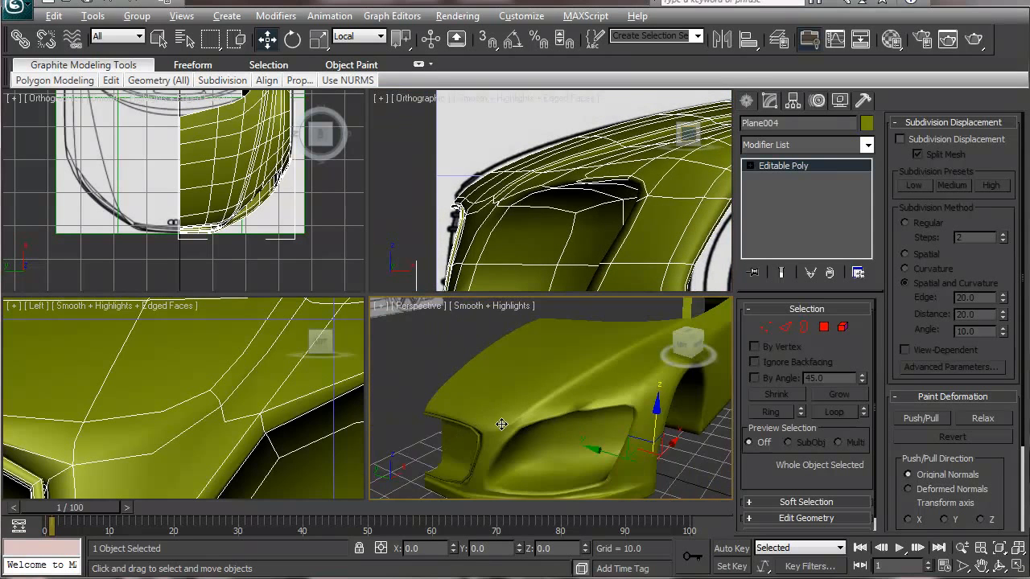
{"action": "middle_click_drag", "start_coordinate": [501, 424], "coordinate": [511, 417], "text": "alt"}
{"action": "left_click", "coordinate": [611, 408]}
{"action": "middle_click_drag", "start_coordinate": [610, 408], "coordinate": [523, 420]}
{"action": "scroll", "coordinate": [544, 424], "scroll_direction": "up", "scroll_amount": 5}
{"action": "scroll", "coordinate": [545, 424], "scroll_direction": "up", "scroll_amount": 3}
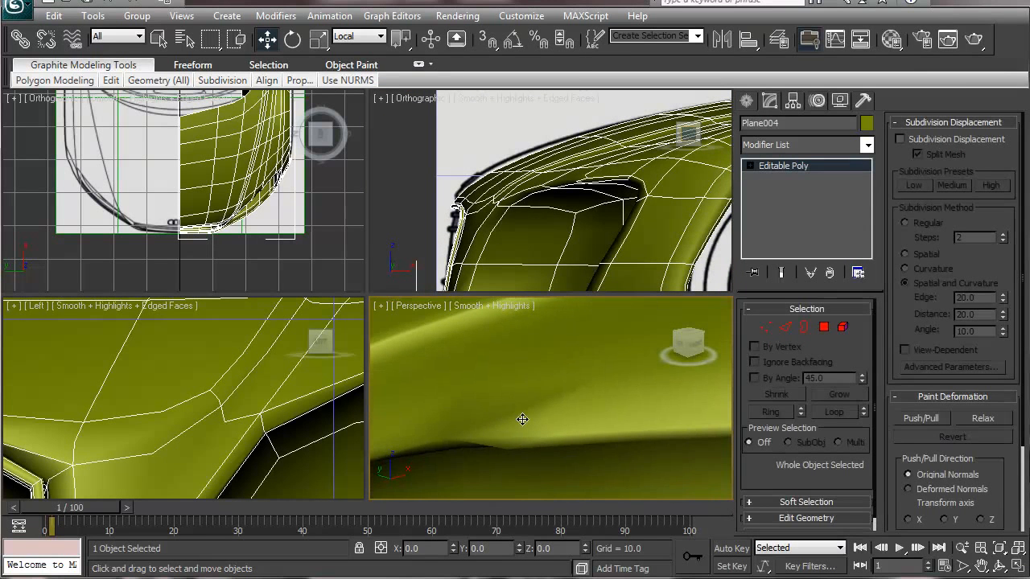
Cut a new edge between the two neighbouring vertices along the upper border of the recess.
{"action": "left_click", "coordinate": [765, 328]}
{"action": "middle_click_drag", "start_coordinate": [430, 466], "coordinate": [507, 438]}
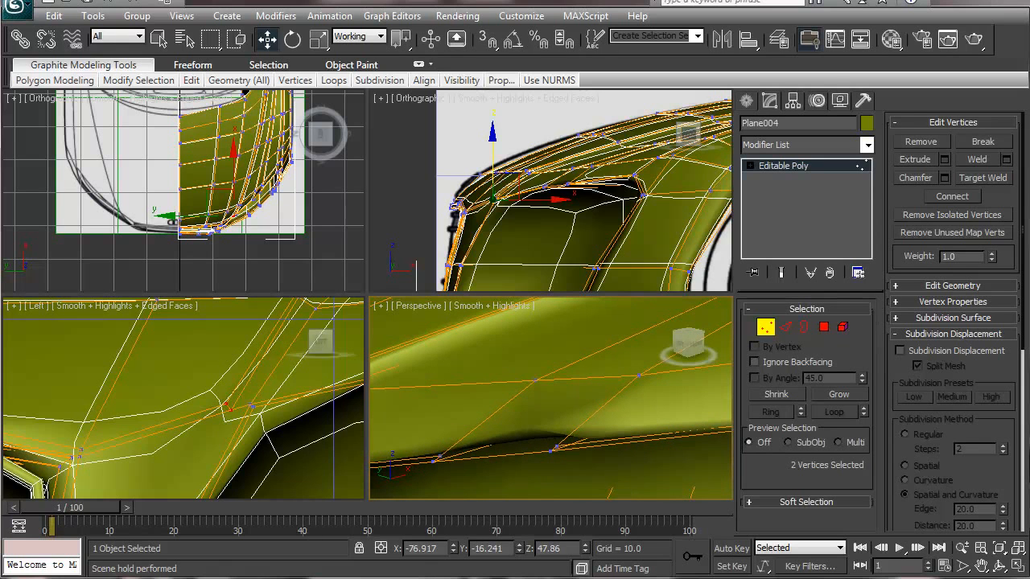
{"action": "left_click", "coordinate": [956, 286]}
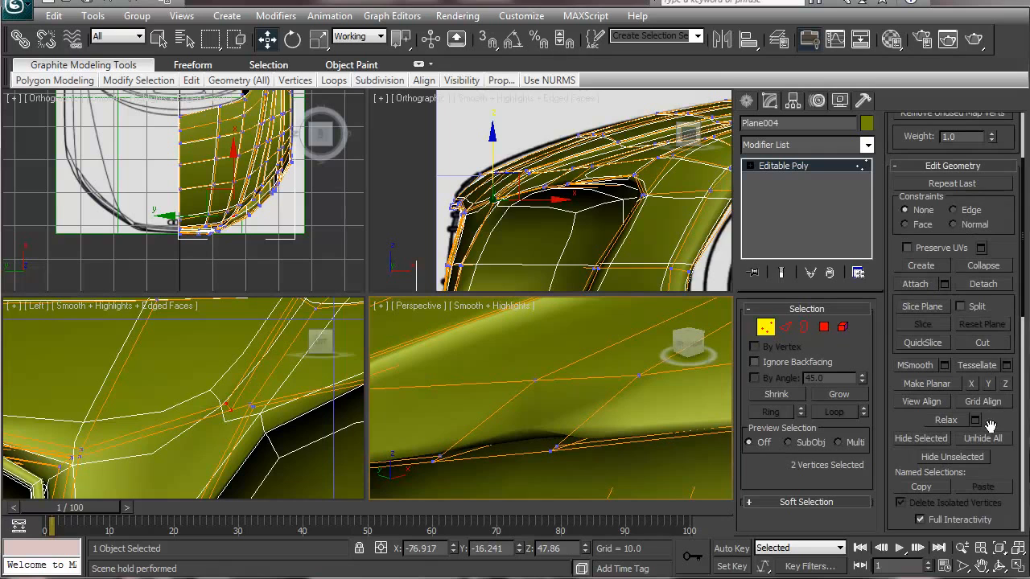
{"action": "left_click", "coordinate": [985, 343]}
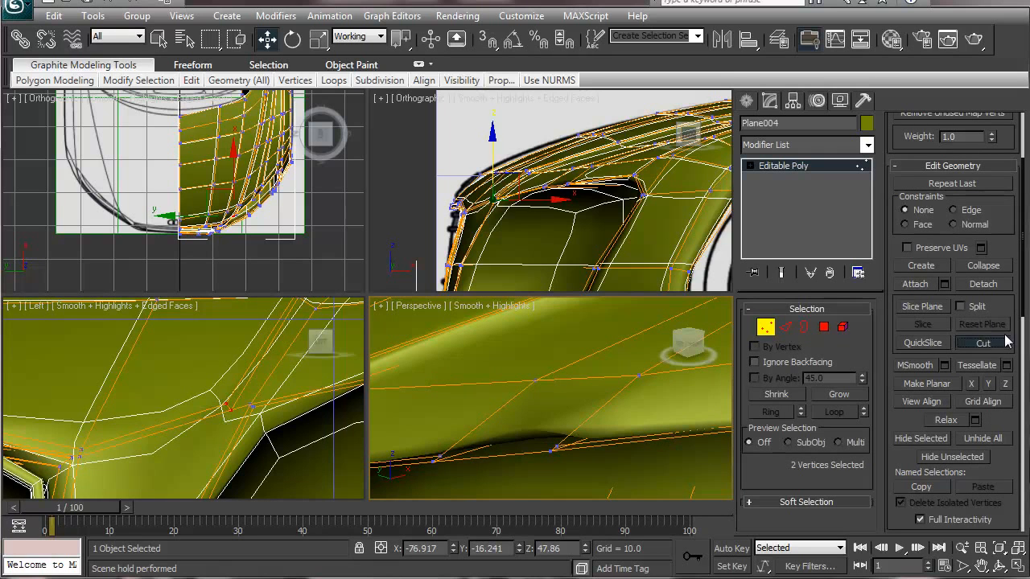
{"action": "left_click", "coordinate": [554, 444]}
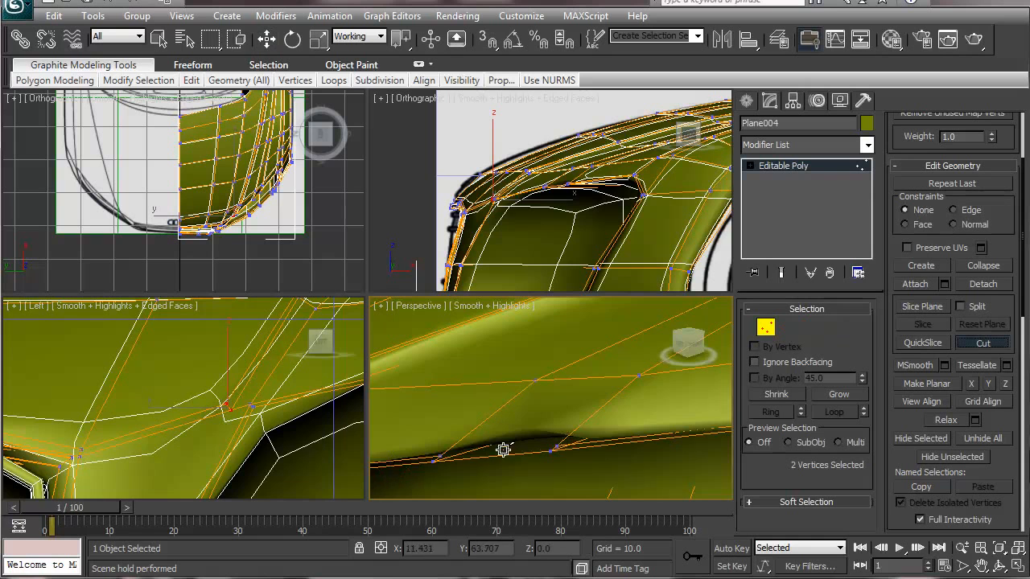
{"action": "left_click", "coordinate": [436, 459]}
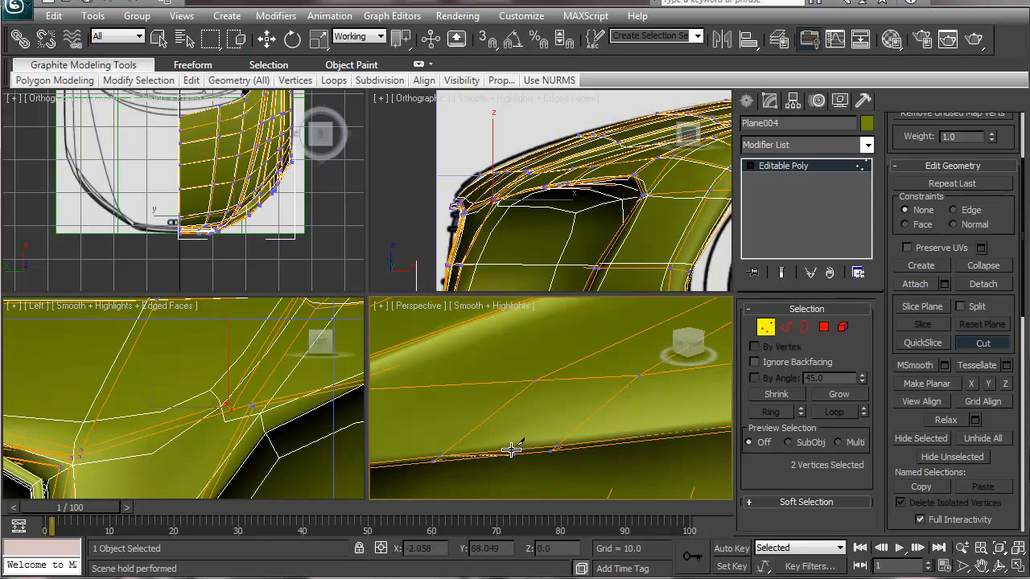
Deselect the car body and examine the smoothed recess and the crease above it from the front.
{"action": "scroll", "coordinate": [584, 455], "scroll_direction": "down", "scroll_amount": 3}
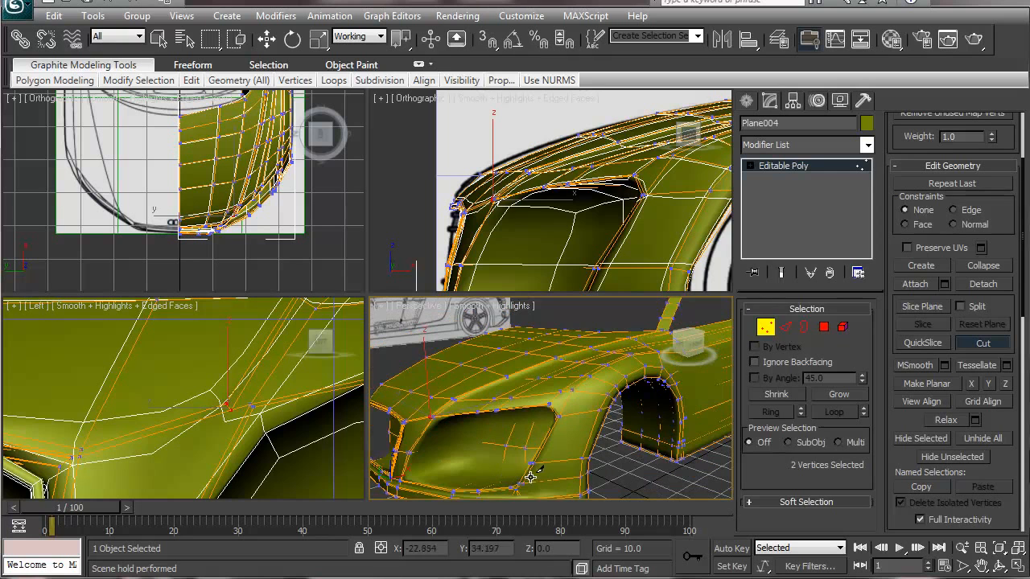
{"action": "left_click", "coordinate": [766, 326]}
{"action": "key", "text": "r"}
{"action": "left_click", "coordinate": [625, 456]}
{"action": "middle_click_drag", "start_coordinate": [675, 404], "coordinate": [643, 447], "text": "alt"}
{"action": "scroll", "coordinate": [535, 451], "scroll_direction": "up", "scroll_amount": 4}
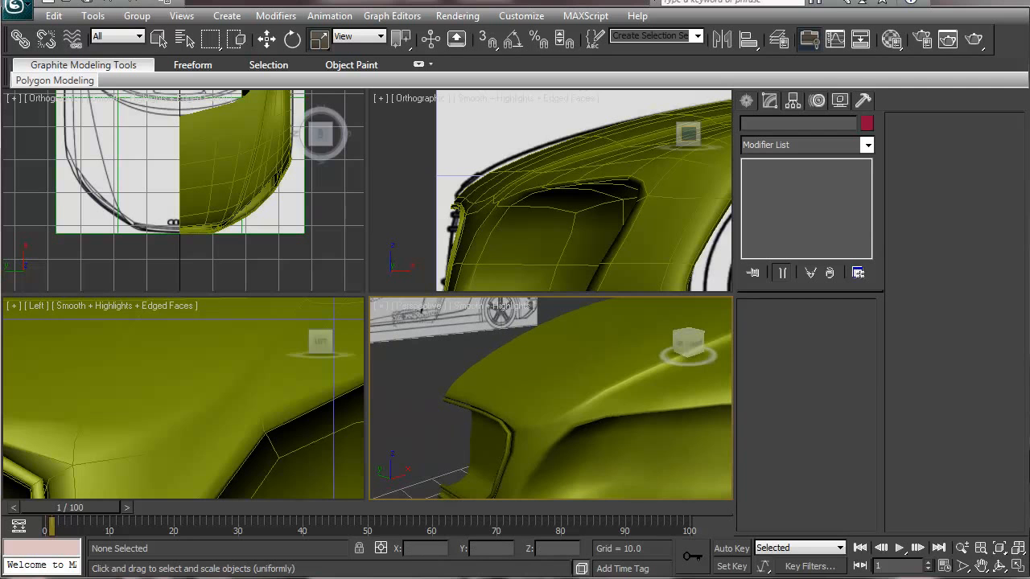
Reselect the car body, turn off NURMS subdivision and return to vertex editing.
{"action": "left_click", "coordinate": [214, 391]}
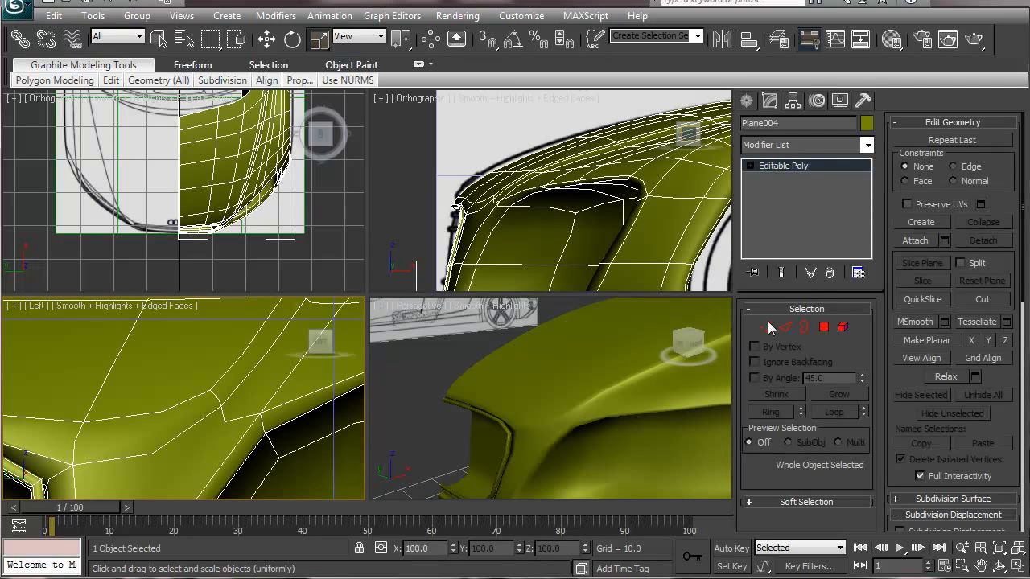
{"action": "left_click", "coordinate": [940, 501]}
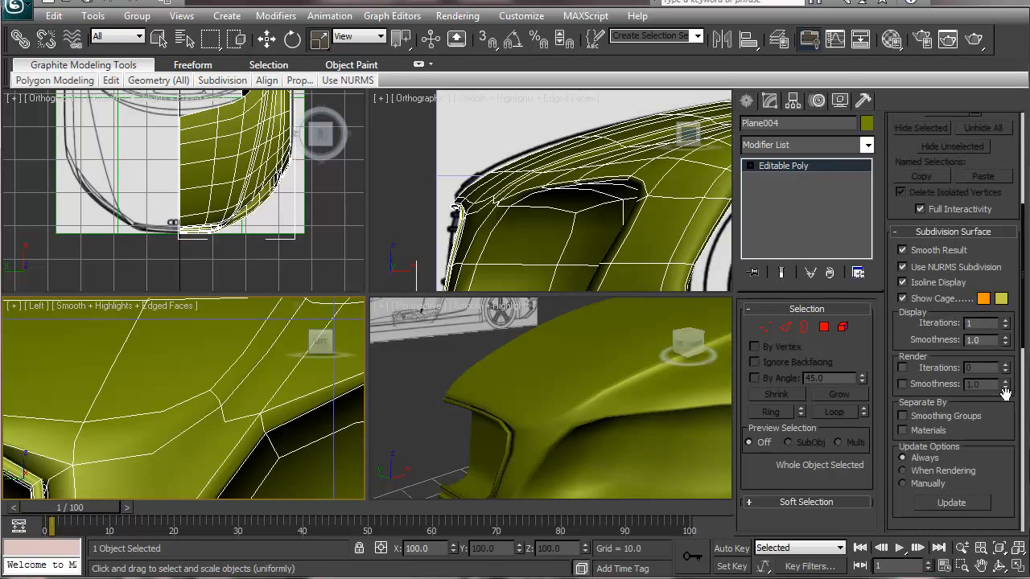
{"action": "left_click", "coordinate": [947, 247]}
{"action": "left_click", "coordinate": [934, 231]}
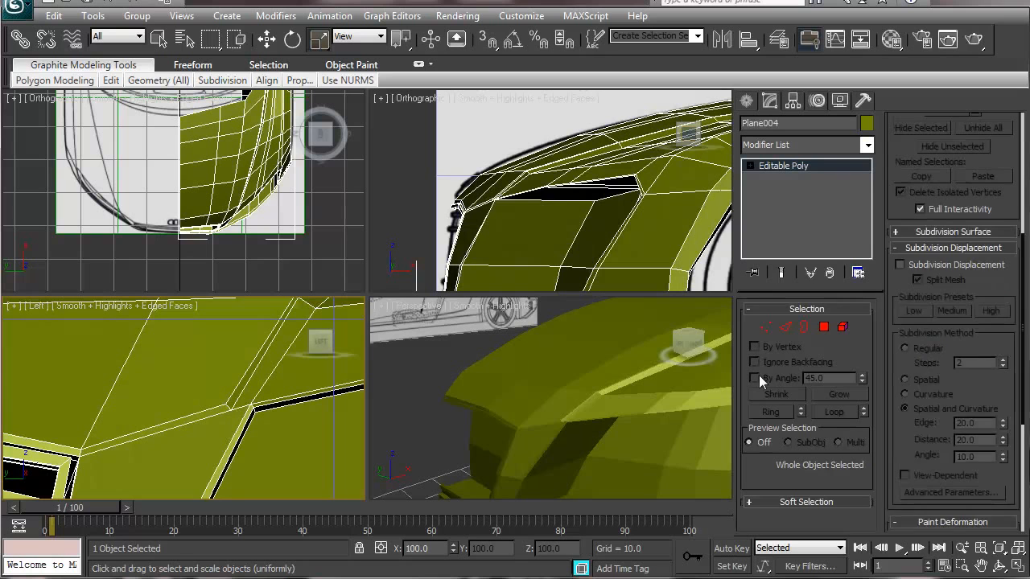
{"action": "left_click", "coordinate": [542, 414]}
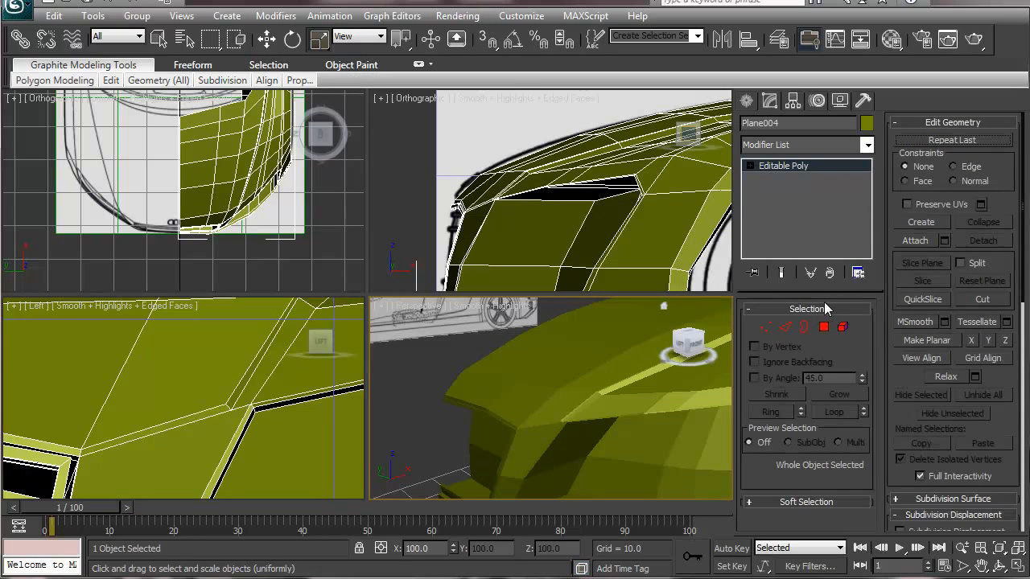
{"action": "left_click", "coordinate": [770, 328]}
Target-weld the vertex beside the recess's upper corner onto the neighbouring corner vertex.
{"action": "middle_click_drag", "start_coordinate": [97, 408], "coordinate": [169, 361]}
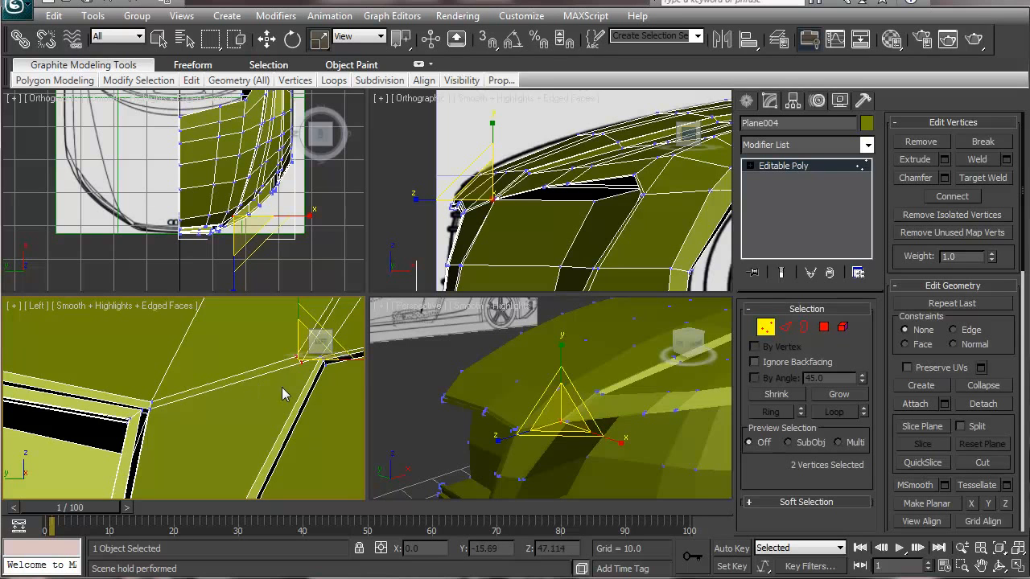
{"action": "scroll", "coordinate": [180, 386], "scroll_direction": "up", "scroll_amount": 5}
{"action": "middle_click_drag", "start_coordinate": [180, 386], "coordinate": [262, 304]}
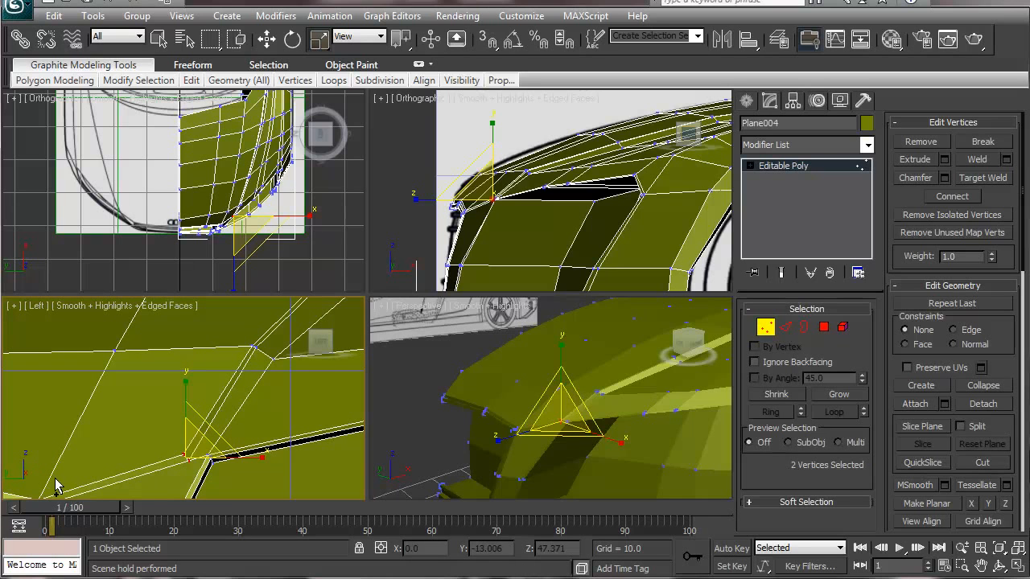
{"action": "left_click", "coordinate": [187, 478]}
{"action": "left_click", "coordinate": [187, 462]}
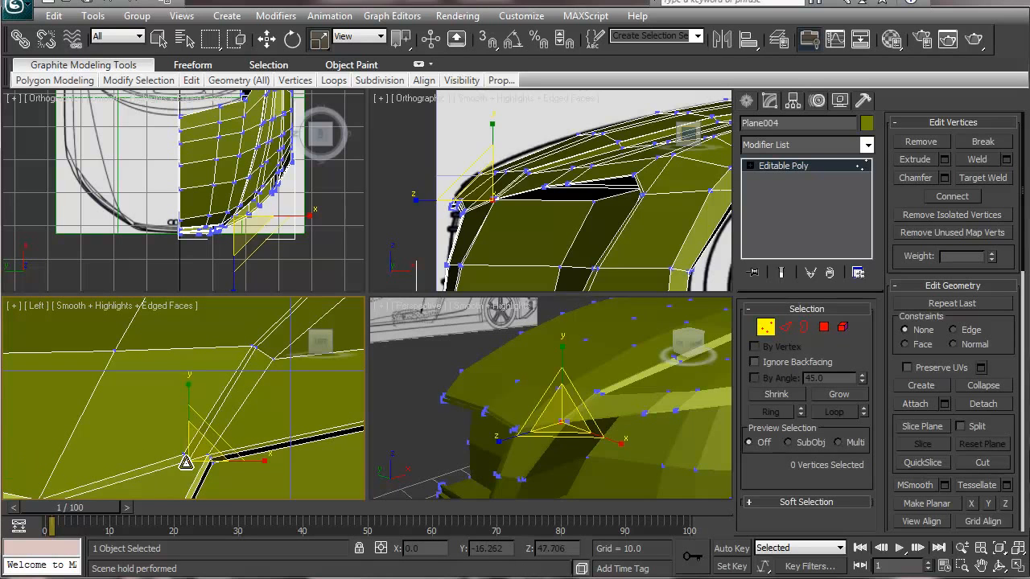
{"action": "left_click", "coordinate": [991, 176]}
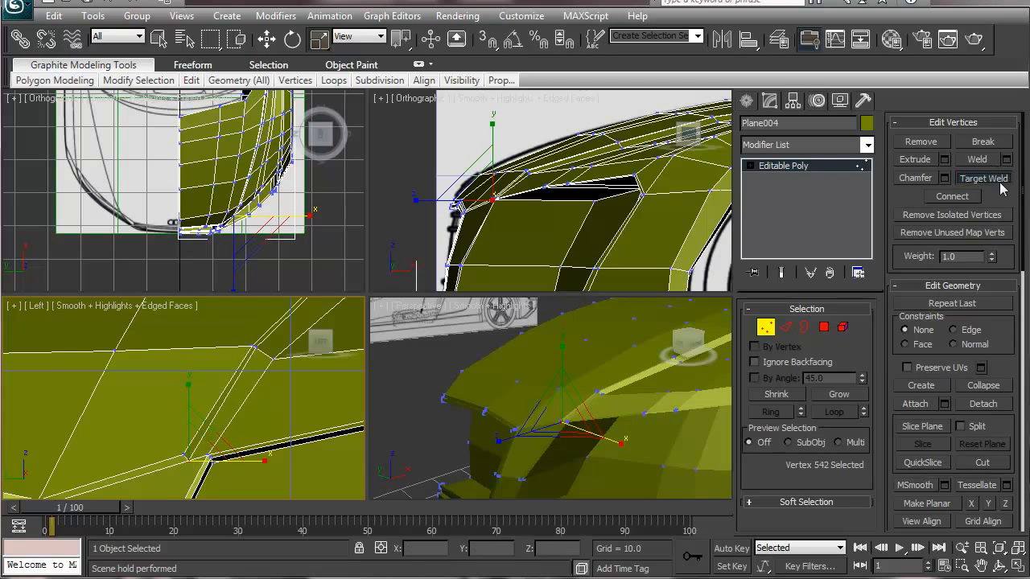
{"action": "middle_click_drag", "start_coordinate": [190, 447], "coordinate": [194, 390]}
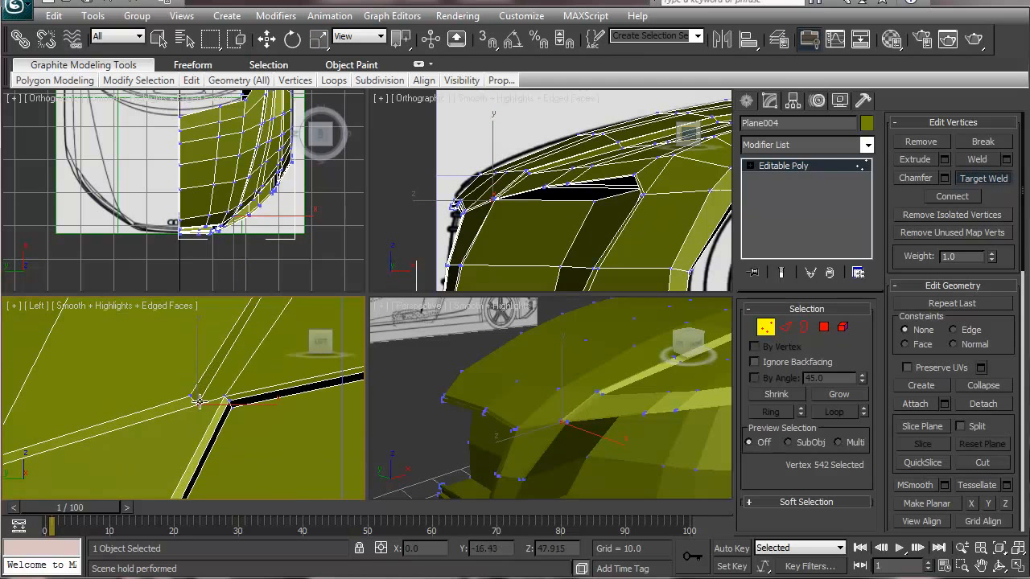
{"action": "left_click", "coordinate": [224, 397]}
Target-weld the next two doubled vertices up the hood crease onto their neighbouring vertices on the fender side.
{"action": "middle_click_drag", "start_coordinate": [246, 390], "coordinate": [118, 509]}
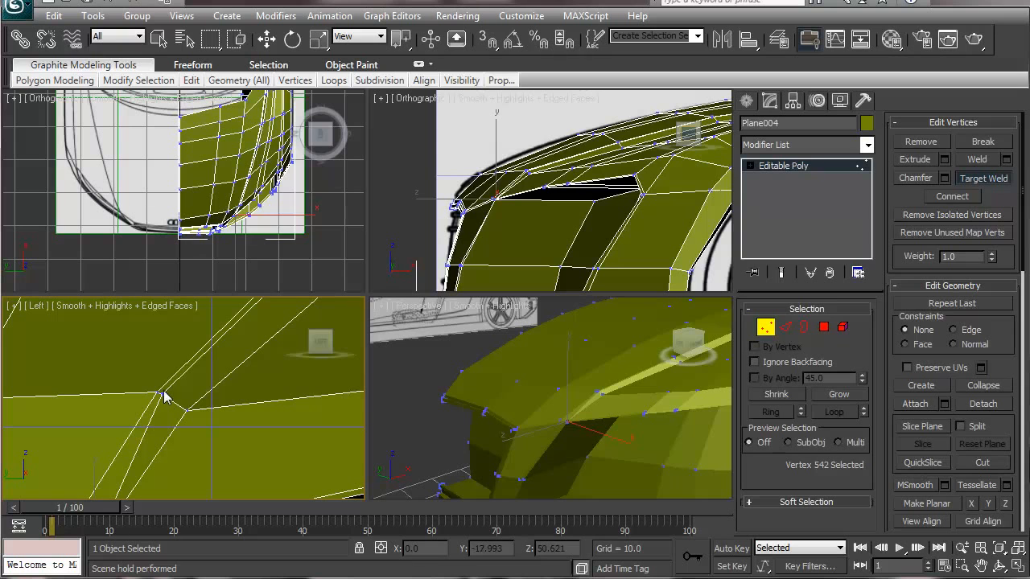
{"action": "left_click", "coordinate": [189, 412]}
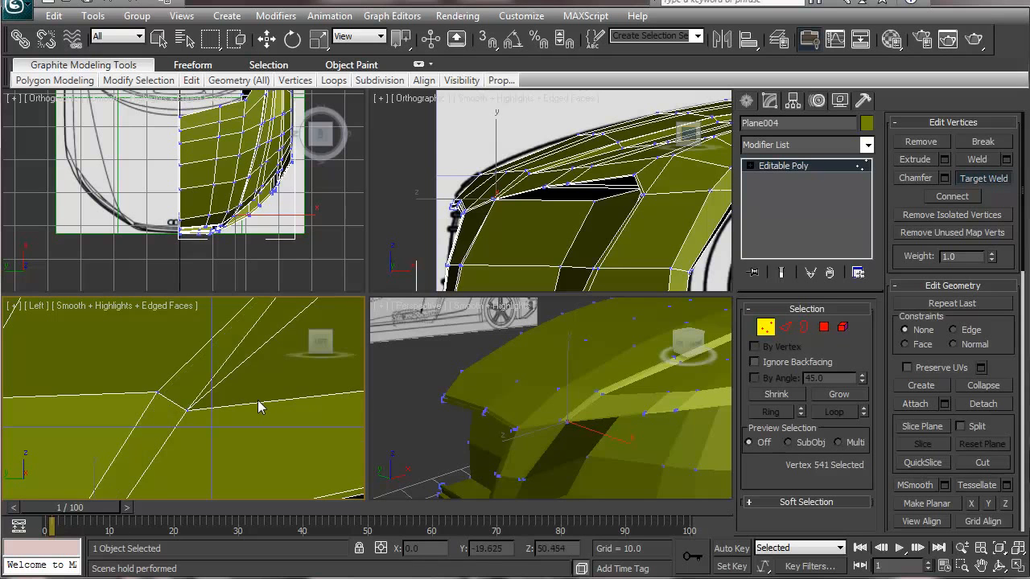
{"action": "middle_click_drag", "start_coordinate": [259, 402], "coordinate": [100, 476]}
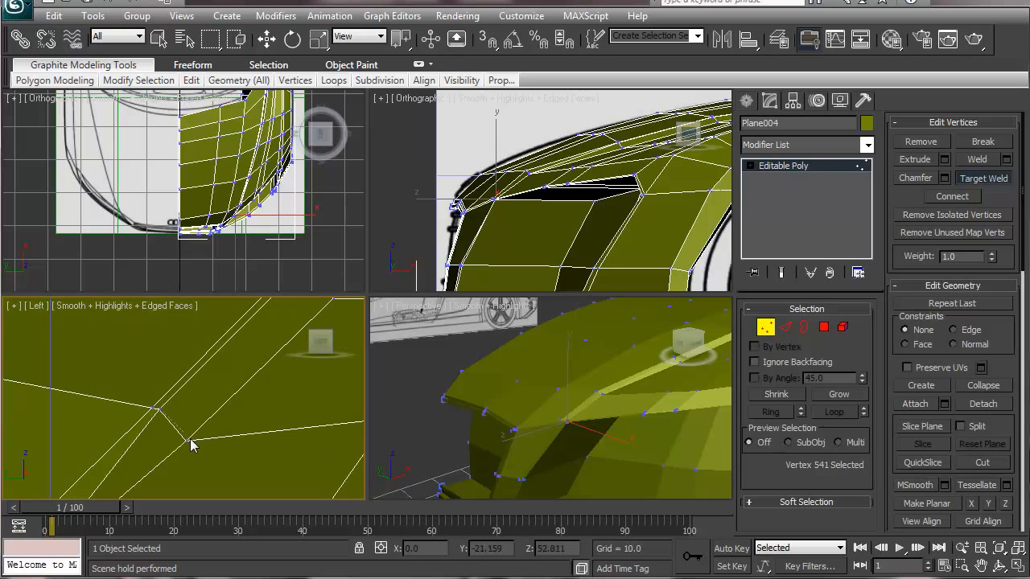
{"action": "left_click", "coordinate": [186, 439]}
Restart Target Weld and merge the next doubled crease vertex into the adjacent vertex below it on the fender side.
{"action": "middle_click_drag", "start_coordinate": [275, 386], "coordinate": [162, 421]}
{"action": "right_click", "coordinate": [121, 439]}
{"action": "left_click", "coordinate": [111, 435]}
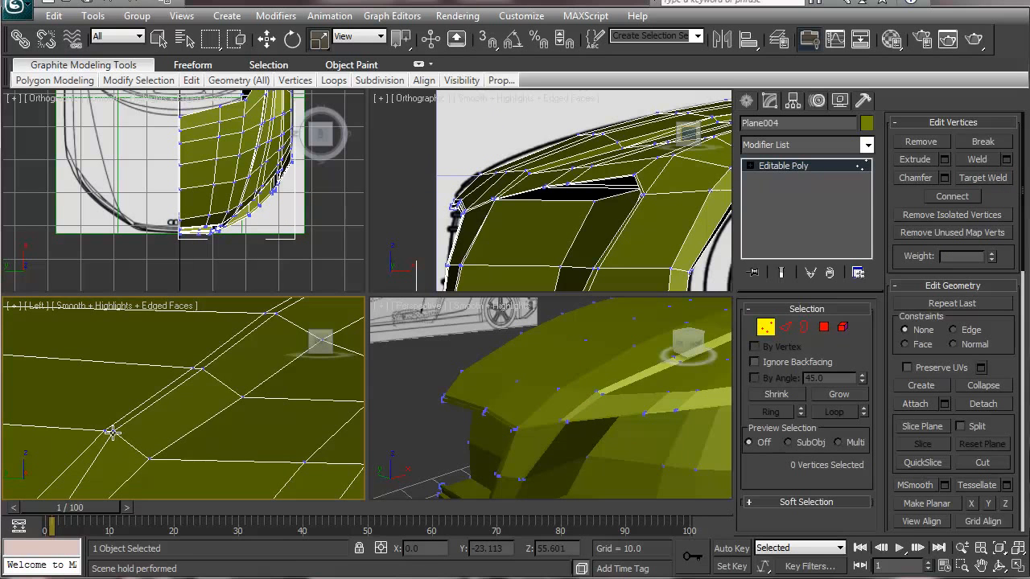
{"action": "right_click", "coordinate": [134, 444]}
{"action": "left_click", "coordinate": [320, 423]}
{"action": "left_click", "coordinate": [982, 178]}
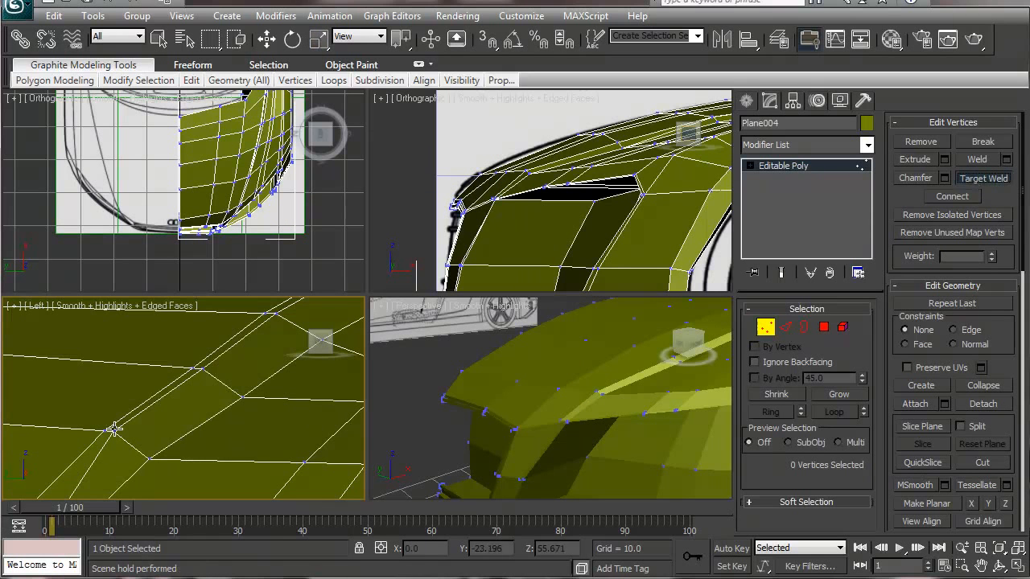
{"action": "left_click", "coordinate": [146, 459]}
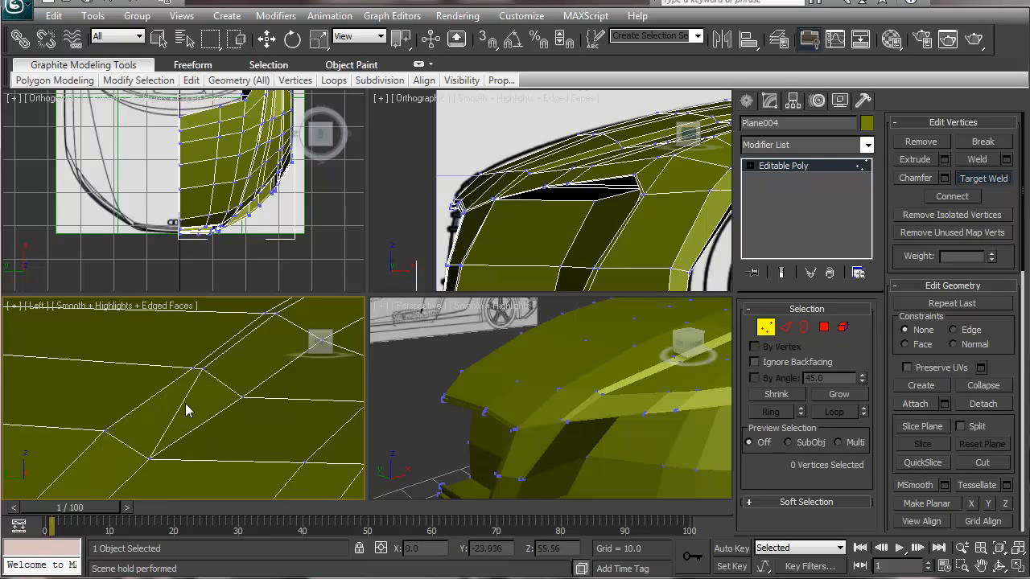
Target-weld the last two doubled crease vertices near the base of the windshield pillar onto their fender-side neighbours.
{"action": "left_click", "coordinate": [200, 370]}
{"action": "left_click", "coordinate": [241, 396]}
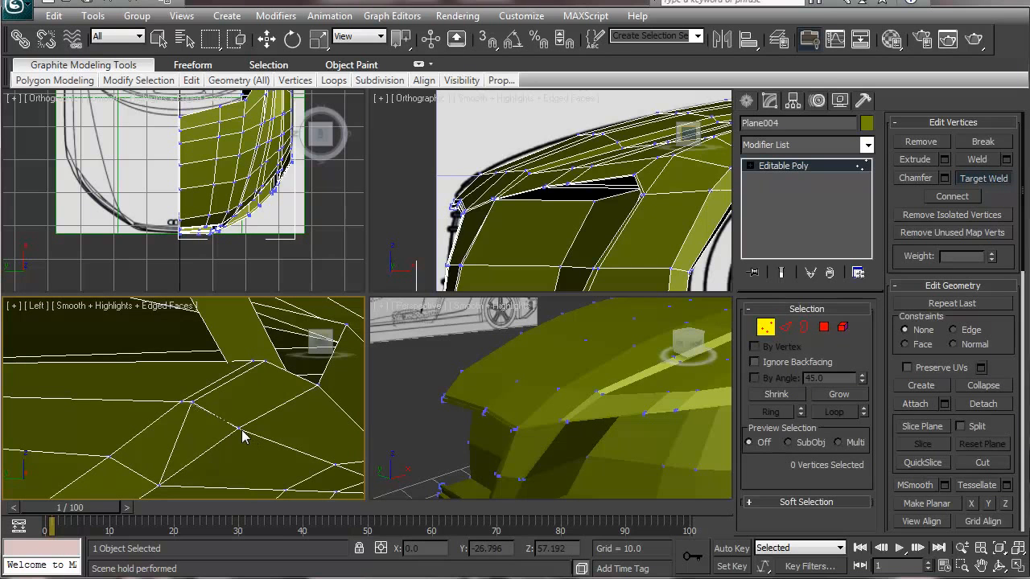
{"action": "left_click", "coordinate": [238, 429]}
{"action": "left_click", "coordinate": [261, 362]}
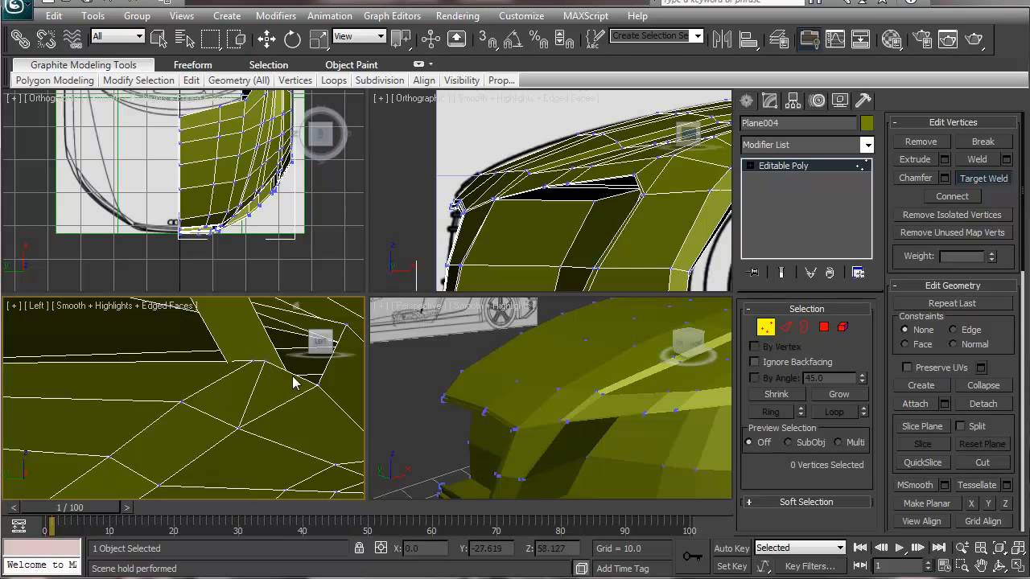
{"action": "left_click", "coordinate": [319, 384]}
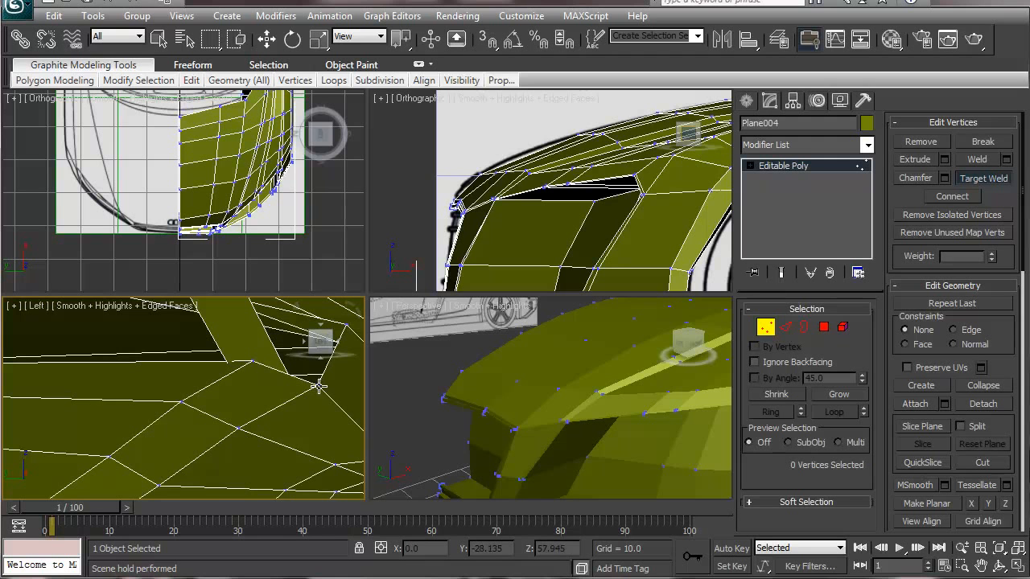
{"action": "scroll", "coordinate": [269, 407], "scroll_direction": "down", "scroll_amount": 4}
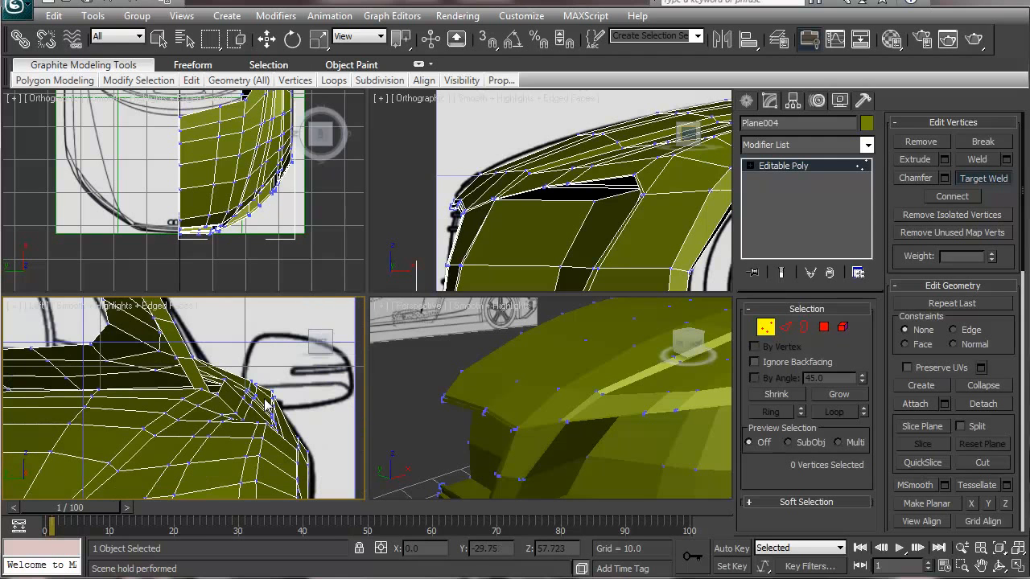
Select the two neighbouring vertices on the hood crease above the front recess and raise them slightly to about Z 53.2.
{"action": "middle_click_drag", "start_coordinate": [540, 435], "coordinate": [447, 496], "text": "alt"}
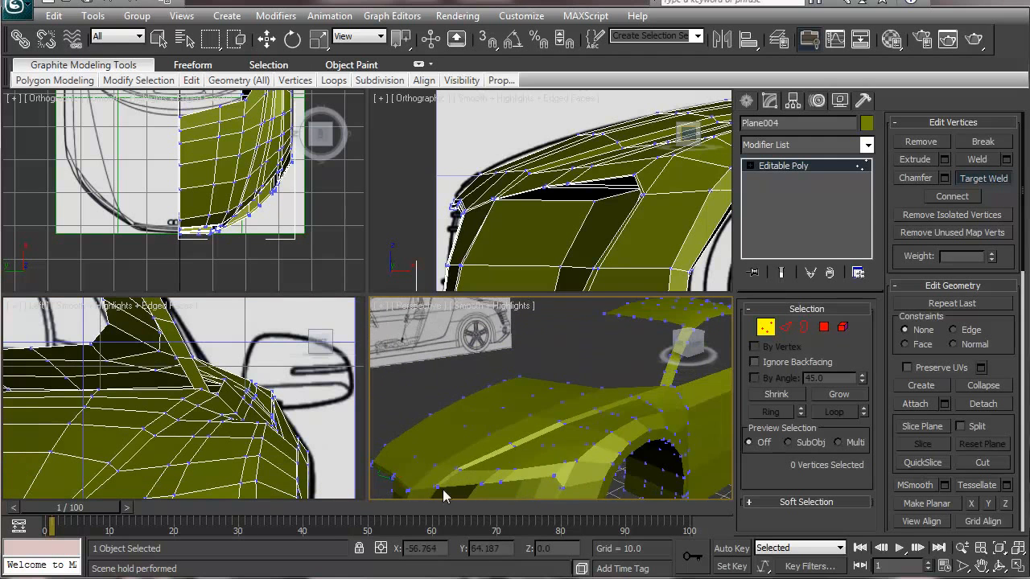
{"action": "middle_click_drag", "start_coordinate": [546, 439], "coordinate": [617, 416], "text": "alt"}
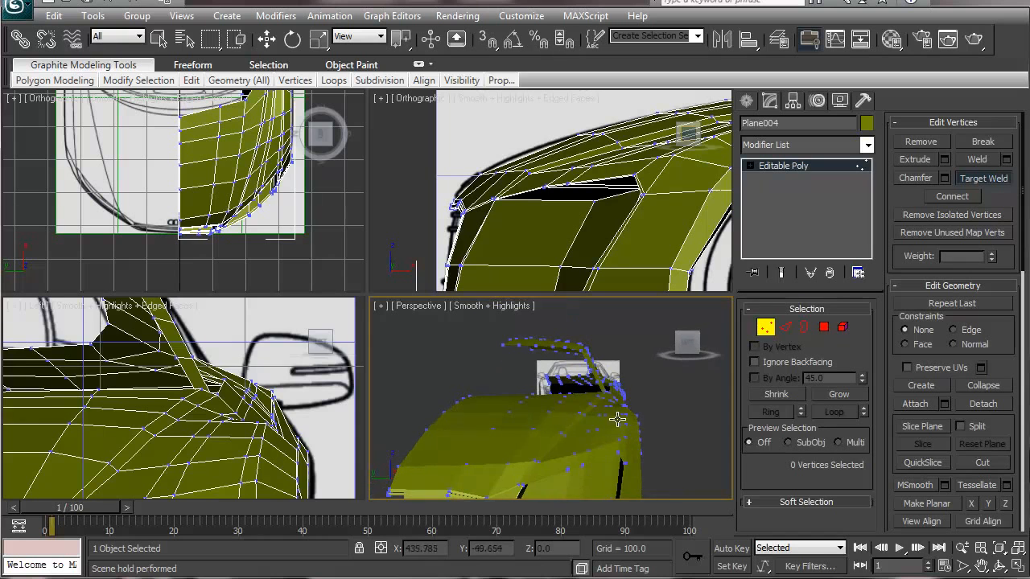
{"action": "middle_click_drag", "start_coordinate": [175, 425], "coordinate": [138, 363]}
{"action": "scroll", "coordinate": [149, 386], "scroll_direction": "up", "scroll_amount": 3}
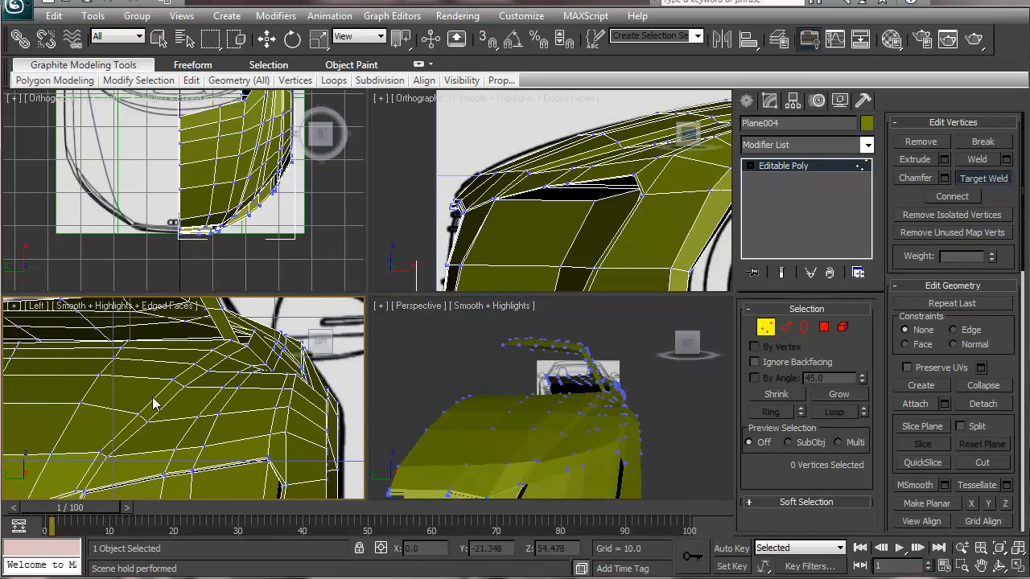
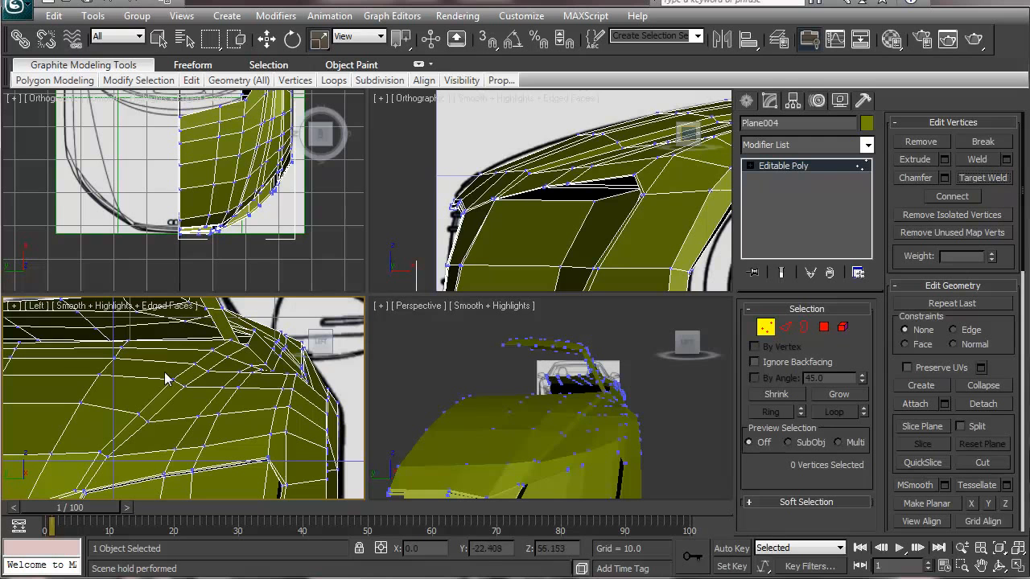
{"action": "left_click_drag", "start_coordinate": [132, 408], "coordinate": [154, 430]}
{"action": "middle_click_drag", "start_coordinate": [623, 483], "coordinate": [522, 460], "text": "alt"}
{"action": "key", "text": "w"}
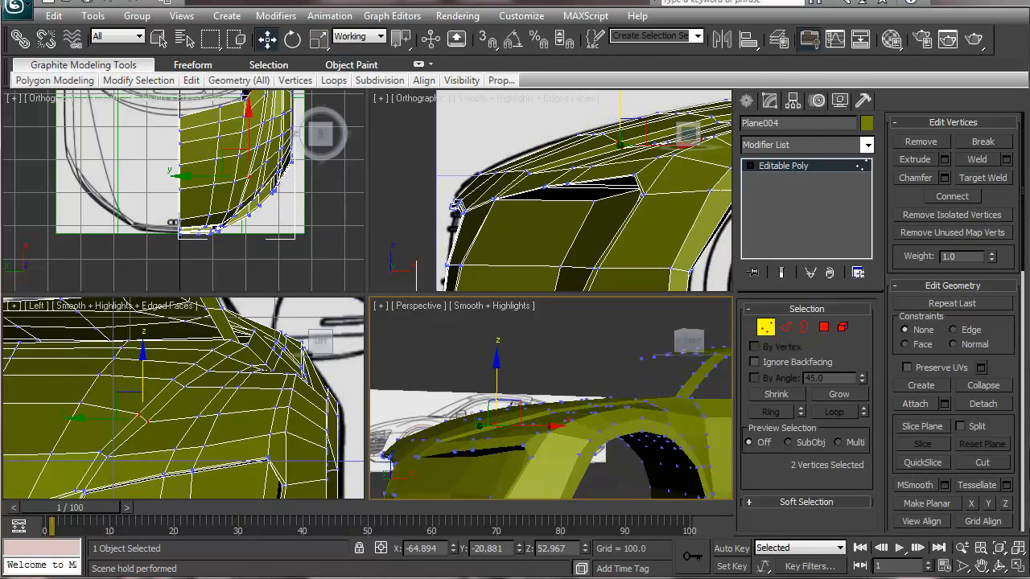
{"action": "left_click_drag", "start_coordinate": [142, 354], "coordinate": [143, 356]}
Examine the edges running between the upper inner corners of the two front recesses.
{"action": "scroll", "coordinate": [166, 395], "scroll_direction": "up", "scroll_amount": 5}
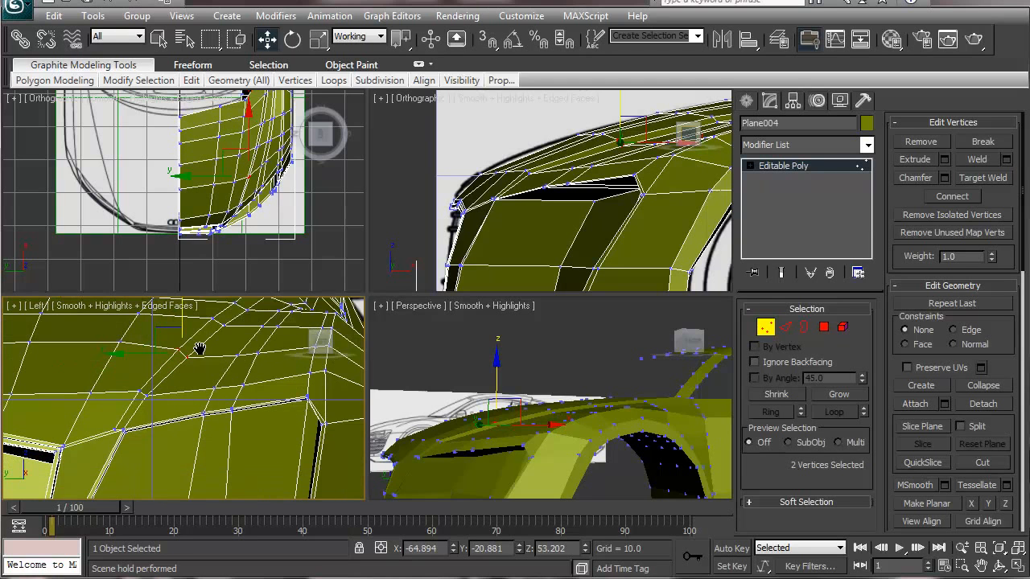
{"action": "middle_click_drag", "start_coordinate": [491, 469], "coordinate": [574, 389], "text": "alt"}
{"action": "scroll", "coordinate": [582, 380], "scroll_direction": "up", "scroll_amount": 4}
{"action": "middle_click_drag", "start_coordinate": [625, 348], "coordinate": [685, 281]}
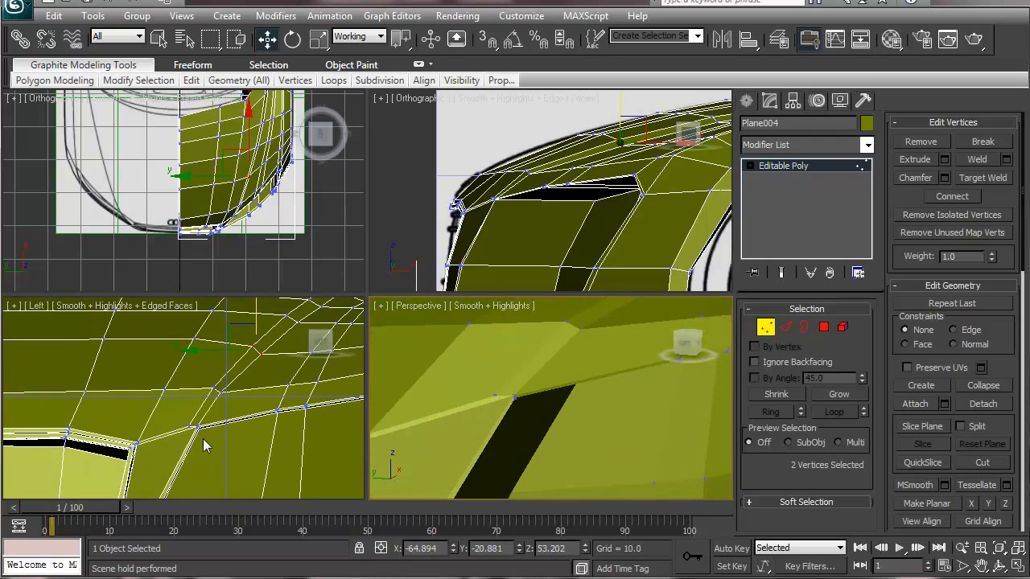
{"action": "middle_click_drag", "start_coordinate": [182, 421], "coordinate": [278, 386]}
{"action": "scroll", "coordinate": [179, 383], "scroll_direction": "up", "scroll_amount": 3}
{"action": "scroll", "coordinate": [179, 384], "scroll_direction": "up", "scroll_amount": 2}
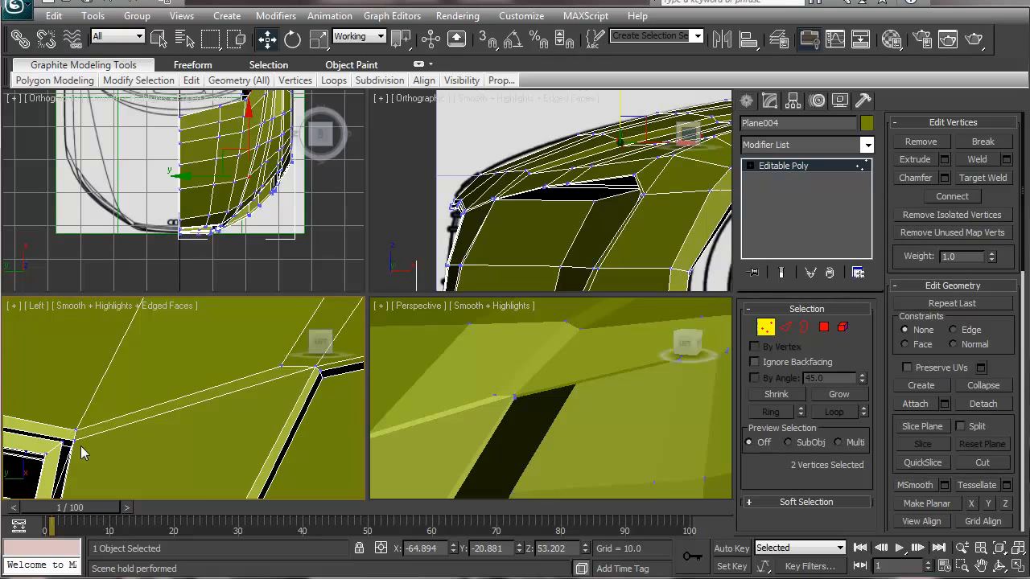
{"action": "middle_click_drag", "start_coordinate": [246, 402], "coordinate": [115, 326]}
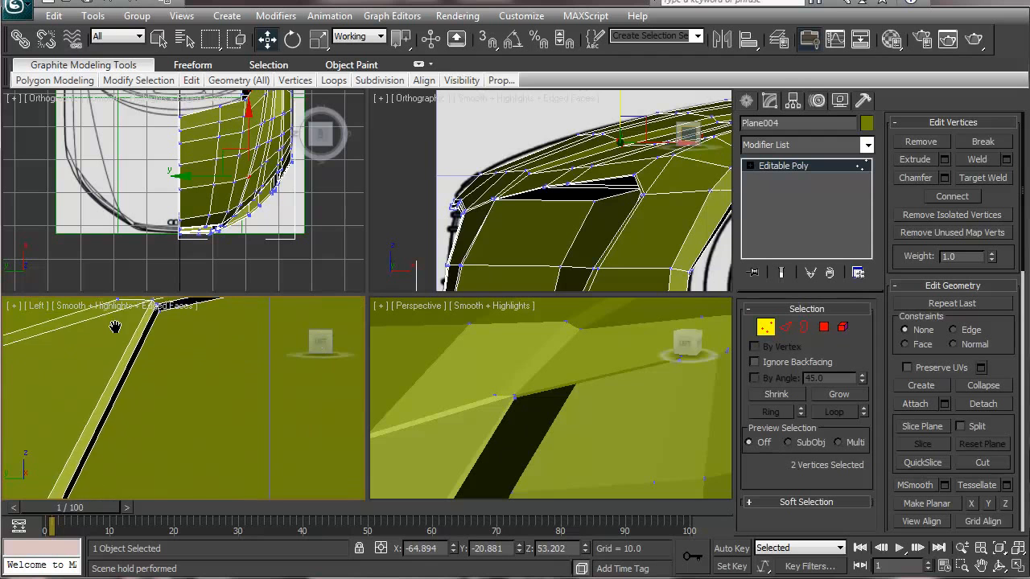
{"action": "scroll", "coordinate": [119, 334], "scroll_direction": "down", "scroll_amount": 5}
{"action": "middle_click_drag", "start_coordinate": [147, 430], "coordinate": [112, 420]}
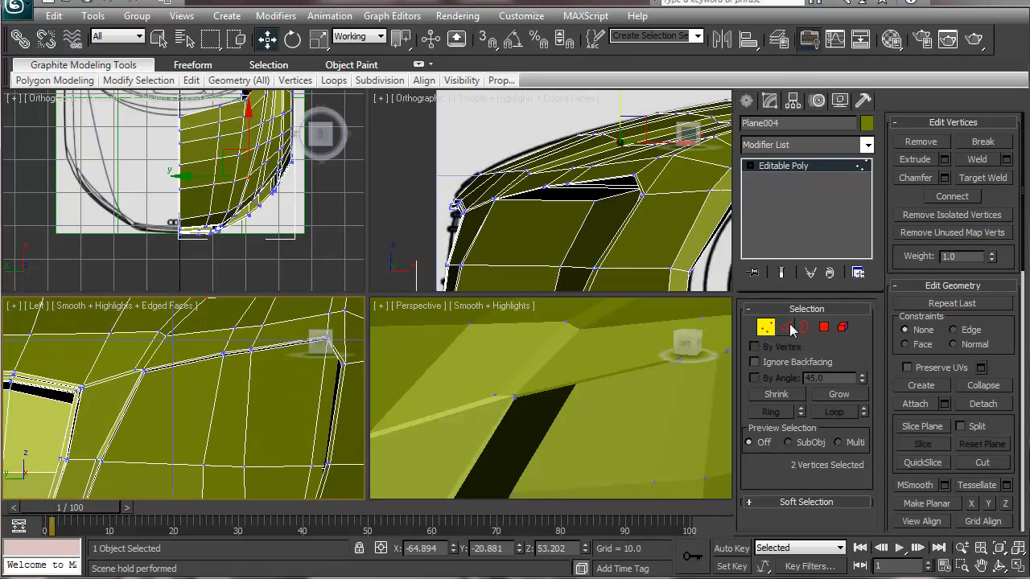
At edge level, select the edge ring crossing the outer front recess and set the side viewport to Front view.
{"action": "left_click", "coordinate": [788, 327]}
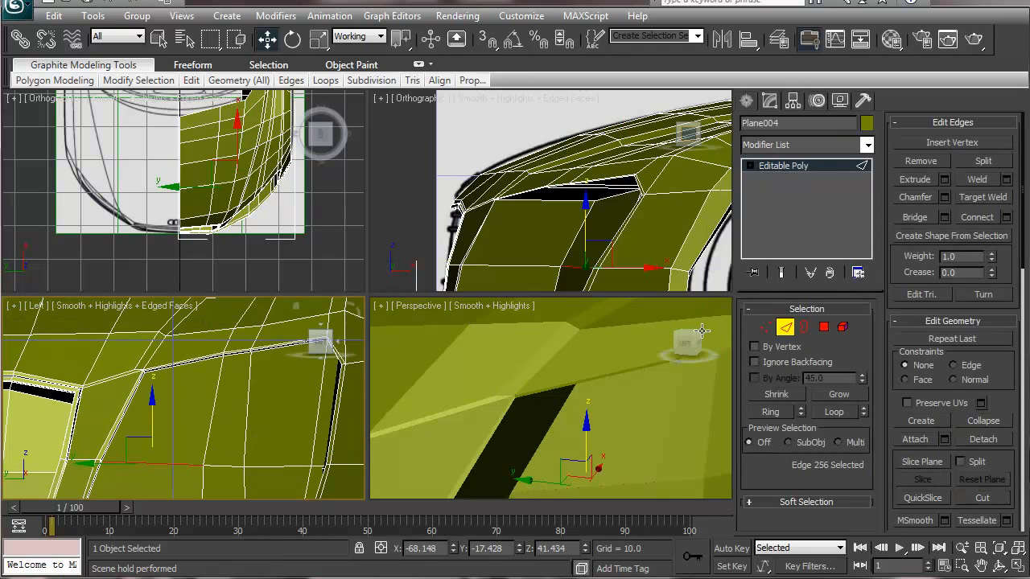
{"action": "left_click", "coordinate": [781, 411]}
{"action": "middle_click_drag", "start_coordinate": [76, 404], "coordinate": [24, 531]}
{"action": "middle_click", "coordinate": [510, 218]}
{"action": "key", "text": "f"}
{"action": "scroll", "coordinate": [501, 242], "scroll_direction": "down", "scroll_amount": 3}
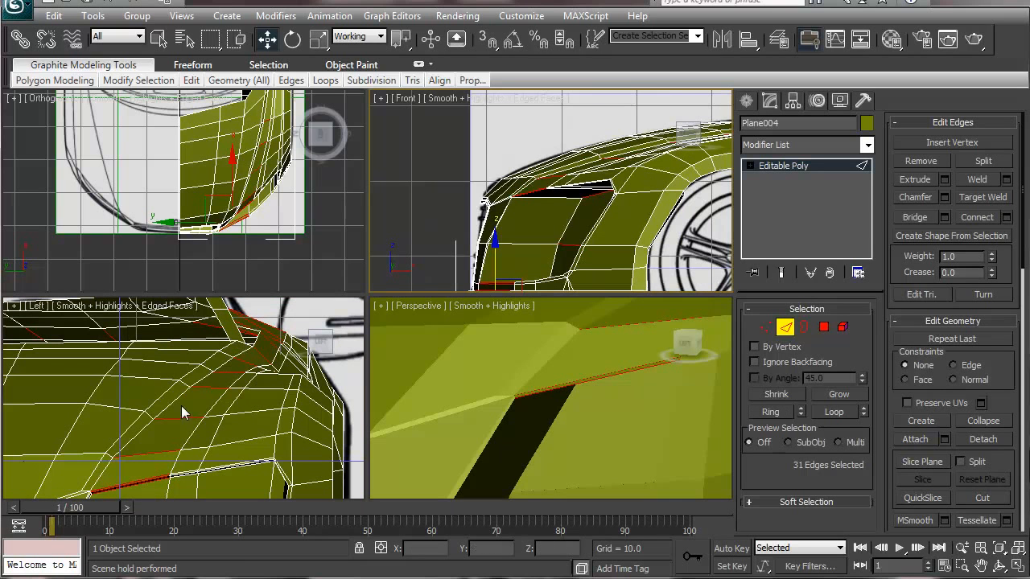
Remove the two parallel edges that join the upper corners of the two front recesses.
{"action": "scroll", "coordinate": [182, 395], "scroll_direction": "up", "scroll_amount": 6}
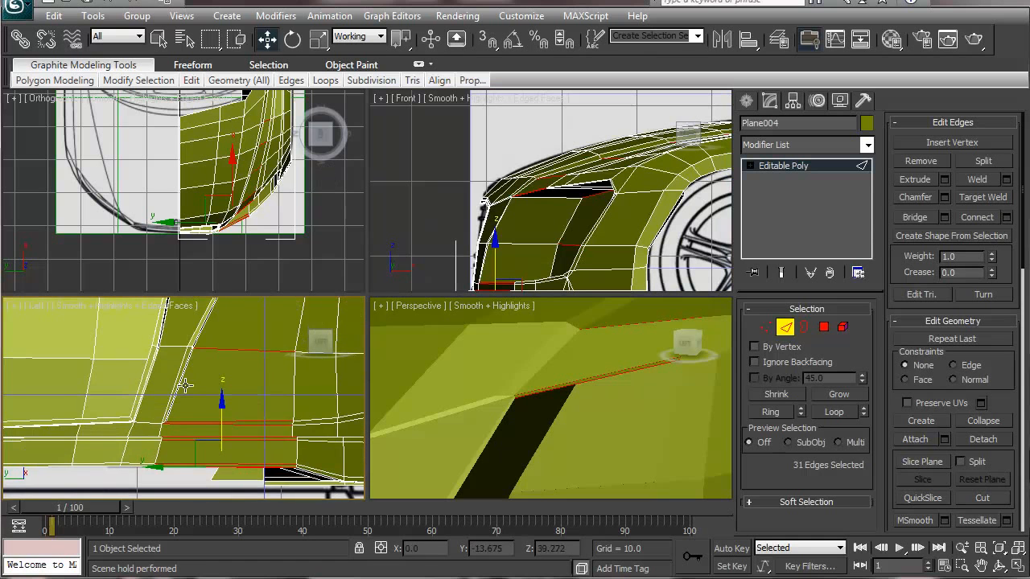
{"action": "scroll", "coordinate": [184, 387], "scroll_direction": "up", "scroll_amount": 4}
{"action": "middle_click_drag", "start_coordinate": [161, 446], "coordinate": [183, 400]}
{"action": "scroll", "coordinate": [219, 377], "scroll_direction": "up", "scroll_amount": 5}
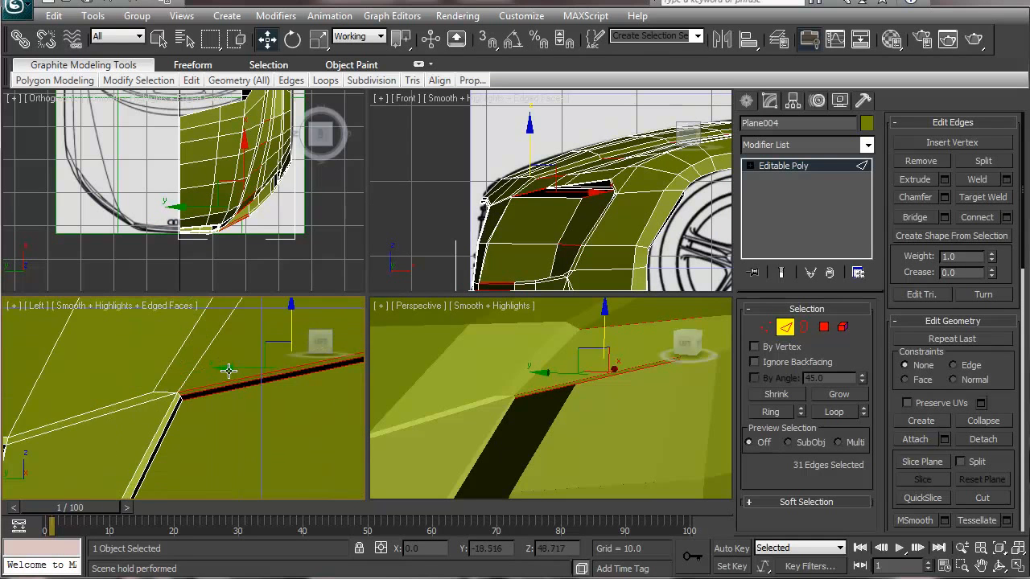
{"action": "scroll", "coordinate": [220, 372], "scroll_direction": "up", "scroll_amount": 1}
{"action": "scroll", "coordinate": [182, 395], "scroll_direction": "down", "scroll_amount": 3}
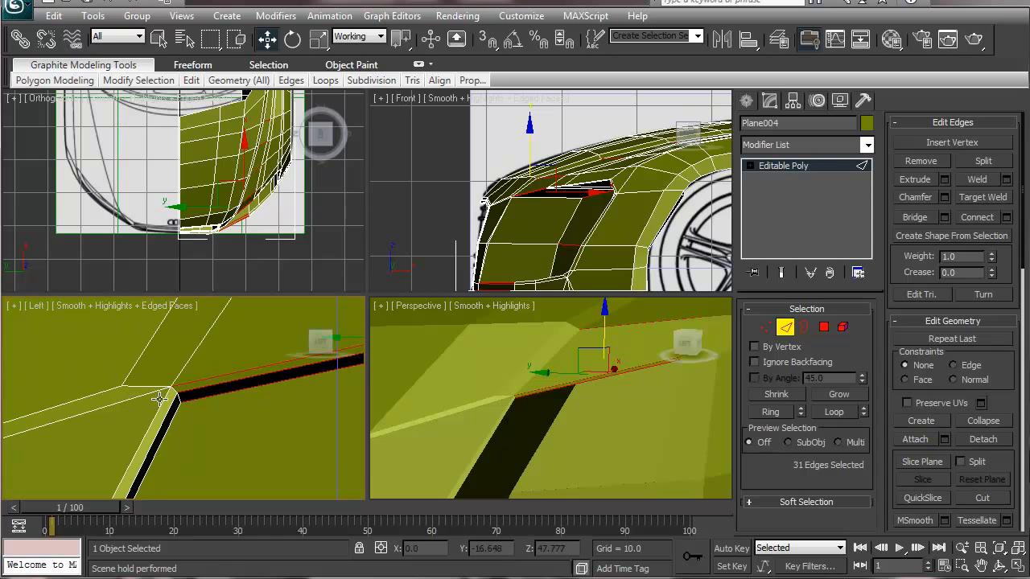
{"action": "scroll", "coordinate": [298, 454], "scroll_direction": "down", "scroll_amount": 3}
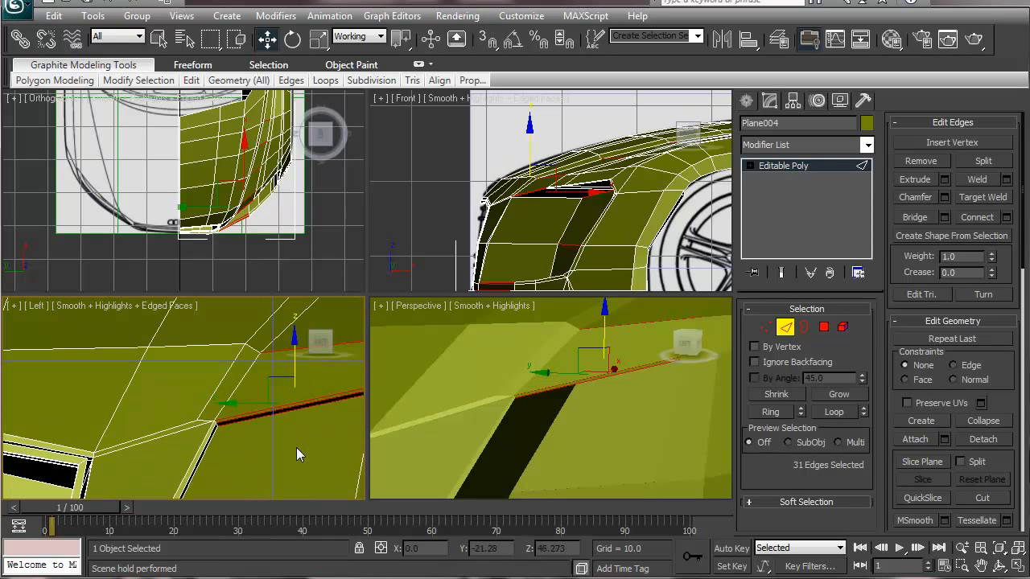
{"action": "middle_click_drag", "start_coordinate": [222, 461], "coordinate": [214, 367]}
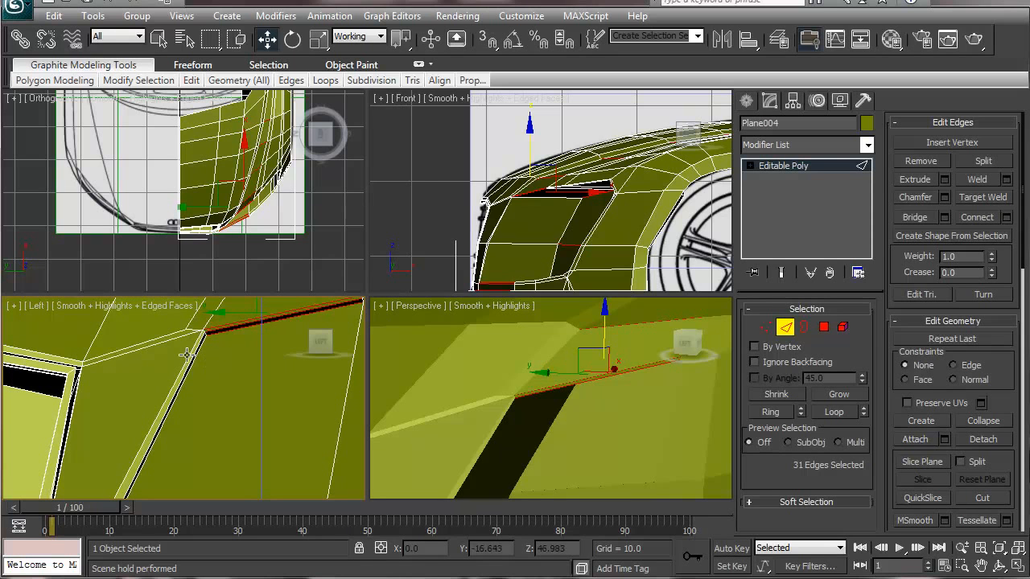
{"action": "left_click", "coordinate": [156, 343]}
{"action": "left_click", "coordinate": [161, 336], "text": "ctrl"}
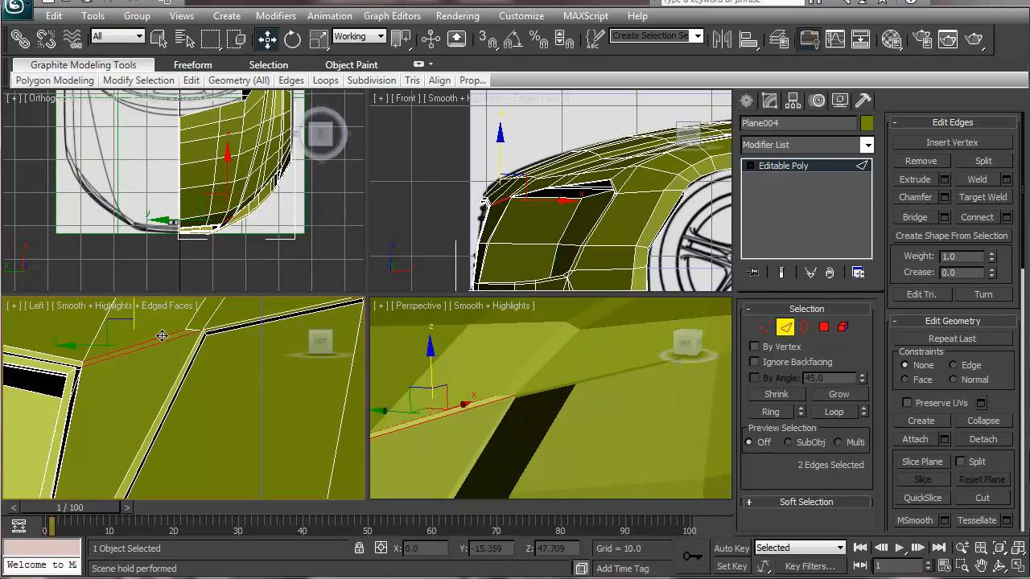
{"action": "left_click", "coordinate": [920, 161]}
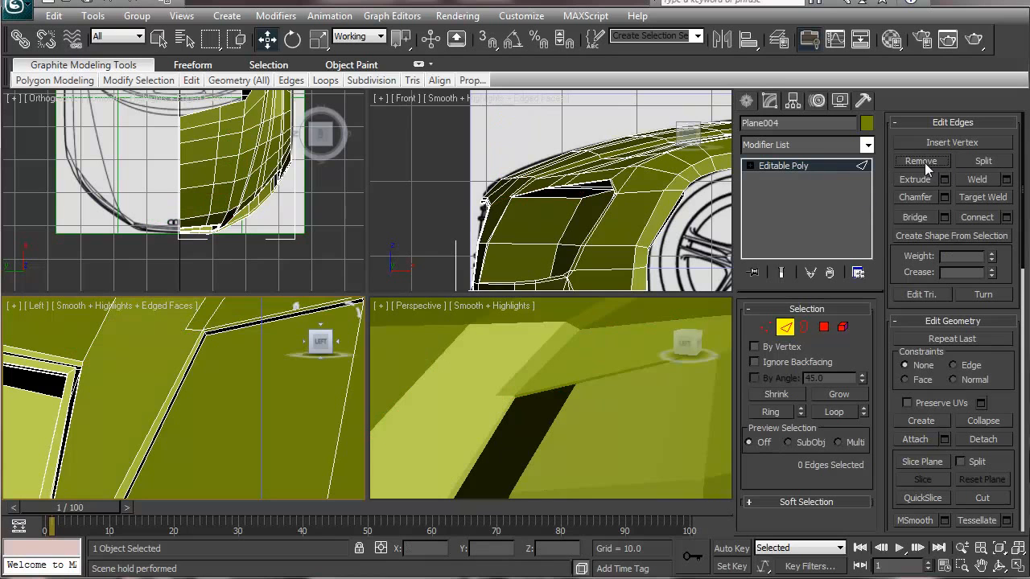
Select the full ring of edges running across the outer recess, starting from its upper lip edge.
{"action": "middle_click_drag", "start_coordinate": [206, 392], "coordinate": [205, 415]}
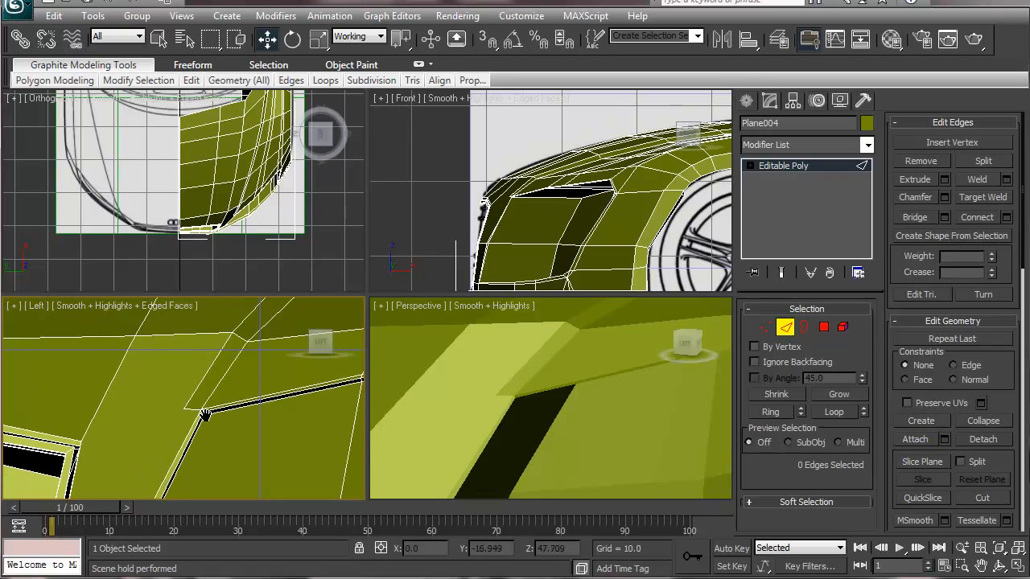
{"action": "scroll", "coordinate": [204, 410], "scroll_direction": "up", "scroll_amount": 2}
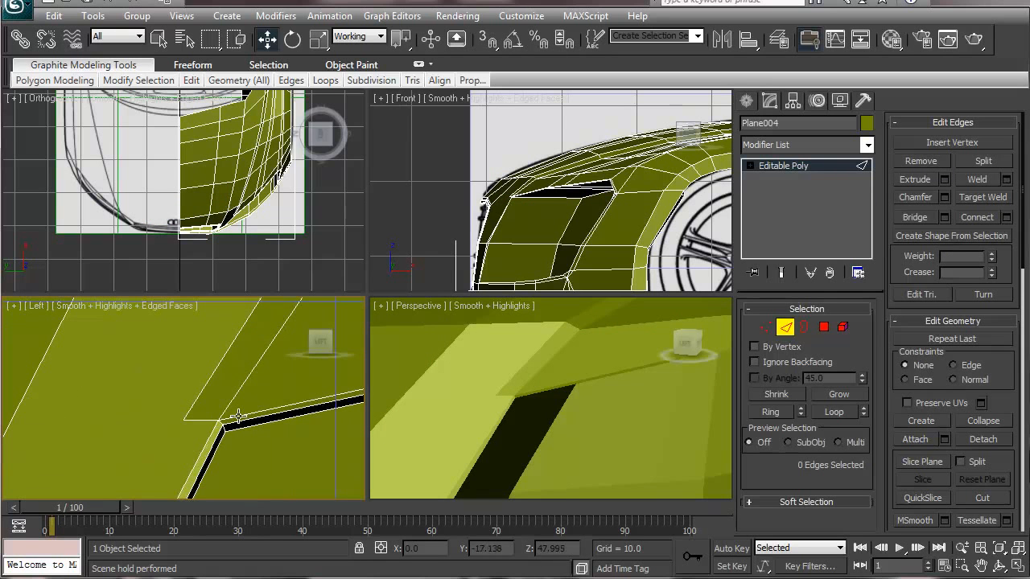
{"action": "left_click", "coordinate": [305, 411]}
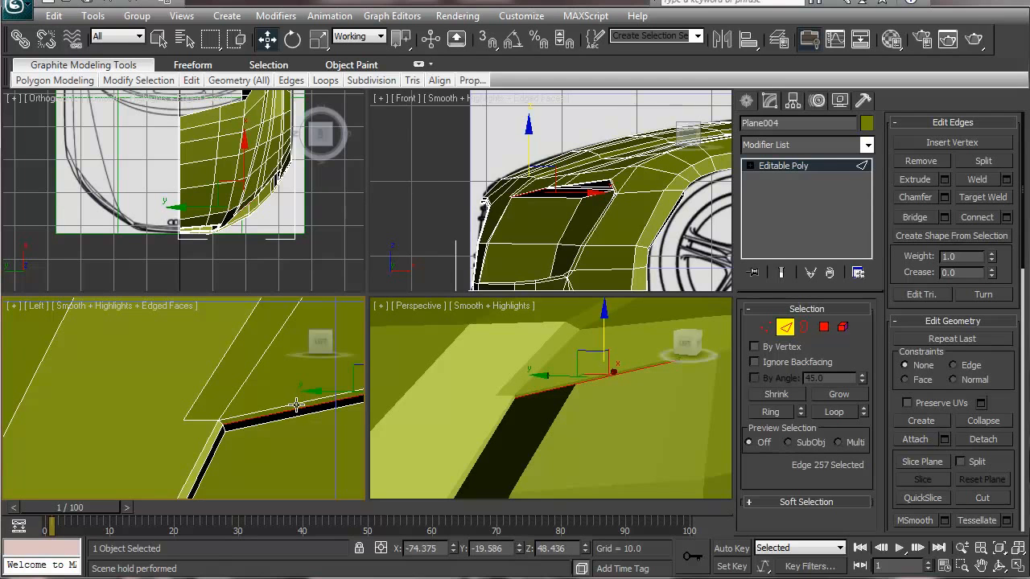
{"action": "double_click", "coordinate": [288, 405]}
{"action": "middle_click_drag", "start_coordinate": [274, 405], "coordinate": [252, 432]}
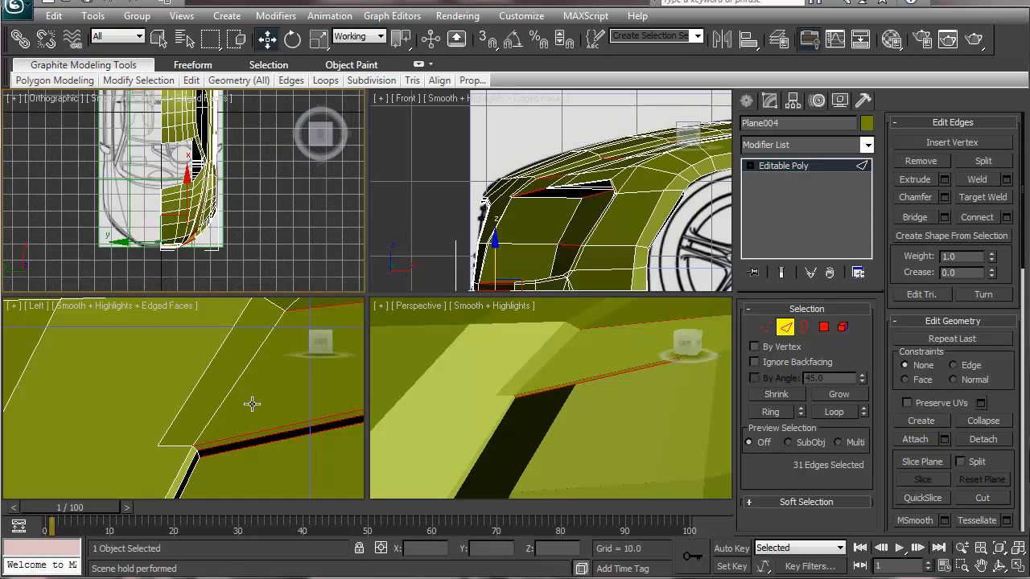
Deselect the ring's edges on the rest of the body, the hood and the outer lip line, keeping only the recess's inner edges.
{"action": "scroll", "coordinate": [581, 207], "scroll_direction": "down", "scroll_amount": 4}
{"action": "scroll", "coordinate": [581, 207], "scroll_direction": "down", "scroll_amount": 4}
{"action": "left_click_drag", "start_coordinate": [544, 147], "coordinate": [785, 284]}
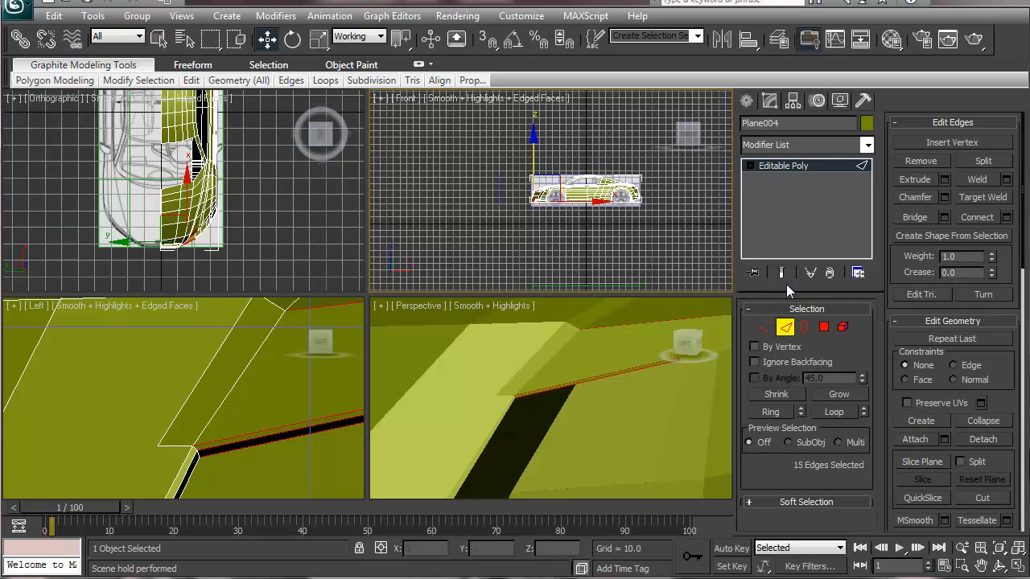
{"action": "scroll", "coordinate": [540, 239], "scroll_direction": "up", "scroll_amount": 4}
{"action": "scroll", "coordinate": [539, 239], "scroll_direction": "up", "scroll_amount": 3}
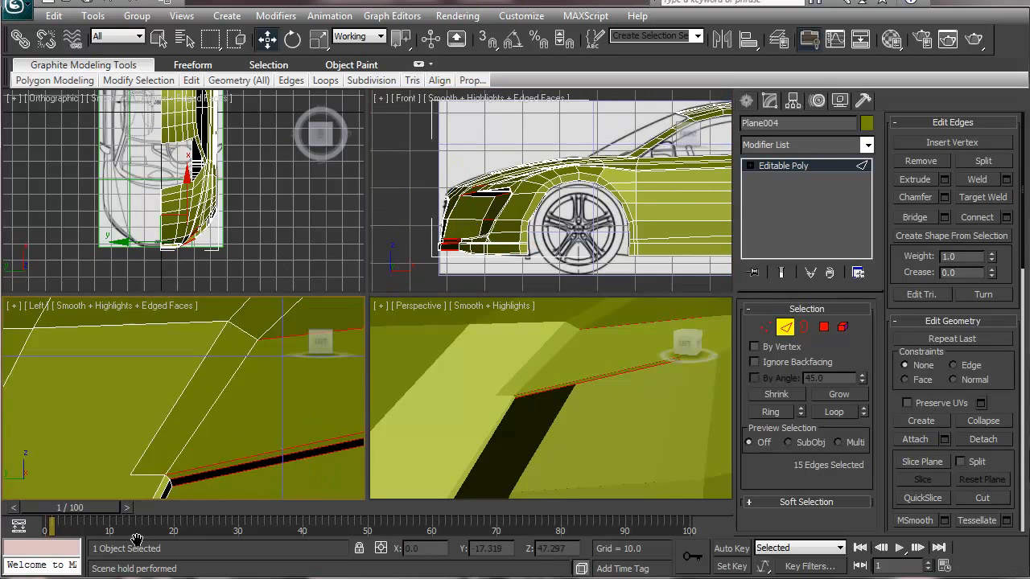
{"action": "scroll", "coordinate": [173, 410], "scroll_direction": "down", "scroll_amount": 5}
{"action": "scroll", "coordinate": [187, 396], "scroll_direction": "up", "scroll_amount": 5}
{"action": "left_click_drag", "start_coordinate": [191, 411], "coordinate": [251, 341], "text": "alt"}
{"action": "scroll", "coordinate": [298, 356], "scroll_direction": "up", "scroll_amount": 5}
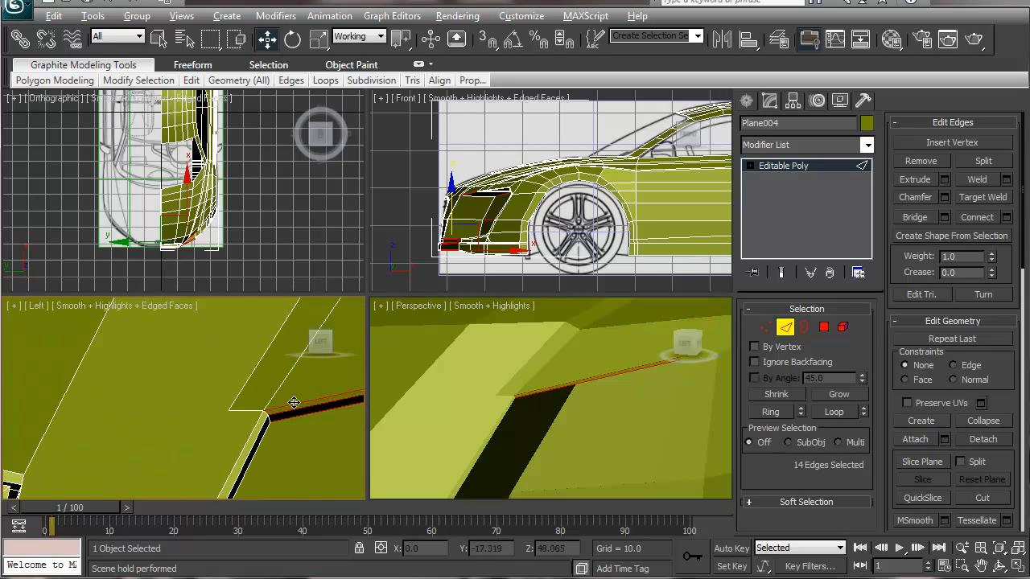
{"action": "middle_click_drag", "start_coordinate": [262, 441], "coordinate": [152, 439]}
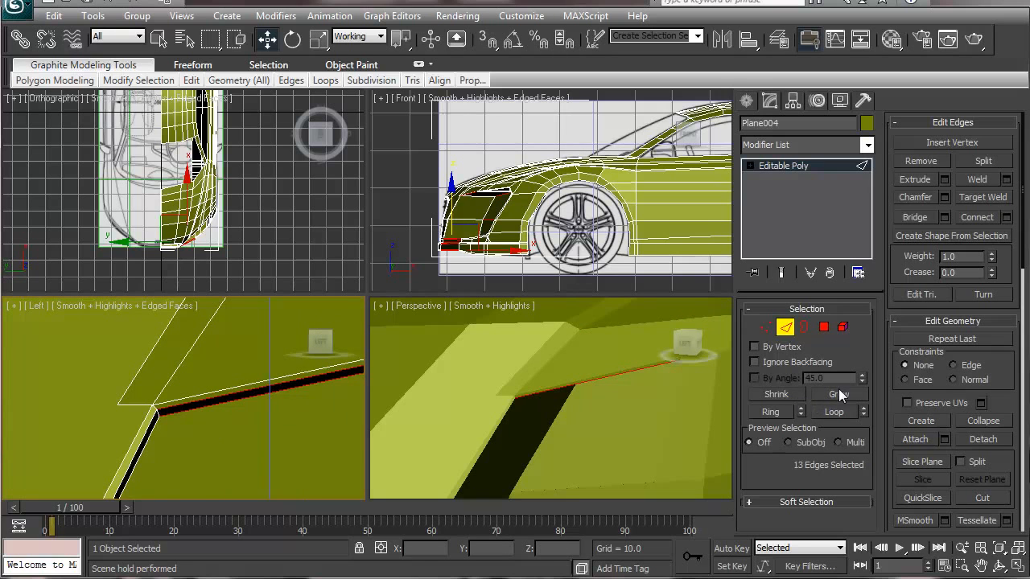
Connect the selected recess edges with 1 segment, pinch 54 and slide -87, placing the new loop beside the recess's inner side.
{"action": "left_click", "coordinate": [997, 221]}
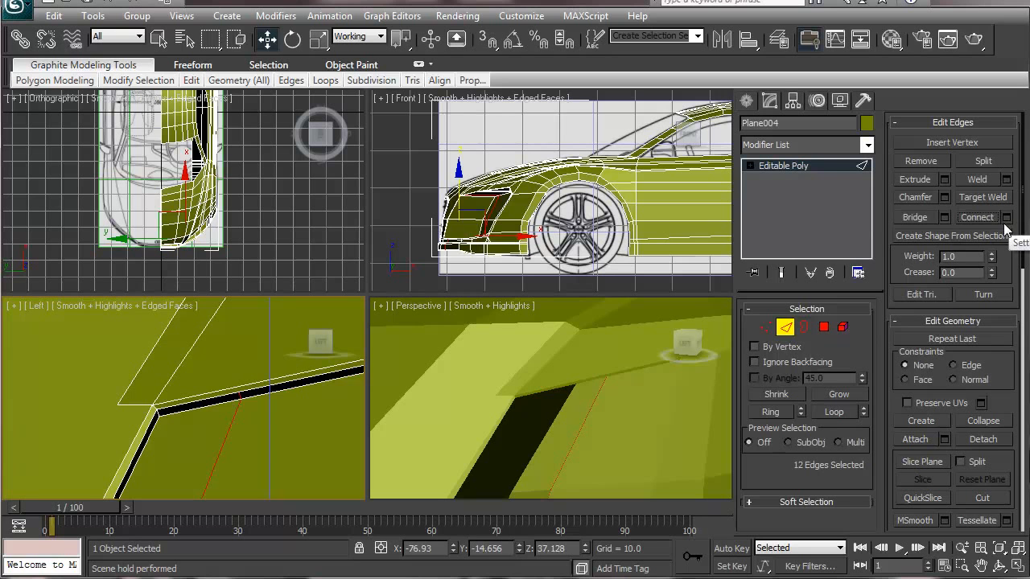
{"action": "left_click", "coordinate": [1006, 218]}
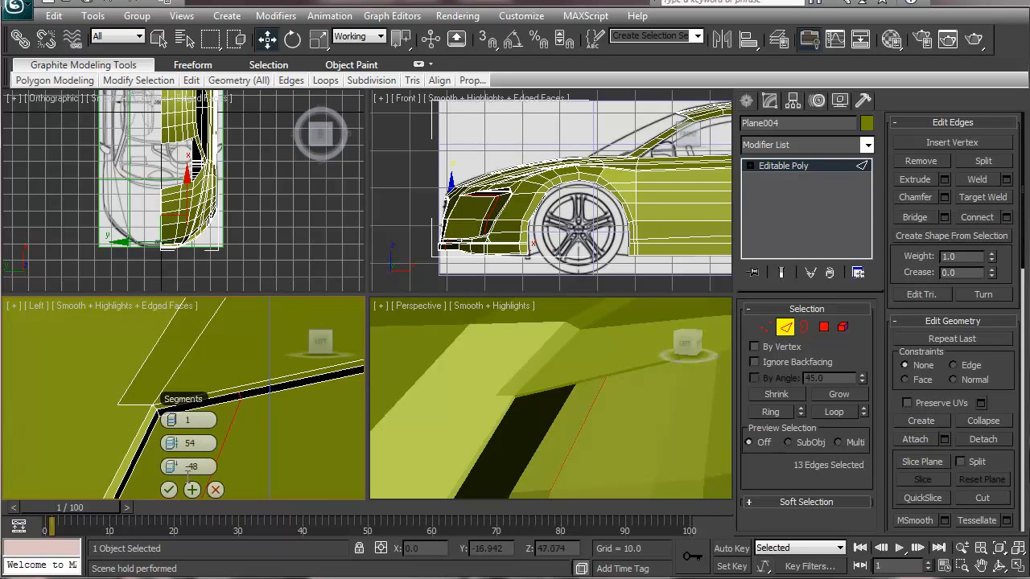
{"action": "left_click_drag", "start_coordinate": [175, 466], "coordinate": [46, 453]}
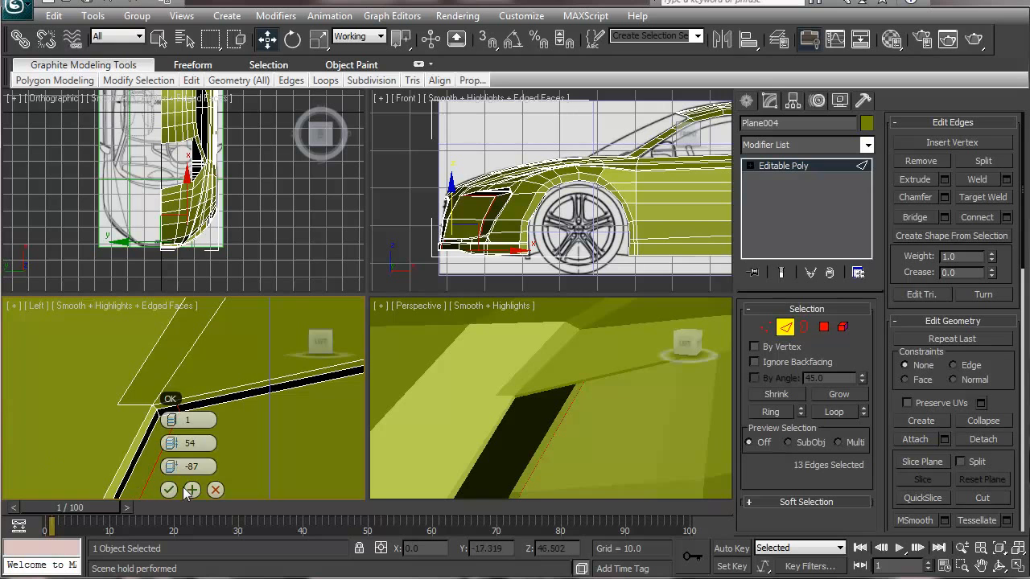
{"action": "left_click", "coordinate": [169, 489]}
Start a cut at the outer recess's upper inner corner, with the perspective view maximized and edged faces displayed.
{"action": "scroll", "coordinate": [231, 456], "scroll_direction": "down", "scroll_amount": 3}
{"action": "middle_click_drag", "start_coordinate": [177, 425], "coordinate": [211, 432]}
{"action": "scroll", "coordinate": [230, 456], "scroll_direction": "up", "scroll_amount": 3}
{"action": "scroll", "coordinate": [211, 432], "scroll_direction": "up", "scroll_amount": 2}
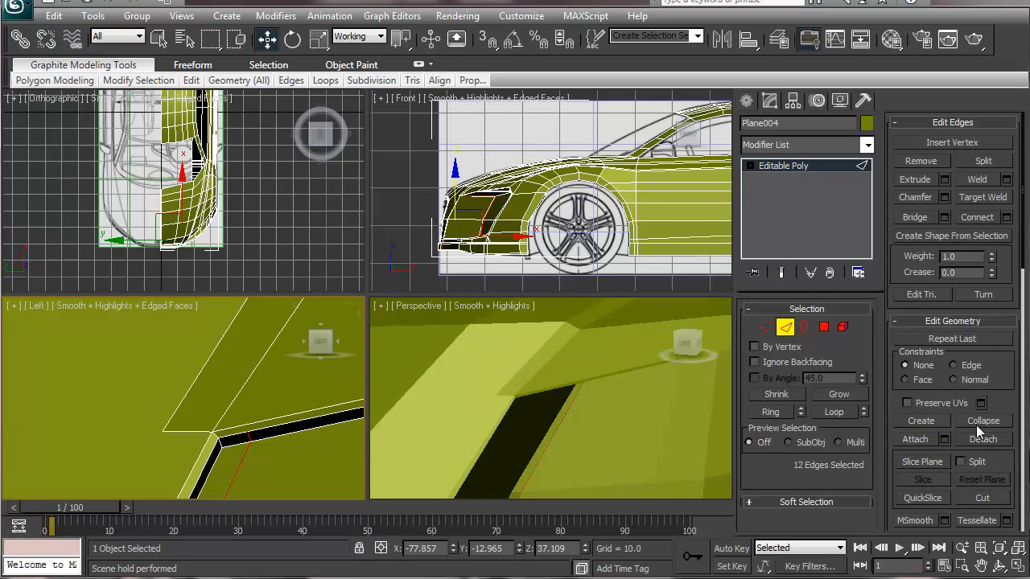
{"action": "left_click", "coordinate": [983, 499]}
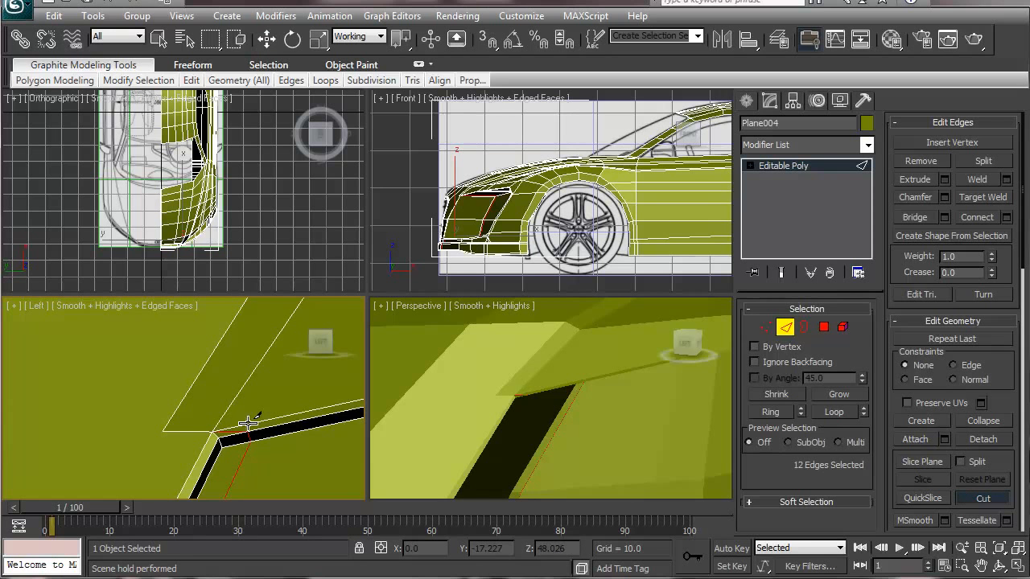
{"action": "middle_click_drag", "start_coordinate": [533, 388], "coordinate": [558, 358], "text": "alt"}
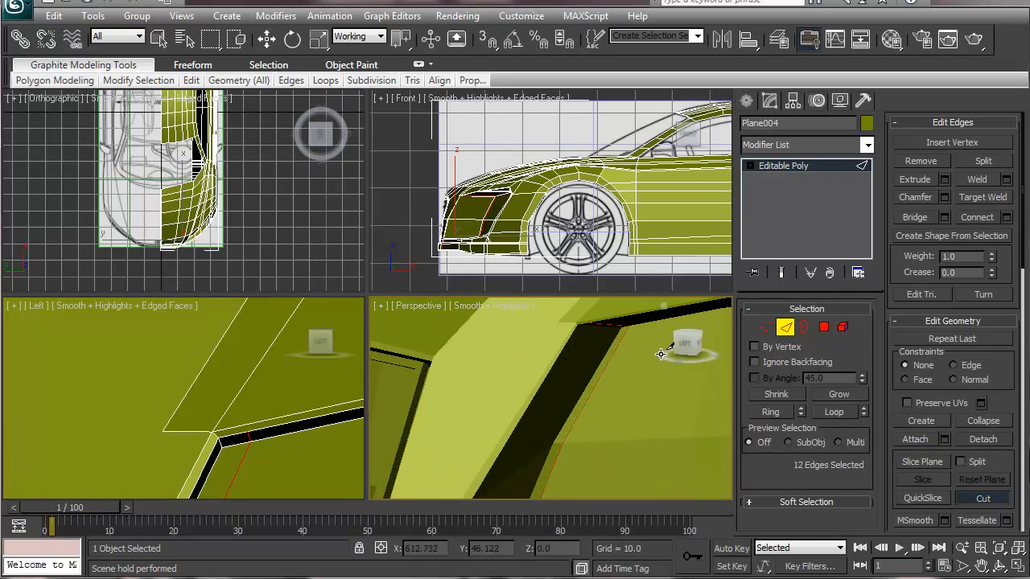
{"action": "scroll", "coordinate": [494, 421], "scroll_direction": "down", "scroll_amount": 5}
{"action": "middle_click_drag", "start_coordinate": [494, 421], "coordinate": [519, 381]}
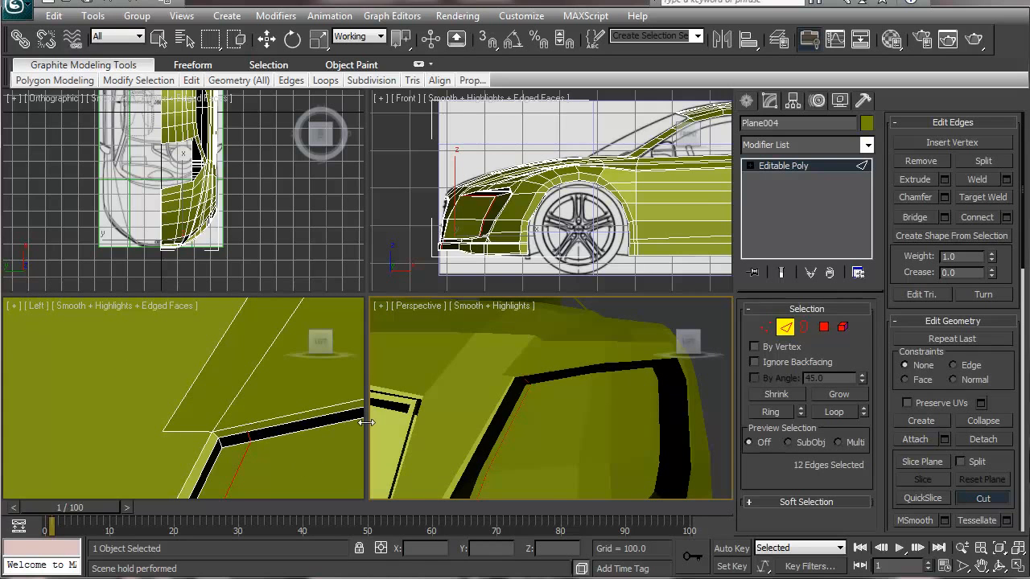
{"action": "left_click", "coordinate": [1017, 567]}
{"action": "middle_click_drag", "start_coordinate": [490, 295], "coordinate": [409, 303]}
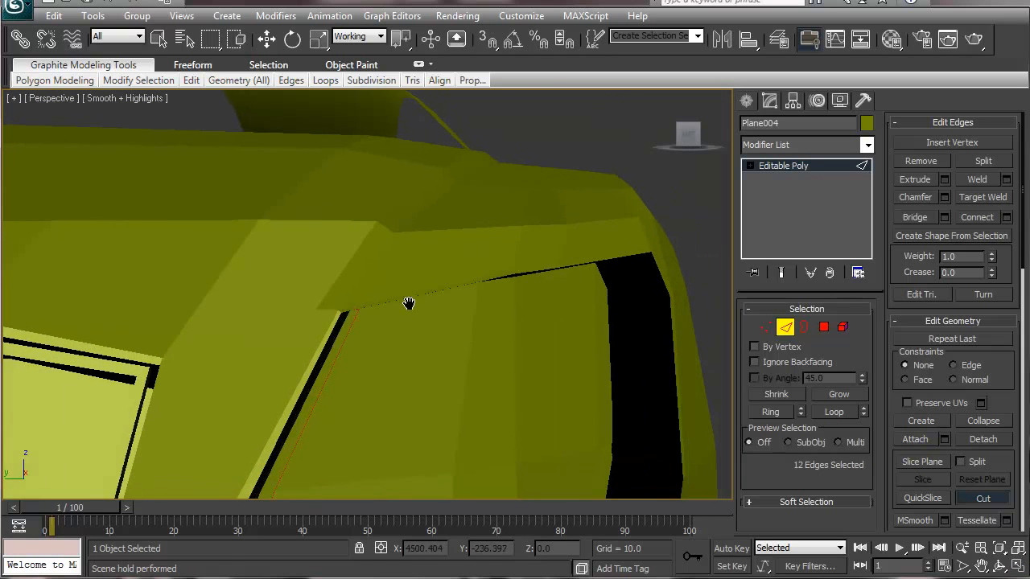
{"action": "key", "text": "F4"}
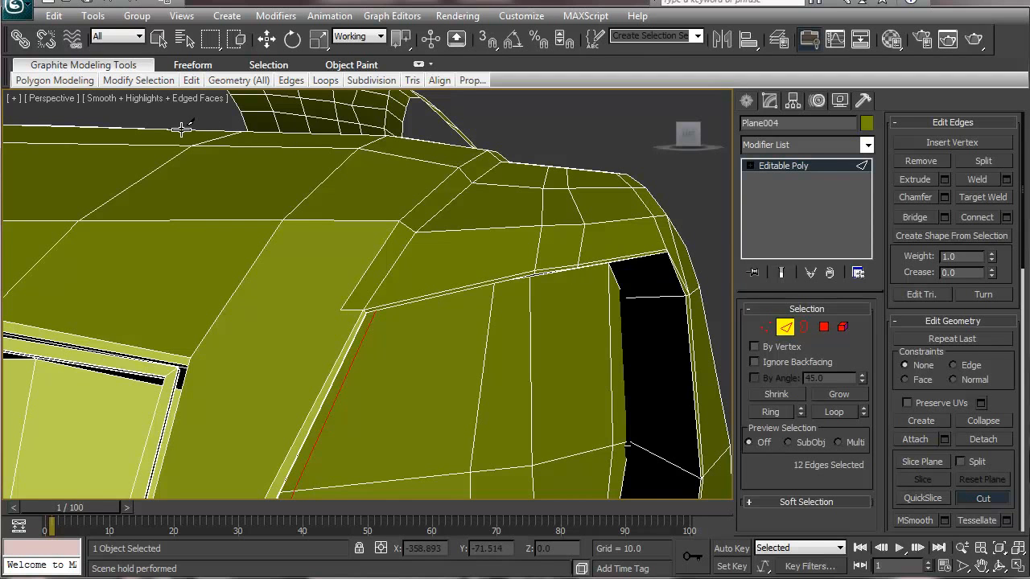
In the Left view, cut from the new loop's upper end across the outer recess's lip to the nearby diagonal crease edge.
{"action": "key", "text": "l"}
{"action": "scroll", "coordinate": [349, 242], "scroll_direction": "up", "scroll_amount": 8}
{"action": "middle_click_drag", "start_coordinate": [350, 242], "coordinate": [232, 400]}
{"action": "scroll", "coordinate": [281, 365], "scroll_direction": "up", "scroll_amount": 8}
{"action": "scroll", "coordinate": [428, 276], "scroll_direction": "up", "scroll_amount": 1}
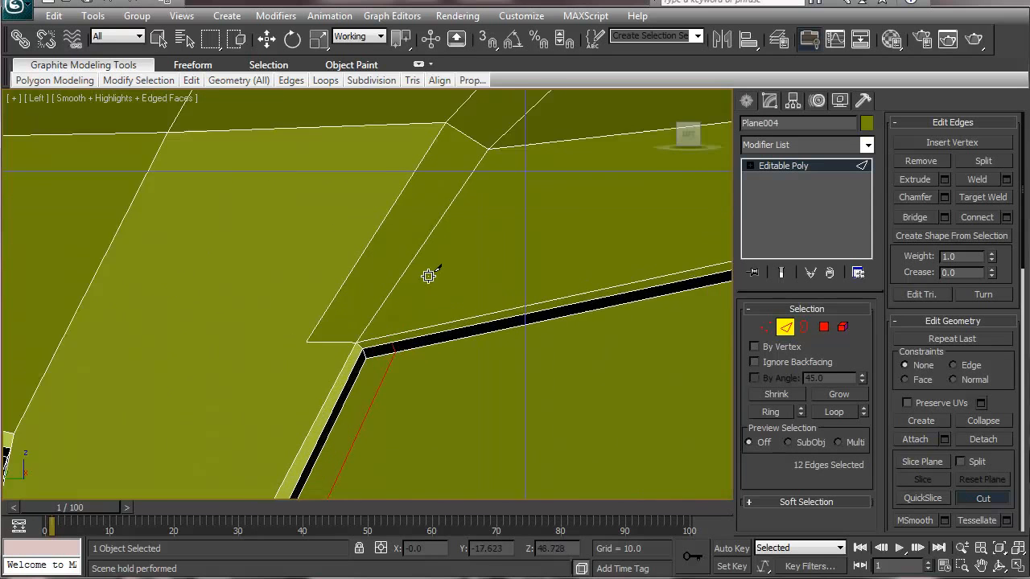
{"action": "scroll", "coordinate": [428, 276], "scroll_direction": "up", "scroll_amount": 1}
{"action": "left_click", "coordinate": [417, 368]}
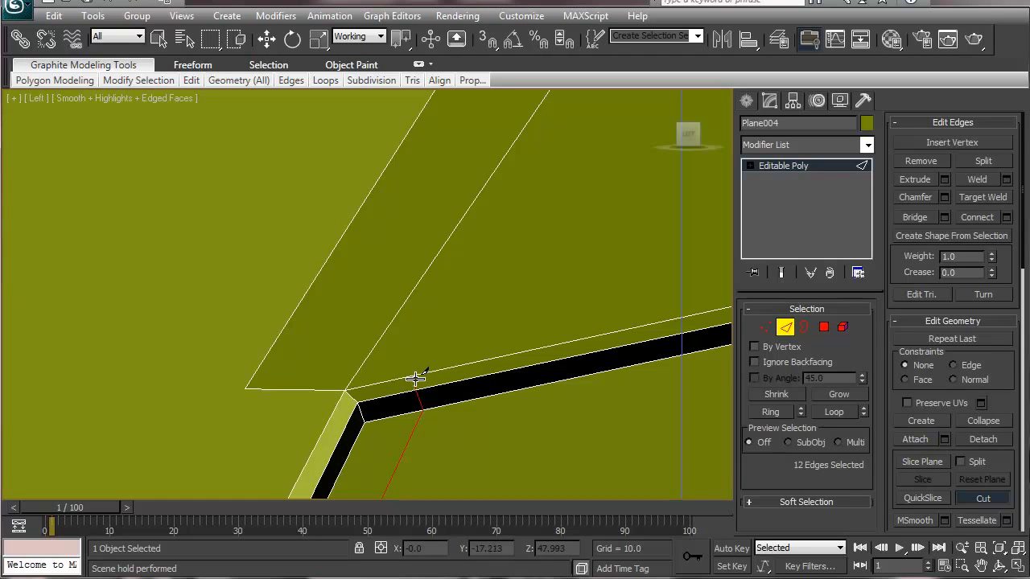
{"action": "left_click", "coordinate": [414, 375]}
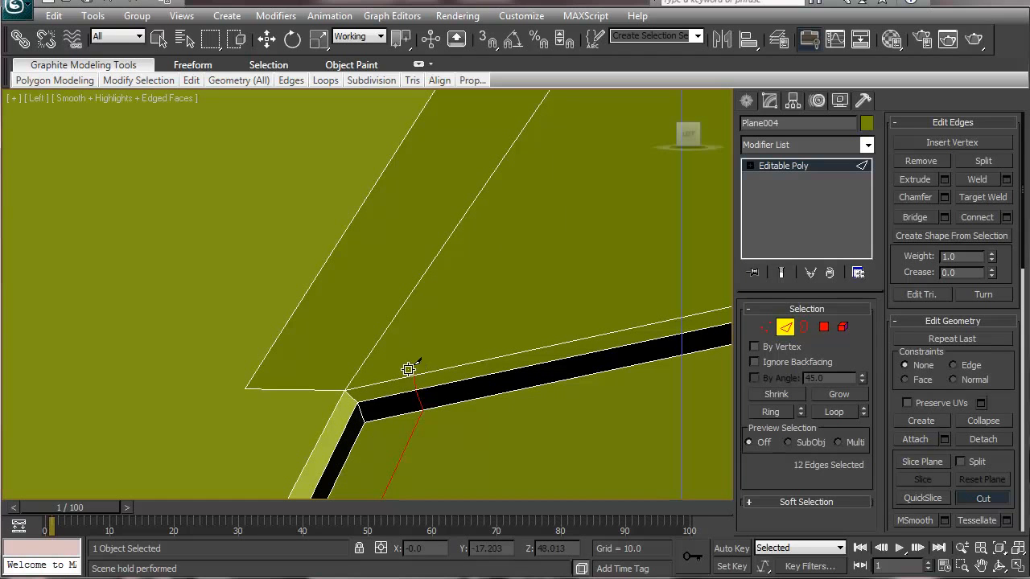
{"action": "left_click", "coordinate": [363, 364]}
Remove the short edge between the end of the new cut and the outer recess's upper inner corner.
{"action": "key", "text": "w"}
{"action": "left_click", "coordinate": [358, 380]}
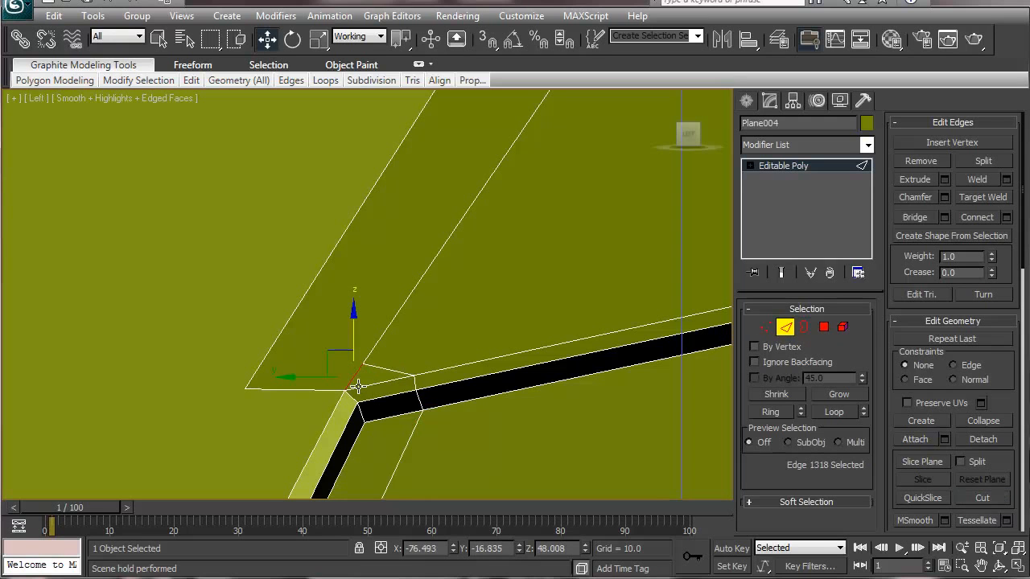
{"action": "left_click", "coordinate": [932, 162]}
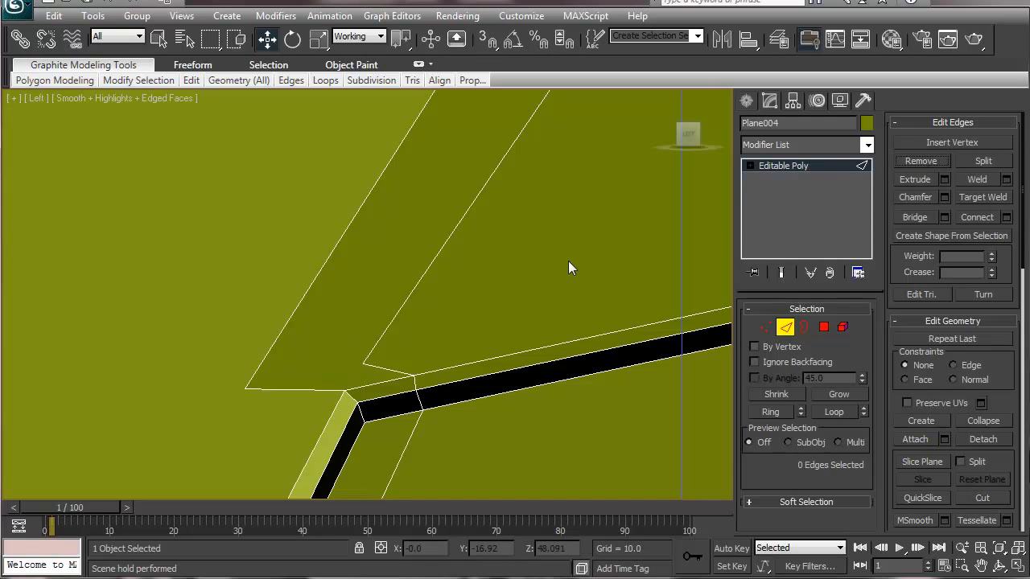
Remove the two leftover vertices at the crease's lower end so its edges run straight to the recess corner and the new loop.
{"action": "left_click", "coordinate": [766, 328]}
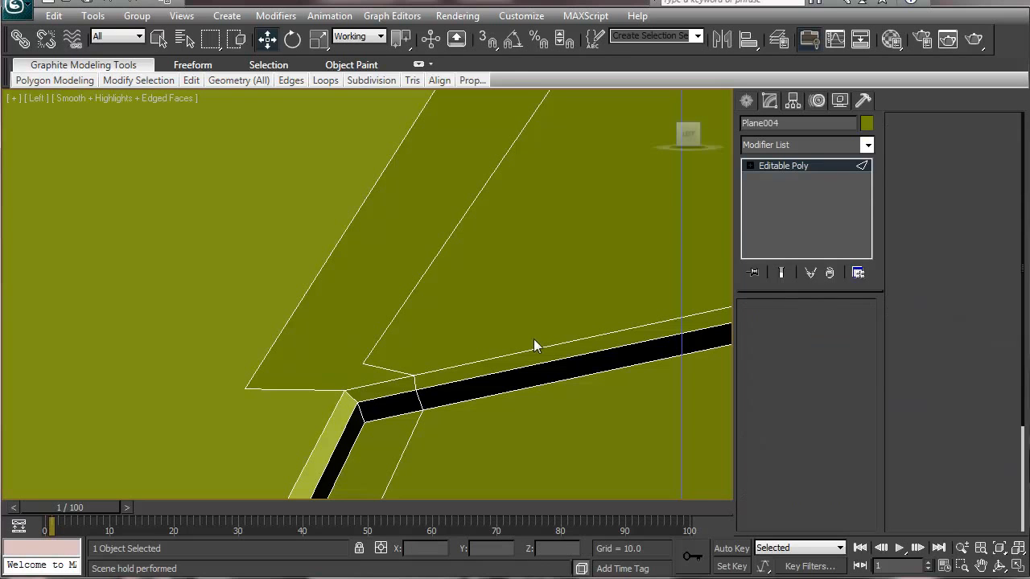
{"action": "left_click", "coordinate": [360, 362]}
{"action": "left_click", "coordinate": [364, 365]}
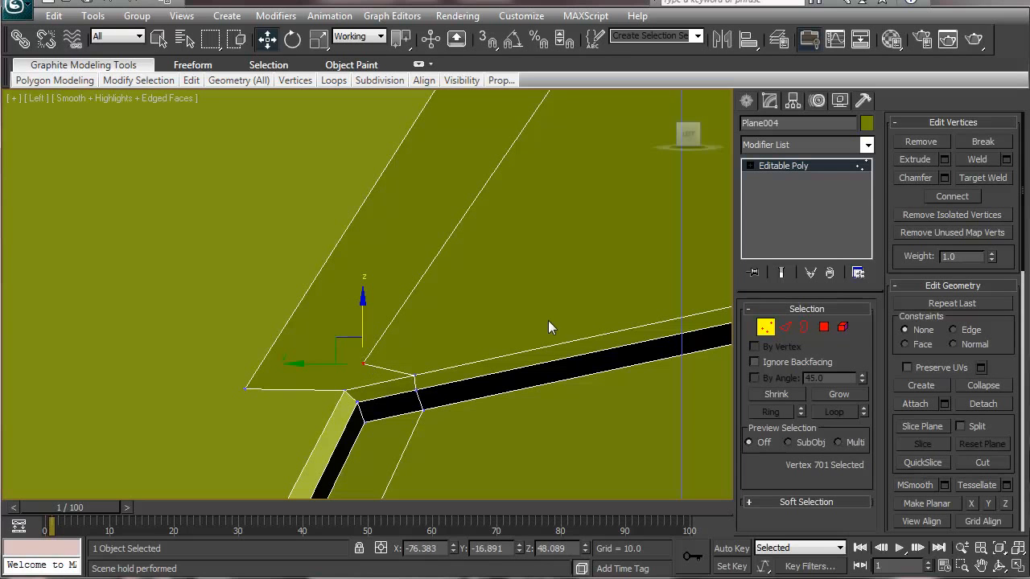
{"action": "left_click", "coordinate": [919, 142]}
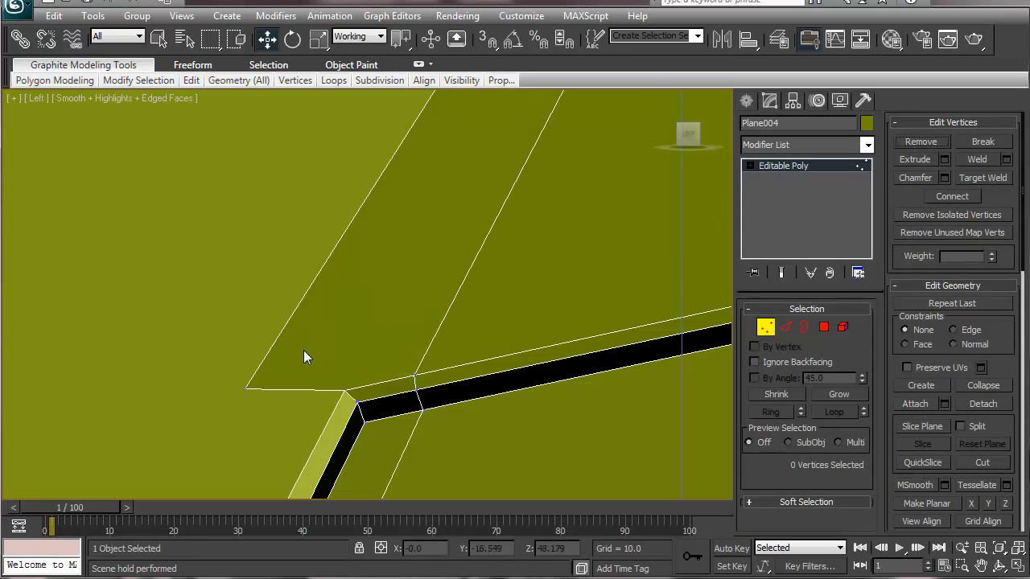
{"action": "left_click", "coordinate": [246, 388]}
{"action": "left_click", "coordinate": [921, 142]}
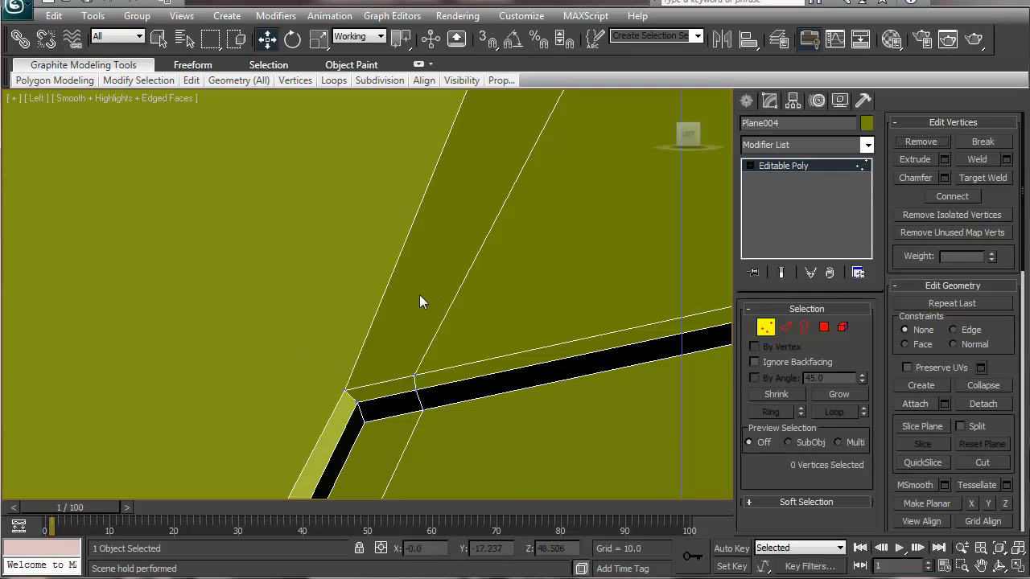
Cut an edge from the inner recess's upper outer corner to the outer recess's upper inner corner.
{"action": "scroll", "coordinate": [418, 303], "scroll_direction": "down", "scroll_amount": 3}
{"action": "scroll", "coordinate": [390, 346], "scroll_direction": "down", "scroll_amount": 3}
{"action": "middle_click_drag", "start_coordinate": [410, 265], "coordinate": [416, 290]}
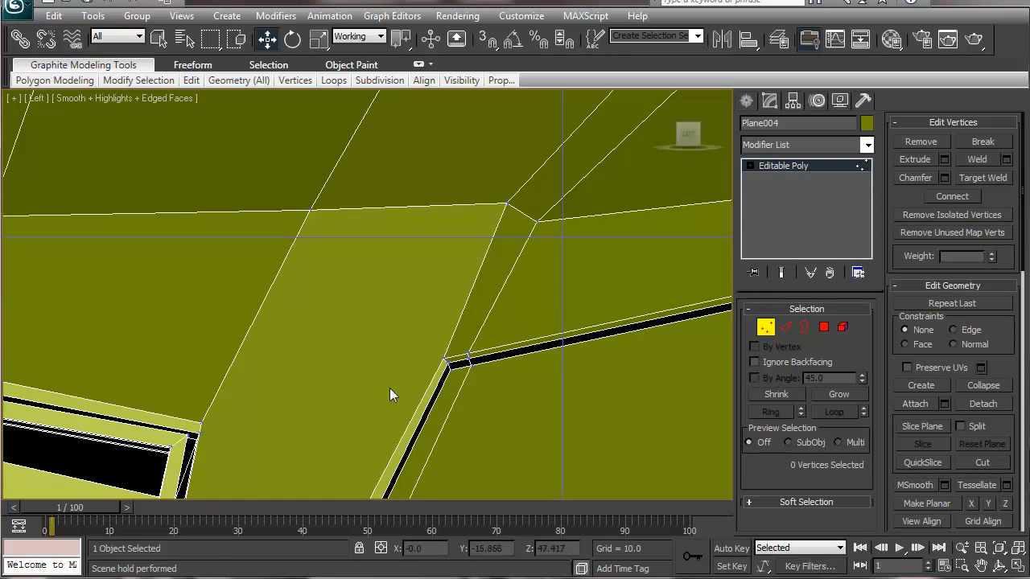
{"action": "middle_click_drag", "start_coordinate": [390, 388], "coordinate": [443, 326], "text": "alt"}
{"action": "middle_click_drag", "start_coordinate": [249, 398], "coordinate": [355, 367], "text": "alt"}
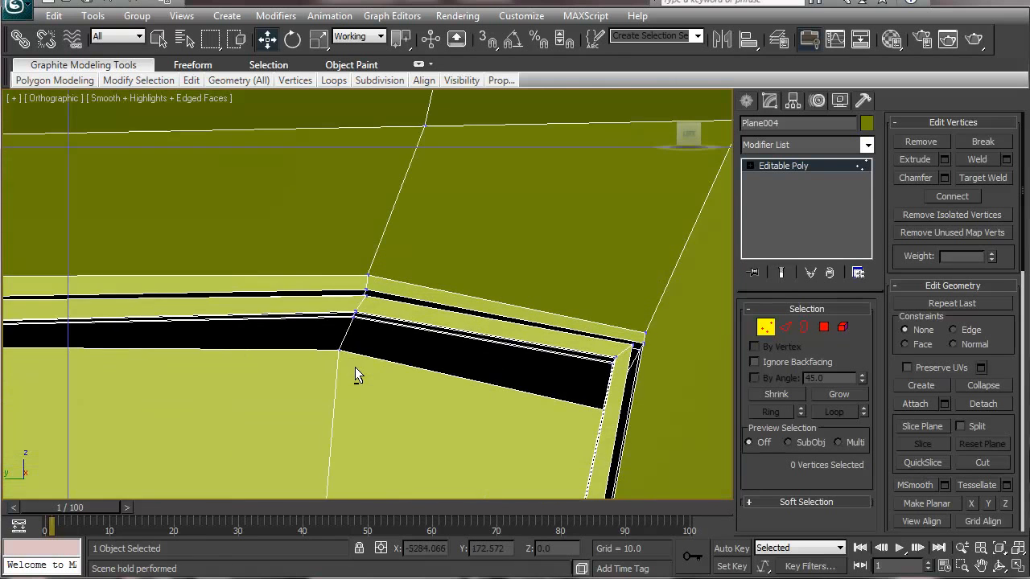
{"action": "middle_click_drag", "start_coordinate": [543, 363], "coordinate": [353, 393]}
{"action": "left_click", "coordinate": [982, 462]}
{"action": "left_click", "coordinate": [437, 360]}
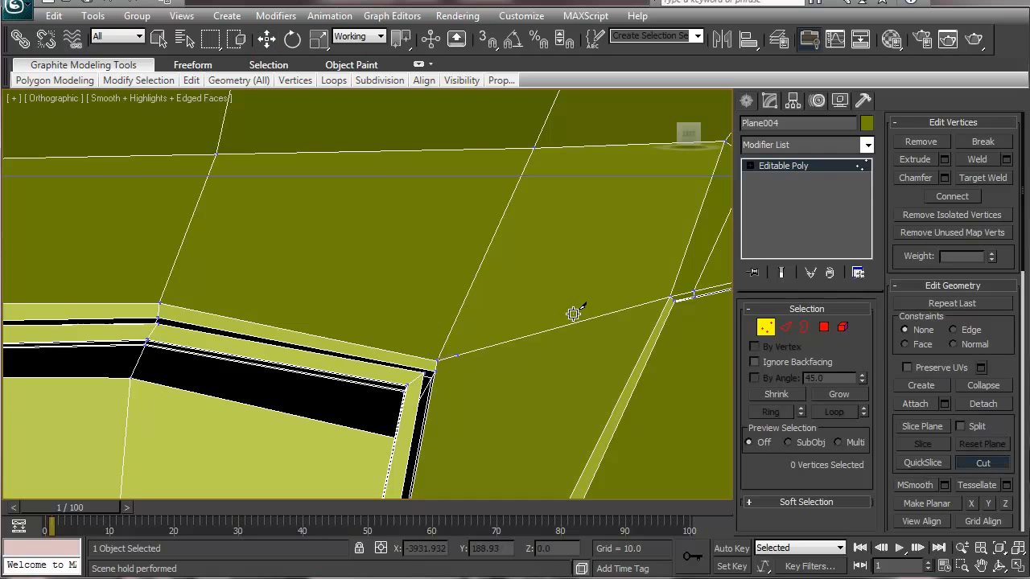
{"action": "left_click", "coordinate": [670, 296]}
{"action": "right_click", "coordinate": [621, 341]}
Cut a second edge just below the first, from the inner recess's inner lip corner to the outer recess's lip.
{"action": "left_click", "coordinate": [434, 371]}
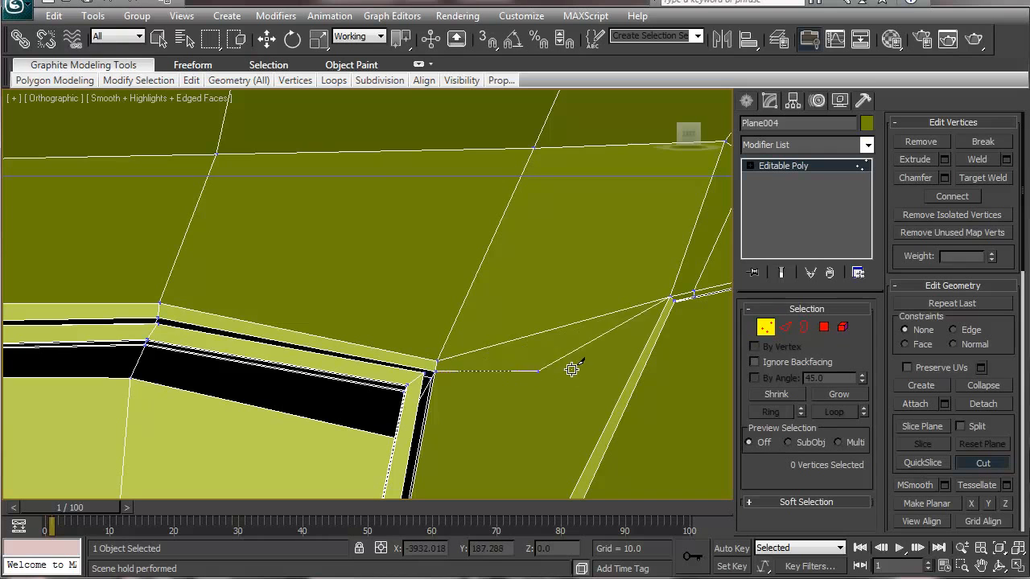
{"action": "left_click", "coordinate": [679, 299]}
{"action": "right_click", "coordinate": [680, 331]}
{"action": "right_click", "coordinate": [680, 326]}
{"action": "middle_click_drag", "start_coordinate": [680, 326], "coordinate": [235, 349]}
{"action": "scroll", "coordinate": [492, 329], "scroll_direction": "up", "scroll_amount": 2}
{"action": "scroll", "coordinate": [491, 329], "scroll_direction": "up", "scroll_amount": 1}
{"action": "scroll", "coordinate": [236, 349], "scroll_direction": "up", "scroll_amount": 2}
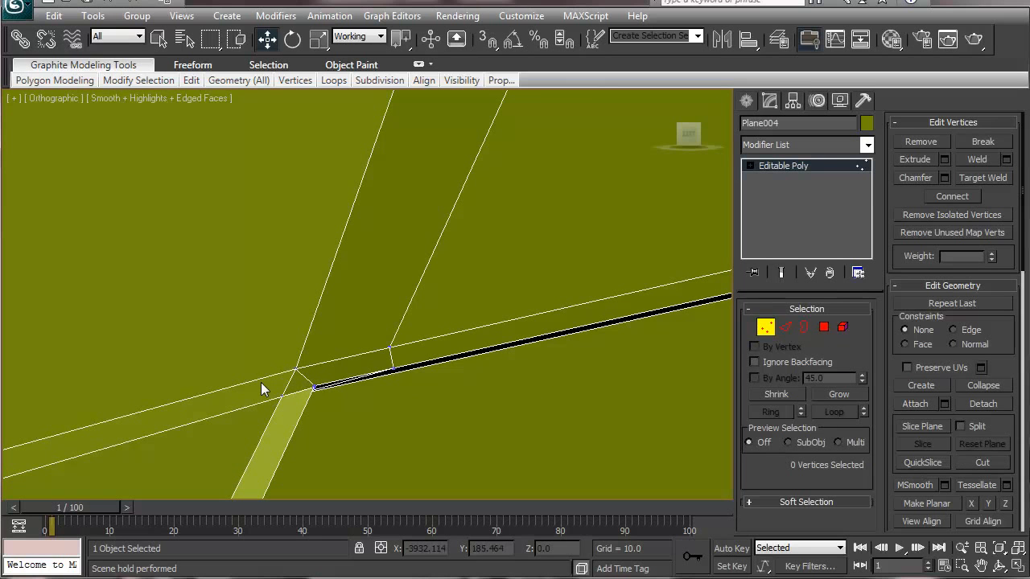
{"action": "left_click", "coordinate": [981, 179]}
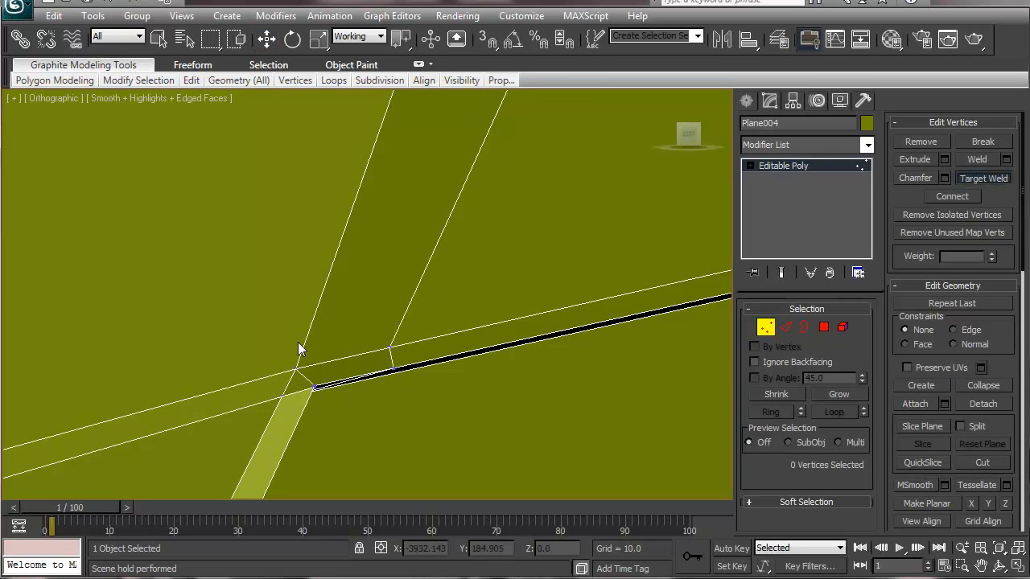
{"action": "left_click", "coordinate": [282, 399]}
{"action": "key", "text": "w"}
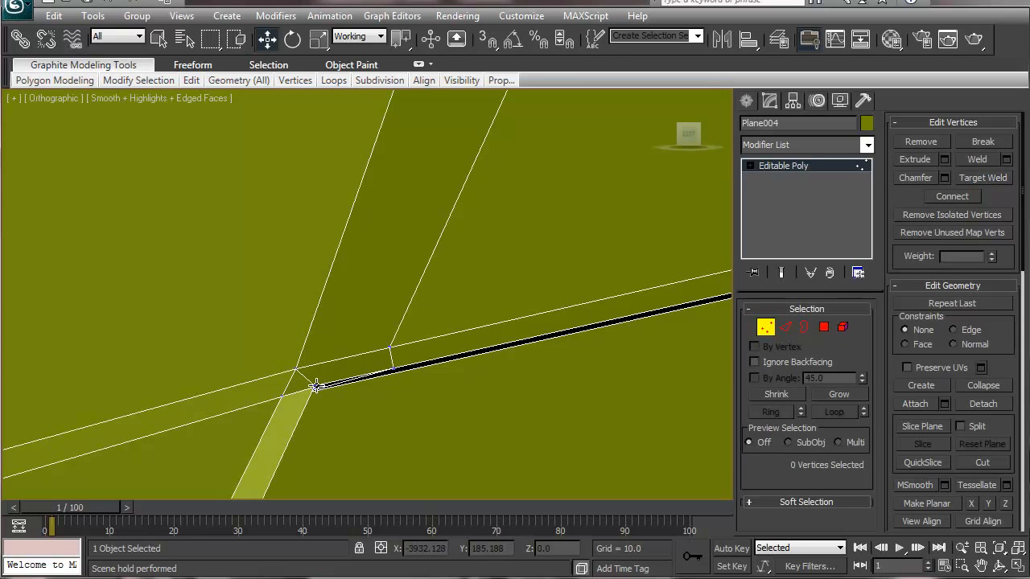
Separate the stacked vertices at the outer recess's upper inner corner, moving one below the lip corner and nudging the other slightly outward.
{"action": "left_click", "coordinate": [315, 386]}
{"action": "mouse_move", "coordinate": [298, 370]}
{"action": "left_mouse_down"}
{"action": "mouse_move", "coordinate": [272, 356]}
{"action": "mouse_move", "coordinate": [299, 367]}
{"action": "mouse_move", "coordinate": [290, 385]}
{"action": "left_mouse_up"}
{"action": "left_click", "coordinate": [356, 442]}
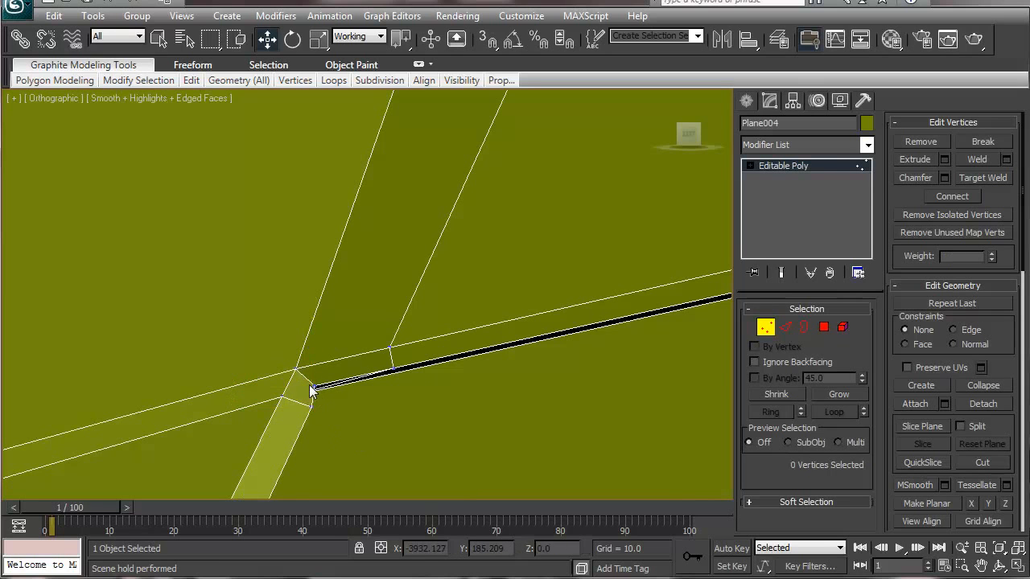
{"action": "left_click", "coordinate": [314, 384]}
{"action": "mouse_move", "coordinate": [293, 360]}
{"action": "left_mouse_down"}
{"action": "mouse_move", "coordinate": [280, 349]}
{"action": "mouse_move", "coordinate": [298, 357]}
{"action": "left_mouse_up"}
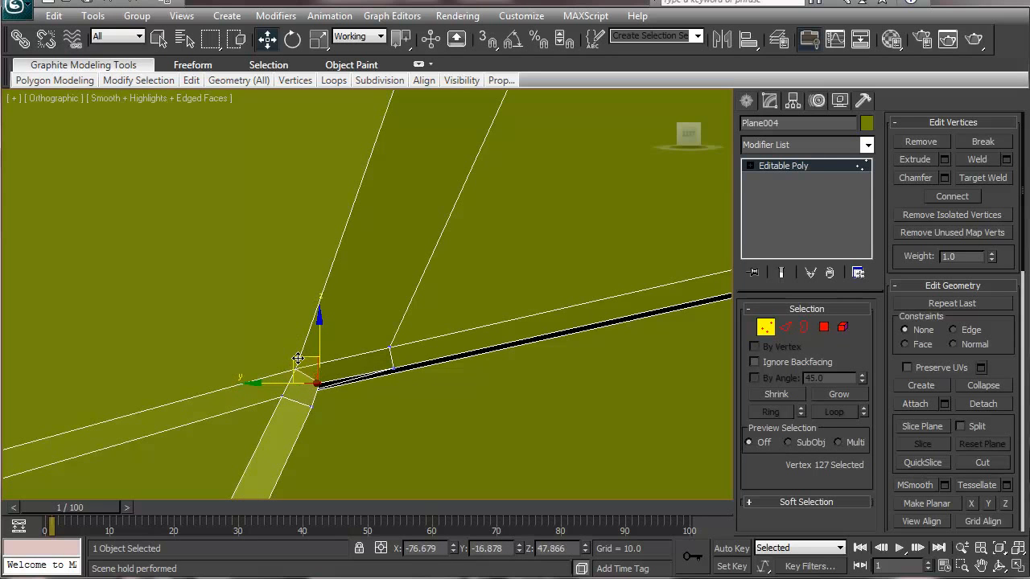
{"action": "left_click", "coordinate": [310, 407]}
{"action": "left_click_drag", "start_coordinate": [247, 405], "coordinate": [237, 404]}
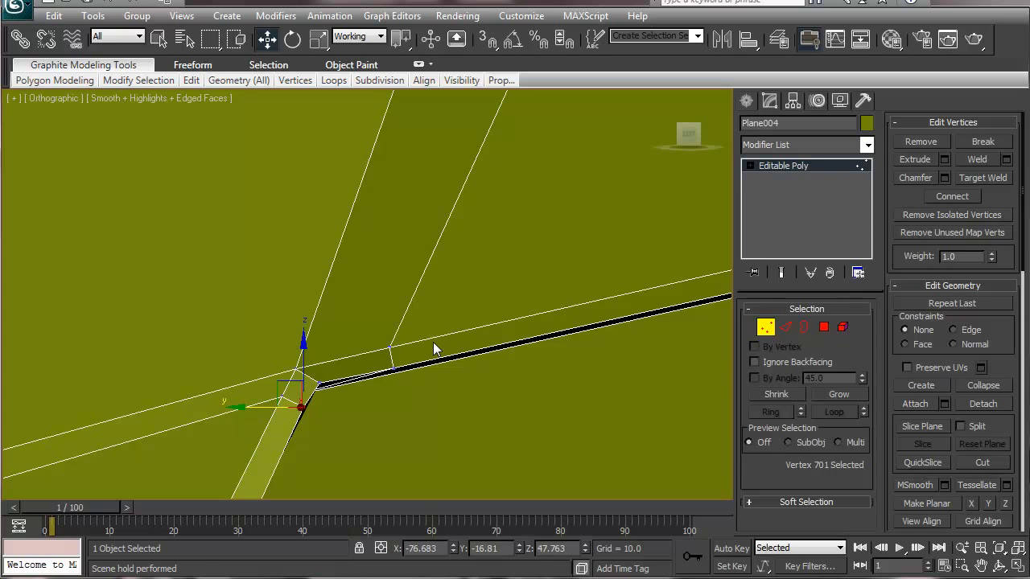
Examine the reworked corner and the strip between the two recesses in the perspective view around the selected vertex.
{"action": "key", "text": "p"}
{"action": "middle_click_drag", "start_coordinate": [312, 260], "coordinate": [305, 265], "text": "alt"}
{"action": "scroll", "coordinate": [305, 266], "scroll_direction": "down", "scroll_amount": 3}
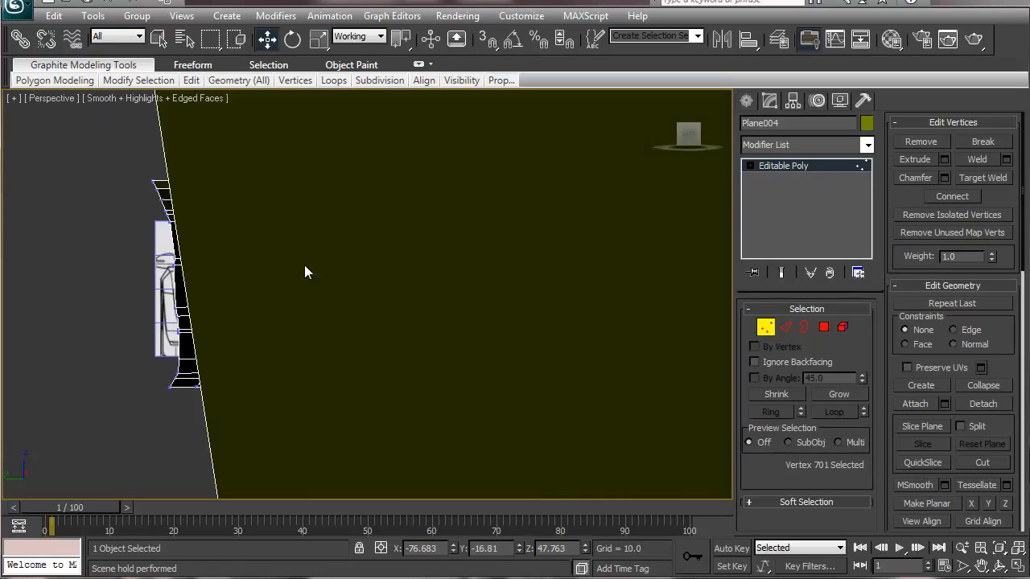
{"action": "scroll", "coordinate": [305, 266], "scroll_direction": "down", "scroll_amount": 2}
{"action": "middle_click_drag", "start_coordinate": [372, 304], "coordinate": [344, 312], "text": "alt"}
{"action": "scroll", "coordinate": [327, 305], "scroll_direction": "down", "scroll_amount": 2}
{"action": "scroll", "coordinate": [341, 313], "scroll_direction": "down", "scroll_amount": 3}
{"action": "key", "text": "z"}
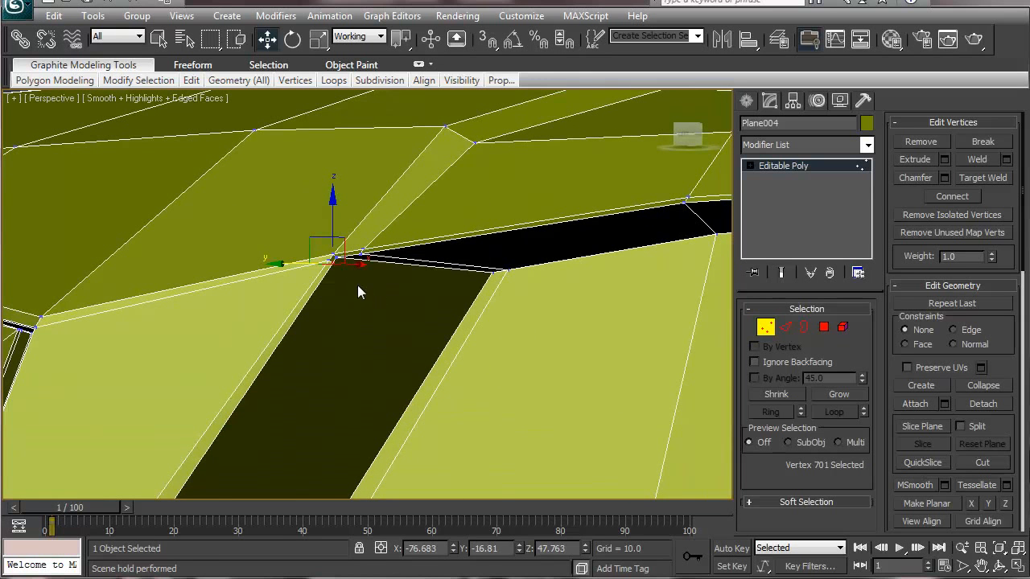
{"action": "right_click", "coordinate": [358, 285]}
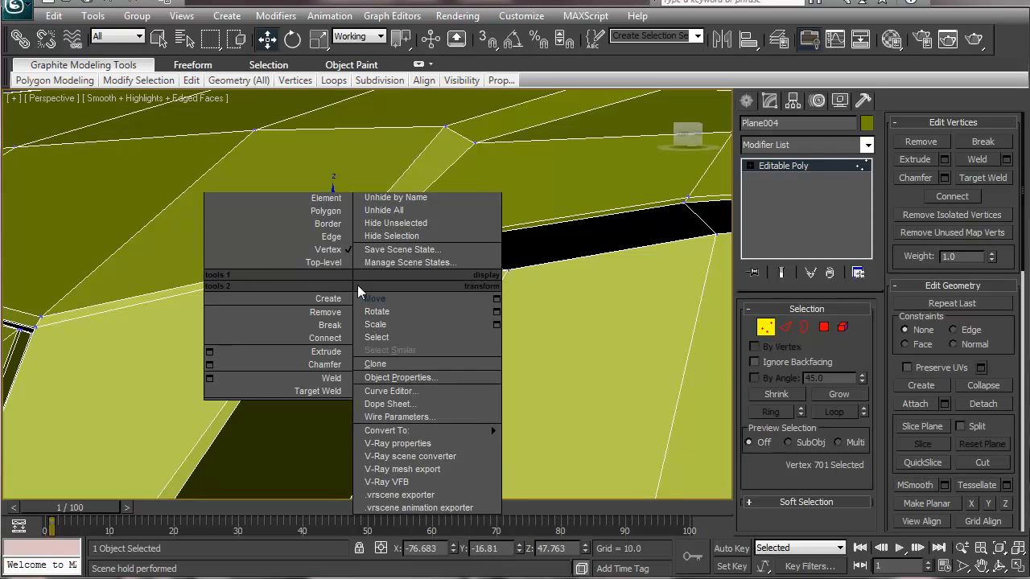
{"action": "key", "text": "Escape"}
{"action": "right_click", "coordinate": [358, 285], "text": "alt"}
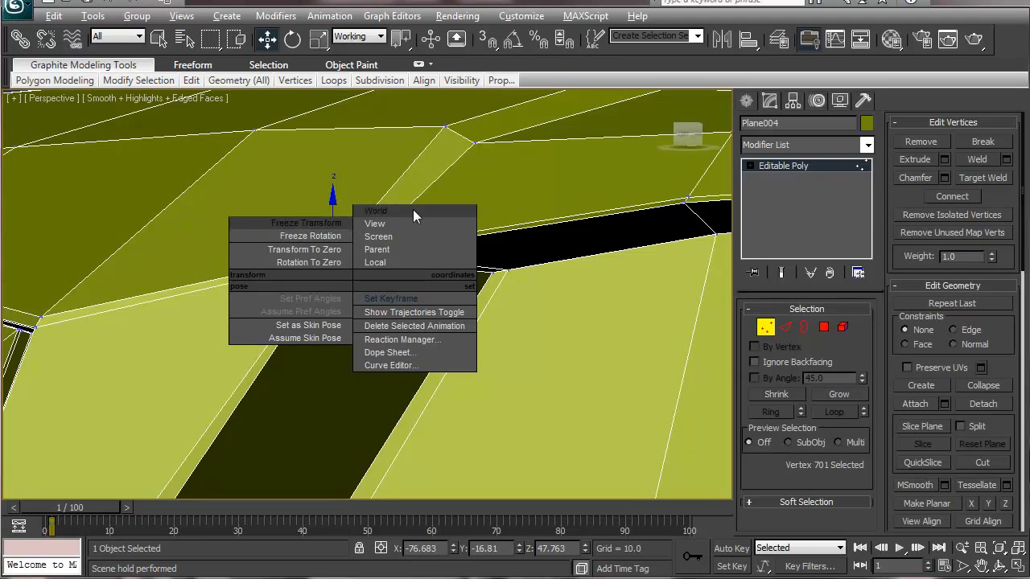
{"action": "left_click", "coordinate": [593, 333]}
{"action": "middle_click_drag", "start_coordinate": [342, 308], "coordinate": [356, 318]}
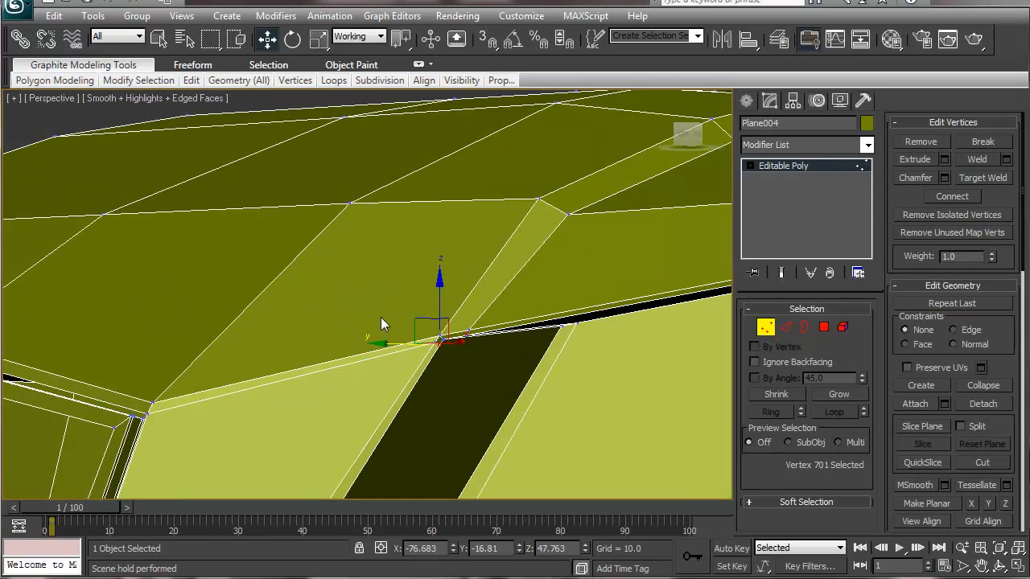
{"action": "middle_click_drag", "start_coordinate": [455, 365], "coordinate": [443, 341], "text": "alt"}
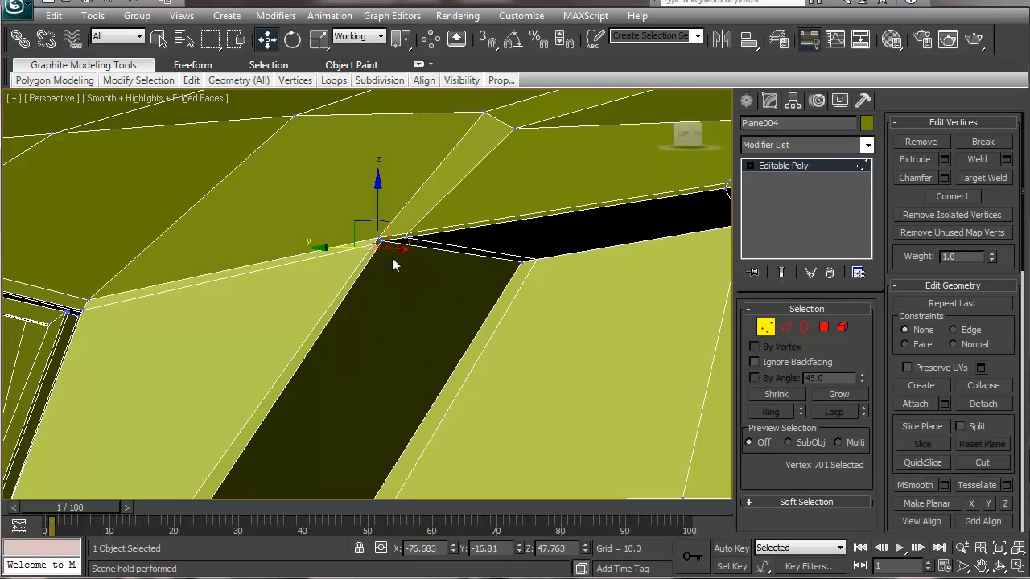
{"action": "scroll", "coordinate": [392, 257], "scroll_direction": "up", "scroll_amount": 1}
{"action": "scroll", "coordinate": [392, 257], "scroll_direction": "down", "scroll_amount": 1}
{"action": "key", "text": "alt"}
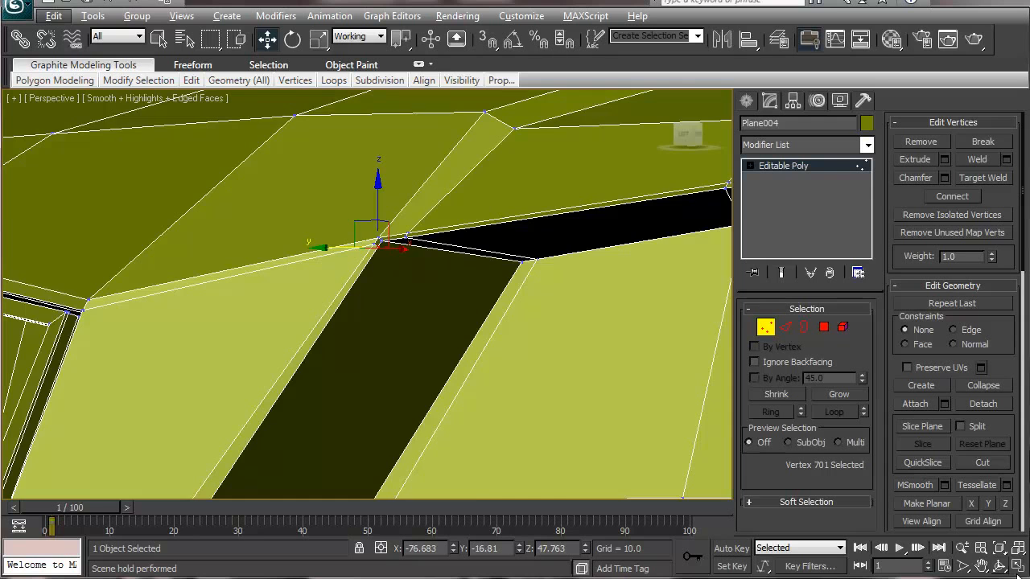
Return to the four-viewport layout and inspect the outer recess's upper inner corner in the Left view.
{"action": "key", "text": "alt+w"}
{"action": "middle_click_drag", "start_coordinate": [185, 384], "coordinate": [179, 379]}
{"action": "scroll", "coordinate": [179, 379], "scroll_direction": "up", "scroll_amount": 3}
{"action": "middle_click_drag", "start_coordinate": [181, 425], "coordinate": [174, 314]}
{"action": "scroll", "coordinate": [187, 357], "scroll_direction": "up", "scroll_amount": 4}
{"action": "middle_click_drag", "start_coordinate": [187, 357], "coordinate": [143, 474]}
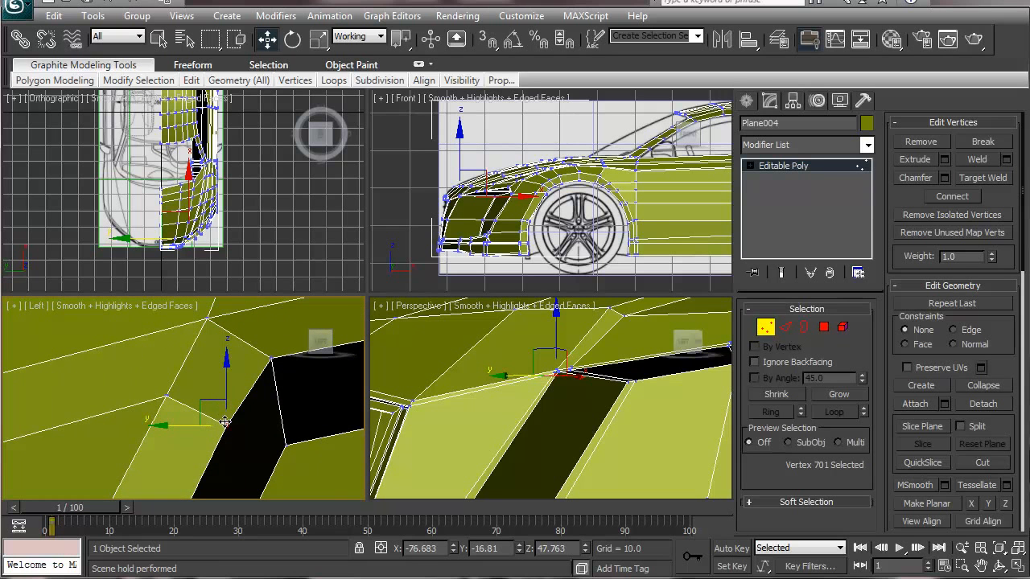
{"action": "middle_click_drag", "start_coordinate": [231, 415], "coordinate": [120, 425]}
{"action": "scroll", "coordinate": [207, 376], "scroll_direction": "up", "scroll_amount": 2}
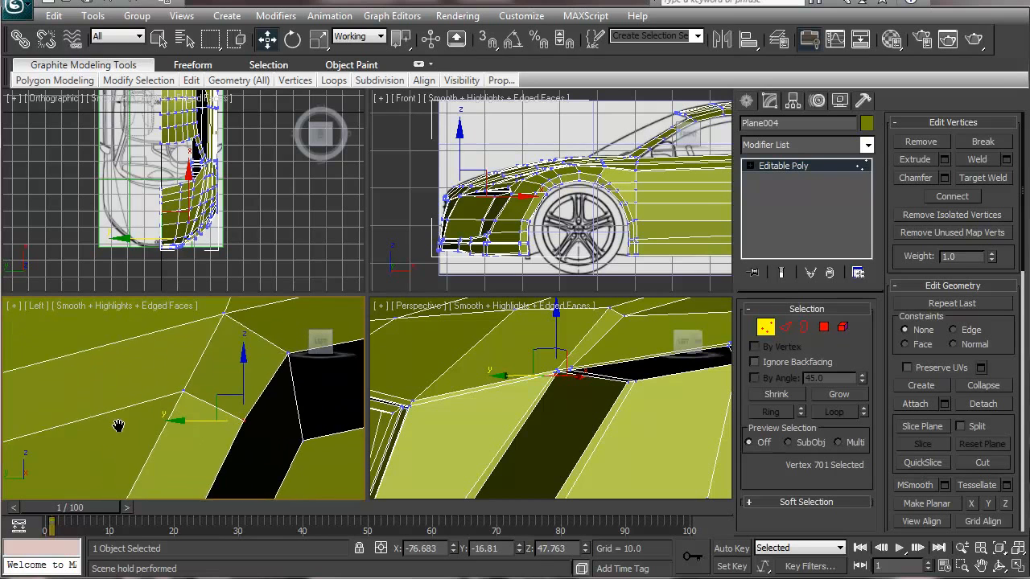
{"action": "scroll", "coordinate": [101, 421], "scroll_direction": "down", "scroll_amount": 2}
{"action": "scroll", "coordinate": [100, 420], "scroll_direction": "down", "scroll_amount": 1}
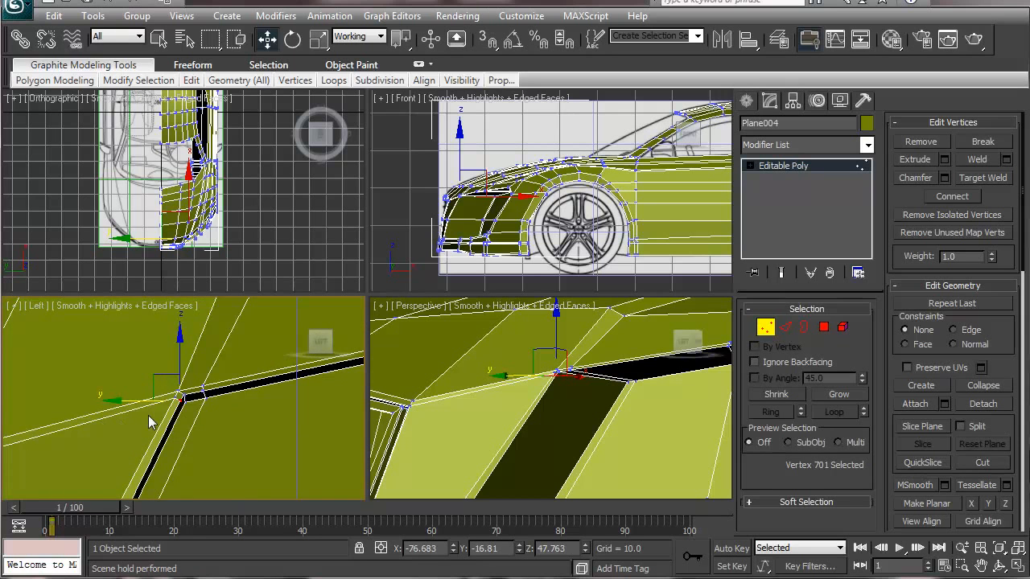
Try to cut a new edge from the vertex just below the lip corner at the outer recess's upper inner corner.
{"action": "scroll", "coordinate": [150, 415], "scroll_direction": "down", "scroll_amount": 2}
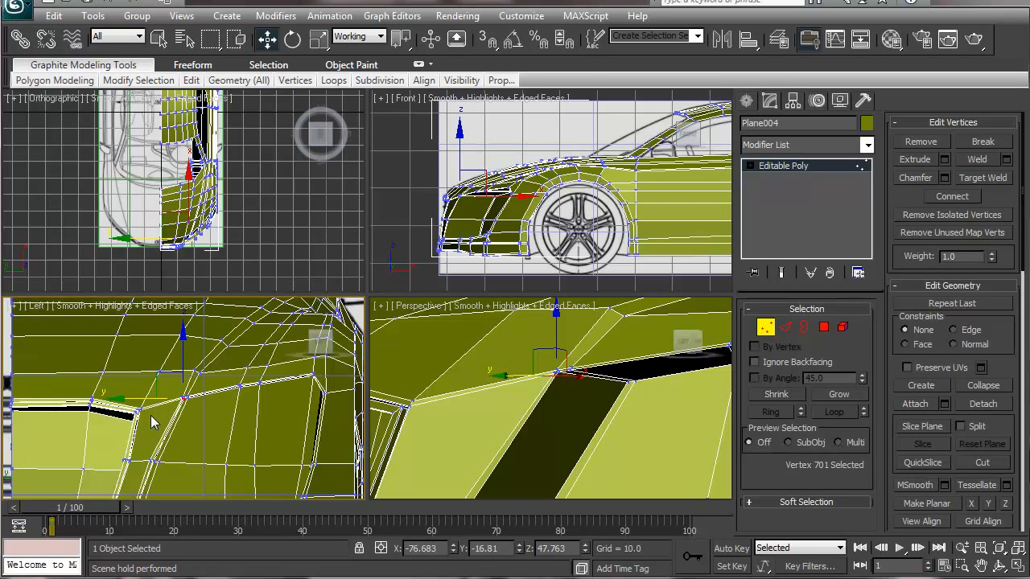
{"action": "scroll", "coordinate": [150, 415], "scroll_direction": "up", "scroll_amount": 5}
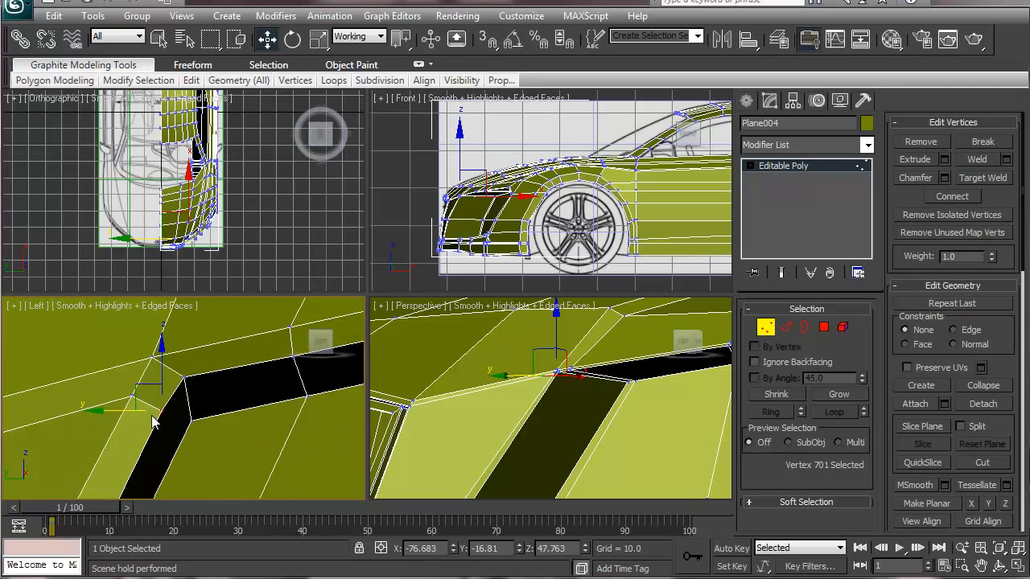
{"action": "scroll", "coordinate": [151, 417], "scroll_direction": "down", "scroll_amount": 1}
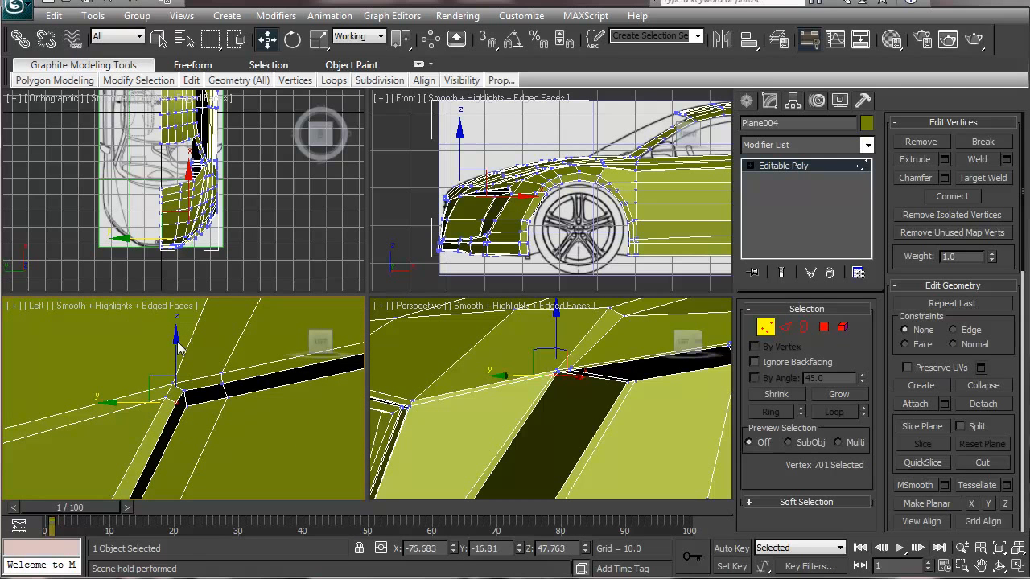
{"action": "left_click", "coordinate": [981, 462]}
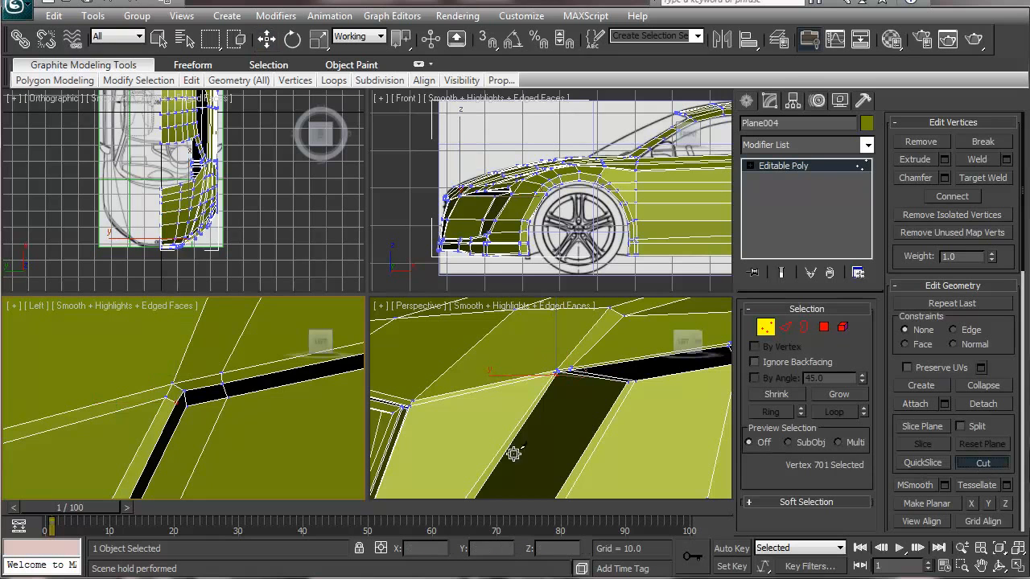
{"action": "left_click", "coordinate": [176, 398]}
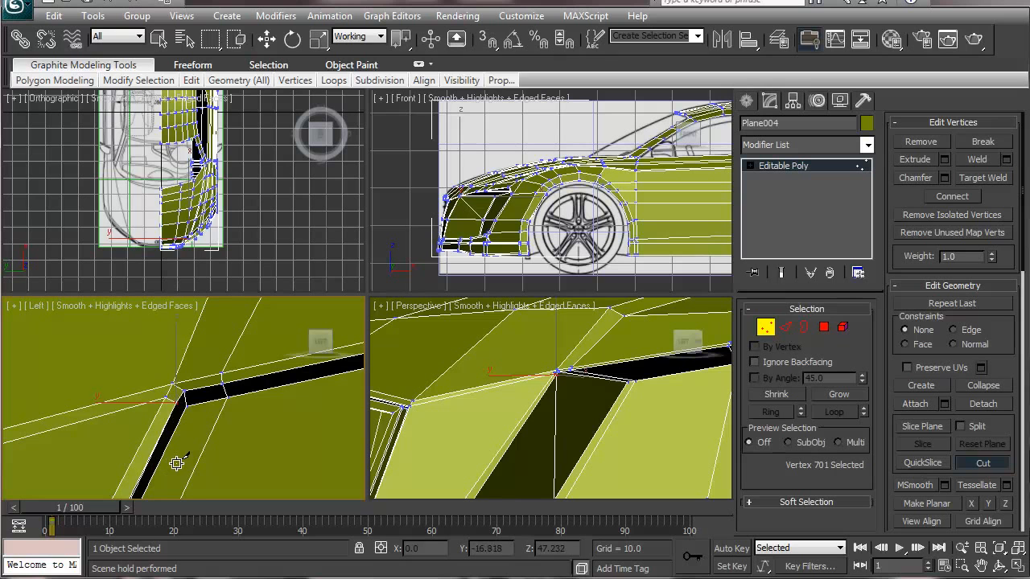
{"action": "key", "text": "w"}
{"action": "key", "text": "ctrl+a"}
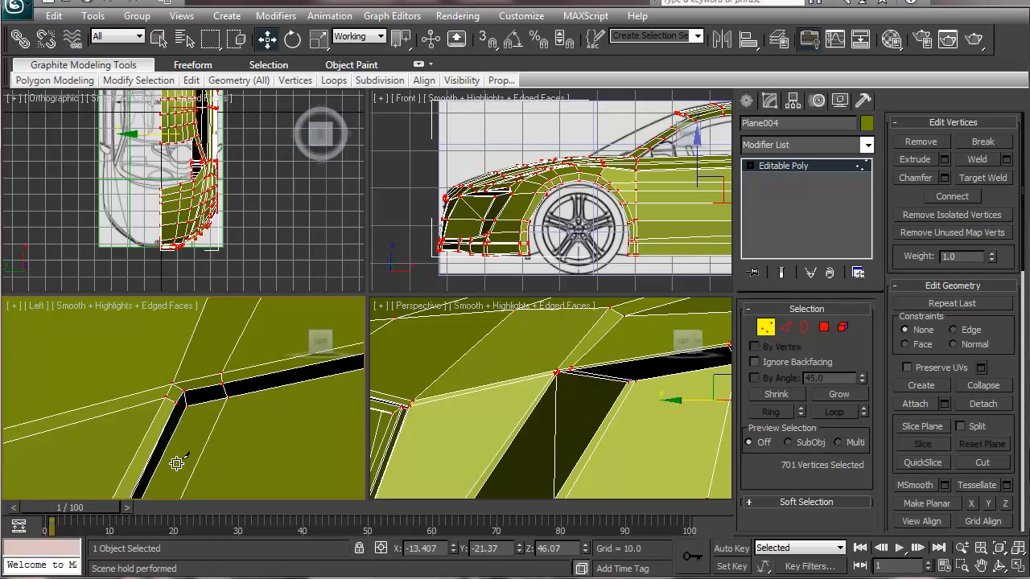
{"action": "mouse_move", "coordinate": [225, 449]}
{"action": "middle_mouse_down"}
{"action": "mouse_move", "coordinate": [320, 255]}
{"action": "mouse_move", "coordinate": [158, 466]}
{"action": "mouse_move", "coordinate": [250, 420]}
{"action": "mouse_move", "coordinate": [227, 366]}
{"action": "mouse_move", "coordinate": [227, 379]}
{"action": "mouse_move", "coordinate": [187, 404]}
{"action": "middle_mouse_up"}
{"action": "scroll", "coordinate": [158, 463], "scroll_direction": "up", "scroll_amount": 3}
{"action": "right_click", "coordinate": [188, 404]}
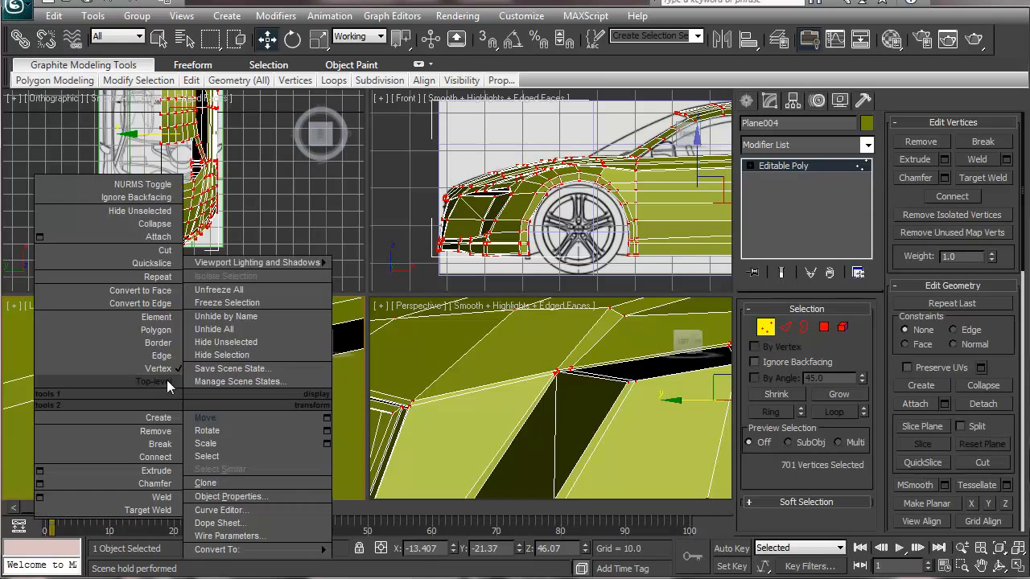
{"action": "left_click", "coordinate": [354, 412]}
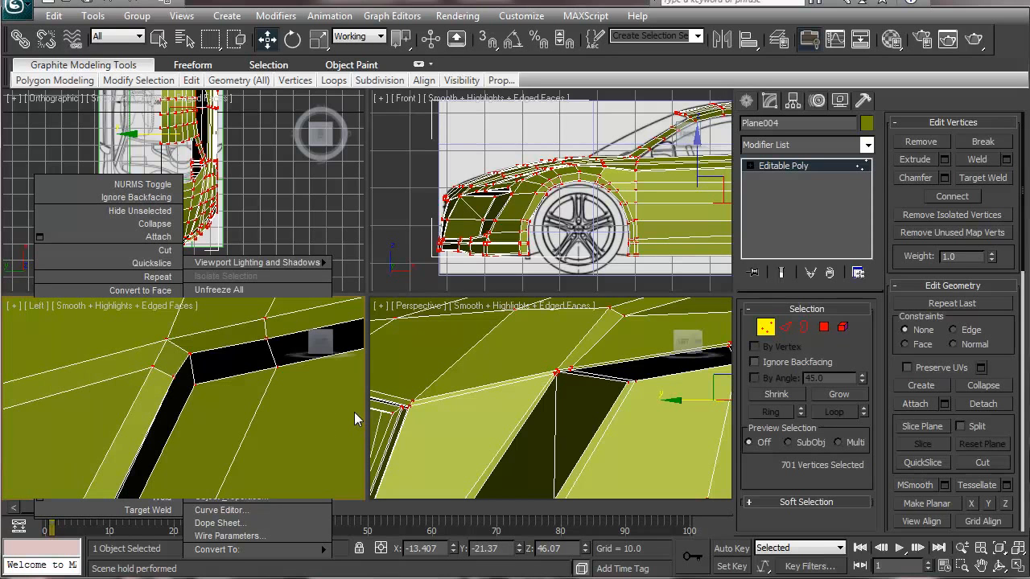
{"action": "left_click", "coordinate": [173, 375]}
Remove the stray edge running down the outer recess's inner side wall from its upper inner corner.
{"action": "middle_click_drag", "start_coordinate": [184, 403], "coordinate": [16, 425]}
{"action": "scroll", "coordinate": [16, 425], "scroll_direction": "down", "scroll_amount": 6}
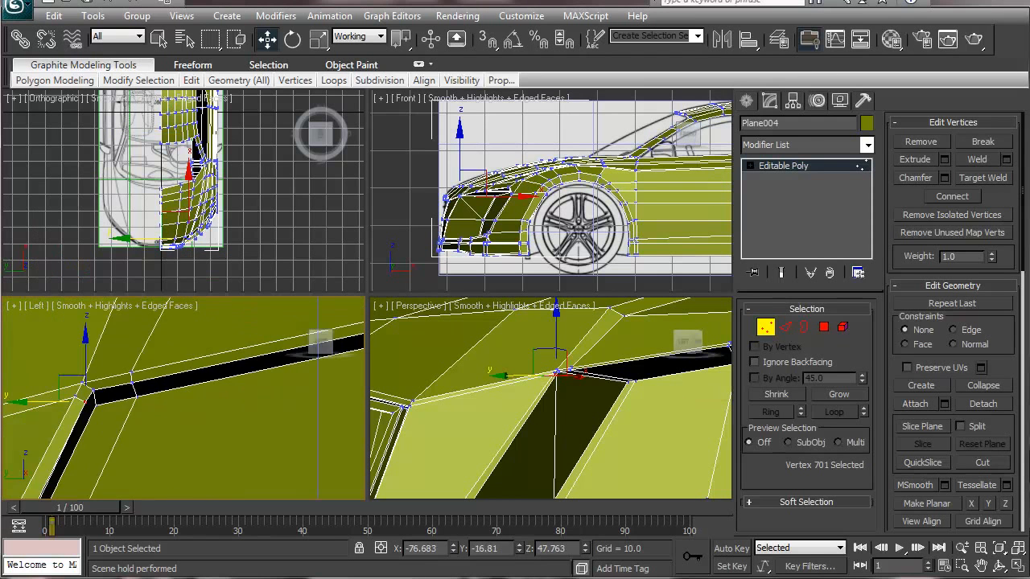
{"action": "scroll", "coordinate": [163, 499], "scroll_direction": "up", "scroll_amount": 4}
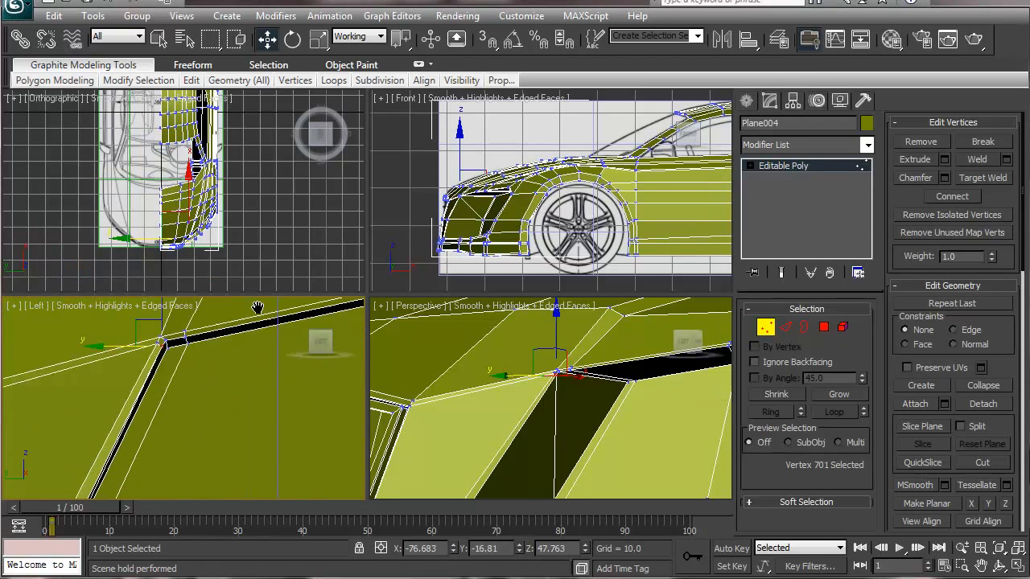
{"action": "middle_click_drag", "start_coordinate": [138, 414], "coordinate": [188, 346]}
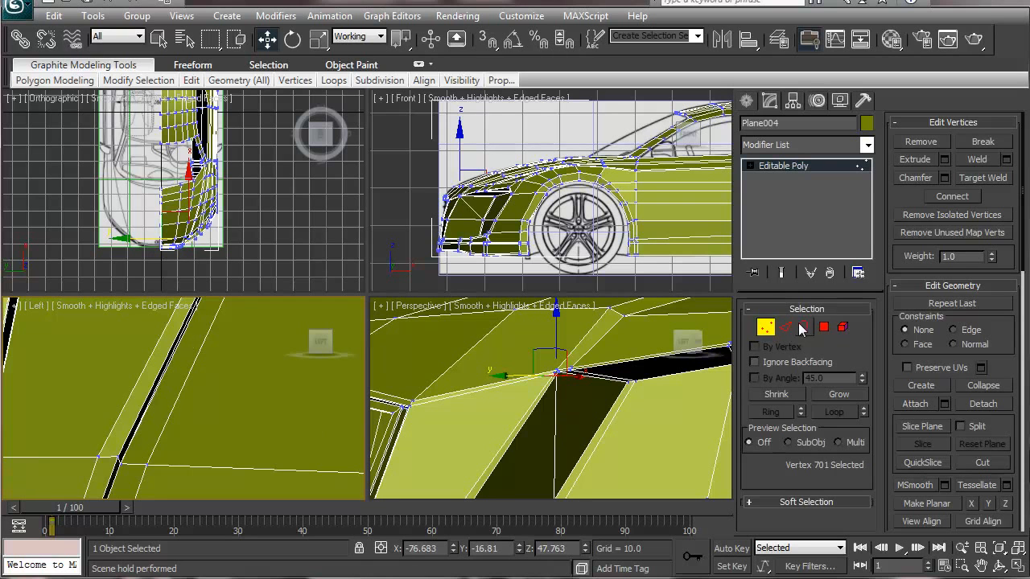
{"action": "left_click", "coordinate": [787, 327]}
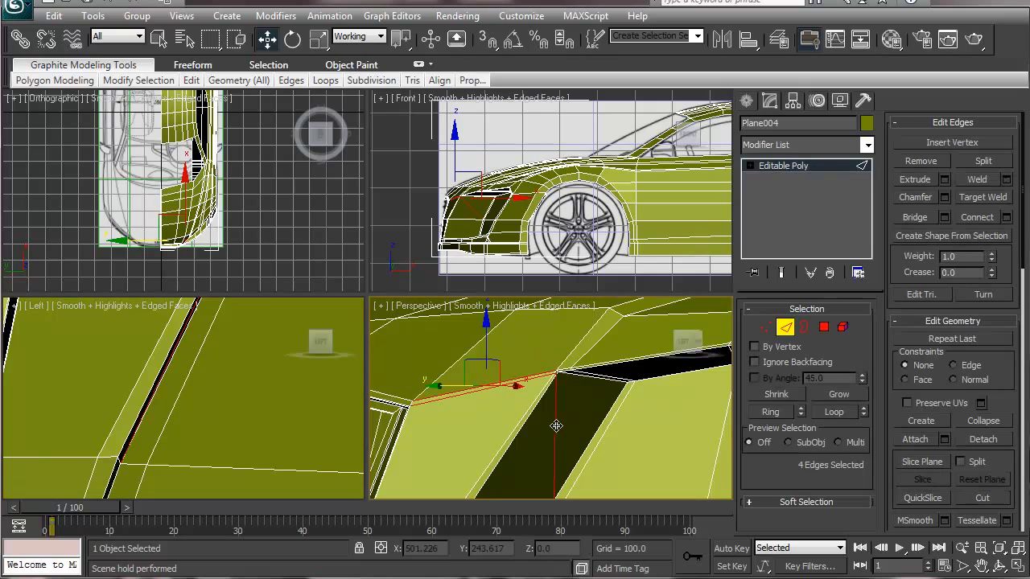
{"action": "left_click", "coordinate": [556, 431]}
{"action": "left_click", "coordinate": [557, 437]}
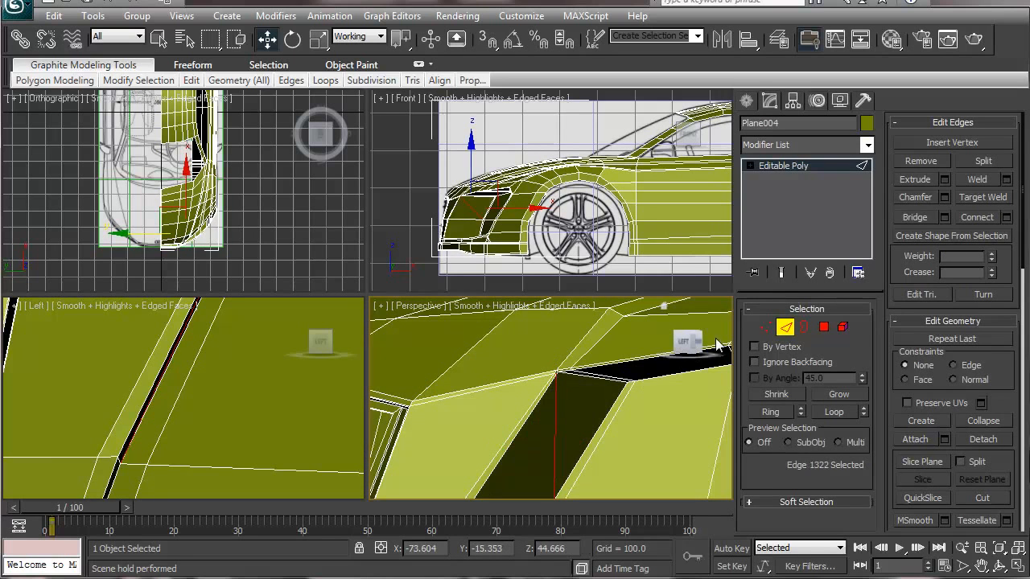
{"action": "left_click", "coordinate": [928, 165]}
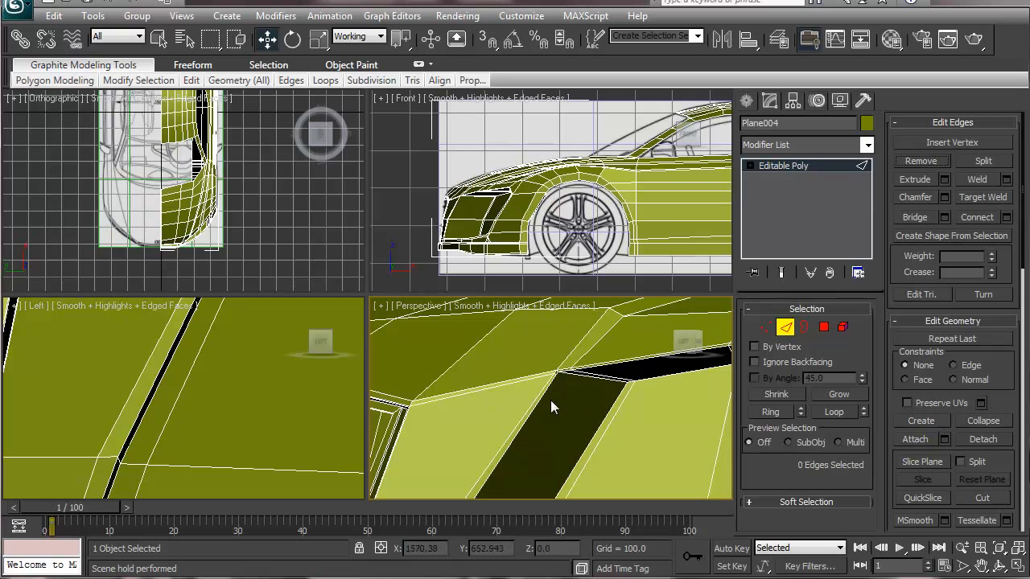
Examine both front recesses' corners and the bumper edges in the Left and perspective views.
{"action": "middle_click_drag", "start_coordinate": [122, 439], "coordinate": [39, 578]}
{"action": "scroll", "coordinate": [163, 377], "scroll_direction": "up", "scroll_amount": 3}
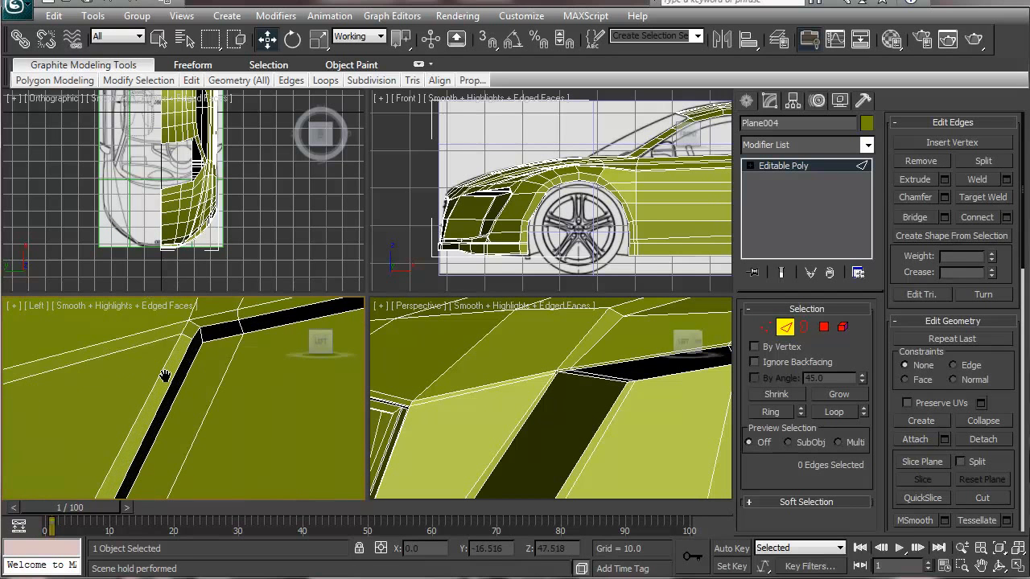
{"action": "middle_click_drag", "start_coordinate": [167, 357], "coordinate": [766, 275]}
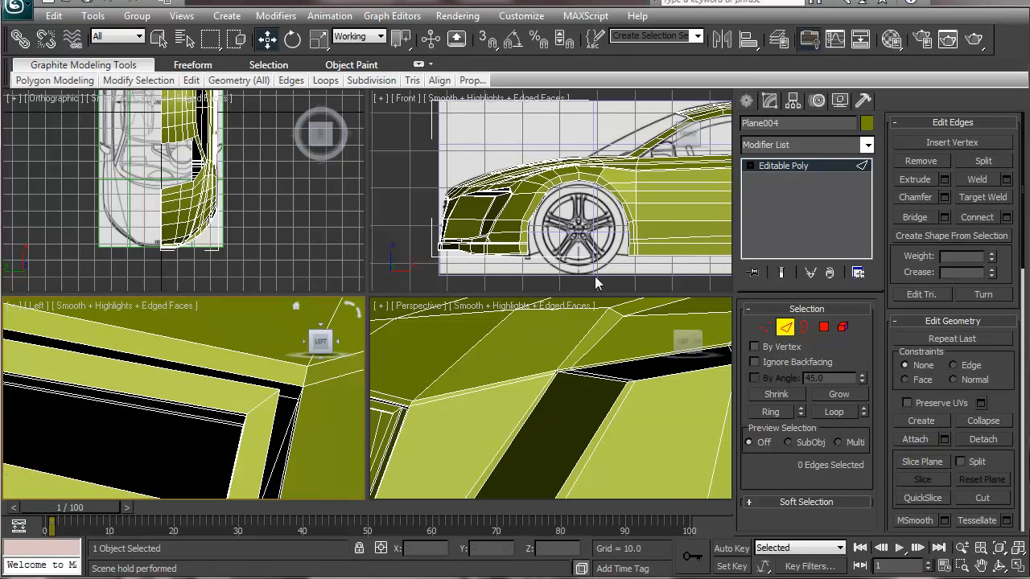
{"action": "middle_click_drag", "start_coordinate": [466, 413], "coordinate": [531, 392], "text": "alt"}
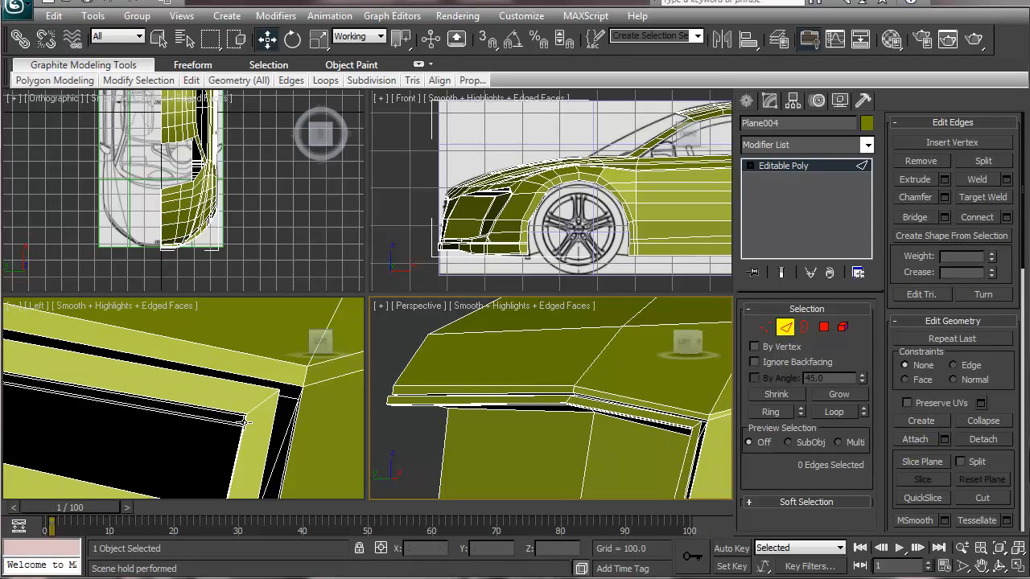
{"action": "middle_click_drag", "start_coordinate": [664, 420], "coordinate": [469, 334], "text": "alt"}
{"action": "scroll", "coordinate": [547, 406], "scroll_direction": "up", "scroll_amount": 5}
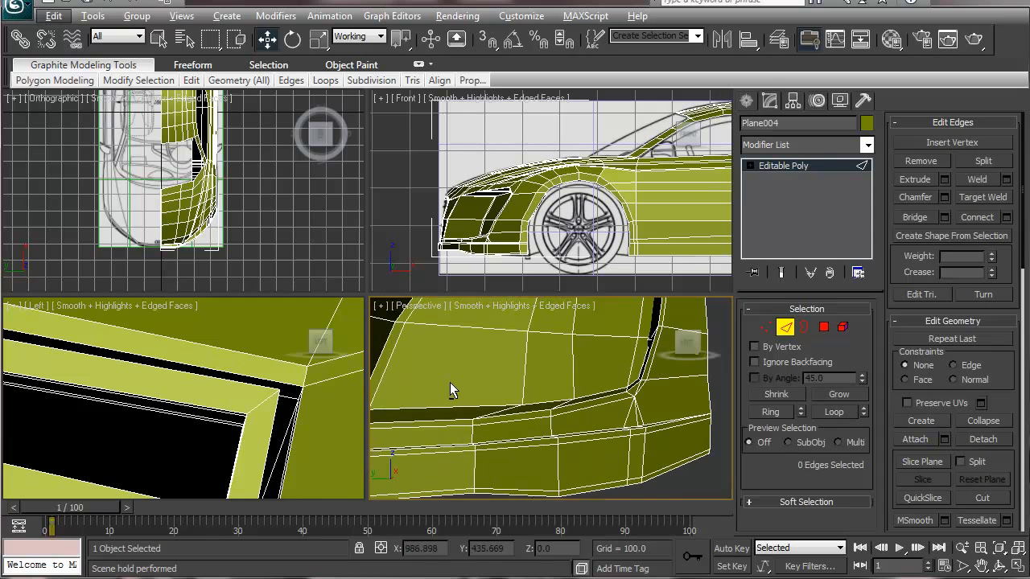
{"action": "scroll", "coordinate": [450, 390], "scroll_direction": "up", "scroll_amount": 4}
{"action": "scroll", "coordinate": [485, 392], "scroll_direction": "down", "scroll_amount": 4}
{"action": "middle_click_drag", "start_coordinate": [539, 401], "coordinate": [468, 404], "text": "alt"}
{"action": "scroll", "coordinate": [515, 382], "scroll_direction": "up", "scroll_amount": 5}
{"action": "scroll", "coordinate": [537, 403], "scroll_direction": "down", "scroll_amount": 3}
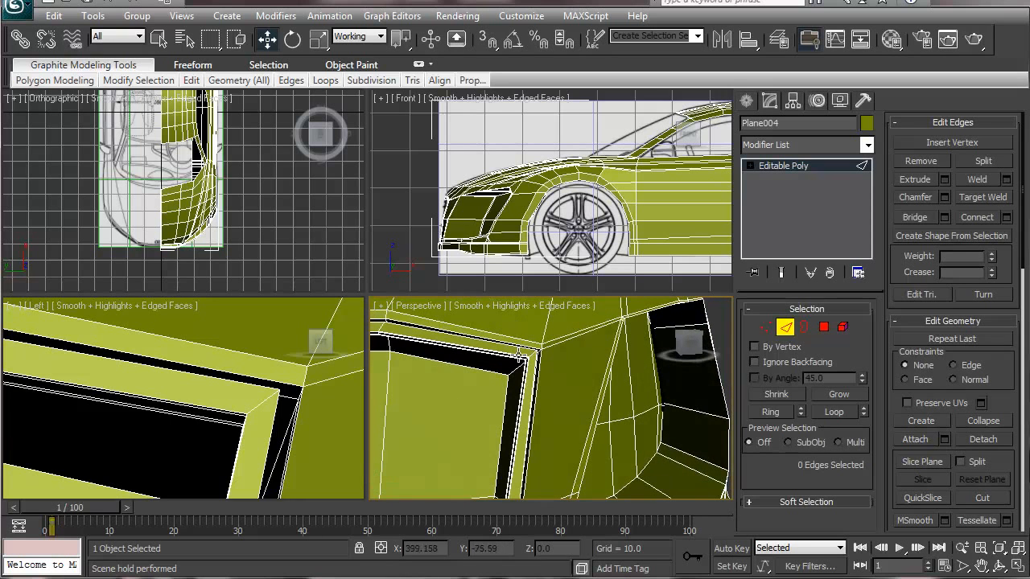
{"action": "middle_click_drag", "start_coordinate": [225, 393], "coordinate": [929, 379]}
{"action": "middle_click_drag", "start_coordinate": [165, 405], "coordinate": [140, 478]}
{"action": "scroll", "coordinate": [139, 478], "scroll_direction": "down", "scroll_amount": 2}
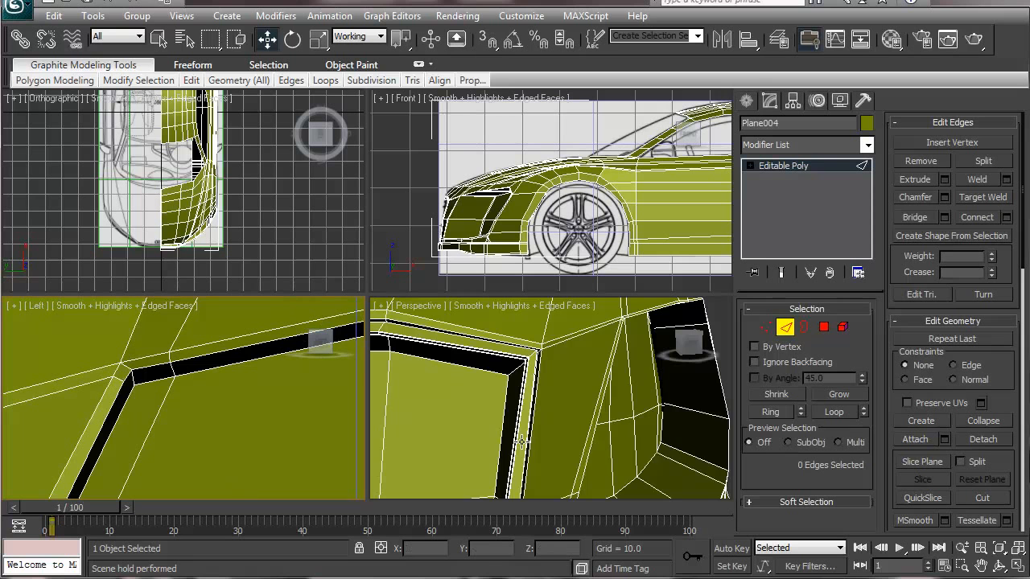
{"action": "scroll", "coordinate": [475, 438], "scroll_direction": "down", "scroll_amount": 5}
{"action": "middle_click_drag", "start_coordinate": [495, 427], "coordinate": [449, 426], "text": "alt"}
{"action": "middle_click_drag", "start_coordinate": [387, 469], "coordinate": [543, 427]}
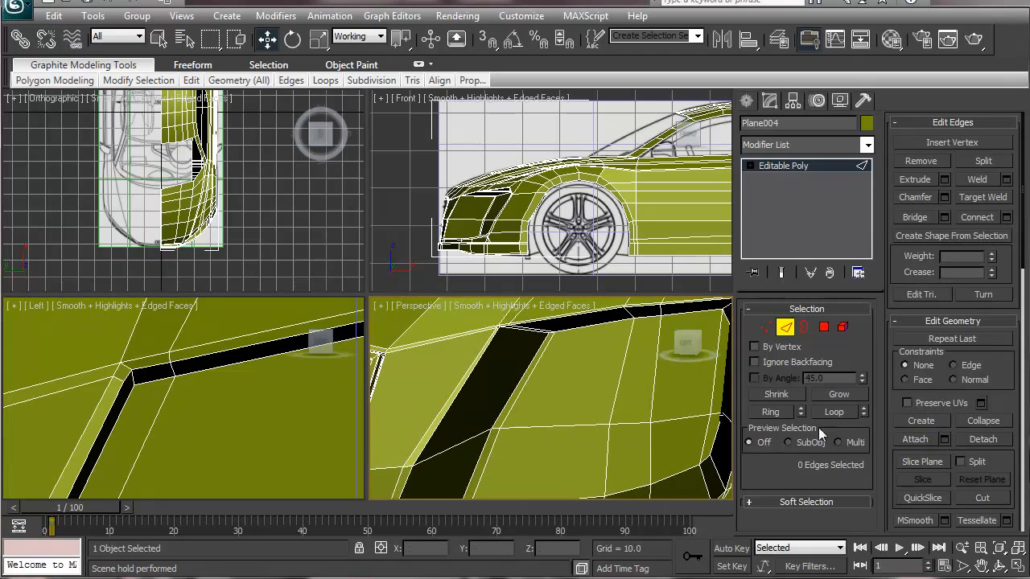
Connect the edge ring running from the outer recess's inner side edge toward the wheel arch with 1 segment at slide 5.
{"action": "left_click", "coordinate": [510, 393]}
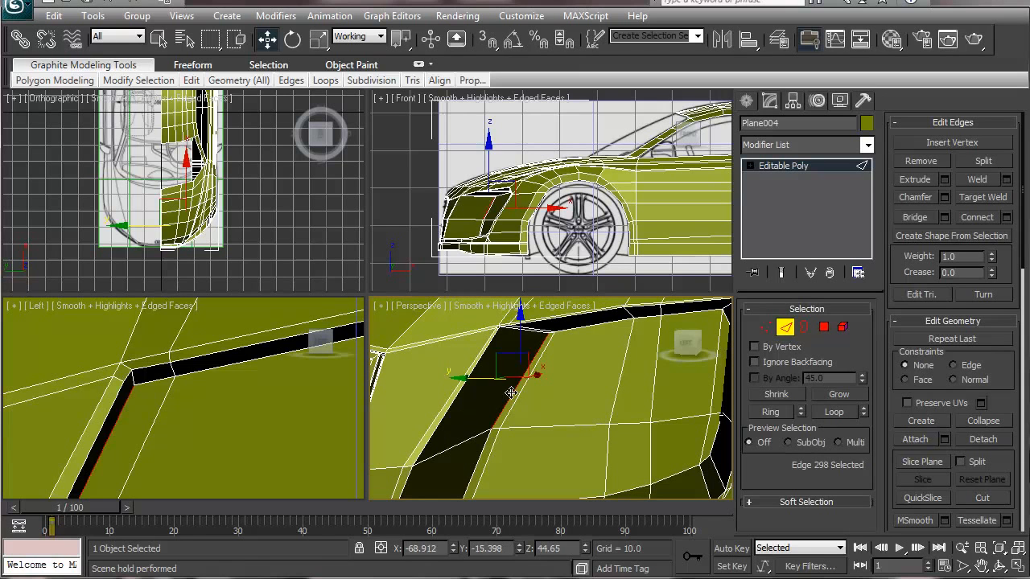
{"action": "left_click", "coordinate": [770, 415]}
{"action": "middle_click_drag", "start_coordinate": [552, 407], "coordinate": [439, 421], "text": "alt"}
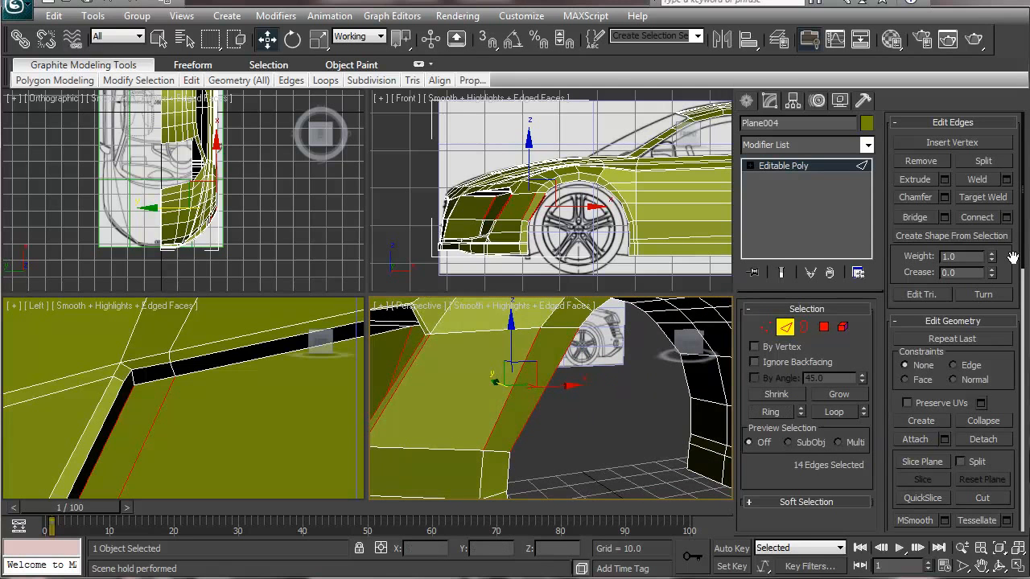
{"action": "left_click", "coordinate": [1007, 218]}
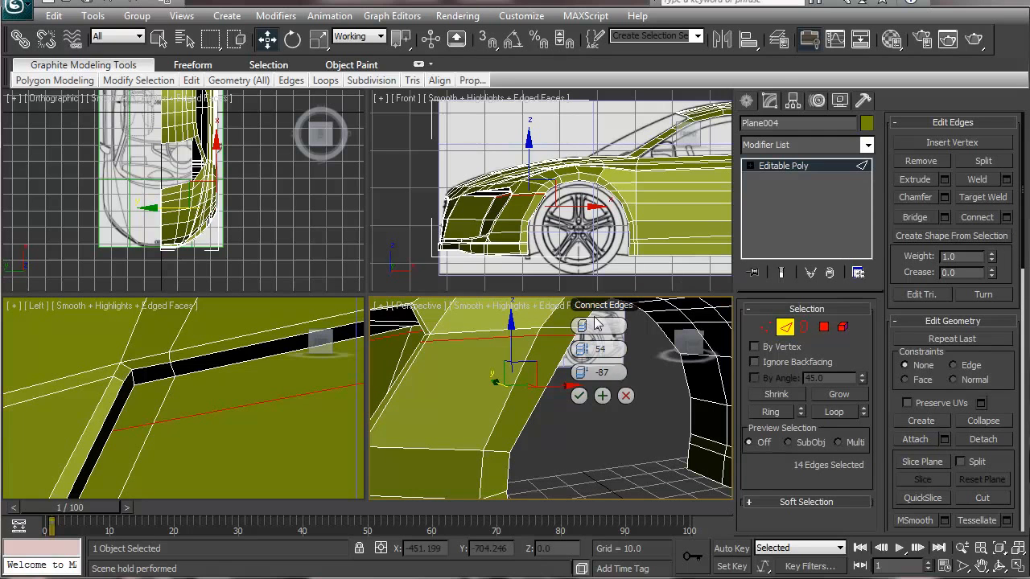
{"action": "left_click_drag", "start_coordinate": [578, 384], "coordinate": [874, 391]}
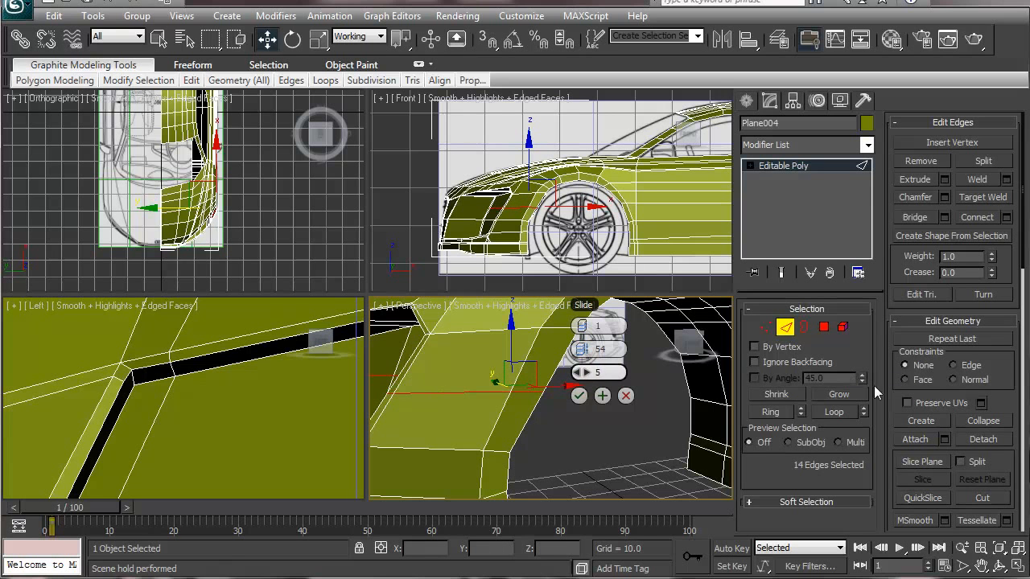
{"action": "left_click", "coordinate": [579, 396]}
Move the new loop's vertex slightly upward where the outer recess's back panel meets its outer side wall.
{"action": "middle_click_drag", "start_coordinate": [491, 411], "coordinate": [558, 451], "text": "alt"}
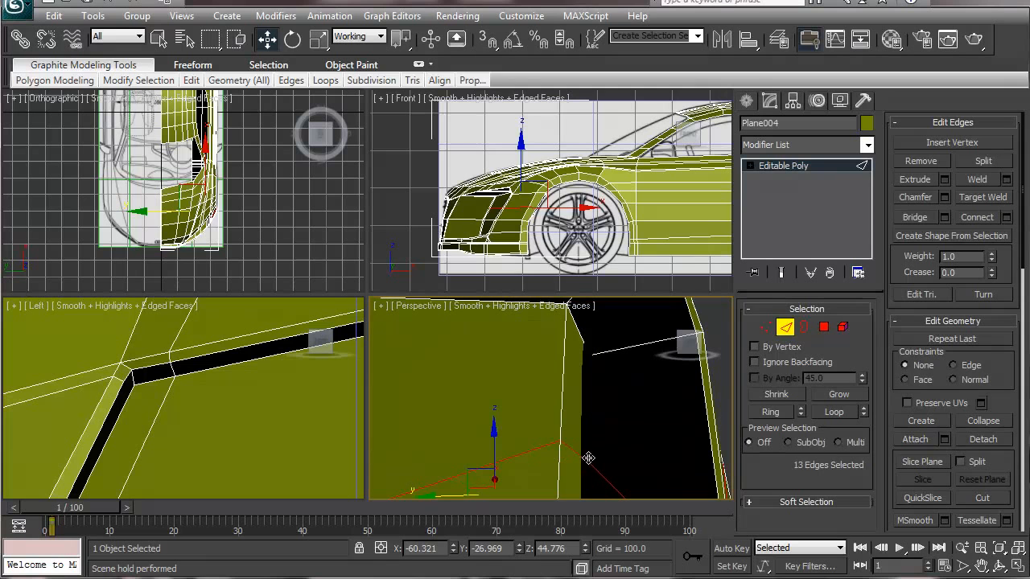
{"action": "left_click", "coordinate": [588, 464]}
{"action": "left_click", "coordinate": [765, 326]}
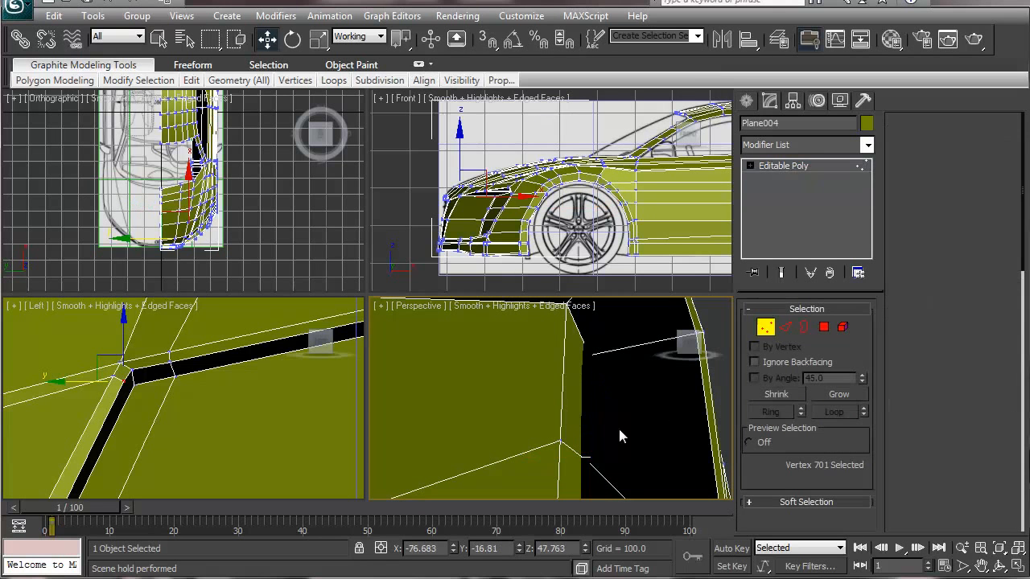
{"action": "left_click", "coordinate": [573, 447]}
{"action": "left_click_drag", "start_coordinate": [590, 391], "coordinate": [607, 379]}
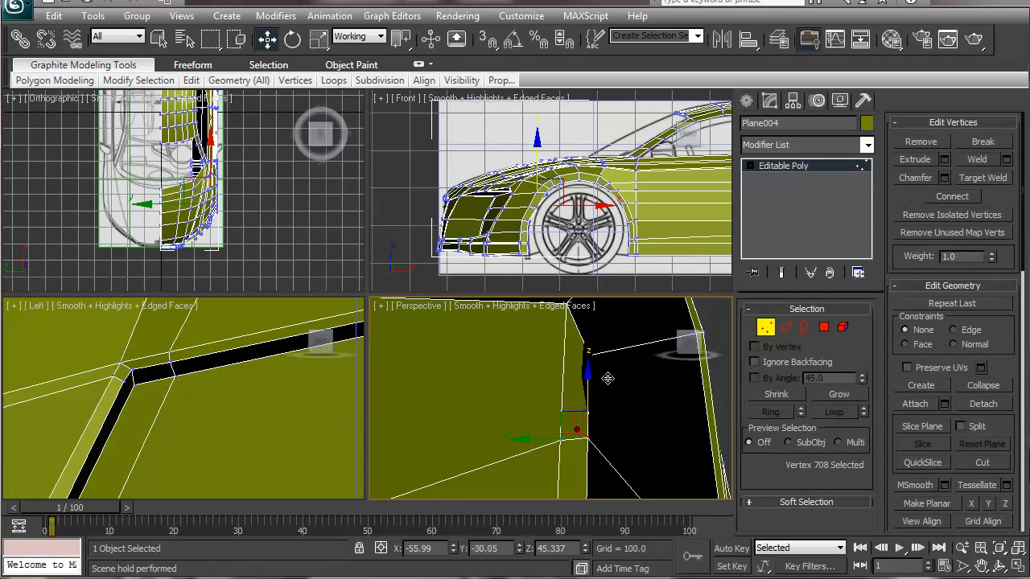
Select the new loop's vertices across the outer recess, leaving out those at the wheel arch and the outer side wall.
{"action": "mouse_move", "coordinate": [529, 432]}
{"action": "middle_mouse_down"}
{"action": "mouse_move", "coordinate": [554, 377]}
{"action": "mouse_move", "coordinate": [535, 384]}
{"action": "mouse_move", "coordinate": [563, 369]}
{"action": "mouse_move", "coordinate": [605, 375]}
{"action": "middle_mouse_up"}
{"action": "scroll", "coordinate": [555, 377], "scroll_direction": "down", "scroll_amount": 4}
{"action": "mouse_move", "coordinate": [502, 409]}
{"action": "middle_mouse_down", "text": "alt"}
{"action": "mouse_move", "coordinate": [464, 411]}
{"action": "mouse_move", "coordinate": [524, 415]}
{"action": "middle_mouse_up", "text": "alt"}
{"action": "left_click", "coordinate": [452, 409]}
{"action": "middle_click_drag", "start_coordinate": [462, 414], "coordinate": [576, 398], "text": "alt"}
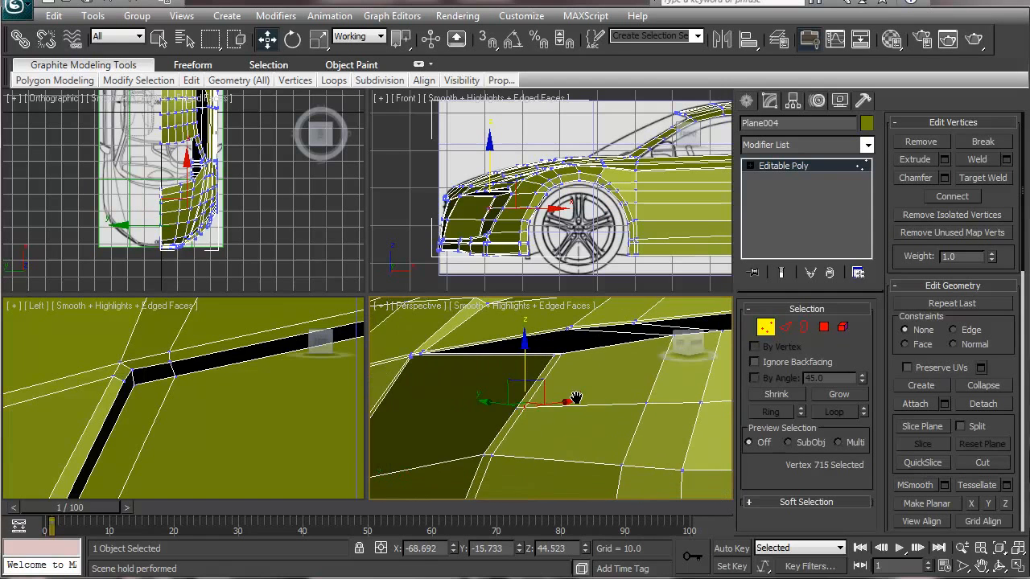
{"action": "left_click", "coordinate": [649, 404], "text": "shift"}
{"action": "middle_click_drag", "start_coordinate": [652, 430], "coordinate": [461, 420]}
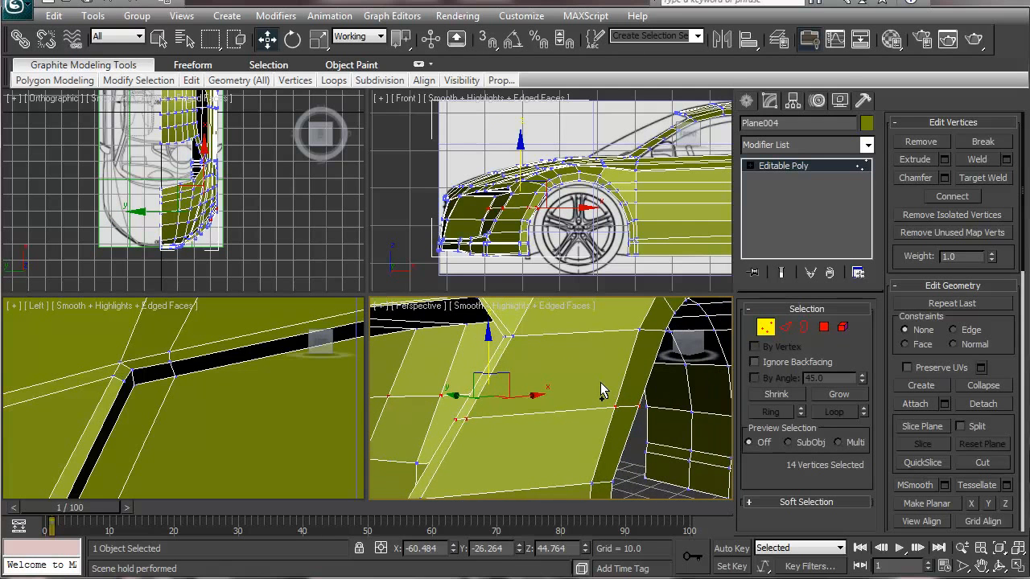
{"action": "left_click_drag", "start_coordinate": [600, 382], "coordinate": [661, 440], "text": "alt"}
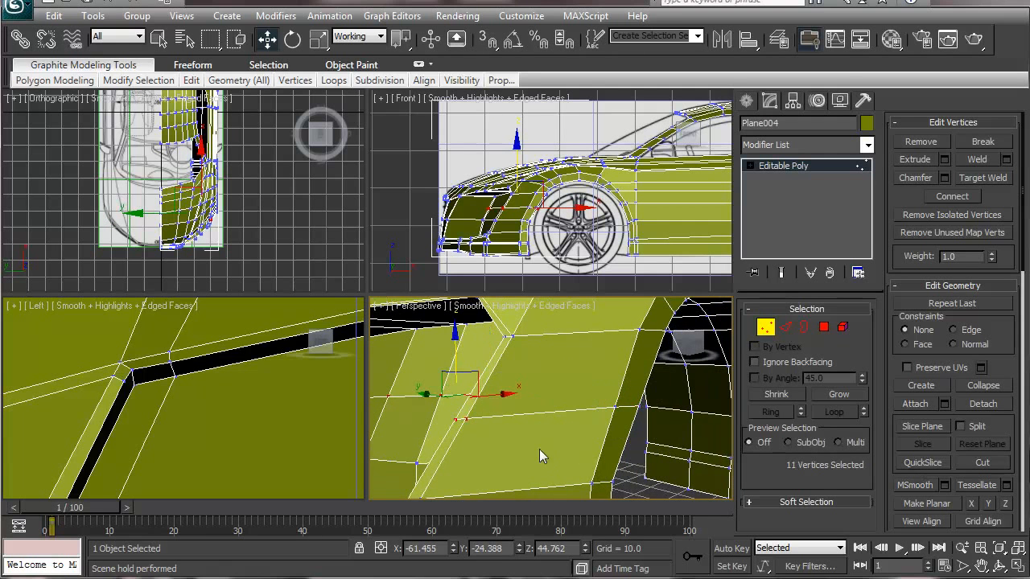
{"action": "middle_click_drag", "start_coordinate": [528, 429], "coordinate": [558, 464], "text": "alt"}
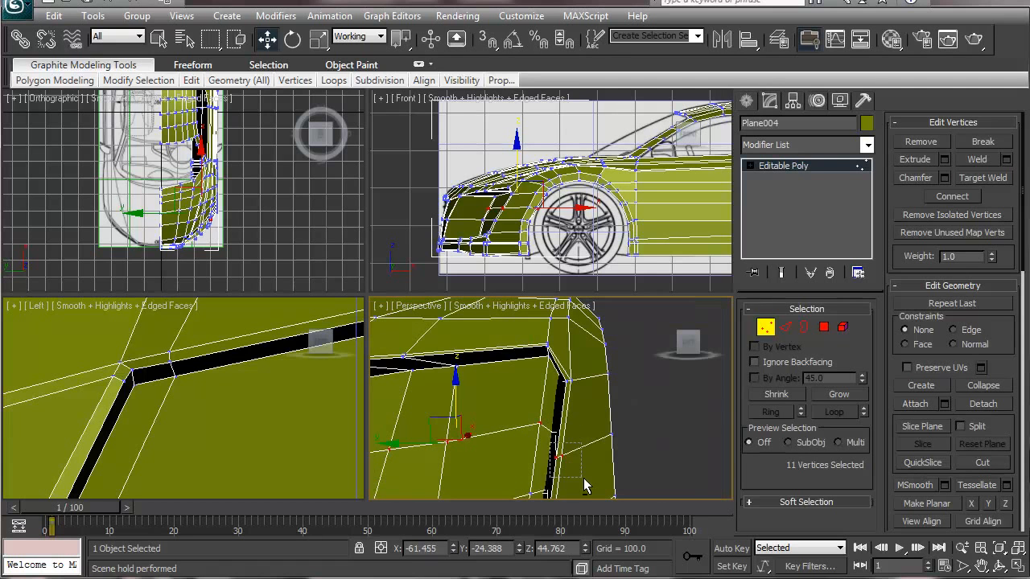
{"action": "left_click_drag", "start_coordinate": [584, 479], "coordinate": [584, 479], "text": "alt"}
{"action": "middle_click_drag", "start_coordinate": [556, 457], "coordinate": [586, 439], "text": "alt"}
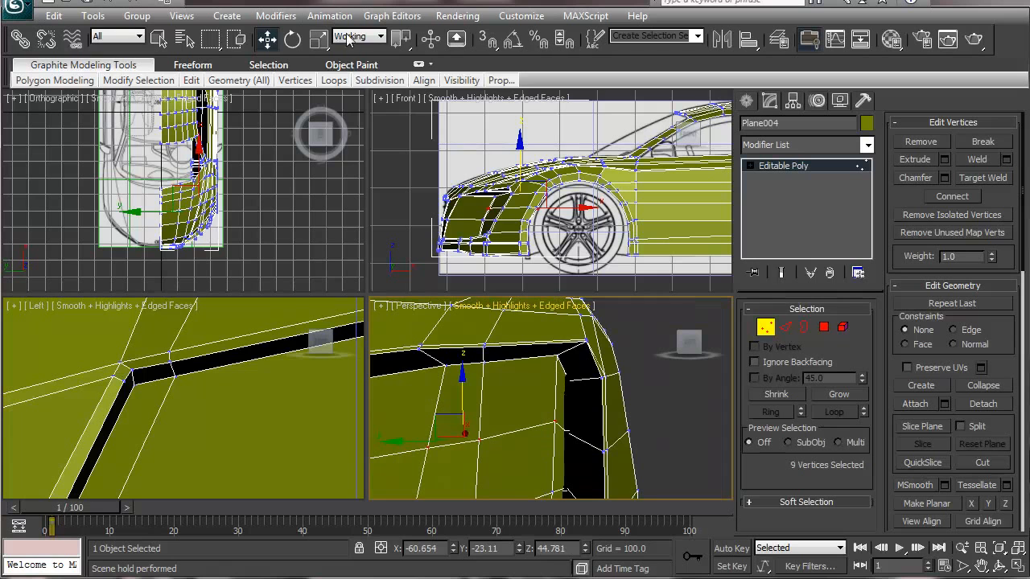
Try to move the selected loop vertices along their X axis in the Local coordinate system.
{"action": "left_click", "coordinate": [348, 37]}
{"action": "left_click", "coordinate": [360, 94]}
{"action": "middle_click_drag", "start_coordinate": [463, 406], "coordinate": [527, 380], "text": "alt"}
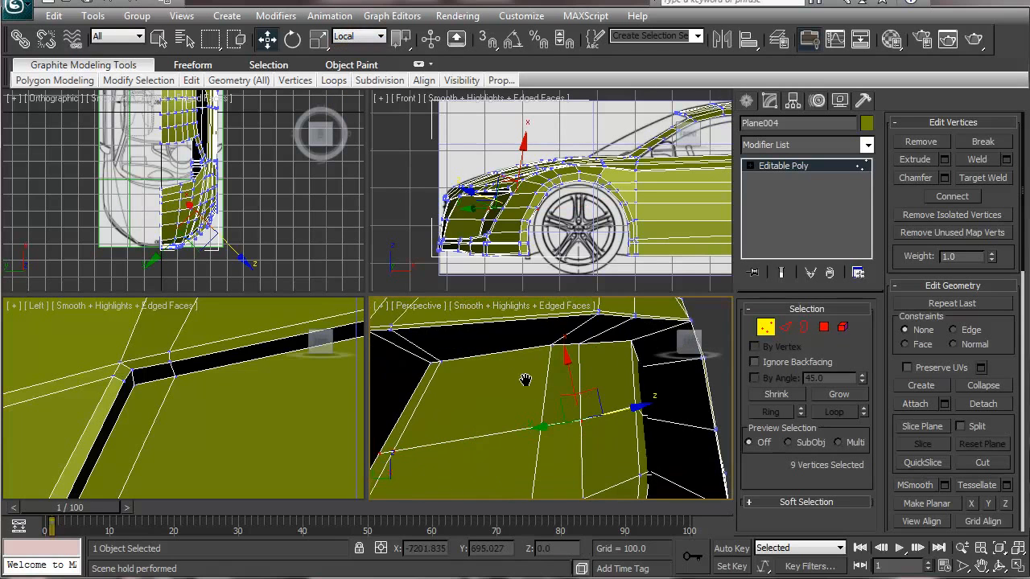
{"action": "left_click_drag", "start_coordinate": [570, 365], "coordinate": [568, 338]}
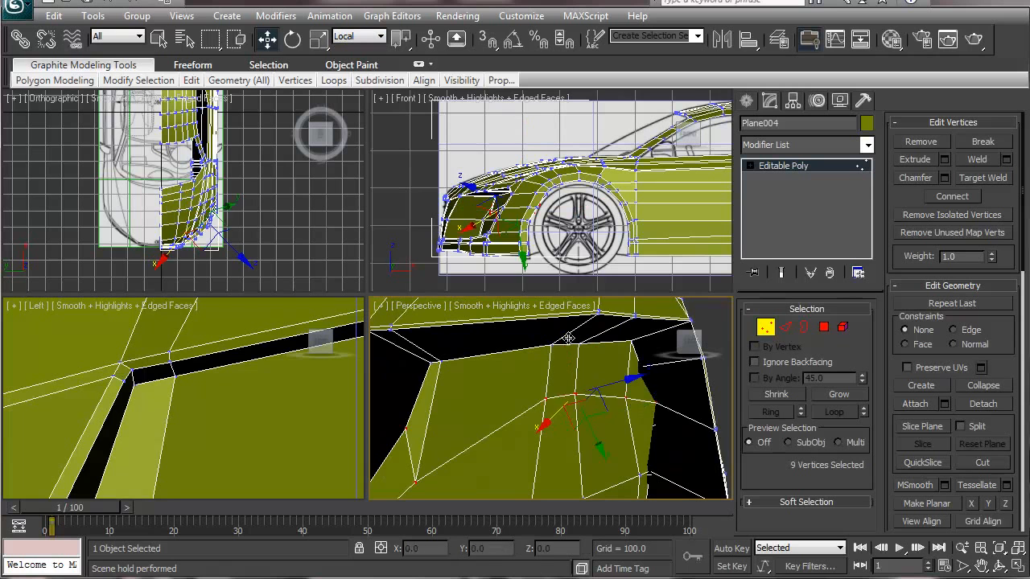
{"action": "key", "text": "ctrl+z"}
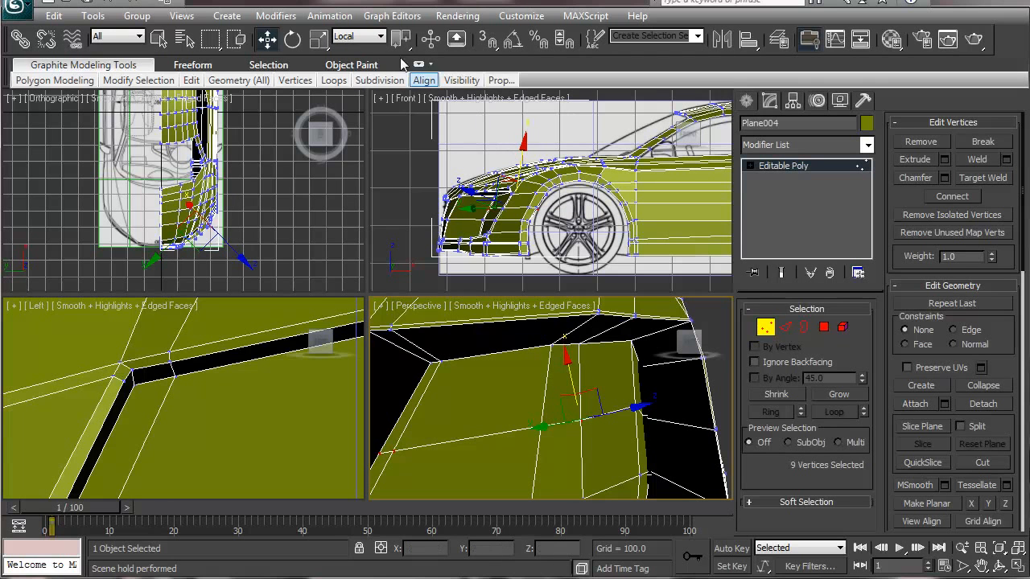
Try to raise the selected loop vertices in the View coordinate system.
{"action": "left_click", "coordinate": [366, 37]}
{"action": "left_click", "coordinate": [347, 50]}
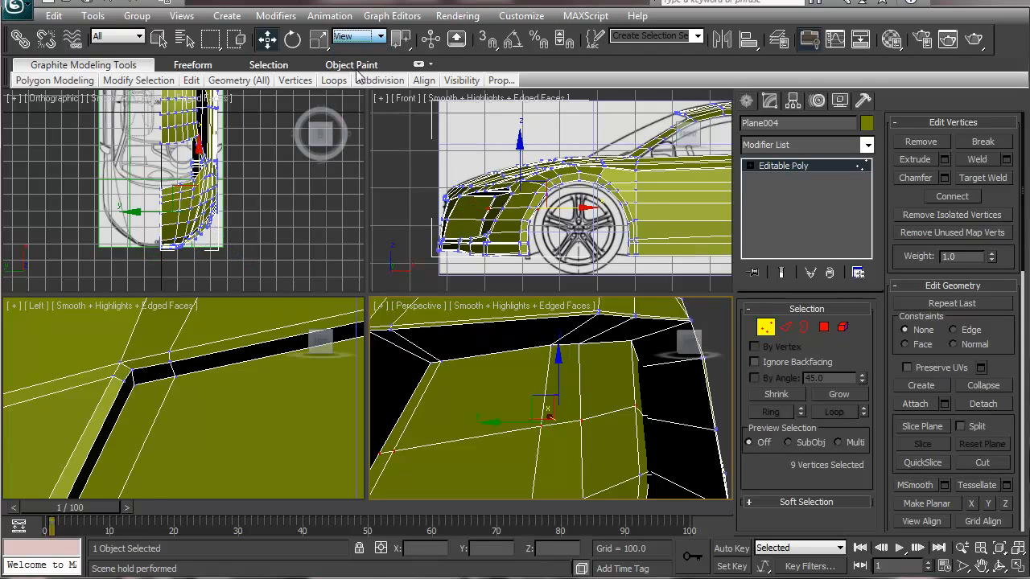
{"action": "left_click_drag", "start_coordinate": [552, 375], "coordinate": [553, 307]}
{"action": "key", "text": "ctrl+z"}
{"action": "key", "text": "ctrl+z"}
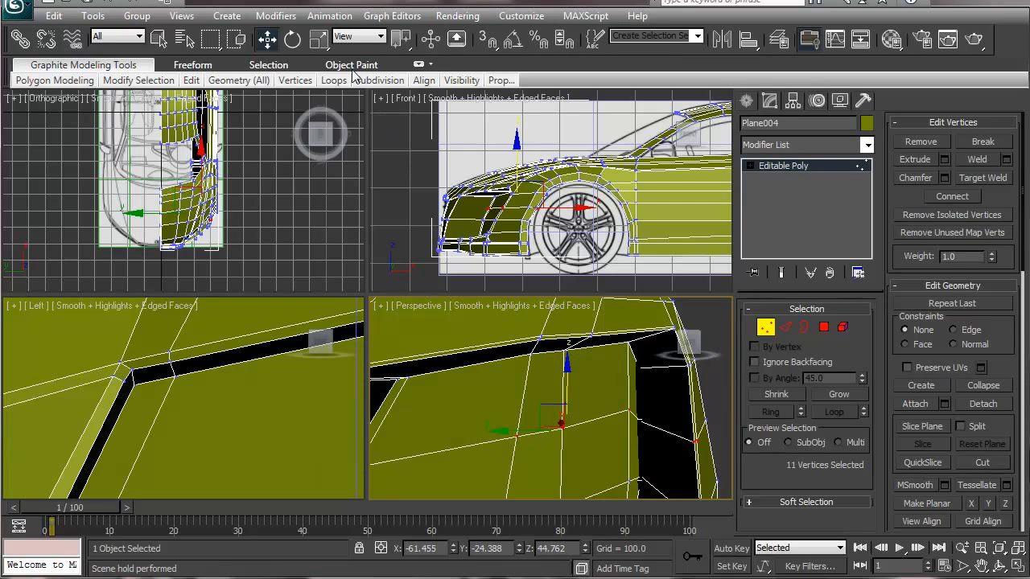
Try to raise the loop's vertices together in the Working coordinate system.
{"action": "left_click", "coordinate": [359, 36]}
{"action": "left_click", "coordinate": [354, 127]}
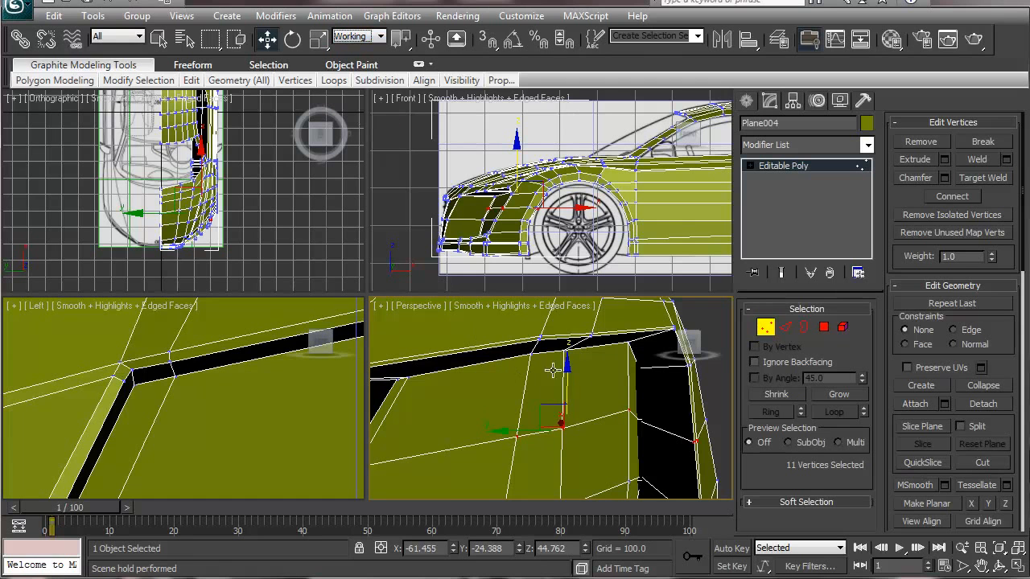
{"action": "left_click_drag", "start_coordinate": [567, 372], "coordinate": [585, 326]}
{"action": "key", "text": "e"}
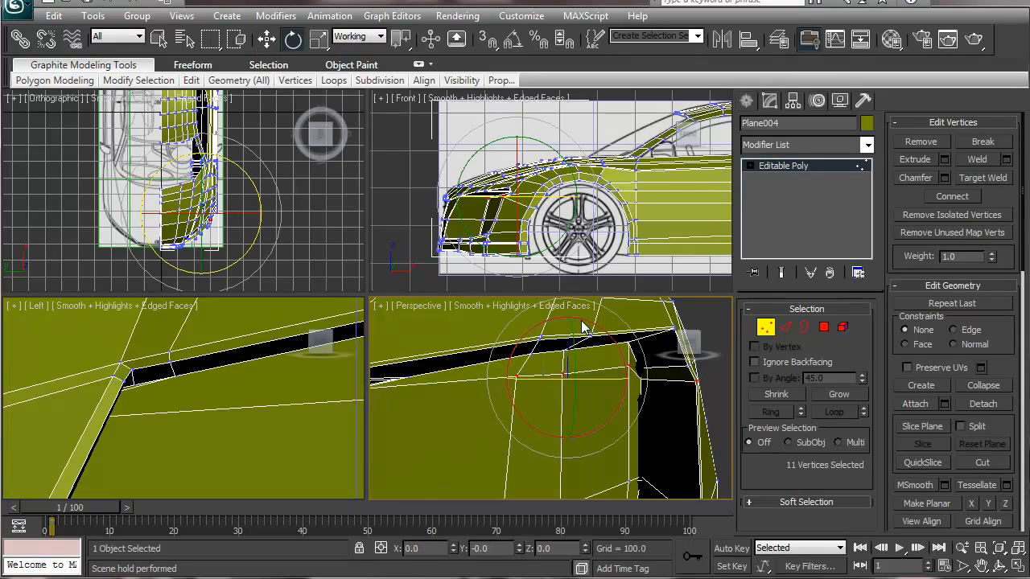
Drop the outer side wall's vertices from the selection and raise the remaining ones toward the recess's upper edge.
{"action": "left_click_drag", "start_coordinate": [702, 441], "coordinate": [732, 466], "text": "alt"}
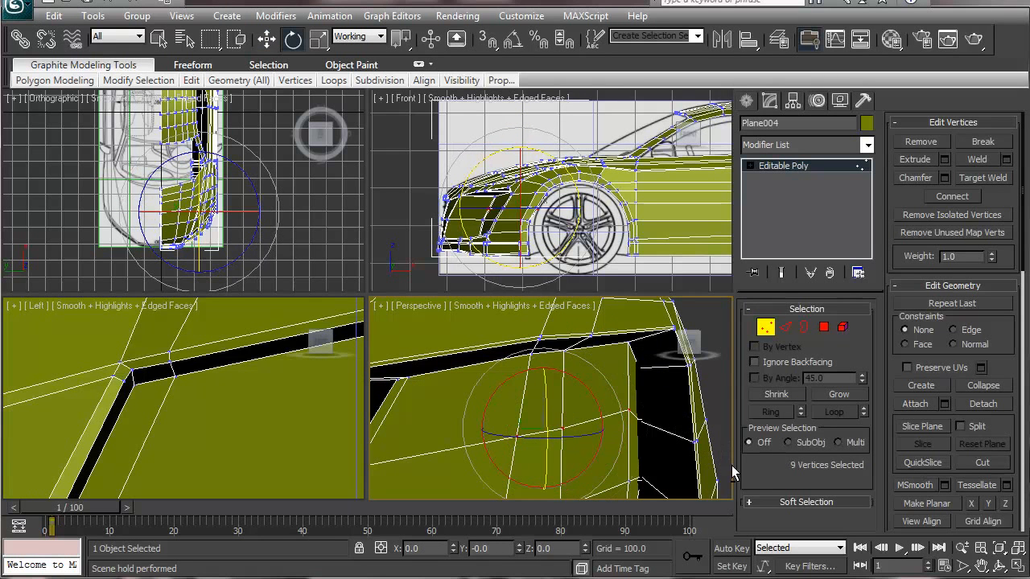
{"action": "left_click_drag", "start_coordinate": [636, 411], "coordinate": [662, 439], "text": "alt"}
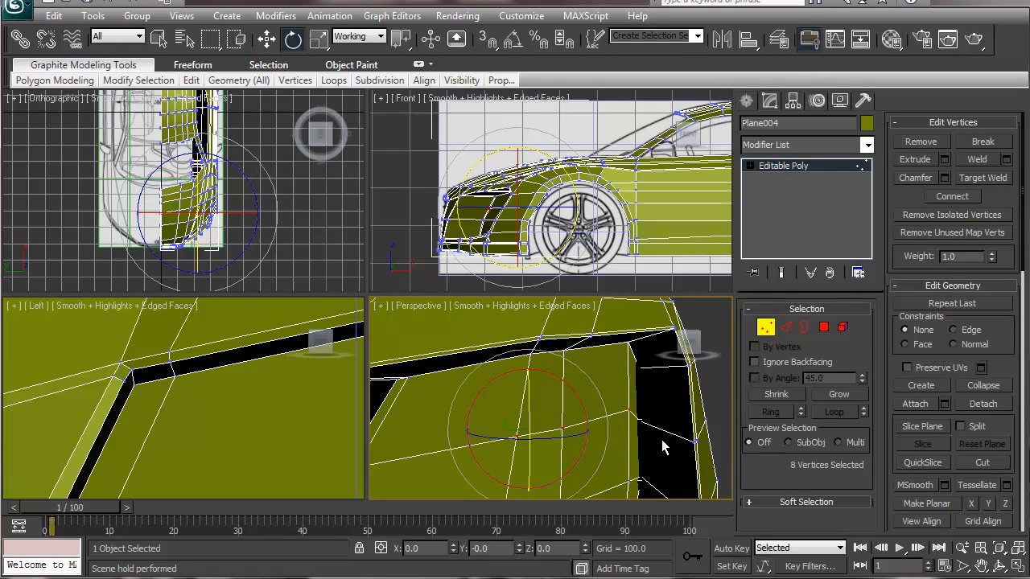
{"action": "key", "text": "w"}
{"action": "left_click_drag", "start_coordinate": [531, 367], "coordinate": [544, 330]}
Try scaling the raised row of vertices on the recess's back panel.
{"action": "middle_click_drag", "start_coordinate": [526, 392], "coordinate": [573, 399]}
{"action": "left_click", "coordinate": [519, 380]}
{"action": "key", "text": "r"}
{"action": "key", "text": "ctrl+z"}
{"action": "left_click_drag", "start_coordinate": [521, 384], "coordinate": [529, 392]}
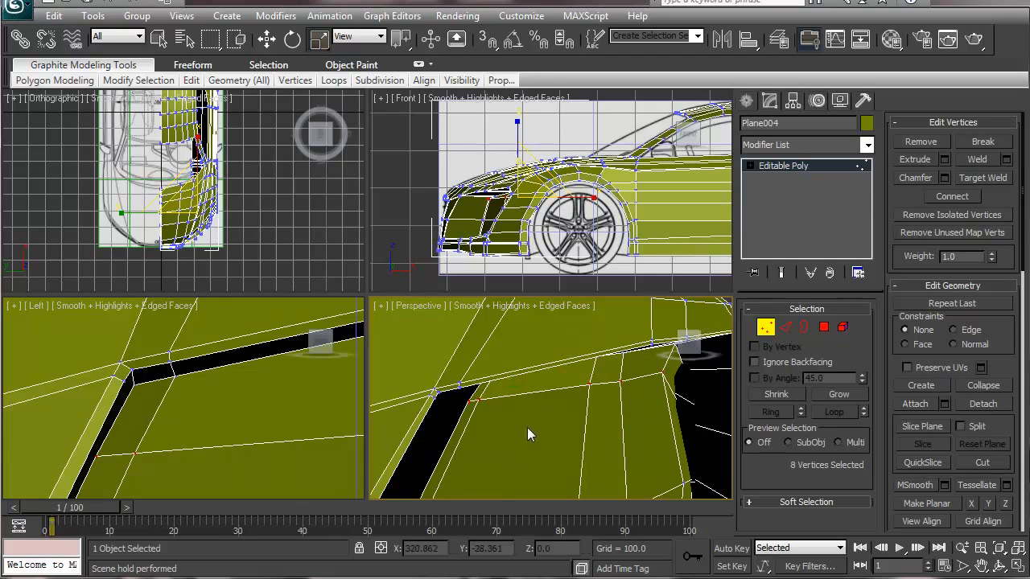
Raise the back panel's vertex row about 0.35 further and scale it slightly along Y.
{"action": "middle_click_drag", "start_coordinate": [596, 386], "coordinate": [583, 418]}
{"action": "key", "text": "w"}
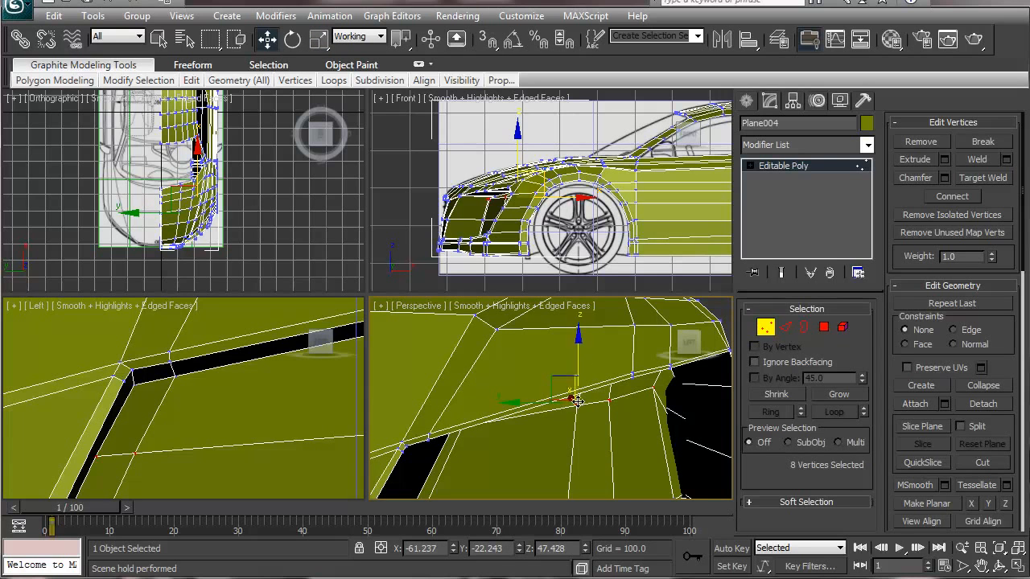
{"action": "left_click_drag", "start_coordinate": [580, 340], "coordinate": [579, 332]}
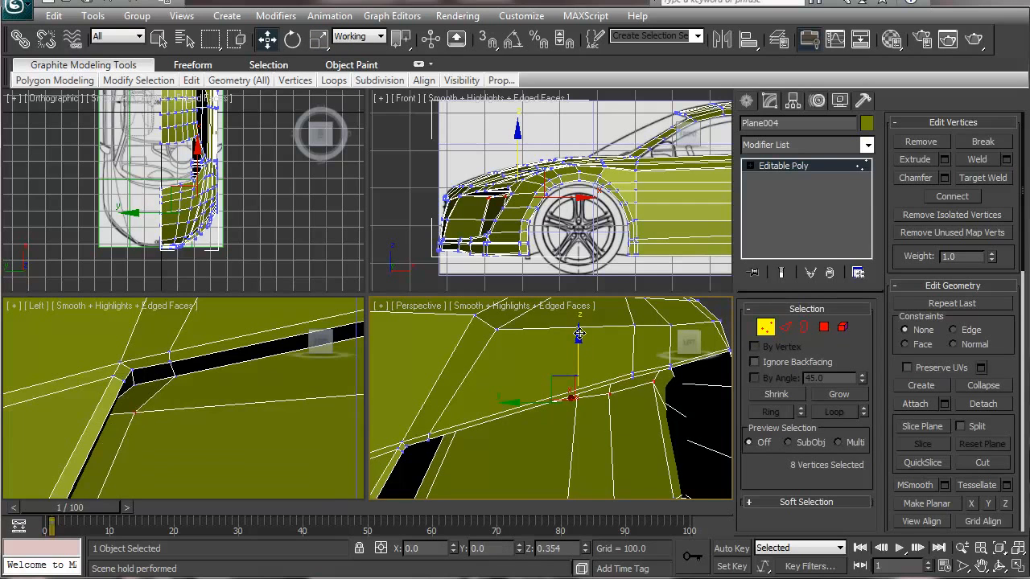
{"action": "key", "text": "r"}
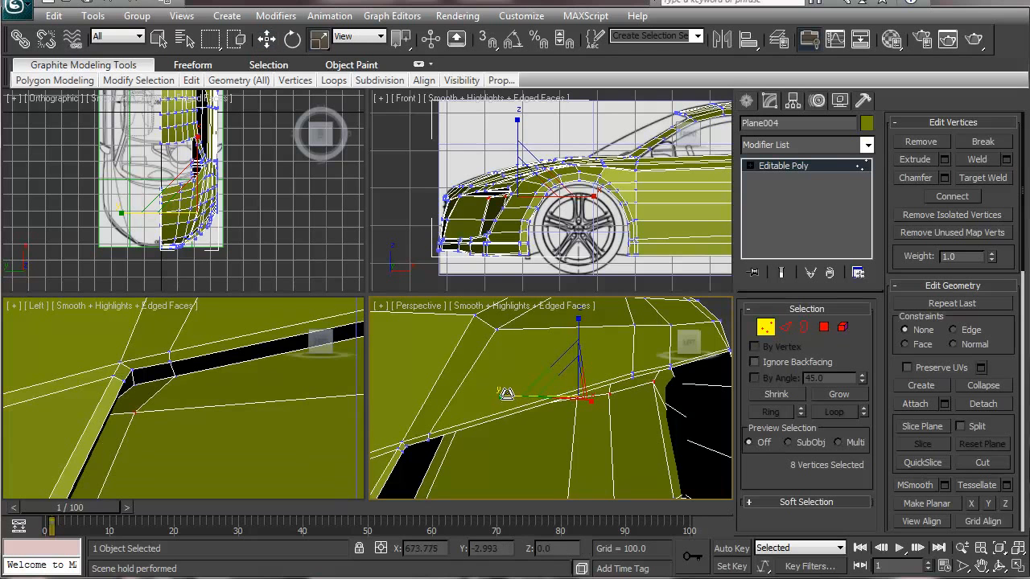
{"action": "left_click_drag", "start_coordinate": [505, 394], "coordinate": [508, 394]}
{"action": "middle_click_drag", "start_coordinate": [211, 427], "coordinate": [3, 454]}
{"action": "middle_click_drag", "start_coordinate": [243, 418], "coordinate": [9, 456]}
{"action": "scroll", "coordinate": [61, 404], "scroll_direction": "down", "scroll_amount": 8}
{"action": "scroll", "coordinate": [206, 412], "scroll_direction": "up", "scroll_amount": 3}
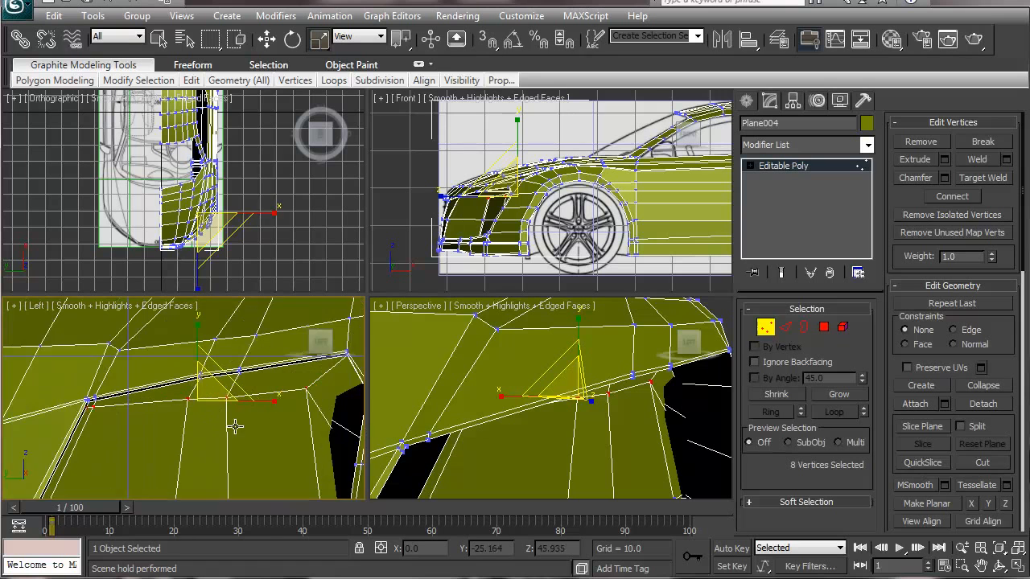
{"action": "middle_click_drag", "start_coordinate": [276, 443], "coordinate": [199, 442]}
Try to move the two loop vertices on the recess's outer side edge along their Local X axis.
{"action": "middle_click_drag", "start_coordinate": [656, 410], "coordinate": [600, 406], "text": "alt"}
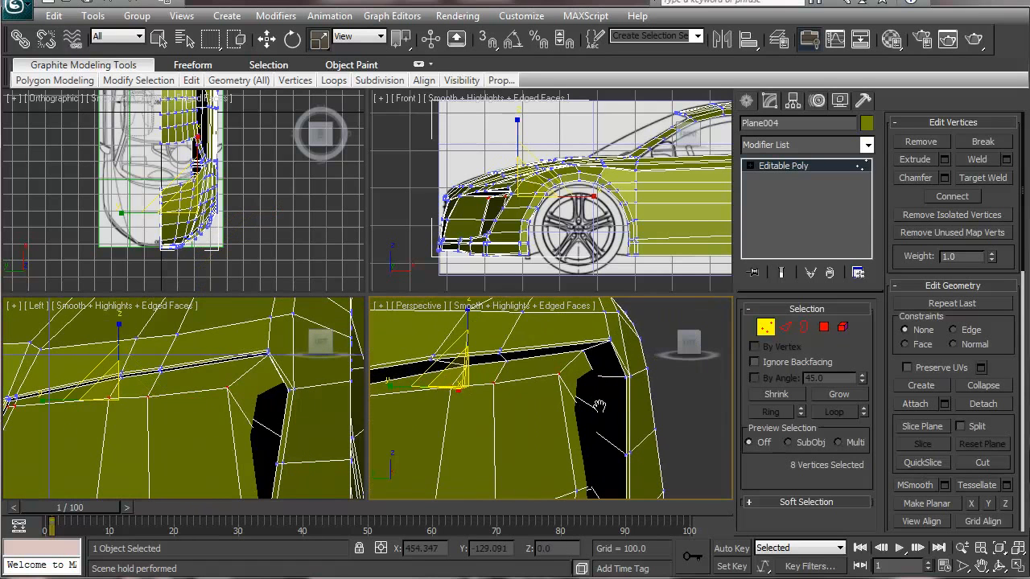
{"action": "left_click_drag", "start_coordinate": [616, 445], "coordinate": [651, 481]}
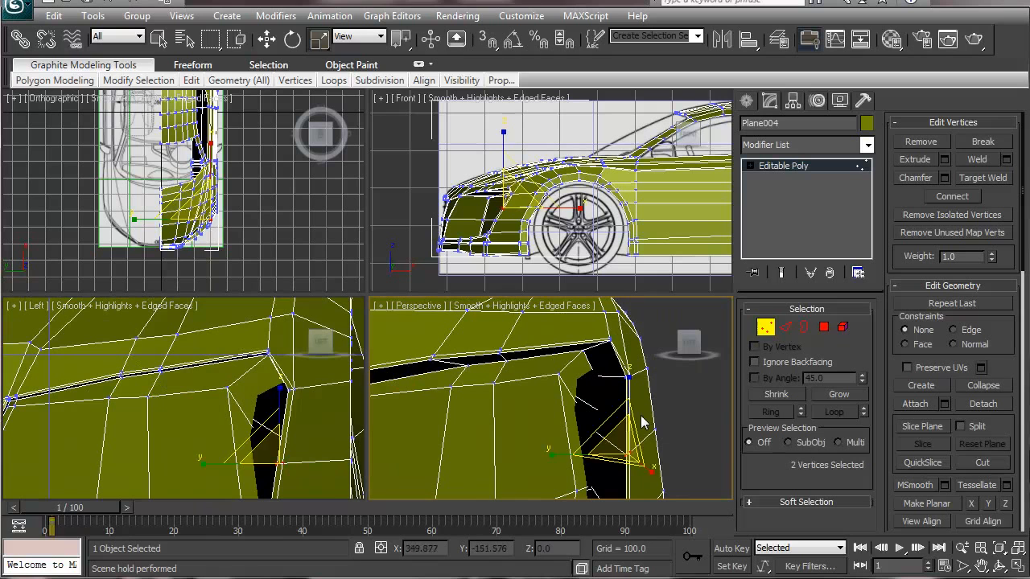
{"action": "key", "text": "w"}
{"action": "left_click", "coordinate": [346, 37]}
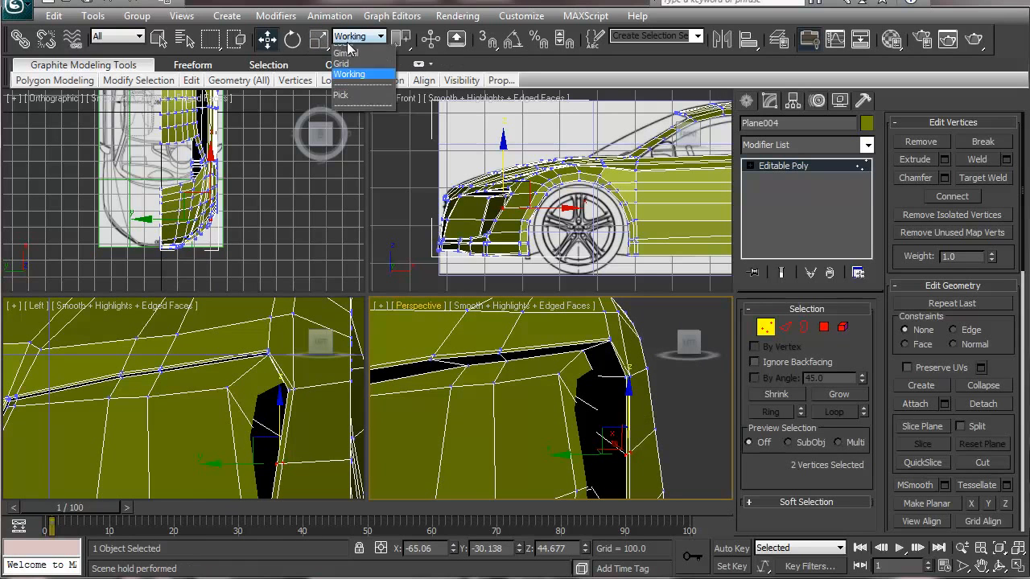
{"action": "left_click", "coordinate": [354, 49]}
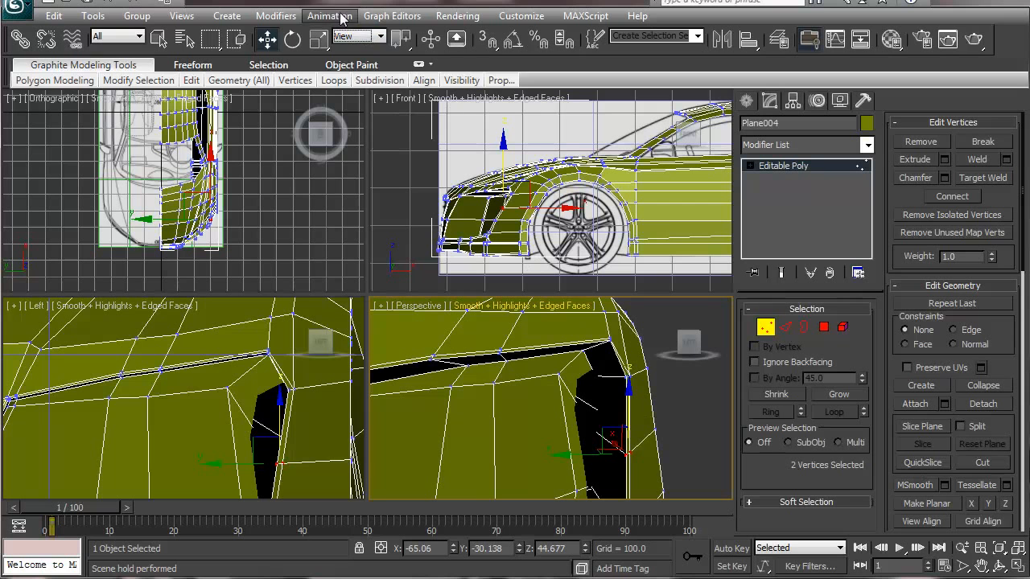
{"action": "left_click", "coordinate": [360, 37]}
{"action": "left_click", "coordinate": [365, 93]}
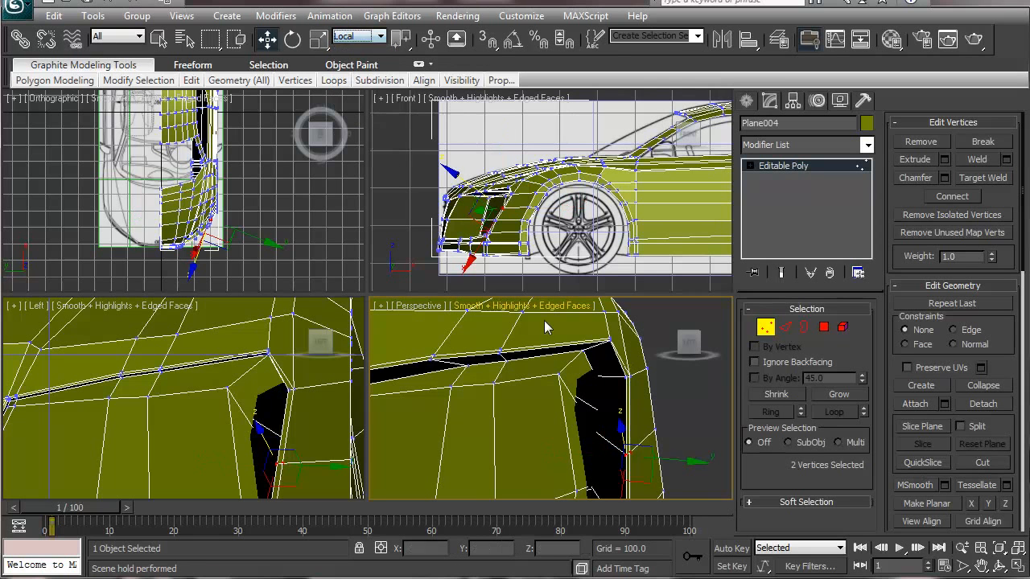
{"action": "middle_click_drag", "start_coordinate": [672, 483], "coordinate": [668, 434], "text": "alt"}
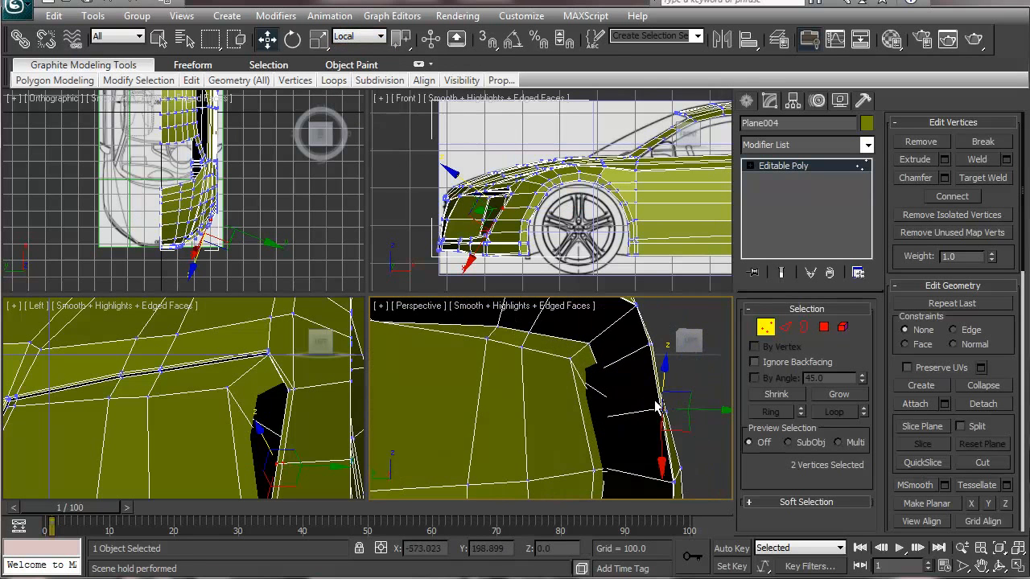
{"action": "left_click_drag", "start_coordinate": [661, 462], "coordinate": [656, 423]}
{"action": "key", "text": "ctrl+z"}
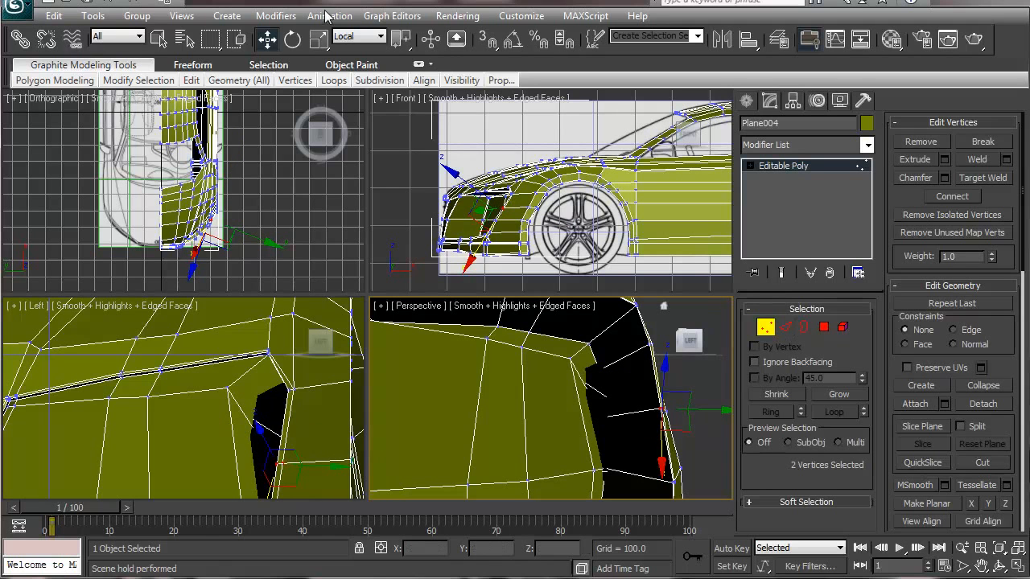
Raise the two outer side edge vertices in the Working coordinate system, followed by the adjoining side wall vertices.
{"action": "left_click", "coordinate": [351, 38]}
{"action": "left_click", "coordinate": [355, 122]}
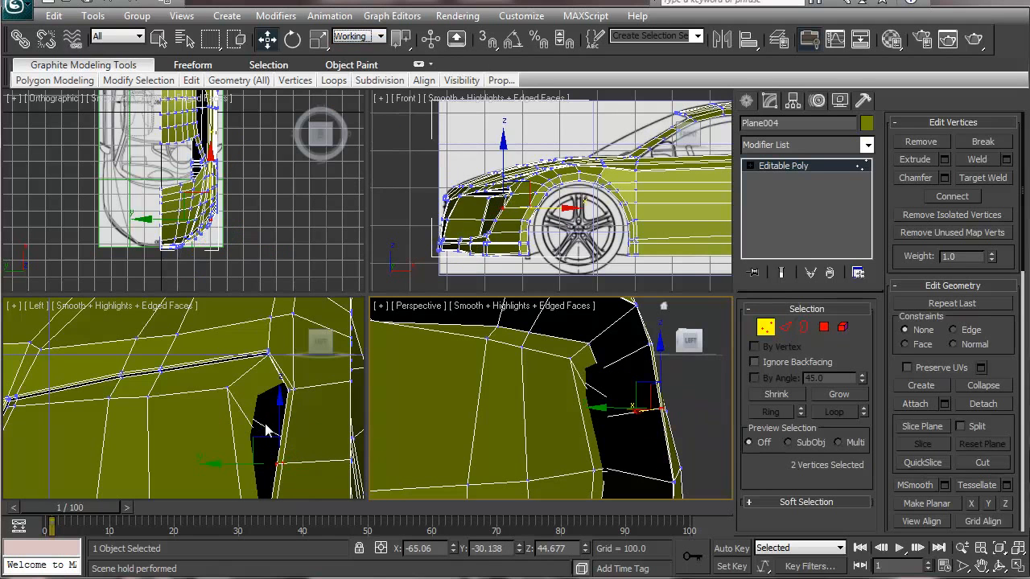
{"action": "middle_click_drag", "start_coordinate": [460, 420], "coordinate": [606, 427], "text": "alt"}
{"action": "left_click_drag", "start_coordinate": [606, 428], "coordinate": [604, 372]}
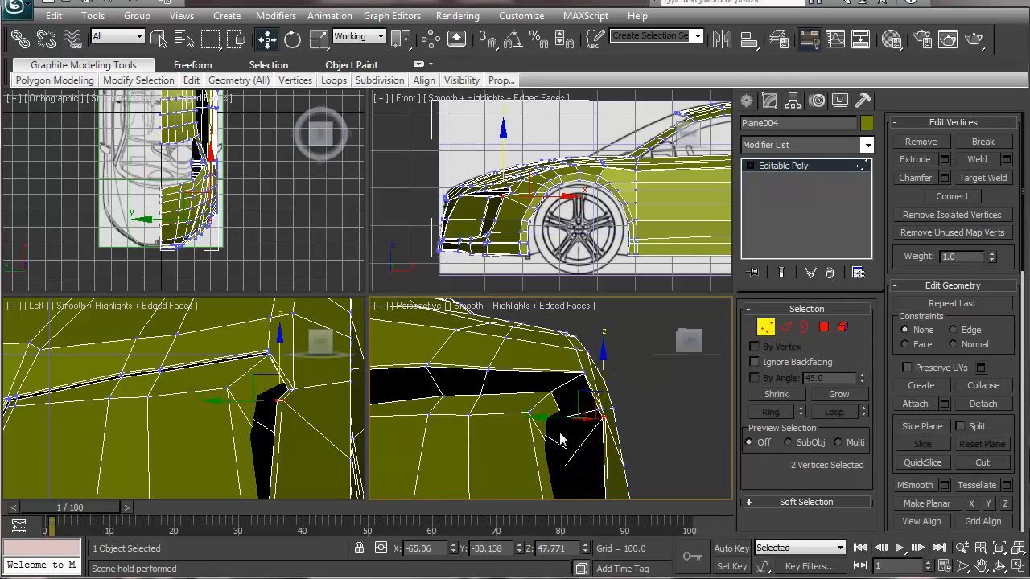
{"action": "left_click_drag", "start_coordinate": [561, 486], "coordinate": [585, 510]}
{"action": "left_click_drag", "start_coordinate": [547, 413], "coordinate": [554, 390]}
{"action": "middle_click_drag", "start_coordinate": [510, 443], "coordinate": [498, 437], "text": "alt"}
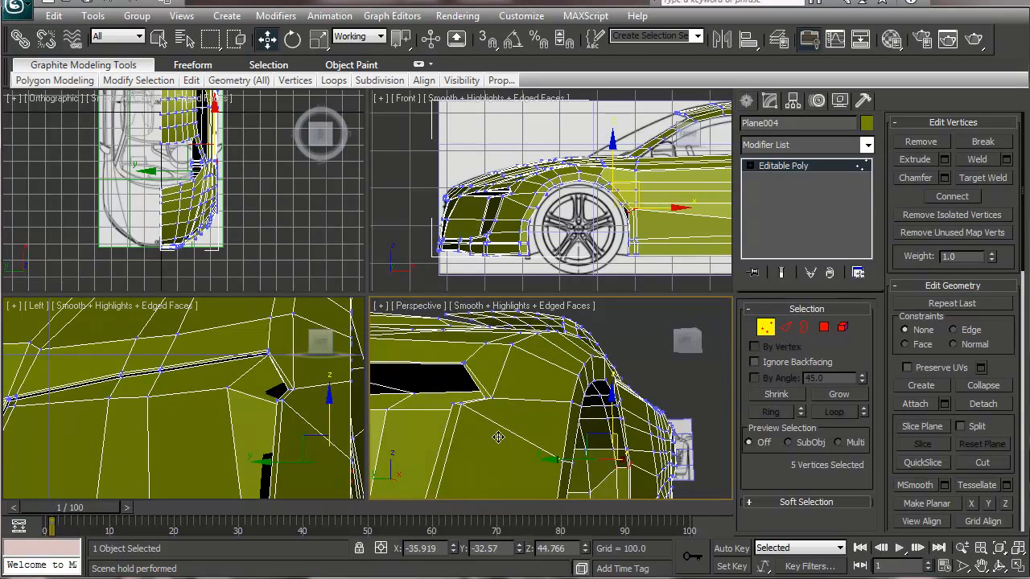
Undo the recent moves and scaling of the loop vertices around the outer recess.
{"action": "key", "text": "ctrl+z"}
{"action": "key", "text": "ctrl+z"}
{"action": "key", "text": "ctrl+z"}
{"action": "key", "text": "ctrl+z"}
{"action": "key", "text": "ctrl+z"}
{"action": "key", "text": "ctrl+z"}
{"action": "key", "text": "ctrl+z"}
{"action": "key", "text": "ctrl+z"}
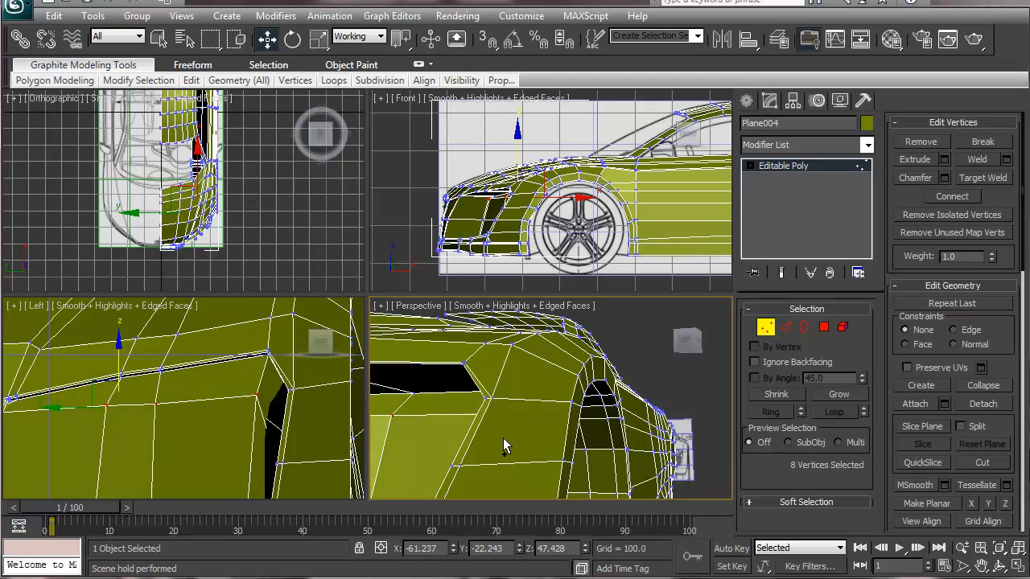
{"action": "middle_click_drag", "start_coordinate": [523, 427], "coordinate": [560, 426], "text": "alt"}
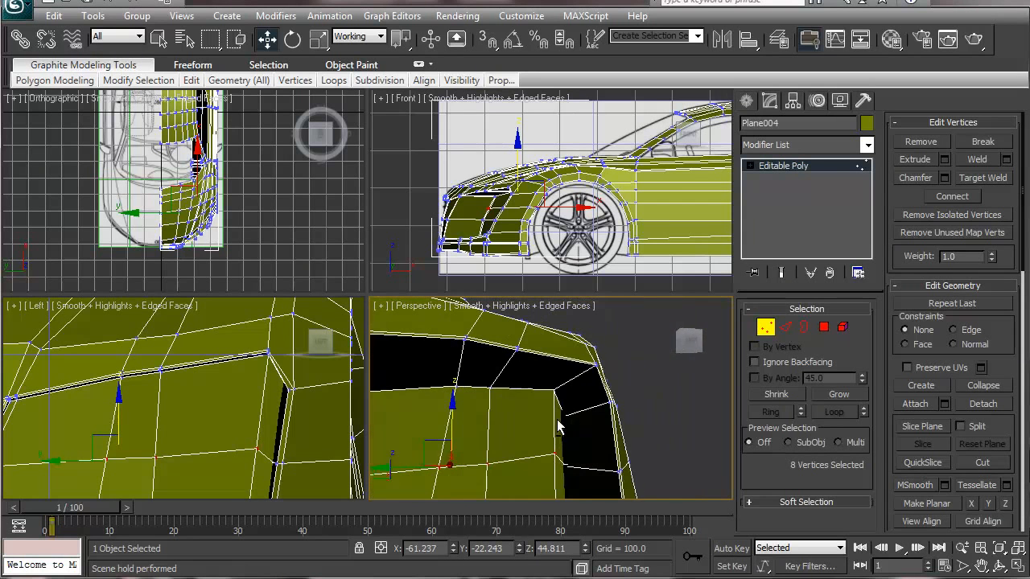
Switch to polygon editing and try loop-selecting the polygon rows across the outer recess's back panel.
{"action": "left_click", "coordinate": [824, 327]}
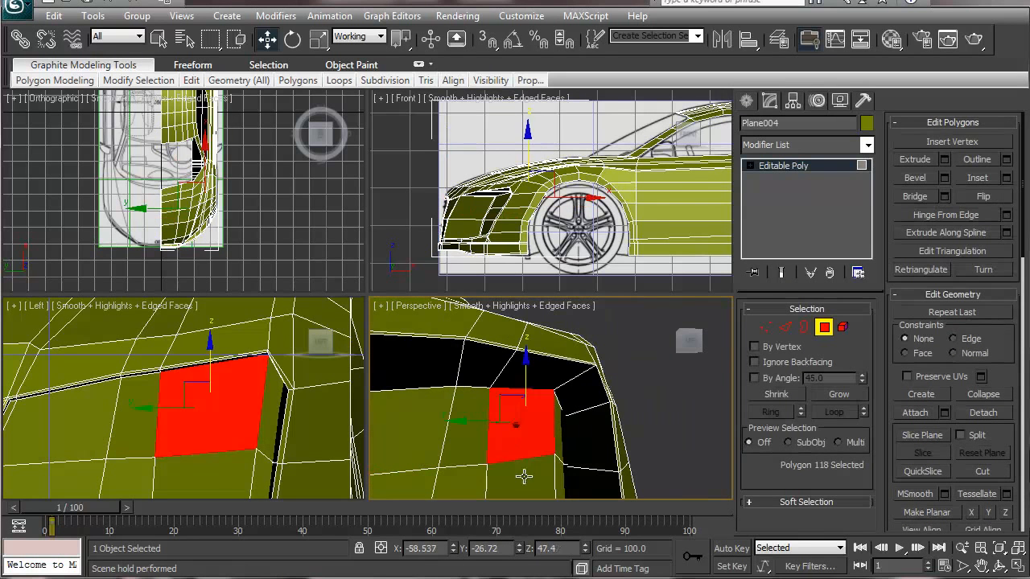
{"action": "left_click_drag", "start_coordinate": [513, 445], "coordinate": [507, 376], "text": "shift"}
{"action": "left_click", "coordinate": [593, 293]}
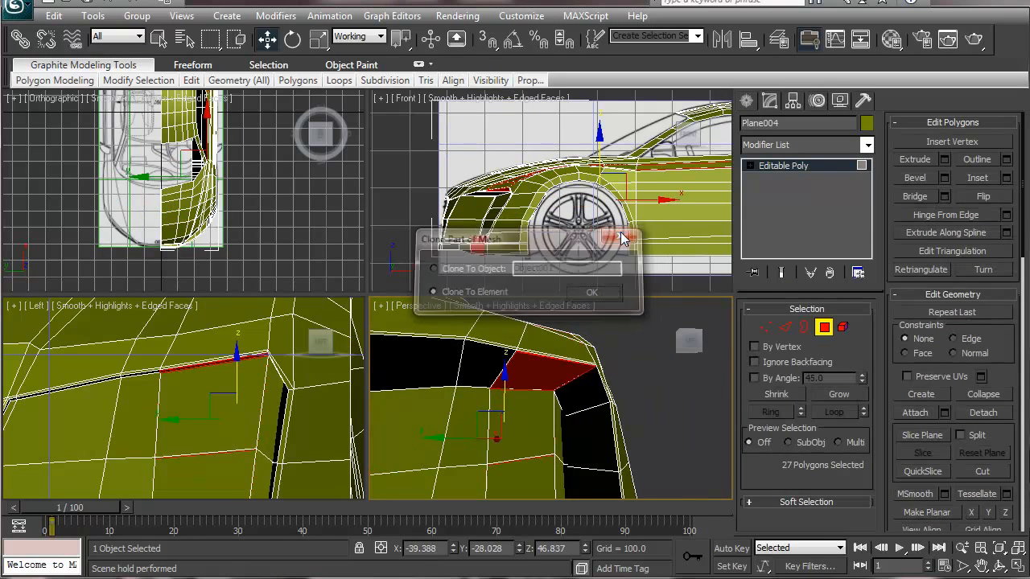
{"action": "left_click", "coordinate": [422, 444]}
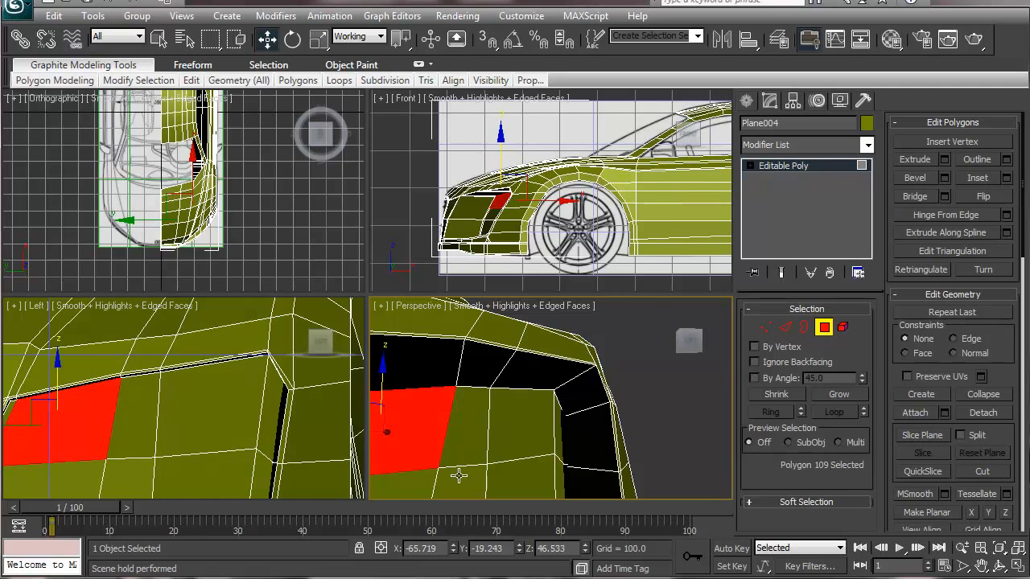
{"action": "mouse_move", "coordinate": [462, 452]}
{"action": "middle_mouse_down"}
{"action": "mouse_move", "coordinate": [501, 397]}
{"action": "mouse_move", "coordinate": [458, 401]}
{"action": "mouse_move", "coordinate": [464, 434]}
{"action": "middle_mouse_up"}
{"action": "left_click", "coordinate": [529, 361], "text": "shift"}
{"action": "scroll", "coordinate": [525, 374], "scroll_direction": "down", "scroll_amount": 5}
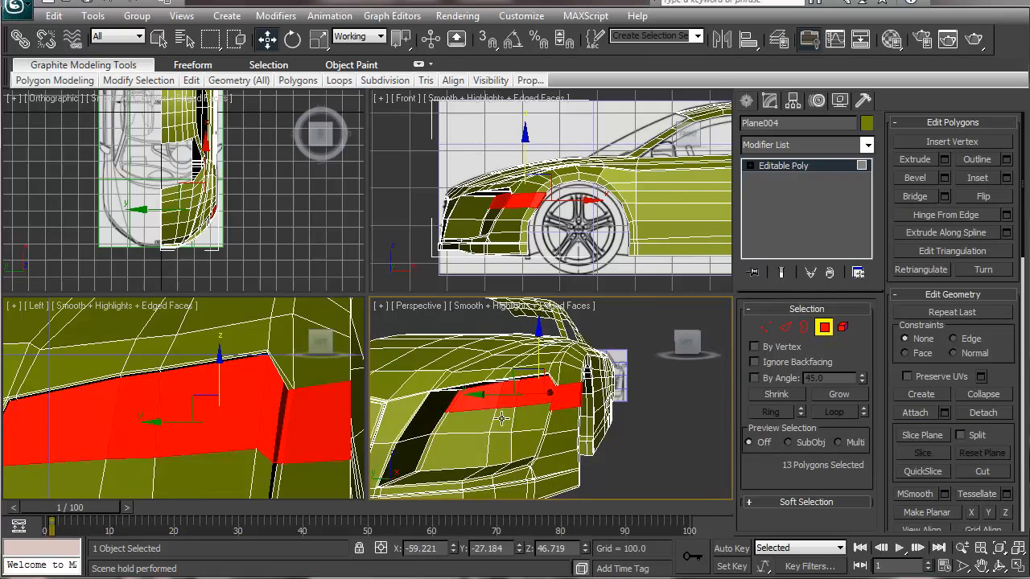
{"action": "left_click", "coordinate": [462, 422], "text": "shift"}
{"action": "left_click", "coordinate": [500, 425]}
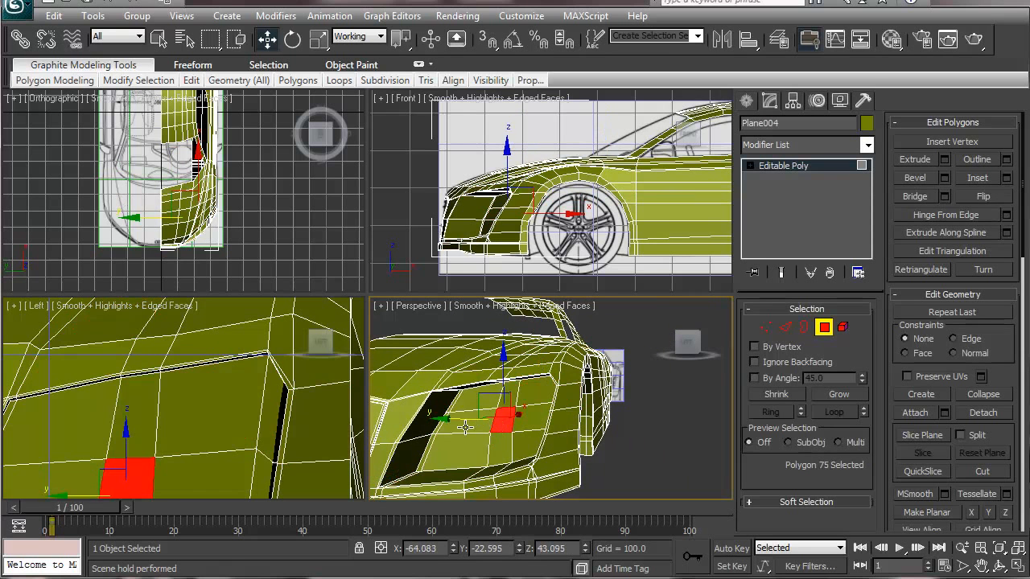
{"action": "left_click", "coordinate": [461, 427], "text": "shift"}
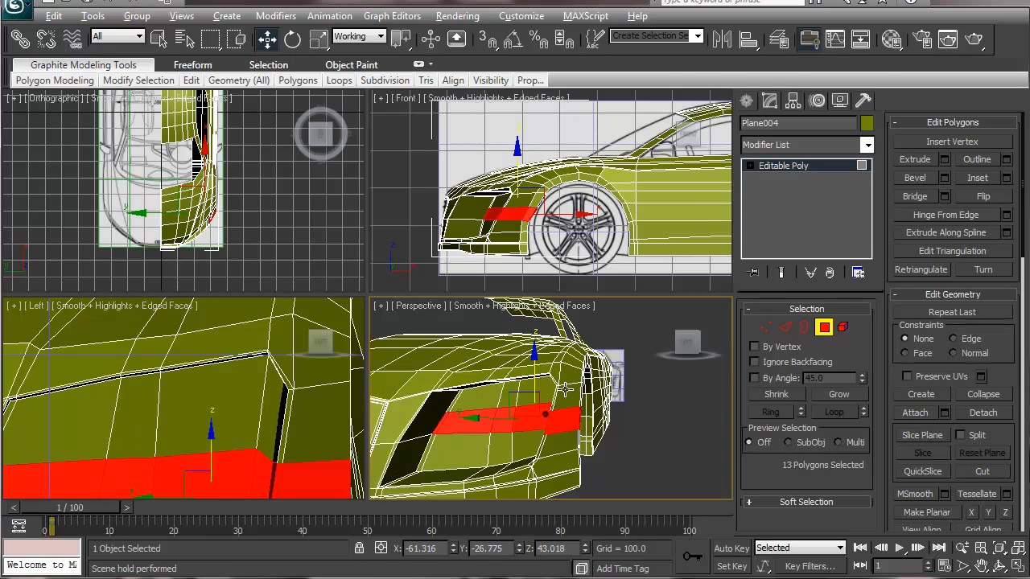
{"action": "left_click", "coordinate": [486, 393], "text": "shift"}
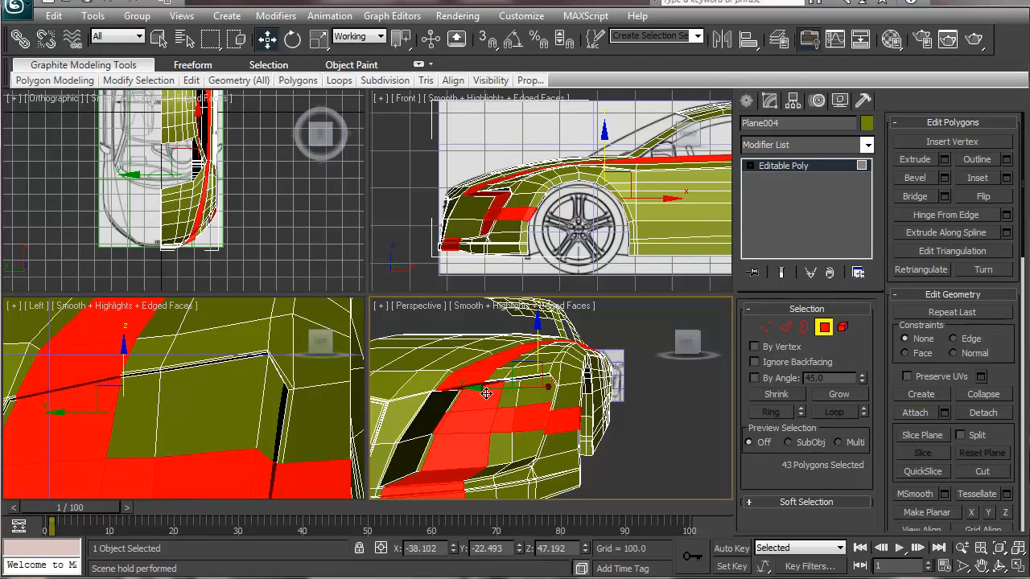
Select the nine polygons that form the outer recess's back panel.
{"action": "left_click", "coordinate": [512, 397]}
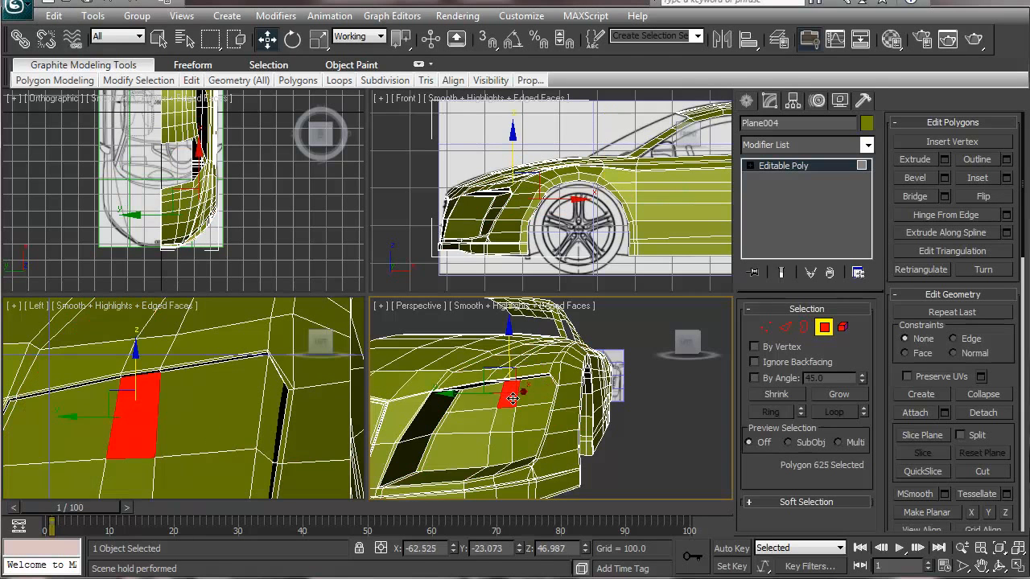
{"action": "left_click", "coordinate": [481, 402], "text": "ctrl"}
{"action": "left_click", "coordinate": [479, 420], "text": "ctrl"}
{"action": "left_click", "coordinate": [504, 422], "text": "ctrl"}
{"action": "left_click", "coordinate": [500, 449], "text": "ctrl"}
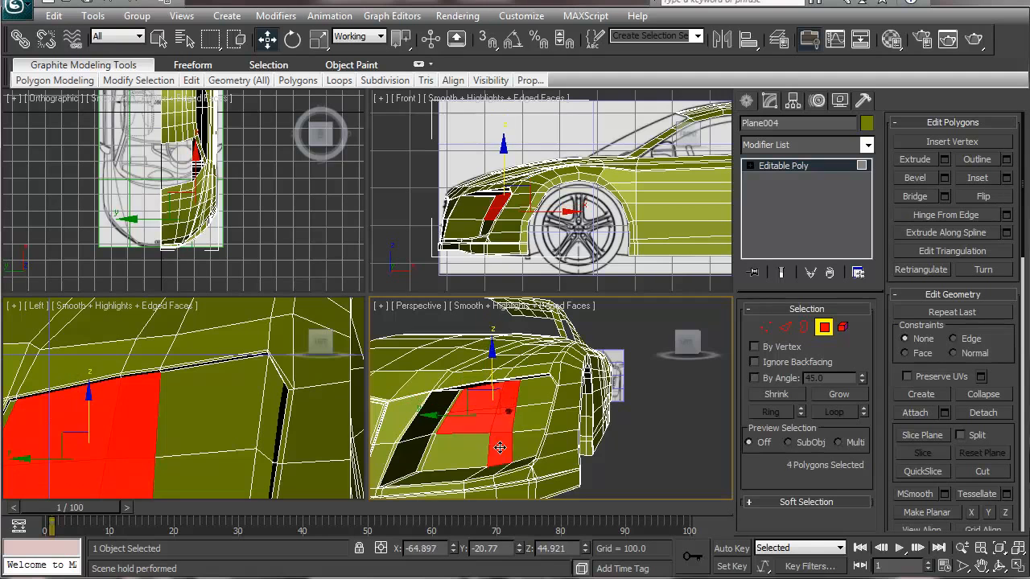
{"action": "left_click", "coordinate": [472, 451], "text": "ctrl"}
{"action": "left_click", "coordinate": [527, 449], "text": "ctrl"}
{"action": "left_click", "coordinate": [524, 423], "text": "ctrl"}
{"action": "left_click", "coordinate": [528, 400], "text": "ctrl"}
{"action": "key", "text": "space"}
Try to move the nine selected back panel polygons along the X axis, and undo the moves.
{"action": "mouse_move", "coordinate": [531, 410]}
{"action": "middle_mouse_down"}
{"action": "mouse_move", "coordinate": [479, 428]}
{"action": "mouse_move", "coordinate": [519, 424]}
{"action": "mouse_move", "coordinate": [531, 411]}
{"action": "middle_mouse_up"}
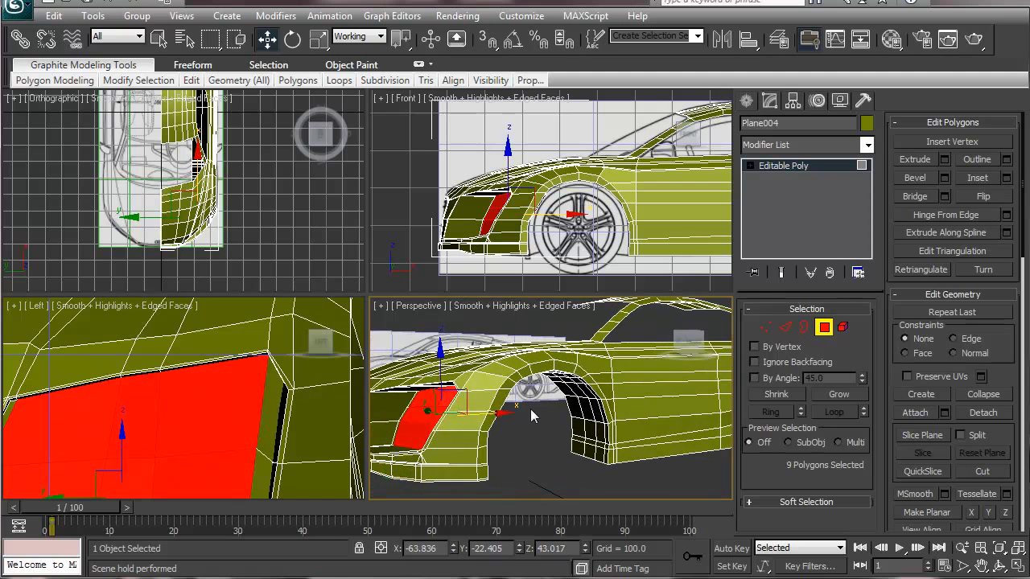
{"action": "left_click_drag", "start_coordinate": [499, 411], "coordinate": [482, 411]}
{"action": "mouse_move", "coordinate": [462, 431]}
{"action": "middle_mouse_down", "text": "alt"}
{"action": "mouse_move", "coordinate": [584, 448]}
{"action": "mouse_move", "coordinate": [522, 430]}
{"action": "mouse_move", "coordinate": [435, 447]}
{"action": "mouse_move", "coordinate": [171, 444]}
{"action": "middle_mouse_up", "text": "alt"}
{"action": "middle_click_drag", "start_coordinate": [507, 438], "coordinate": [519, 412], "text": "alt"}
{"action": "left_click_drag", "start_coordinate": [493, 383], "coordinate": [556, 394]}
{"action": "mouse_move", "coordinate": [571, 398]}
{"action": "left_mouse_down"}
{"action": "mouse_move", "coordinate": [530, 391]}
{"action": "mouse_move", "coordinate": [556, 402]}
{"action": "left_mouse_up"}
{"action": "key", "text": "ctrl+z"}
{"action": "middle_click_drag", "start_coordinate": [476, 423], "coordinate": [518, 419], "text": "alt"}
{"action": "scroll", "coordinate": [524, 419], "scroll_direction": "up", "scroll_amount": 4}
{"action": "key", "text": "ctrl+z"}
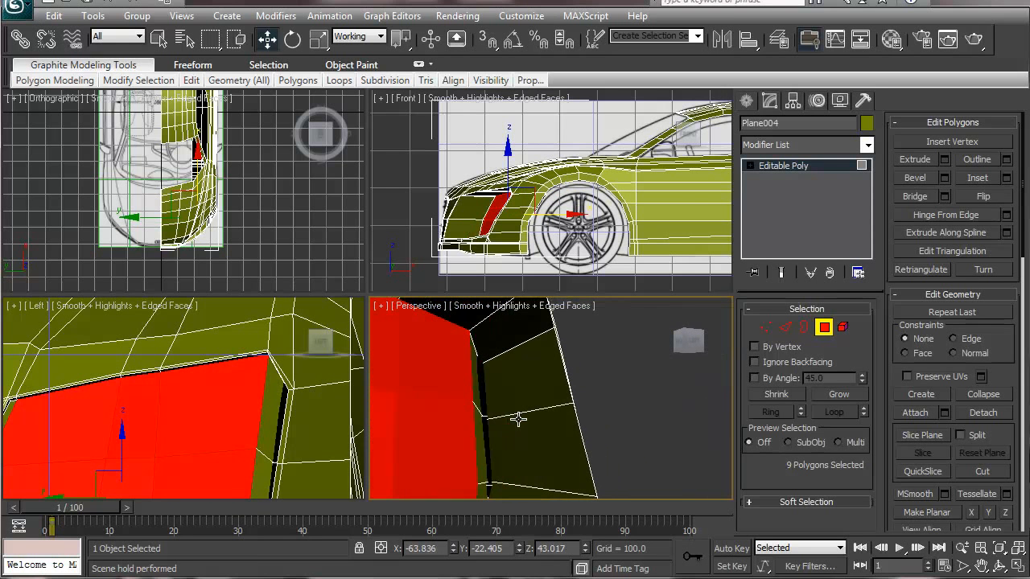
Add the narrow polygons along the back panel's outer side to the selection, leaving out the two surplus side wall polygons.
{"action": "left_click", "coordinate": [479, 381], "text": "ctrl"}
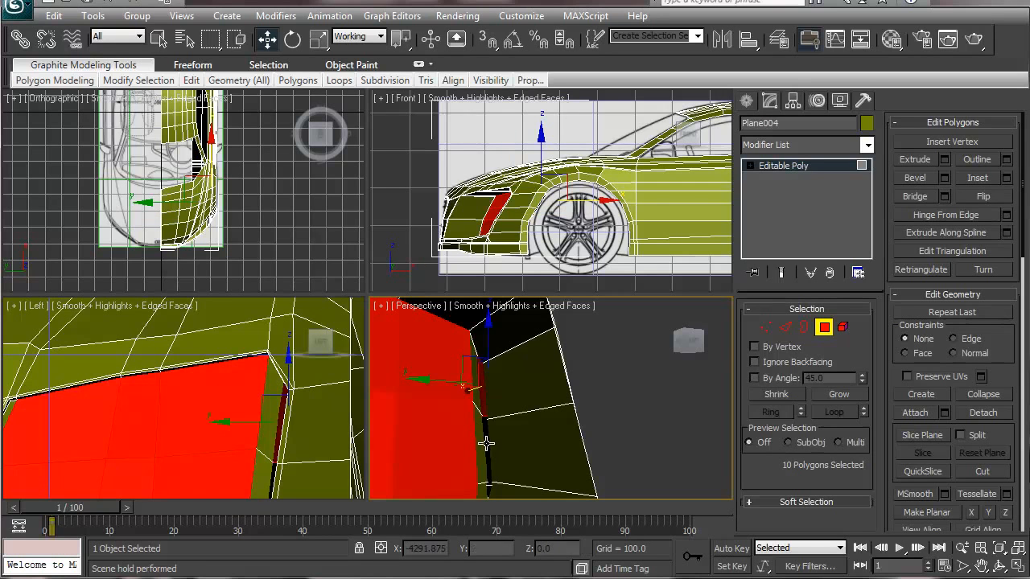
{"action": "left_click", "coordinate": [486, 443], "text": "ctrl"}
{"action": "middle_click_drag", "start_coordinate": [486, 443], "coordinate": [527, 417]}
{"action": "left_click", "coordinate": [500, 395], "text": "ctrl"}
{"action": "left_click", "coordinate": [462, 405], "text": "ctrl"}
{"action": "middle_click_drag", "start_coordinate": [462, 405], "coordinate": [475, 372], "text": "alt"}
{"action": "left_click", "coordinate": [475, 373], "text": "ctrl"}
{"action": "middle_click_drag", "start_coordinate": [518, 414], "coordinate": [268, 389], "text": "alt"}
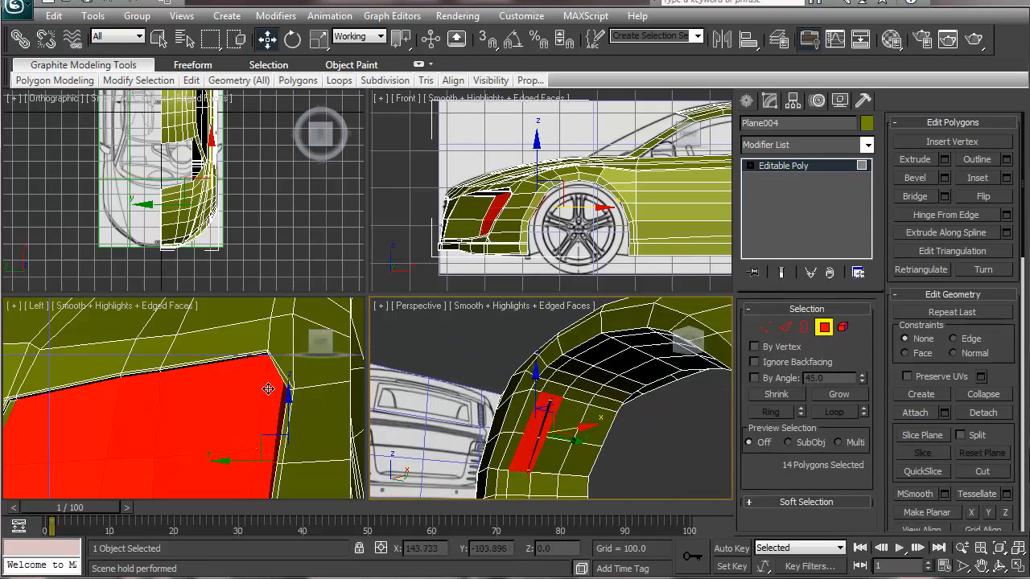
{"action": "left_click", "coordinate": [528, 451], "text": "alt"}
{"action": "left_click", "coordinate": [544, 415], "text": "alt"}
Try to move the enlarged panel selection and reselect its narrow inner side polygons, and undo back to the twelve-polygon selection.
{"action": "middle_click_drag", "start_coordinate": [462, 461], "coordinate": [610, 413], "text": "alt"}
{"action": "left_click_drag", "start_coordinate": [614, 416], "coordinate": [592, 416]}
{"action": "middle_click_drag", "start_coordinate": [591, 416], "coordinate": [594, 441], "text": "alt"}
{"action": "left_click", "coordinate": [602, 442]}
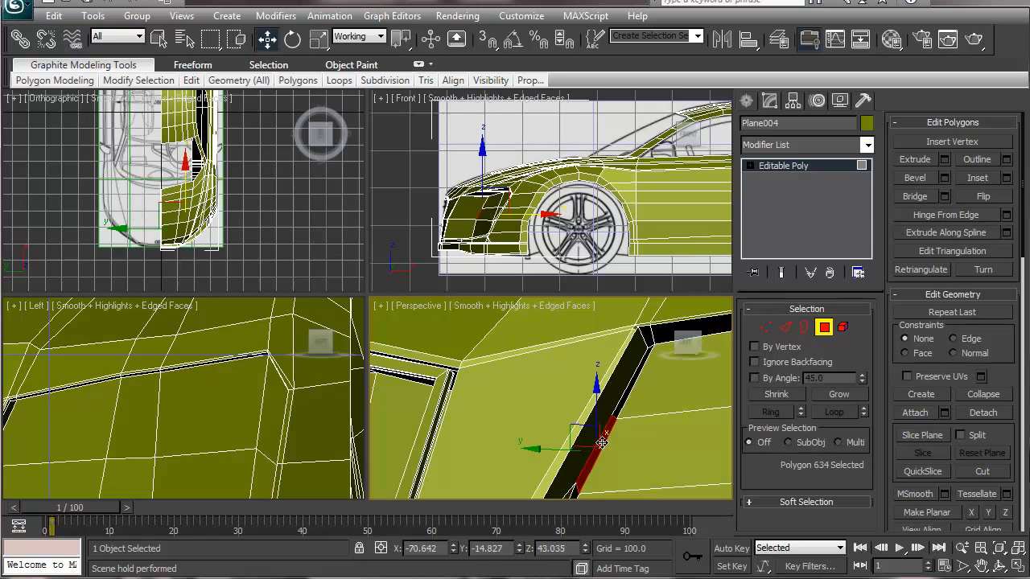
{"action": "left_click", "coordinate": [614, 421], "text": "shift"}
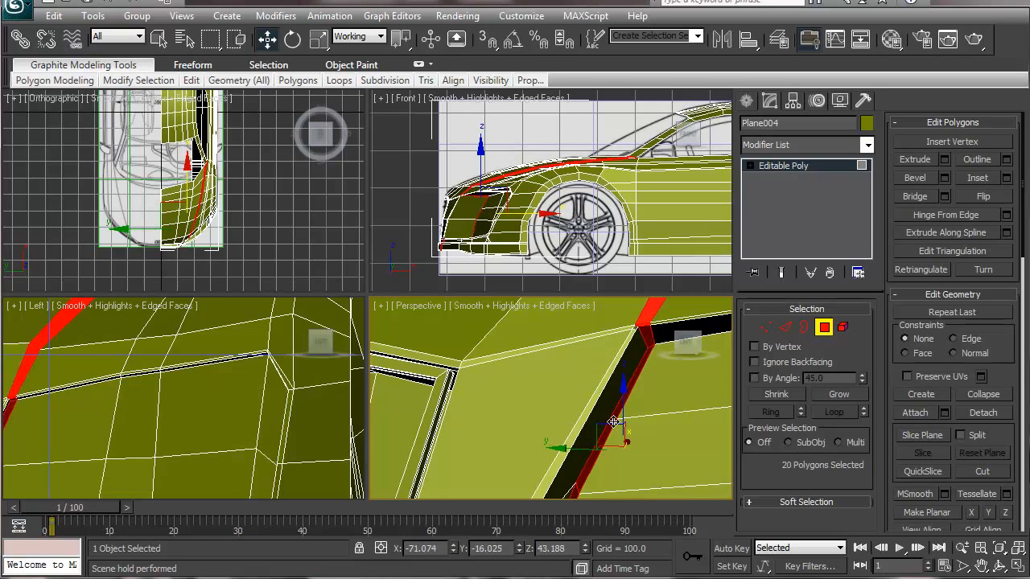
{"action": "left_click", "coordinate": [636, 376]}
{"action": "left_click", "coordinate": [599, 442], "text": "ctrl"}
{"action": "middle_click_drag", "start_coordinate": [599, 442], "coordinate": [363, 419], "text": "alt"}
{"action": "left_click", "coordinate": [603, 389], "text": "ctrl"}
{"action": "middle_click_drag", "start_coordinate": [493, 378], "coordinate": [479, 419], "text": "alt"}
{"action": "key", "text": "ctrl+z"}
{"action": "key", "text": "ctrl+z"}
{"action": "key", "text": "ctrl+z"}
{"action": "key", "text": "ctrl+z"}
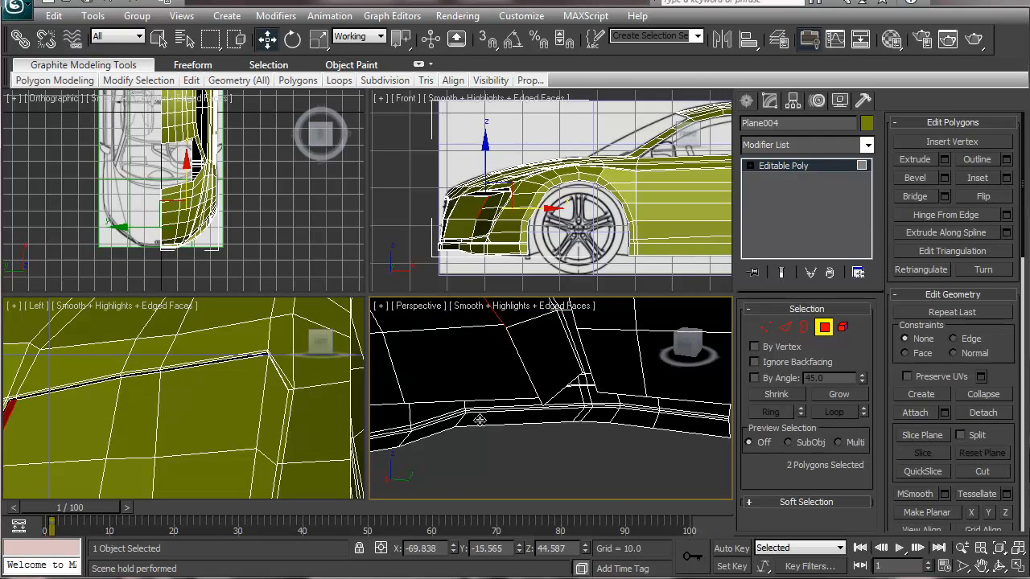
{"action": "key", "text": "ctrl+z"}
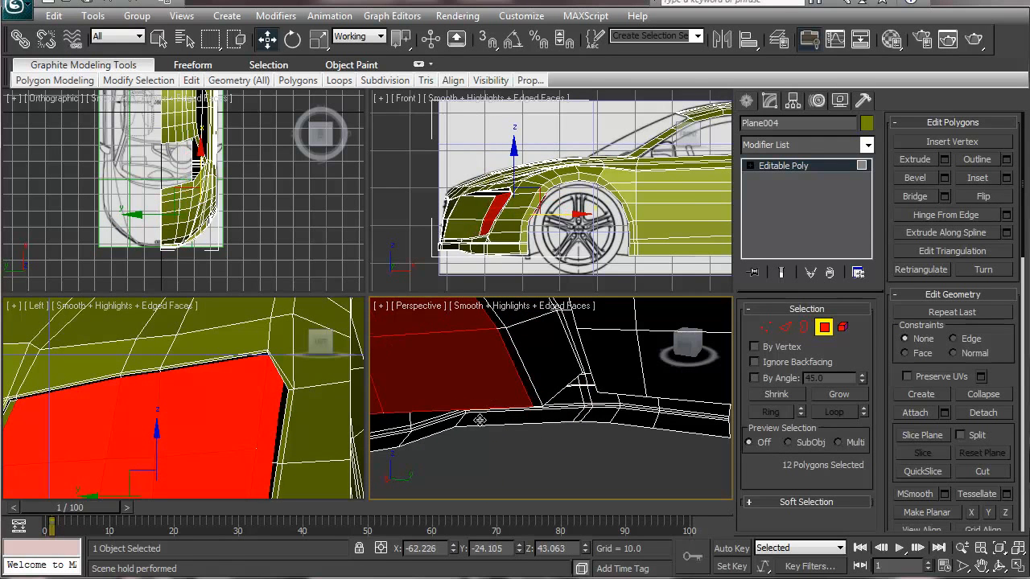
Add the three narrow polygons along the back panel's inner side to the selection.
{"action": "left_click", "coordinate": [519, 361], "text": "ctrl"}
{"action": "middle_click_drag", "start_coordinate": [520, 361], "coordinate": [550, 408], "text": "alt"}
{"action": "left_click", "coordinate": [546, 398], "text": "ctrl"}
{"action": "left_click", "coordinate": [531, 367], "text": "ctrl"}
{"action": "key", "text": "ctrl+z"}
{"action": "left_click", "coordinate": [531, 374], "text": "ctrl"}
Move the fifteen selected back panel polygons slightly along the X axis toward the car's front.
{"action": "middle_click_drag", "start_coordinate": [568, 405], "coordinate": [277, 413], "text": "alt"}
{"action": "scroll", "coordinate": [628, 417], "scroll_direction": "down", "scroll_amount": 5}
{"action": "left_click_drag", "start_coordinate": [632, 424], "coordinate": [616, 421]}
Examine the outer recess's depth and its upper inner corner around the moved back panel.
{"action": "middle_click_drag", "start_coordinate": [552, 443], "coordinate": [730, 435], "text": "alt"}
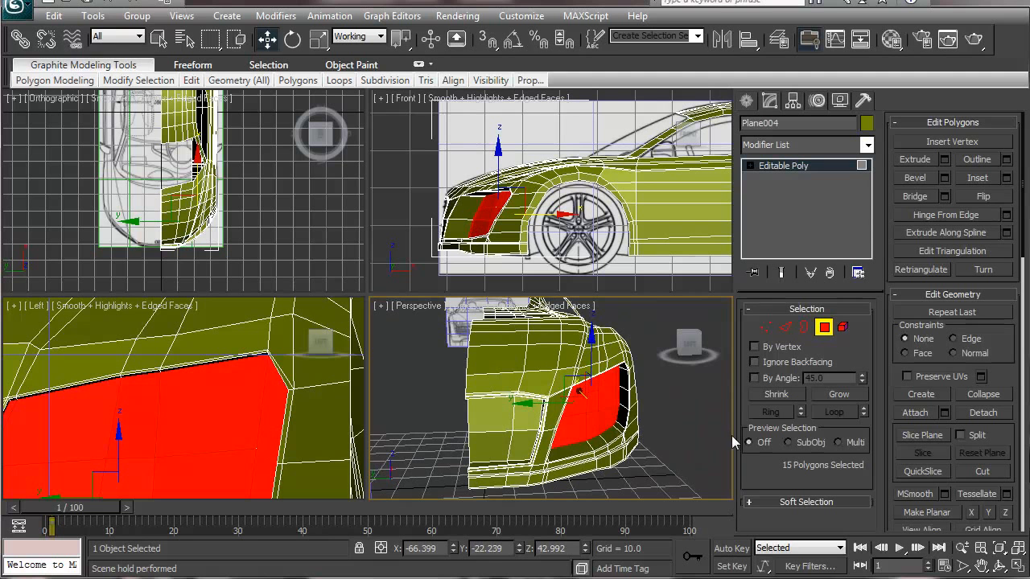
{"action": "middle_click_drag", "start_coordinate": [650, 411], "coordinate": [581, 372], "text": "alt"}
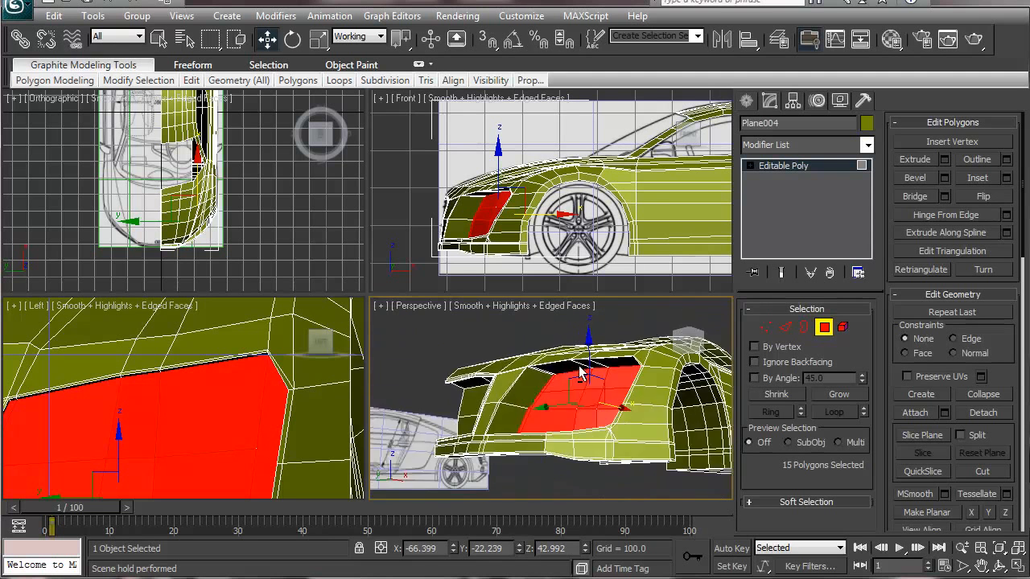
{"action": "scroll", "coordinate": [581, 372], "scroll_direction": "up", "scroll_amount": 8}
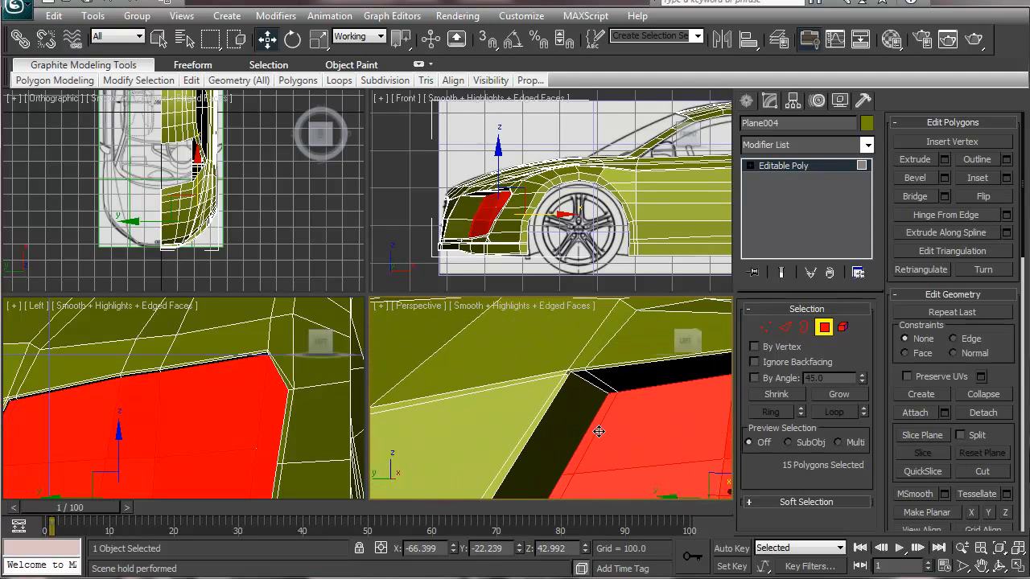
{"action": "middle_click_drag", "start_coordinate": [587, 405], "coordinate": [594, 410], "text": "alt"}
{"action": "middle_click_drag", "start_coordinate": [707, 432], "coordinate": [631, 431]}
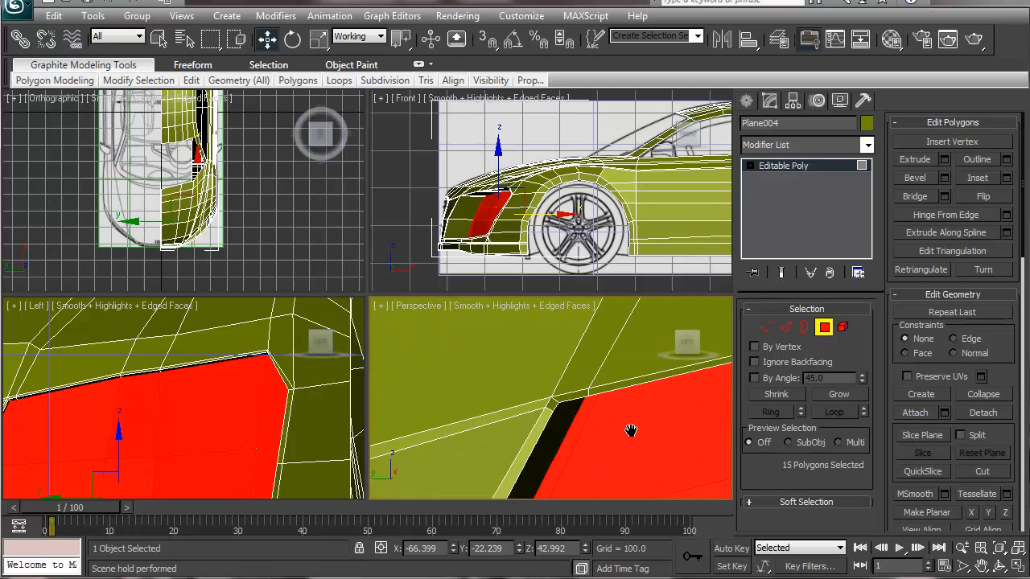
{"action": "middle_click_drag", "start_coordinate": [569, 397], "coordinate": [546, 350], "text": "alt"}
{"action": "scroll", "coordinate": [559, 429], "scroll_direction": "down", "scroll_amount": 5}
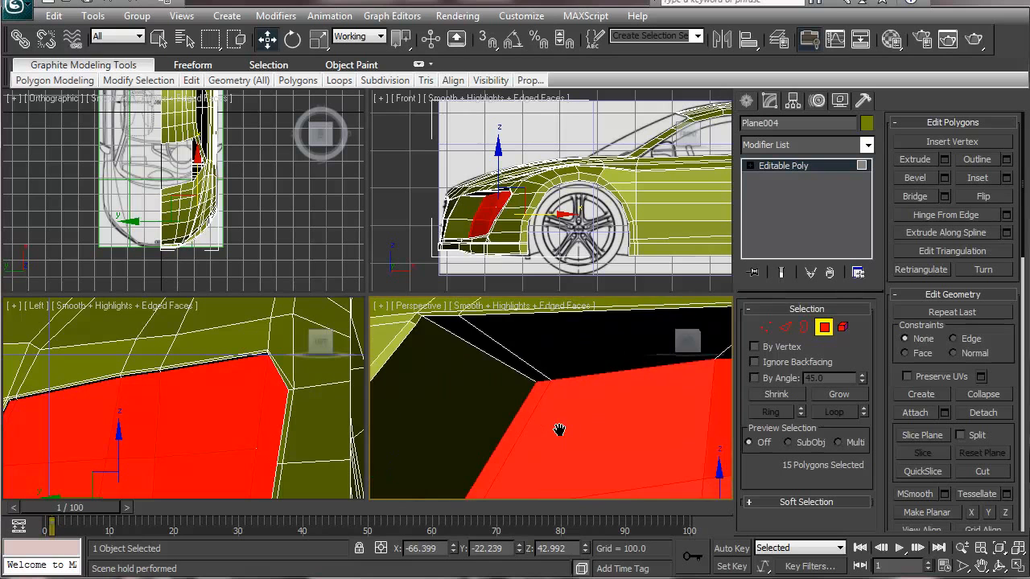
{"action": "scroll", "coordinate": [556, 425], "scroll_direction": "down", "scroll_amount": 2}
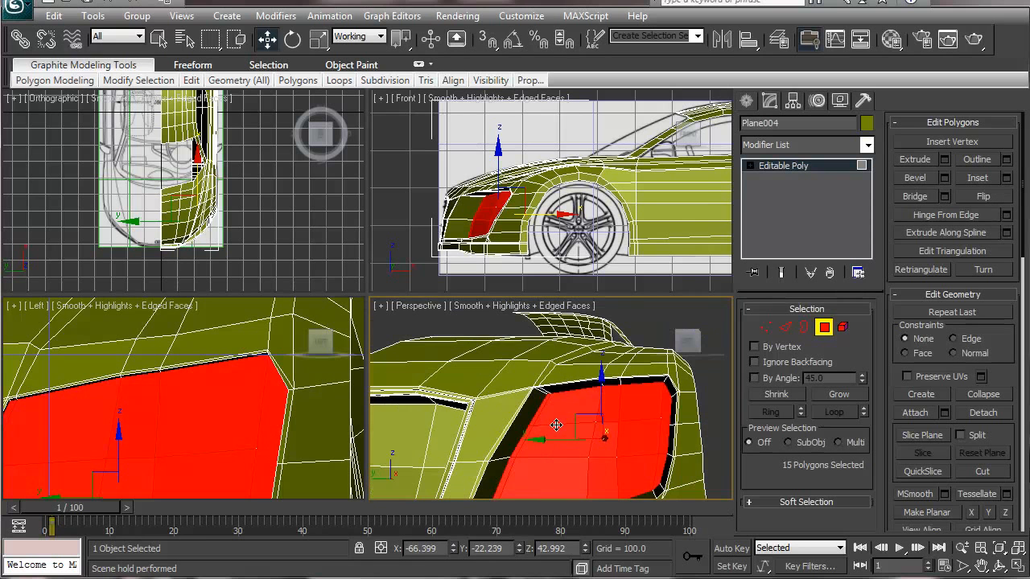
Try to cut an edge with the Cut tool, starting at the outer recess's upper inner corner.
{"action": "left_click", "coordinate": [634, 443]}
{"action": "middle_click_drag", "start_coordinate": [634, 443], "coordinate": [568, 438], "text": "alt"}
{"action": "scroll", "coordinate": [638, 432], "scroll_direction": "up", "scroll_amount": 8}
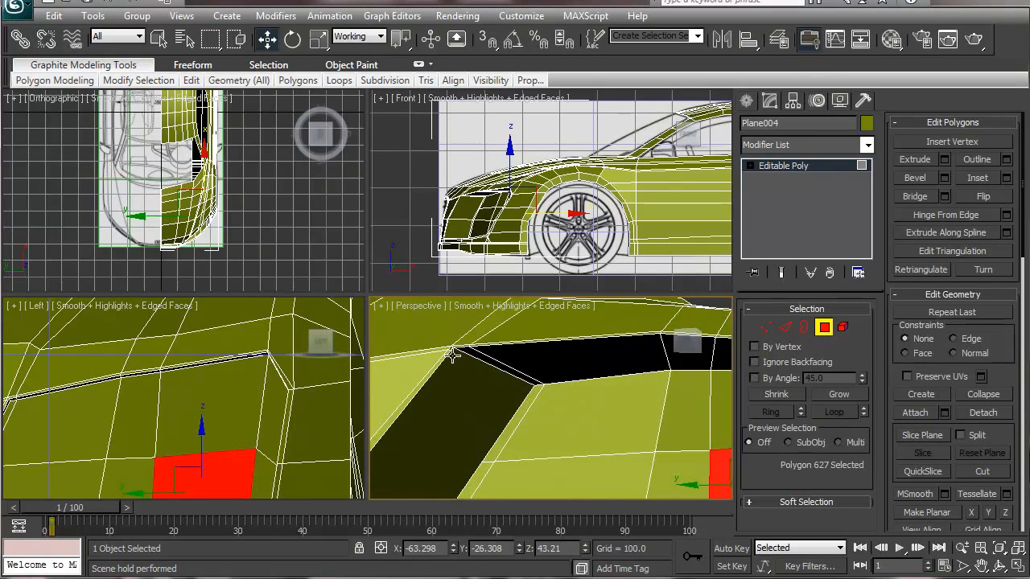
{"action": "left_click", "coordinate": [983, 473]}
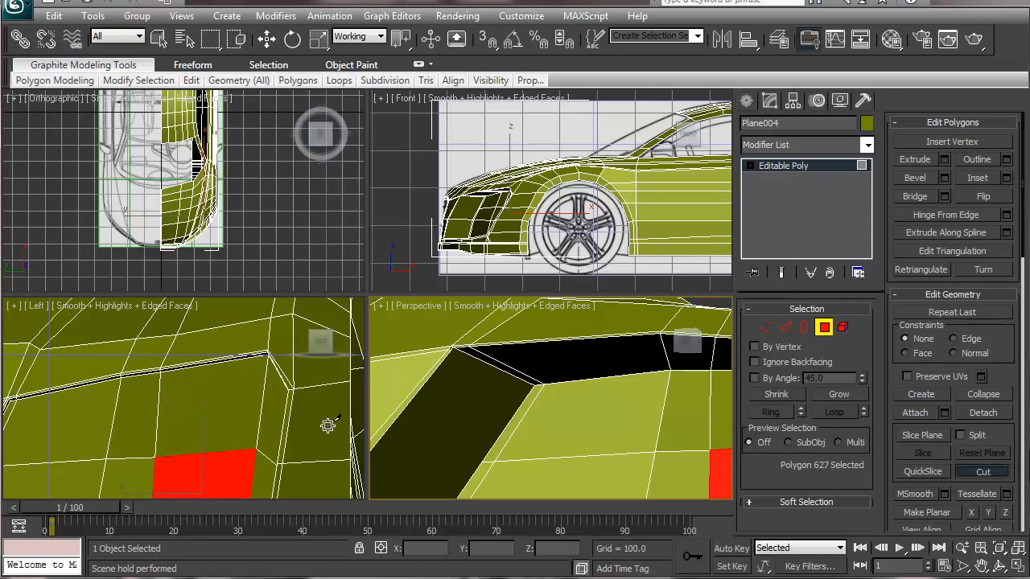
{"action": "left_click", "coordinate": [453, 347]}
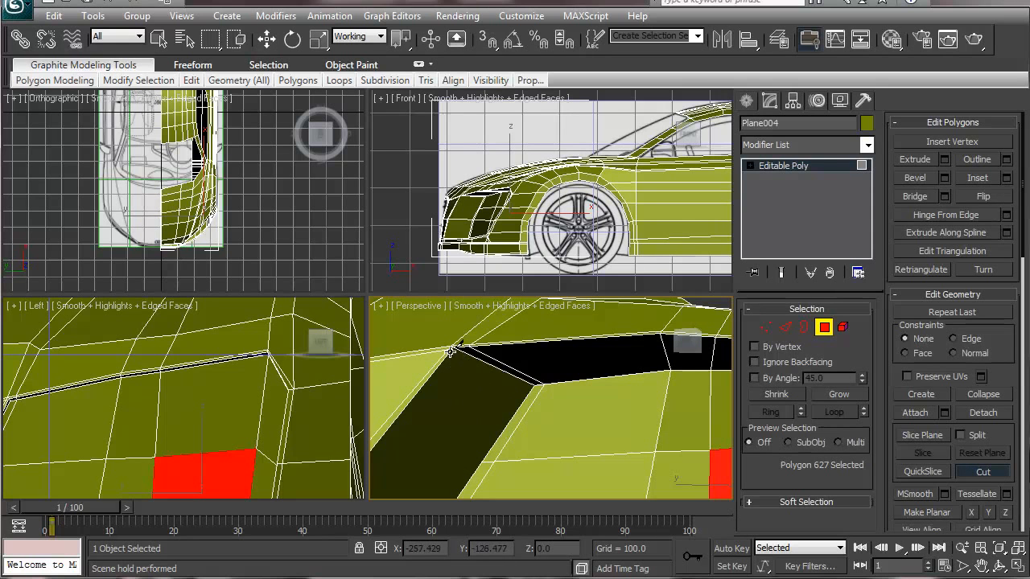
{"action": "left_click", "coordinate": [482, 463]}
Examine the edge flow between the two front recesses' upper corners and the hood, including the inside of the body.
{"action": "scroll", "coordinate": [477, 434], "scroll_direction": "up", "scroll_amount": 5}
{"action": "scroll", "coordinate": [517, 393], "scroll_direction": "down", "scroll_amount": 5}
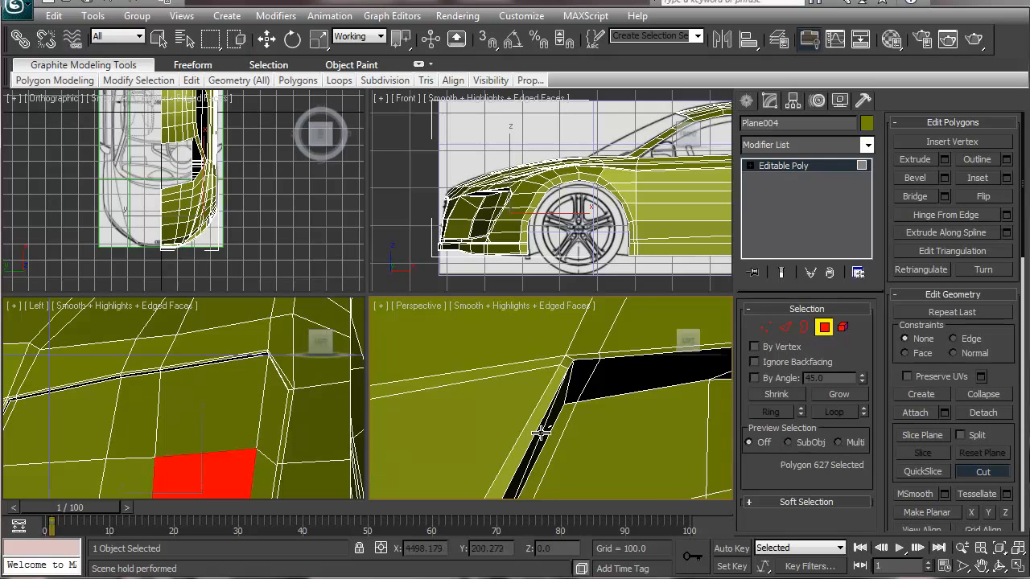
{"action": "scroll", "coordinate": [541, 433], "scroll_direction": "down", "scroll_amount": 3}
{"action": "middle_click_drag", "start_coordinate": [539, 408], "coordinate": [562, 408], "text": "alt"}
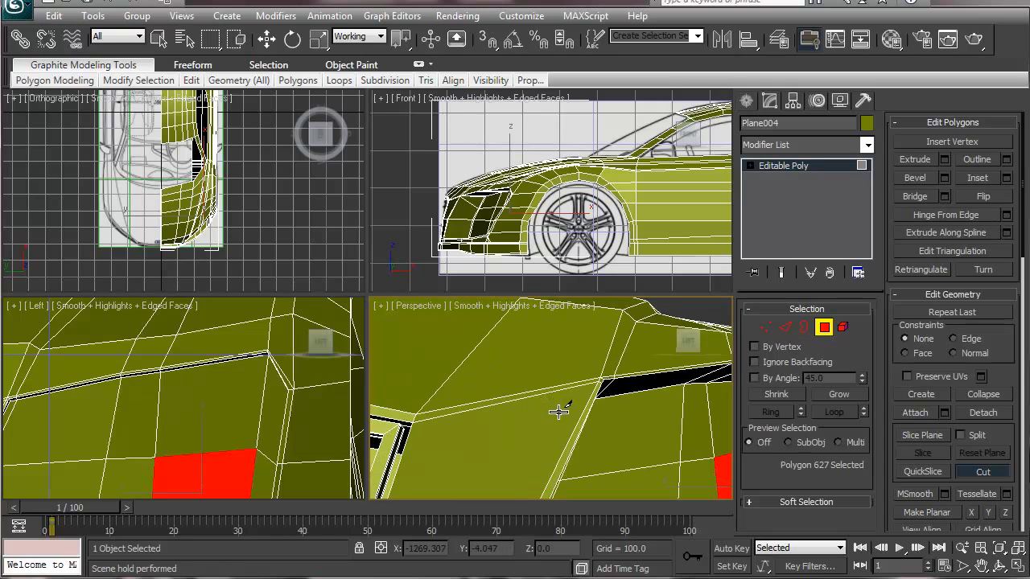
{"action": "middle_click_drag", "start_coordinate": [559, 412], "coordinate": [552, 413], "text": "alt"}
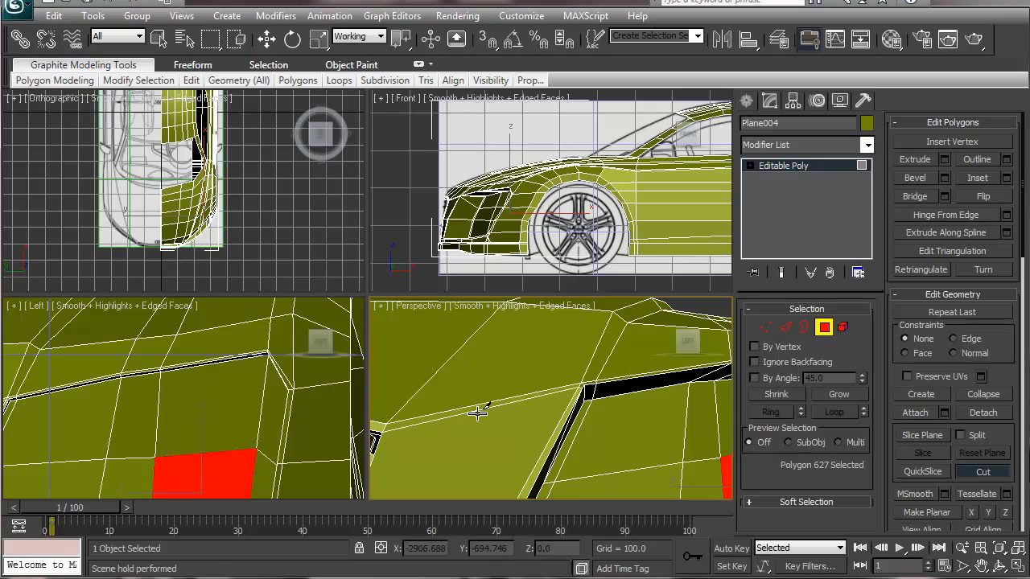
{"action": "middle_click_drag", "start_coordinate": [454, 396], "coordinate": [482, 393], "text": "alt"}
{"action": "scroll", "coordinate": [486, 403], "scroll_direction": "down", "scroll_amount": 2}
{"action": "scroll", "coordinate": [484, 406], "scroll_direction": "up", "scroll_amount": 2}
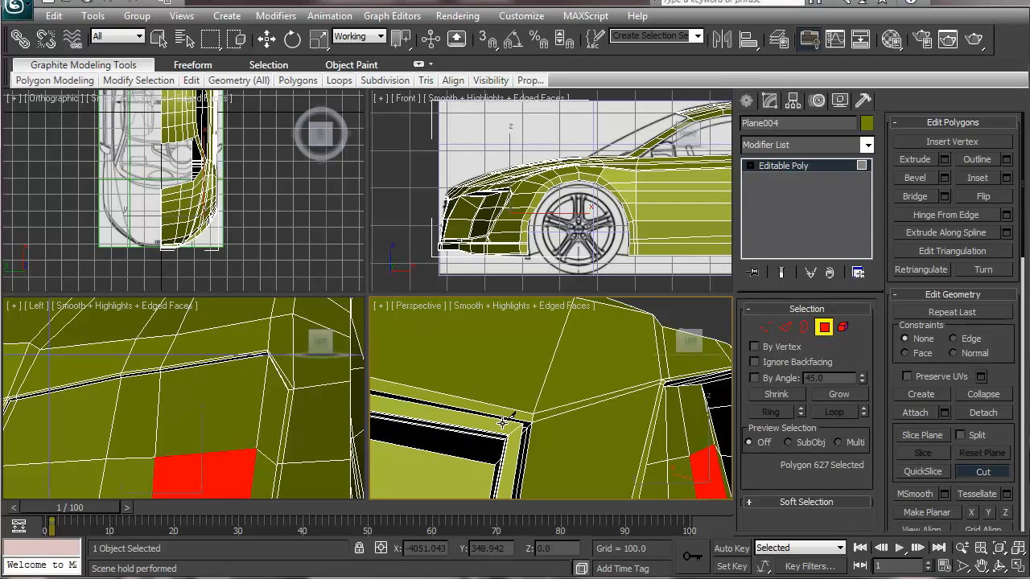
{"action": "middle_click_drag", "start_coordinate": [504, 414], "coordinate": [554, 411]}
{"action": "scroll", "coordinate": [555, 411], "scroll_direction": "down", "scroll_amount": 3}
{"action": "scroll", "coordinate": [555, 411], "scroll_direction": "up", "scroll_amount": 4}
{"action": "scroll", "coordinate": [569, 397], "scroll_direction": "down", "scroll_amount": 6}
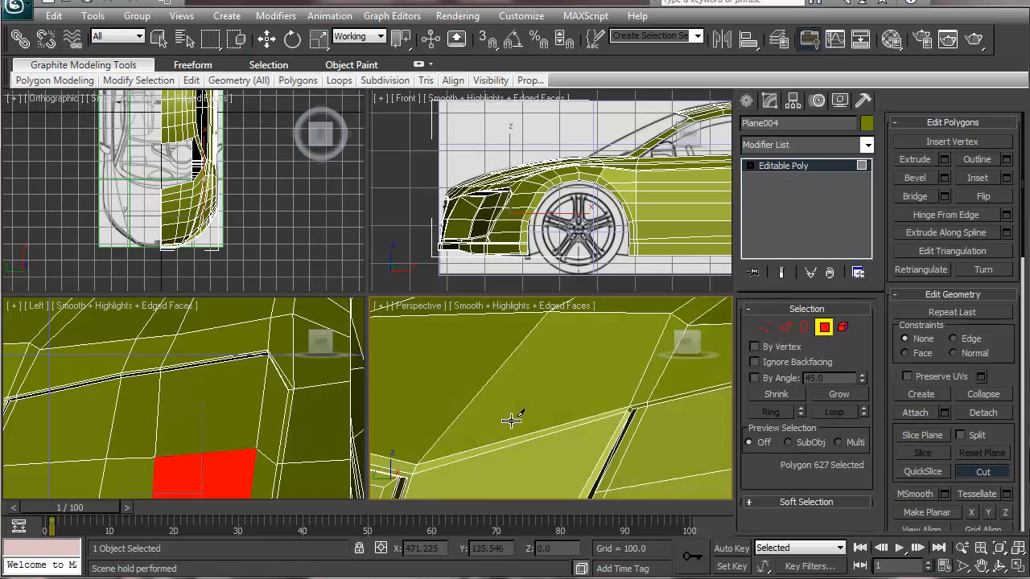
{"action": "middle_click_drag", "start_coordinate": [617, 425], "coordinate": [630, 348], "text": "alt"}
{"action": "scroll", "coordinate": [659, 429], "scroll_direction": "down", "scroll_amount": 5}
{"action": "scroll", "coordinate": [630, 348], "scroll_direction": "up", "scroll_amount": 10}
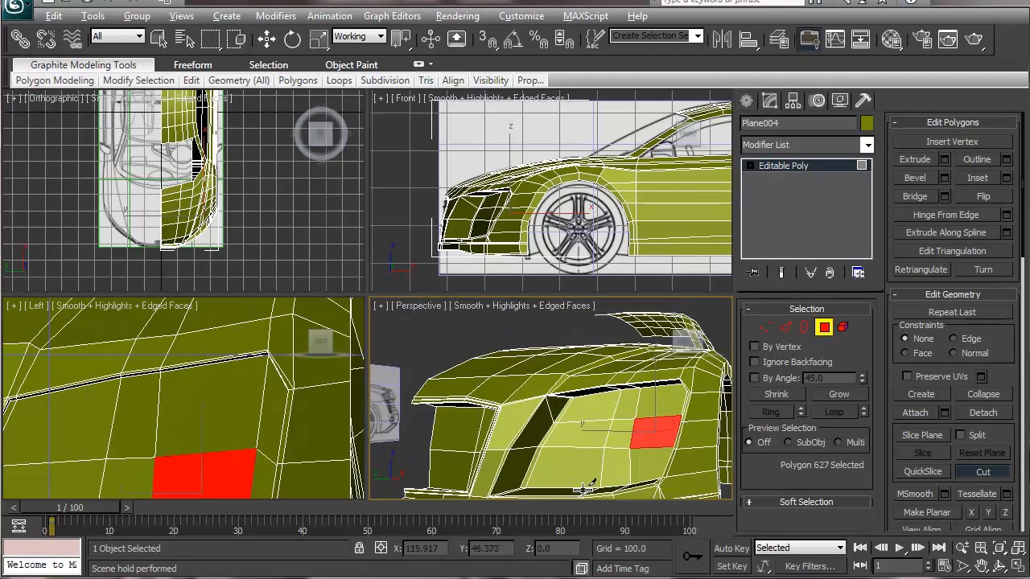
{"action": "middle_click_drag", "start_coordinate": [473, 364], "coordinate": [360, 460], "text": "alt"}
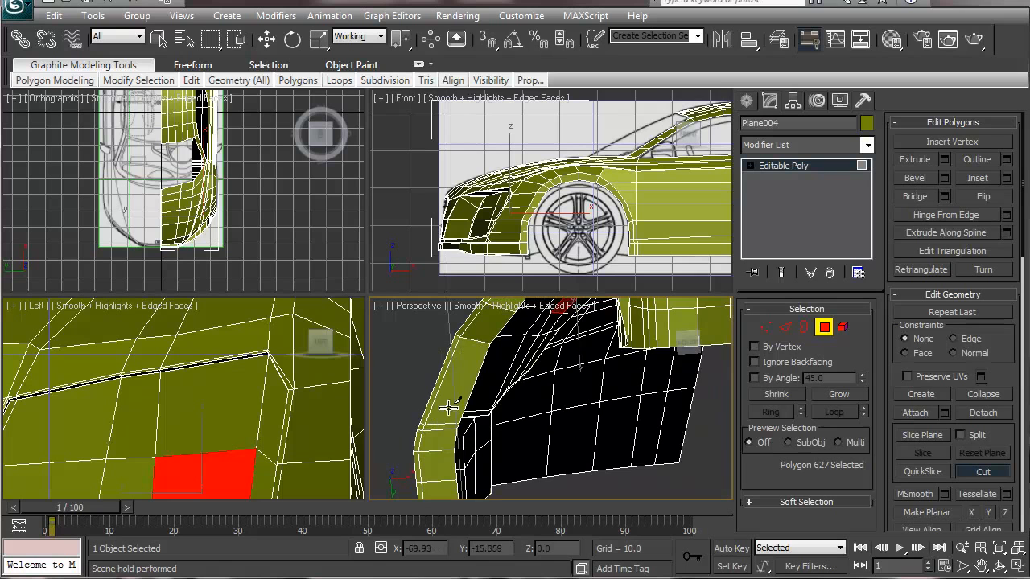
{"action": "middle_click_drag", "start_coordinate": [439, 425], "coordinate": [565, 510], "text": "alt"}
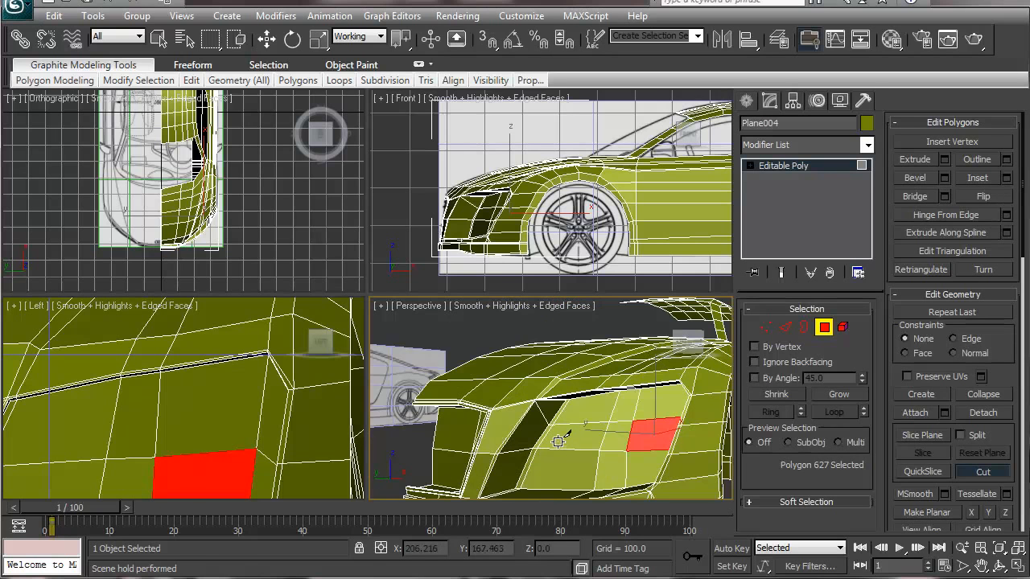
{"action": "middle_click_drag", "start_coordinate": [561, 440], "coordinate": [577, 460], "text": "alt"}
{"action": "scroll", "coordinate": [577, 460], "scroll_direction": "up", "scroll_amount": 5}
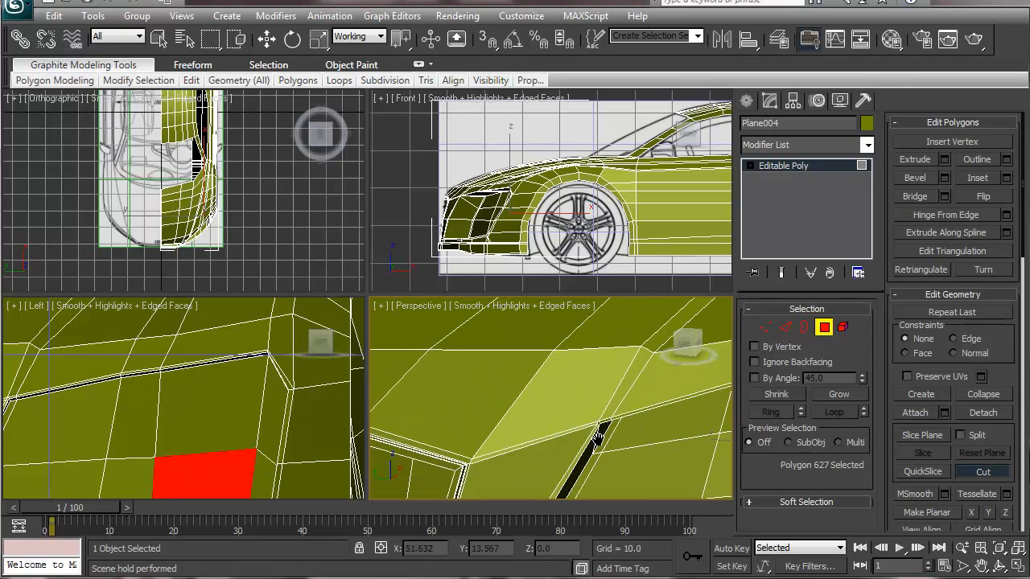
Check the reference photo of the car's front, then examine the gap and edges between the two front recesses.
{"action": "key", "text": "alt+Tab"}
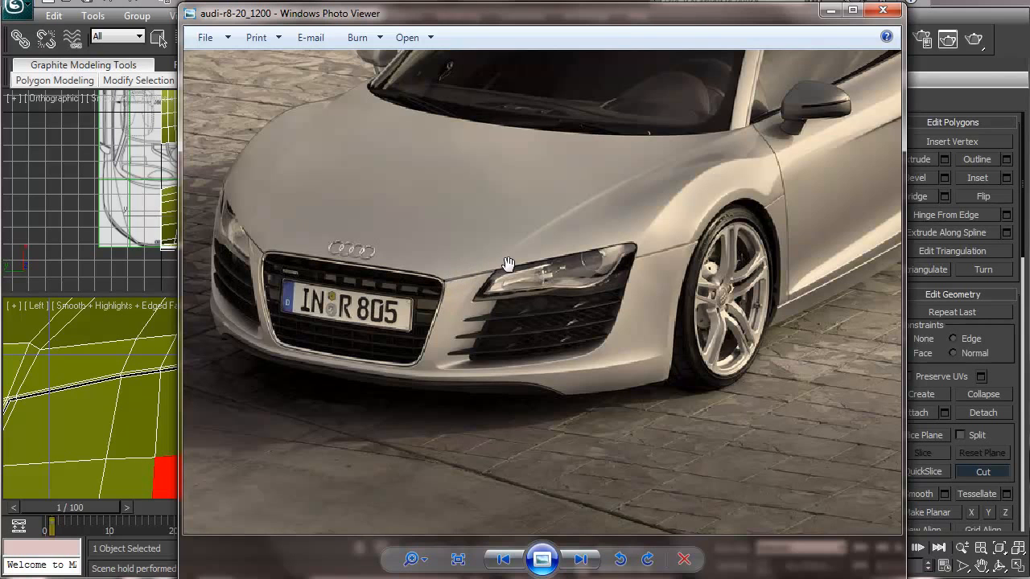
{"action": "left_click", "coordinate": [830, 12]}
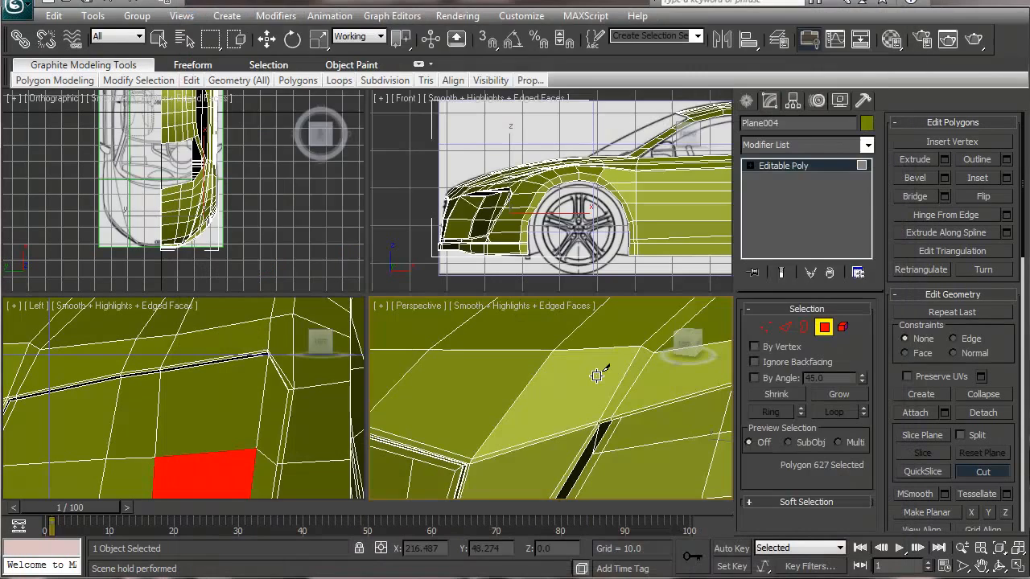
{"action": "middle_click_drag", "start_coordinate": [458, 464], "coordinate": [509, 398]}
{"action": "scroll", "coordinate": [508, 398], "scroll_direction": "up", "scroll_amount": 1}
{"action": "middle_click_drag", "start_coordinate": [529, 362], "coordinate": [537, 369]}
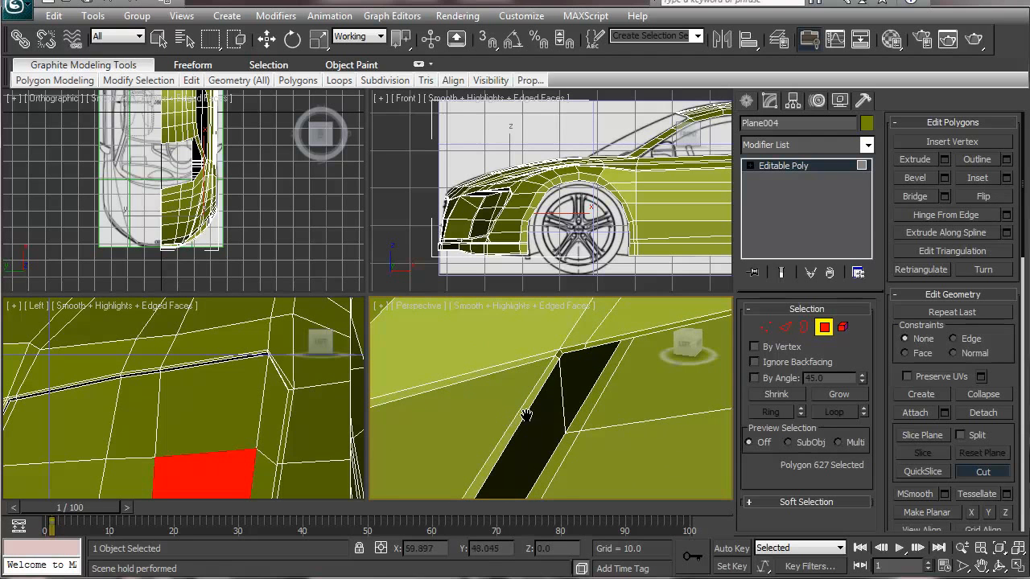
{"action": "middle_click_drag", "start_coordinate": [525, 416], "coordinate": [573, 372], "text": "alt"}
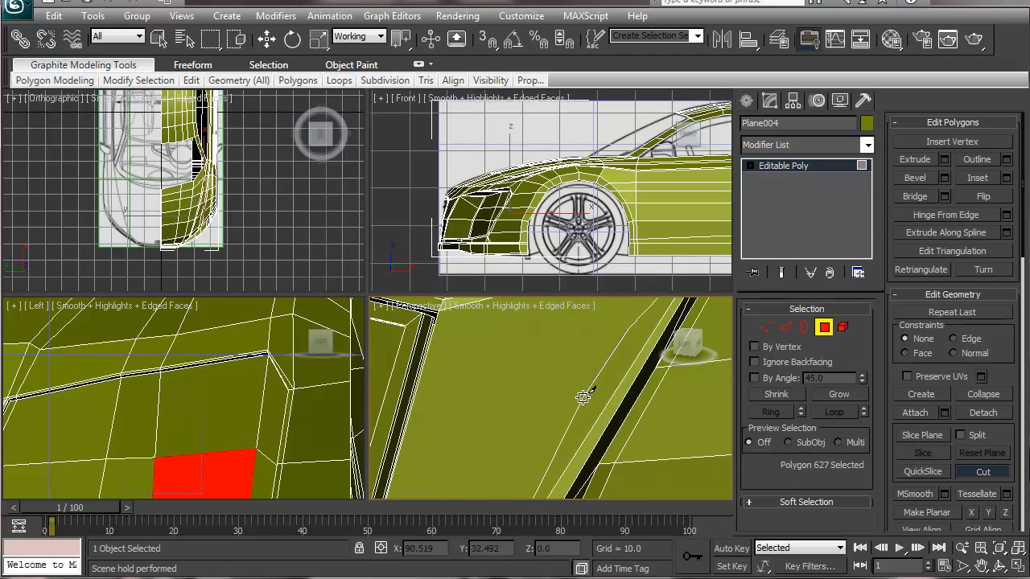
{"action": "middle_click_drag", "start_coordinate": [548, 403], "coordinate": [557, 414], "text": "alt"}
Select the four polygons forming the upright strip between the two front recesses.
{"action": "key", "text": "w"}
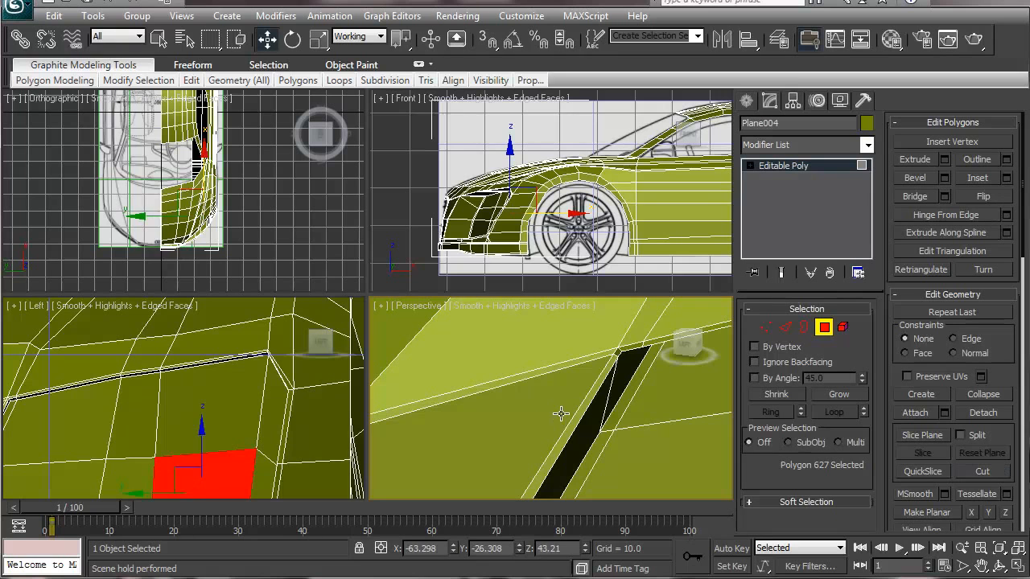
{"action": "left_click", "coordinate": [548, 402]}
{"action": "left_click", "coordinate": [590, 413], "text": "shift"}
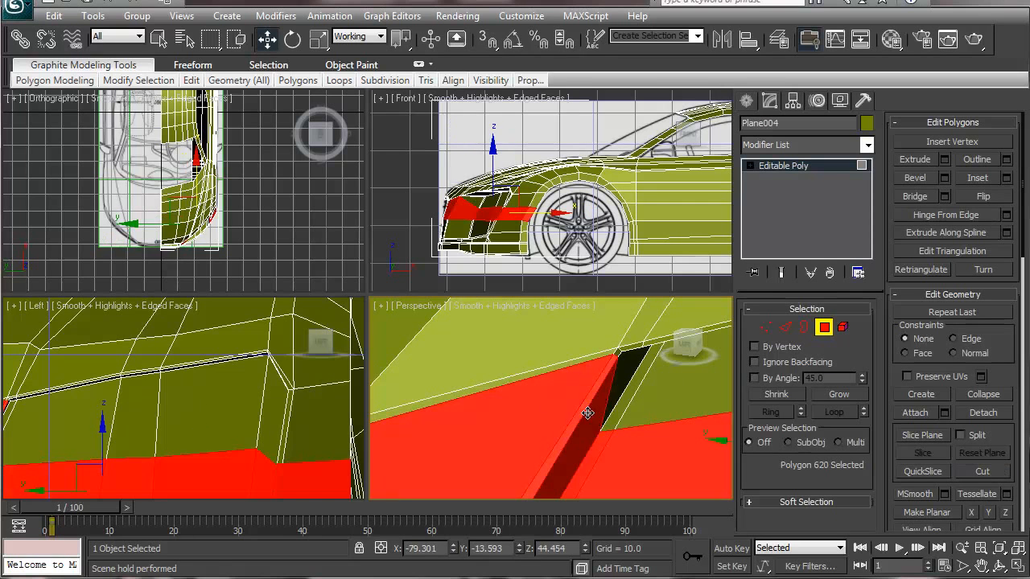
{"action": "left_click", "coordinate": [580, 415]}
{"action": "left_click", "coordinate": [547, 416], "text": "ctrl"}
{"action": "middle_click_drag", "start_coordinate": [473, 456], "coordinate": [566, 355]}
{"action": "scroll", "coordinate": [569, 357], "scroll_direction": "down", "scroll_amount": 3}
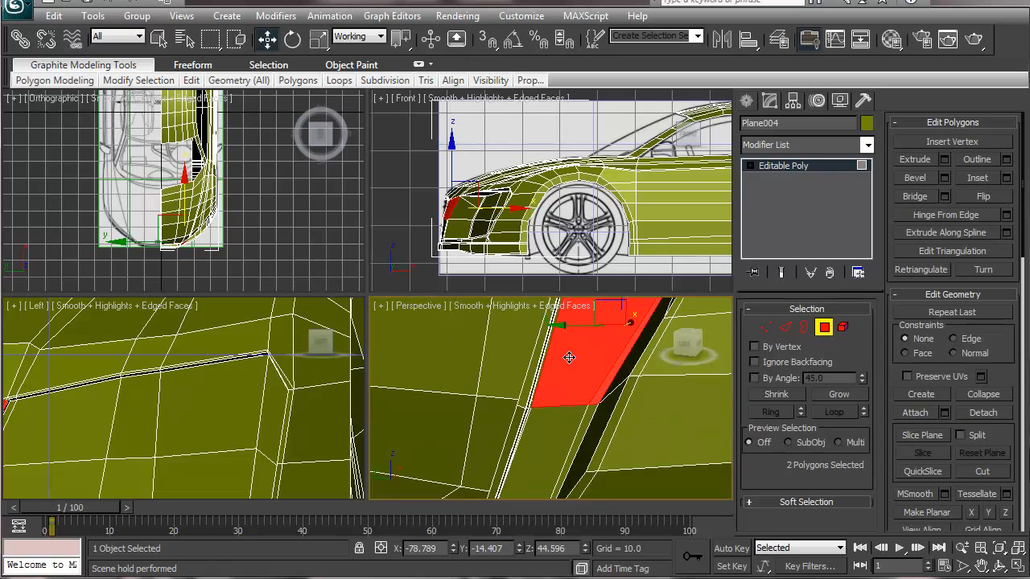
{"action": "left_click", "coordinate": [584, 428], "text": "ctrl"}
{"action": "left_click", "coordinate": [558, 430], "text": "ctrl"}
{"action": "middle_click_drag", "start_coordinate": [558, 431], "coordinate": [293, 483]}
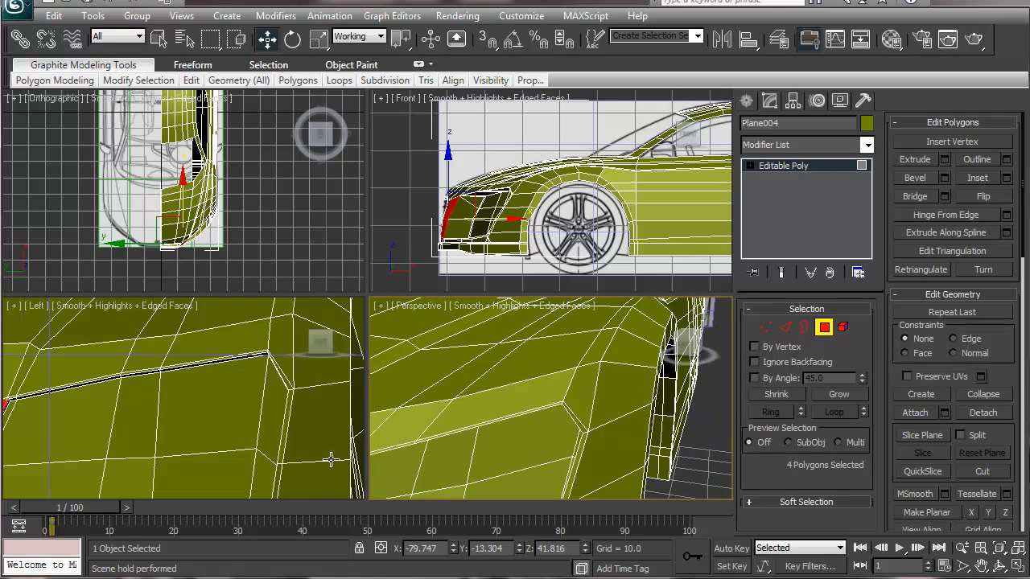
Select the polygon strip running along the upper edge of the front recesses, from the hood's front to the wheel arch.
{"action": "left_click", "coordinate": [614, 405]}
{"action": "left_click", "coordinate": [577, 400], "text": "ctrl"}
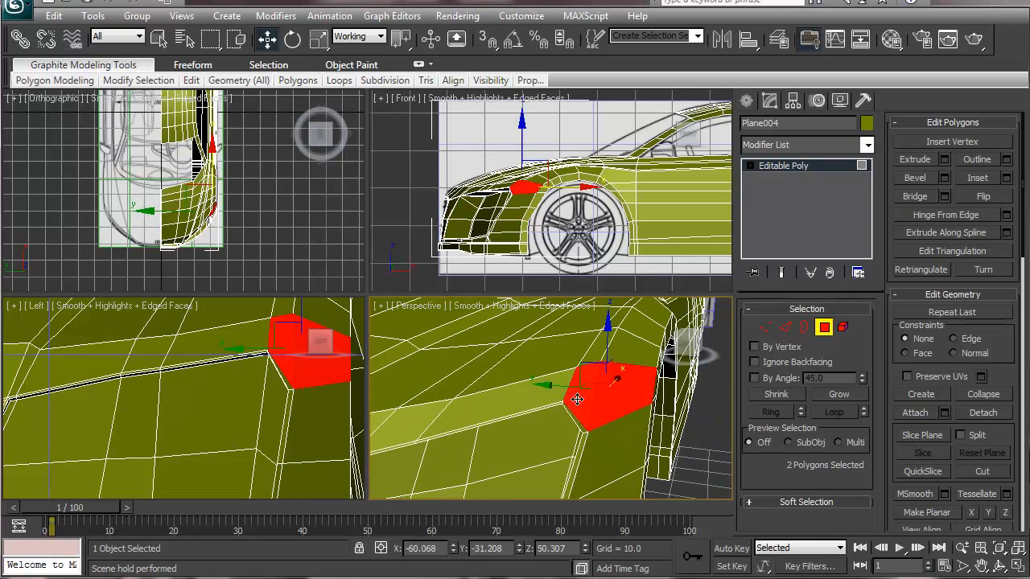
{"action": "left_click", "coordinate": [519, 401], "text": "shift"}
{"action": "middle_click_drag", "start_coordinate": [535, 405], "coordinate": [748, 406]}
{"action": "middle_click_drag", "start_coordinate": [747, 405], "coordinate": [556, 401]}
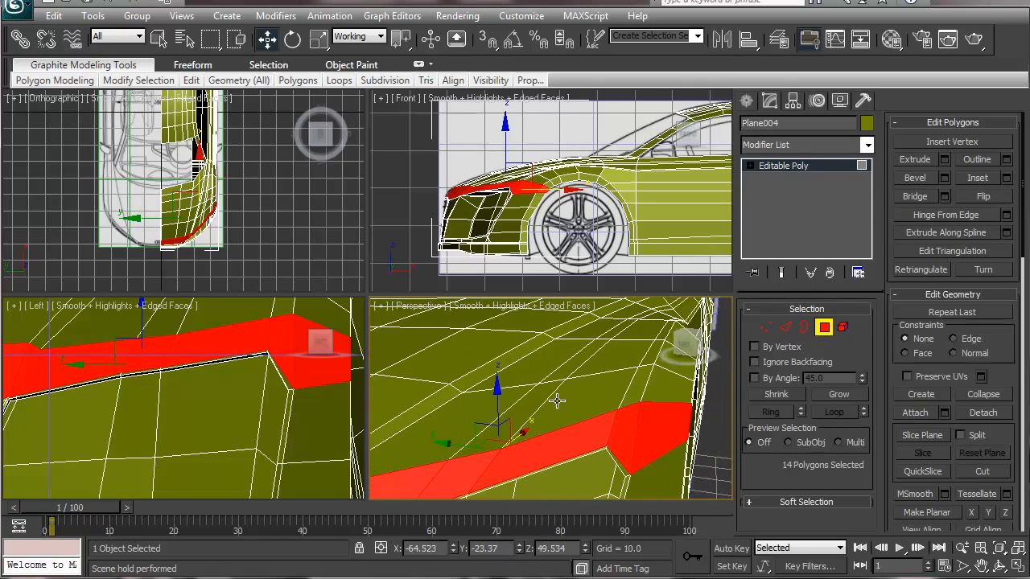
{"action": "middle_click_drag", "start_coordinate": [419, 414], "coordinate": [548, 402]}
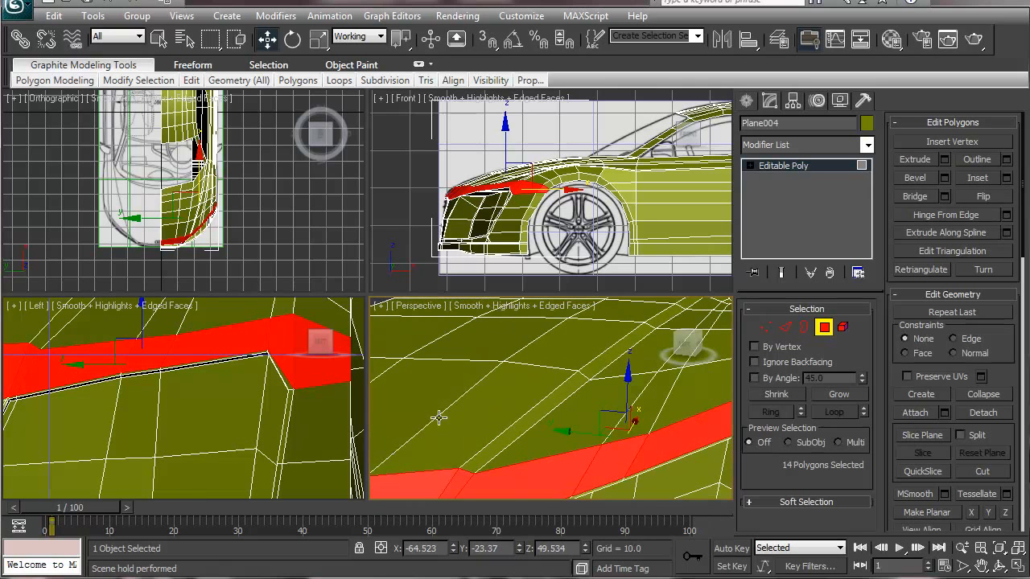
Extend the polygon selection with the crossing loops that cover the hood, up to 88 polygons.
{"action": "scroll", "coordinate": [150, 228], "scroll_direction": "up", "scroll_amount": 6}
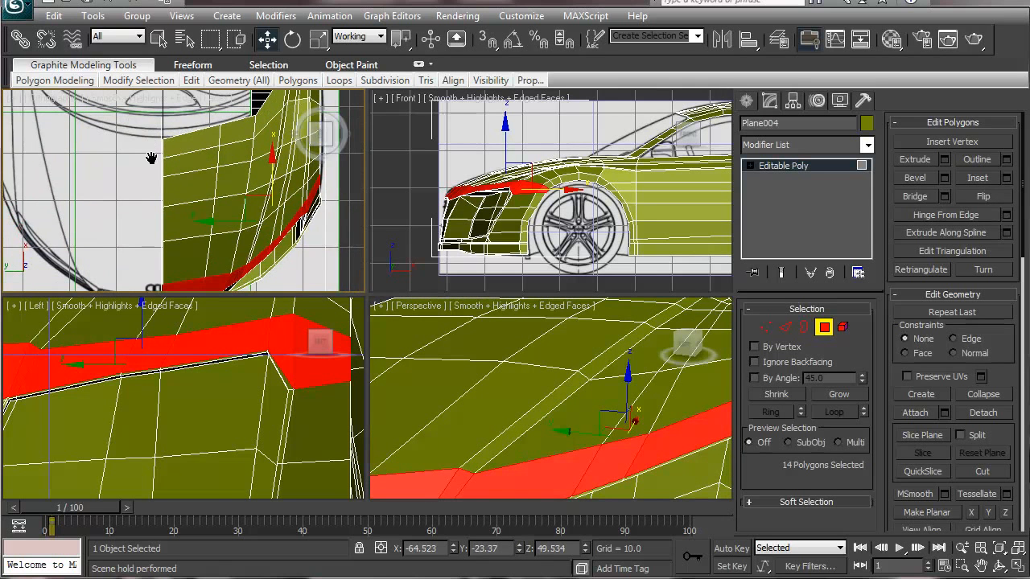
{"action": "left_click_drag", "start_coordinate": [267, 258], "coordinate": [247, 269], "text": "ctrl"}
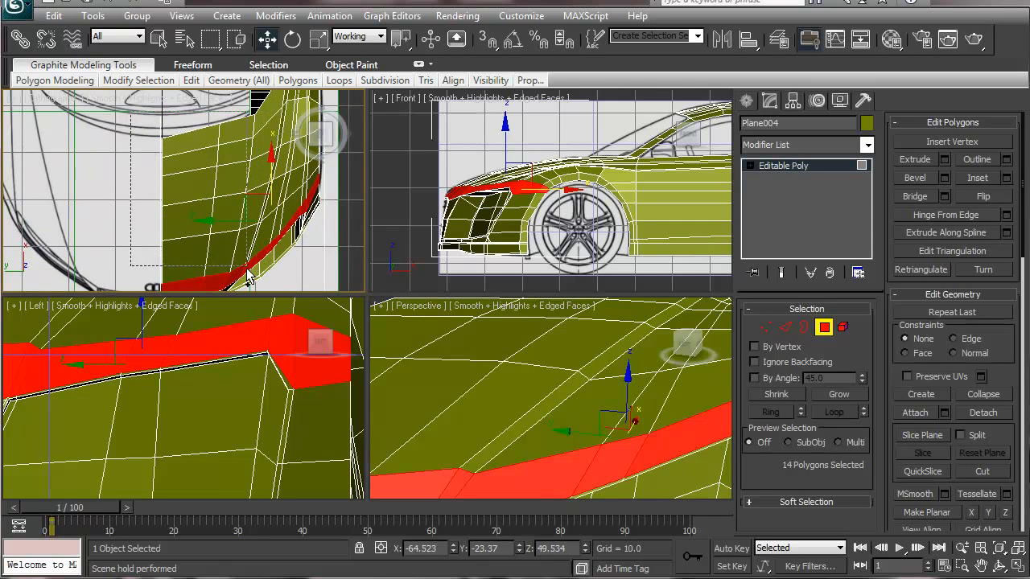
{"action": "key", "text": "ctrl+z"}
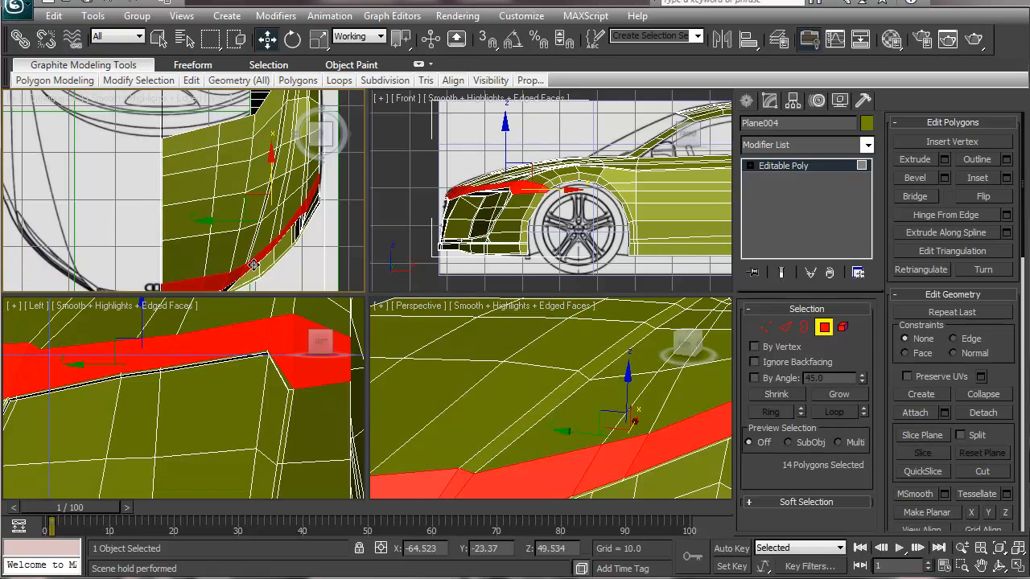
{"action": "left_click", "coordinate": [238, 245], "text": "shift"}
{"action": "left_click", "coordinate": [221, 207], "text": "shift"}
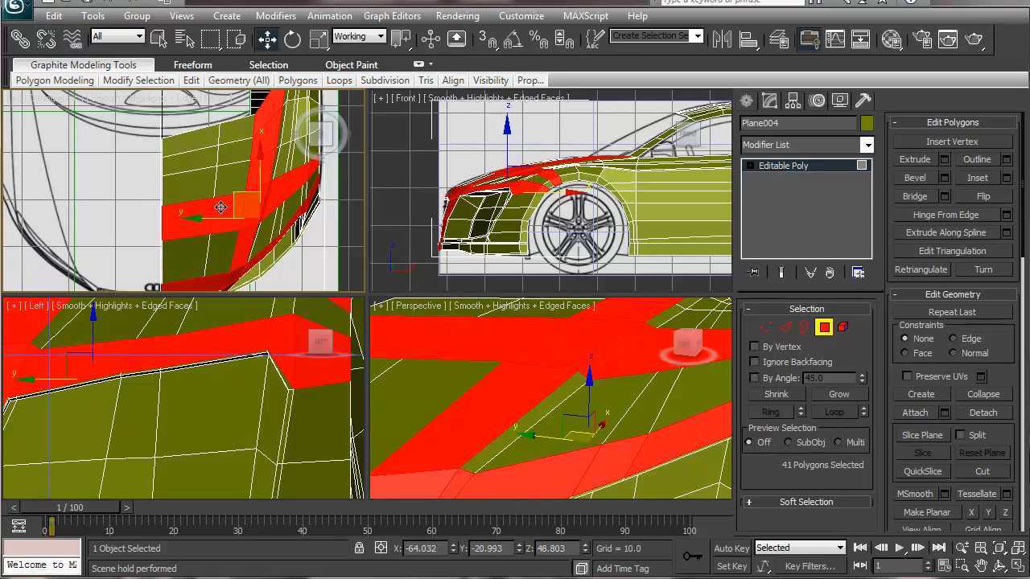
{"action": "left_click", "coordinate": [176, 191], "text": "shift"}
{"action": "left_click", "coordinate": [227, 180], "text": "shift"}
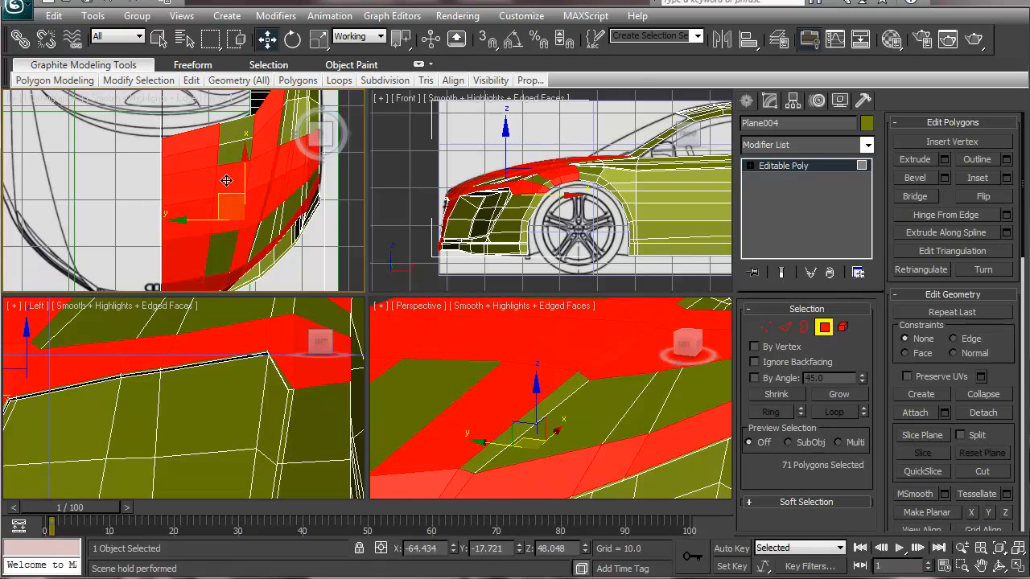
{"action": "left_click", "coordinate": [227, 141], "text": "shift"}
{"action": "middle_click_drag", "start_coordinate": [292, 225], "coordinate": [213, 230]}
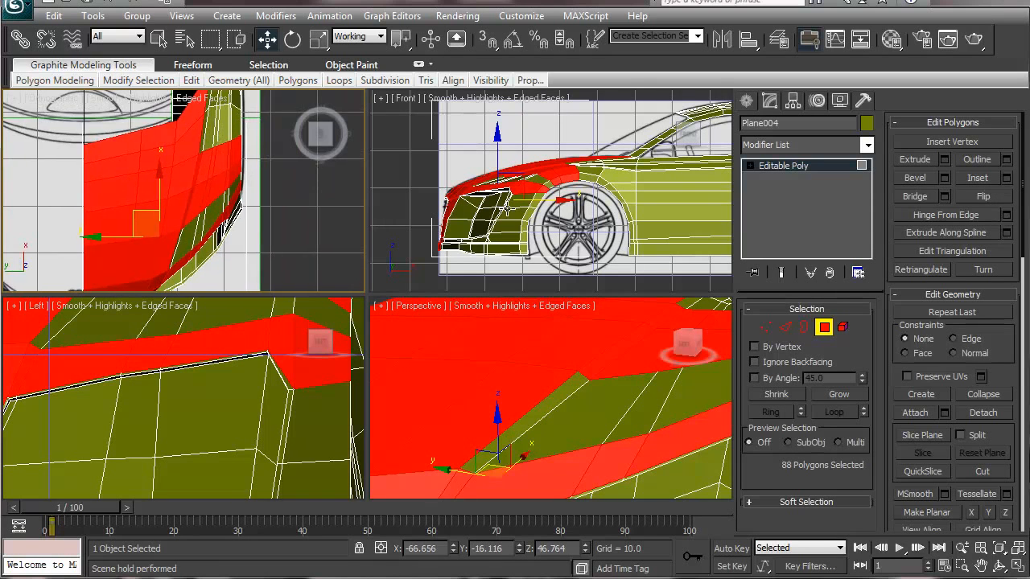
Reposition the vertices along the front wheel arch's forward edge in the front view to follow the blueprint's wheel opening.
{"action": "scroll", "coordinate": [515, 208], "scroll_direction": "up", "scroll_amount": 3}
{"action": "scroll", "coordinate": [515, 208], "scroll_direction": "up", "scroll_amount": 5}
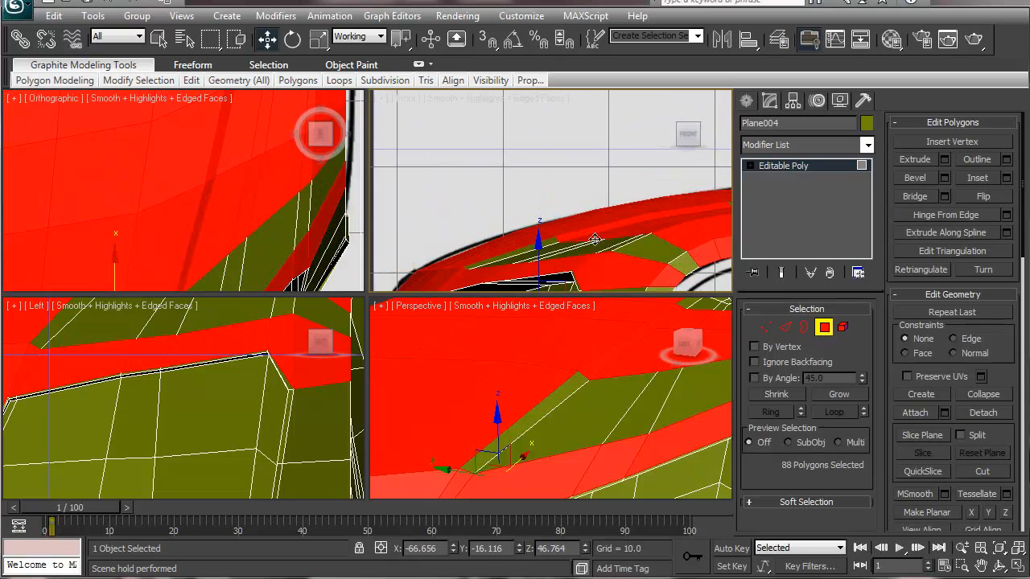
{"action": "middle_click_drag", "start_coordinate": [598, 238], "coordinate": [596, 174]}
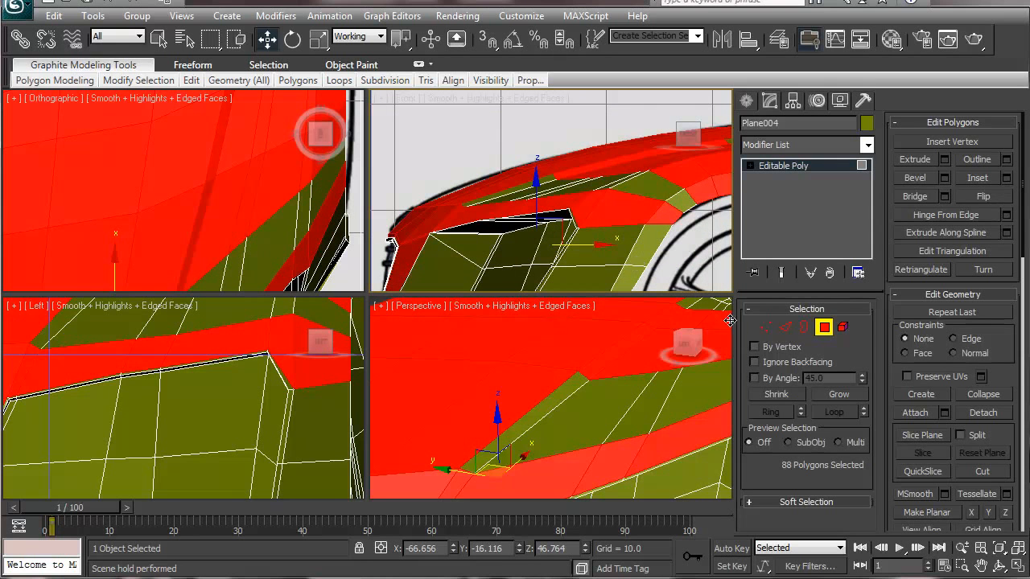
{"action": "left_click", "coordinate": [766, 327]}
{"action": "middle_click_drag", "start_coordinate": [643, 262], "coordinate": [581, 165]}
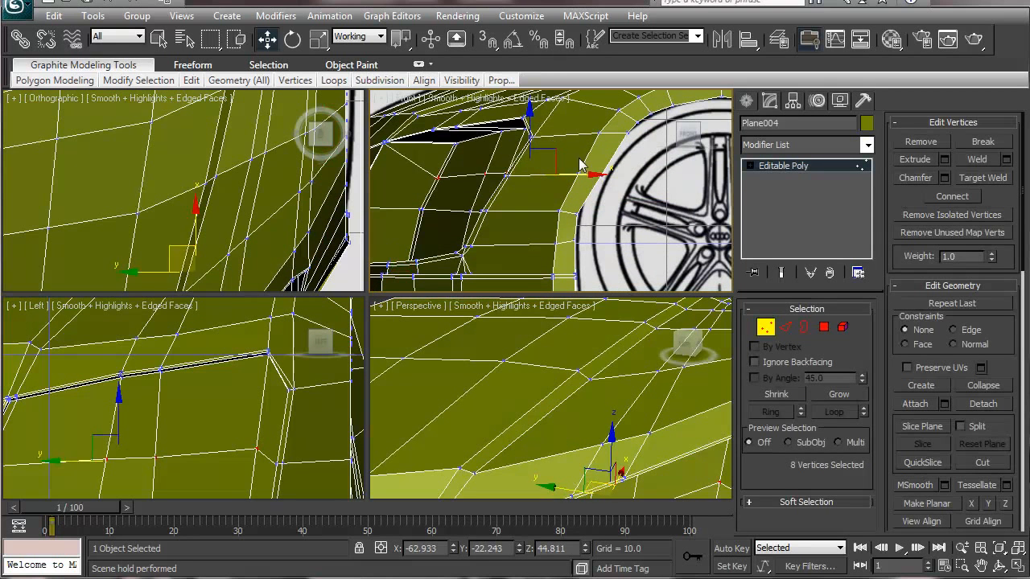
{"action": "left_click_drag", "start_coordinate": [619, 171], "coordinate": [589, 185]}
{"action": "left_click_drag", "start_coordinate": [655, 171], "coordinate": [652, 171]}
{"action": "left_click_drag", "start_coordinate": [557, 168], "coordinate": [602, 142]}
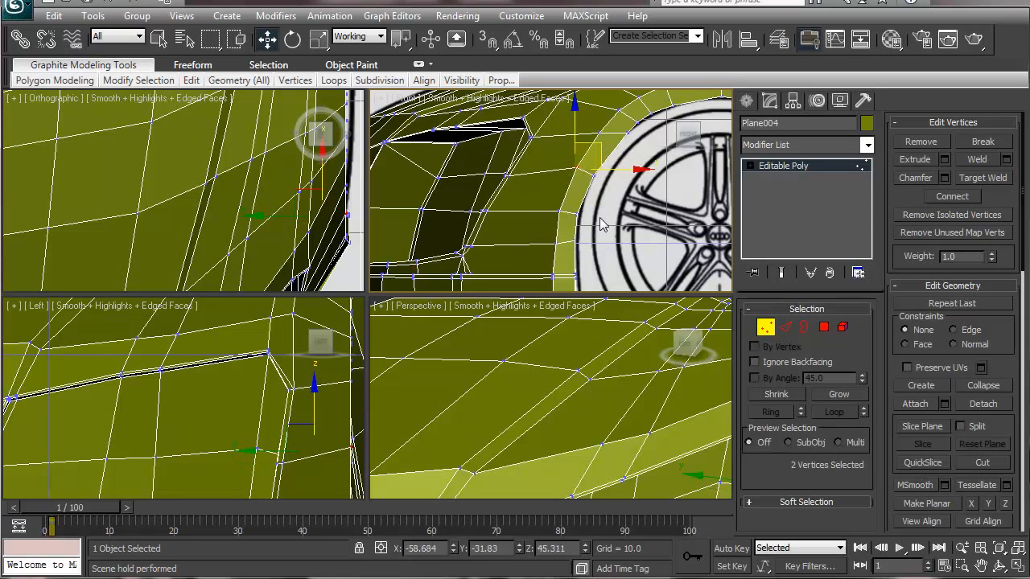
{"action": "middle_click_drag", "start_coordinate": [583, 245], "coordinate": [581, 217]}
{"action": "left_click_drag", "start_coordinate": [586, 219], "coordinate": [588, 220]}
{"action": "left_click_drag", "start_coordinate": [601, 186], "coordinate": [602, 190]}
{"action": "middle_click_drag", "start_coordinate": [601, 165], "coordinate": [563, 242]}
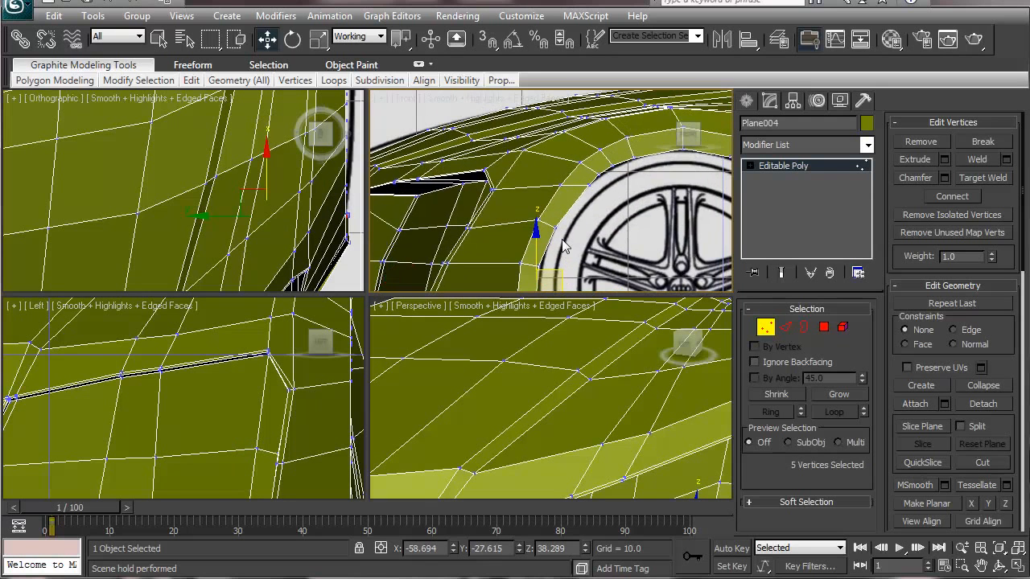
{"action": "left_click_drag", "start_coordinate": [584, 183], "coordinate": [651, 186]}
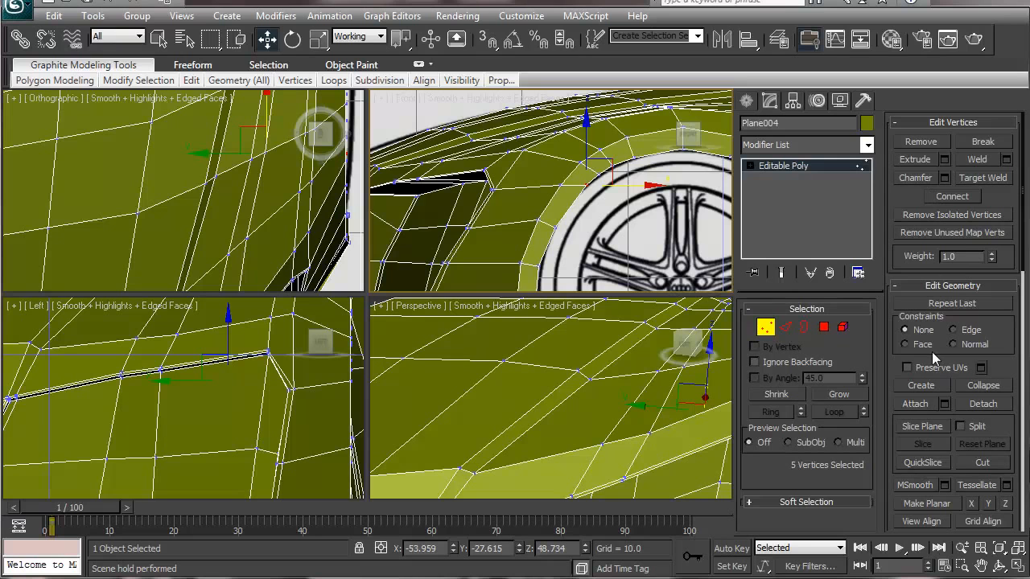
Turn on NURMS subdivision for the car body and restore the straight front view.
{"action": "left_click", "coordinate": [965, 286]}
{"action": "scroll", "coordinate": [898, 354], "scroll_direction": "down", "scroll_amount": 3}
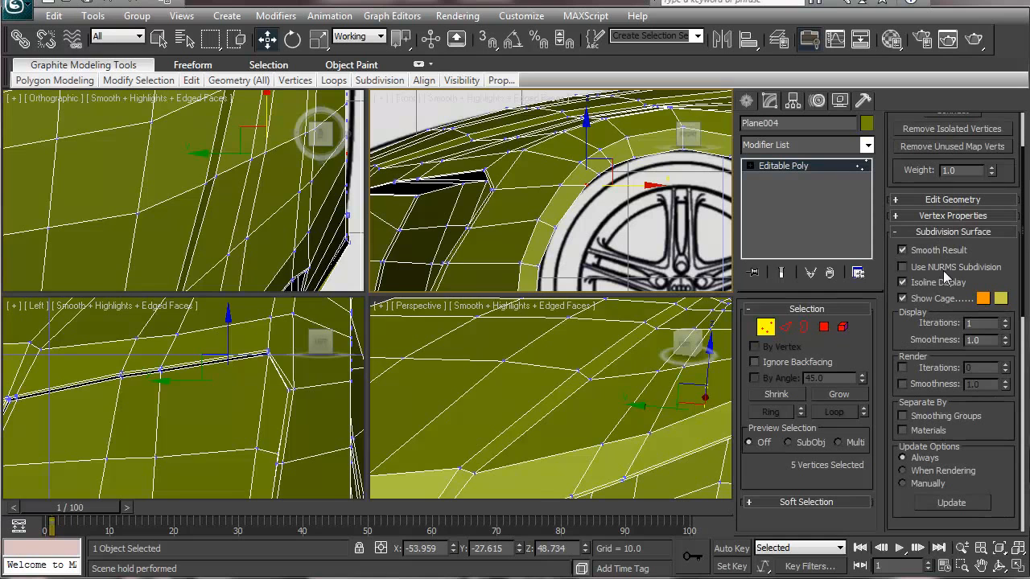
{"action": "left_click", "coordinate": [902, 266]}
{"action": "left_click", "coordinate": [633, 221]}
{"action": "middle_click_drag", "start_coordinate": [569, 237], "coordinate": [571, 228], "text": "alt"}
{"action": "left_click", "coordinate": [690, 136]}
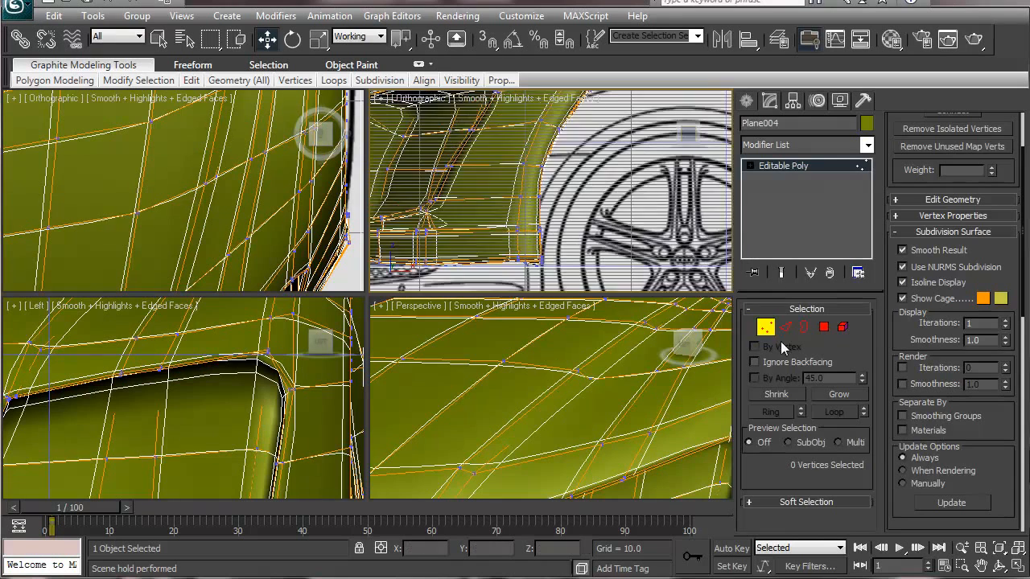
Leave vertex editing and hide the edged faces in the front view to check the smoothed wheel arch against the blueprint.
{"action": "left_click", "coordinate": [765, 327]}
{"action": "middle_click_drag", "start_coordinate": [527, 234], "coordinate": [528, 234]}
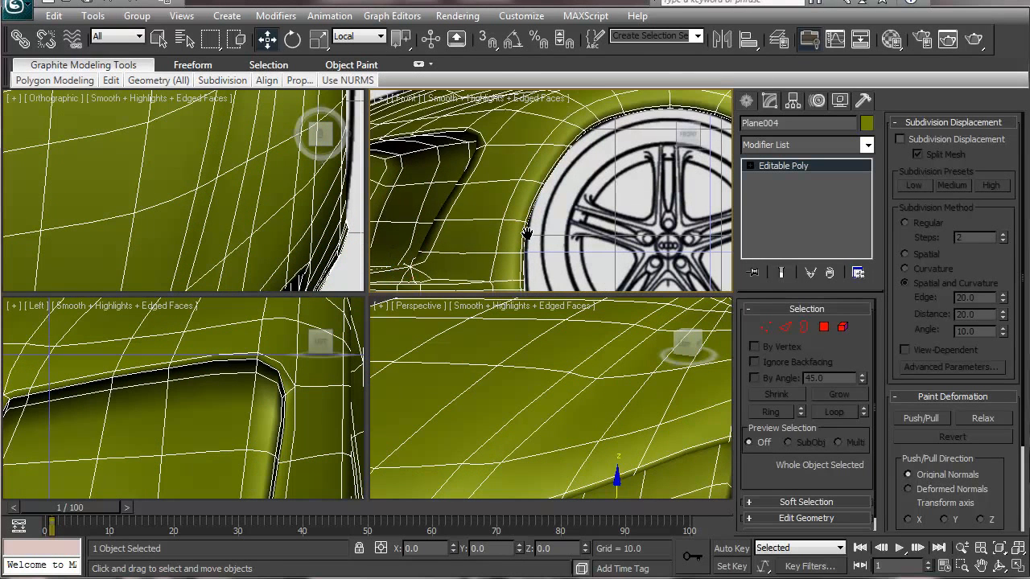
{"action": "key", "text": "F4"}
{"action": "mouse_move", "coordinate": [591, 218]}
{"action": "middle_mouse_down"}
{"action": "mouse_move", "coordinate": [604, 196]}
{"action": "mouse_move", "coordinate": [588, 166]}
{"action": "mouse_move", "coordinate": [559, 182]}
{"action": "mouse_move", "coordinate": [544, 208]}
{"action": "middle_mouse_up"}
{"action": "key", "text": "F3"}
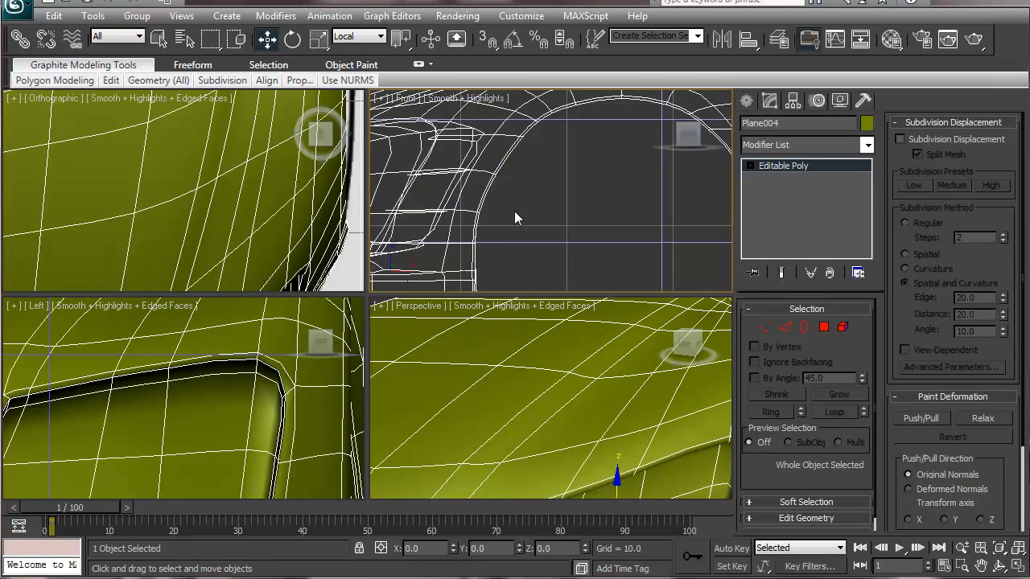
{"action": "key", "text": "F3"}
{"action": "left_click", "coordinate": [428, 213]}
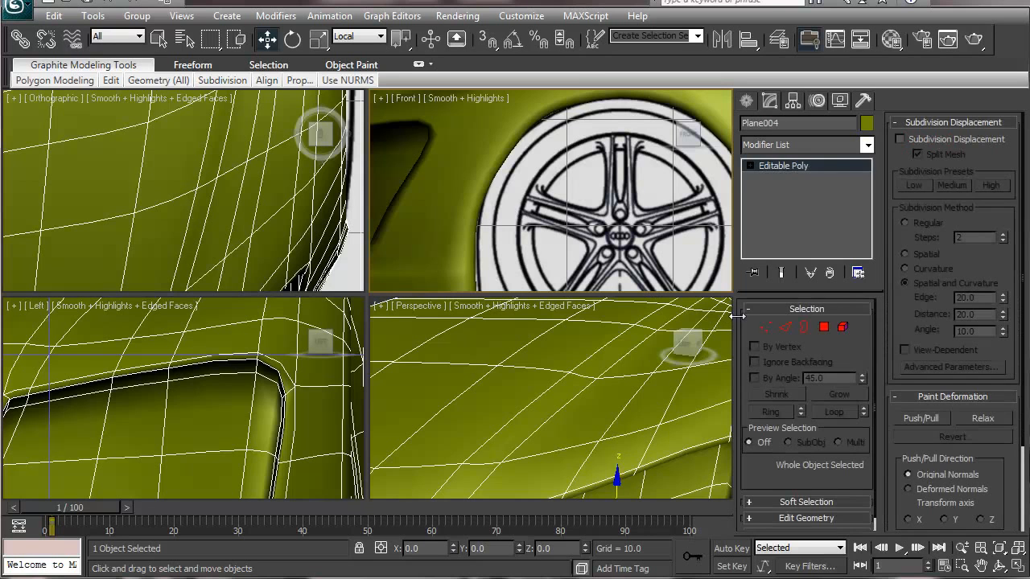
Move the six selected vertices near the wheel arch's lower front edge upward along Z.
{"action": "left_click", "coordinate": [765, 326]}
{"action": "middle_click_drag", "start_coordinate": [502, 228], "coordinate": [518, 195]}
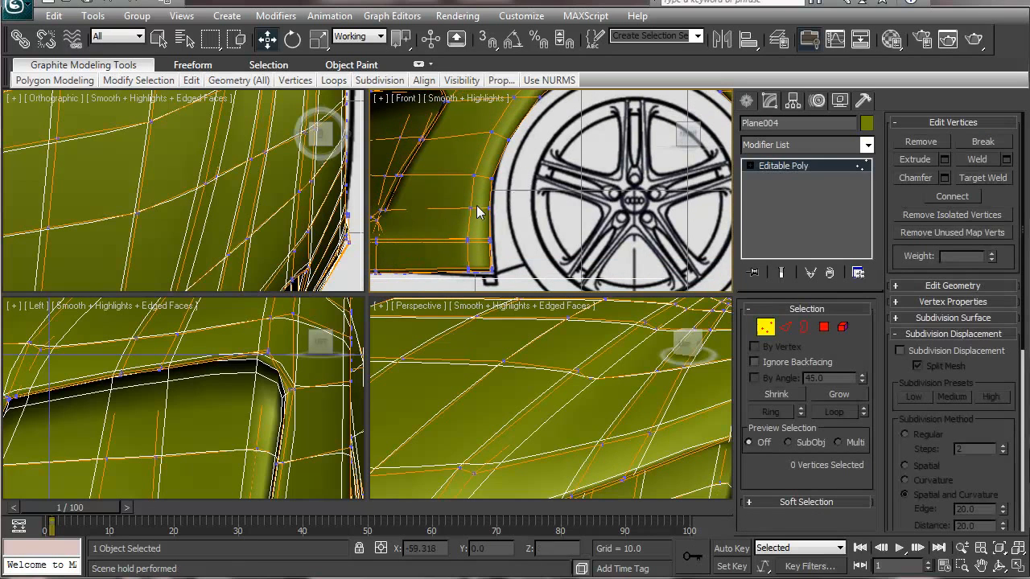
{"action": "left_click_drag", "start_coordinate": [482, 217], "coordinate": [502, 244]}
{"action": "left_click", "coordinate": [466, 238]}
{"action": "scroll", "coordinate": [544, 206], "scroll_direction": "up", "scroll_amount": 3}
{"action": "middle_click_drag", "start_coordinate": [560, 192], "coordinate": [640, 107]}
{"action": "left_click_drag", "start_coordinate": [542, 223], "coordinate": [561, 230]}
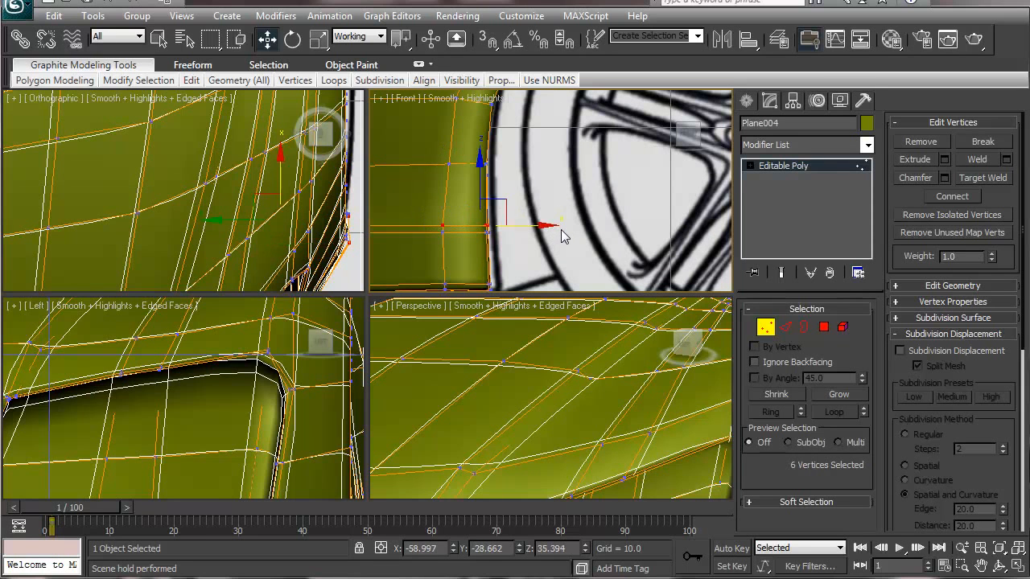
{"action": "left_click_drag", "start_coordinate": [480, 163], "coordinate": [480, 131]}
{"action": "left_click_drag", "start_coordinate": [545, 195], "coordinate": [545, 194]}
Move the inner-row vertex just above the raised ones slightly along X toward the car's front.
{"action": "left_click", "coordinate": [443, 194]}
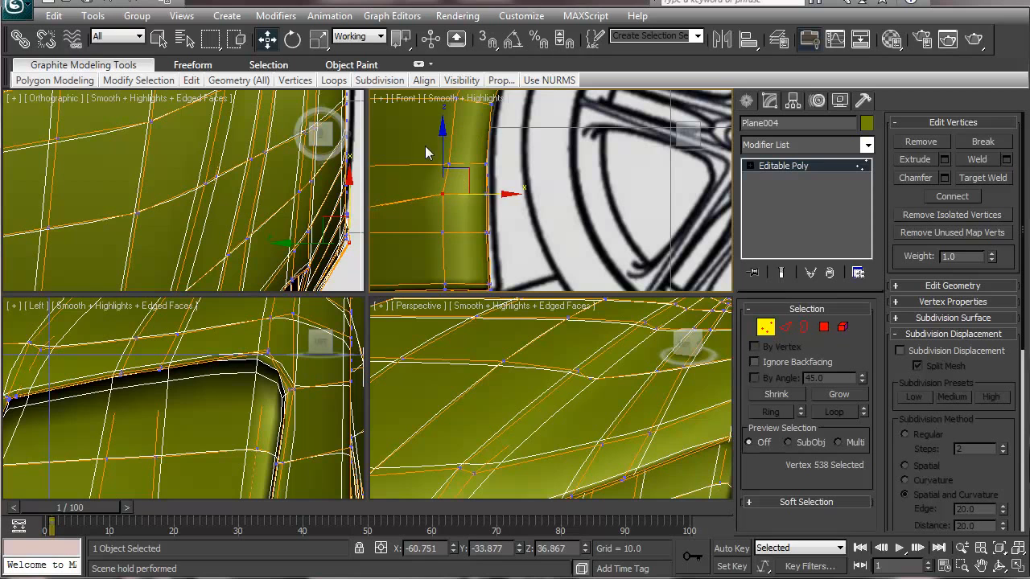
{"action": "left_click", "coordinate": [448, 164]}
{"action": "left_click_drag", "start_coordinate": [516, 163], "coordinate": [502, 170]}
Examine the smoothed wheel arch's upper and rear edge against the blueprint wheel, with and without vertices shown.
{"action": "scroll", "coordinate": [502, 170], "scroll_direction": "down", "scroll_amount": 4}
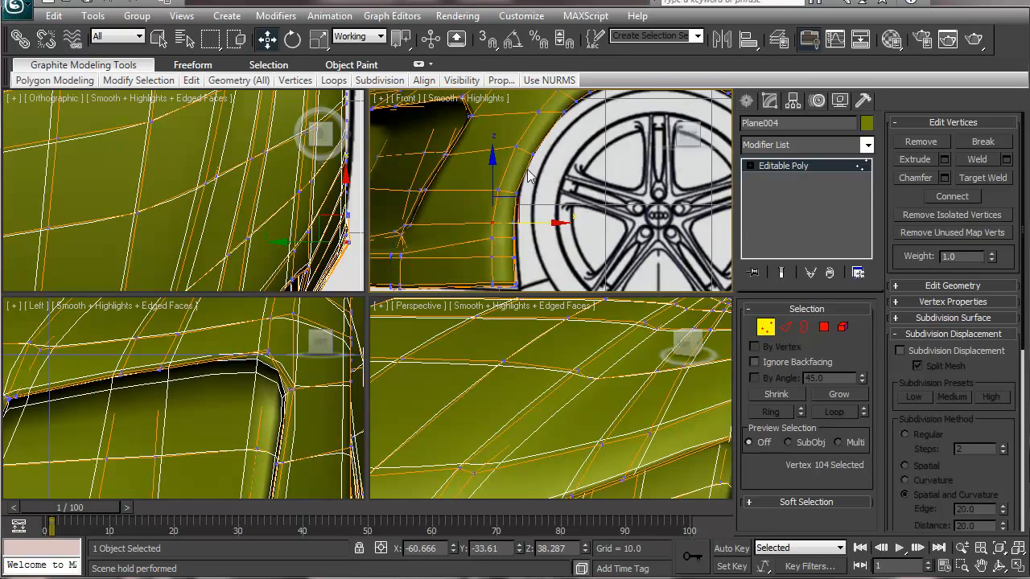
{"action": "middle_click_drag", "start_coordinate": [528, 176], "coordinate": [456, 255]}
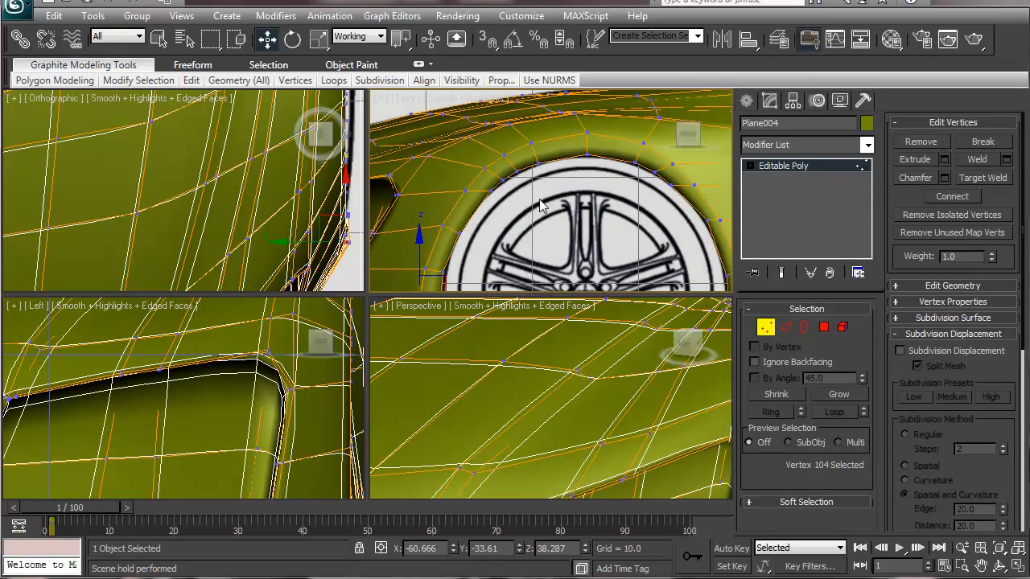
{"action": "left_click", "coordinate": [766, 327]}
{"action": "middle_click_drag", "start_coordinate": [560, 219], "coordinate": [480, 187]}
{"action": "left_click", "coordinate": [693, 236]}
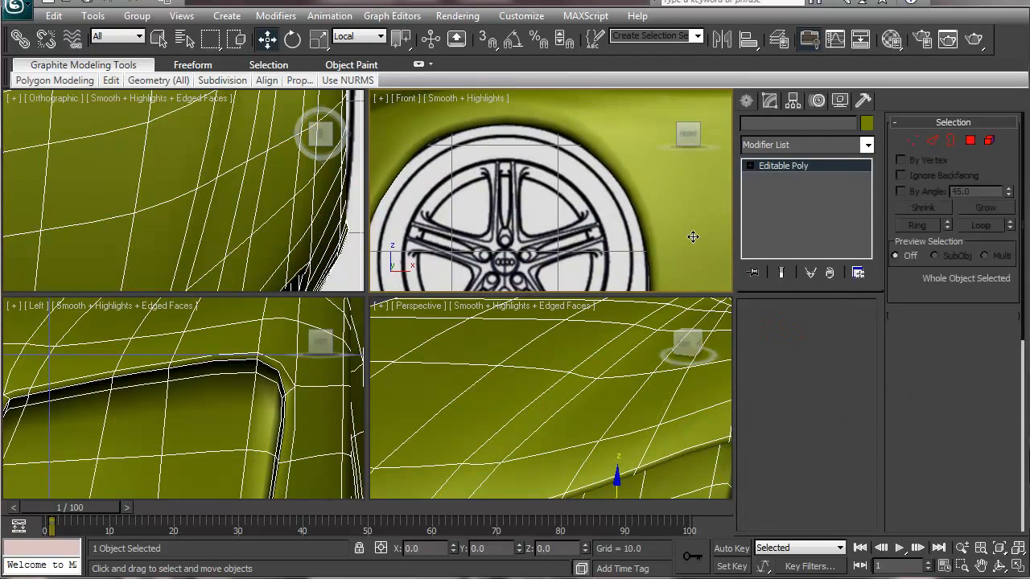
{"action": "left_click", "coordinate": [765, 327]}
{"action": "middle_click_drag", "start_coordinate": [587, 211], "coordinate": [526, 187]}
{"action": "scroll", "coordinate": [527, 188], "scroll_direction": "up", "scroll_amount": 2}
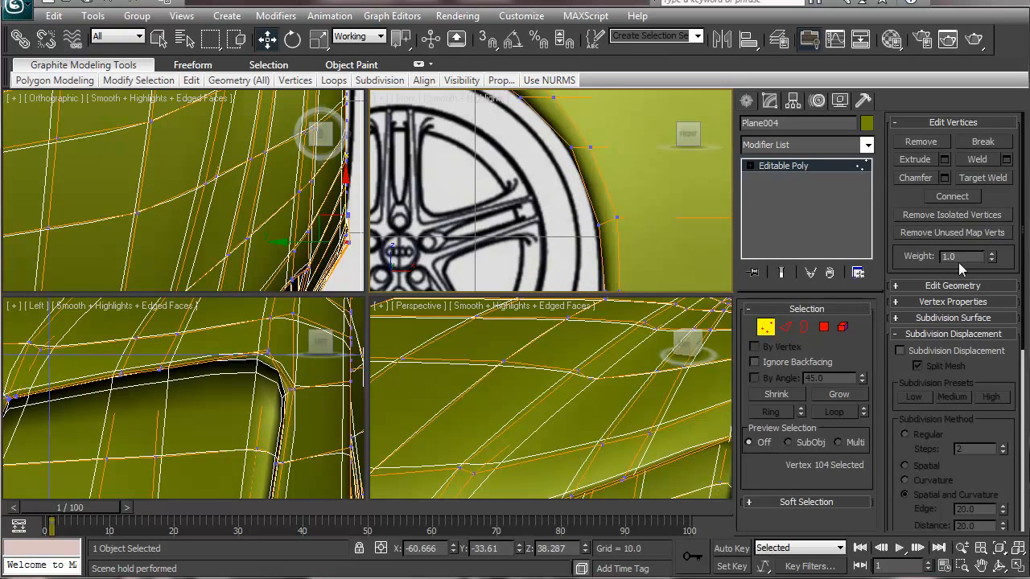
Turn off NURMS subdivision for the car body and show its edged faces in the front view.
{"action": "left_click", "coordinate": [959, 317]}
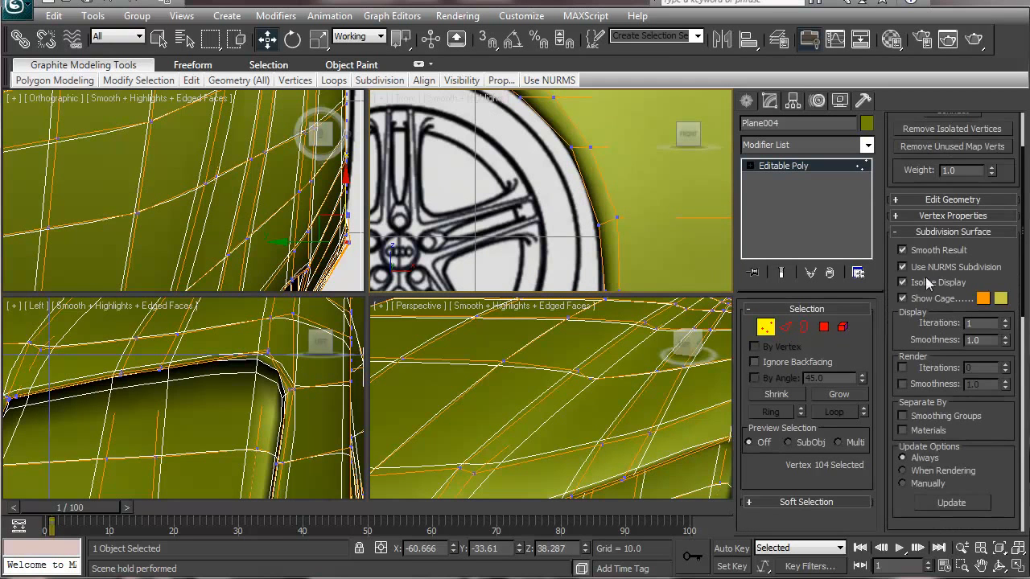
{"action": "left_click", "coordinate": [932, 265]}
{"action": "scroll", "coordinate": [531, 165], "scroll_direction": "down", "scroll_amount": 3}
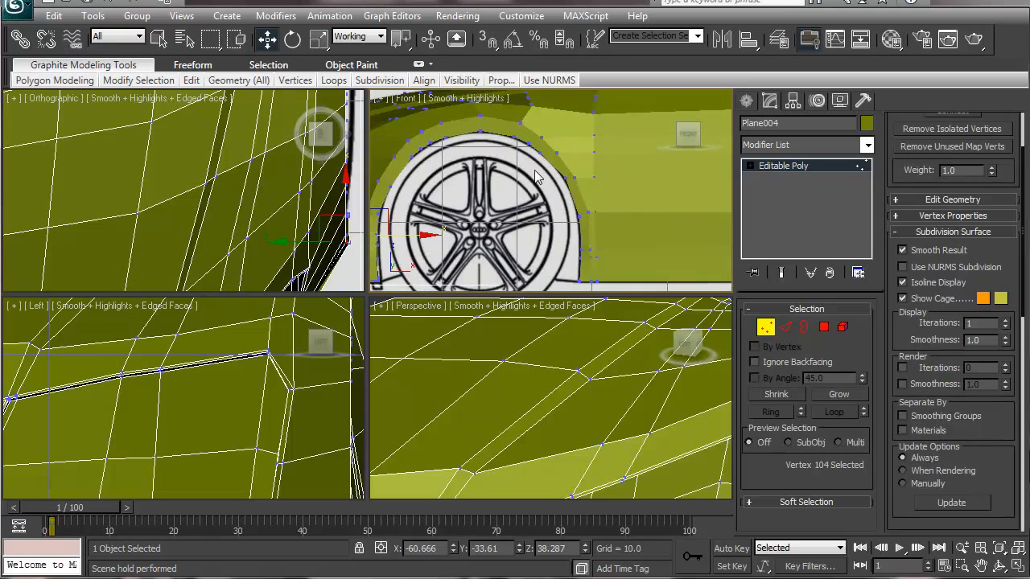
{"action": "key", "text": "F4"}
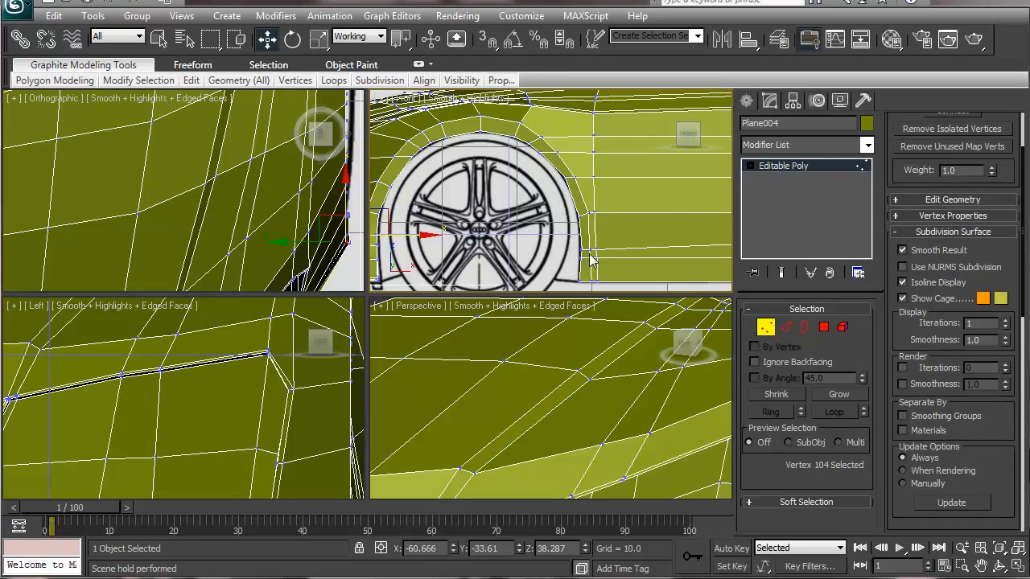
Select the 18 outer-row vertices around the front wheel arch as a partial loop.
{"action": "left_click", "coordinate": [588, 213]}
{"action": "scroll", "coordinate": [589, 213], "scroll_direction": "up", "scroll_amount": 4}
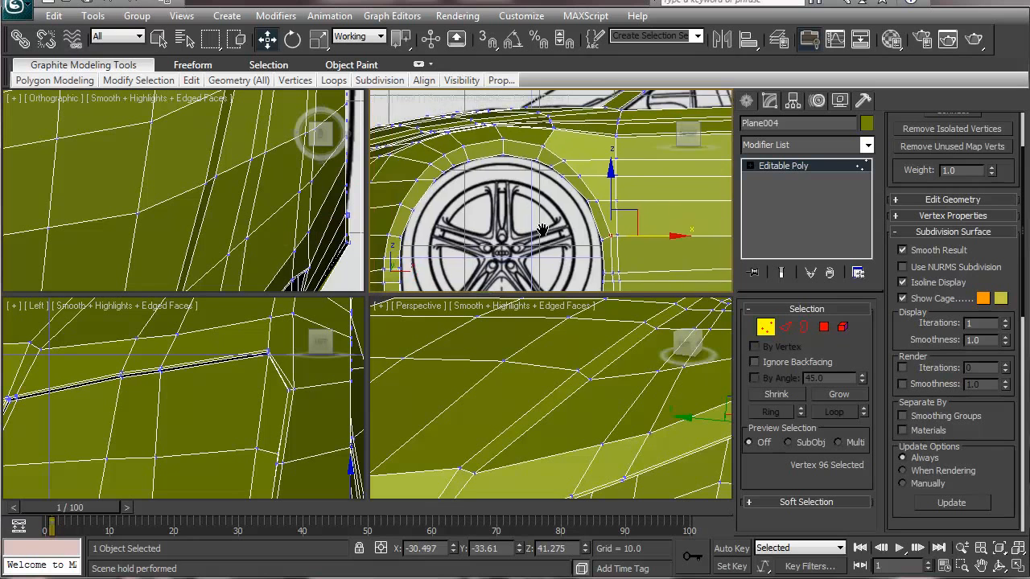
{"action": "middle_click_drag", "start_coordinate": [552, 189], "coordinate": [475, 282]}
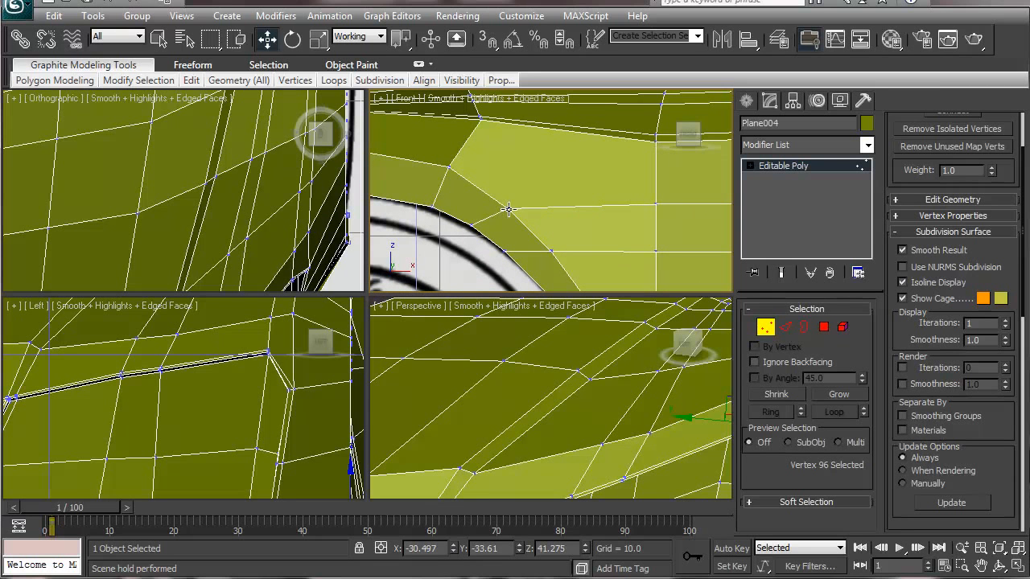
{"action": "scroll", "coordinate": [531, 211], "scroll_direction": "down", "scroll_amount": 5}
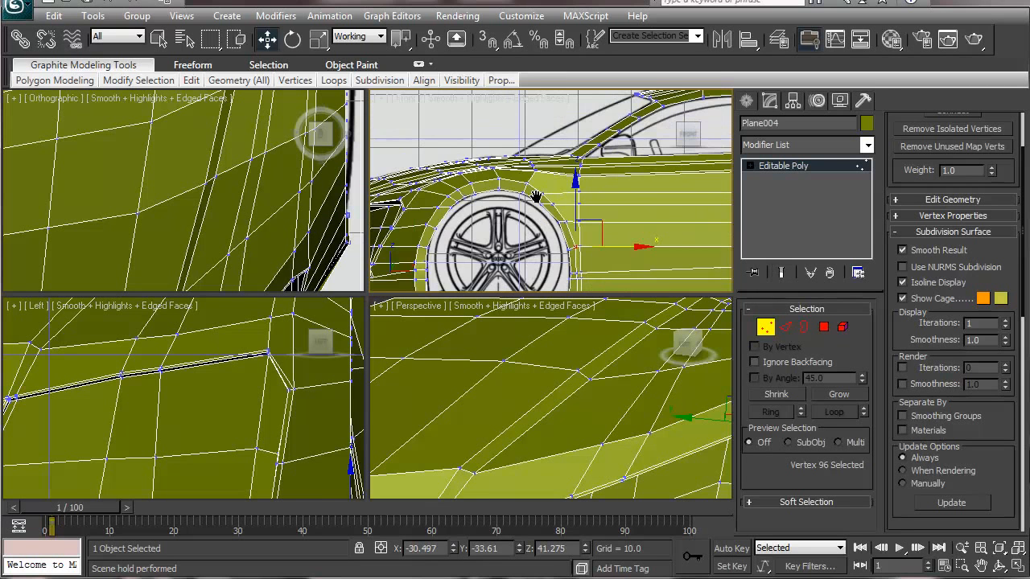
{"action": "scroll", "coordinate": [581, 230], "scroll_direction": "up", "scroll_amount": 5}
{"action": "left_click", "coordinate": [442, 177], "text": "shift"}
{"action": "scroll", "coordinate": [435, 201], "scroll_direction": "down", "scroll_amount": 2}
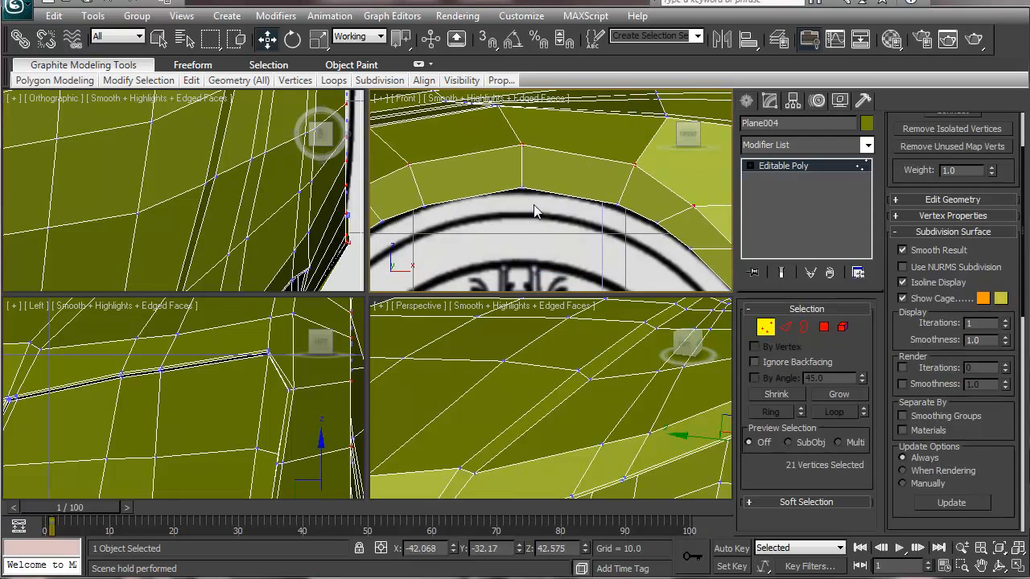
{"action": "scroll", "coordinate": [535, 211], "scroll_direction": "down", "scroll_amount": 4}
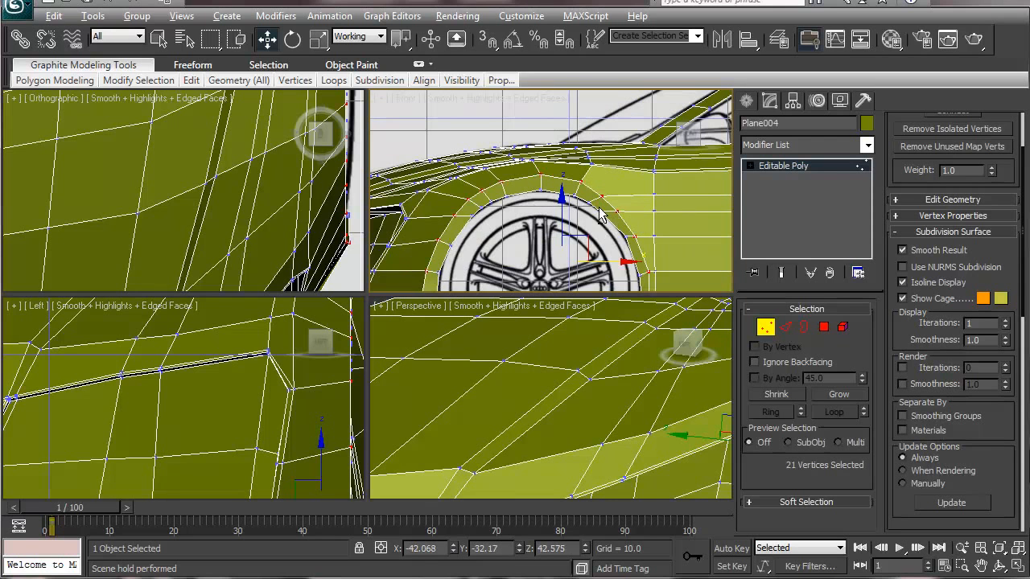
{"action": "middle_click_drag", "start_coordinate": [531, 189], "coordinate": [522, 166]}
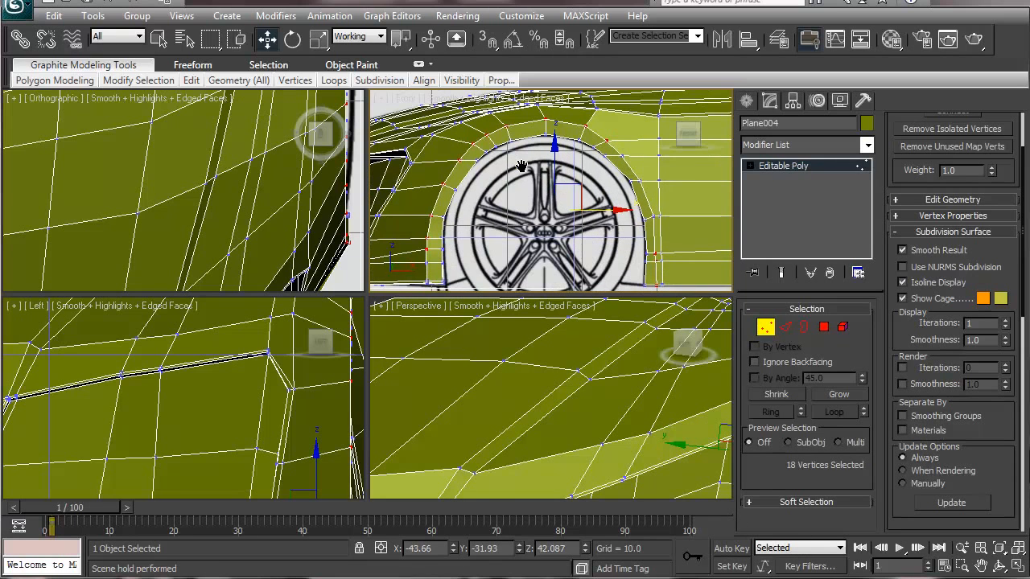
Lock the selection and try scaling the 18 wheel arch vertices uniformly inward, undoing each attempt.
{"action": "key", "text": "r"}
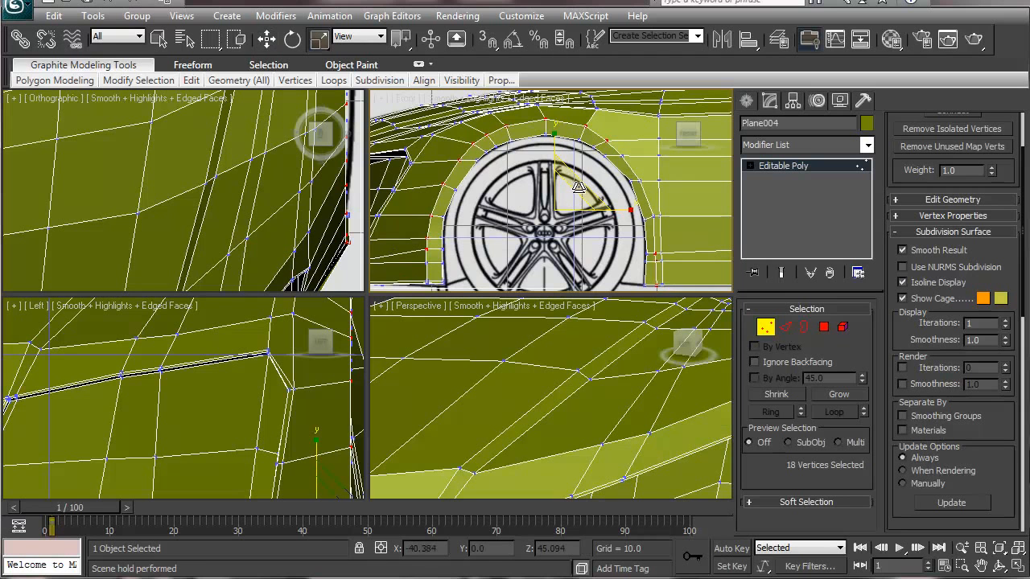
{"action": "left_click_drag", "start_coordinate": [578, 187], "coordinate": [573, 187]}
{"action": "key", "text": "ctrl+z"}
{"action": "key", "text": "space"}
{"action": "left_click_drag", "start_coordinate": [610, 245], "coordinate": [695, 359]}
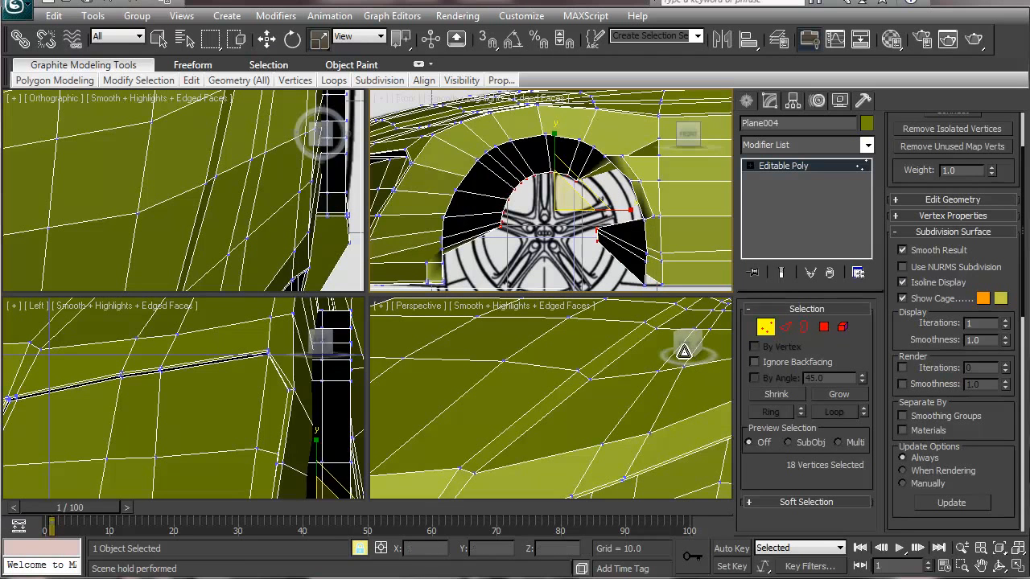
{"action": "key", "text": "ctrl+z"}
{"action": "left_click_drag", "start_coordinate": [594, 247], "coordinate": [677, 317]}
{"action": "key", "text": "ctrl+z"}
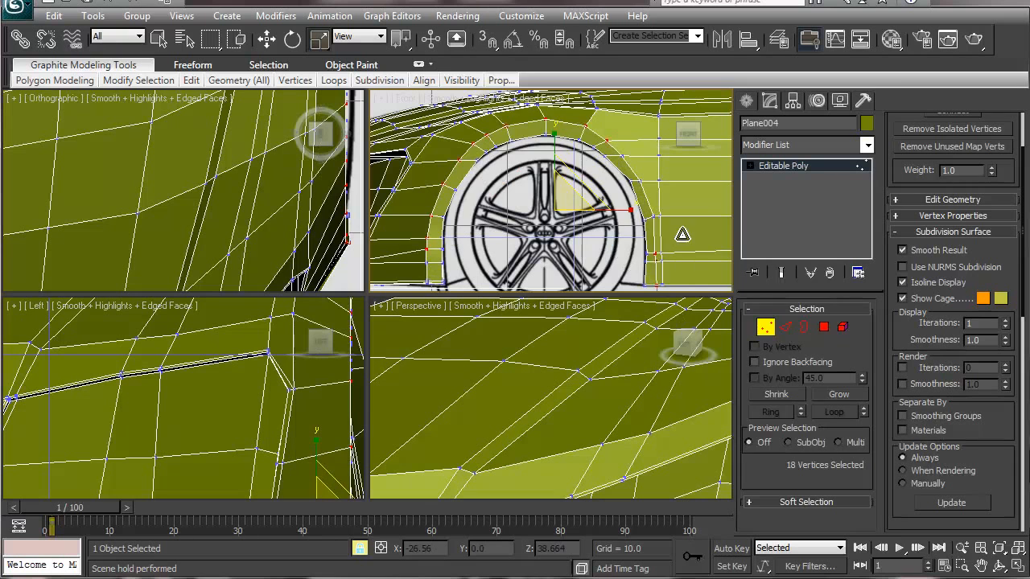
{"action": "right_click", "coordinate": [681, 233]}
{"action": "key", "text": "Escape"}
{"action": "scroll", "coordinate": [601, 224], "scroll_direction": "down", "scroll_amount": 2}
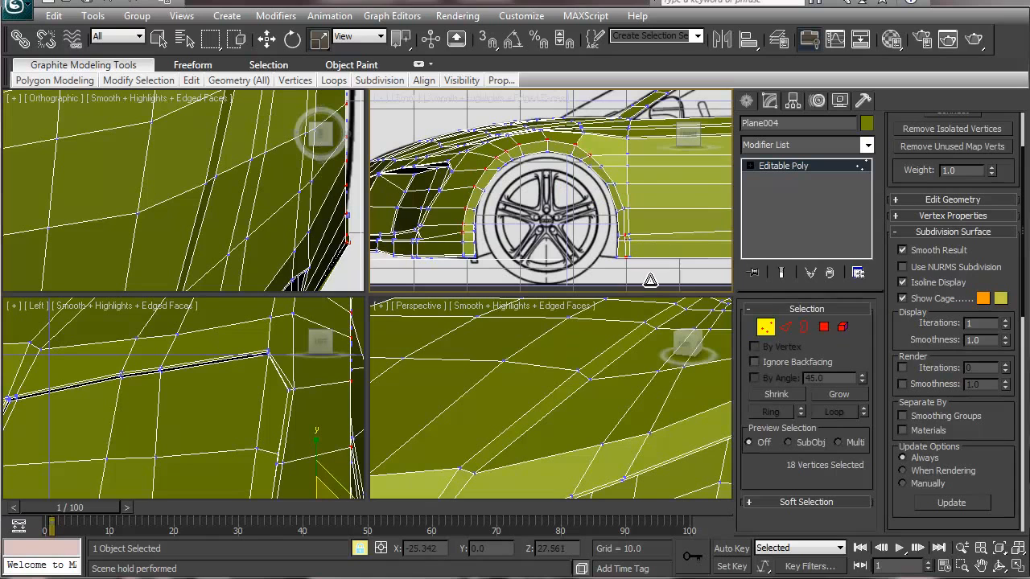
Switch to plain object selection and toggle vertex editing off and on to try to free the selection.
{"action": "key", "text": "w"}
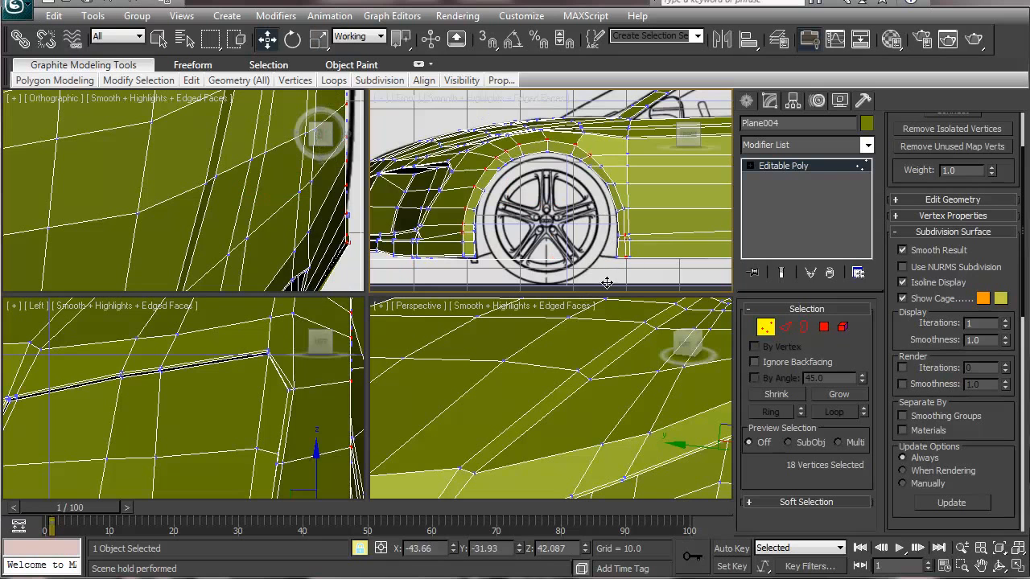
{"action": "key", "text": "q"}
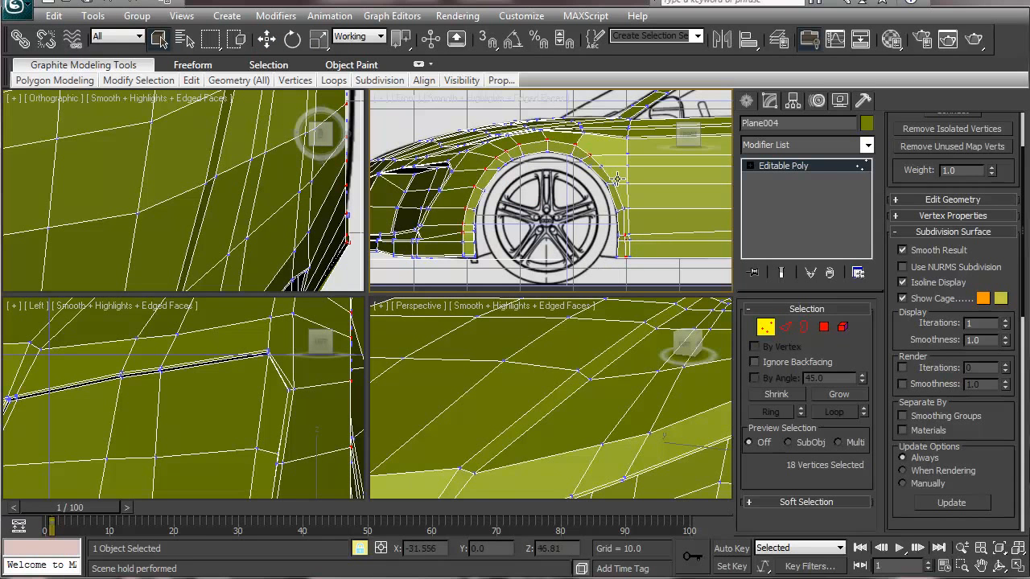
{"action": "right_click", "coordinate": [591, 228]}
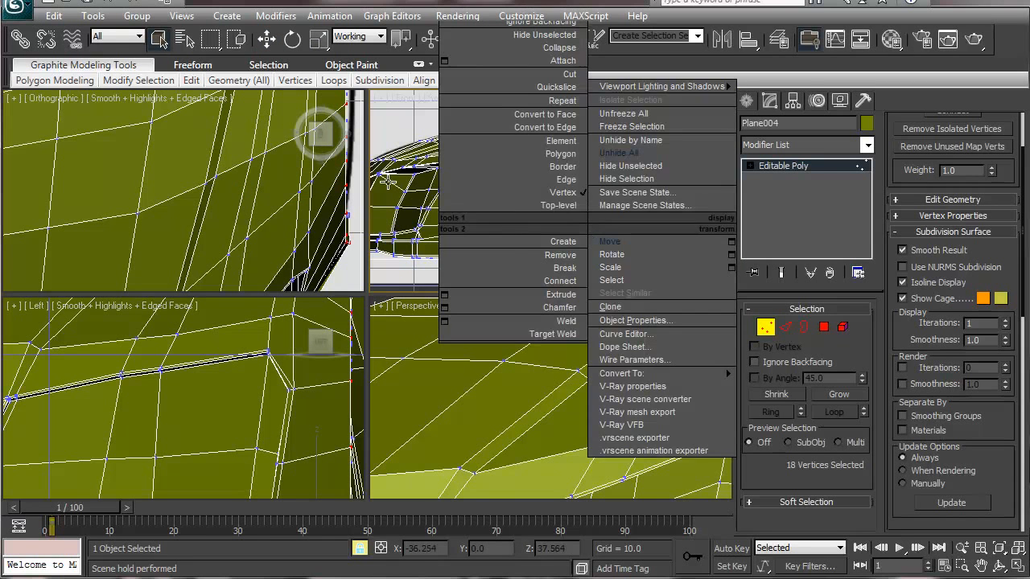
{"action": "scroll", "coordinate": [914, 174], "scroll_direction": "up", "scroll_amount": 3}
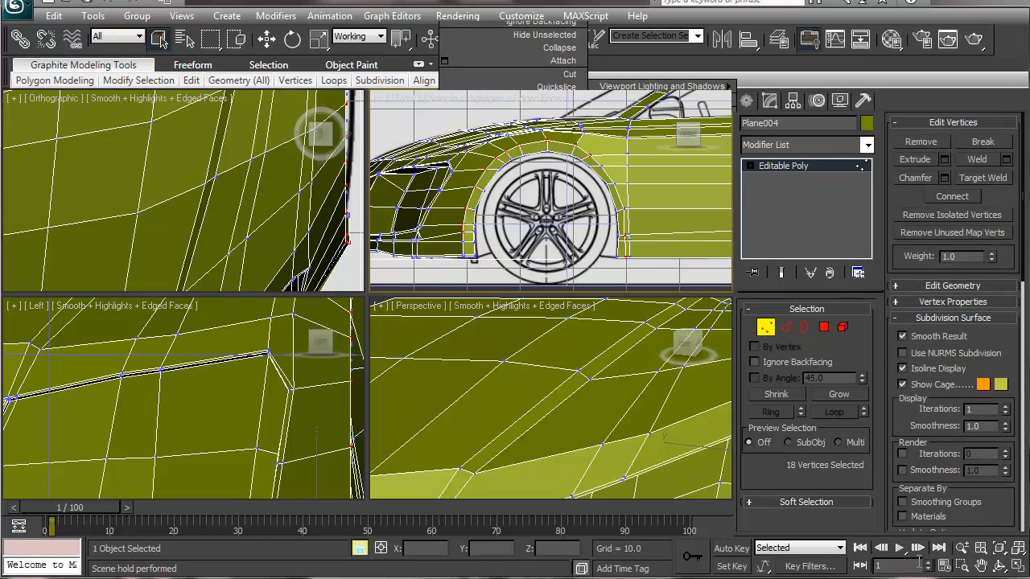
{"action": "scroll", "coordinate": [531, 188], "scroll_direction": "up", "scroll_amount": 5}
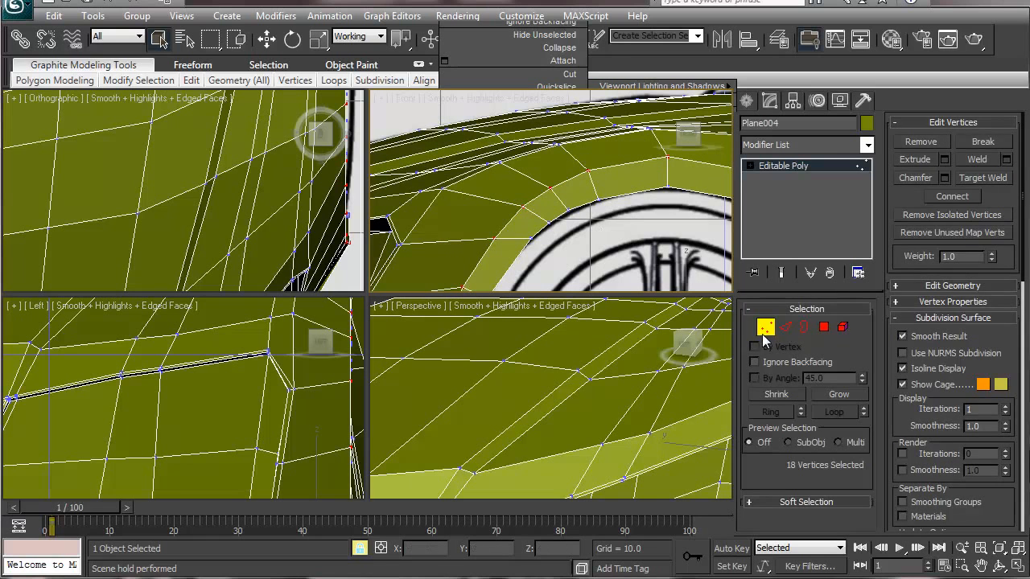
{"action": "left_click", "coordinate": [766, 330]}
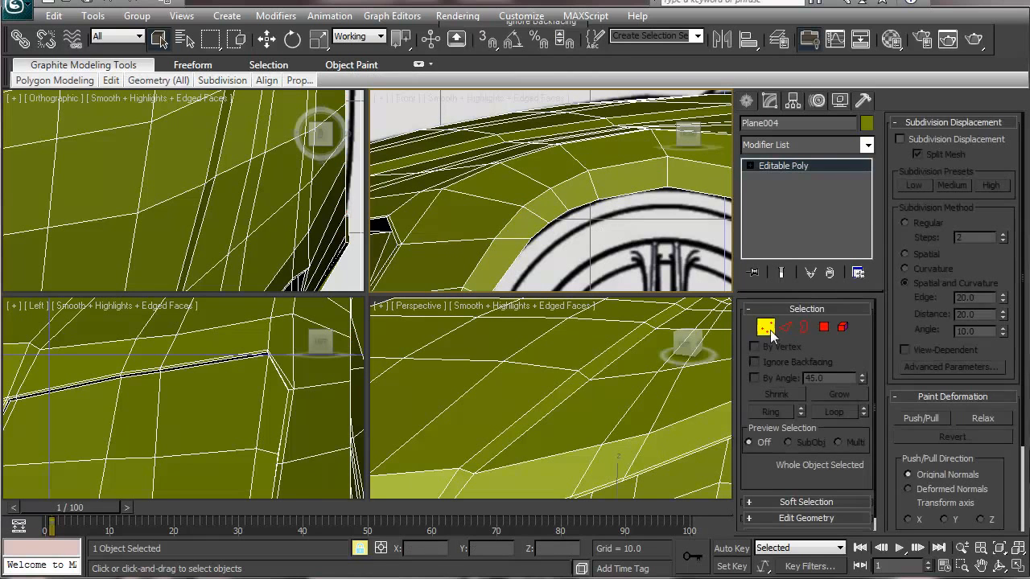
{"action": "left_click", "coordinate": [766, 328]}
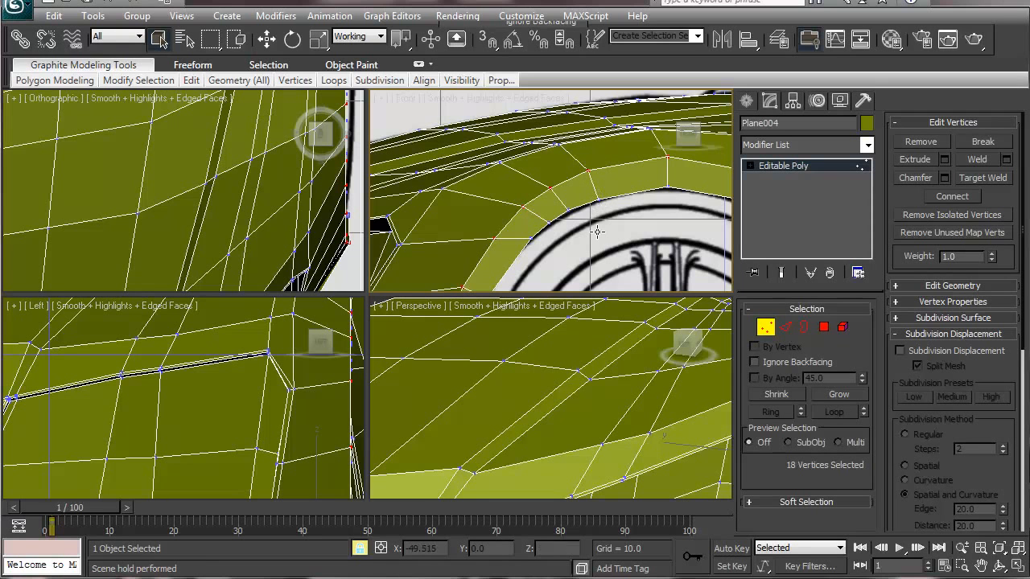
Try edge-level selection on the body before going back through vertex level to the whole object.
{"action": "left_click", "coordinate": [784, 328]}
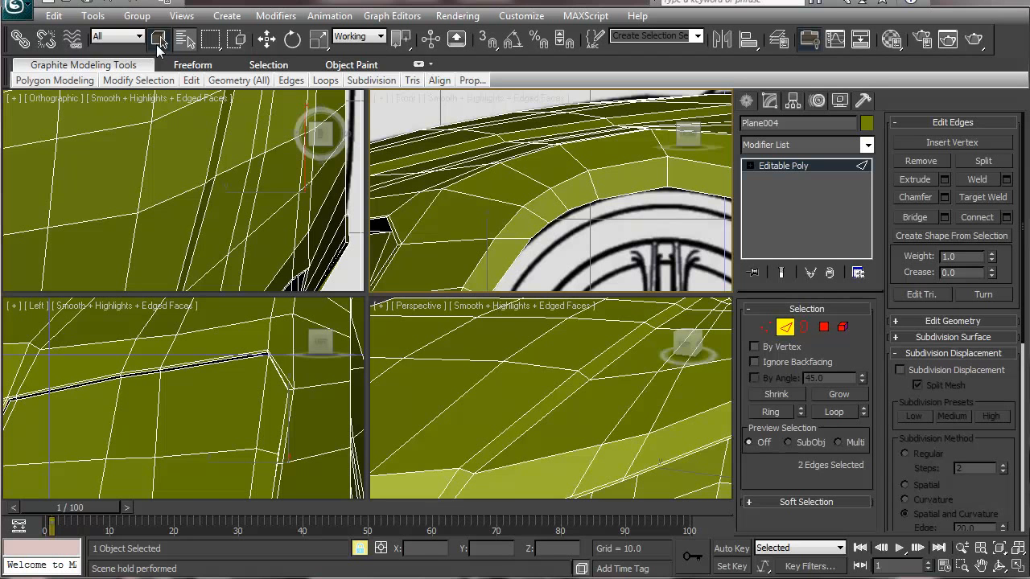
{"action": "left_click", "coordinate": [158, 41]}
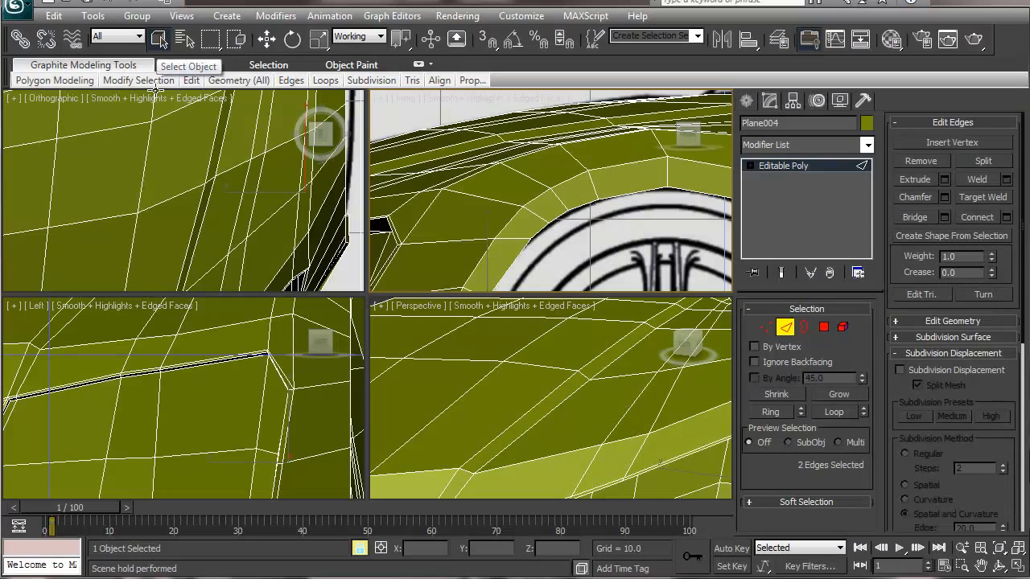
{"action": "left_click", "coordinate": [765, 327]}
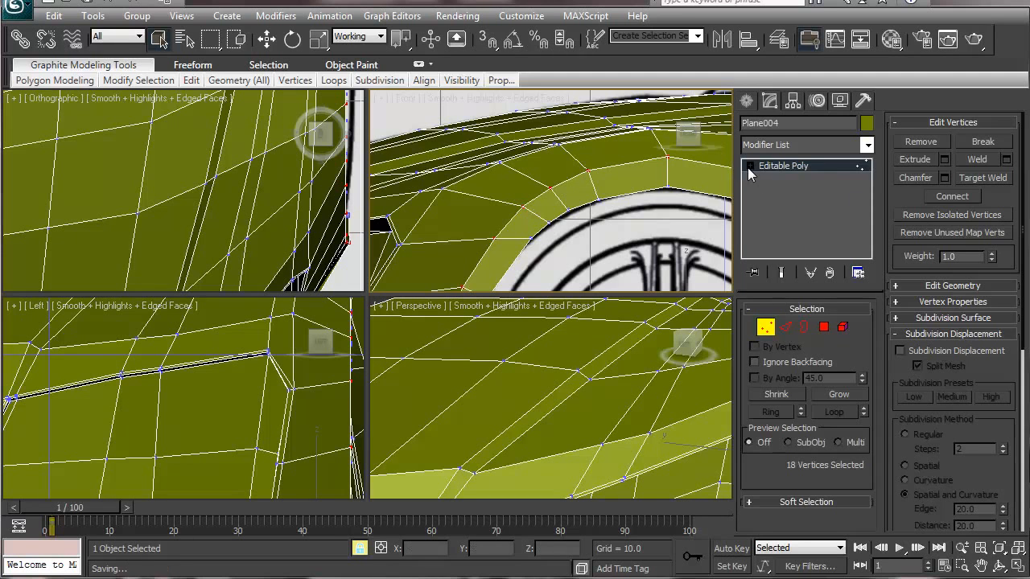
{"action": "left_click", "coordinate": [748, 166]}
{"action": "left_click", "coordinate": [795, 179]}
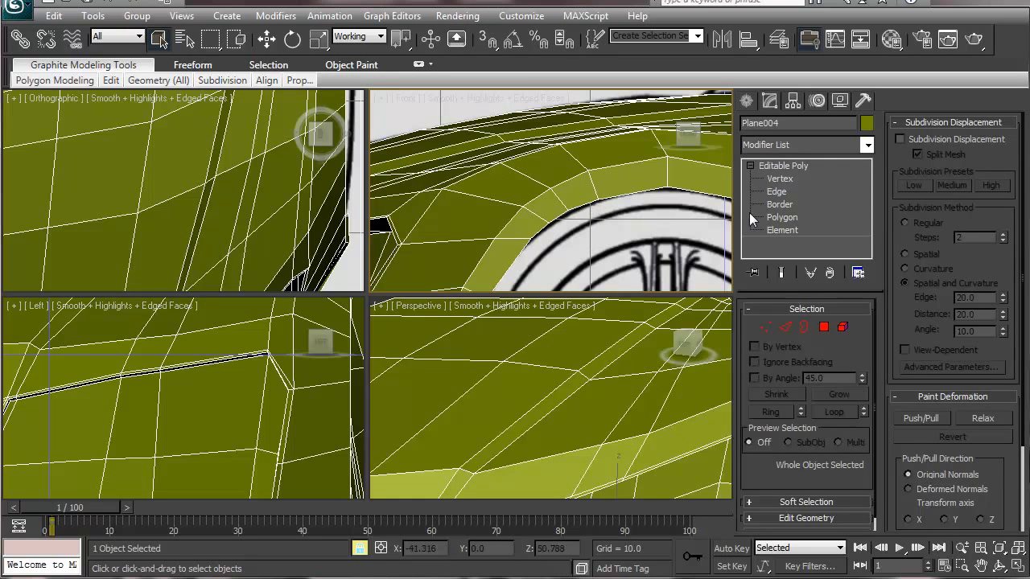
{"action": "key", "text": "F4"}
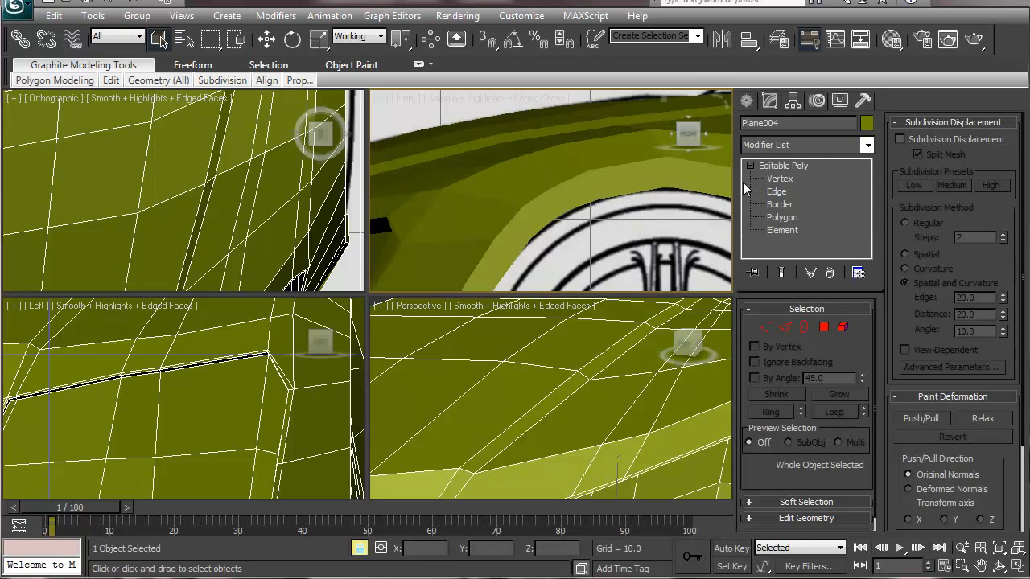
{"action": "key", "text": "F4"}
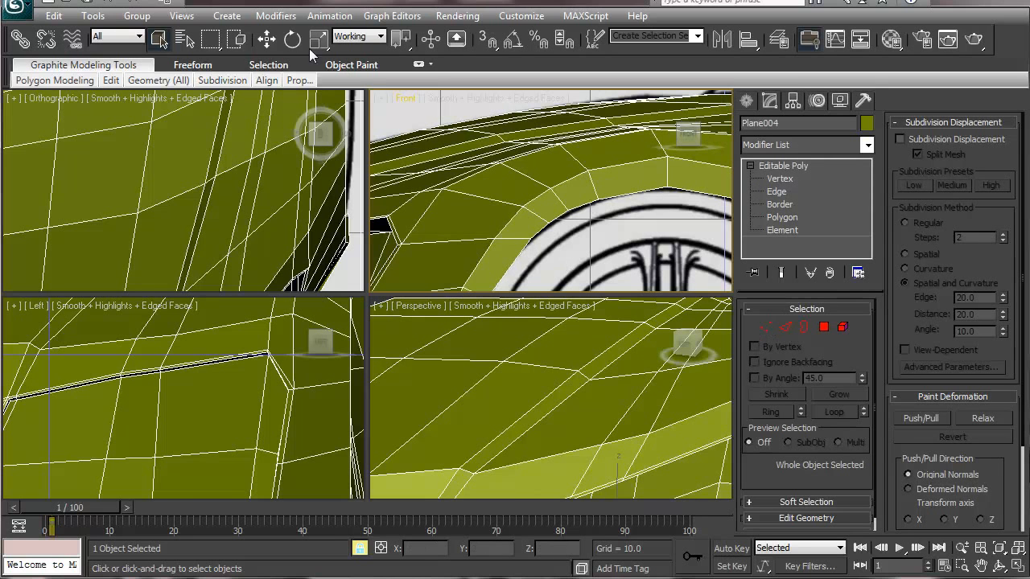
{"action": "left_click", "coordinate": [269, 42]}
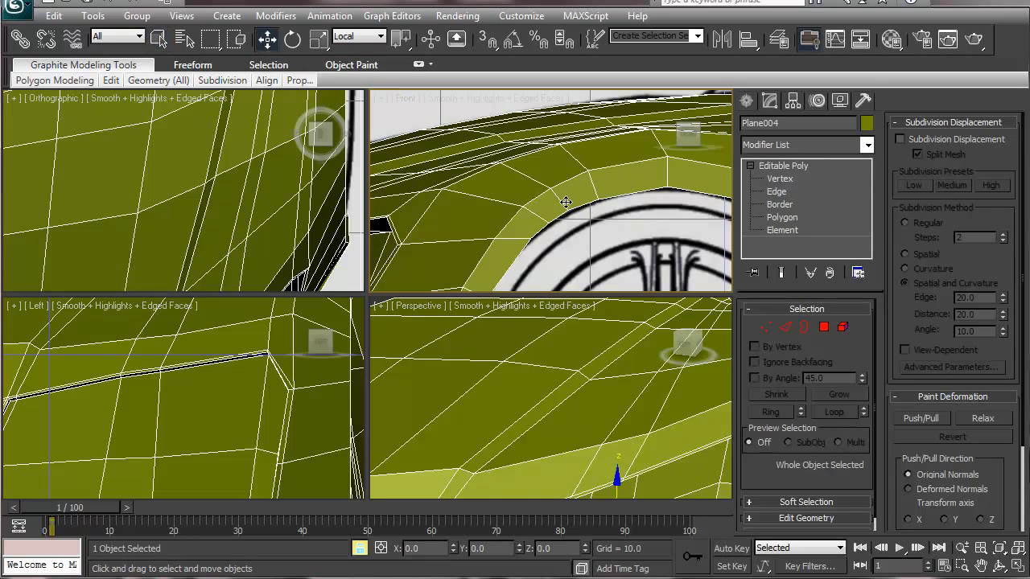
{"action": "left_click", "coordinate": [159, 38]}
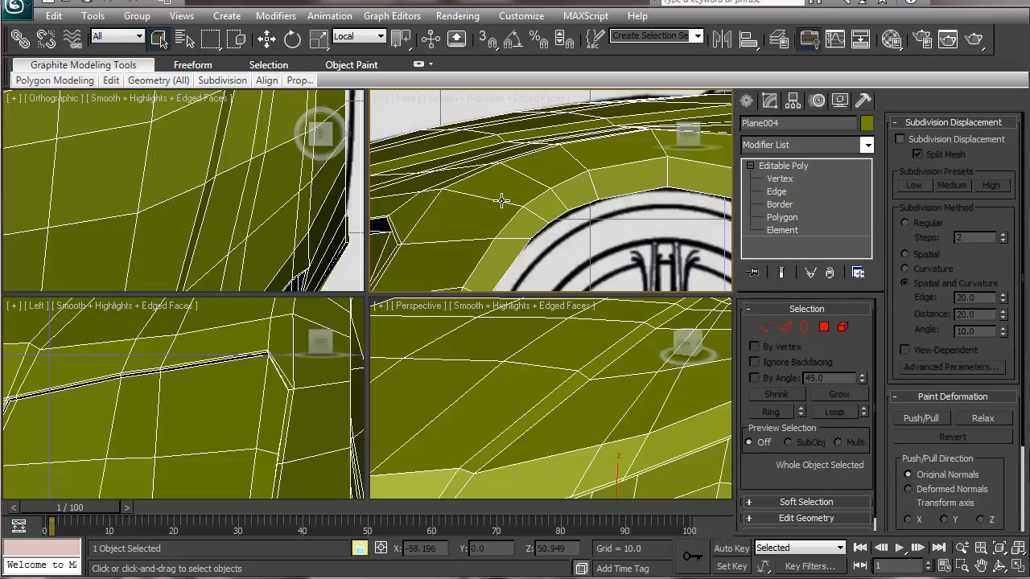
{"action": "left_click", "coordinate": [765, 327]}
{"action": "left_click", "coordinate": [782, 167]}
{"action": "scroll", "coordinate": [540, 194], "scroll_direction": "up", "scroll_amount": 3}
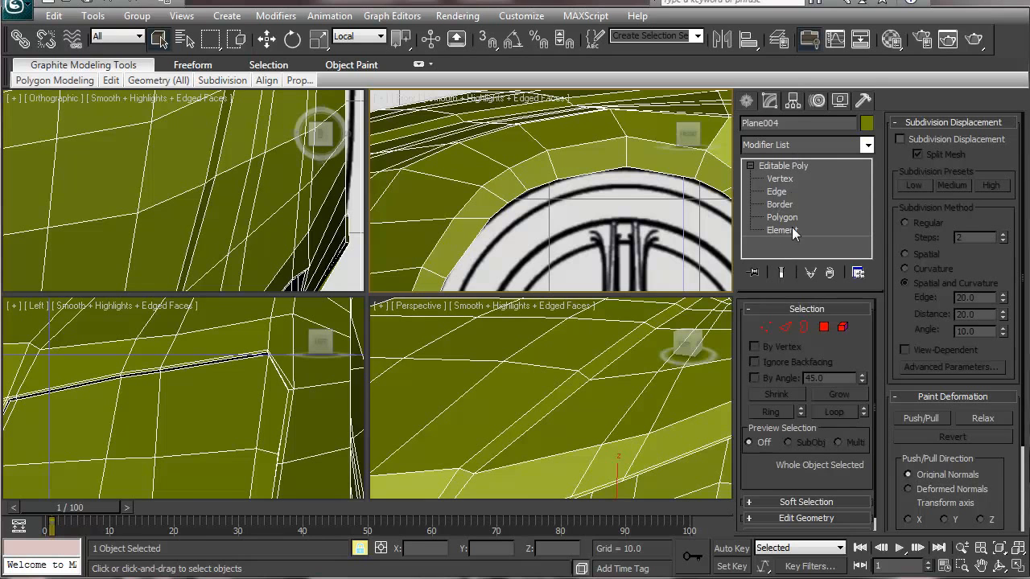
Try element-level selection on the body before returning to vertex editing.
{"action": "right_click", "coordinate": [794, 232]}
{"action": "left_click", "coordinate": [875, 346]}
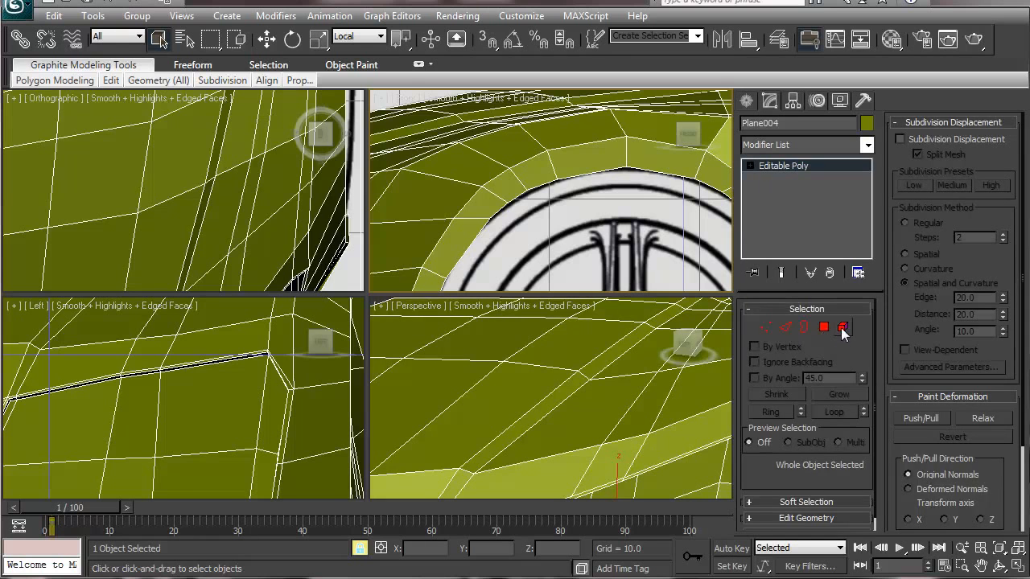
{"action": "left_click", "coordinate": [843, 329]}
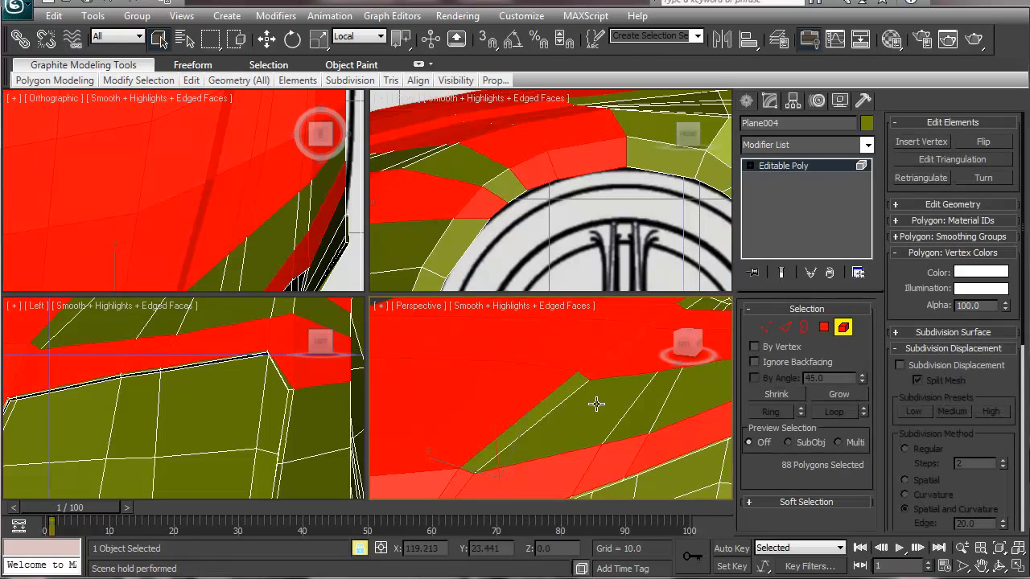
{"action": "left_click", "coordinate": [843, 327]}
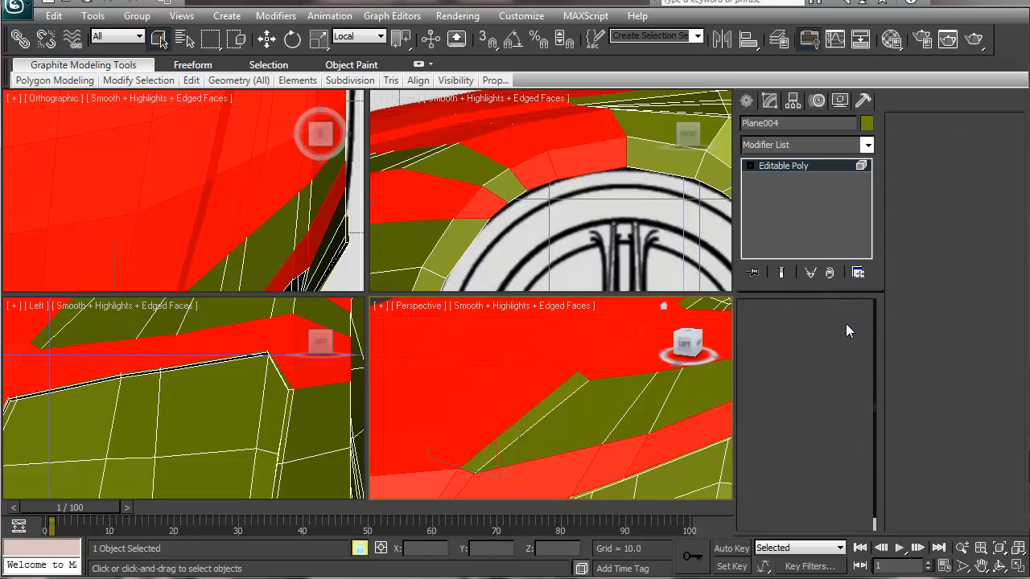
{"action": "left_click", "coordinate": [765, 329]}
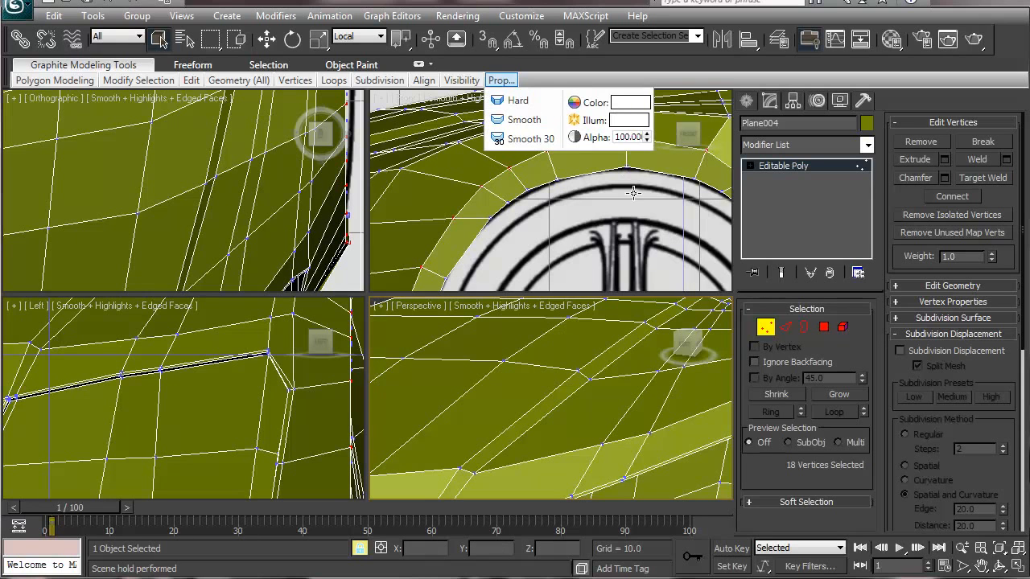
{"action": "scroll", "coordinate": [628, 195], "scroll_direction": "down", "scroll_amount": 6}
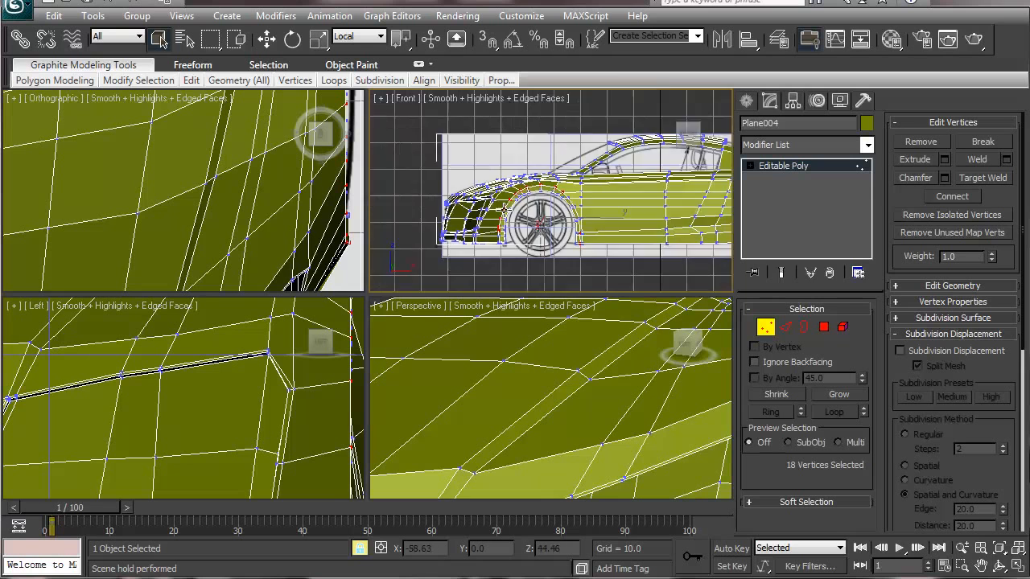
{"action": "scroll", "coordinate": [504, 210], "scroll_direction": "up", "scroll_amount": 6}
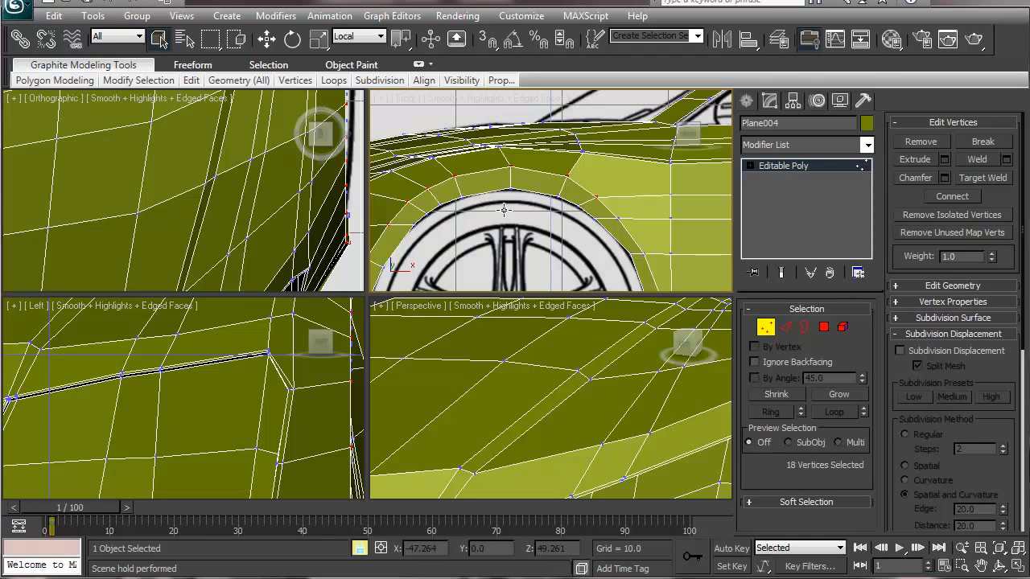
{"action": "middle_click_drag", "start_coordinate": [478, 202], "coordinate": [653, 121]}
{"action": "middle_click_drag", "start_coordinate": [256, 352], "coordinate": [148, 319]}
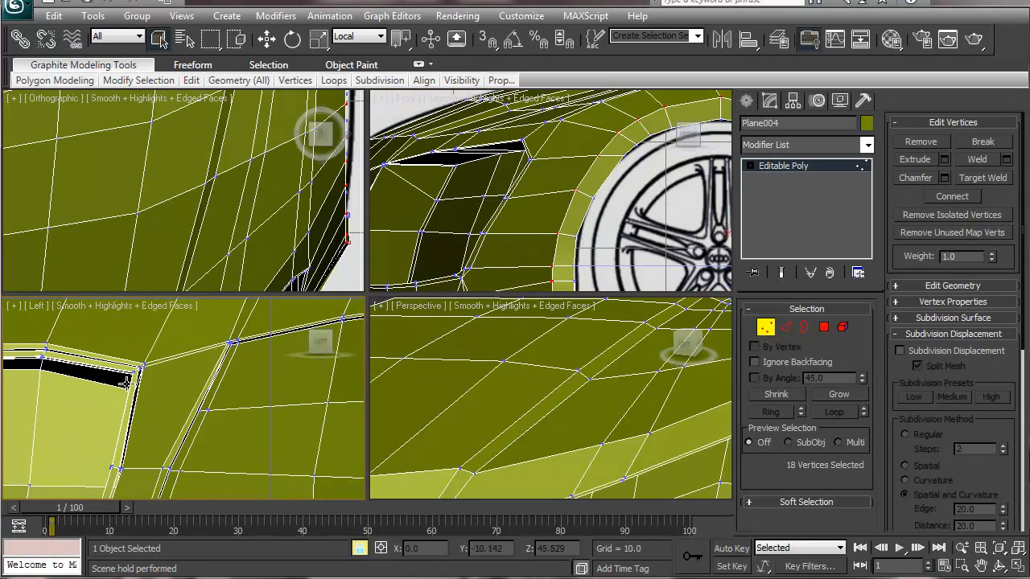